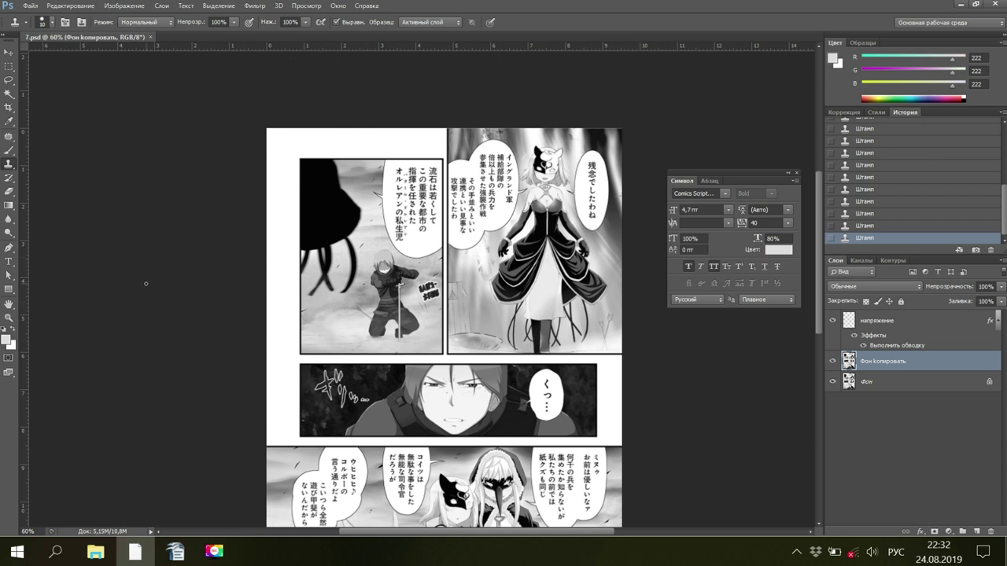
Sample the white interior of the large double speech bubble in the upper panel as the foreground colour
{"action": "left_click", "coordinate": [9, 317]}
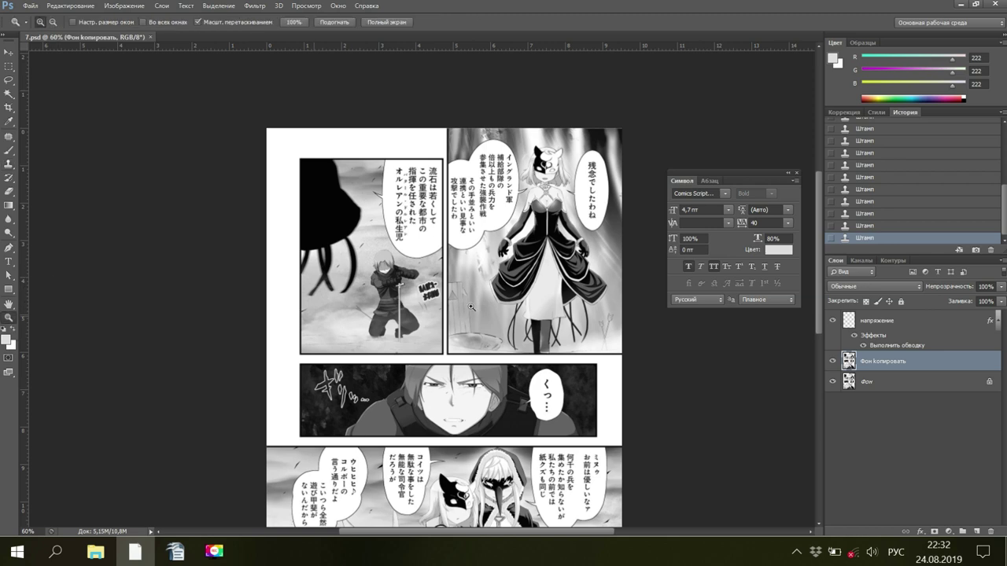
{"action": "left_click", "coordinate": [569, 306]}
{"action": "left_click", "coordinate": [568, 307]}
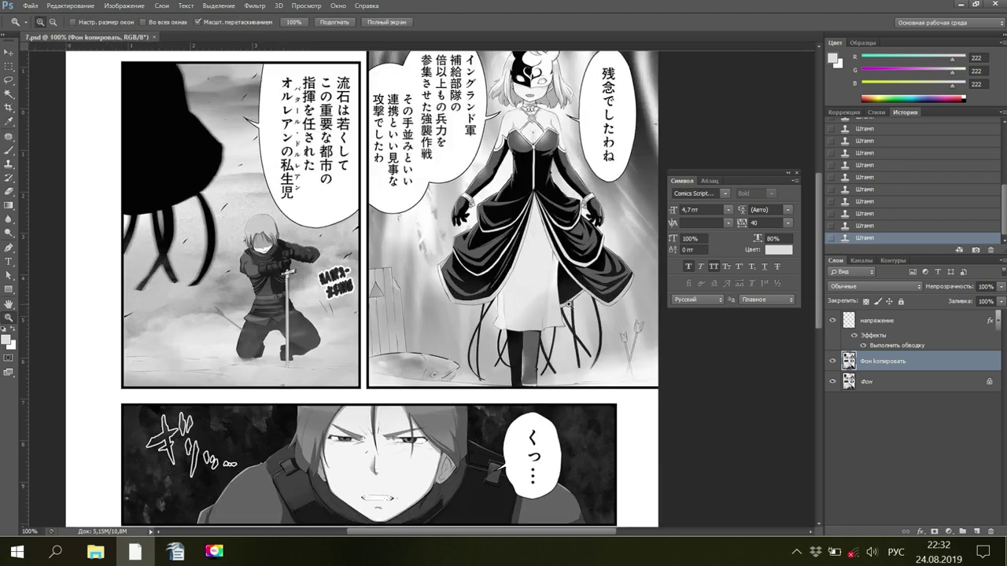
{"action": "left_click", "coordinate": [591, 311]}
{"action": "scroll", "coordinate": [612, 331], "scroll_direction": "up", "scroll_amount": 5}
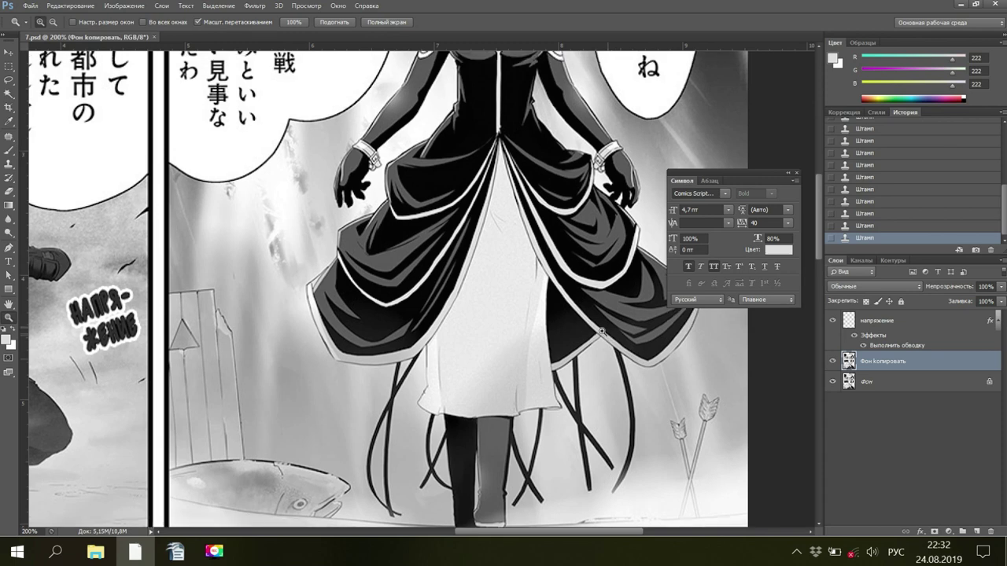
{"action": "scroll", "coordinate": [592, 339], "scroll_direction": "up", "scroll_amount": 1}
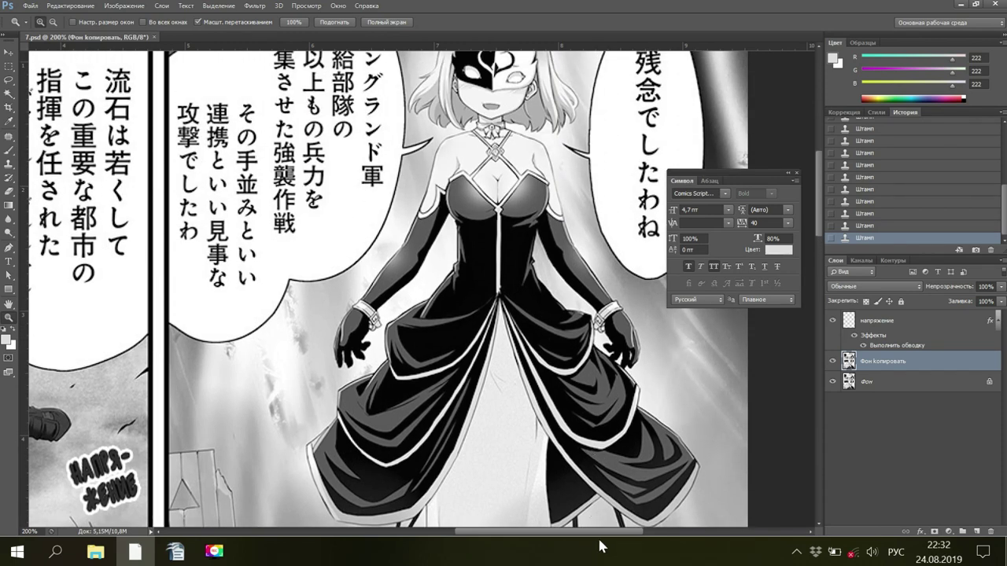
{"action": "left_click_drag", "start_coordinate": [595, 535], "coordinate": [620, 539]}
{"action": "scroll", "coordinate": [591, 417], "scroll_direction": "up", "scroll_amount": 2}
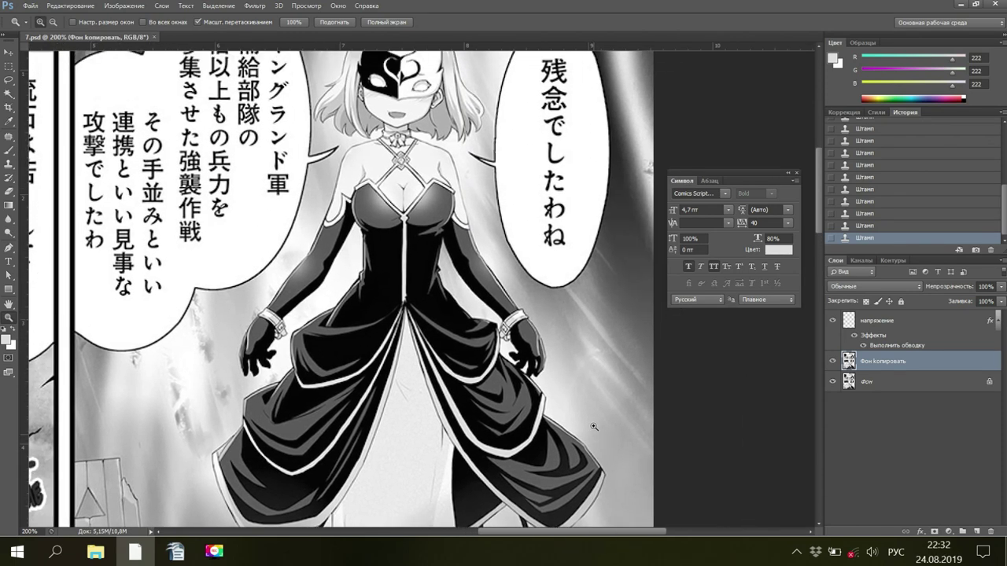
{"action": "scroll", "coordinate": [591, 417], "scroll_direction": "up", "scroll_amount": 2}
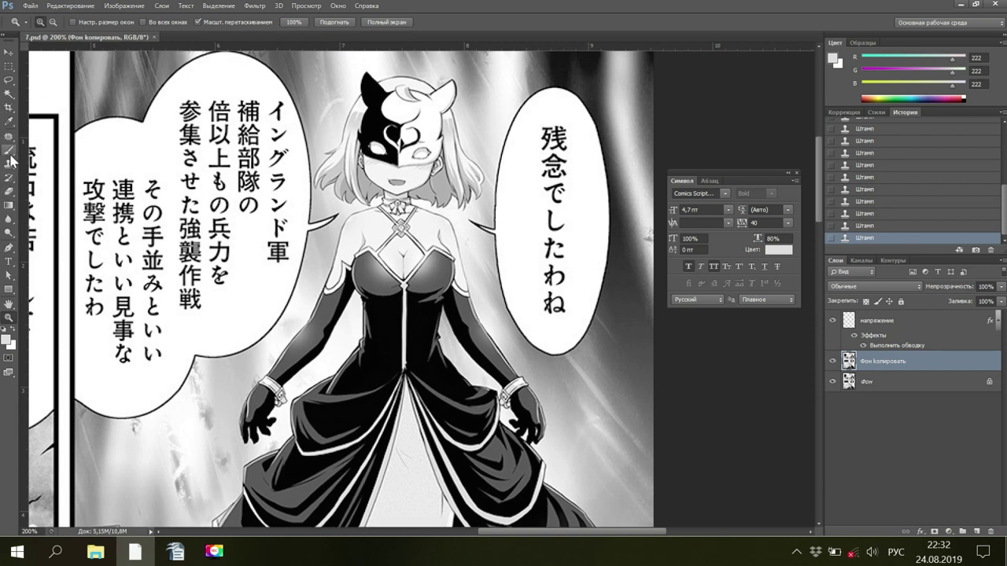
{"action": "left_click", "coordinate": [9, 122]}
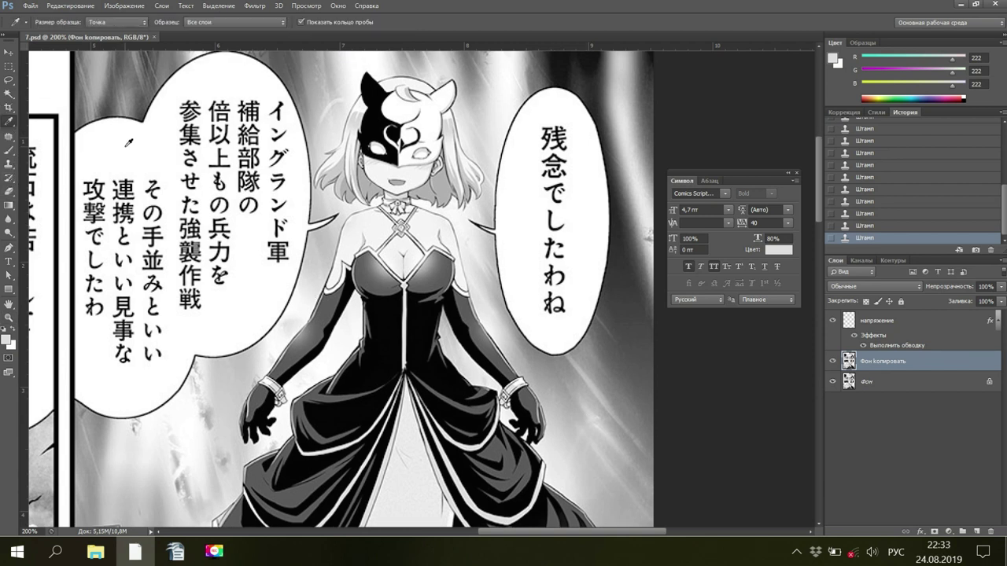
{"action": "left_click", "coordinate": [128, 142]}
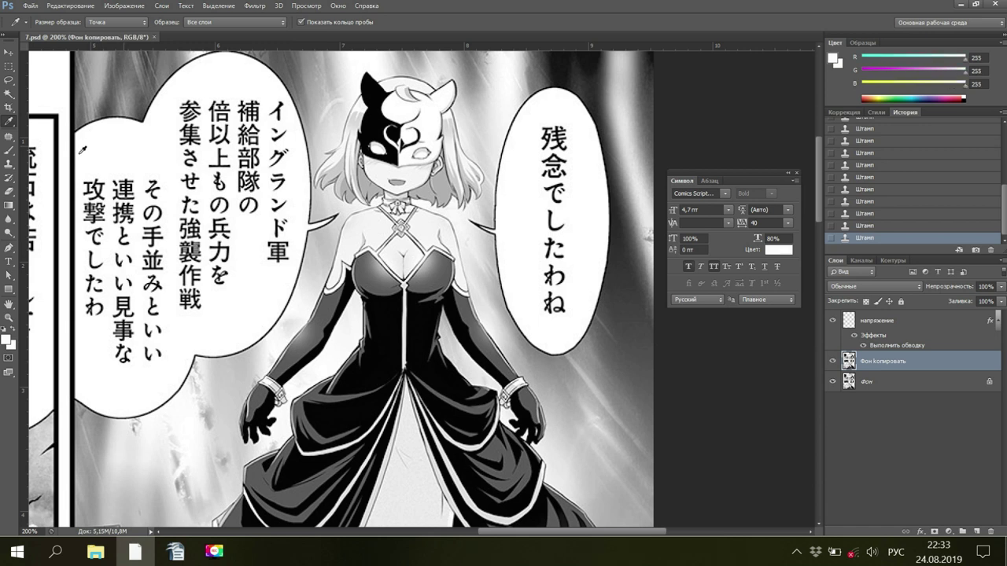
Paint over the Japanese text in the narrow oval speech bubble with a white brush of size 20
{"action": "left_click", "coordinate": [9, 149]}
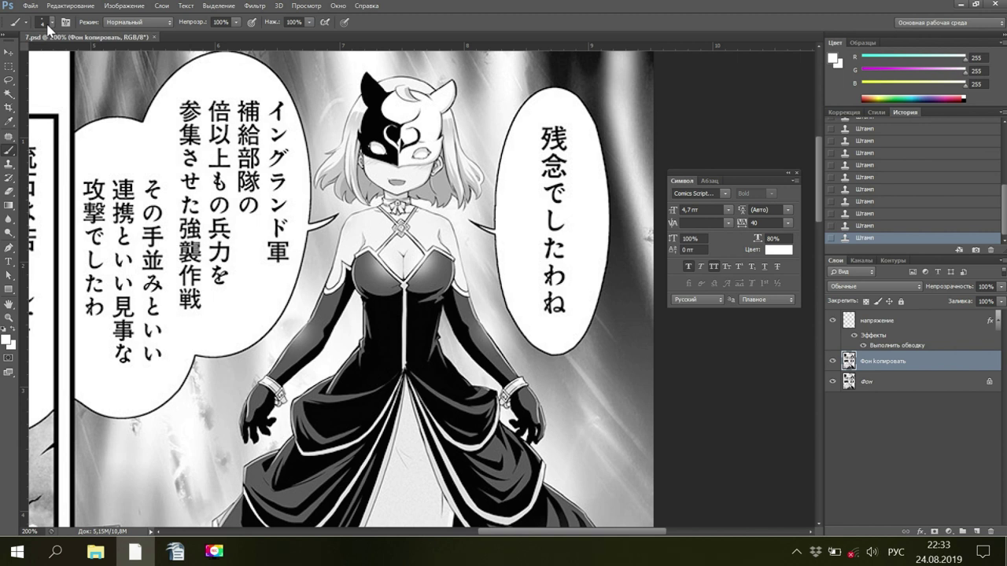
{"action": "key", "text": "bracketright"}
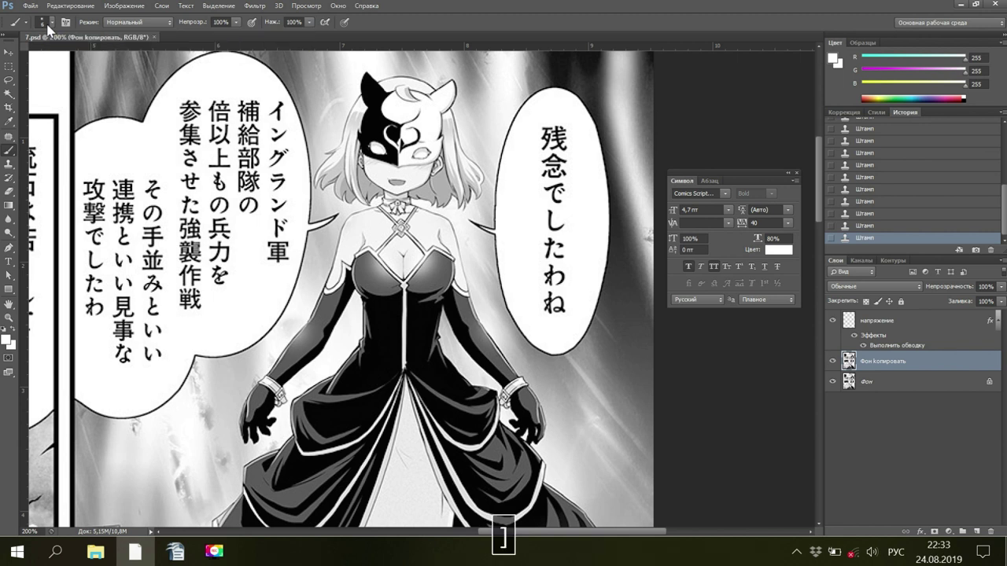
{"action": "key", "text": "bracketright"}
{"action": "key", "text": "bracketright"}
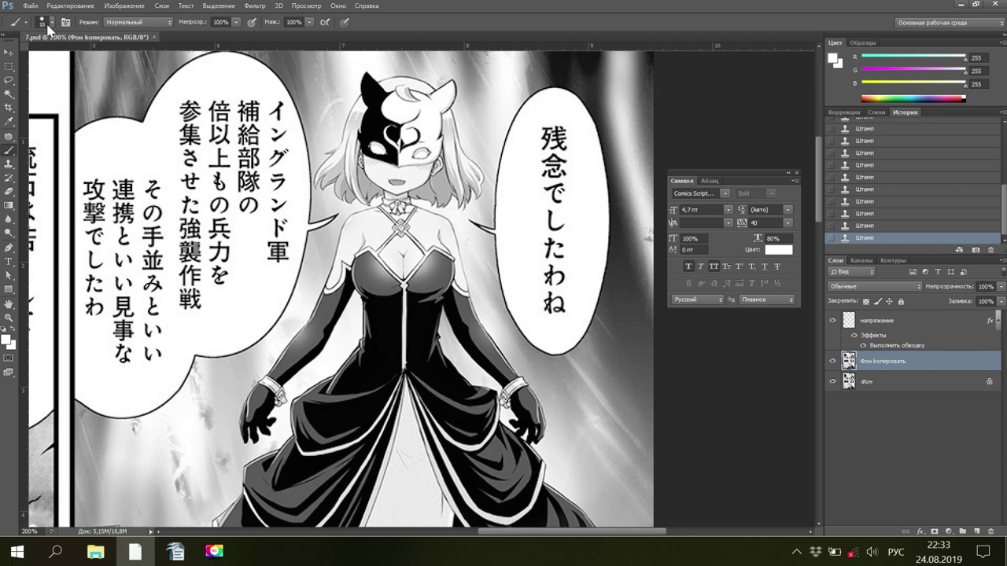
{"action": "key", "text": "bracketright"}
{"action": "mouse_move", "coordinate": [545, 124]}
{"action": "left_mouse_down"}
{"action": "mouse_move", "coordinate": [567, 141]}
{"action": "mouse_move", "coordinate": [549, 145]}
{"action": "mouse_move", "coordinate": [562, 170]}
{"action": "mouse_move", "coordinate": [547, 159]}
{"action": "mouse_move", "coordinate": [556, 174]}
{"action": "mouse_move", "coordinate": [546, 215]}
{"action": "mouse_move", "coordinate": [550, 229]}
{"action": "mouse_move", "coordinate": [558, 221]}
{"action": "mouse_move", "coordinate": [568, 276]}
{"action": "mouse_move", "coordinate": [556, 315]}
{"action": "mouse_move", "coordinate": [541, 228]}
{"action": "left_mouse_up"}
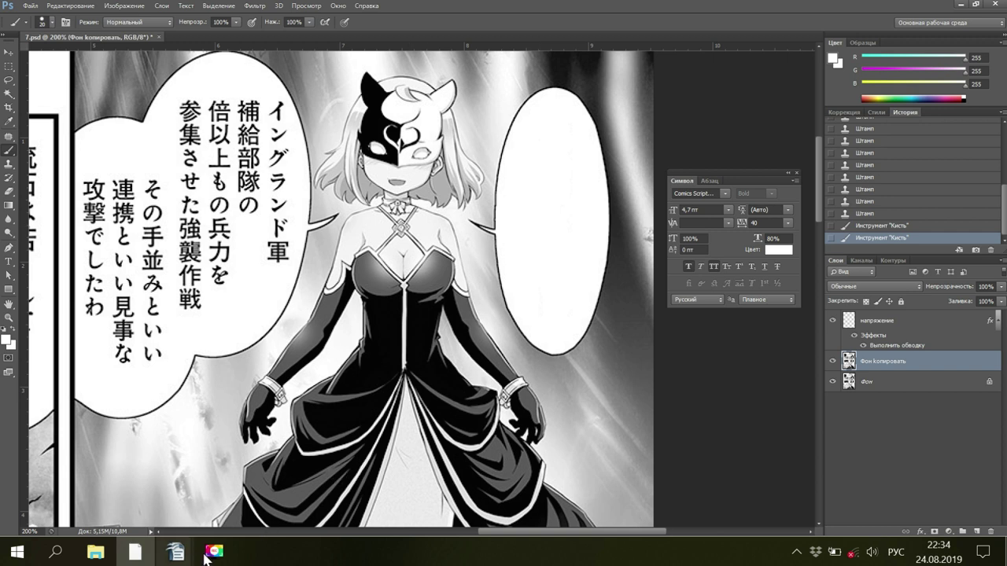
Switch to the OpenOffice Writer document "Тарт 5 перевод.odt" and copy the page 7 line "как же вам не повезло!"
{"action": "mouse_move", "coordinate": [176, 552]}
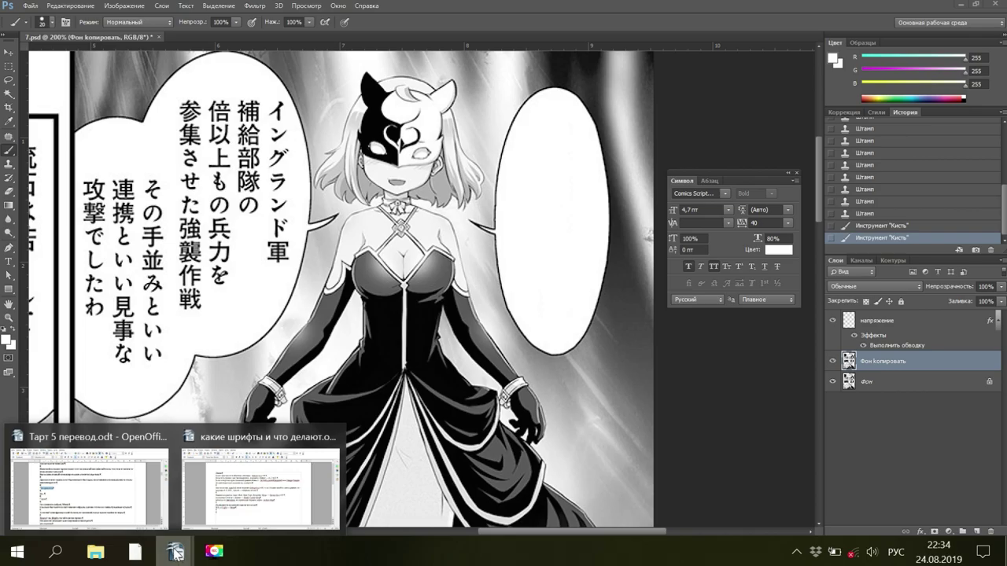
{"action": "left_click", "coordinate": [139, 512]}
{"action": "scroll", "coordinate": [270, 333], "scroll_direction": "up", "scroll_amount": 4}
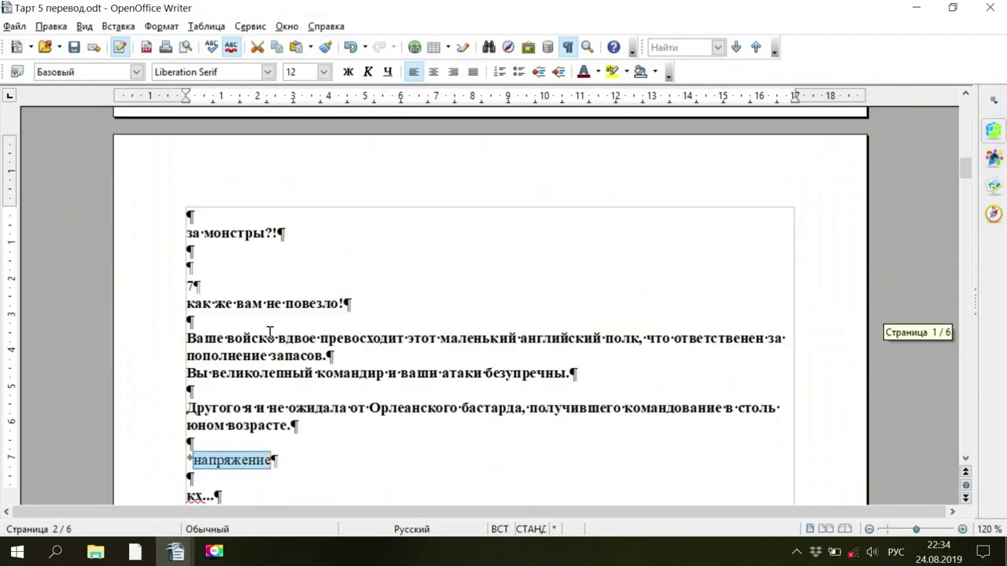
{"action": "left_click_drag", "start_coordinate": [180, 303], "coordinate": [331, 303]}
{"action": "right_click", "coordinate": [330, 305]}
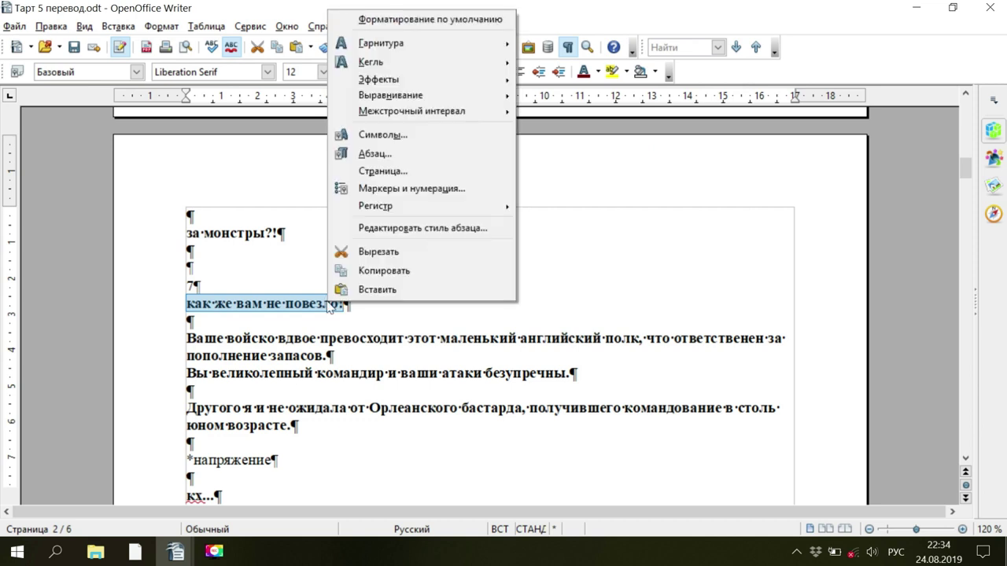
{"action": "left_click", "coordinate": [350, 274]}
Switch back to Photoshop and set the Type tool's text colour to #010101, sampled from the character's black dress
{"action": "mouse_move", "coordinate": [214, 552]}
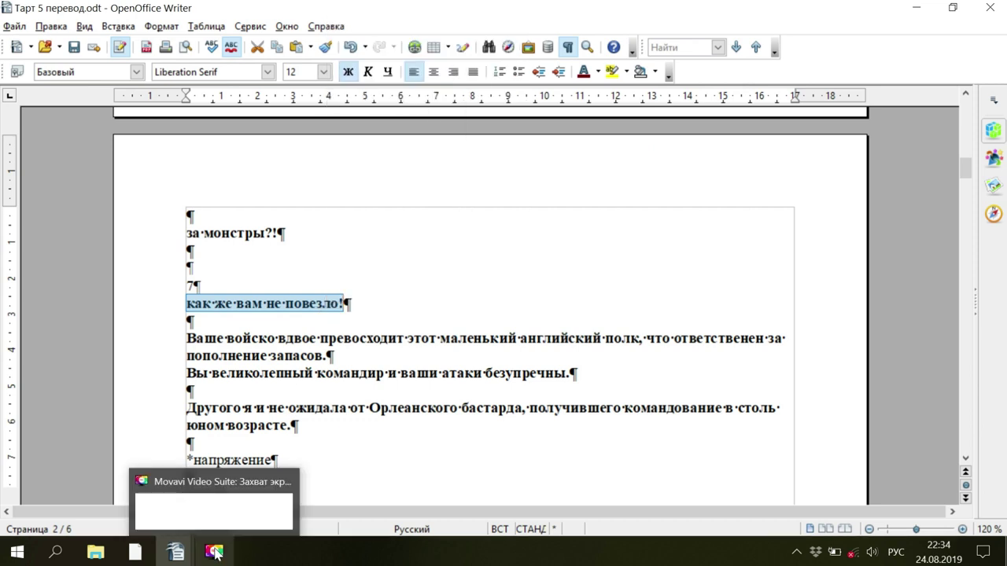
{"action": "left_click", "coordinate": [130, 560]}
{"action": "key", "text": "space"}
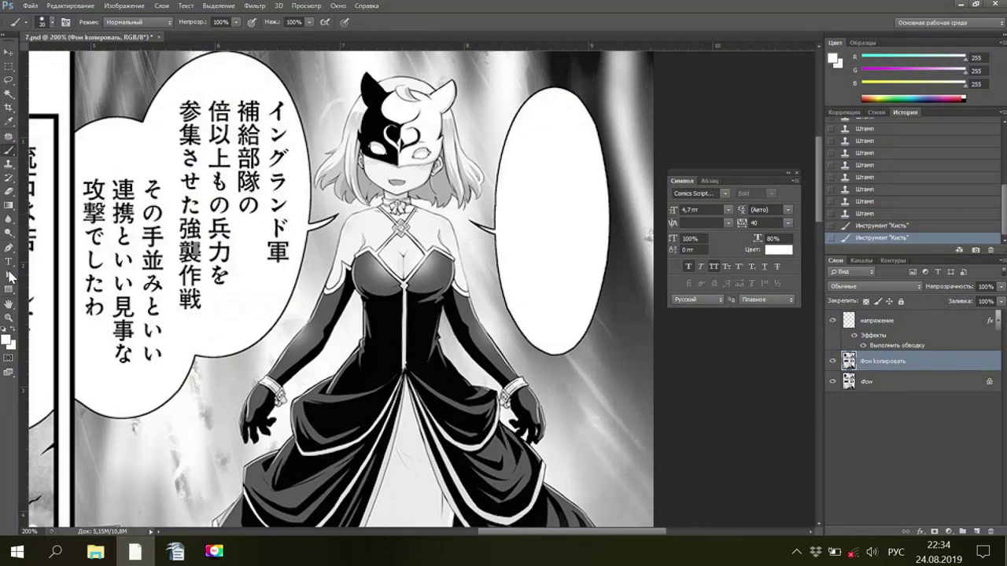
{"action": "left_click", "coordinate": [8, 261]}
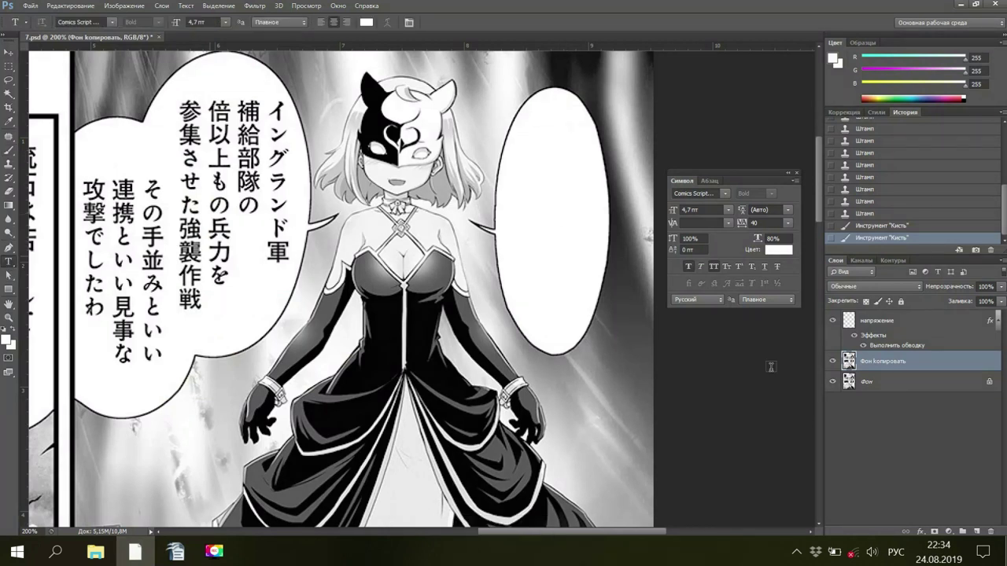
{"action": "left_click", "coordinate": [775, 250]}
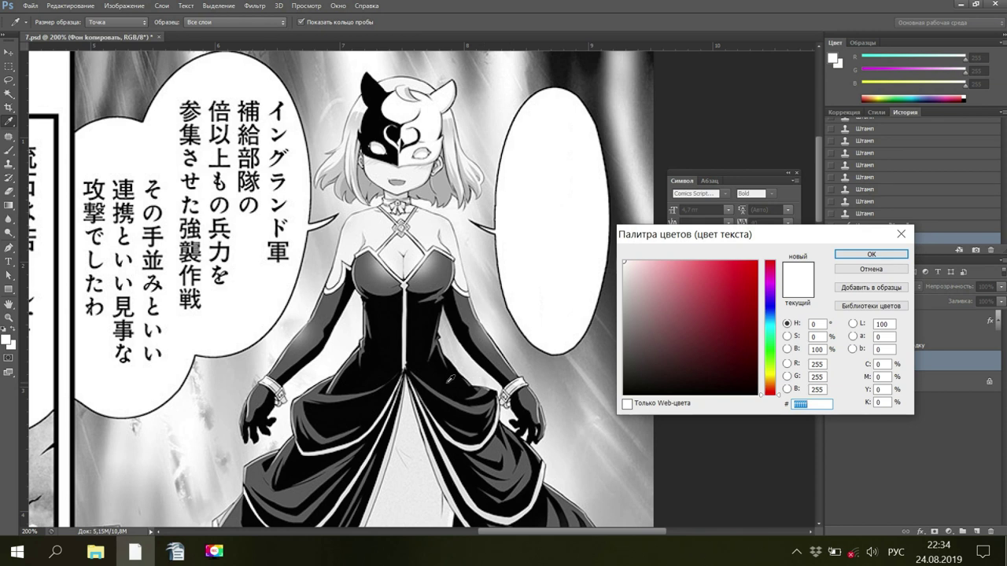
{"action": "left_click", "coordinate": [451, 378]}
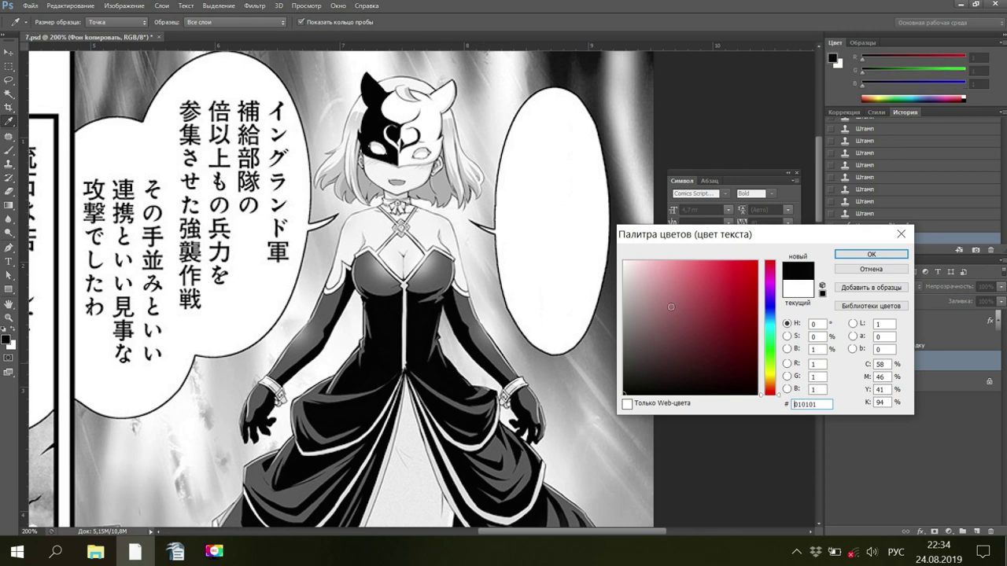
{"action": "left_click", "coordinate": [854, 253]}
Set the text font to Anime Ace v05 and the tracking to 0
{"action": "left_click", "coordinate": [725, 192]}
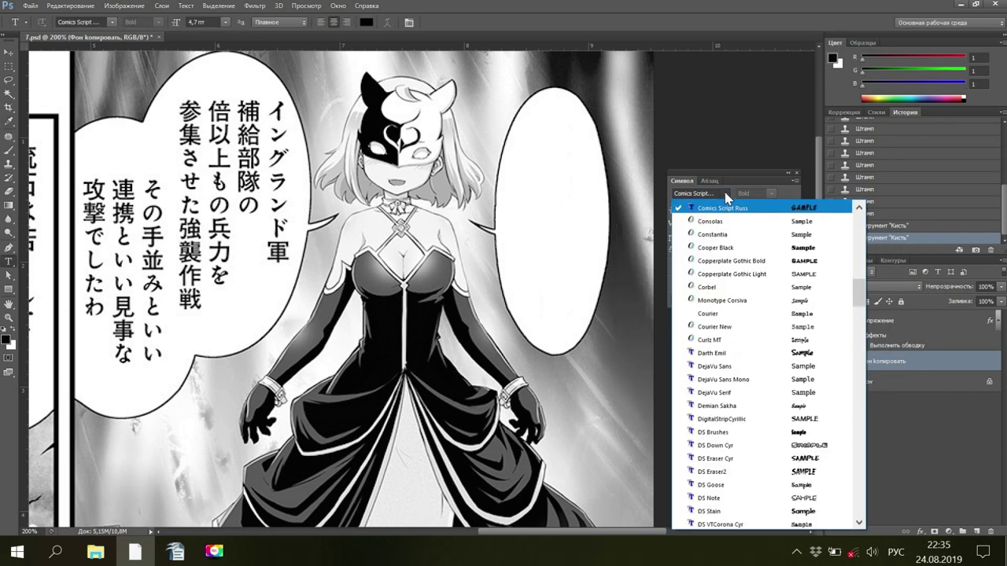
{"action": "scroll", "coordinate": [744, 256], "scroll_direction": "up", "scroll_amount": 4}
{"action": "scroll", "coordinate": [744, 258], "scroll_direction": "up", "scroll_amount": 6}
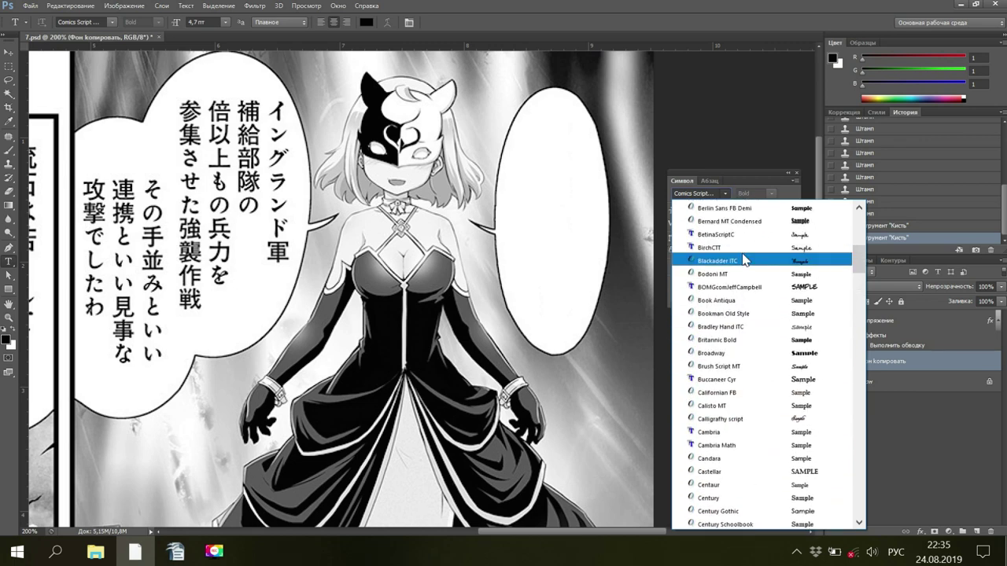
{"action": "scroll", "coordinate": [744, 259], "scroll_direction": "up", "scroll_amount": 8}
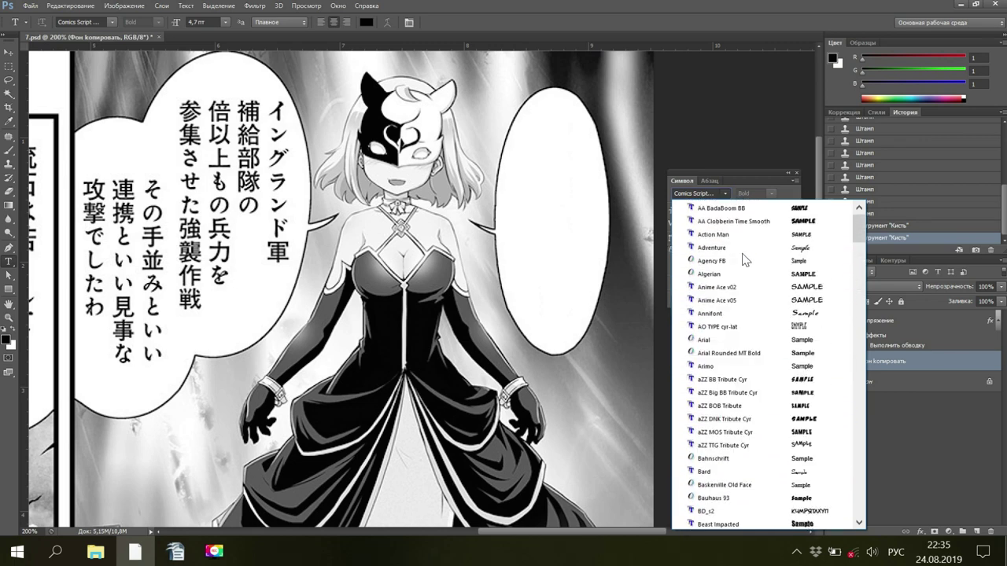
{"action": "left_click", "coordinate": [741, 301]}
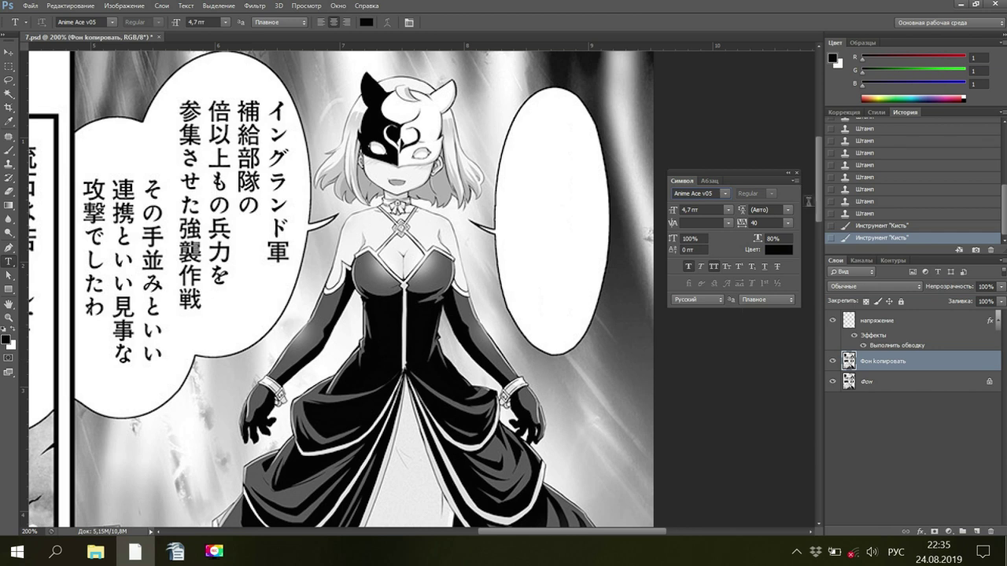
{"action": "scroll", "coordinate": [823, 214], "scroll_direction": "up", "scroll_amount": 1}
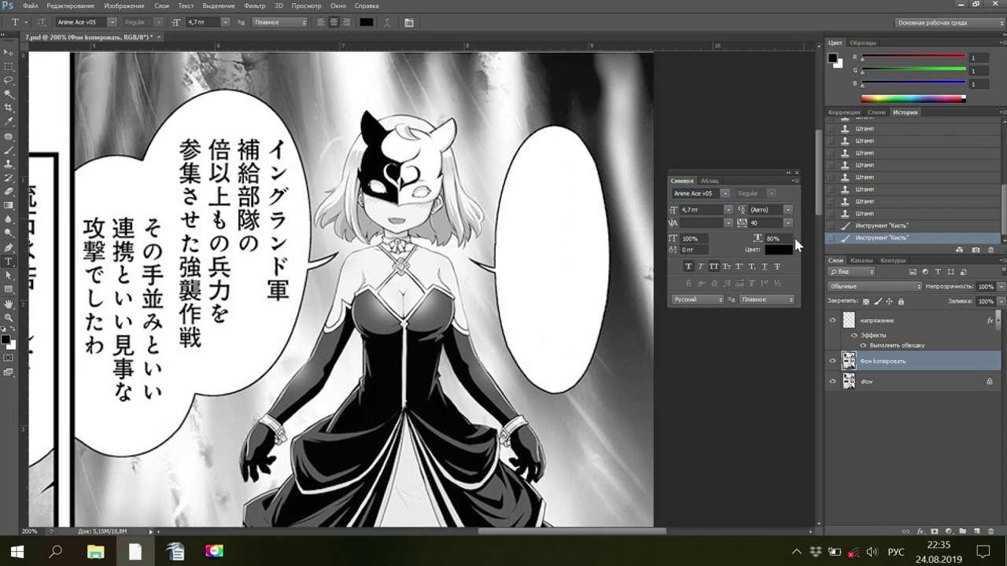
{"action": "double_click", "coordinate": [765, 224]}
{"action": "type", "text": "0"}
{"action": "key", "text": "Return"}
Create a paragraph text box across the middle of the emptied oval bubble and set its font size to 4,2 pt
{"action": "left_click_drag", "start_coordinate": [503, 220], "coordinate": [602, 306]}
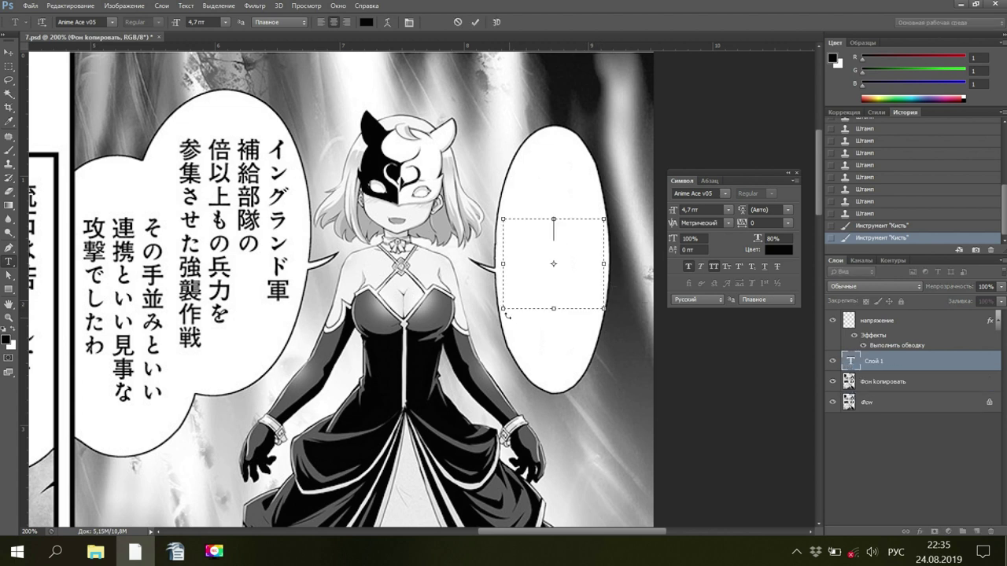
{"action": "left_click_drag", "start_coordinate": [503, 308], "coordinate": [543, 292]}
{"action": "right_click", "coordinate": [561, 238]}
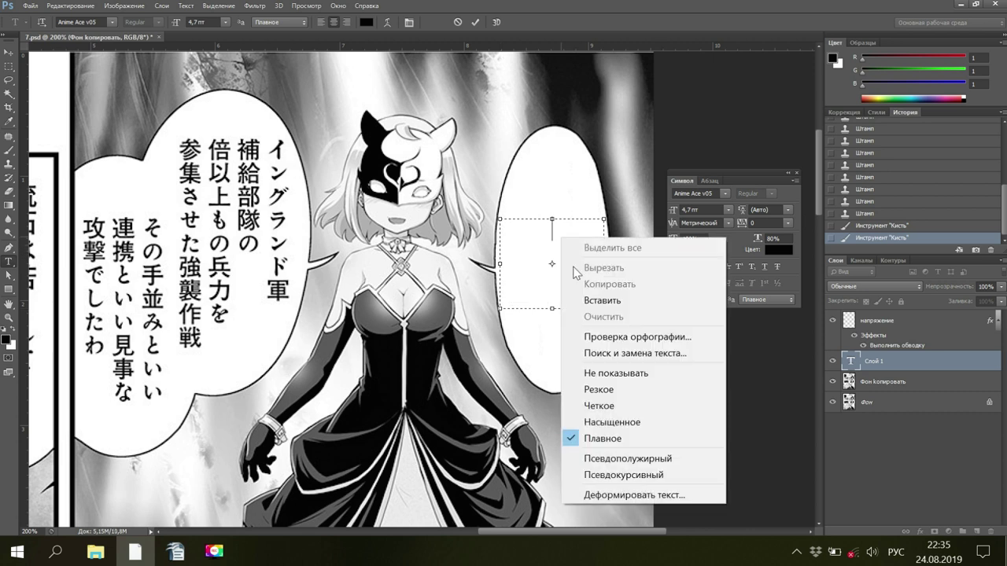
{"action": "key", "text": "Escape"}
{"action": "left_click", "coordinate": [691, 210]}
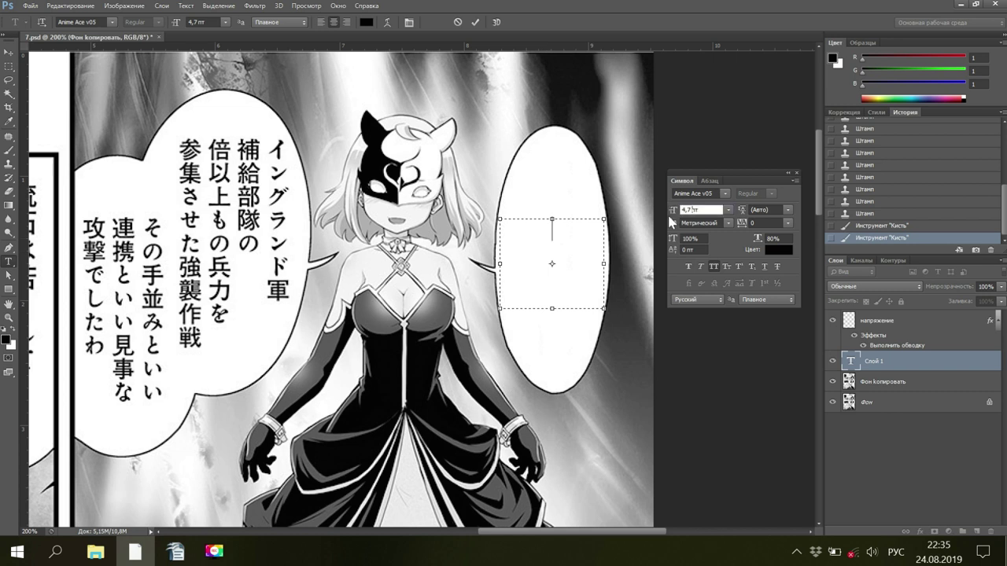
{"action": "type", "text": "4,2"}
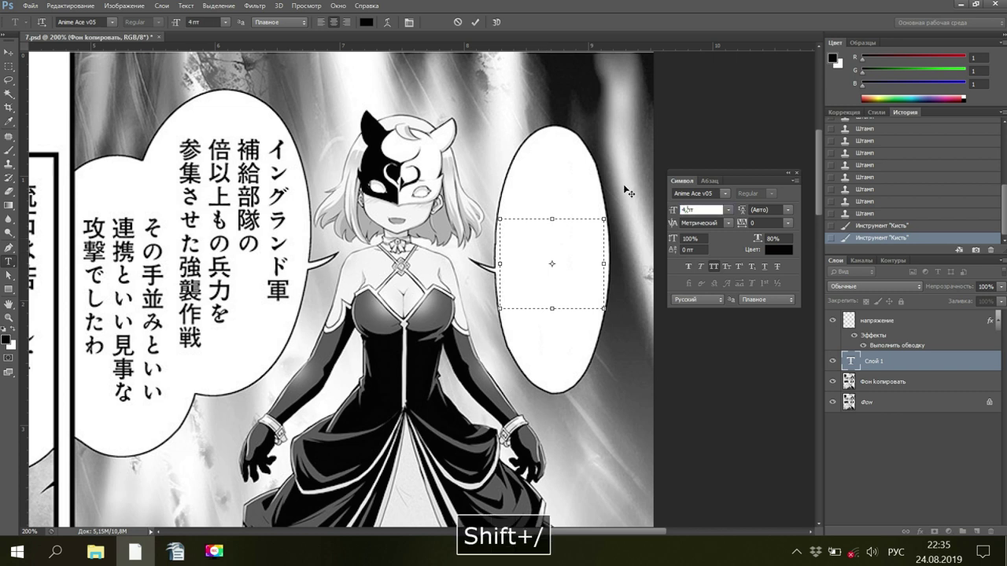
{"action": "key", "text": "Return"}
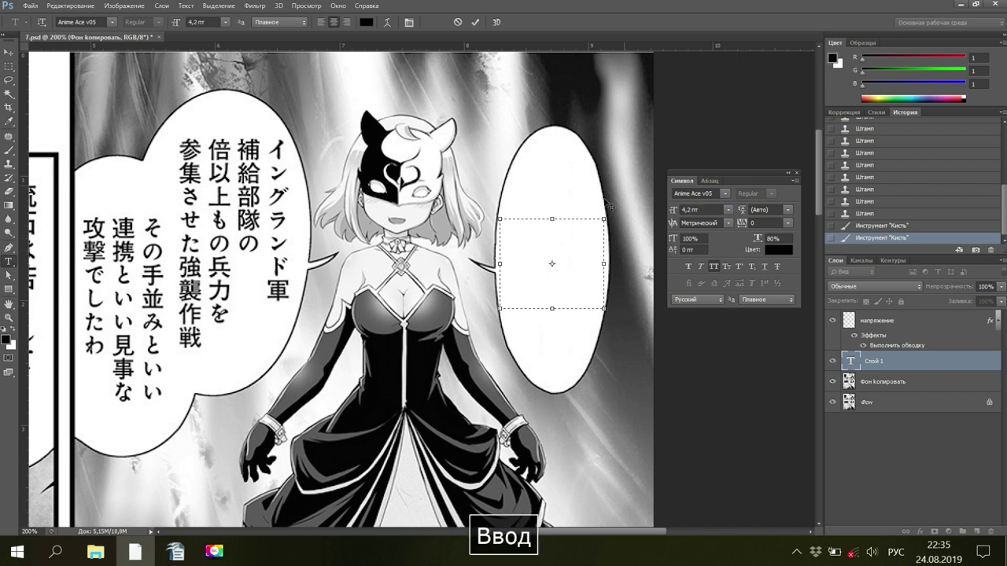
Paste the copied phrase into the text box, break it as "как же / вам / не по- / везло!", and return to the layer "Фон копировать"
{"action": "right_click", "coordinate": [564, 240]}
{"action": "left_click", "coordinate": [586, 305]}
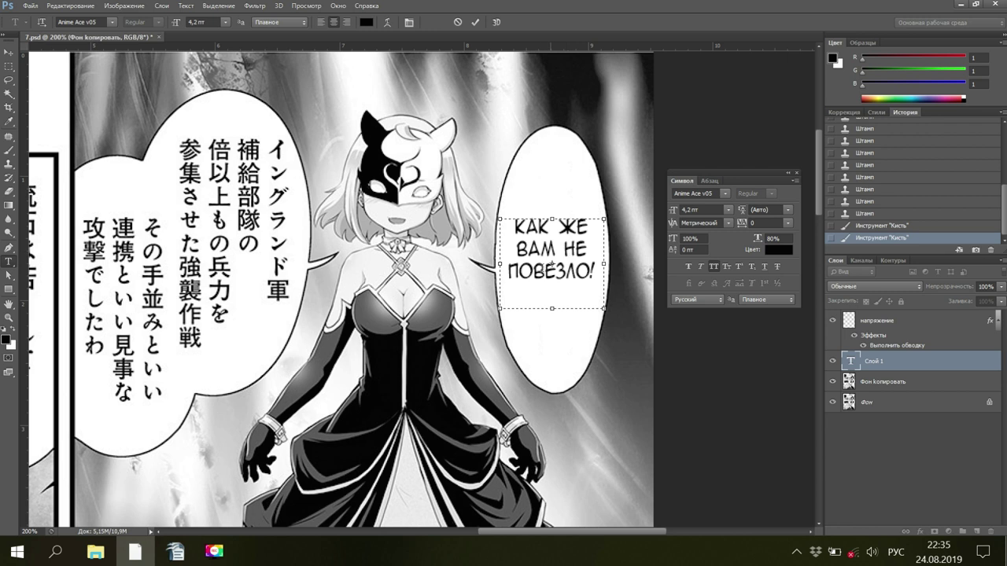
{"action": "key", "text": "BackSpace"}
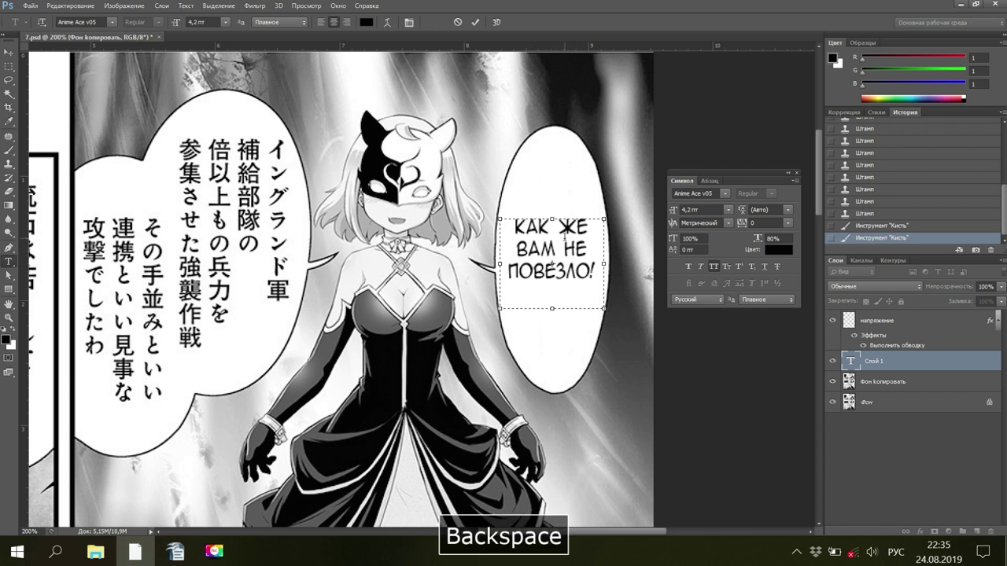
{"action": "key", "text": "Return"}
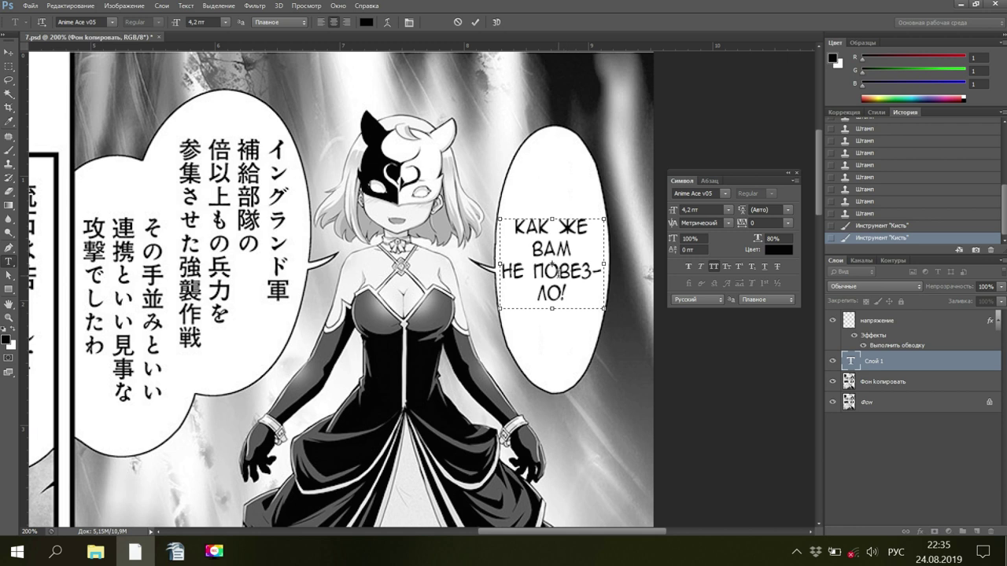
{"action": "left_click", "coordinate": [558, 271]}
{"action": "type", "text": "-"}
{"action": "key", "text": "Return"}
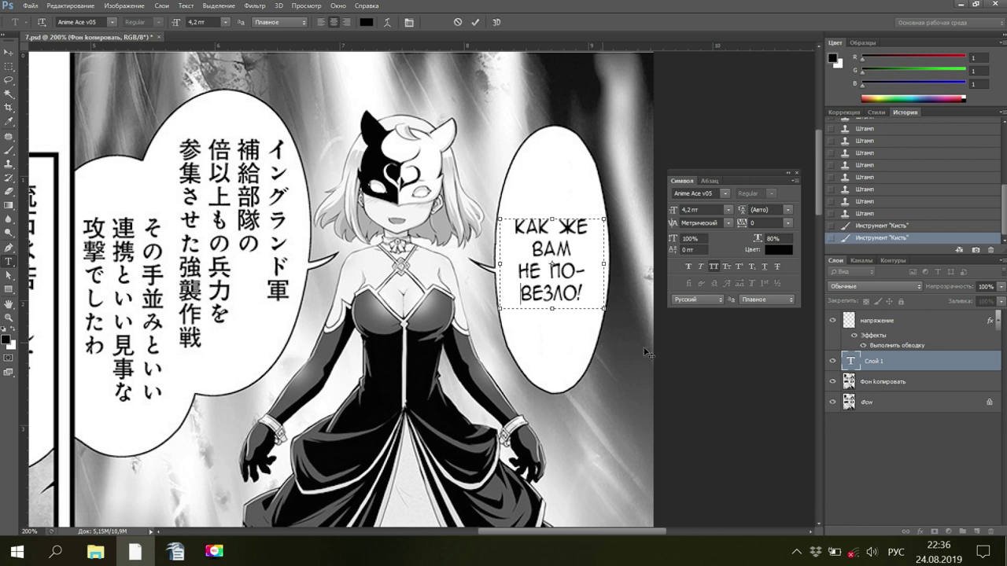
{"action": "left_click", "coordinate": [855, 379]}
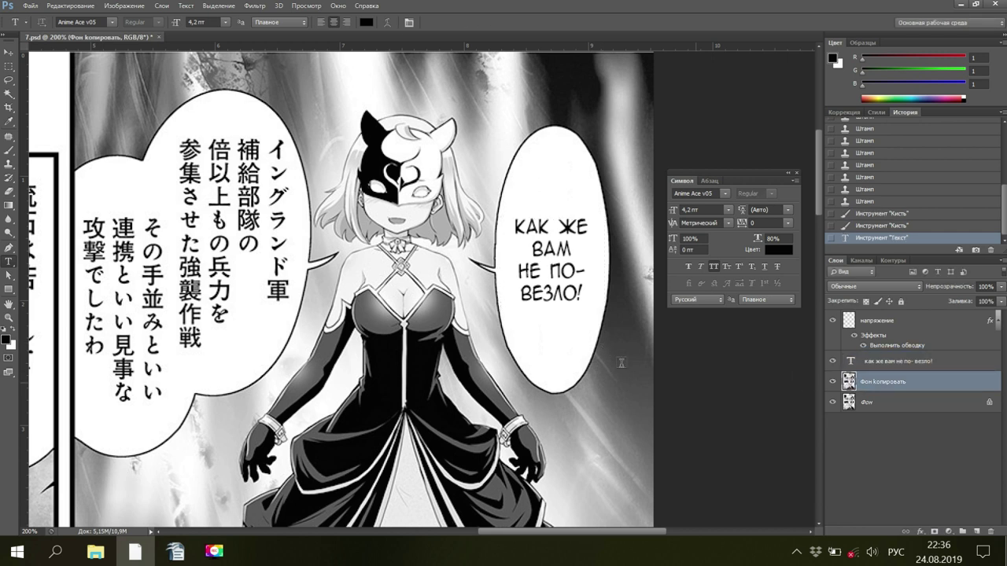
Save the manga page document 7.psd
{"action": "left_click", "coordinate": [31, 6]}
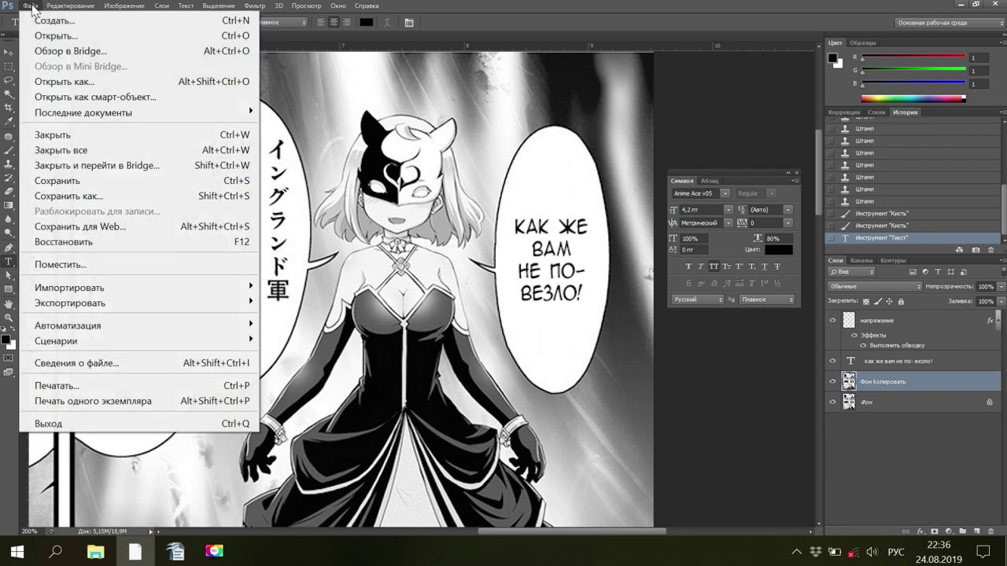
{"action": "left_click", "coordinate": [67, 173]}
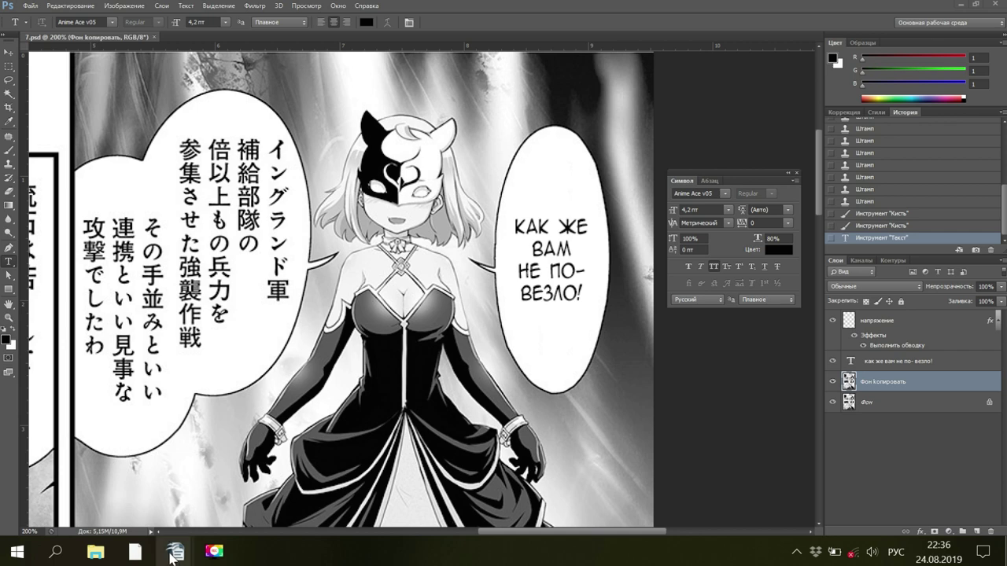
Consult the font guide "какие шрифты и что делают.odt" in OpenOffice Writer and switch to the translation document "Тарт 5 перевод.odt"
{"action": "mouse_move", "coordinate": [175, 554]}
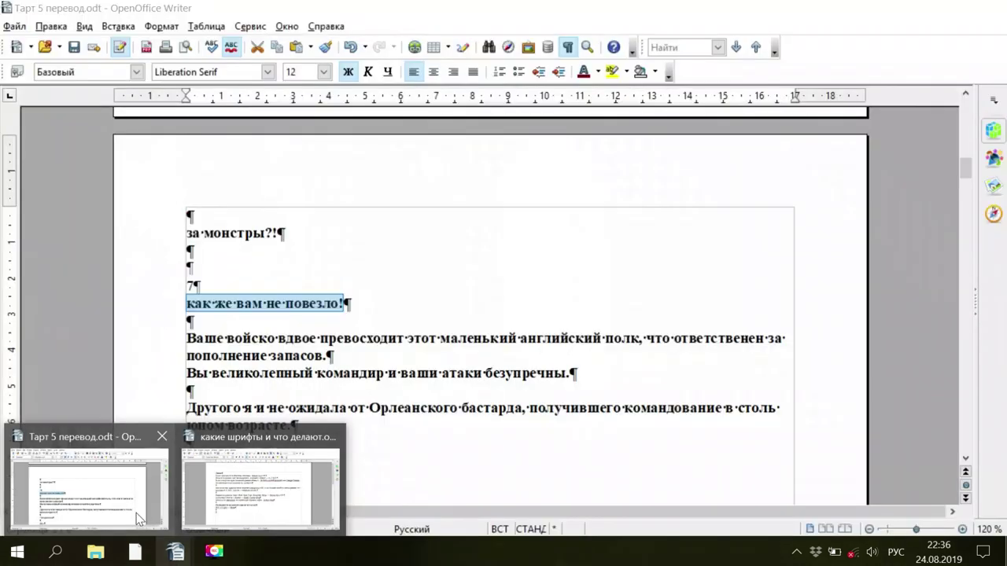
{"action": "mouse_move", "coordinate": [254, 471]}
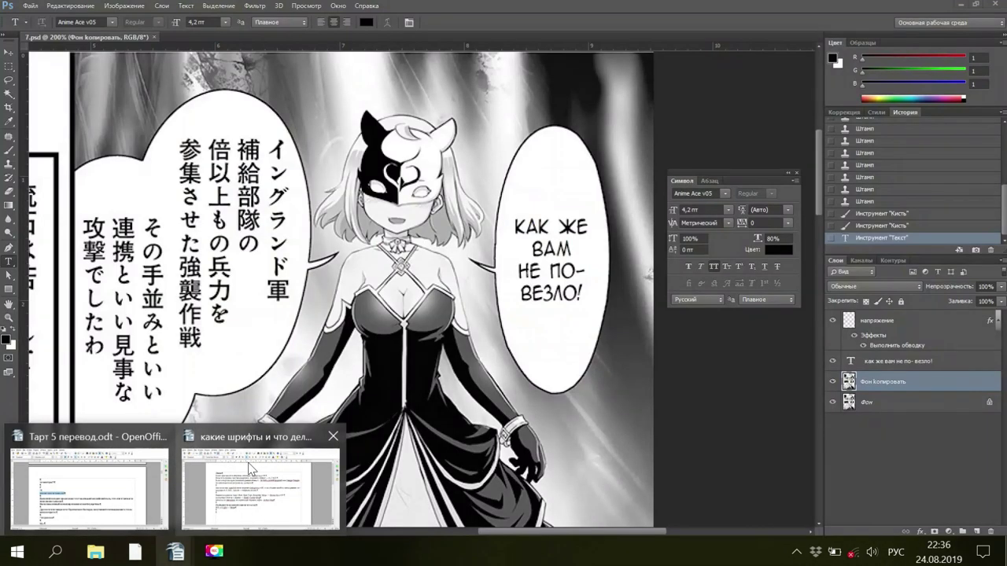
{"action": "left_click", "coordinate": [261, 494]}
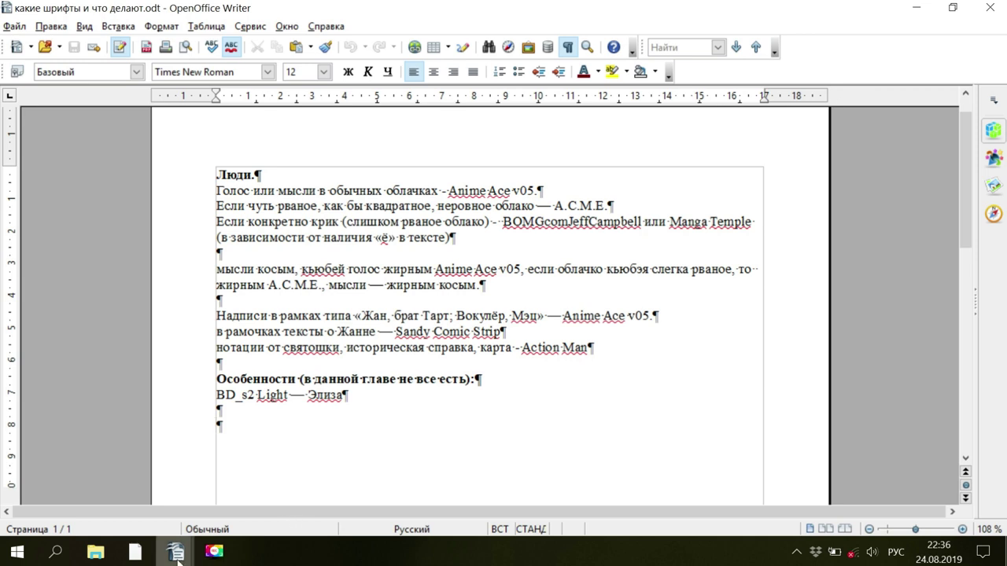
{"action": "mouse_move", "coordinate": [176, 551]}
{"action": "left_click", "coordinate": [128, 502]}
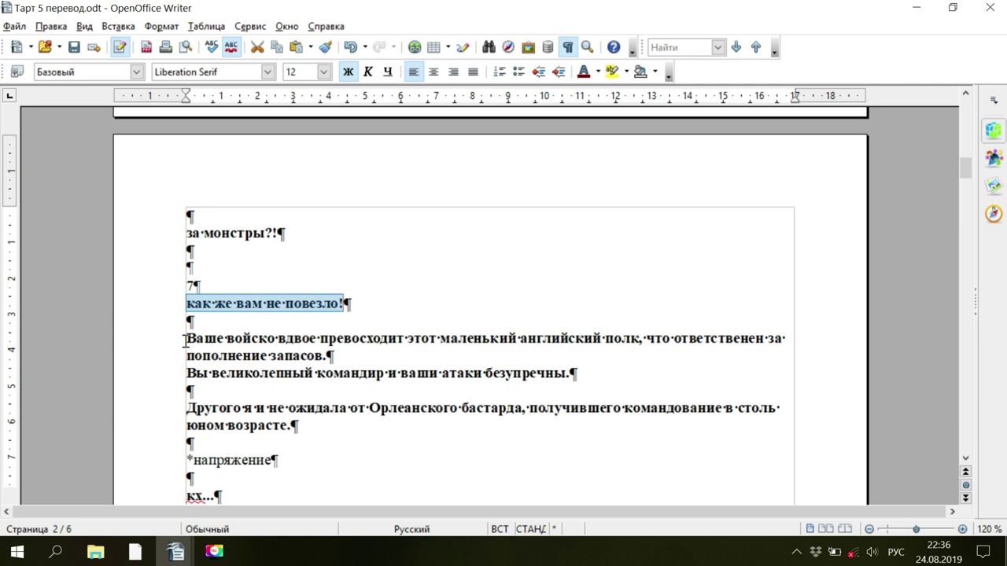
{"action": "left_click_drag", "start_coordinate": [186, 340], "coordinate": [317, 351]}
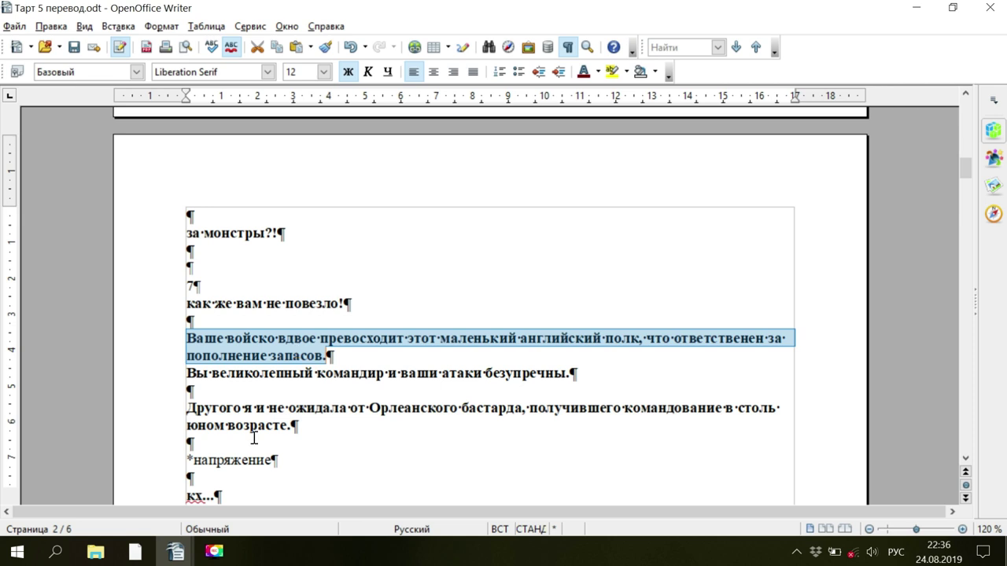
{"action": "mouse_move", "coordinate": [178, 553]}
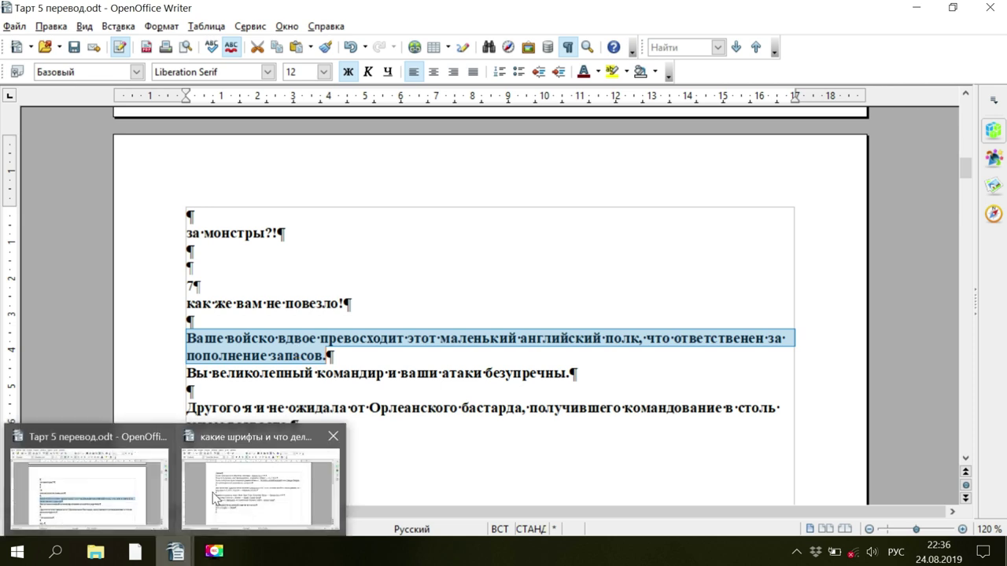
{"action": "mouse_move", "coordinate": [214, 498]}
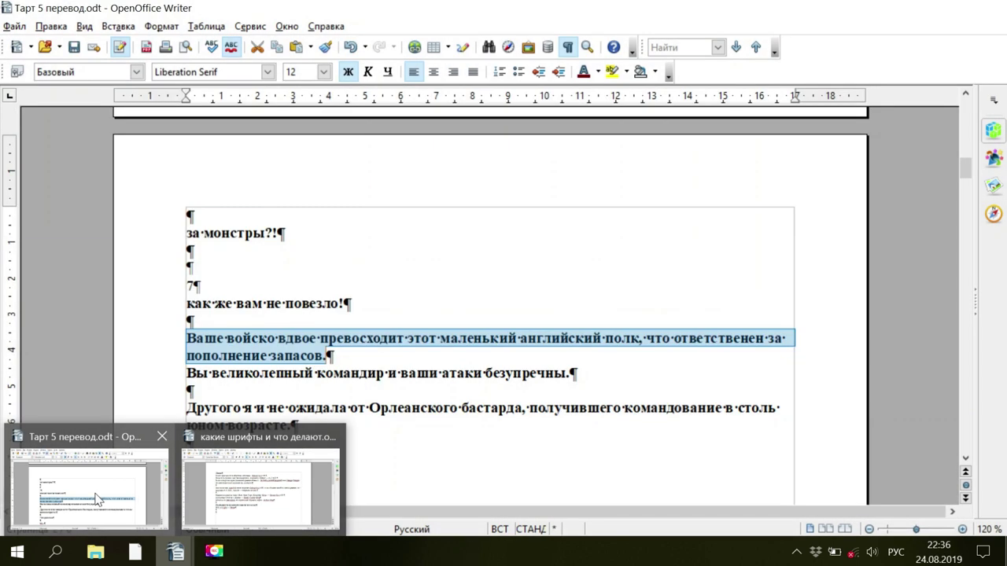
{"action": "left_click", "coordinate": [227, 340]}
{"action": "right_click", "coordinate": [227, 341]}
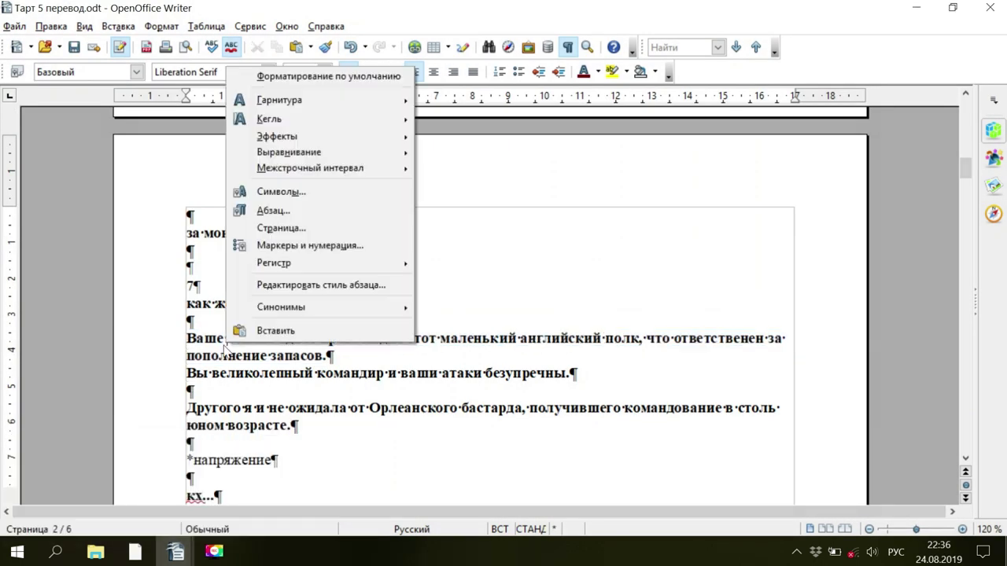
{"action": "left_click", "coordinate": [228, 385]}
Copy the sentence "Ваше войско вдвое превосходит этот маленький английский полк, что ответственен за пополнение запасов." from the translation
{"action": "left_click_drag", "start_coordinate": [184, 339], "coordinate": [336, 354]}
{"action": "right_click", "coordinate": [292, 351]}
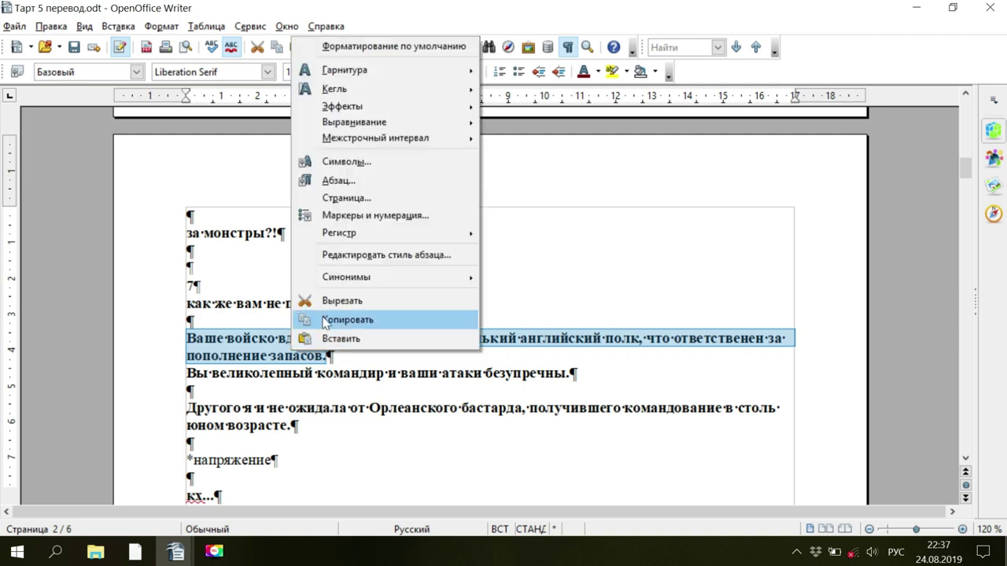
{"action": "left_click", "coordinate": [324, 319]}
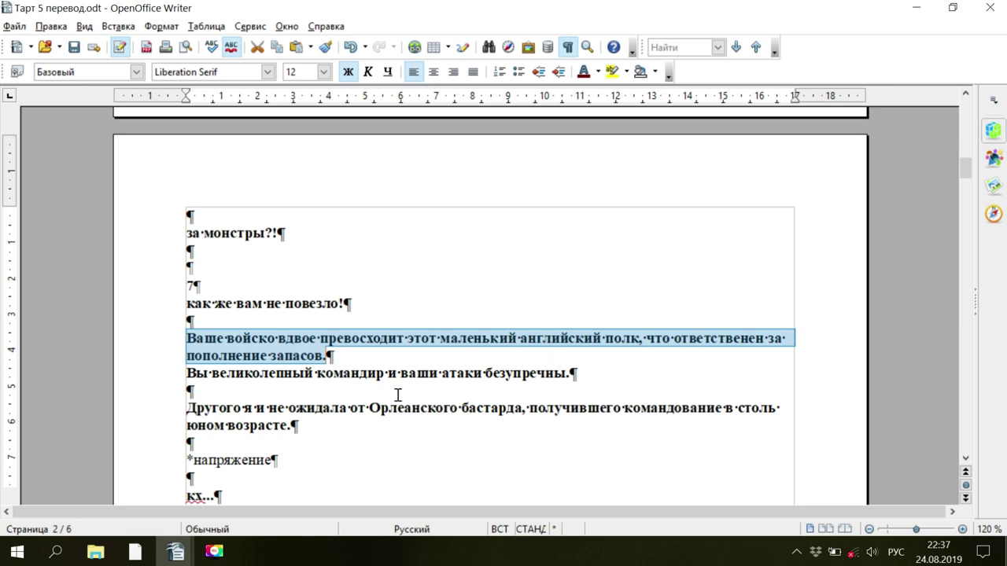
{"action": "right_click", "coordinate": [264, 352]}
{"action": "left_click", "coordinate": [287, 317]}
Switch back to Photoshop and sample the speech bubble's white (255, 255, 255) as the foreground colour
{"action": "mouse_move", "coordinate": [214, 551]}
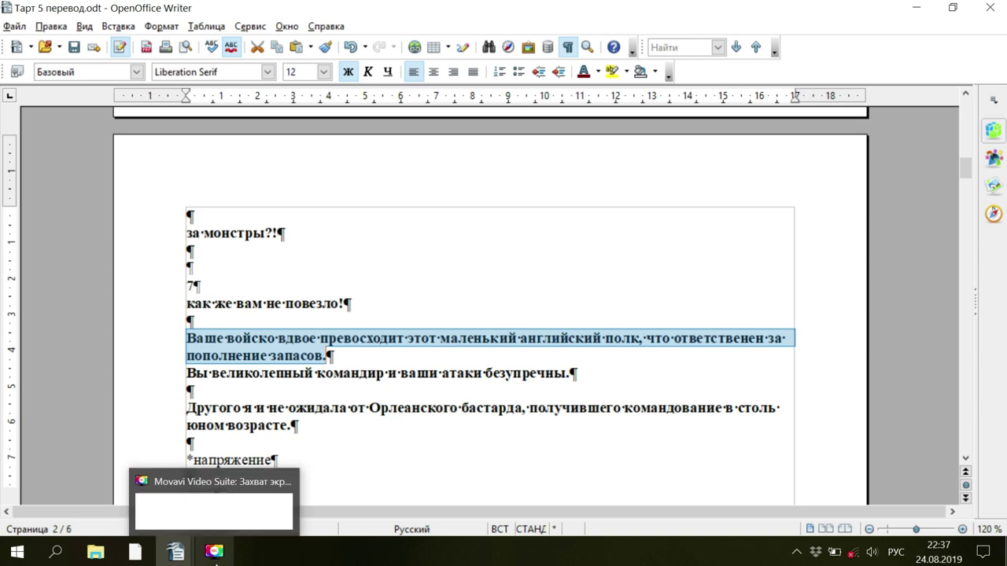
{"action": "left_click", "coordinate": [157, 555]}
{"action": "key", "text": "space"}
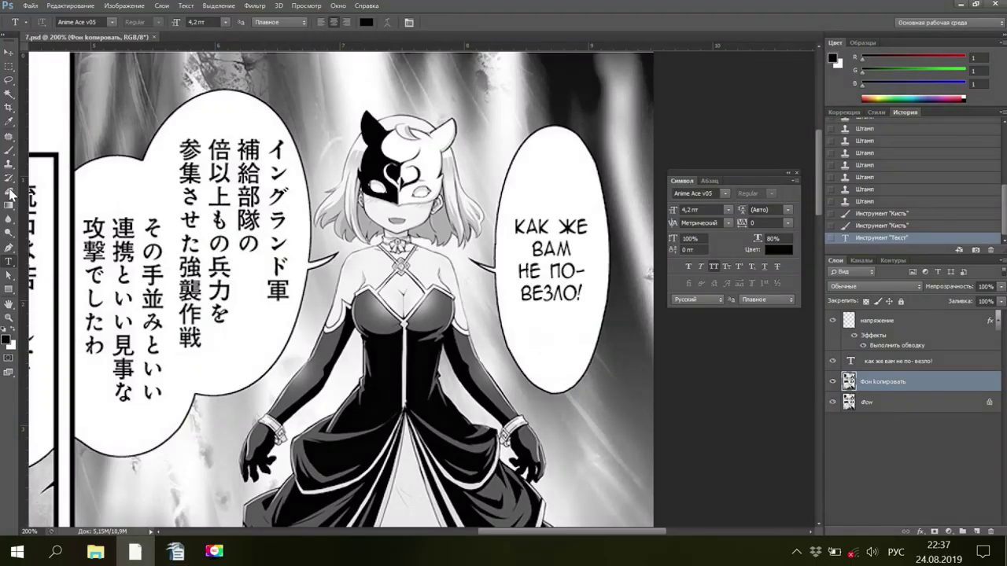
{"action": "left_click", "coordinate": [9, 122]}
{"action": "left_click", "coordinate": [153, 193]}
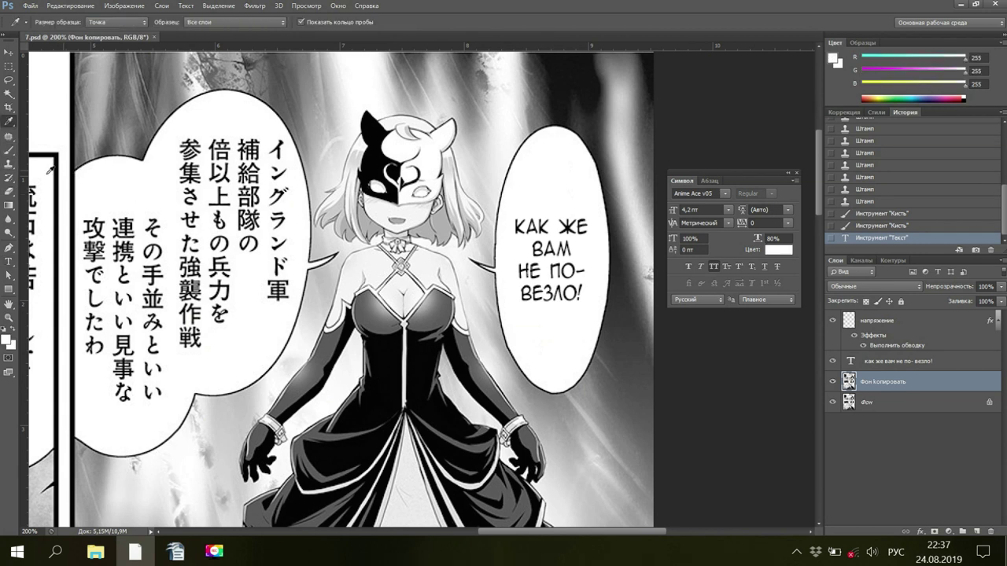
Paint over all the Japanese text in the large double bubble beside the masked girl with the white 20 px brush
{"action": "left_click", "coordinate": [11, 151]}
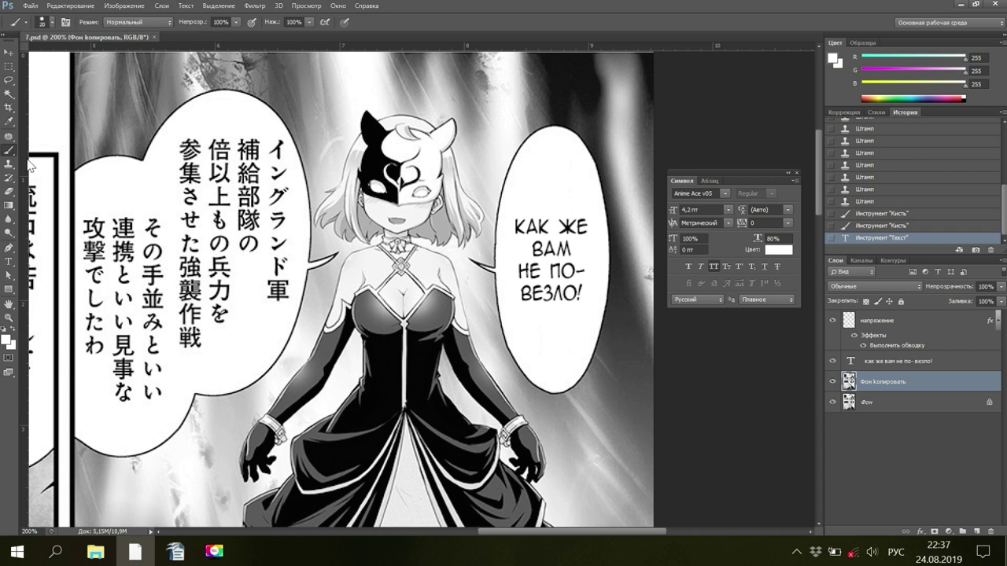
{"action": "mouse_move", "coordinate": [195, 168]}
{"action": "left_mouse_down"}
{"action": "mouse_move", "coordinate": [220, 136]}
{"action": "mouse_move", "coordinate": [273, 142]}
{"action": "mouse_move", "coordinate": [289, 259]}
{"action": "mouse_move", "coordinate": [260, 140]}
{"action": "mouse_move", "coordinate": [253, 253]}
{"action": "mouse_move", "coordinate": [233, 148]}
{"action": "mouse_move", "coordinate": [246, 147]}
{"action": "mouse_move", "coordinate": [185, 147]}
{"action": "mouse_move", "coordinate": [190, 163]}
{"action": "mouse_move", "coordinate": [222, 155]}
{"action": "mouse_move", "coordinate": [229, 214]}
{"action": "mouse_move", "coordinate": [243, 242]}
{"action": "mouse_move", "coordinate": [227, 322]}
{"action": "mouse_move", "coordinate": [216, 340]}
{"action": "mouse_move", "coordinate": [192, 346]}
{"action": "left_mouse_up"}
{"action": "mouse_move", "coordinate": [186, 315]}
{"action": "left_mouse_down"}
{"action": "mouse_move", "coordinate": [181, 179]}
{"action": "mouse_move", "coordinate": [184, 168]}
{"action": "mouse_move", "coordinate": [209, 165]}
{"action": "mouse_move", "coordinate": [214, 319]}
{"action": "mouse_move", "coordinate": [197, 329]}
{"action": "mouse_move", "coordinate": [194, 180]}
{"action": "left_mouse_up"}
{"action": "left_click_drag", "start_coordinate": [486, 539], "coordinate": [456, 541]}
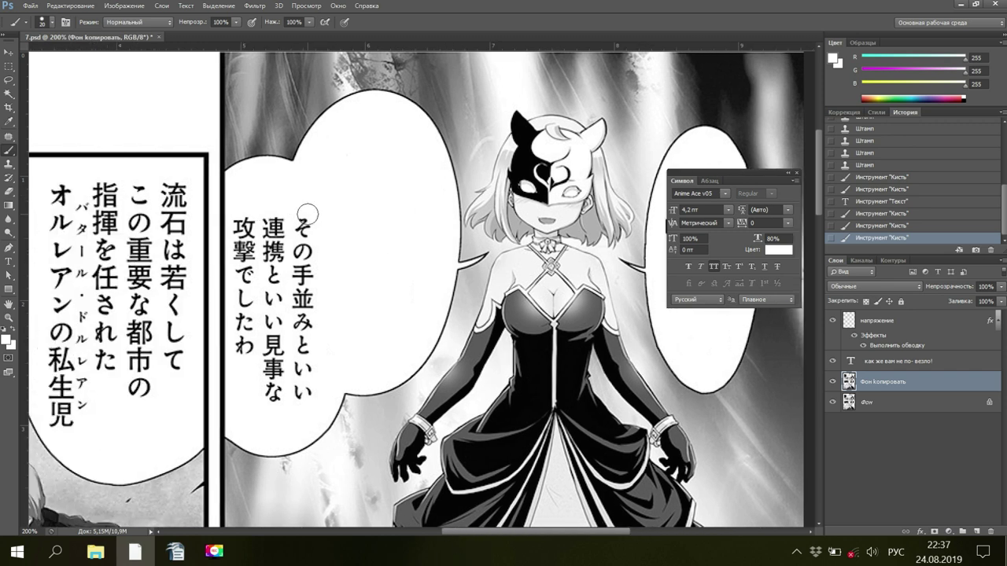
{"action": "mouse_move", "coordinate": [306, 214]}
{"action": "left_mouse_down"}
{"action": "mouse_move", "coordinate": [305, 384]}
{"action": "mouse_move", "coordinate": [298, 392]}
{"action": "mouse_move", "coordinate": [297, 258]}
{"action": "mouse_move", "coordinate": [280, 405]}
{"action": "mouse_move", "coordinate": [268, 370]}
{"action": "mouse_move", "coordinate": [262, 207]}
{"action": "mouse_move", "coordinate": [241, 267]}
{"action": "mouse_move", "coordinate": [250, 346]}
{"action": "left_mouse_up"}
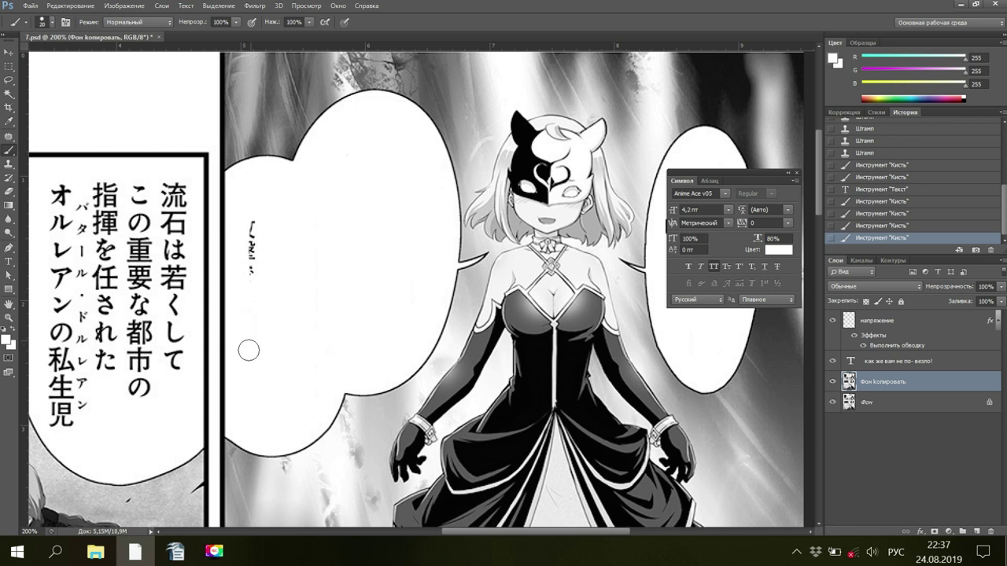
{"action": "mouse_move", "coordinate": [259, 236]}
{"action": "left_mouse_down"}
{"action": "mouse_move", "coordinate": [258, 212]}
{"action": "mouse_move", "coordinate": [259, 285]}
{"action": "left_mouse_up"}
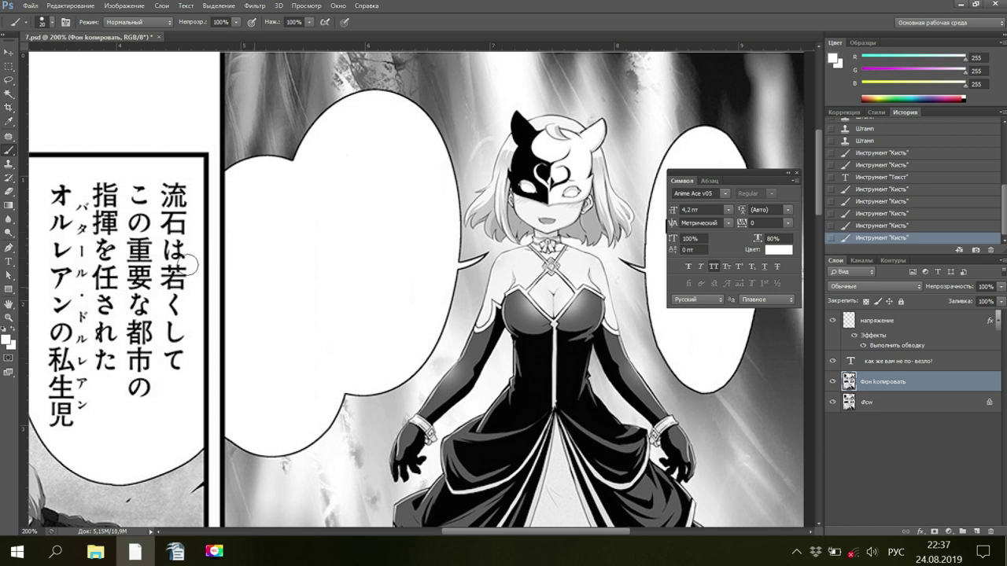
Paint over the first Japanese column, "流石は若くして", in the neighbouring panel's bubble with the white brush
{"action": "left_click_drag", "start_coordinate": [176, 186], "coordinate": [177, 256]}
{"action": "left_click_drag", "start_coordinate": [181, 307], "coordinate": [175, 381]}
{"action": "left_click_drag", "start_coordinate": [168, 161], "coordinate": [168, 206]}
{"action": "left_click_drag", "start_coordinate": [166, 294], "coordinate": [165, 362]}
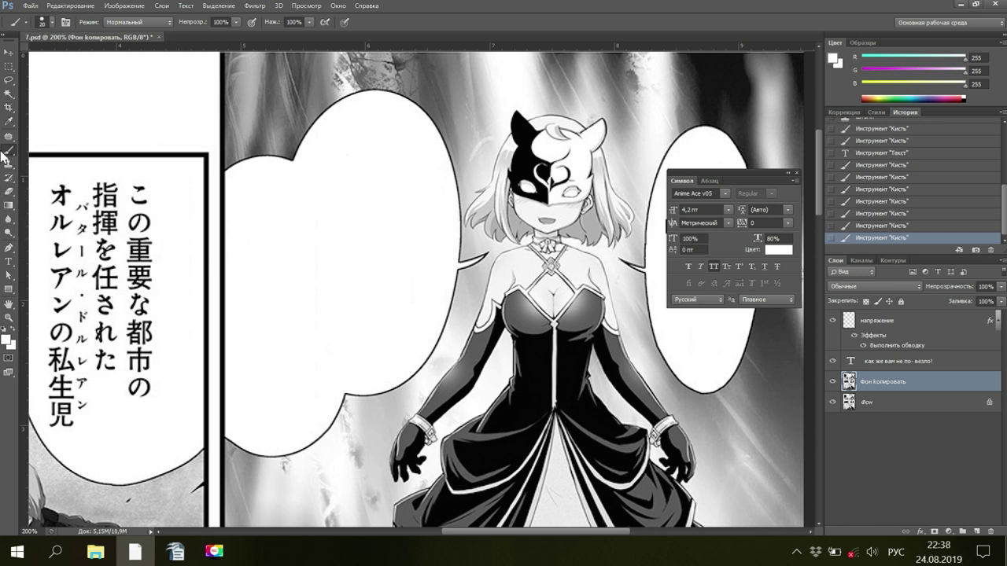
Create a paragraph text box in the larger lobe of the emptied double bubble and set its text colour to #000000, sampled from the black dress
{"action": "left_click", "coordinate": [9, 260]}
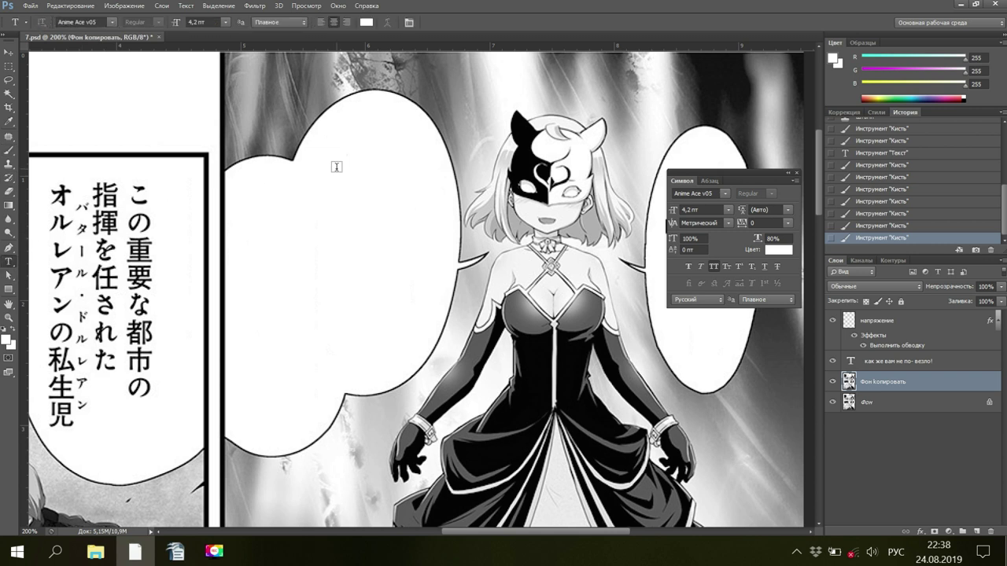
{"action": "left_click_drag", "start_coordinate": [300, 163], "coordinate": [450, 338]}
{"action": "left_click", "coordinate": [775, 252]}
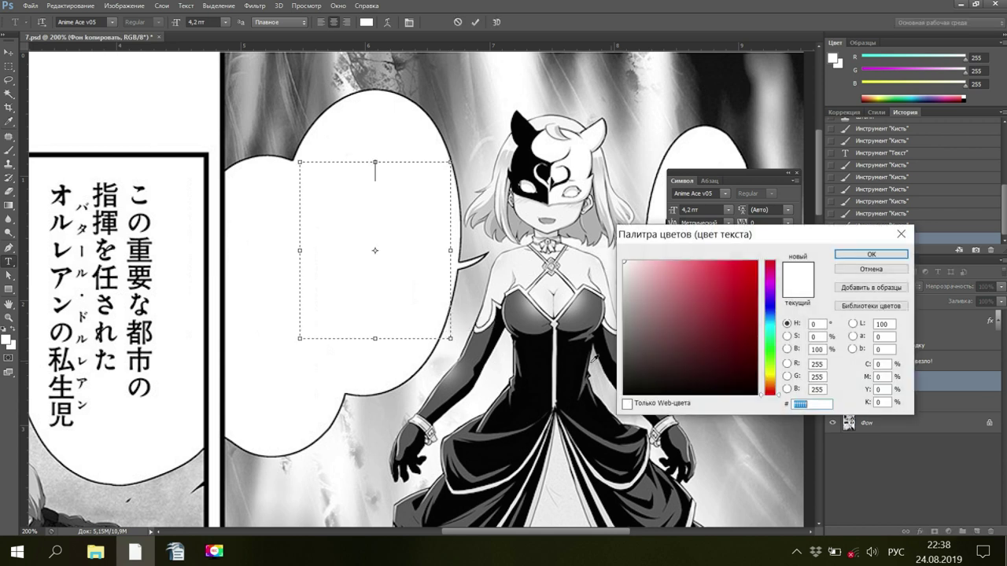
{"action": "left_click", "coordinate": [584, 359]}
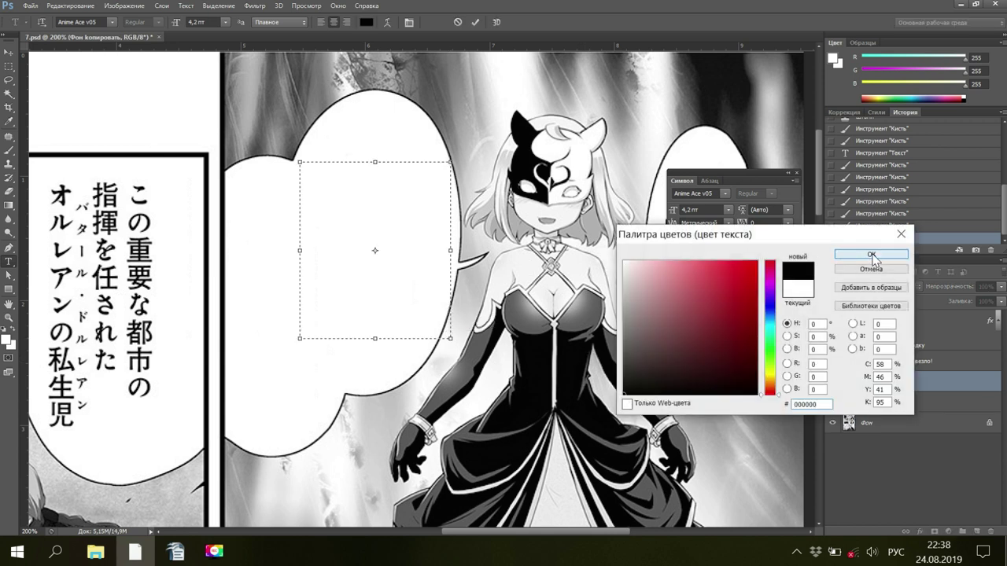
{"action": "left_click", "coordinate": [871, 260]}
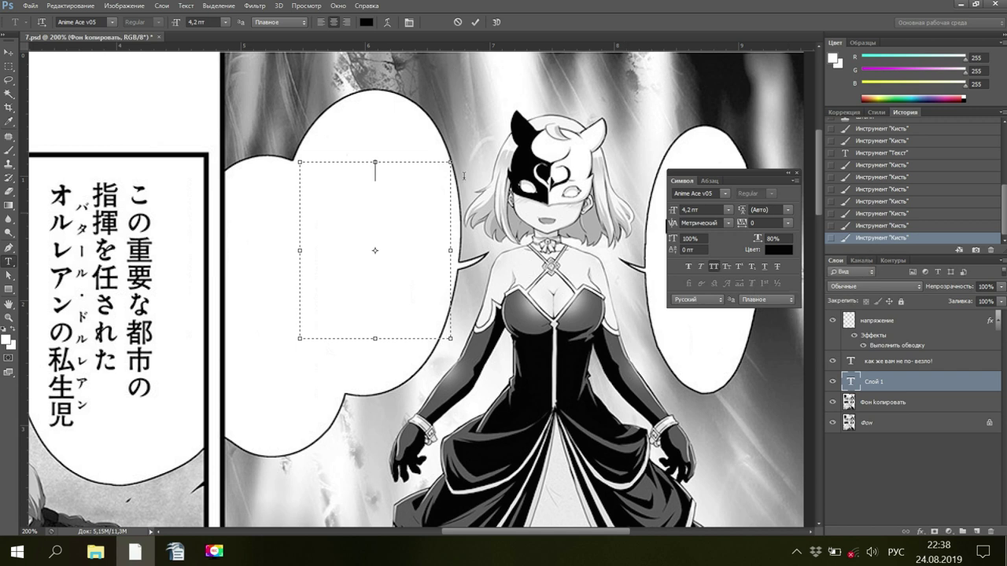
Paste the copied sentence into the text box and extend the box downward and slightly upward to fit all the lines
{"action": "right_click", "coordinate": [383, 190]}
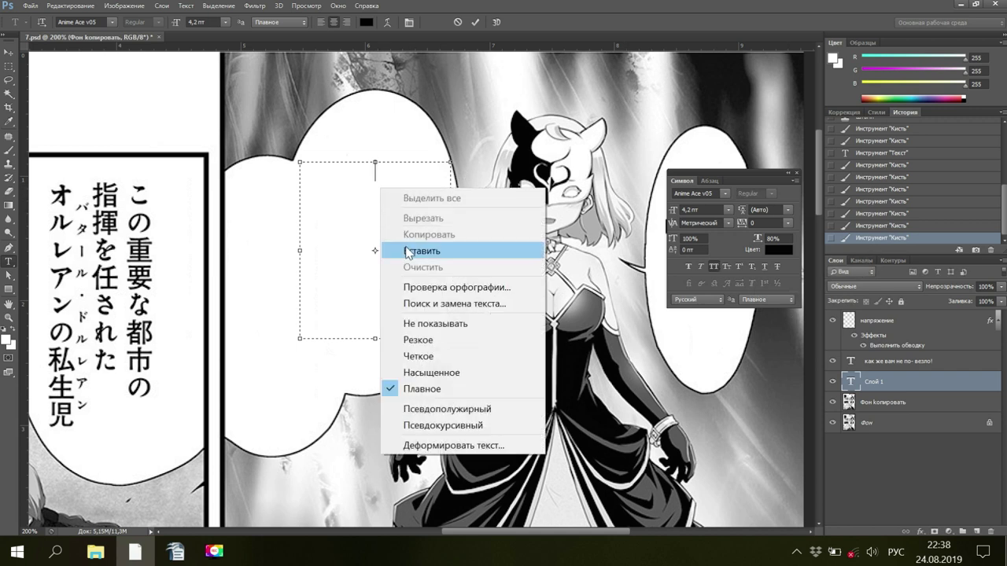
{"action": "left_click", "coordinate": [404, 250]}
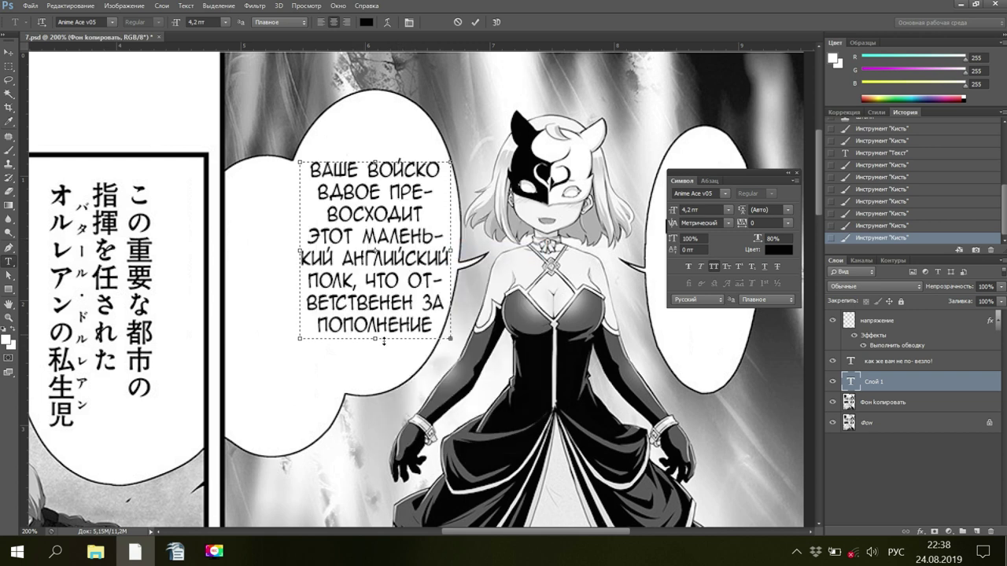
{"action": "left_click_drag", "start_coordinate": [375, 341], "coordinate": [378, 377]}
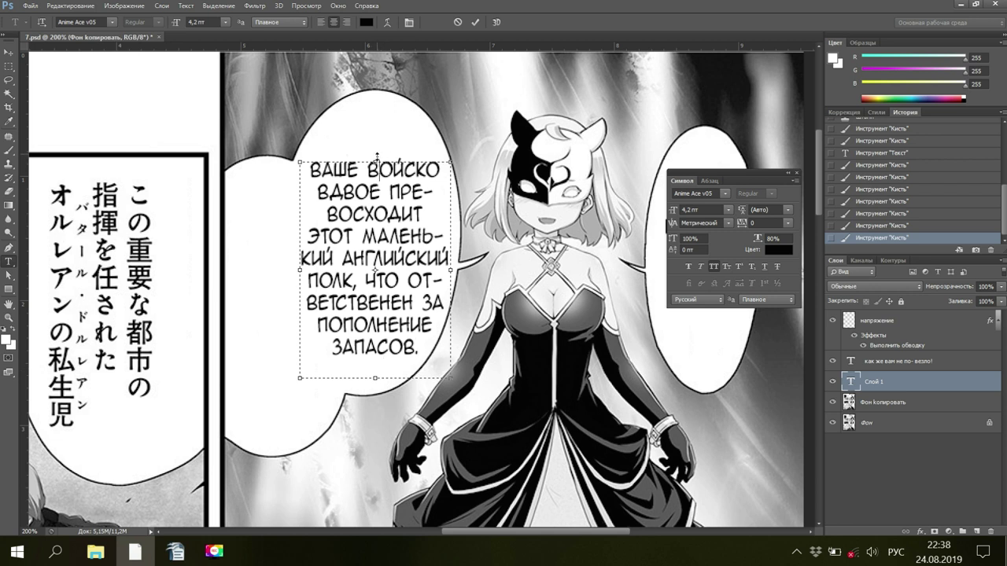
{"action": "left_click_drag", "start_coordinate": [376, 158], "coordinate": [377, 151]}
Check the sentence in the translation document "Тарт 5 перевод.odt" and return to Photoshop
{"action": "mouse_move", "coordinate": [176, 548]}
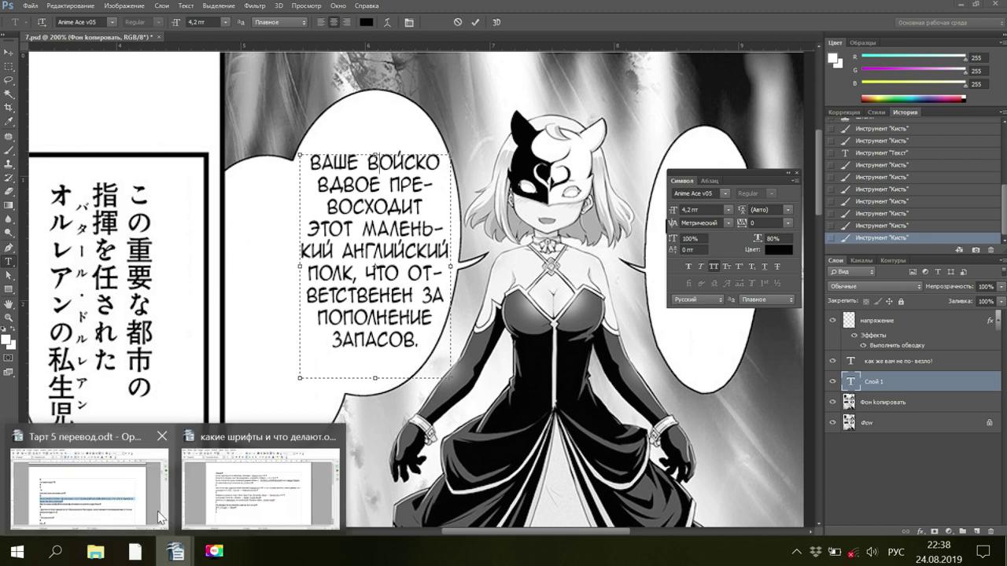
{"action": "left_click", "coordinate": [157, 512]}
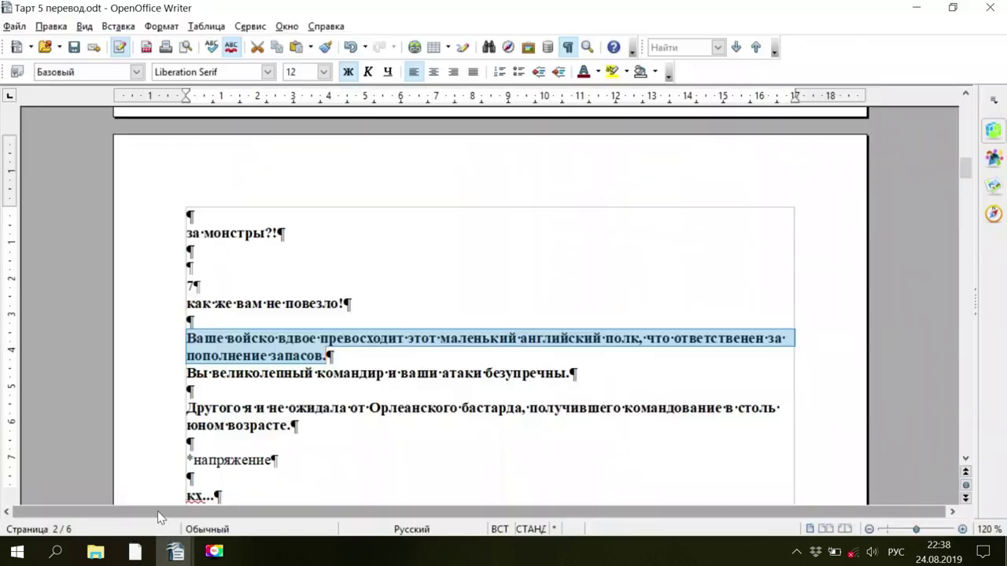
{"action": "left_click", "coordinate": [135, 551]}
{"action": "key", "text": "space"}
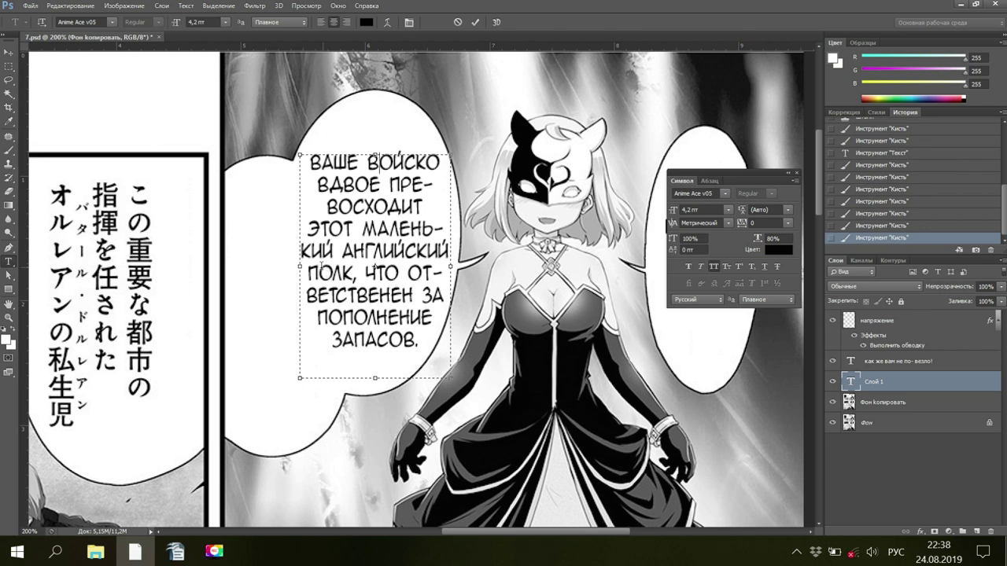
Insert line breaks in the bubble text after "Ваше" and before "за пополнение"
{"action": "left_click", "coordinate": [368, 163]}
{"action": "key", "text": "BackSpace"}
{"action": "key", "text": "Return"}
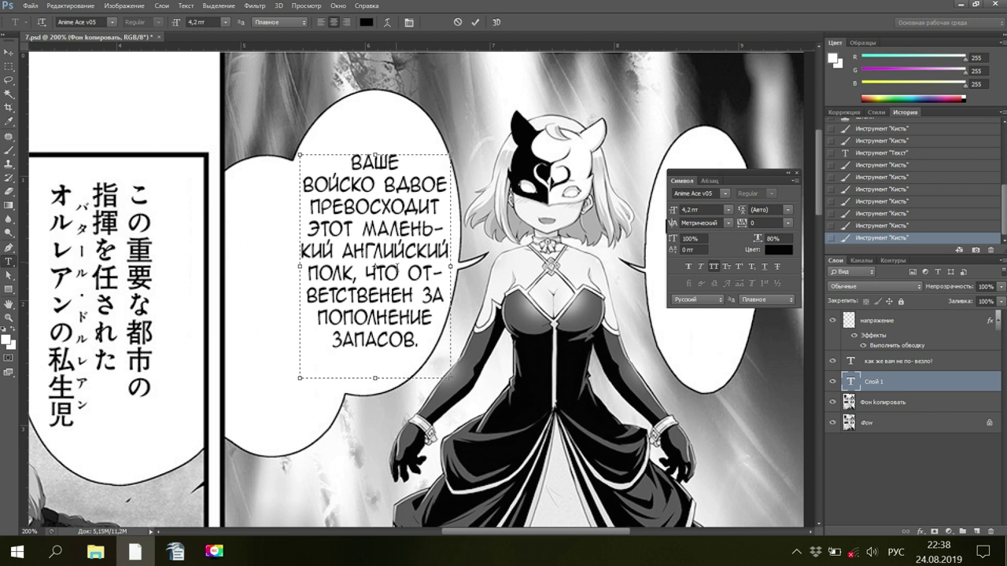
{"action": "left_click", "coordinate": [424, 296]}
{"action": "key", "text": "Return"}
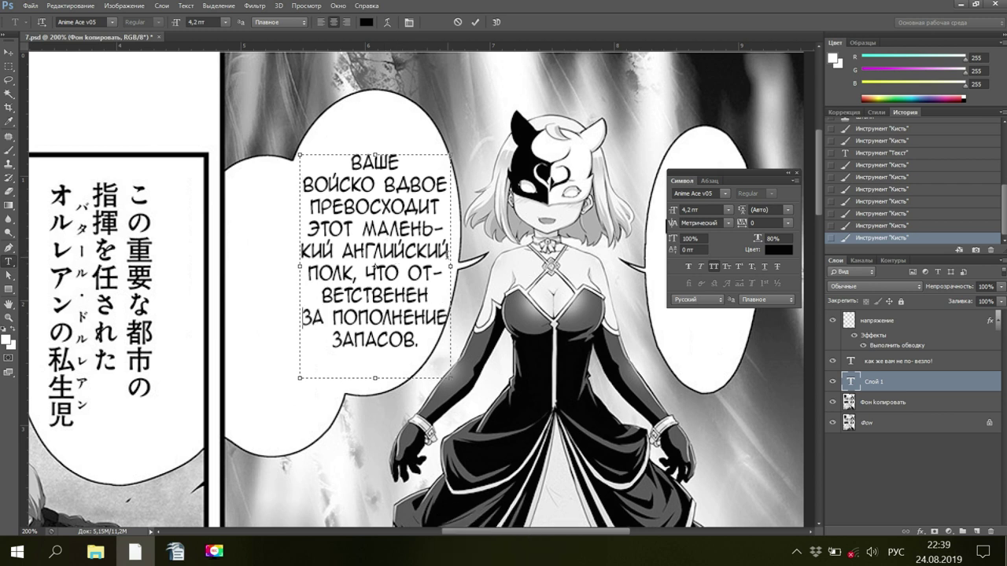
Select the whole bubble text and set its font size to 3,9 pt
{"action": "left_click_drag", "start_coordinate": [424, 349], "coordinate": [285, 131]}
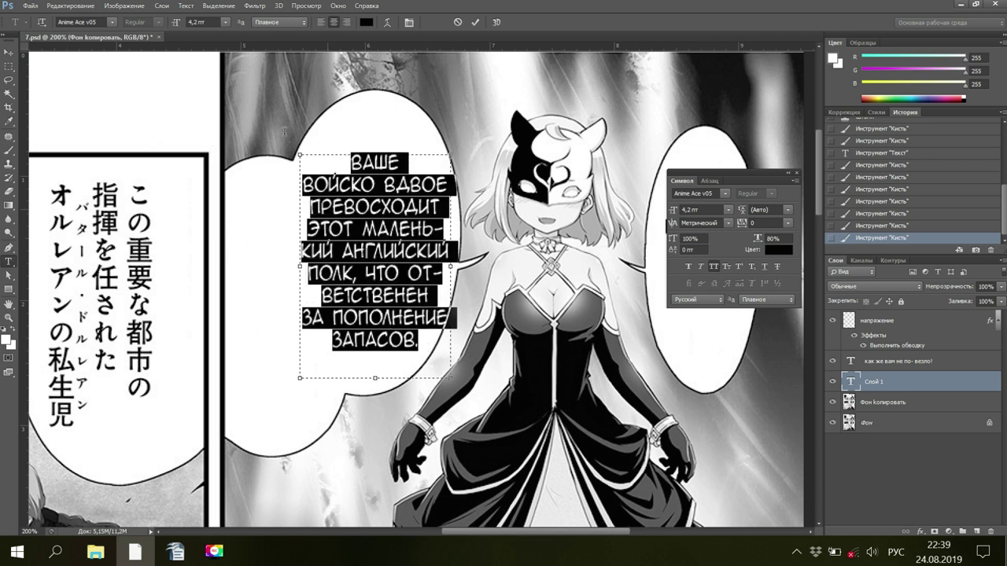
{"action": "left_click", "coordinate": [666, 210]}
{"action": "type", "text": "3,9"}
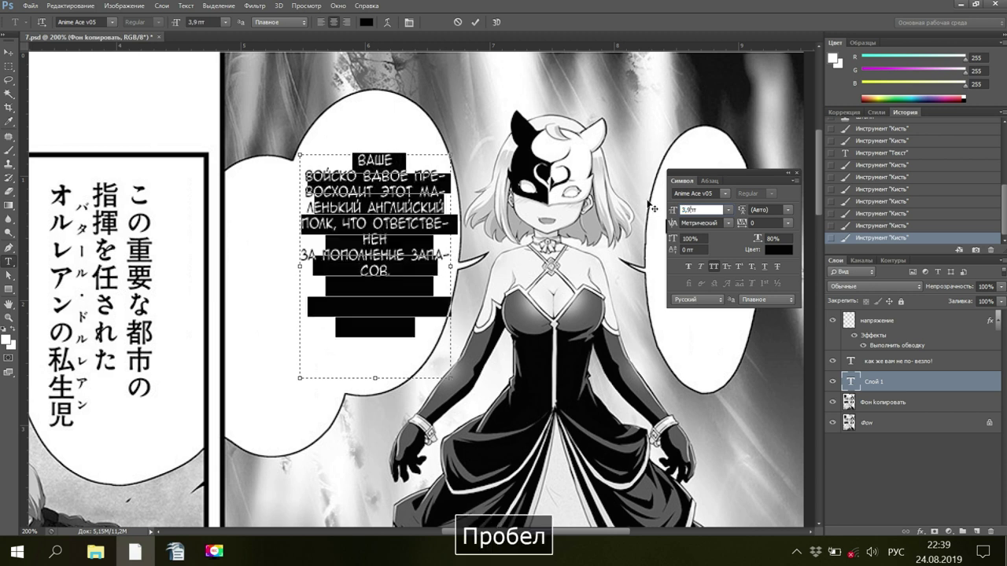
{"action": "key", "text": "Return"}
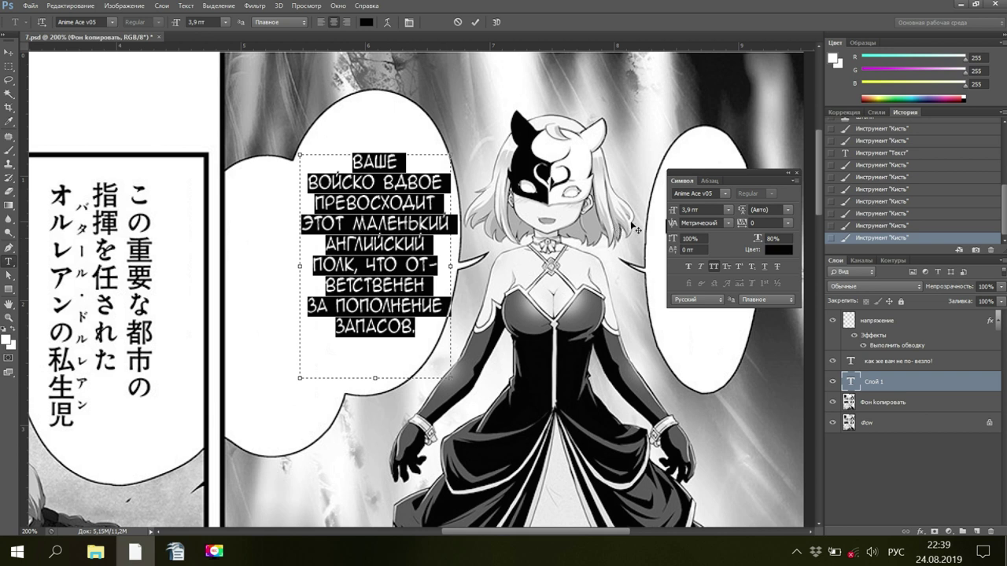
Set the selected bubble text's font size to 4 pt
{"action": "left_click", "coordinate": [696, 211]}
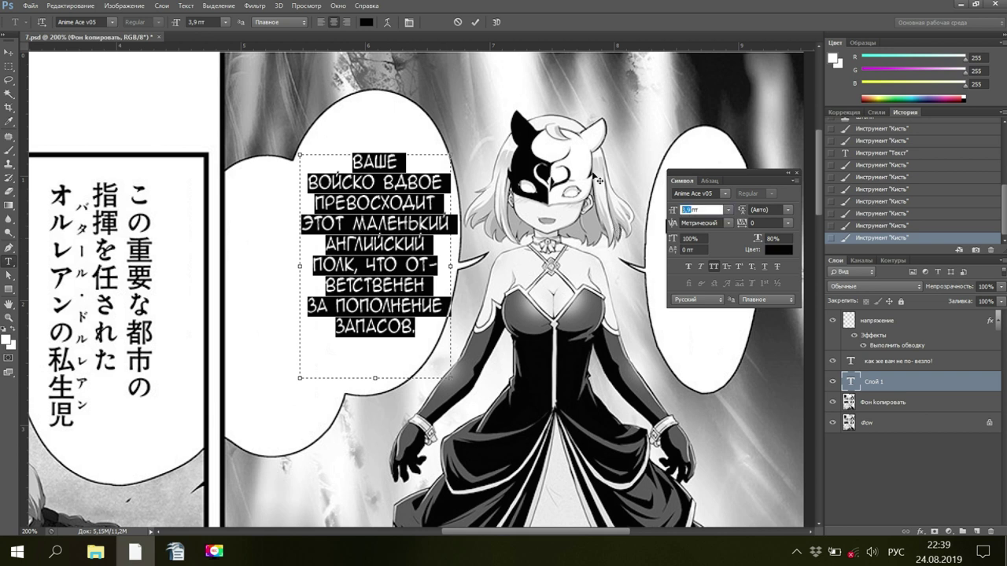
{"action": "type", "text": "4"}
{"action": "key", "text": "Return"}
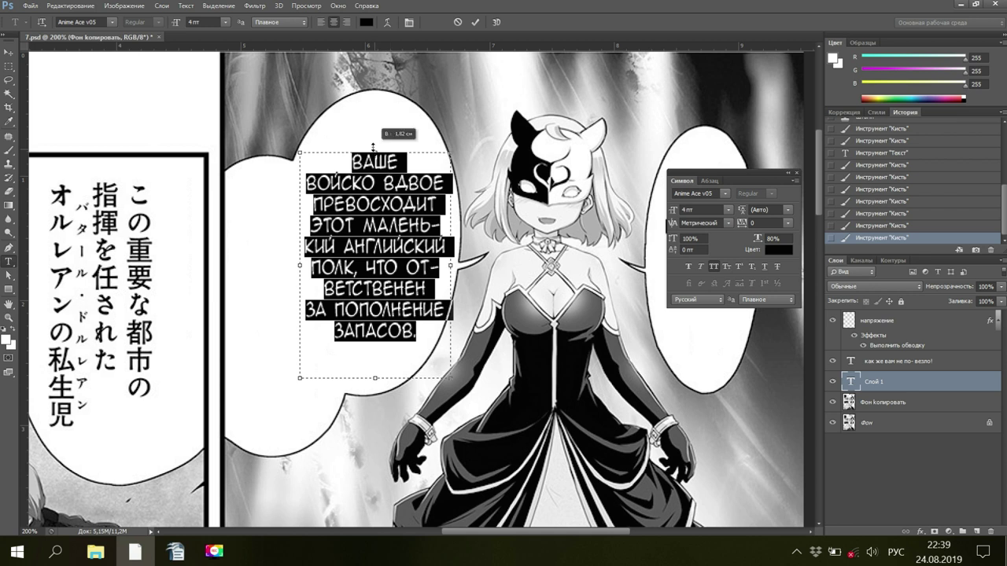
Join "Ваше" and "войско" on one line and insert line breaks before "английский" and "ответственен"
{"action": "left_click", "coordinate": [404, 164]}
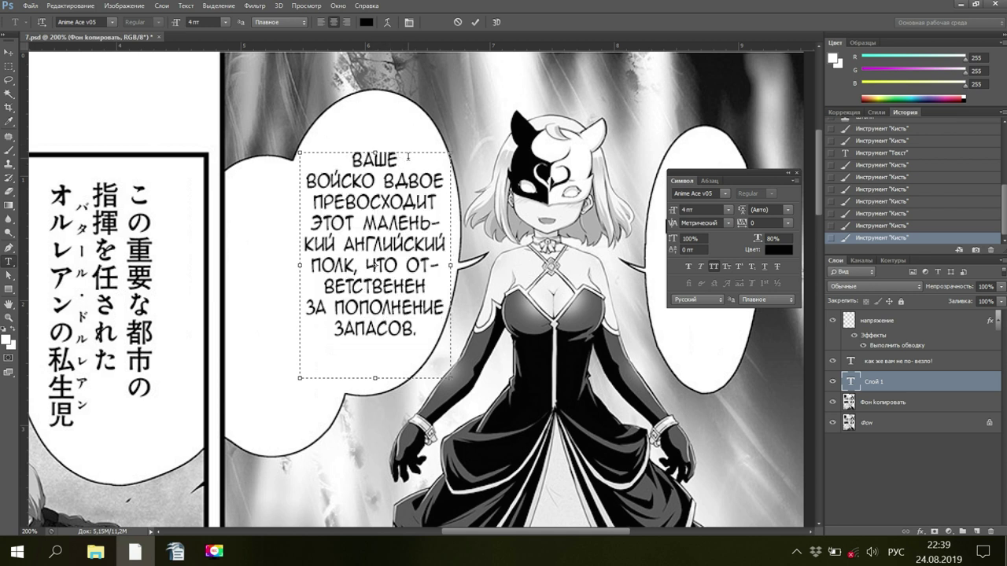
{"action": "key", "text": "Delete"}
{"action": "key", "text": "Return"}
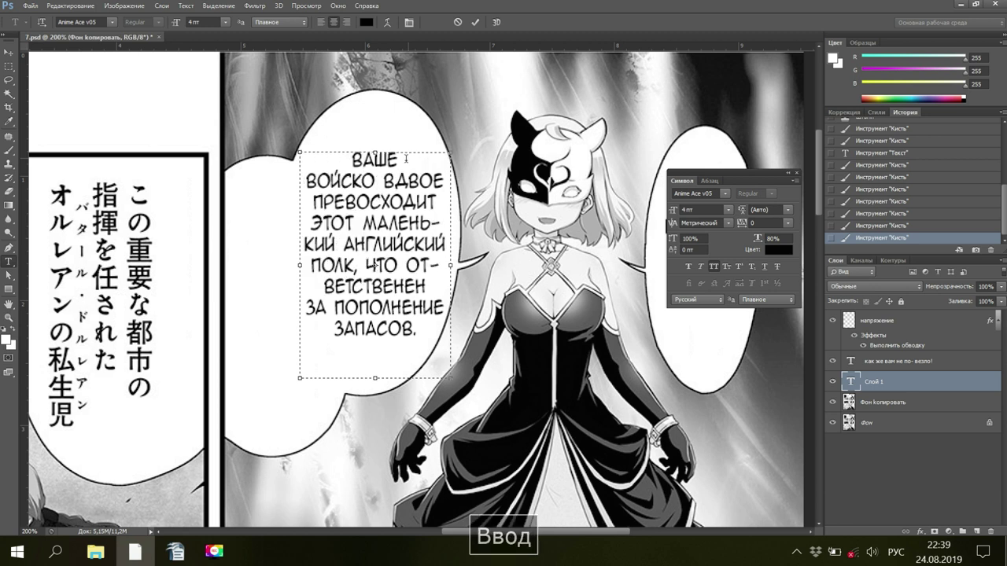
{"action": "key", "text": "BackSpace"}
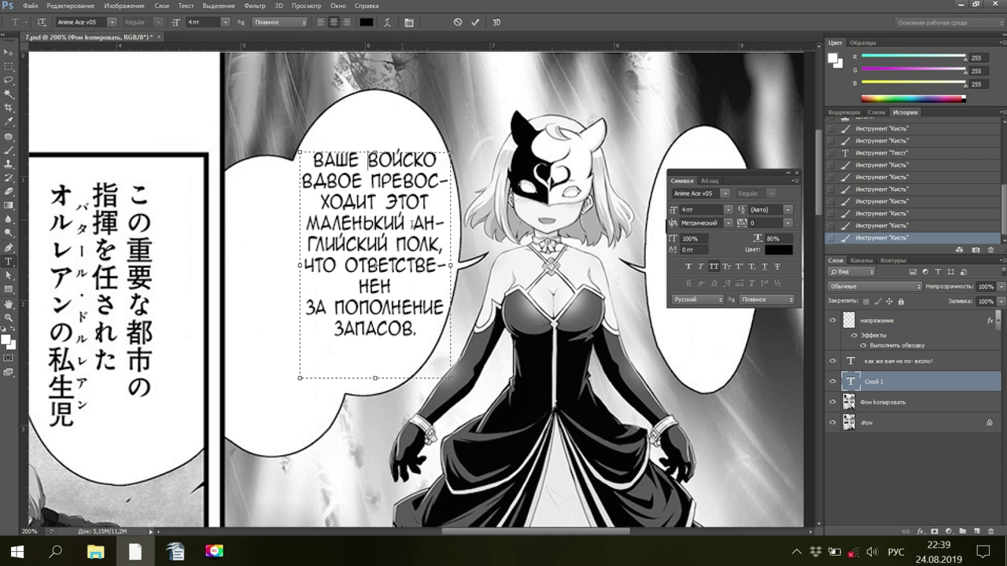
{"action": "key", "text": "BackSpace"}
{"action": "key", "text": "Return"}
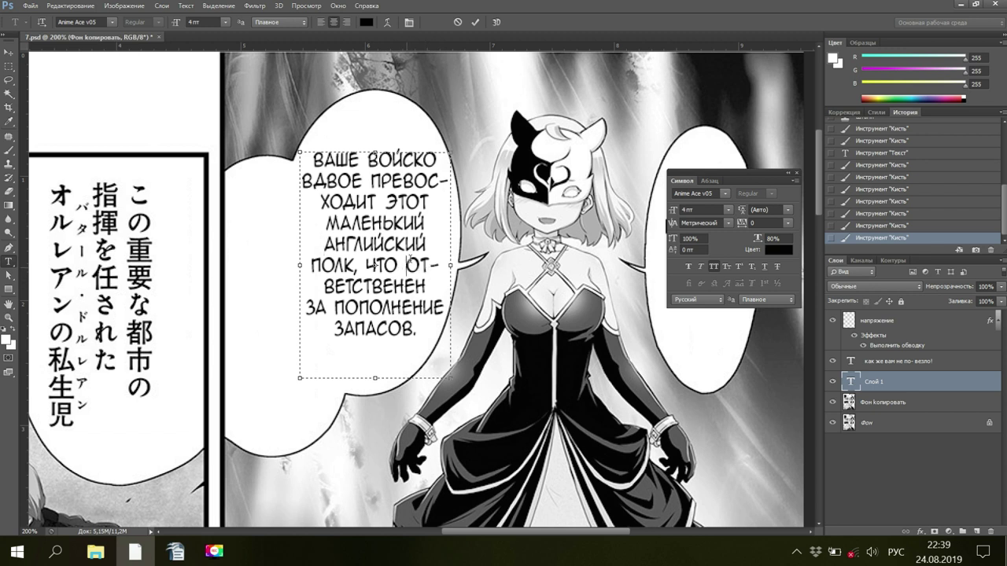
{"action": "key", "text": "Return"}
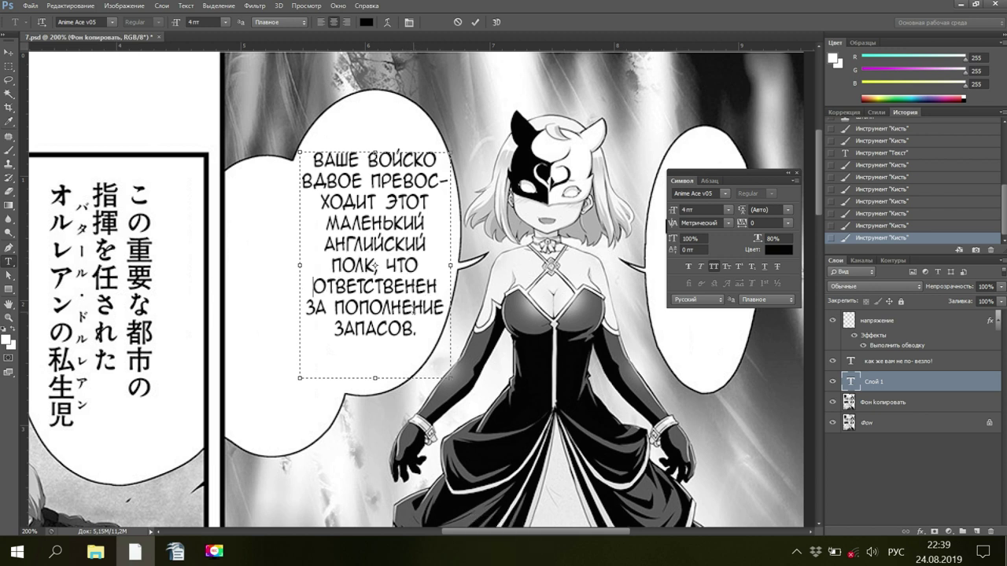
Try splitting "пополнение" into "пополне-" and "ние" across two lines and take the split back out
{"action": "type", "text": "-"}
{"action": "key", "text": "Return"}
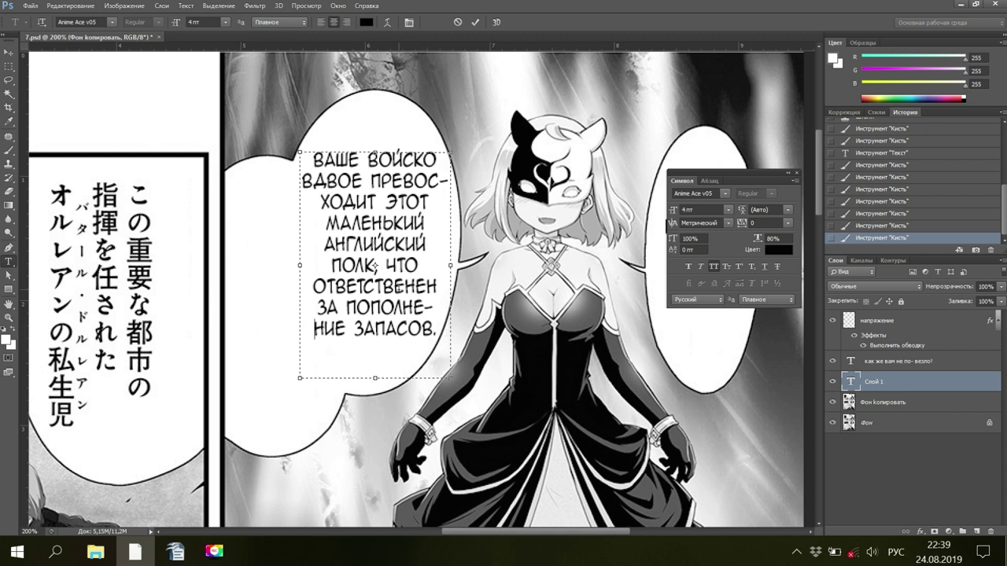
{"action": "key", "text": "BackSpace"}
{"action": "key", "text": "BackSpace"}
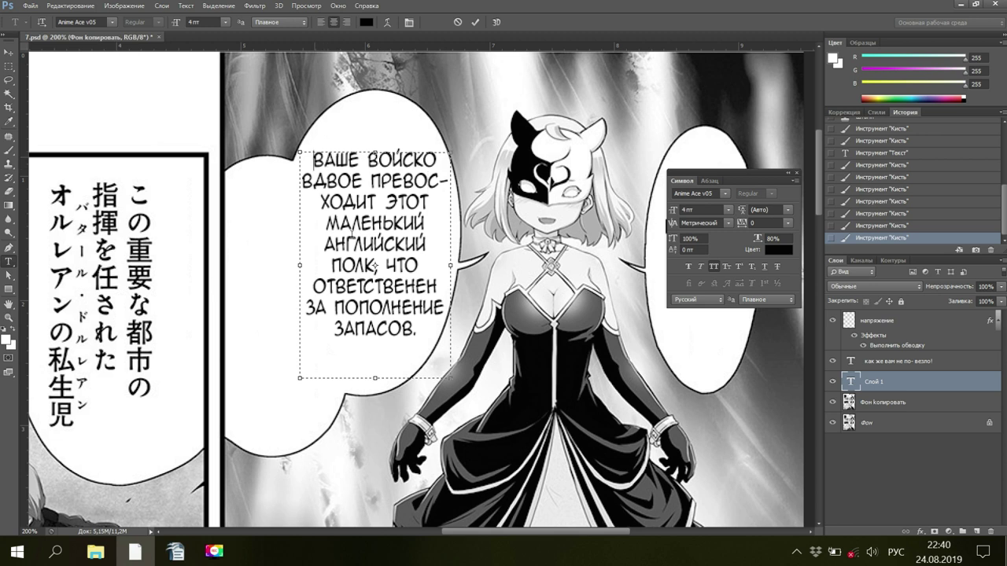
Narrow the bubble's text box so the lines rewrap and raise its upper edge slightly
{"action": "left_click_drag", "start_coordinate": [314, 155], "coordinate": [425, 340]}
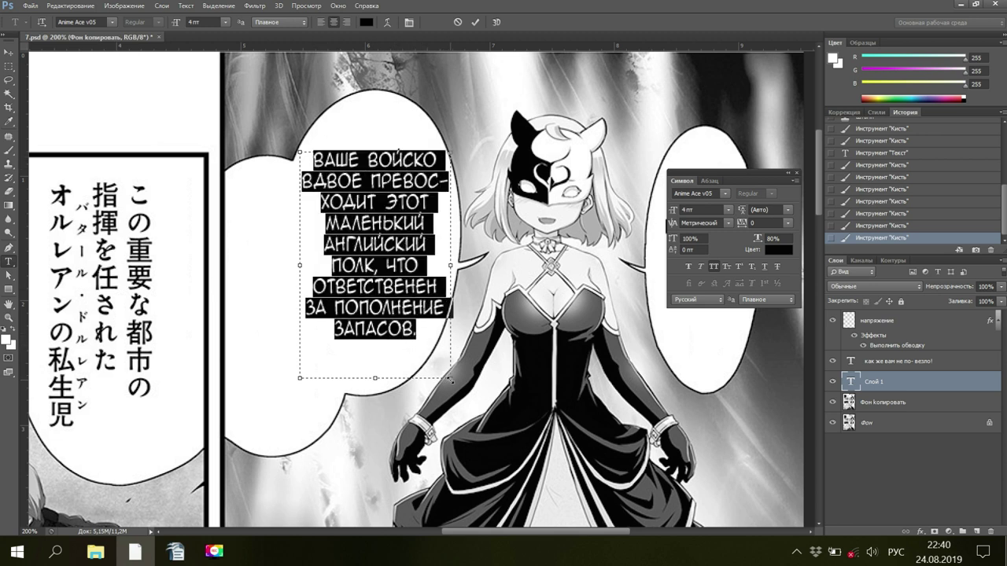
{"action": "left_click_drag", "start_coordinate": [449, 380], "coordinate": [442, 377]}
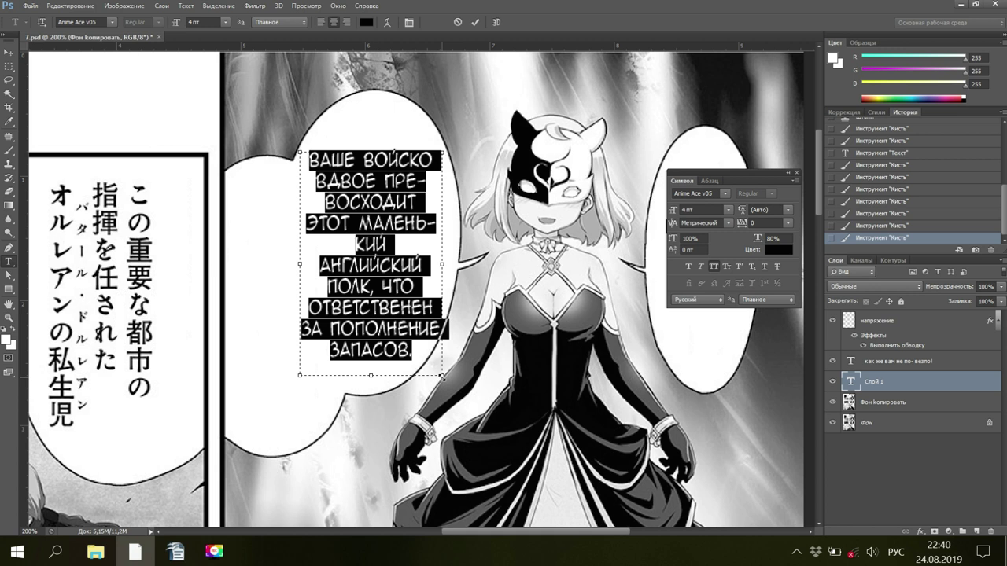
{"action": "left_click_drag", "start_coordinate": [441, 377], "coordinate": [438, 371]}
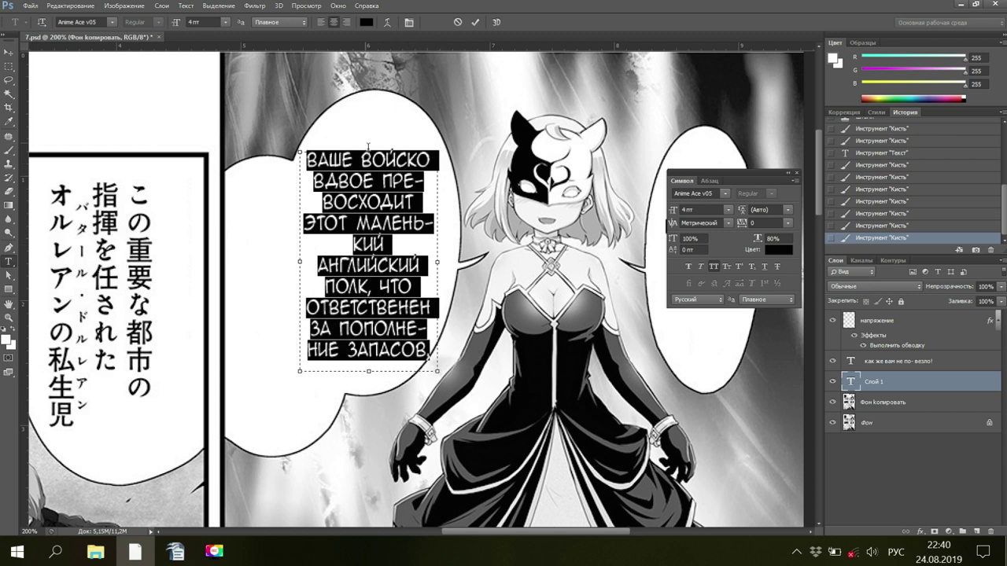
{"action": "left_click", "coordinate": [368, 147]}
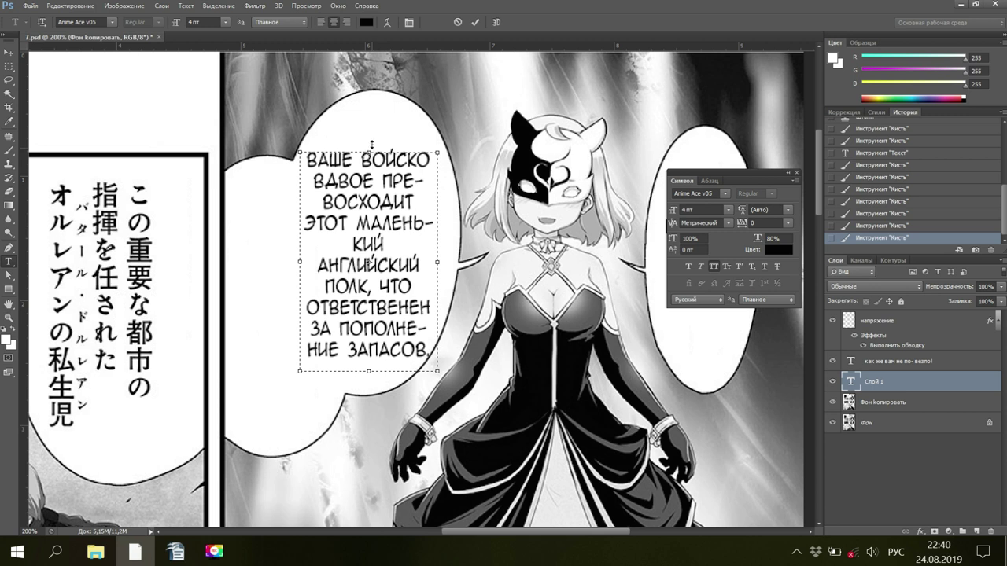
{"action": "left_click_drag", "start_coordinate": [371, 144], "coordinate": [372, 139]}
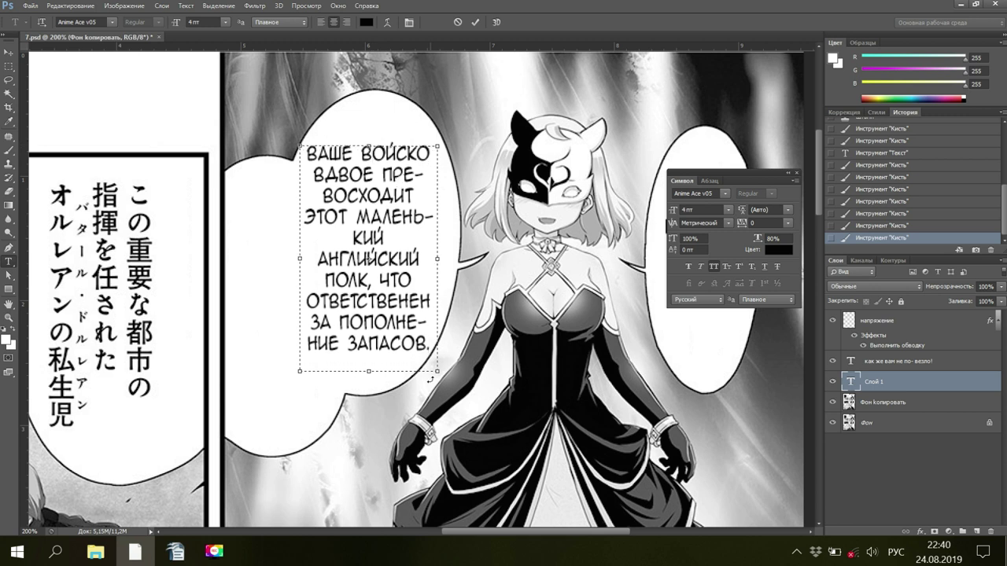
{"action": "left_click_drag", "start_coordinate": [437, 371], "coordinate": [439, 370]}
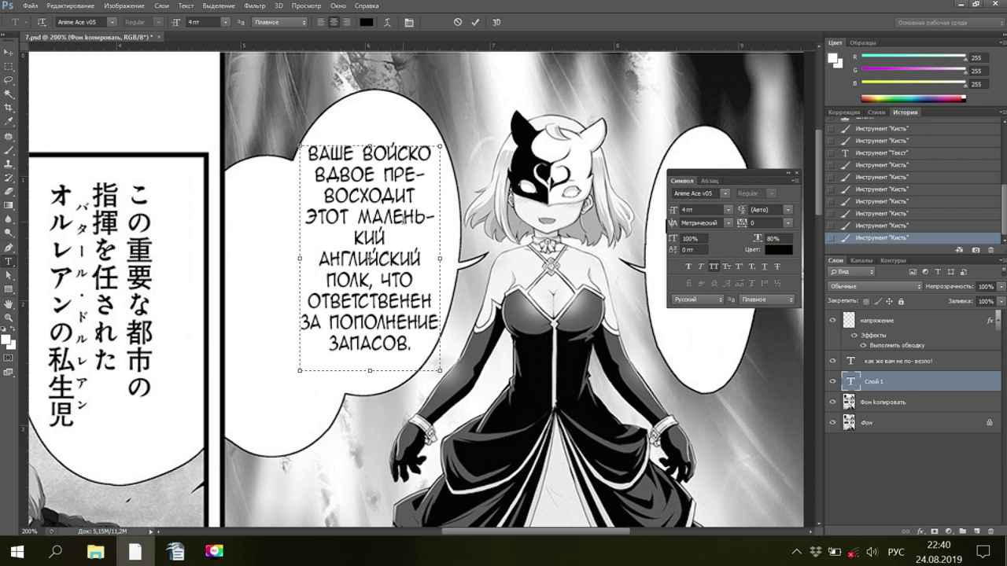
Hyphenate the text as "английс-кий" and "попол-нение" and remove the line break before "английский"
{"action": "type", "text": "-"}
{"action": "key", "text": "Return"}
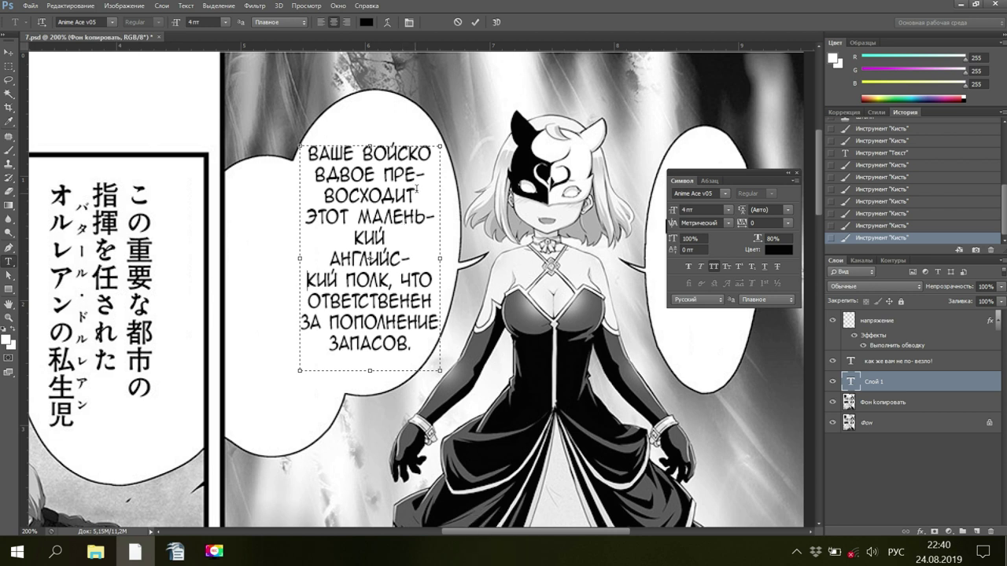
{"action": "key", "text": "Delete"}
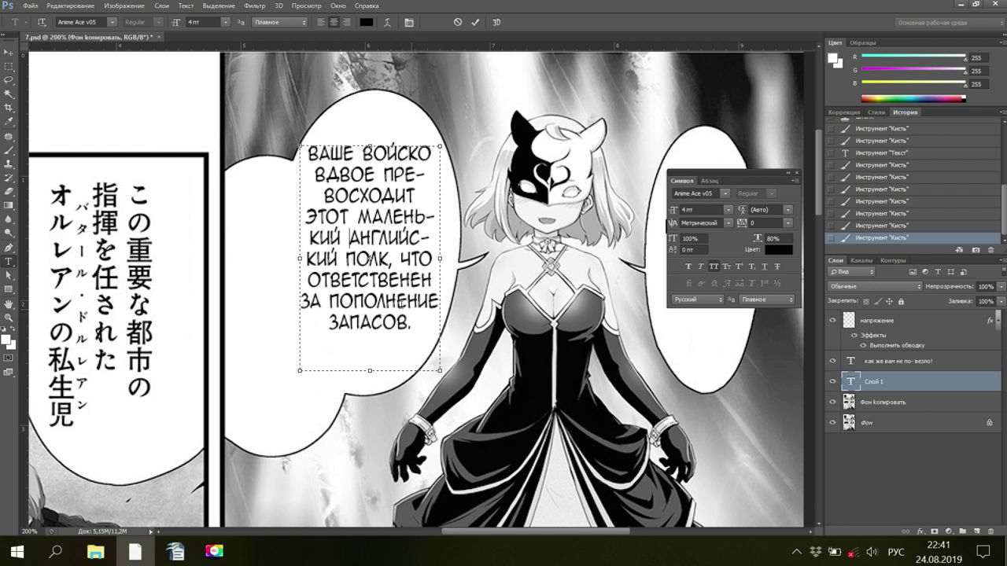
{"action": "type", "text": "-"}
{"action": "key", "text": "Return"}
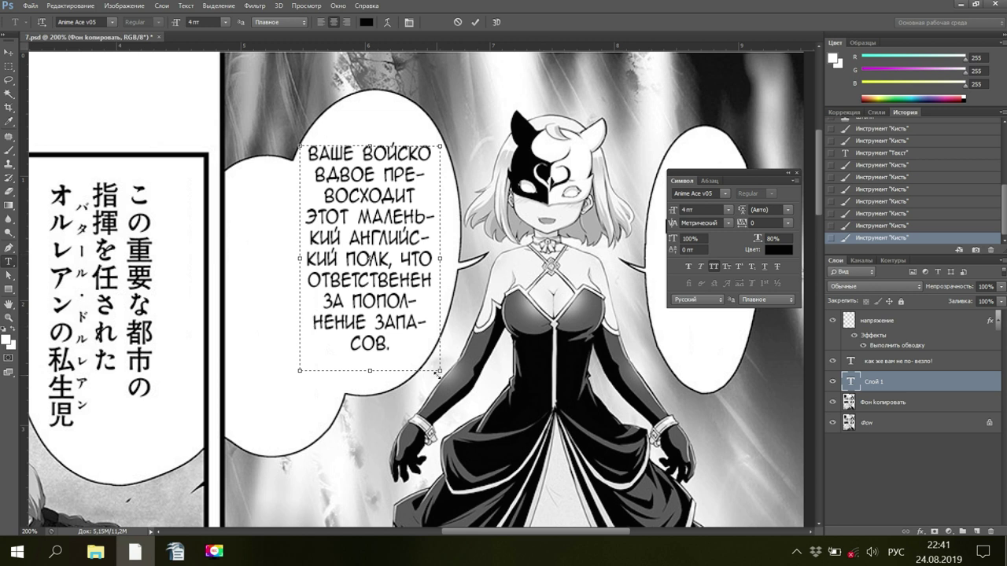
Widen the bubble's text box slightly and insert a line break before "английский"
{"action": "left_click_drag", "start_coordinate": [442, 371], "coordinate": [447, 373]}
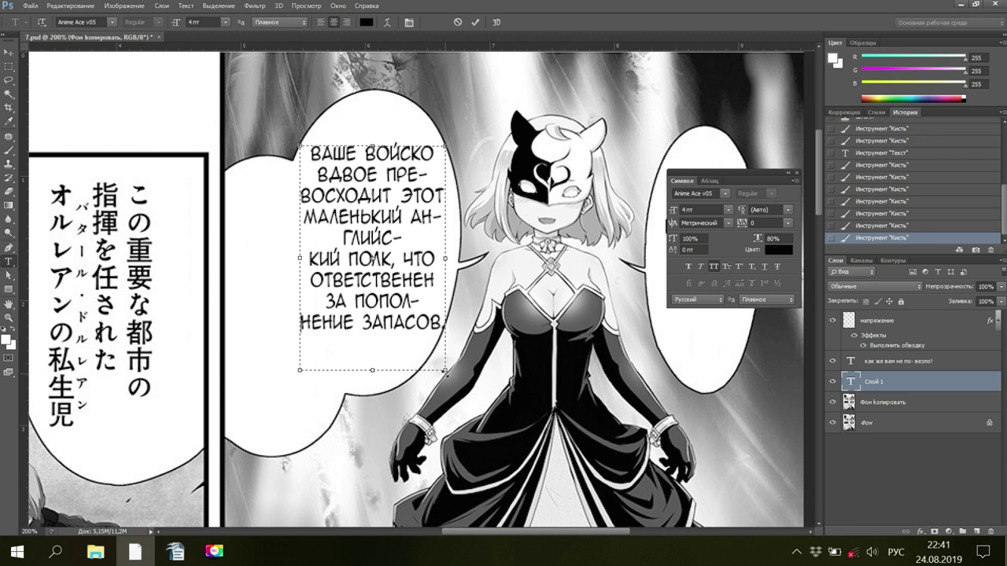
{"action": "left_click", "coordinate": [413, 219]}
{"action": "key", "text": "Return"}
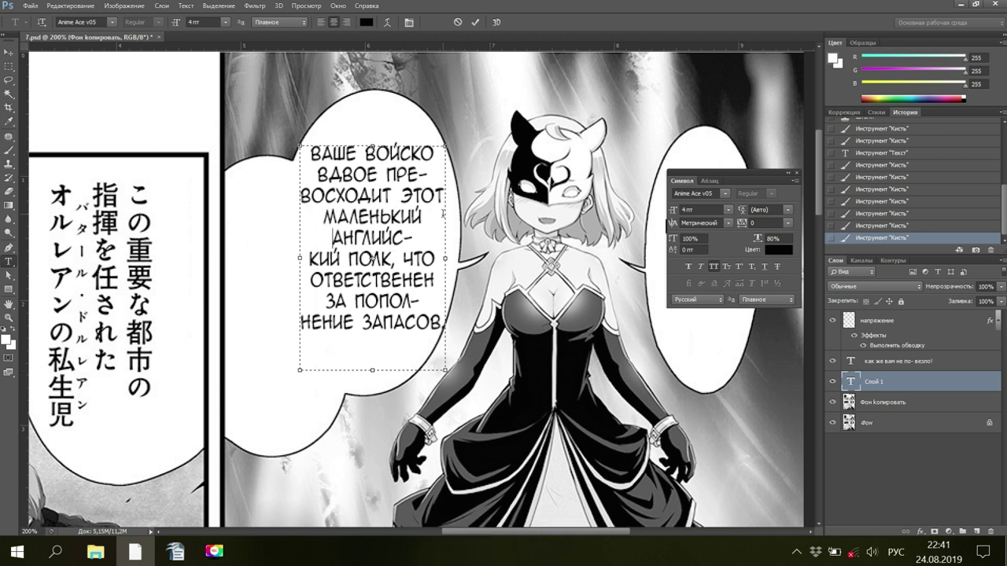
Delete the manual hyphens and line breaks that split "английский" and "пополнение"
{"action": "left_click", "coordinate": [405, 239]}
{"action": "key", "text": "Delete"}
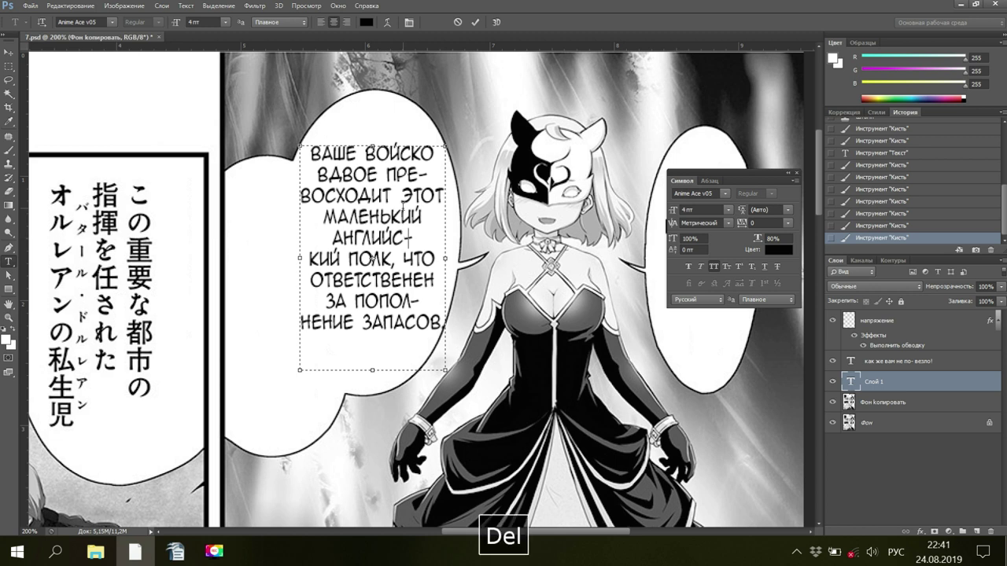
{"action": "key", "text": "Delete"}
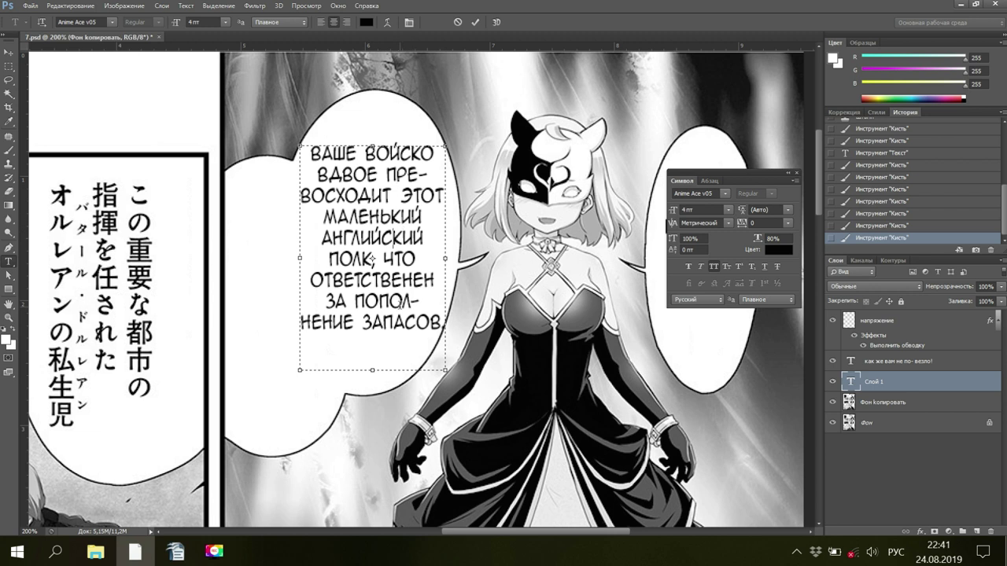
{"action": "left_click", "coordinate": [414, 301]}
{"action": "key", "text": "Delete"}
{"action": "key", "text": "Delete"}
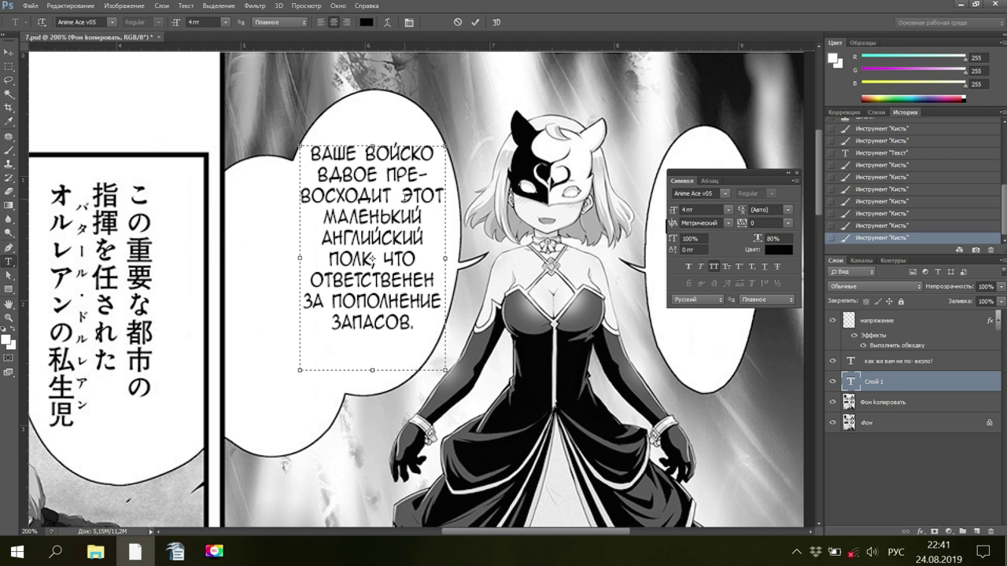
Move "этот" to a new line after "превосходит" and remove the line break before "английский"
{"action": "key", "text": "BackSpace"}
{"action": "key", "text": "Return"}
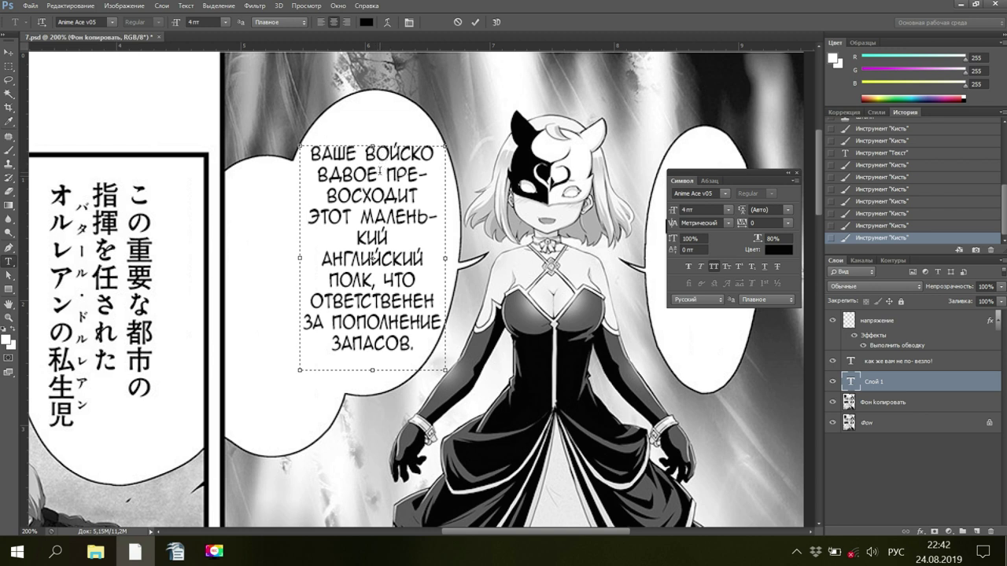
{"action": "left_click", "coordinate": [394, 233]}
{"action": "key", "text": "Delete"}
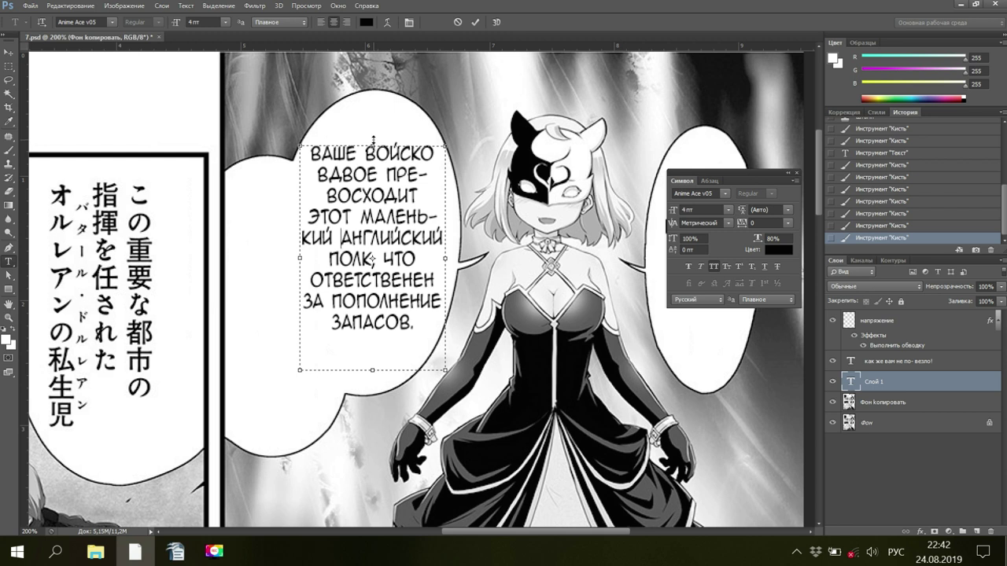
Lower the text box's upper edge, raise its lower edge to fit the text, and commit it by selecting the "Фон копировать" layer
{"action": "left_click_drag", "start_coordinate": [372, 140], "coordinate": [373, 146]}
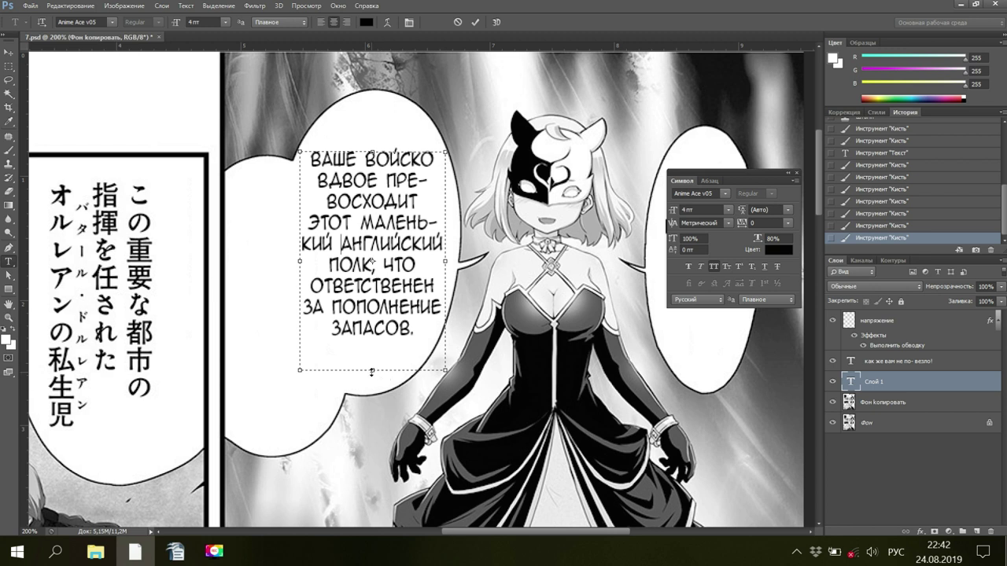
{"action": "left_click_drag", "start_coordinate": [371, 369], "coordinate": [371, 342]}
{"action": "left_click", "coordinate": [865, 402]}
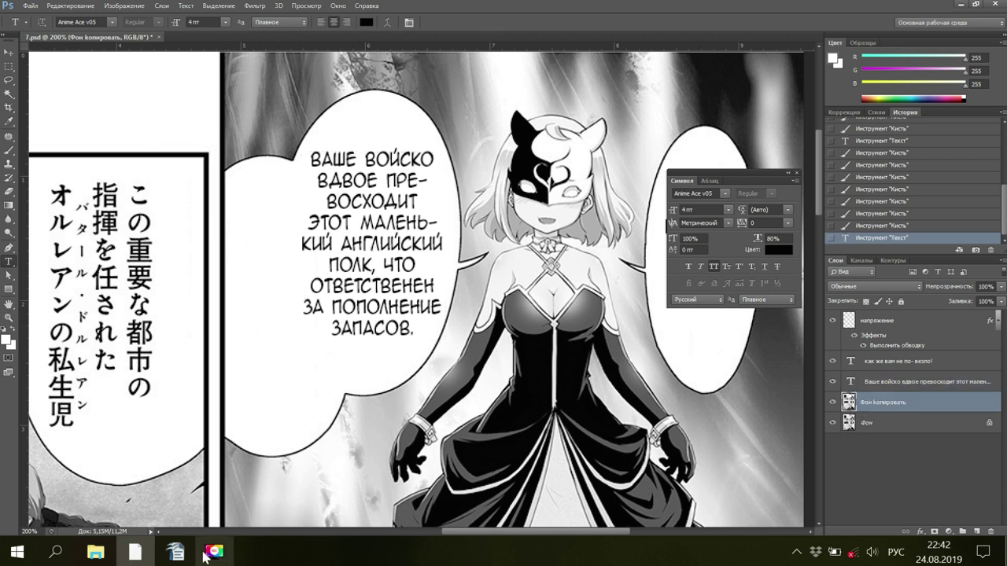
Switch to "Тарт 5 перевод.odt" in OpenOffice Writer and copy the sentence "Вы великолепный командир и ваши атаки безупречны."
{"action": "mouse_move", "coordinate": [179, 555]}
{"action": "left_click", "coordinate": [145, 500]}
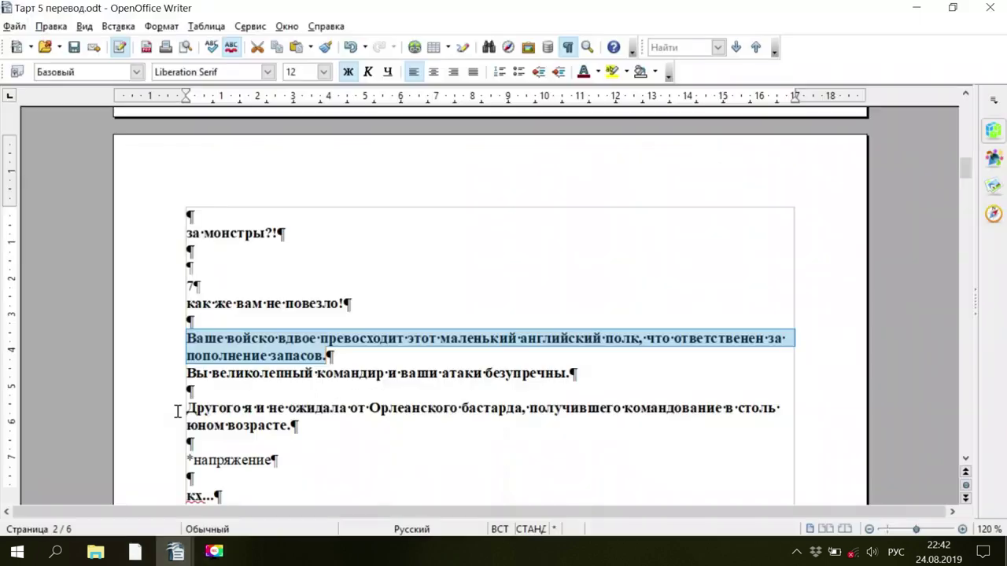
{"action": "left_click_drag", "start_coordinate": [186, 370], "coordinate": [585, 372]}
{"action": "right_click", "coordinate": [535, 373]}
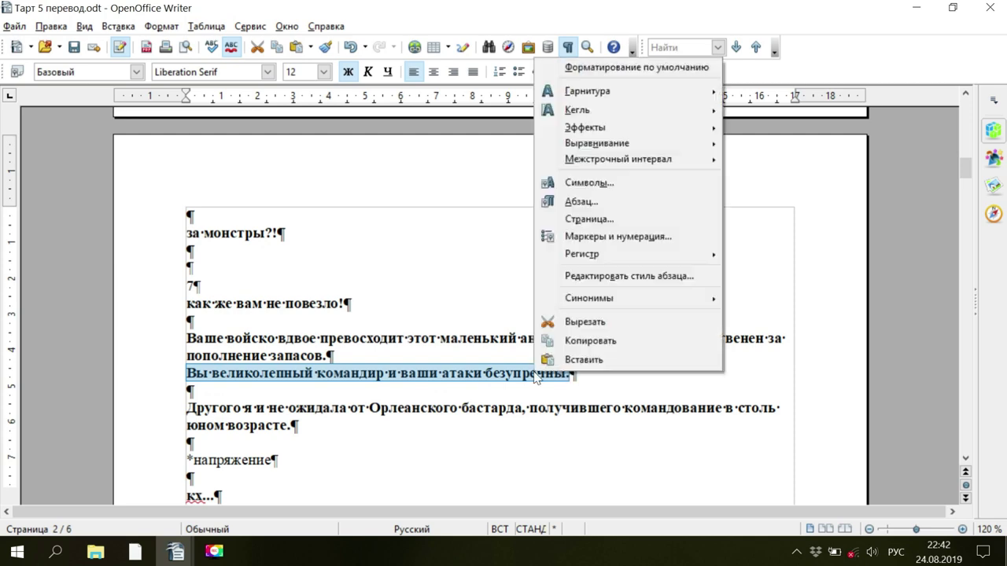
{"action": "left_click", "coordinate": [554, 341]}
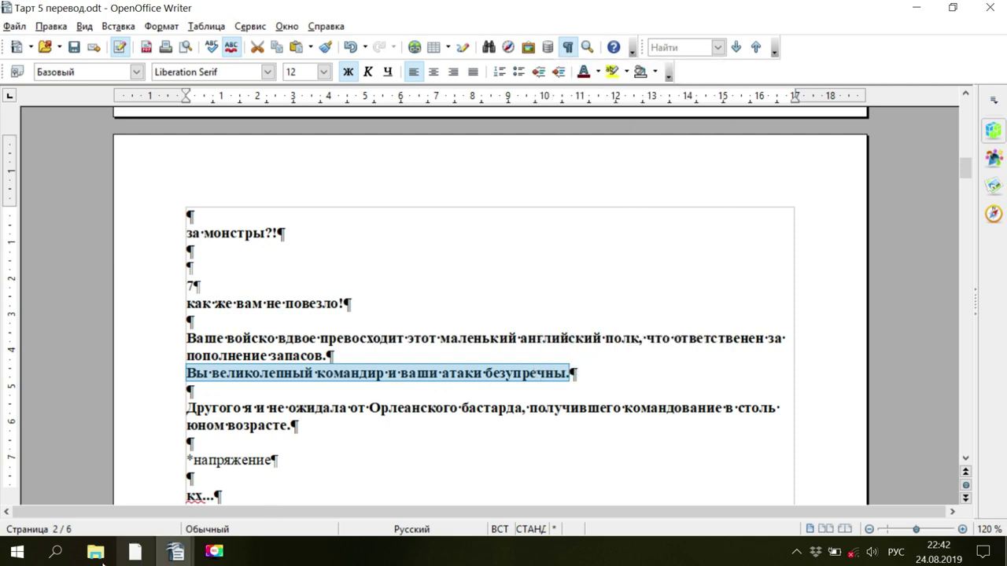
Return to Photoshop, create a narrow text box in the empty lower-left part of the double bubble and paste the copied sentence
{"action": "mouse_move", "coordinate": [130, 559]}
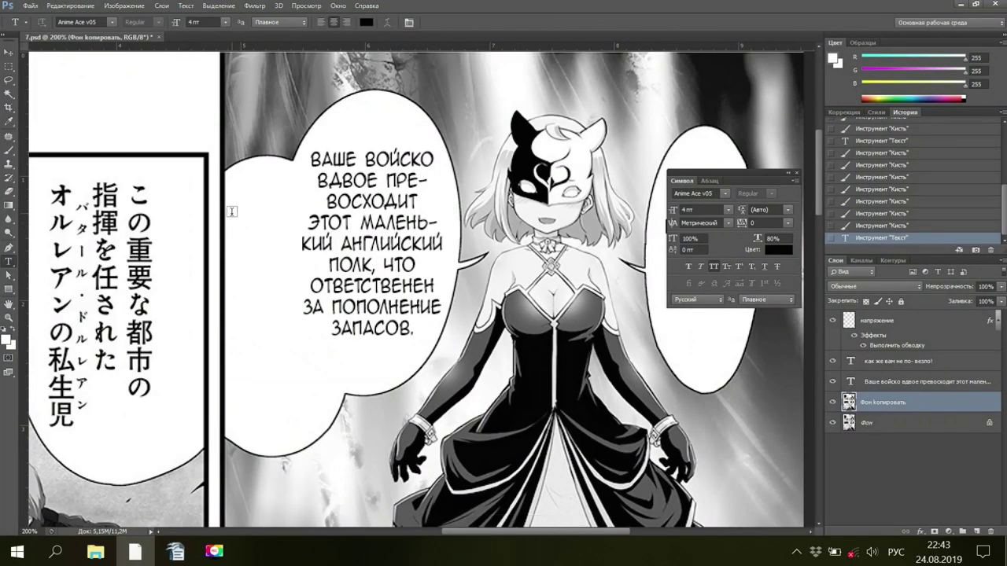
{"action": "left_click_drag", "start_coordinate": [232, 214], "coordinate": [302, 414]}
{"action": "key", "text": "Escape"}
{"action": "right_click", "coordinate": [271, 238]}
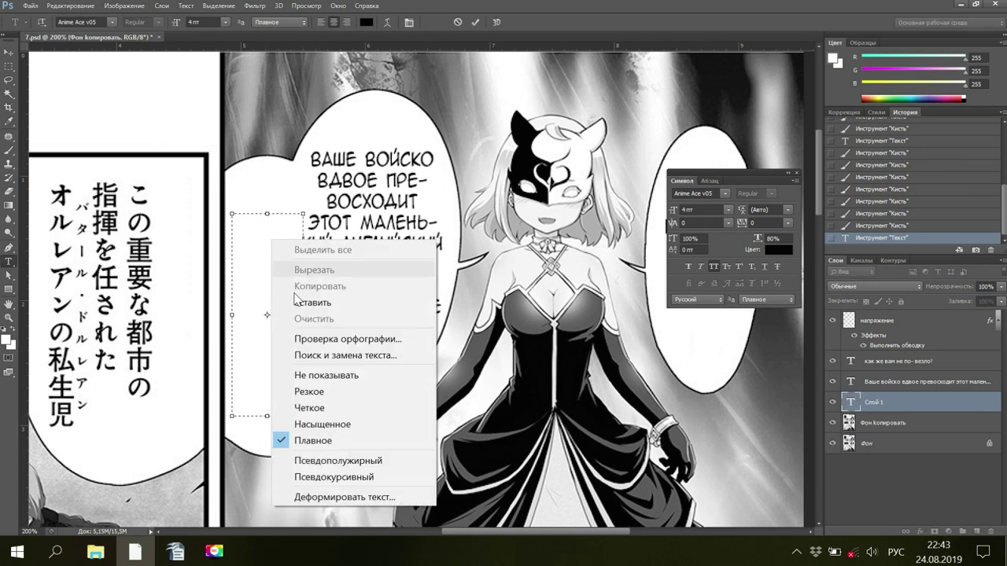
{"action": "left_click", "coordinate": [298, 303]}
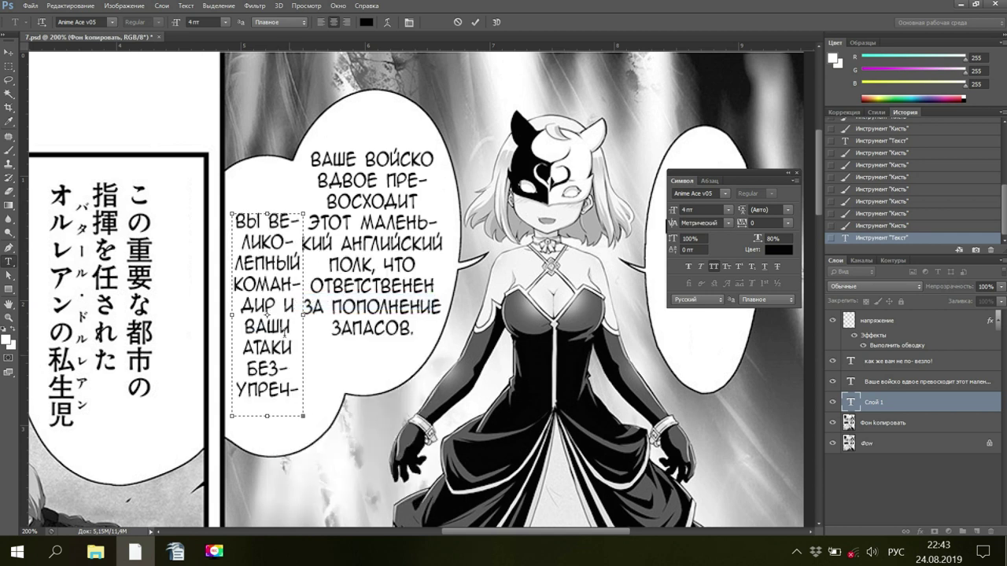
Insert a line break before "и ваши" and extend the text box downward to fit the whole sentence
{"action": "key", "text": "Return"}
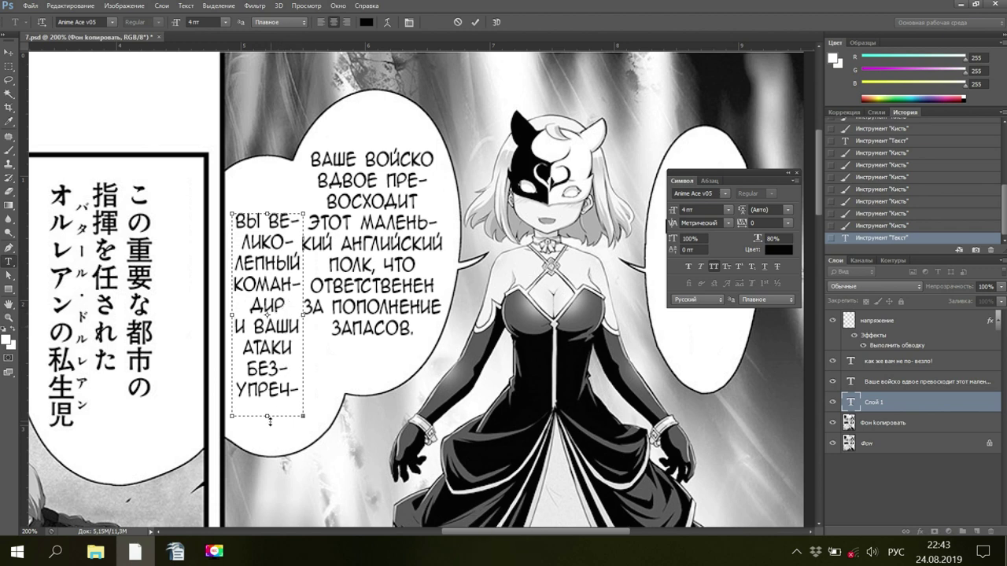
{"action": "left_click_drag", "start_coordinate": [270, 420], "coordinate": [265, 445]}
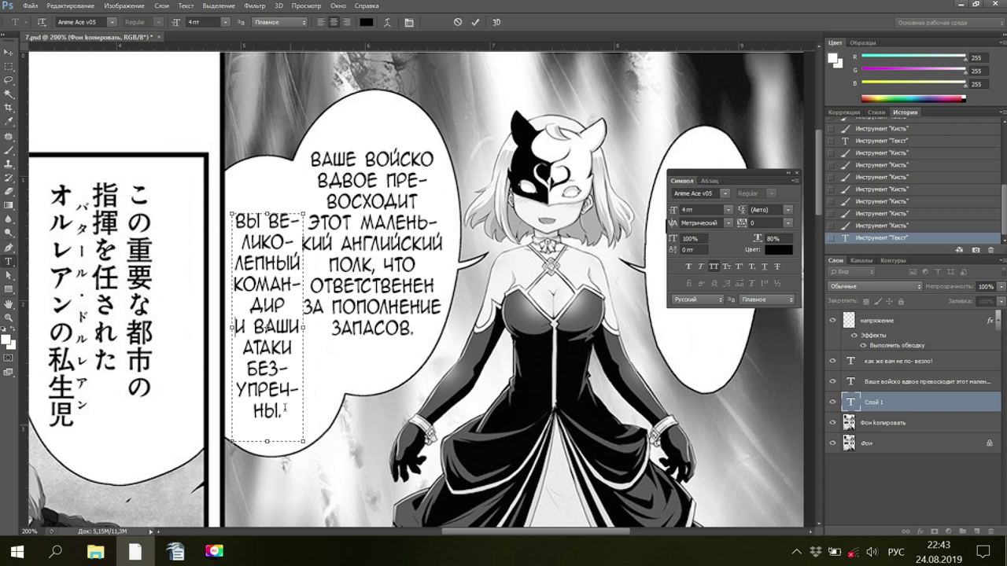
Set the "Вы великолепный командир" text to 3,7 pt and extend its box slightly toward the bubble's left edge
{"action": "left_click_drag", "start_coordinate": [288, 410], "coordinate": [235, 214]}
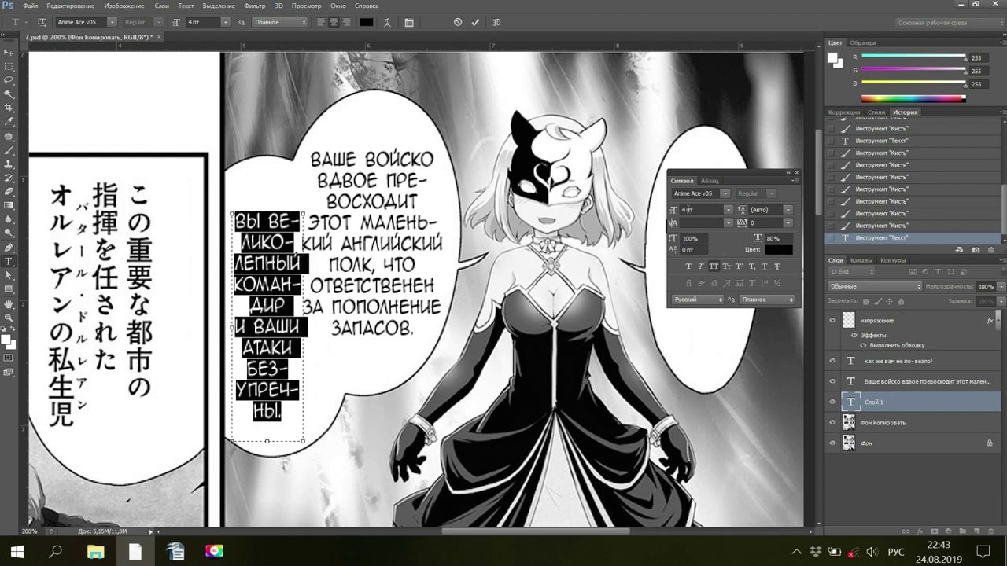
{"action": "left_click", "coordinate": [669, 210]}
{"action": "type", "text": "3,7"}
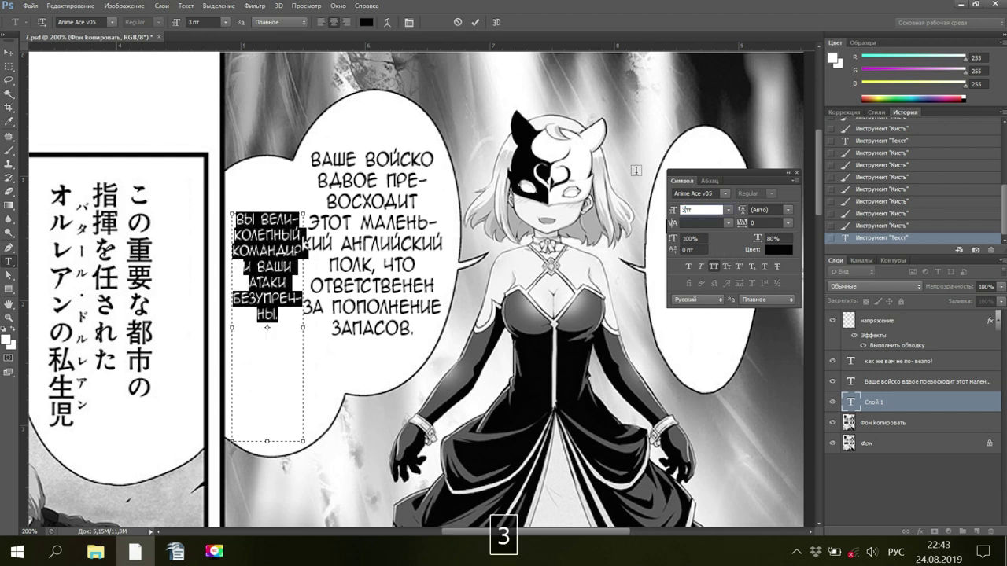
{"action": "key", "text": "Return"}
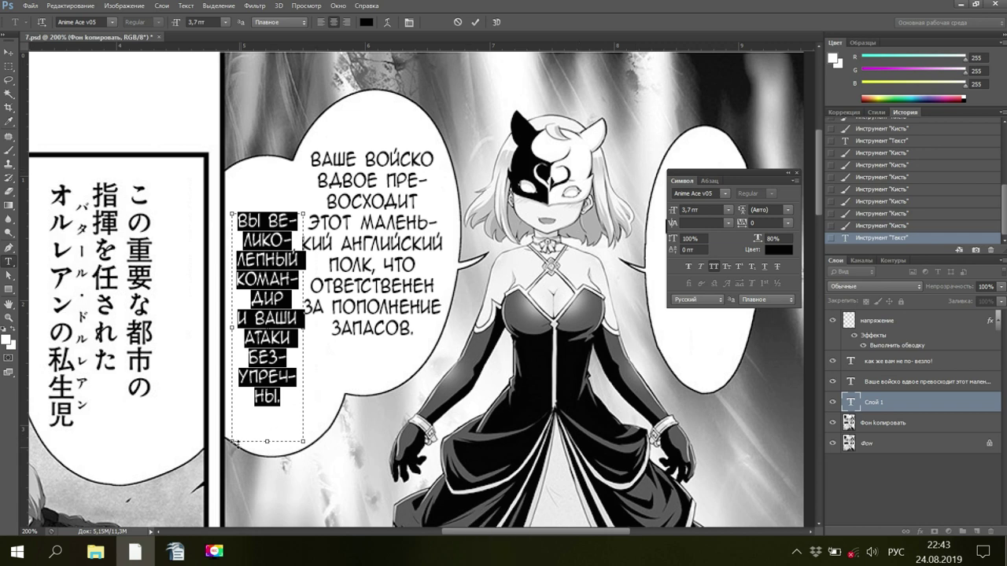
{"action": "left_click_drag", "start_coordinate": [233, 441], "coordinate": [228, 438]}
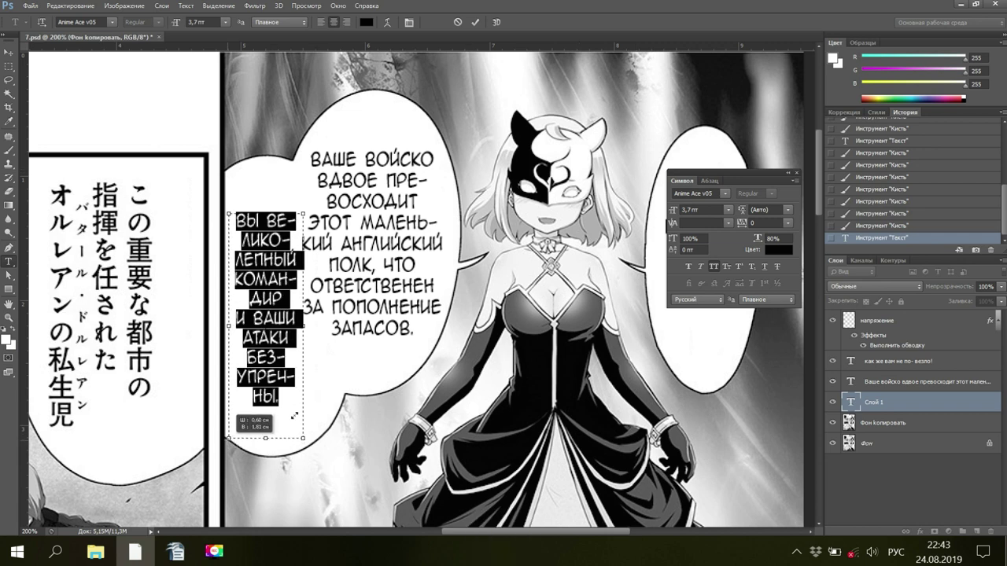
{"action": "left_click_drag", "start_coordinate": [294, 414], "coordinate": [294, 415]}
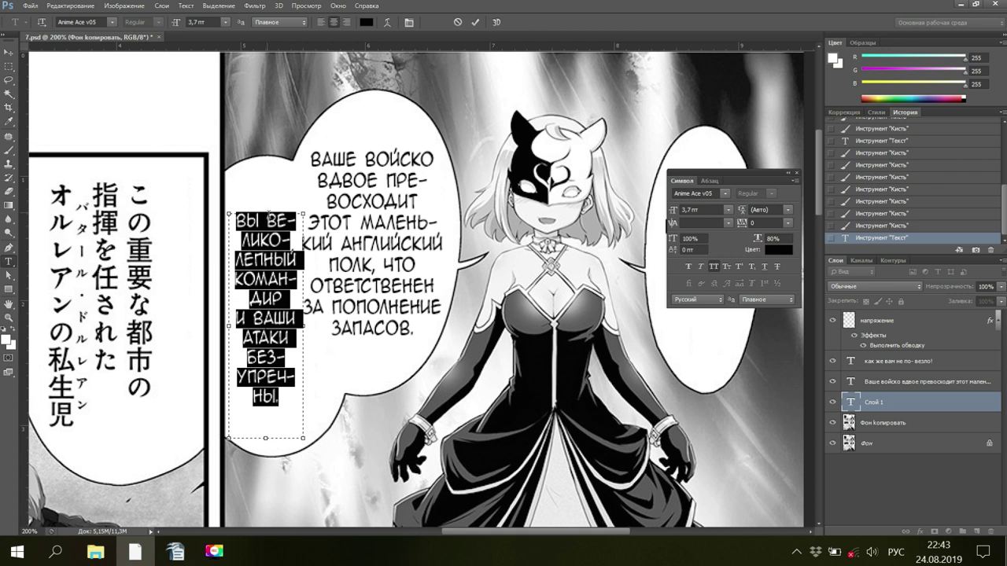
Insert a line break after "Вы" and remove the line break before "и ваши"
{"action": "left_click", "coordinate": [269, 221]}
{"action": "key", "text": "Return"}
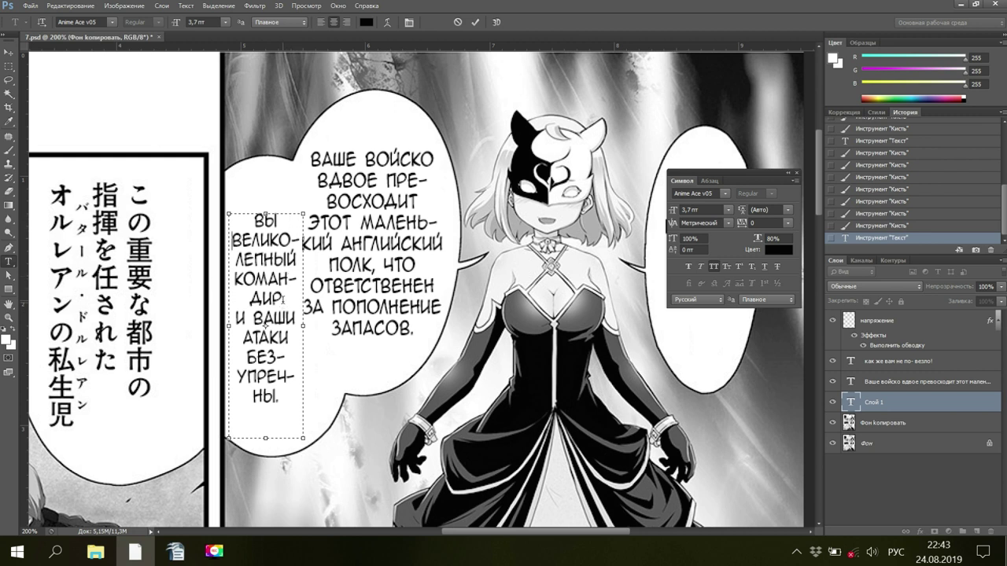
{"action": "key", "text": "Delete"}
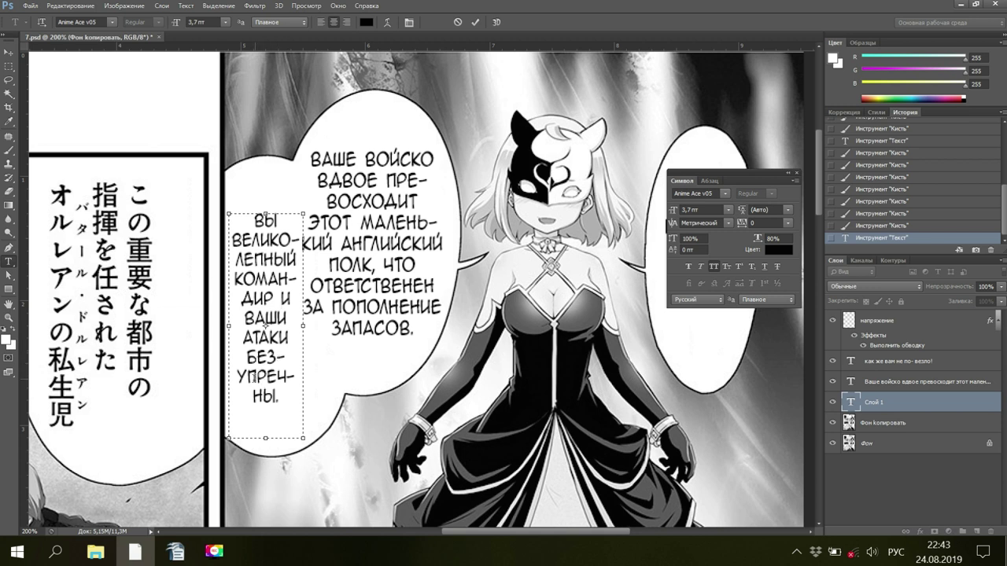
Hyphenate the last word manually across two lines as "безу-" and "пречны."
{"action": "type", "text": "-"}
{"action": "key", "text": "Return"}
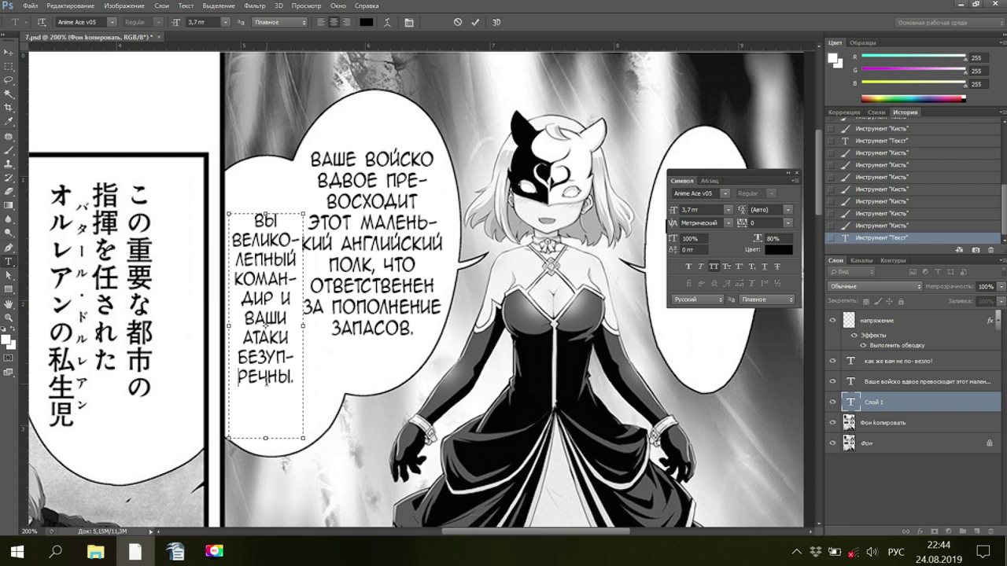
{"action": "type", "text": "-"}
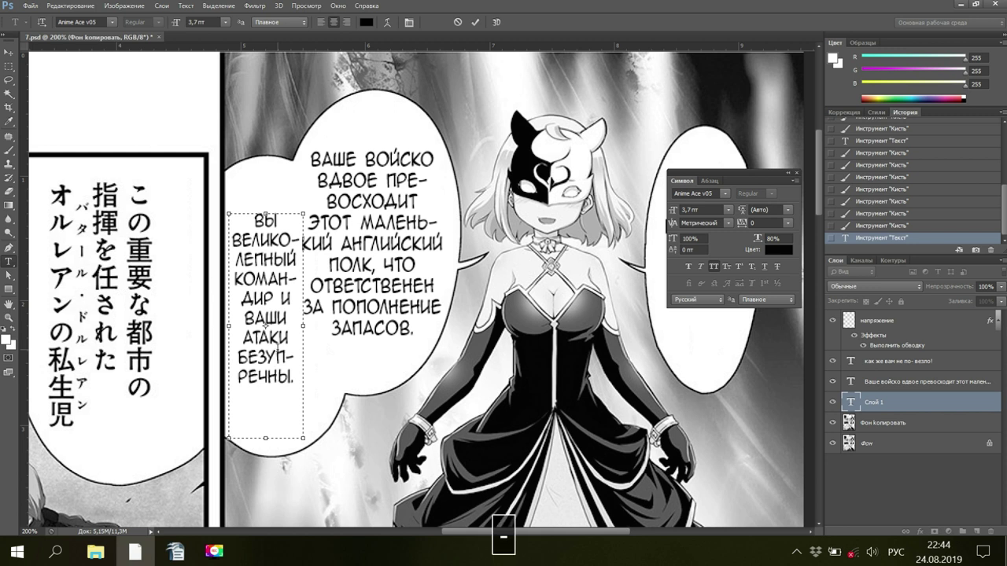
{"action": "key", "text": "Return"}
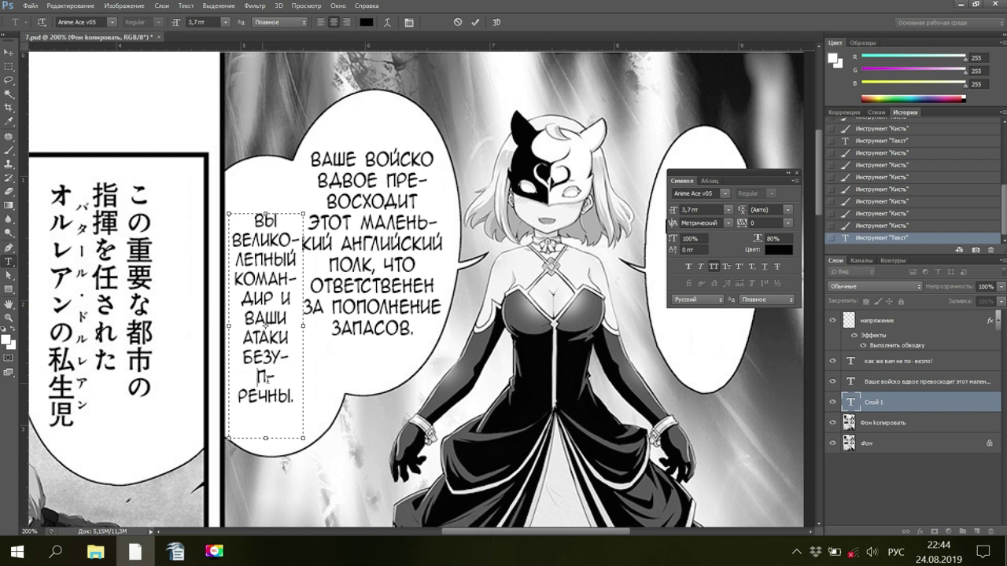
{"action": "left_click", "coordinate": [267, 378]}
{"action": "key", "text": "Delete"}
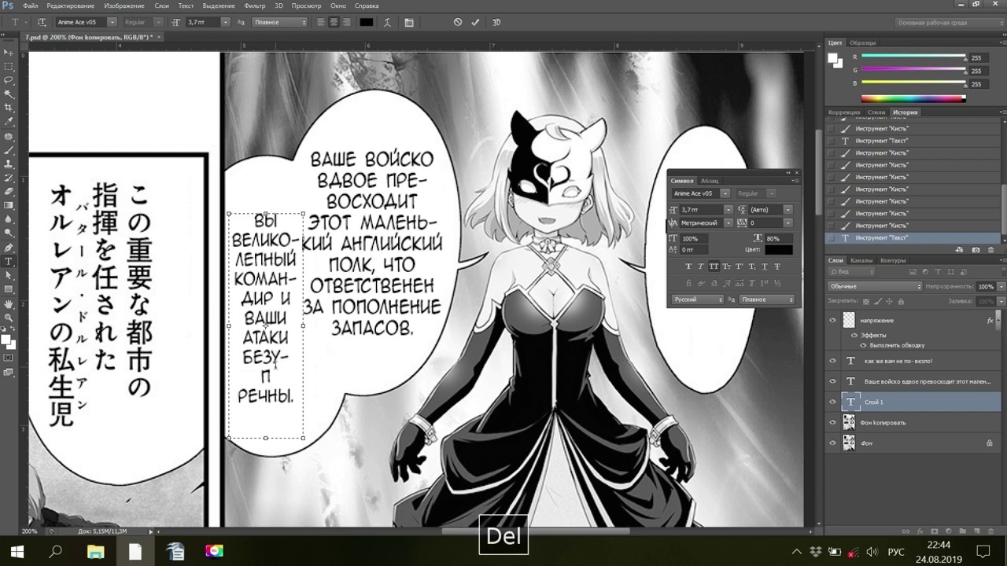
{"action": "key", "text": "Delete"}
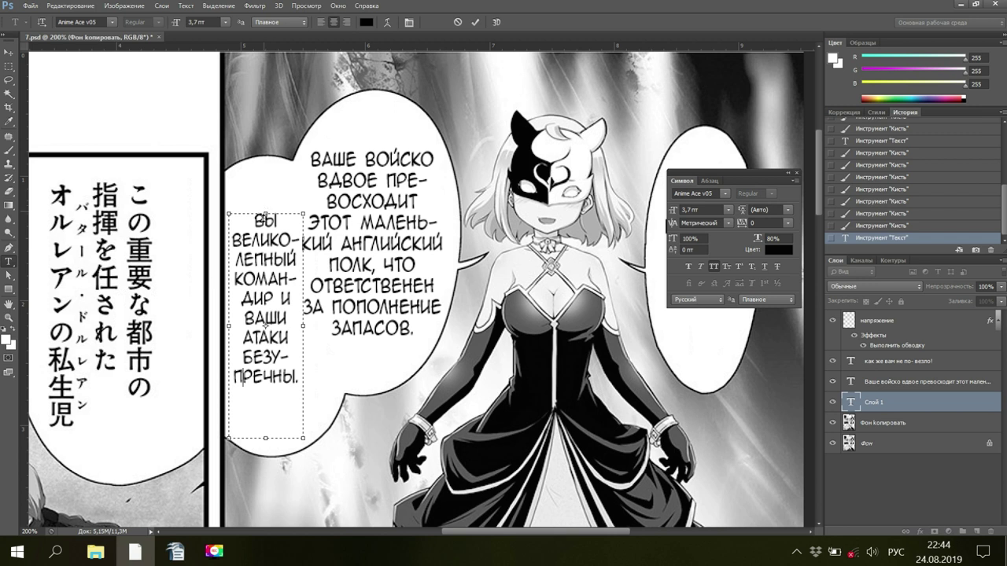
Lower the text box's upper edge and raise its lower edge to fit the text in the lower-left bubble
{"action": "left_click_drag", "start_coordinate": [265, 211], "coordinate": [264, 219]}
{"action": "left_click_drag", "start_coordinate": [264, 219], "coordinate": [274, 226]}
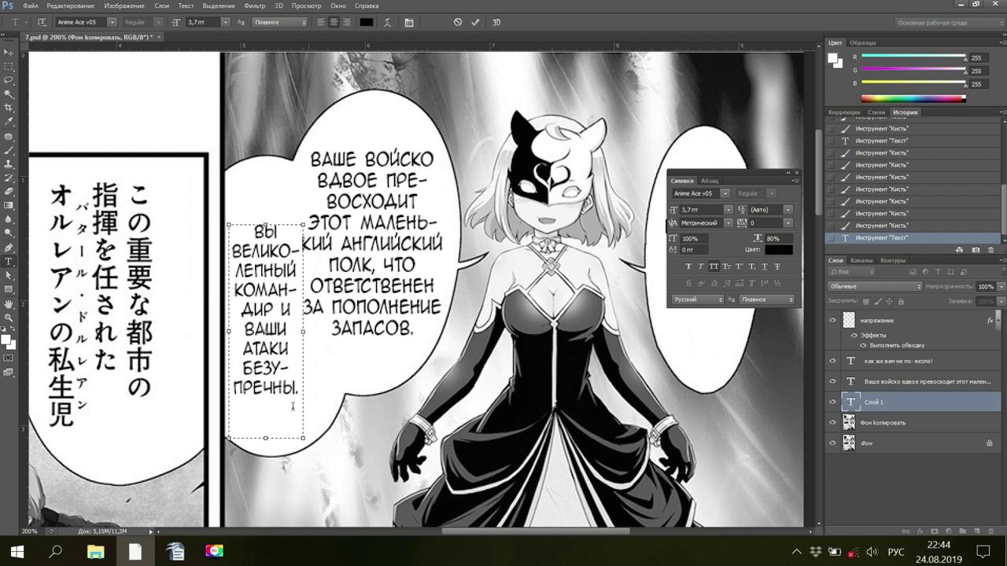
{"action": "left_click_drag", "start_coordinate": [266, 438], "coordinate": [266, 400]}
Set all the text of the "Ваше войско вдвое превосходит" layer to 3,7 pt
{"action": "left_click", "coordinate": [866, 382]}
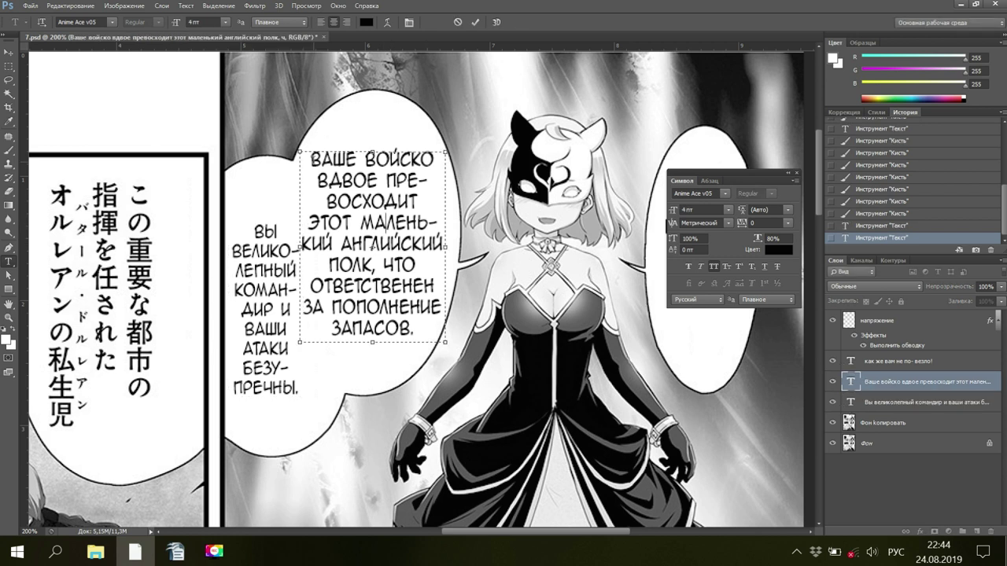
{"action": "key", "text": "ctrl+a"}
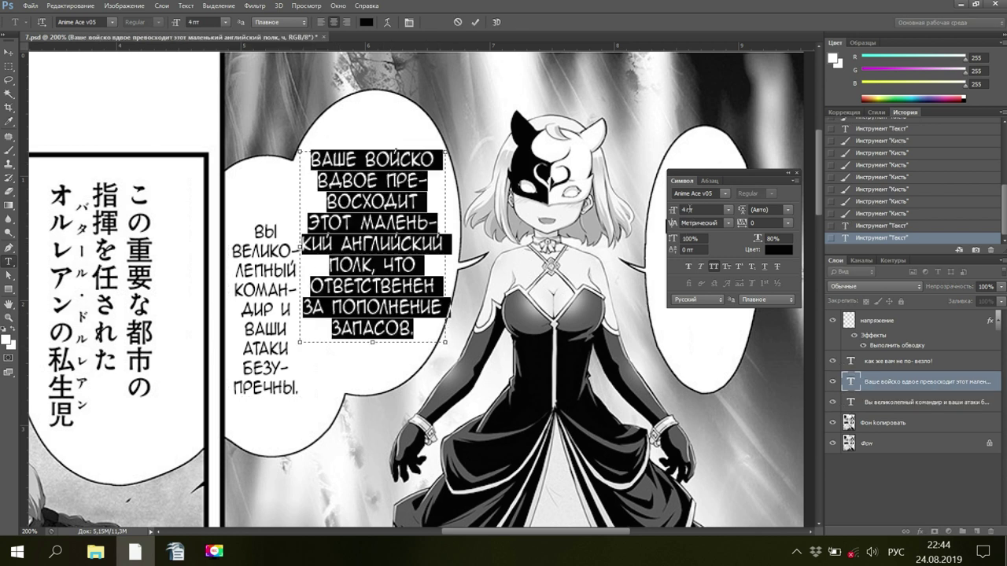
{"action": "left_click", "coordinate": [683, 209]}
{"action": "type", "text": "4"}
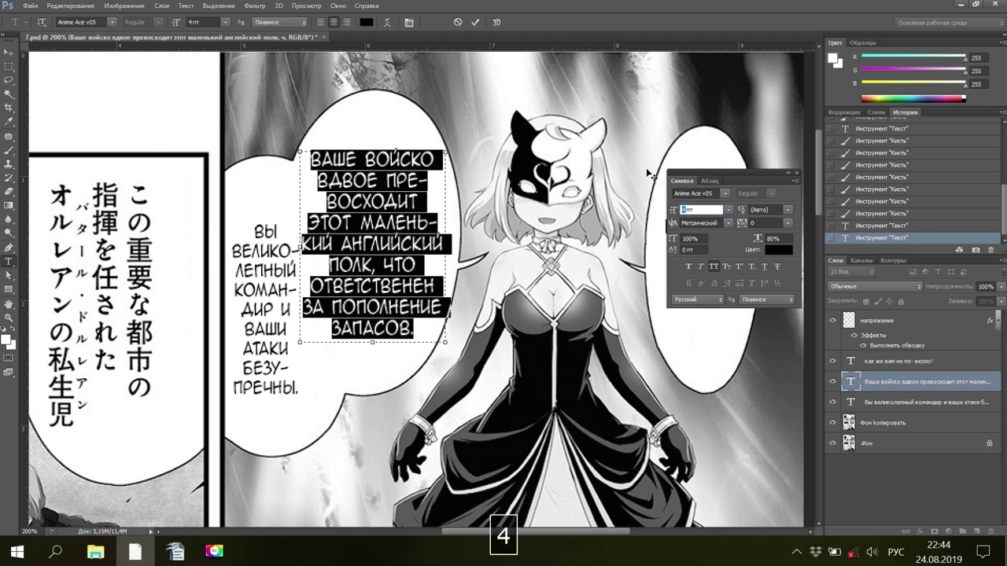
{"action": "key", "text": "BackSpace"}
{"action": "type", "text": "3"}
{"action": "key", "text": "shift+slash"}
{"action": "type", "text": "7"}
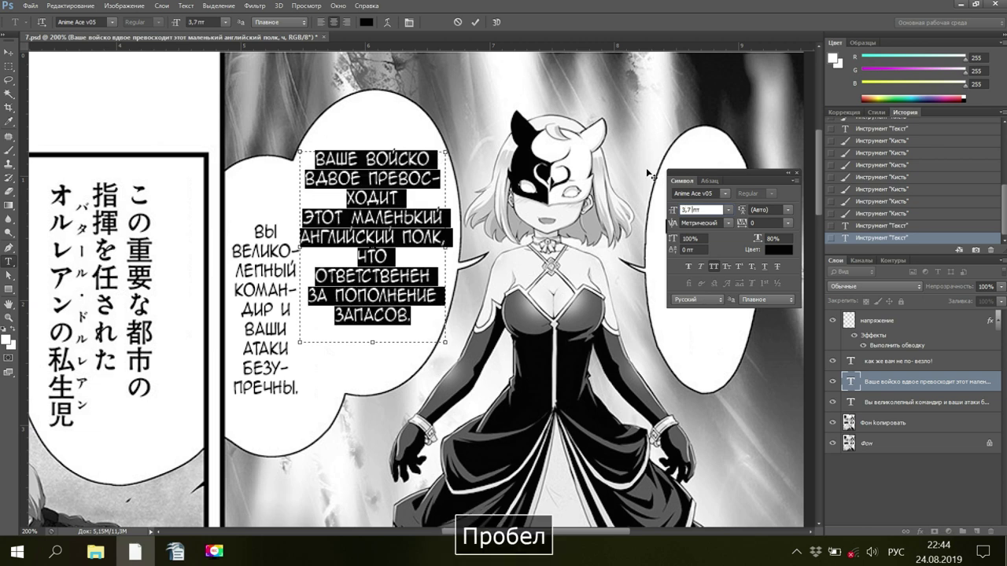
{"action": "key", "text": "BackSpace"}
{"action": "key", "text": "Return"}
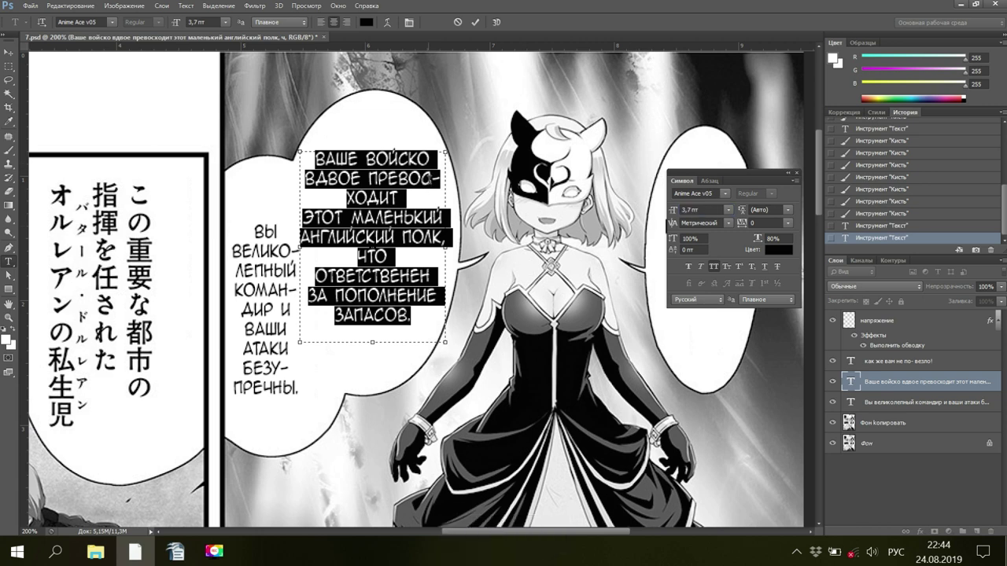
Insert line breaks before "превосходит", "полк", "маленький" and "английский" in the larger bubble's text
{"action": "left_click", "coordinate": [371, 154]}
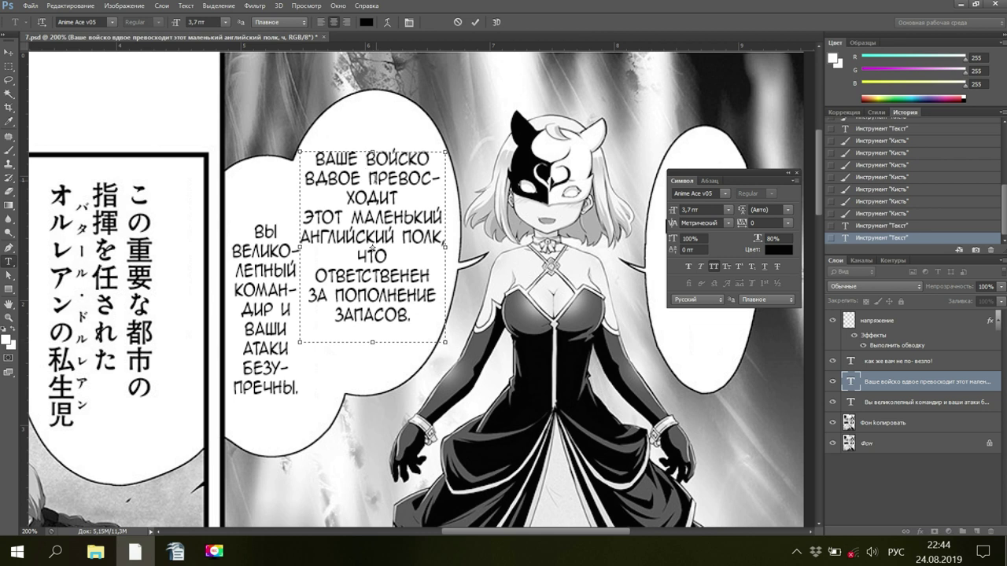
{"action": "key", "text": "Return"}
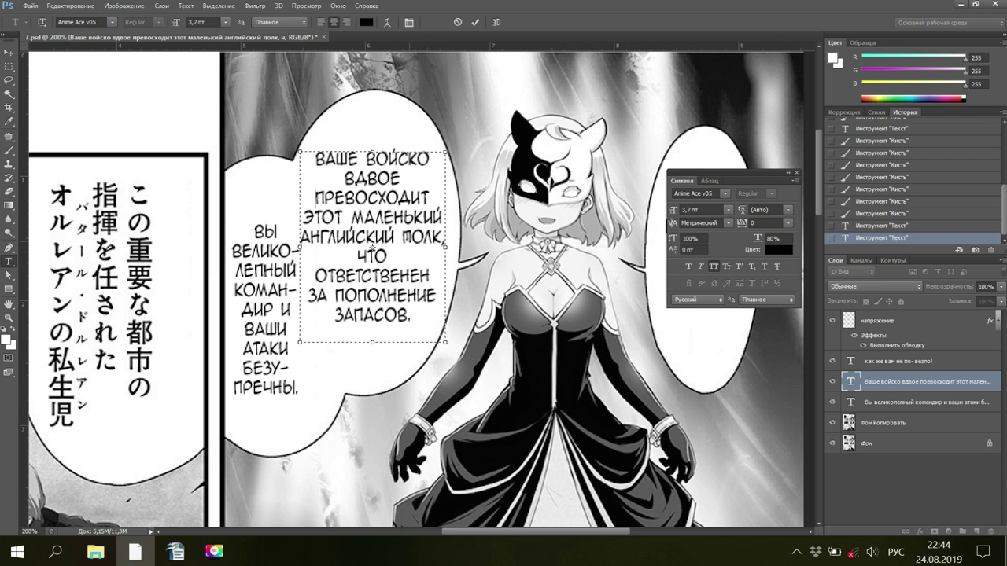
{"action": "left_click", "coordinate": [404, 237]}
{"action": "key", "text": "Return"}
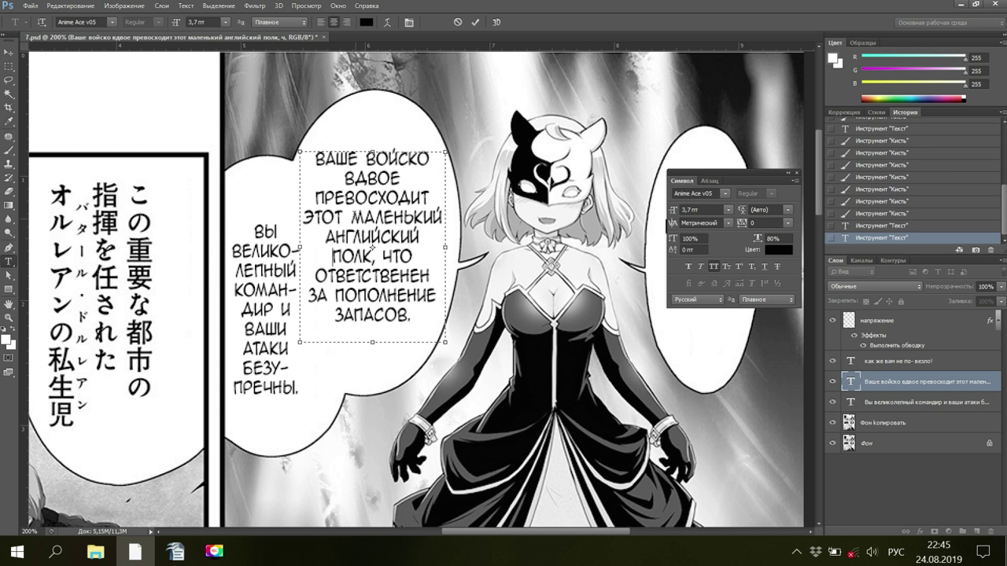
{"action": "left_click", "coordinate": [348, 218]}
{"action": "key", "text": "Return"}
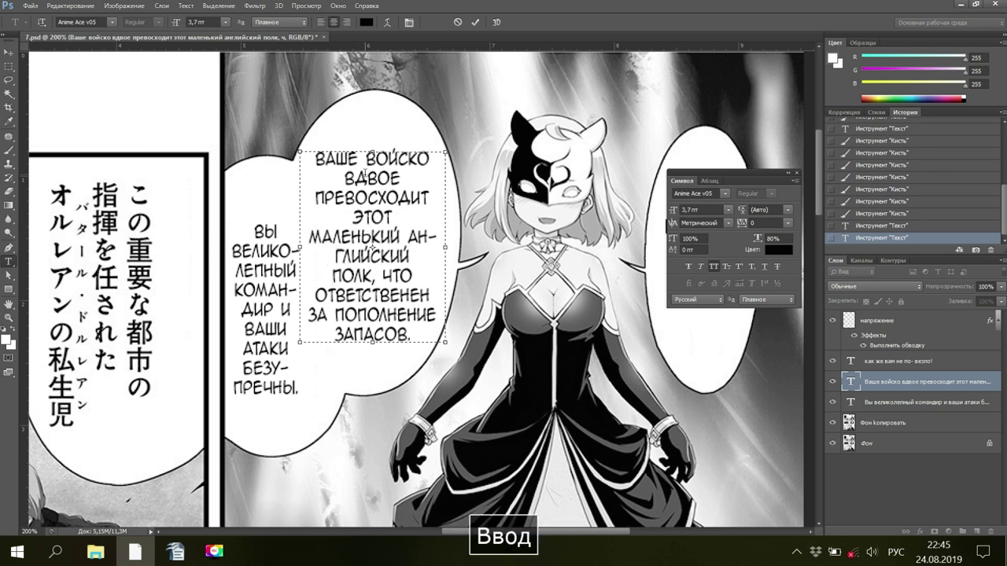
{"action": "left_click", "coordinate": [418, 236]}
{"action": "key", "text": "Return"}
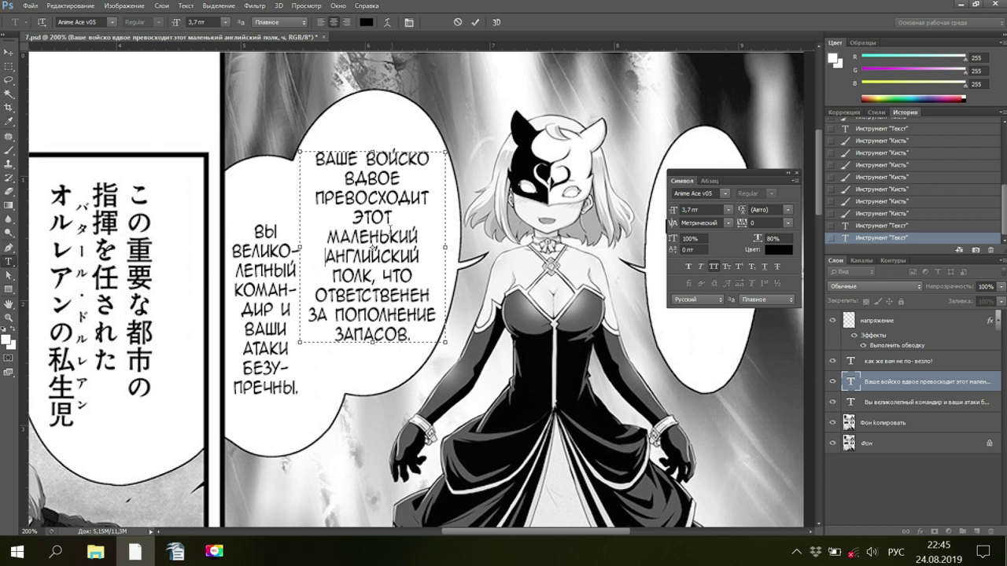
Split "пополнение" as "попол-" and "нение", extend the text box downward, and put "запасов." on its own line
{"action": "left_click", "coordinate": [385, 256]}
{"action": "type", "text": "-"}
{"action": "key", "text": "Return"}
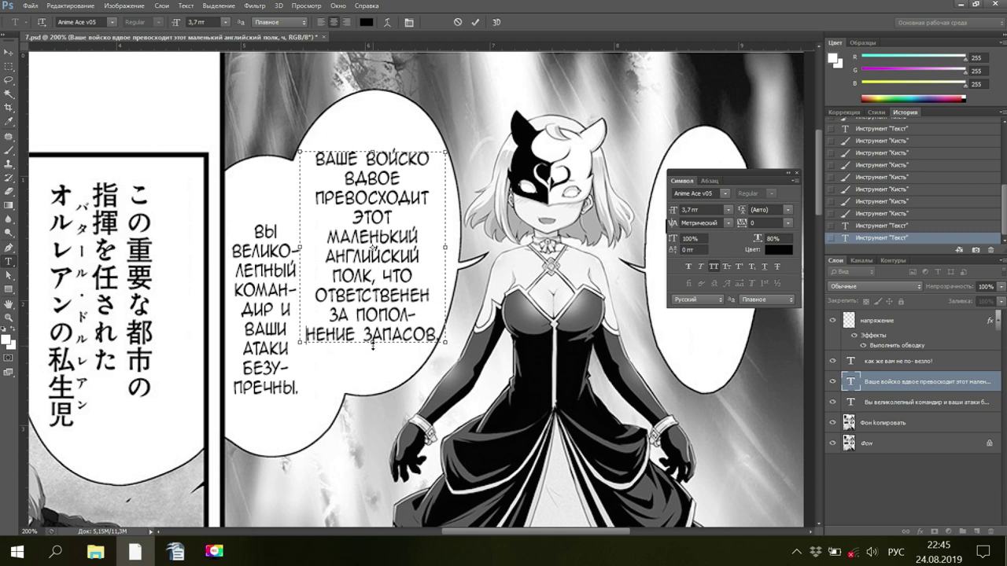
{"action": "left_click_drag", "start_coordinate": [372, 343], "coordinate": [372, 359]}
{"action": "key", "text": "Return"}
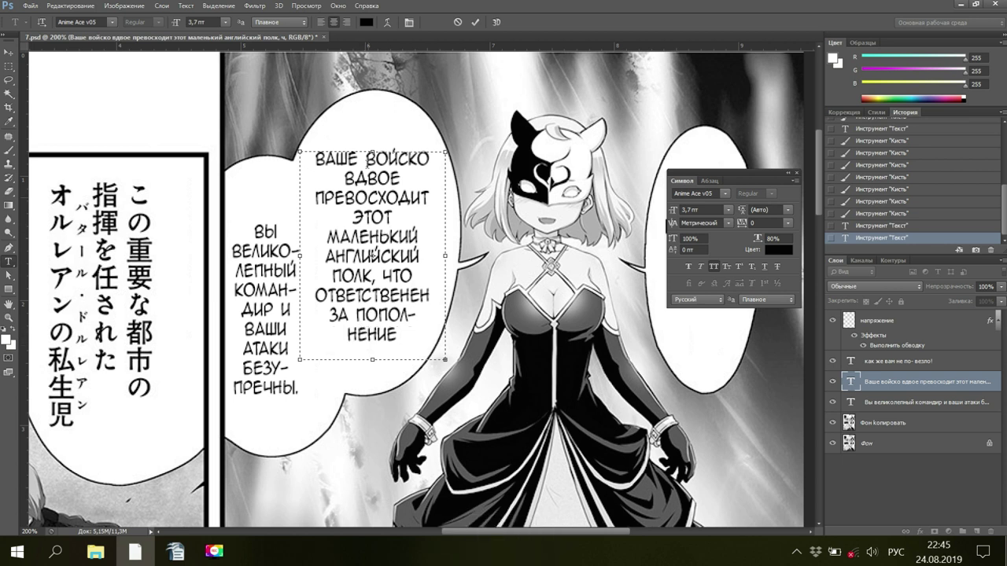
Raise the text box's upper edge, insert a line break after "Ваше", and commit the text
{"action": "left_click_drag", "start_coordinate": [366, 147], "coordinate": [372, 138]}
{"action": "left_click", "coordinate": [369, 198]}
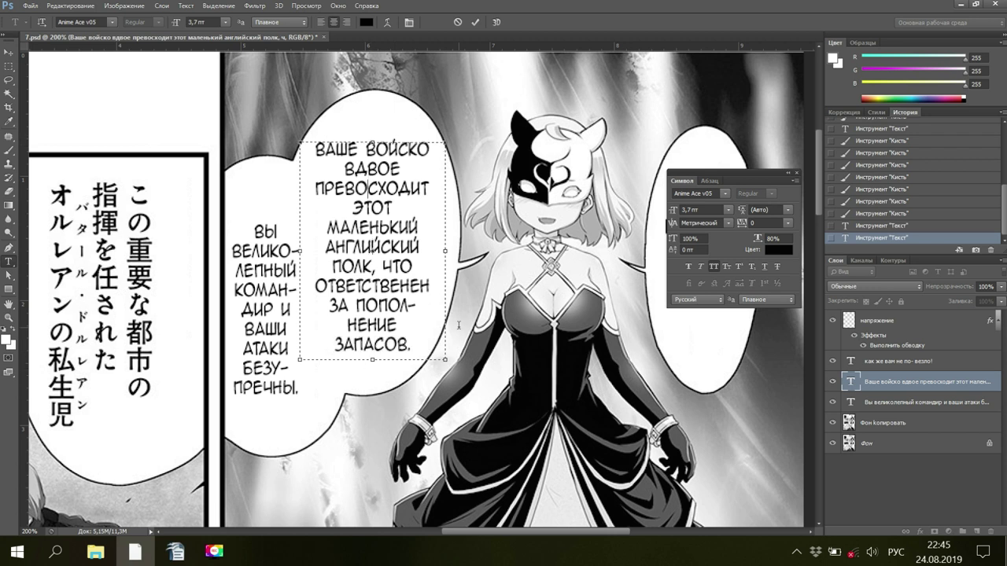
{"action": "left_click", "coordinate": [367, 150]}
{"action": "key", "text": "BackSpace"}
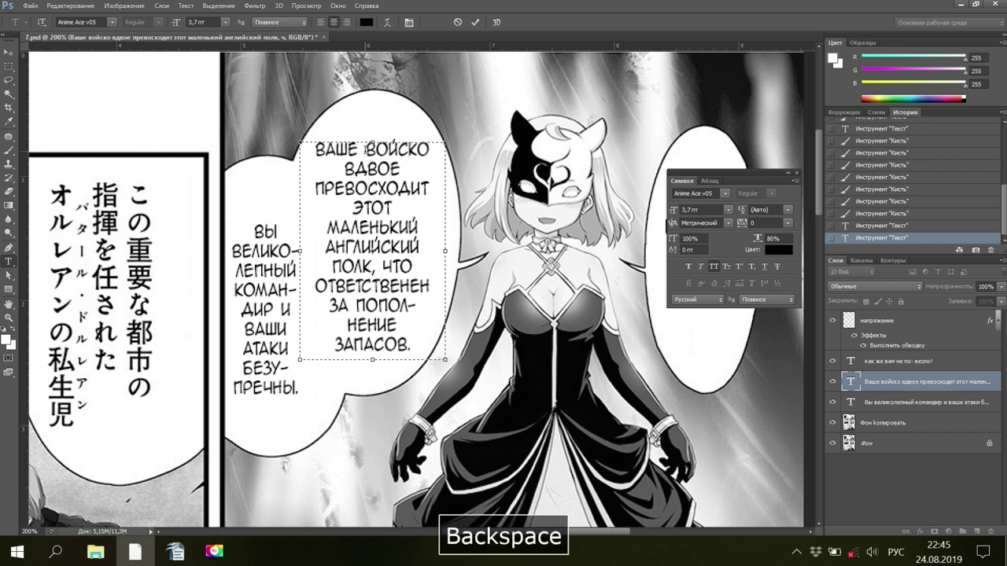
{"action": "key", "text": "Return"}
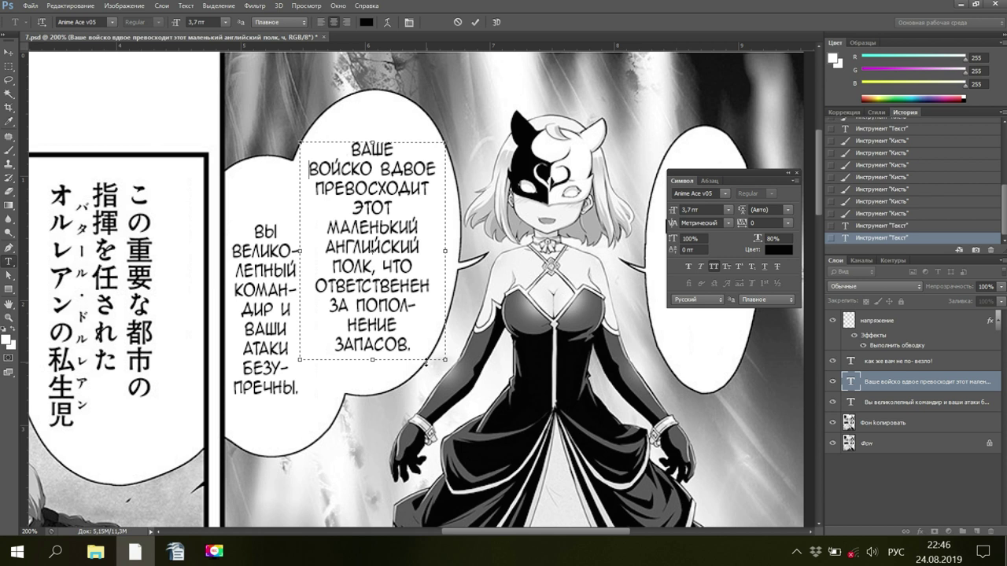
{"action": "left_click", "coordinate": [851, 494]}
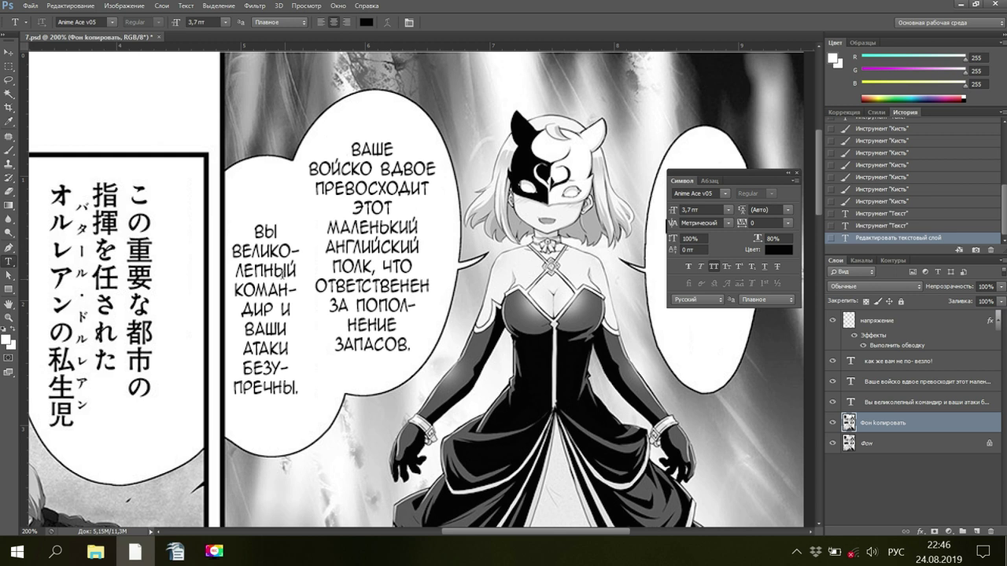
Widen the "Вы великолепный командир" text box to the right and split "командир" as "коман-" and "дир"
{"action": "left_click", "coordinate": [275, 272]}
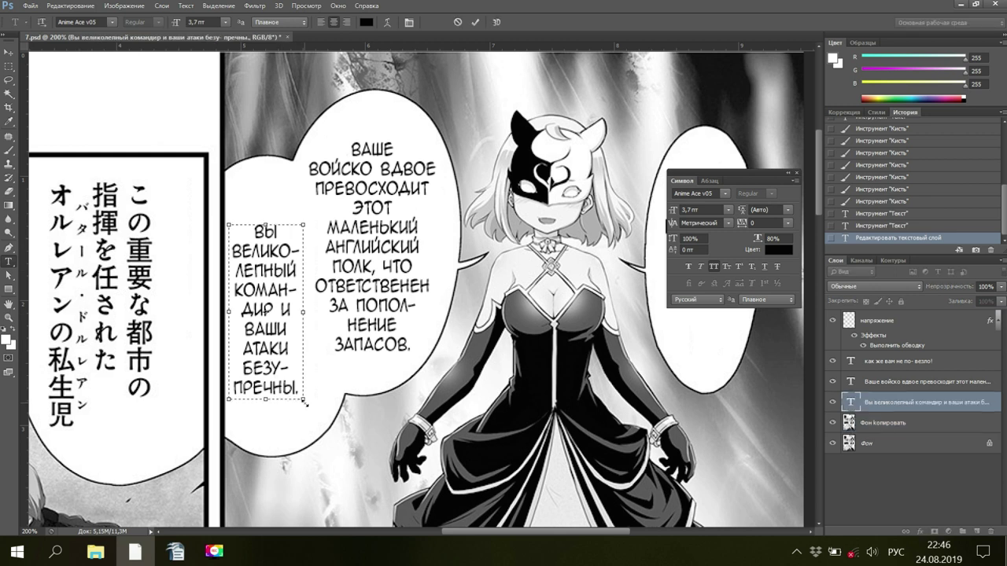
{"action": "left_click_drag", "start_coordinate": [304, 399], "coordinate": [308, 401]}
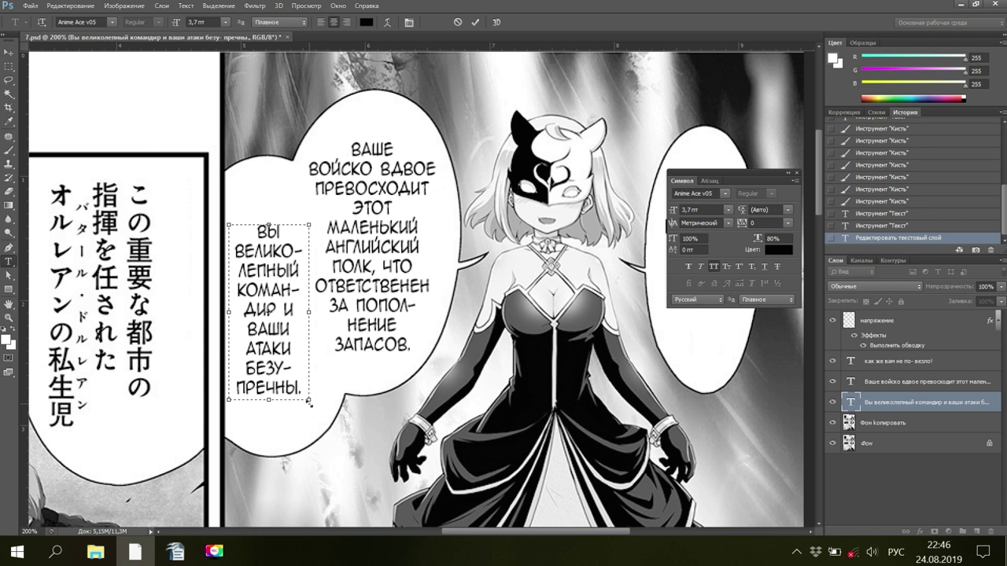
{"action": "left_click_drag", "start_coordinate": [310, 402], "coordinate": [314, 403]}
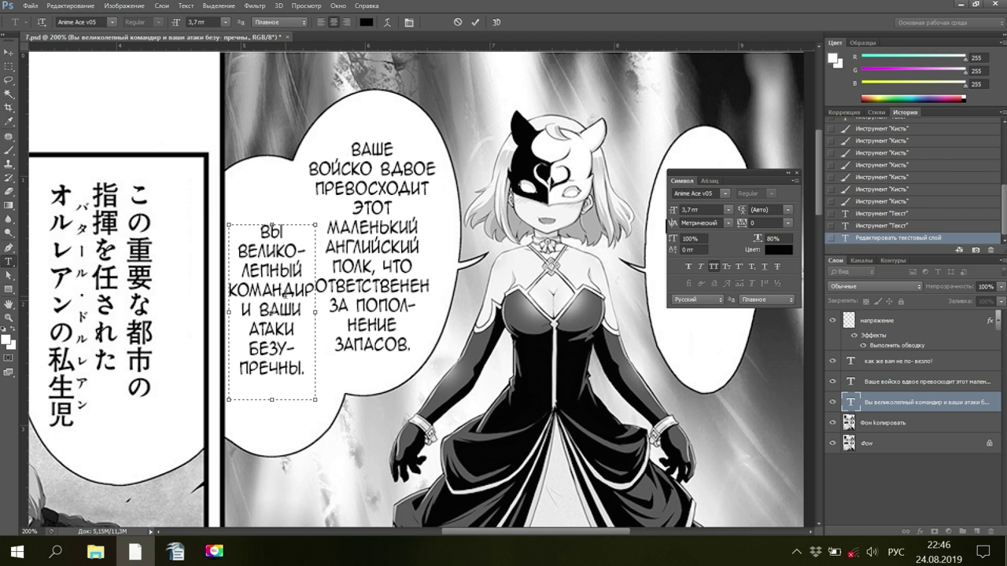
{"action": "type", "text": "-"}
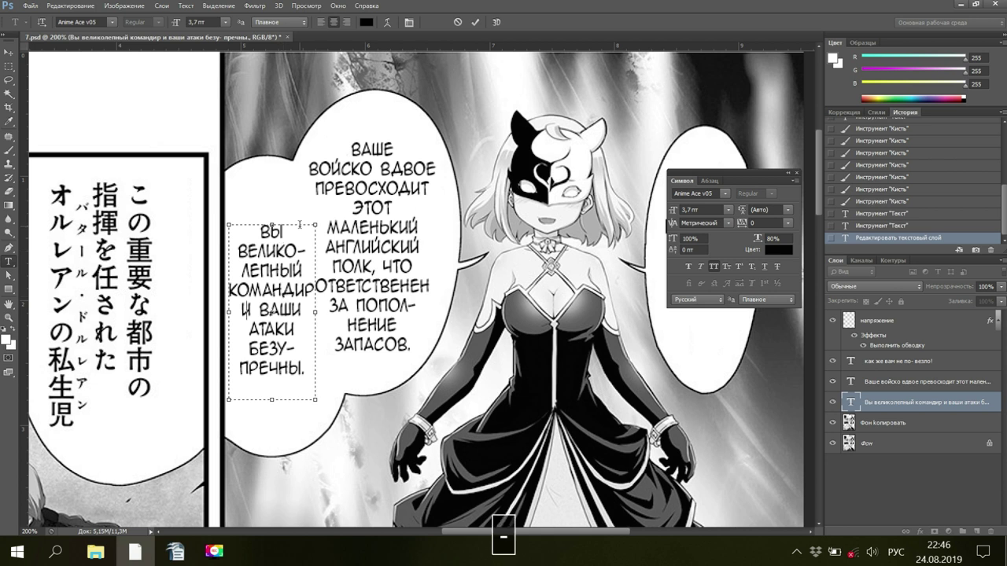
{"action": "key", "text": "Return"}
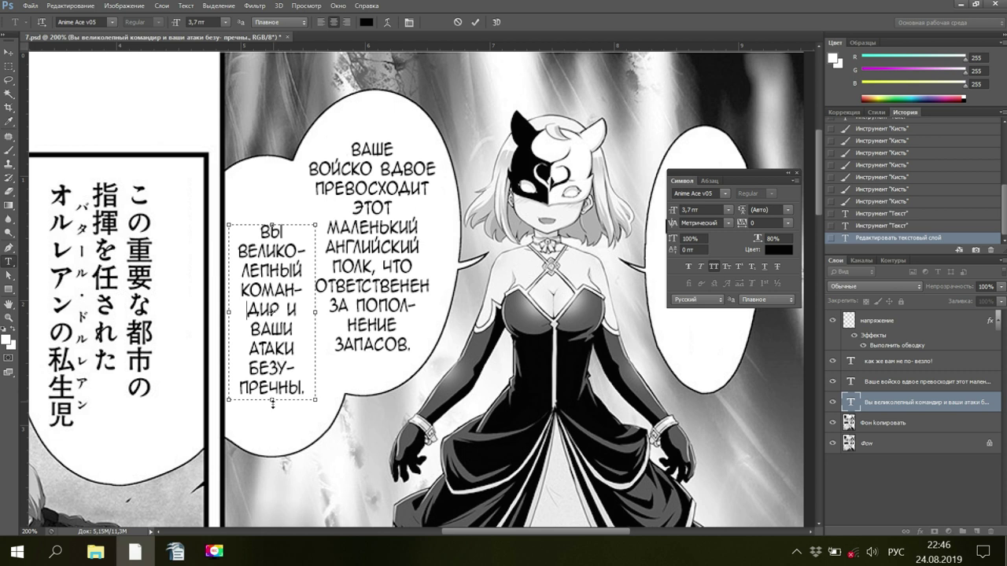
Extend the text box slightly downward and remove the manual hyphen and line break from "безу-пречны"
{"action": "left_click_drag", "start_coordinate": [271, 400], "coordinate": [271, 405]}
{"action": "left_click", "coordinate": [289, 367]}
{"action": "key", "text": "Delete"}
{"action": "key", "text": "Delete"}
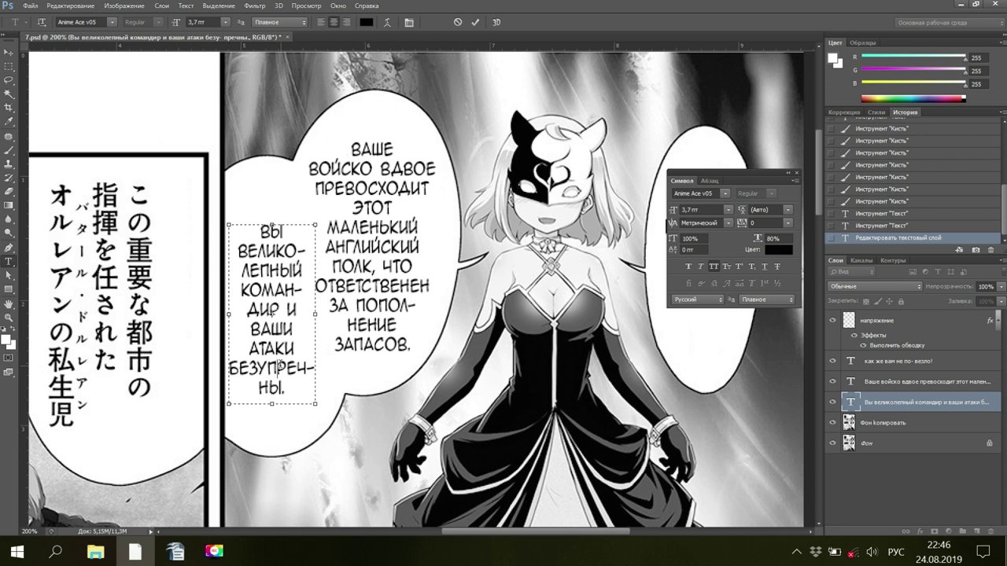
Hyphenate "безупречны" as "безуп-" and "речны", and split "великолепный" as "вели-" and "колепный", joining "вели-" to the "Вы" line
{"action": "type", "text": "-"}
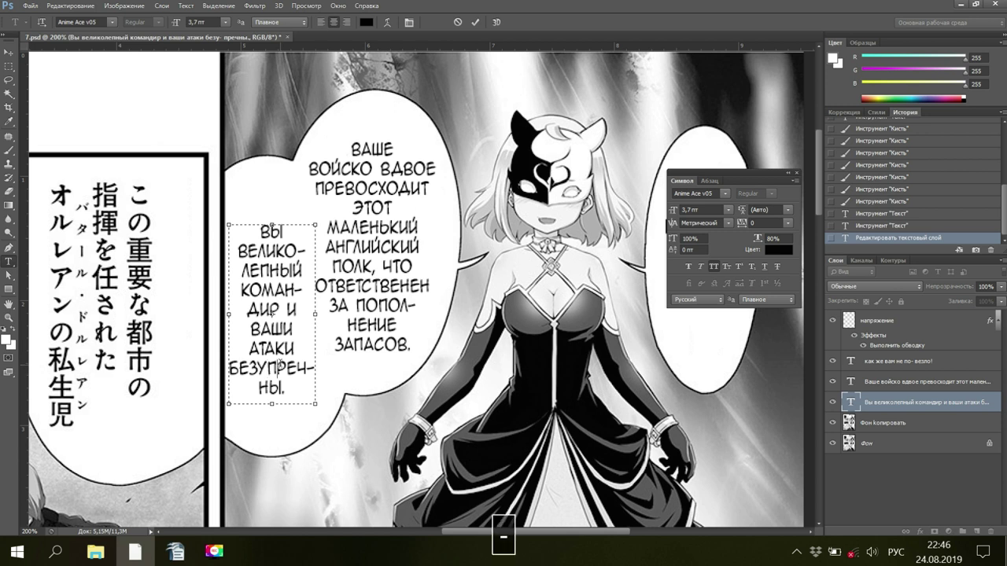
{"action": "key", "text": "Return"}
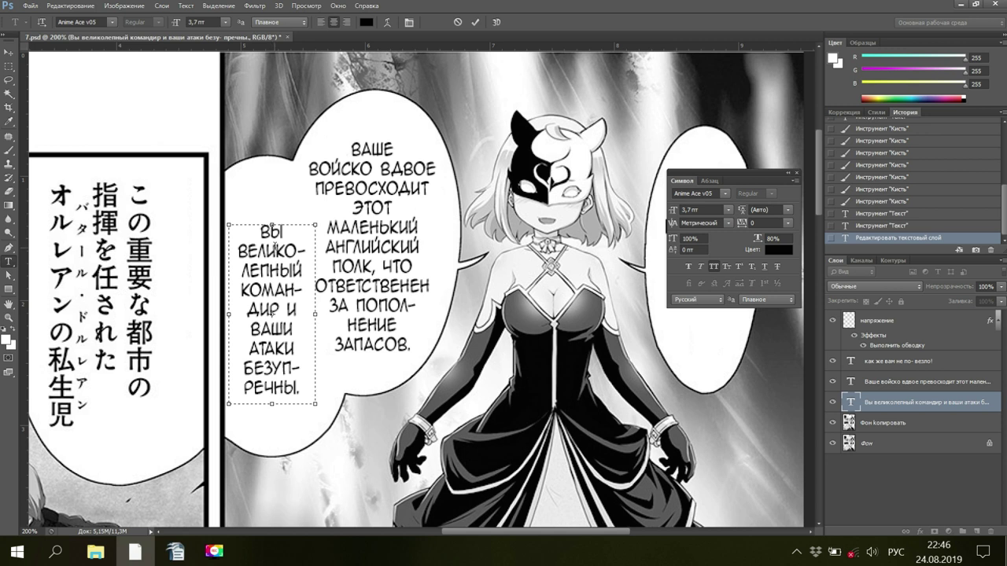
{"action": "left_click", "coordinate": [275, 250]}
{"action": "type", "text": "-"}
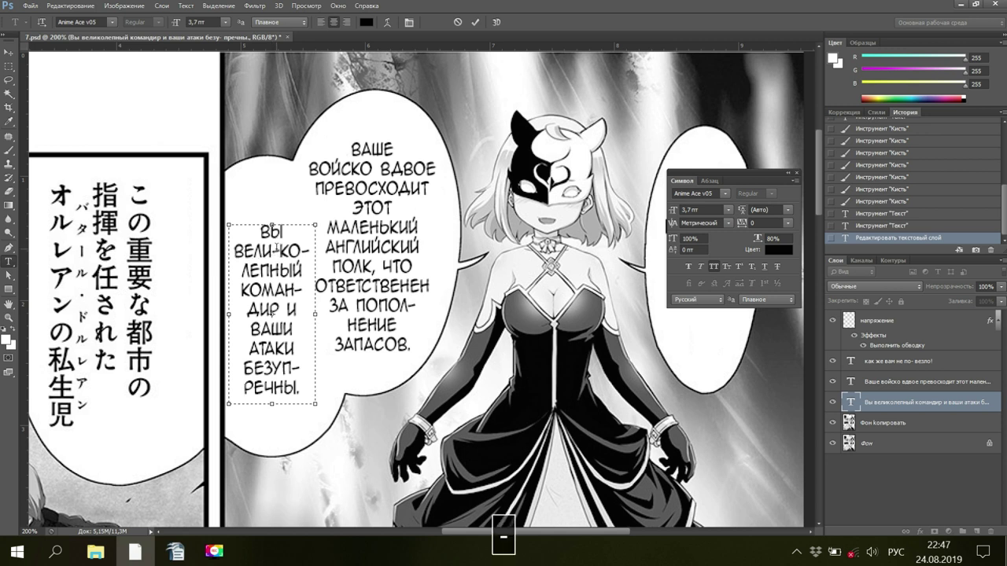
{"action": "key", "text": "Return"}
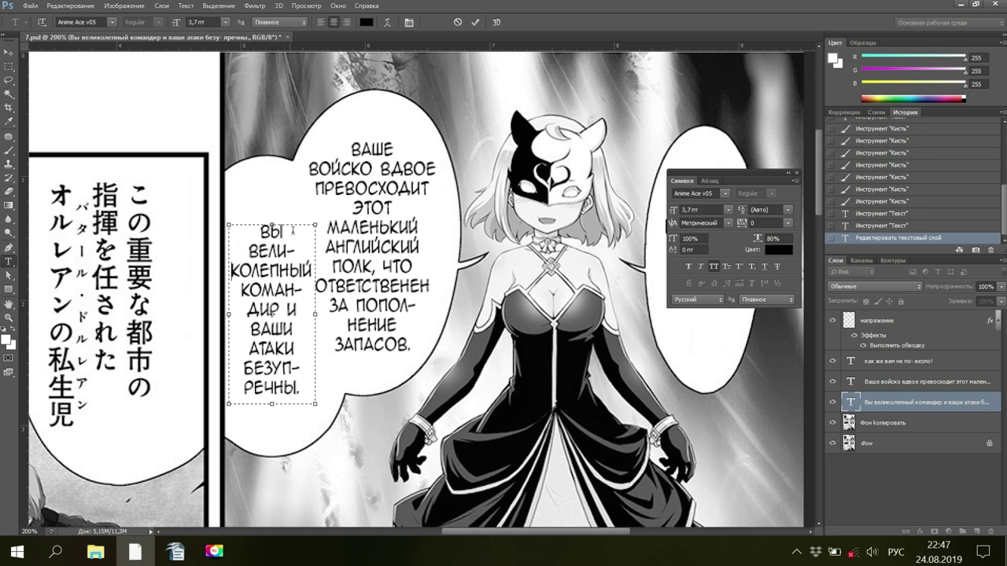
{"action": "key", "text": "Delete"}
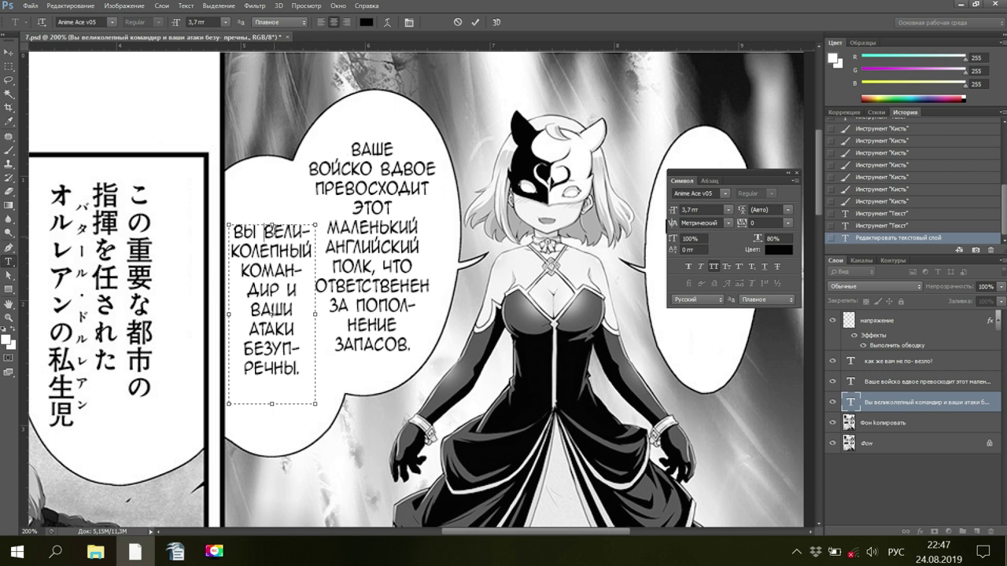
Lower the text box's upper edge slightly and insert a line break after "командир" so that "и ваши" share a line
{"action": "left_click_drag", "start_coordinate": [271, 228], "coordinate": [270, 233]}
{"action": "left_click", "coordinate": [289, 276]}
{"action": "key", "text": "Return"}
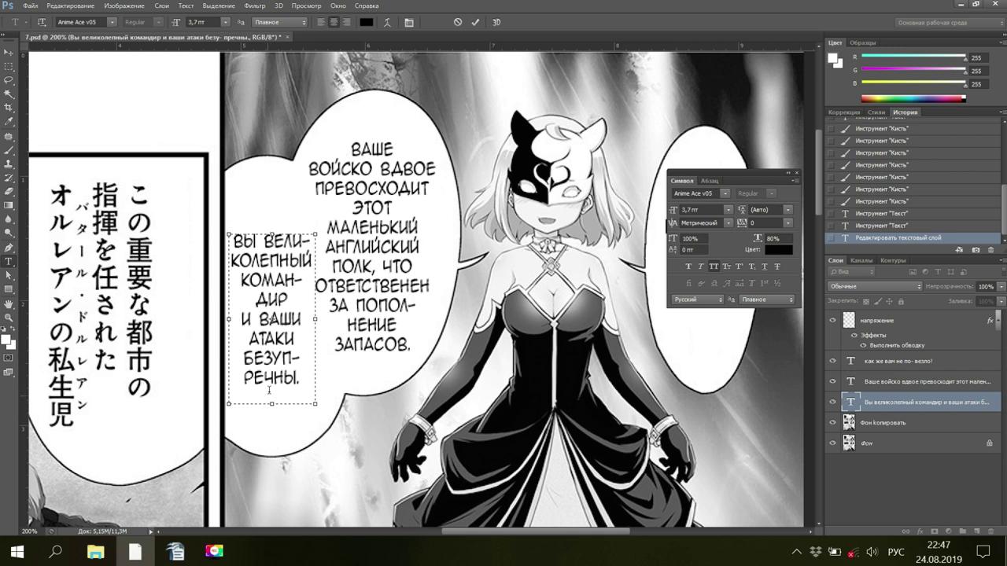
Move the break in "безупречны" to "безу-" and "пречны", and shorten the text box from its lower edge
{"action": "left_click", "coordinate": [280, 346]}
{"action": "type", "text": "-"}
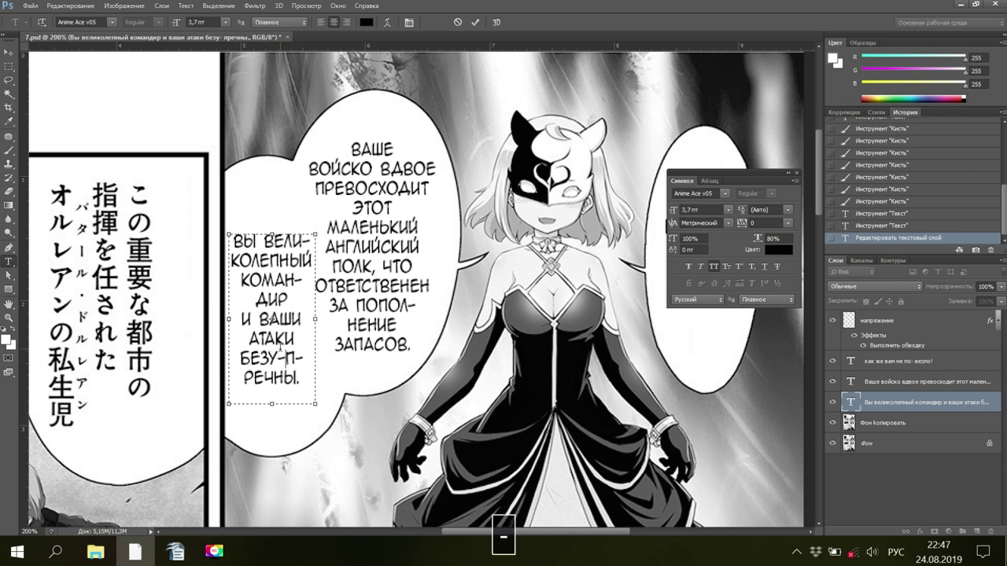
{"action": "key", "text": "Return"}
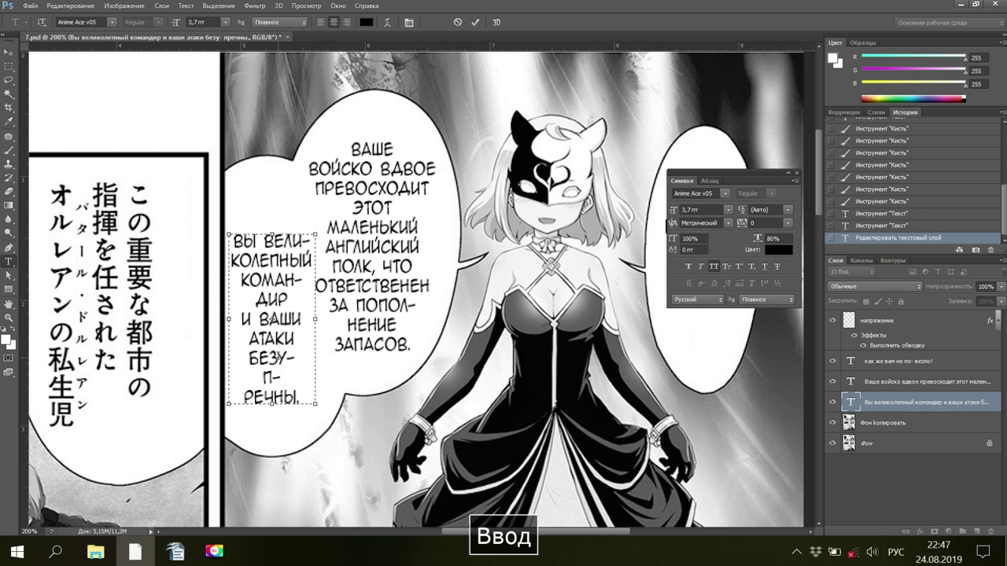
{"action": "key", "text": "Delete"}
{"action": "key", "text": "Delete"}
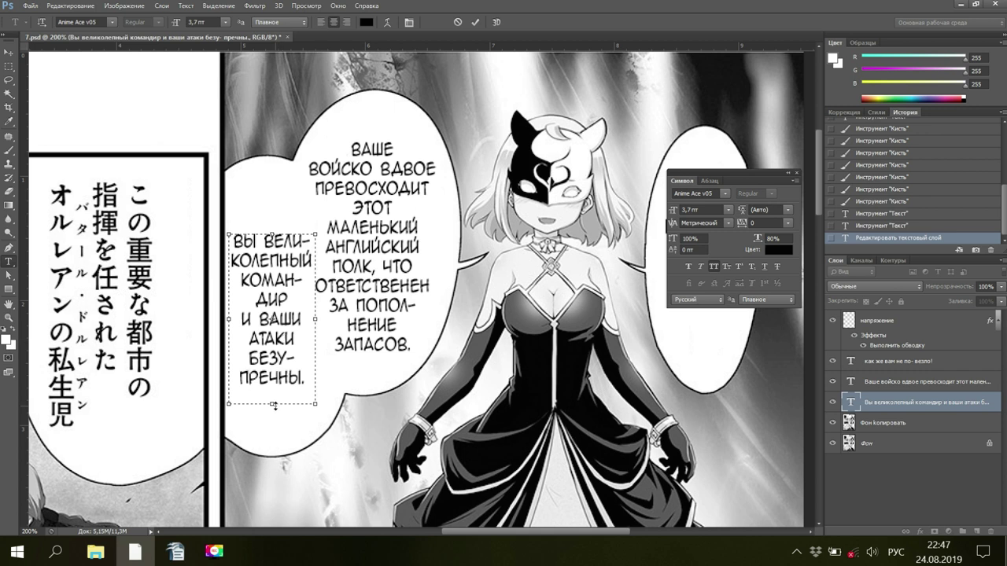
{"action": "left_click_drag", "start_coordinate": [271, 404], "coordinate": [271, 393]}
{"action": "left_click_drag", "start_coordinate": [272, 232], "coordinate": [272, 229]}
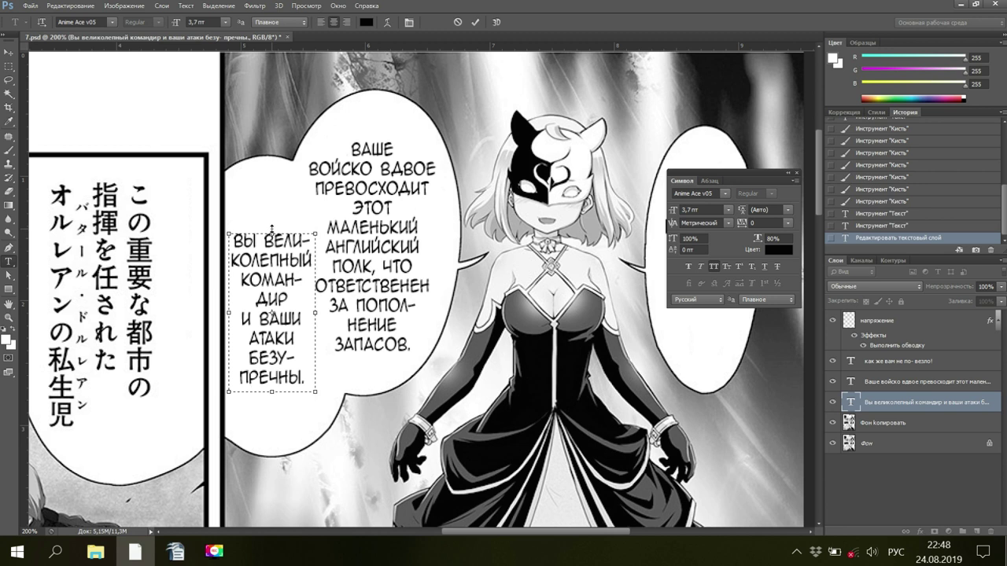
Commit the text by selecting the "Фон копировать" layer, and save the document
{"action": "left_click", "coordinate": [863, 424]}
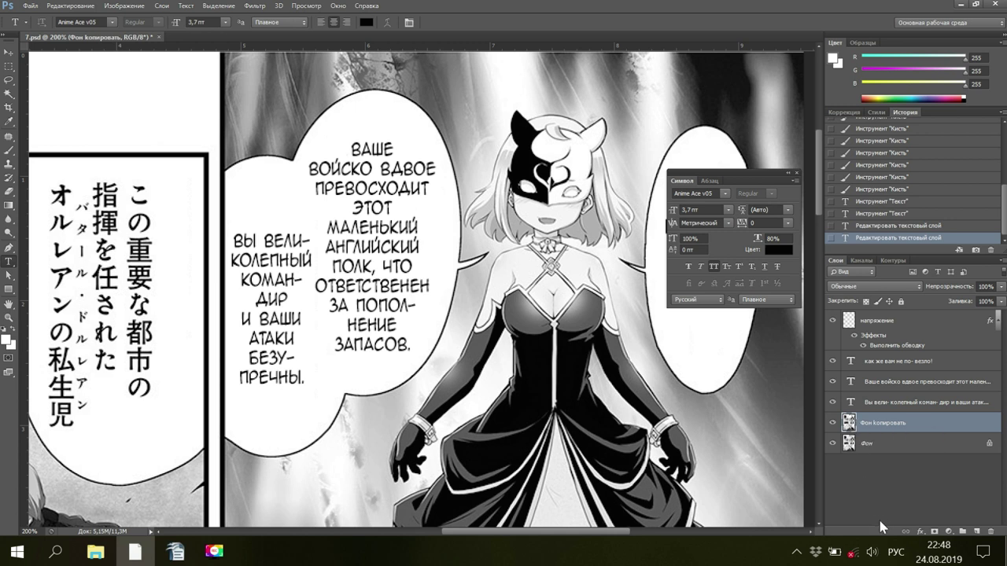
{"action": "left_click", "coordinate": [32, 6]}
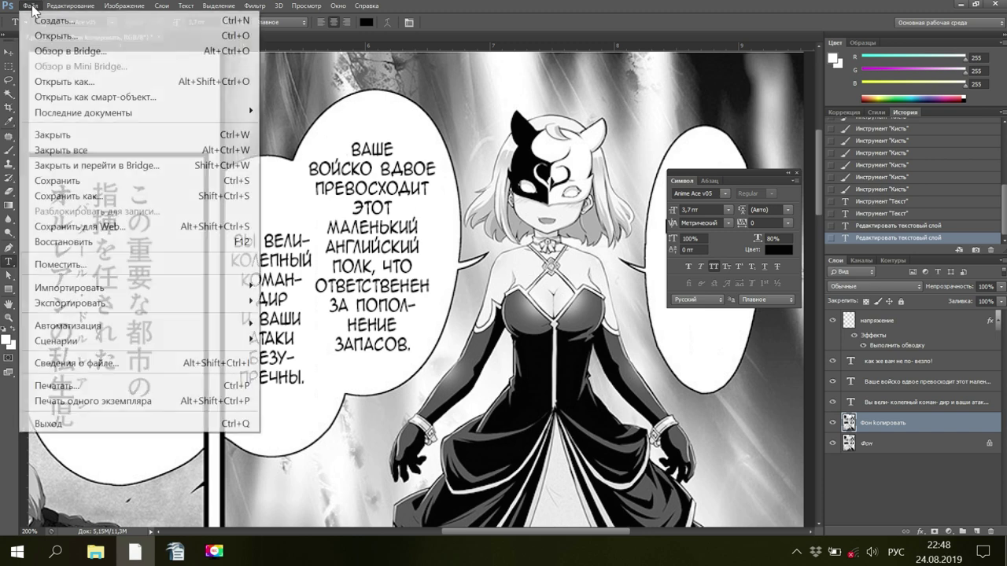
{"action": "left_click", "coordinate": [94, 181]}
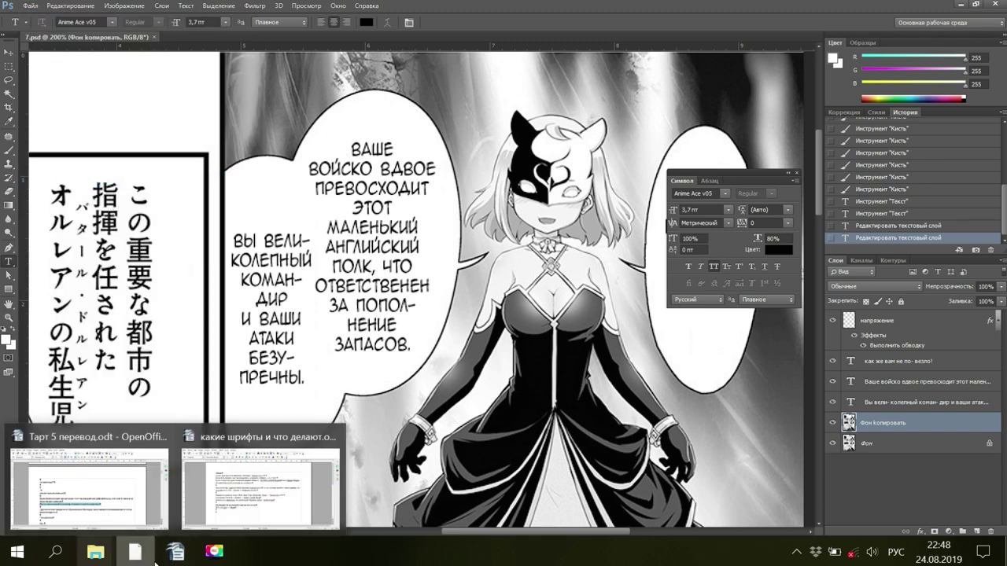
In OpenOffice Writer's "Тарт 5 перевод.odt", copy the sentence from "Другого я и не ожидала" to "юном возрасте." and return to Photoshop
{"action": "mouse_move", "coordinate": [162, 559]}
{"action": "left_click", "coordinate": [126, 503]}
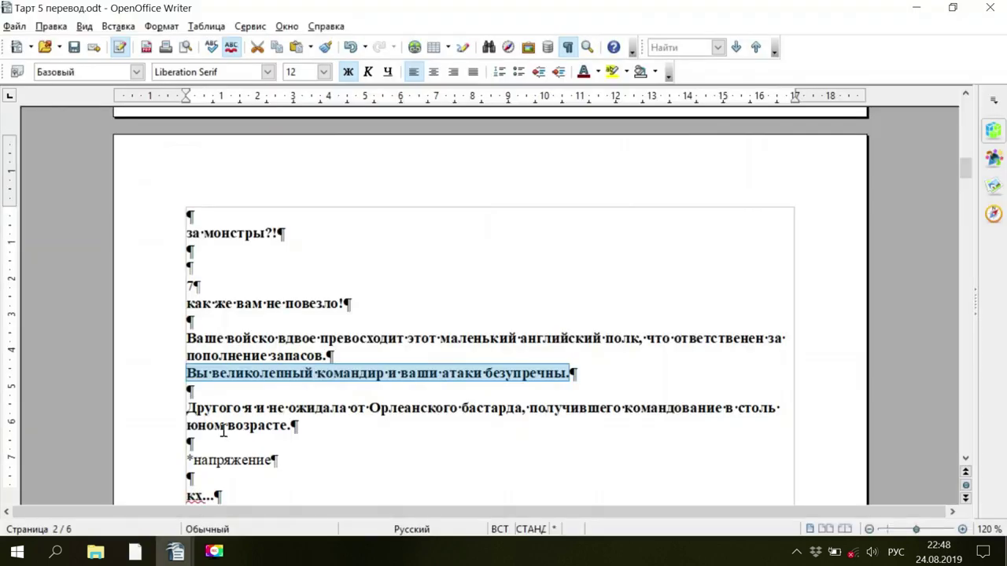
{"action": "scroll", "coordinate": [292, 406], "scroll_direction": "down", "scroll_amount": 1}
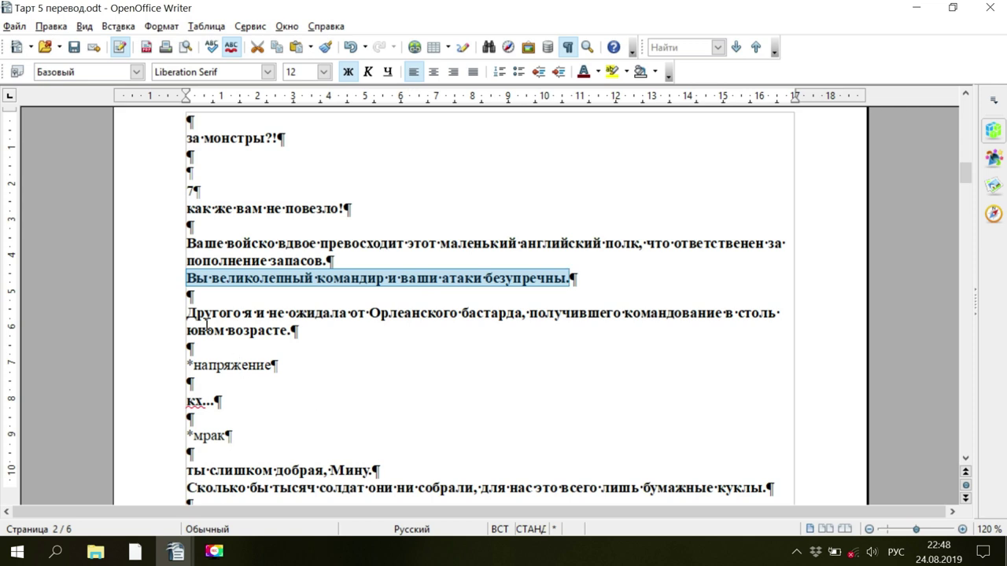
{"action": "left_click_drag", "start_coordinate": [185, 312], "coordinate": [300, 331]}
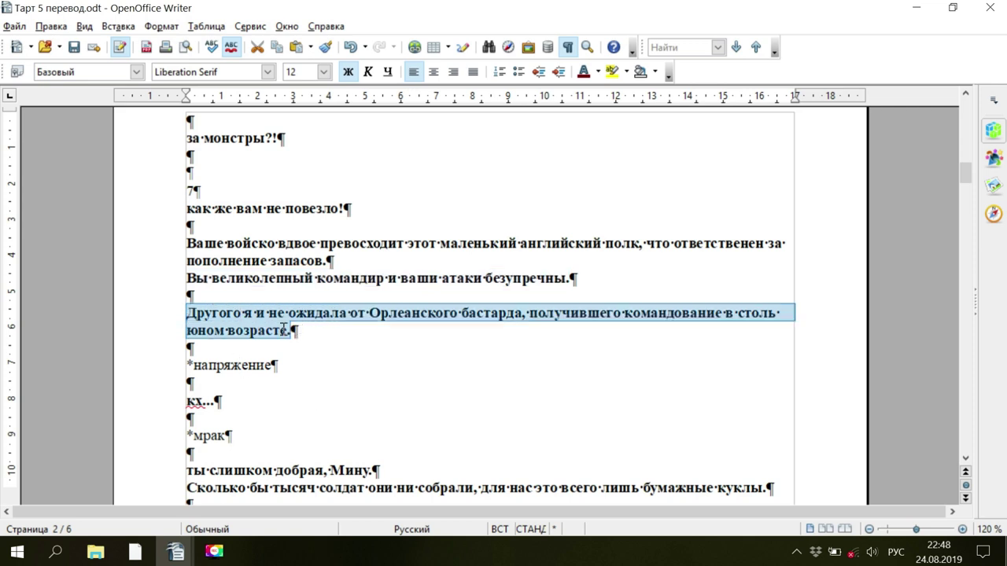
{"action": "right_click", "coordinate": [257, 322]}
{"action": "left_click", "coordinate": [286, 293]}
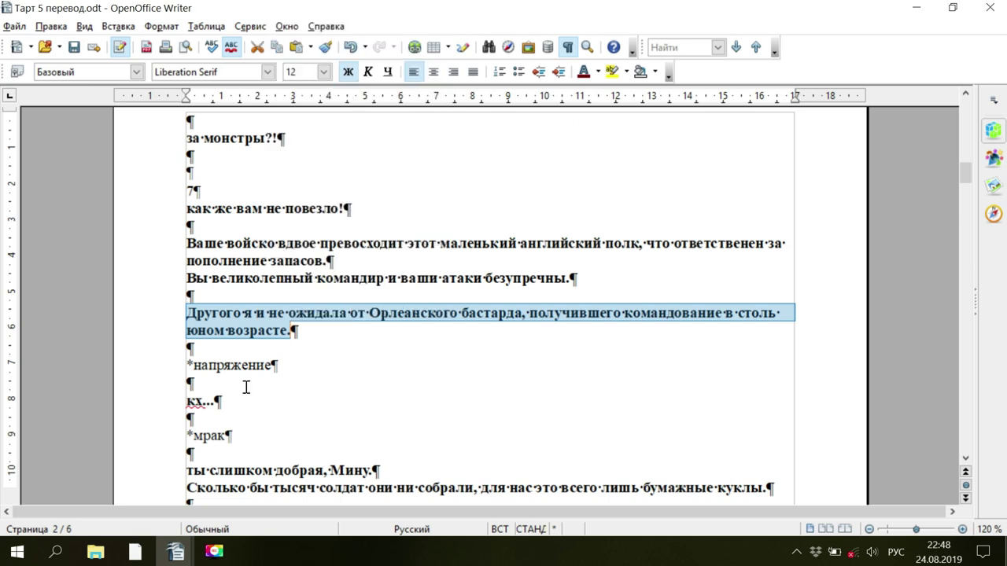
{"action": "key", "text": "space"}
{"action": "left_click", "coordinate": [136, 550]}
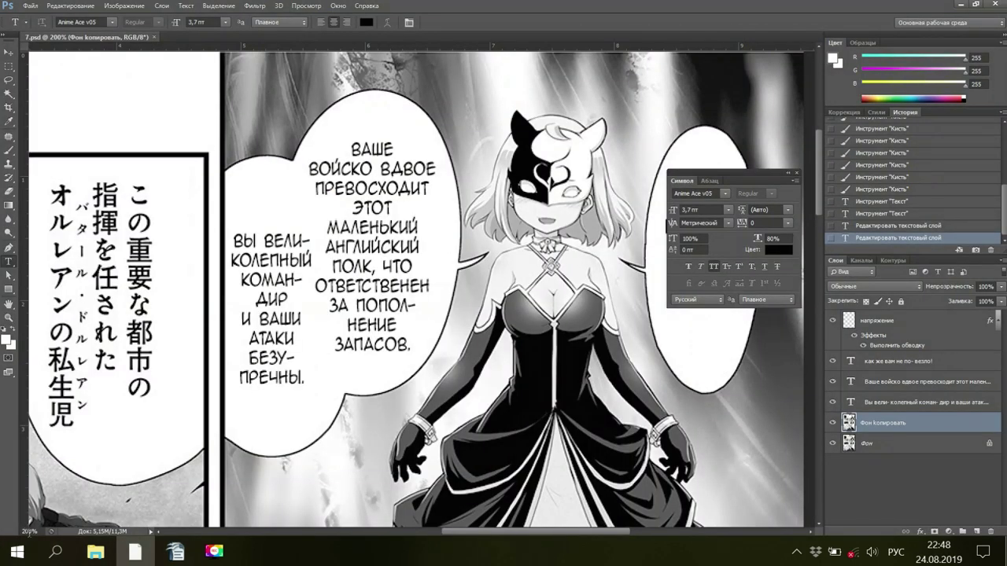
Set the zoom to 90% and look over the page's panels for the next bubble that needs typesetting
{"action": "left_click_drag", "start_coordinate": [41, 532], "coordinate": [14, 527]}
{"action": "type", "text": "90"}
{"action": "key", "text": "Return"}
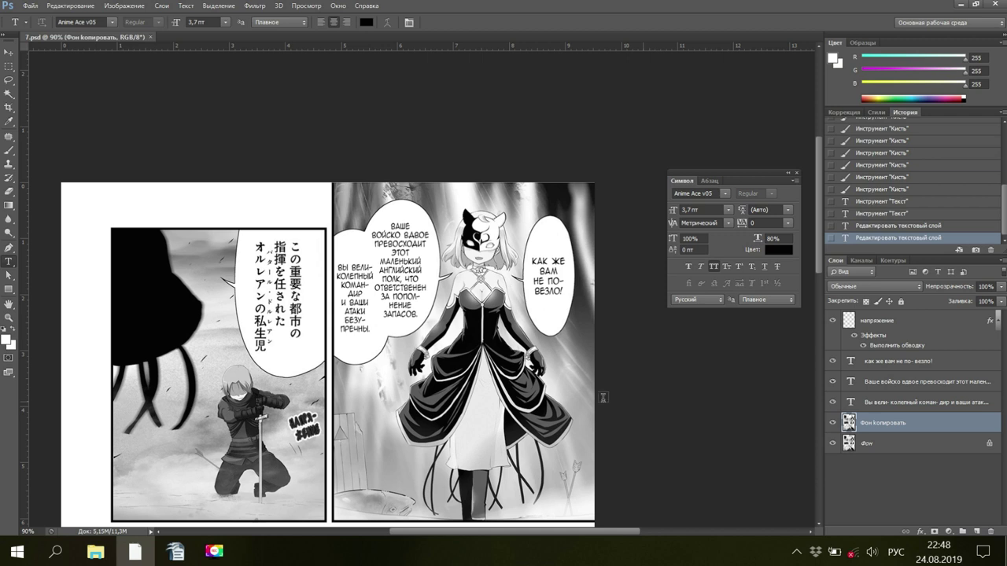
{"action": "scroll", "coordinate": [561, 397], "scroll_direction": "down", "scroll_amount": 1}
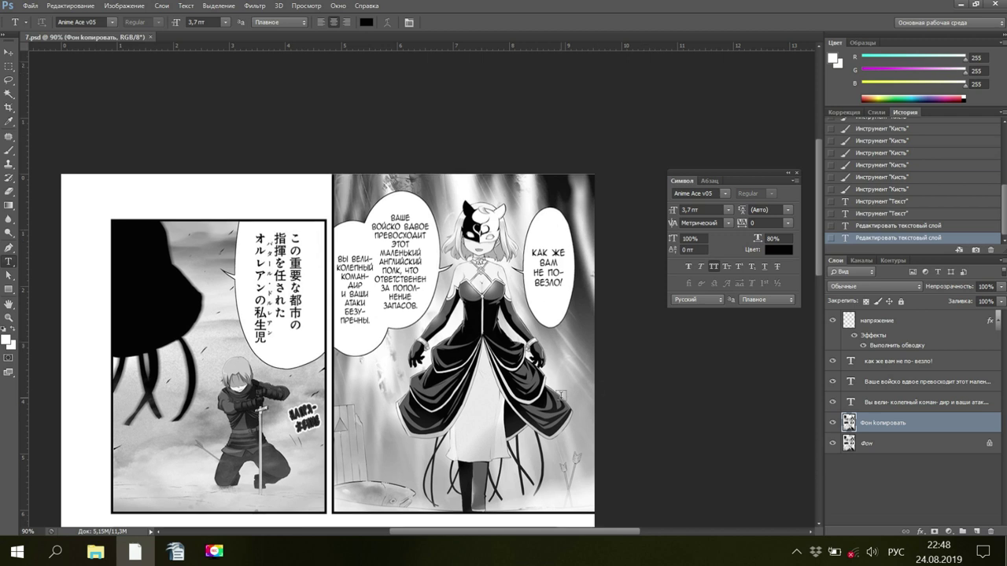
{"action": "scroll", "coordinate": [560, 395], "scroll_direction": "down", "scroll_amount": 5}
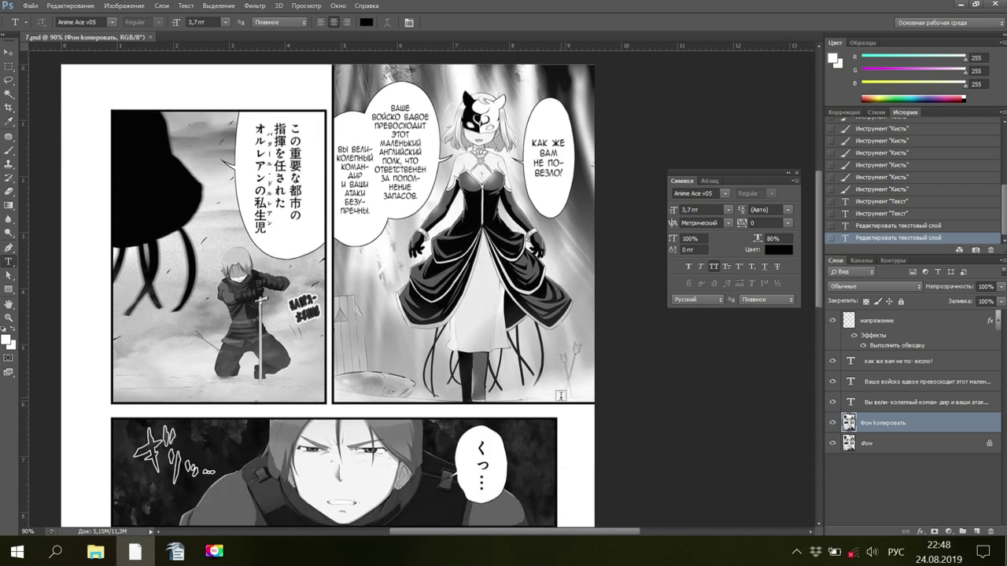
{"action": "scroll", "coordinate": [559, 395], "scroll_direction": "down", "scroll_amount": 3}
{"action": "scroll", "coordinate": [547, 395], "scroll_direction": "up", "scroll_amount": 2}
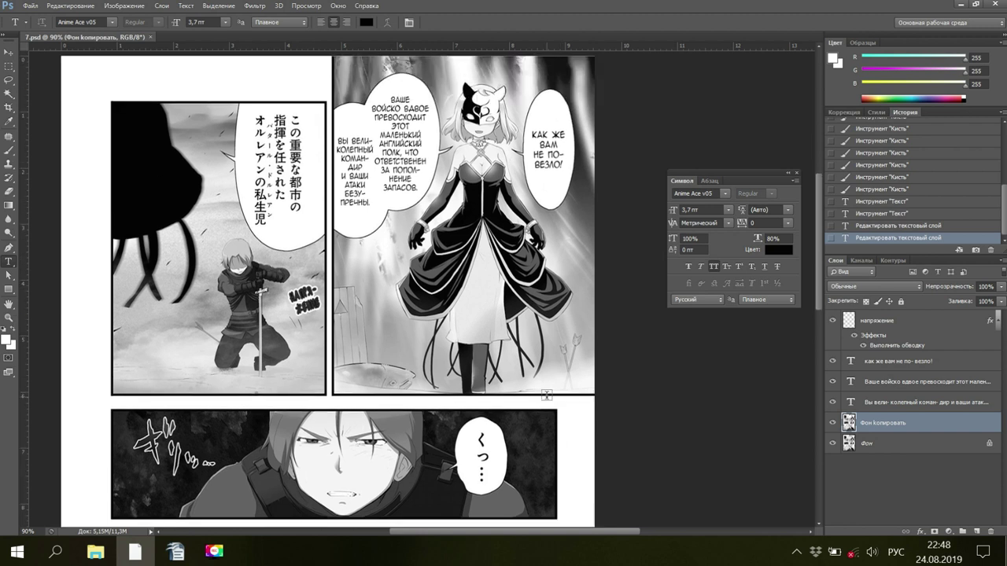
{"action": "scroll", "coordinate": [547, 395], "scroll_direction": "up", "scroll_amount": 3}
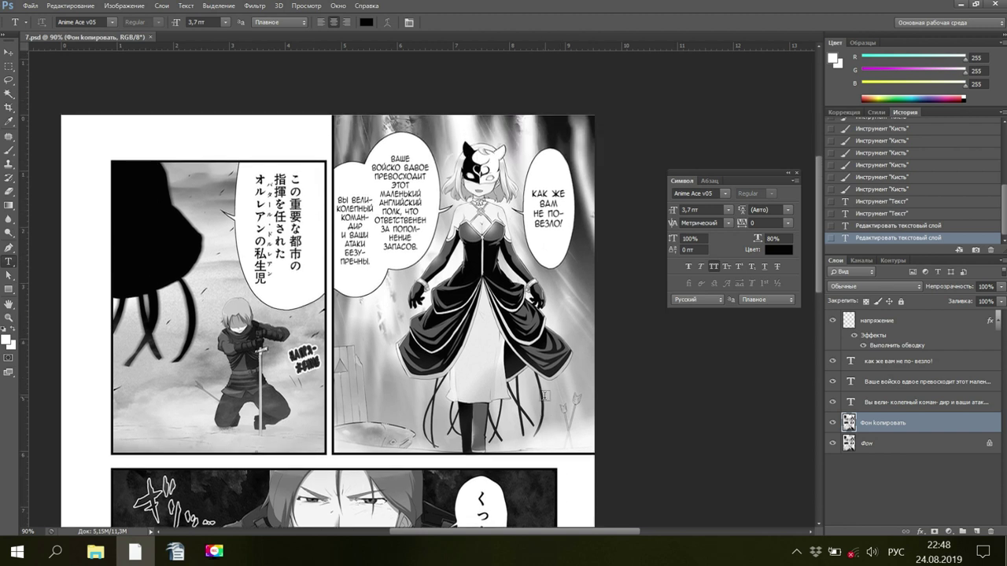
{"action": "scroll", "coordinate": [544, 396], "scroll_direction": "up", "scroll_amount": 2}
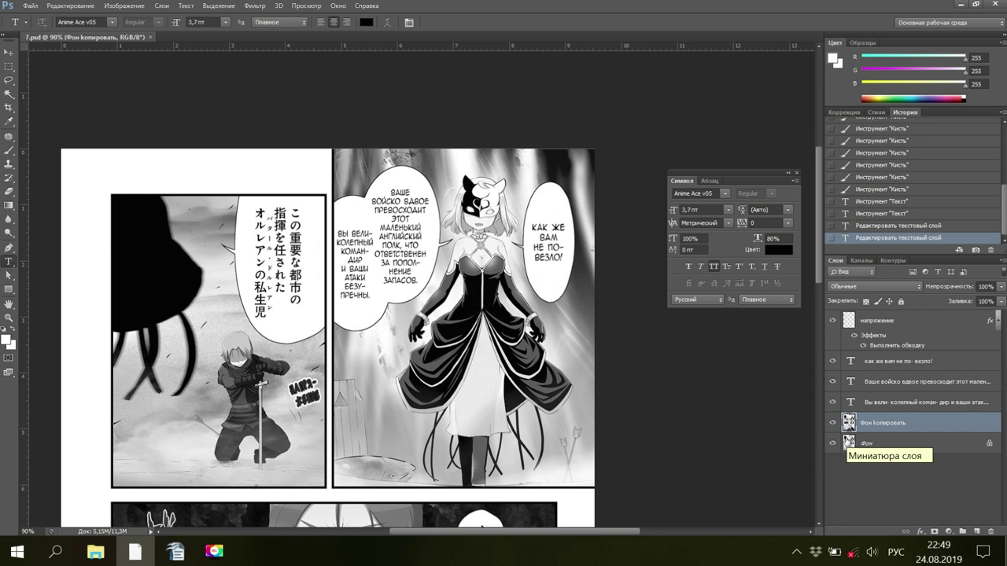
Paint over all the Japanese text in the bubble above the kneeling knight with a white 40-pixel brush at 190% zoom
{"action": "left_click", "coordinate": [26, 531]}
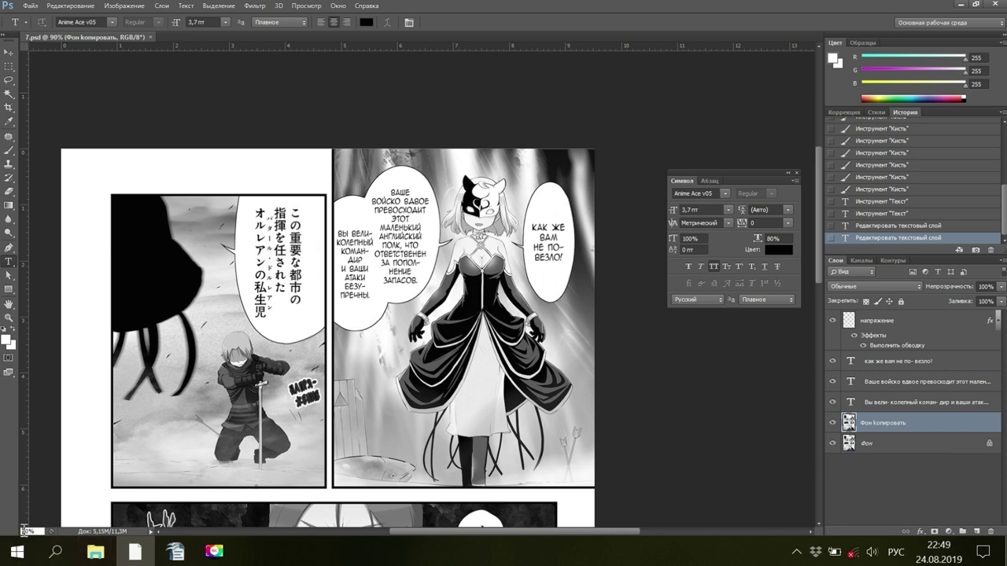
{"action": "type", "text": "1"}
{"action": "key", "text": "Return"}
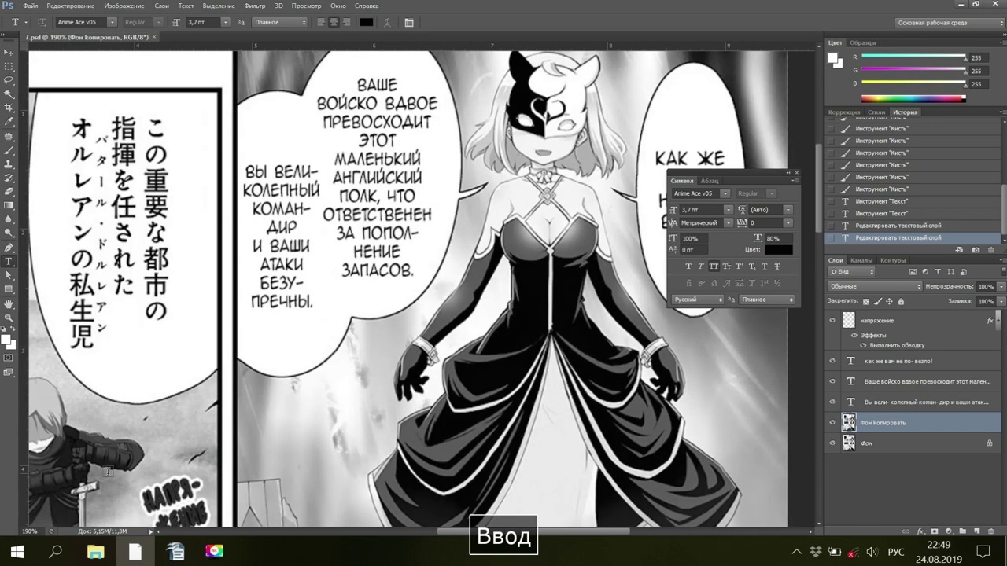
{"action": "left_click_drag", "start_coordinate": [464, 538], "coordinate": [431, 546]}
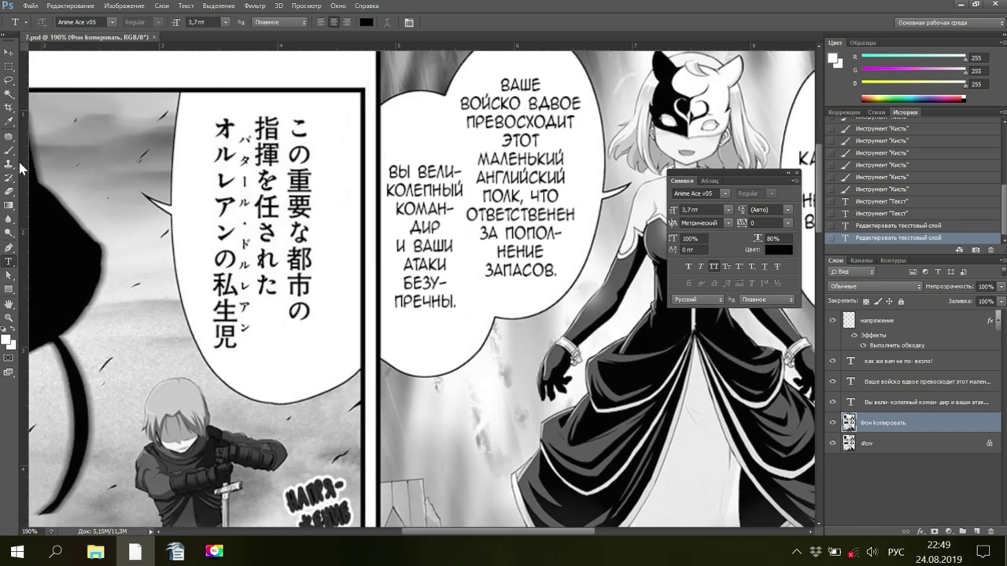
{"action": "left_click", "coordinate": [10, 124]}
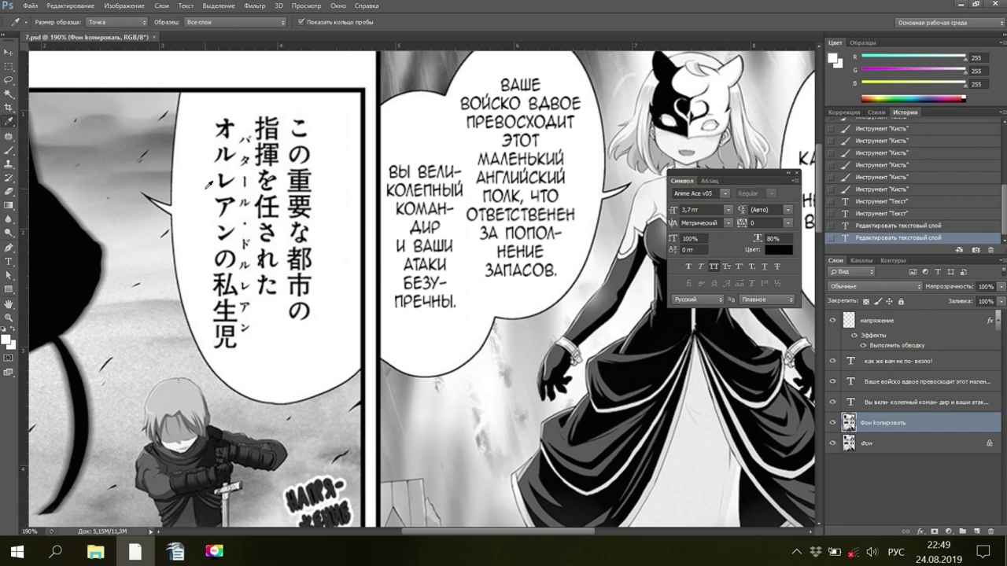
{"action": "left_click", "coordinate": [9, 150]}
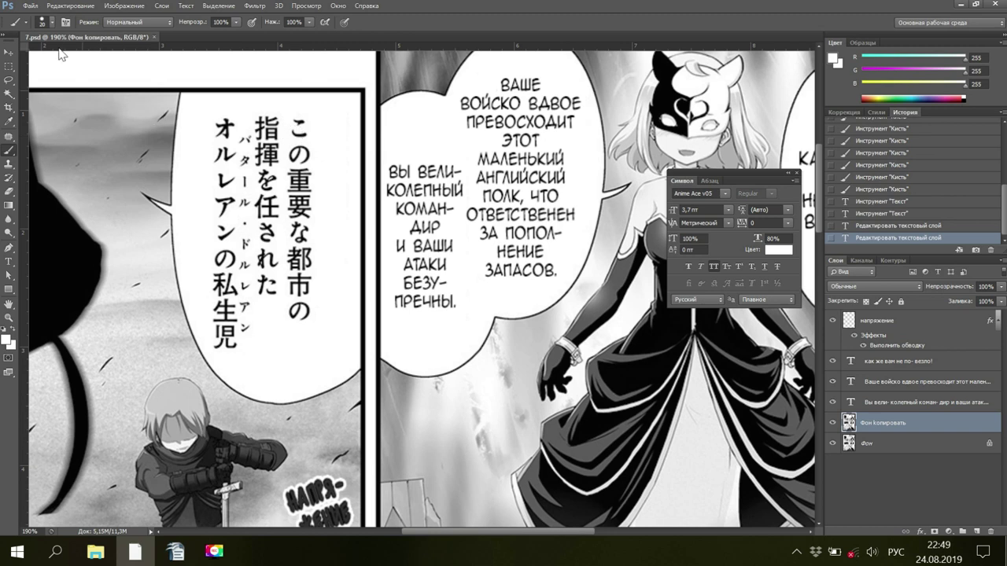
{"action": "key", "text": "bracketright"}
{"action": "left_click_drag", "start_coordinate": [300, 129], "coordinate": [300, 315]}
{"action": "mouse_move", "coordinate": [271, 148]}
{"action": "left_mouse_down"}
{"action": "mouse_move", "coordinate": [270, 118]}
{"action": "mouse_move", "coordinate": [265, 318]}
{"action": "left_mouse_up"}
{"action": "left_click_drag", "start_coordinate": [236, 118], "coordinate": [231, 261]}
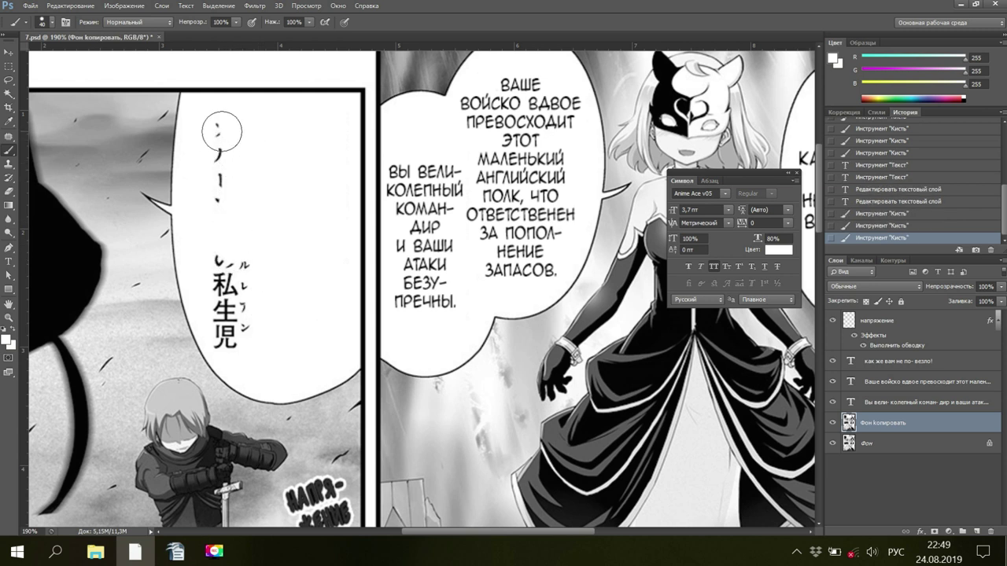
{"action": "mouse_move", "coordinate": [221, 129]}
{"action": "left_mouse_down"}
{"action": "mouse_move", "coordinate": [224, 260]}
{"action": "mouse_move", "coordinate": [237, 334]}
{"action": "mouse_move", "coordinate": [246, 326]}
{"action": "mouse_move", "coordinate": [217, 322]}
{"action": "left_mouse_up"}
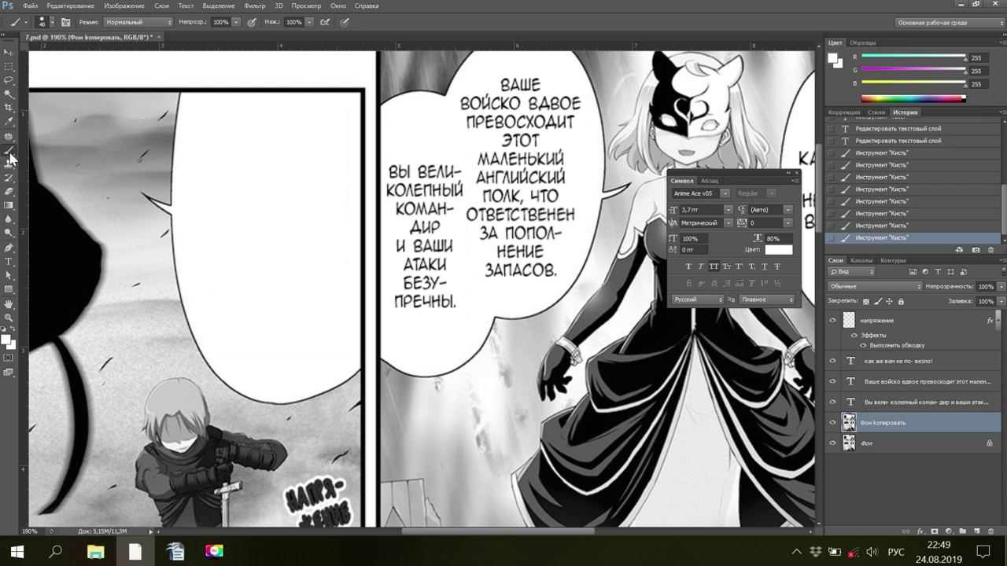
Create a text box spanning the width of the cleaned bubble above the knight and set its text colour to black, 000000
{"action": "left_click", "coordinate": [7, 264]}
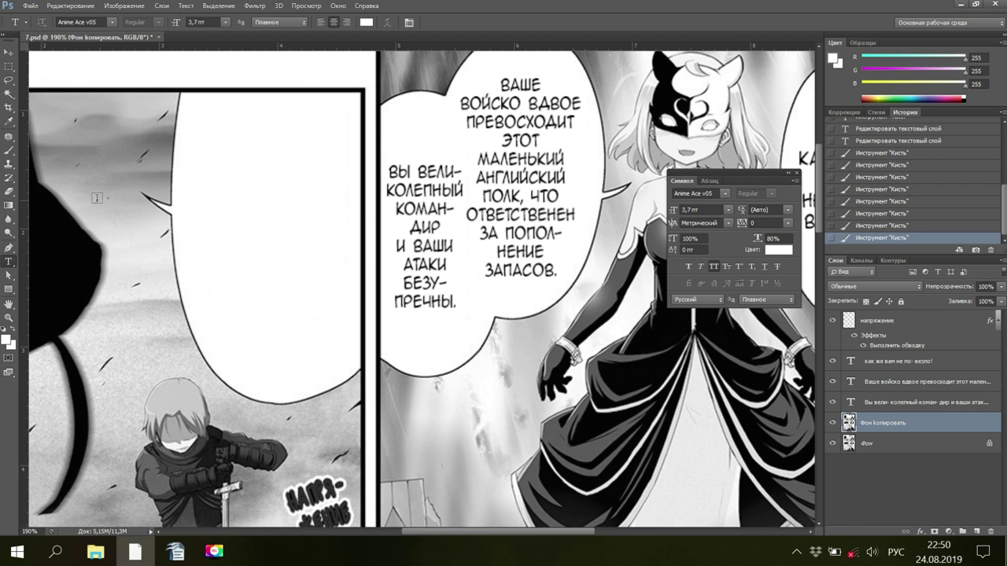
{"action": "left_click_drag", "start_coordinate": [182, 161], "coordinate": [358, 325]}
{"action": "left_click", "coordinate": [785, 251]}
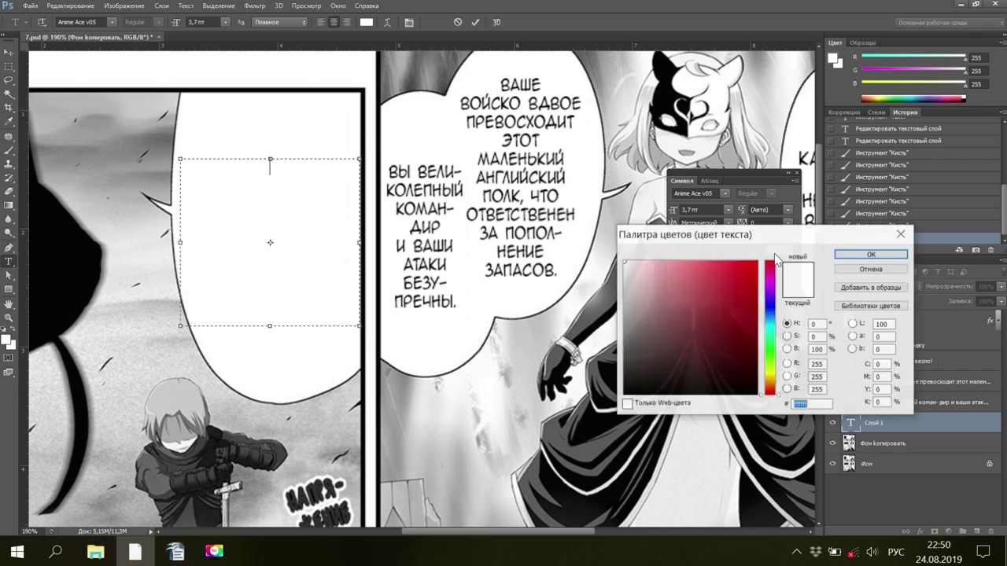
{"action": "type", "text": "000000"}
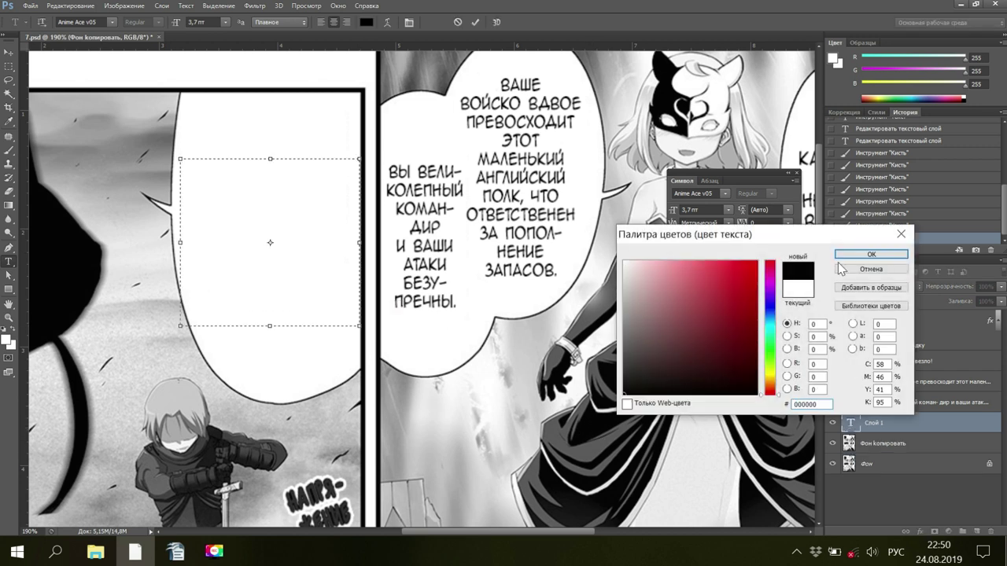
{"action": "left_click", "coordinate": [842, 256]}
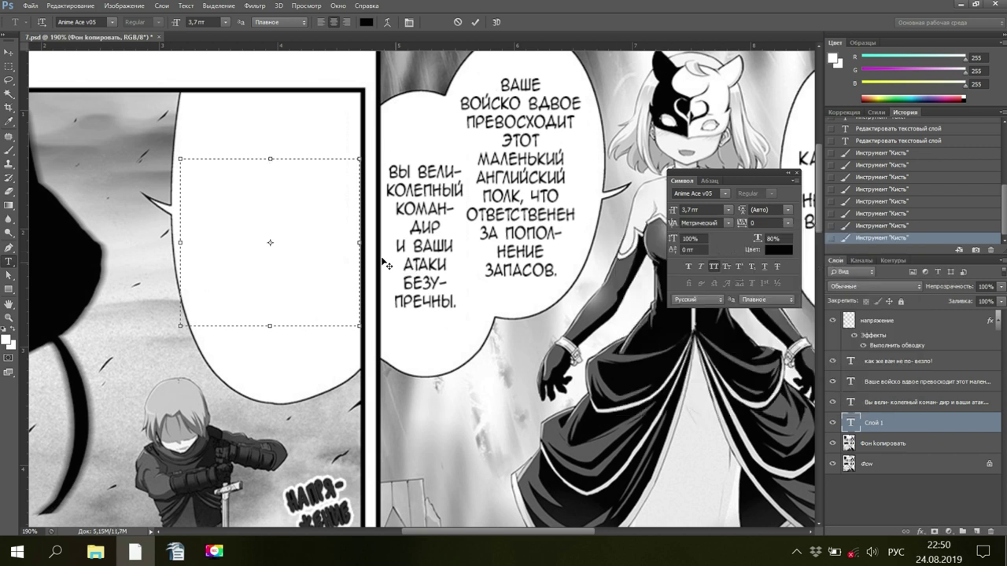
Paste the copied sentence into the text box above the knight and break its lines after "Другого я" and "и не ожидала"
{"action": "right_click", "coordinate": [264, 189]}
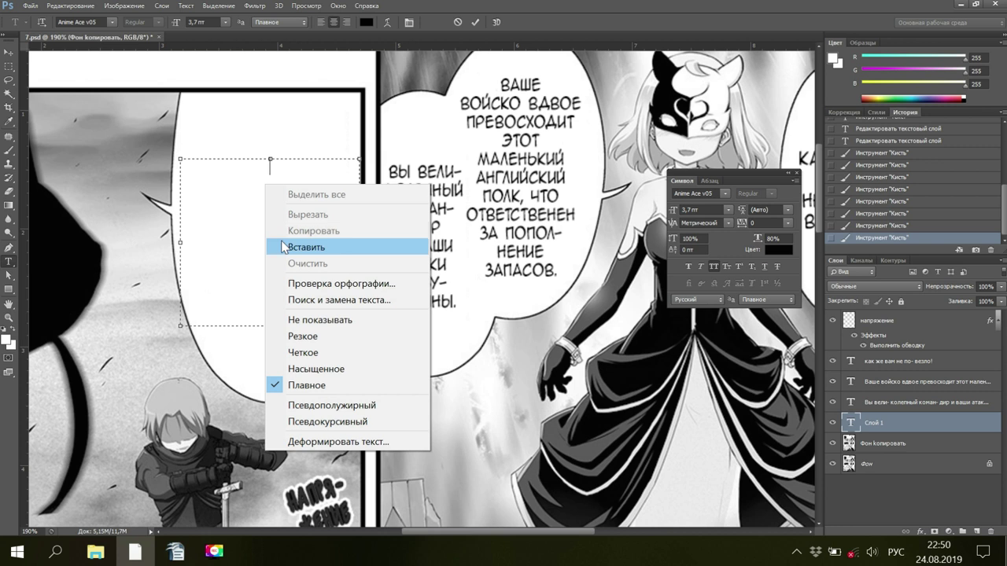
{"action": "left_click", "coordinate": [285, 247]}
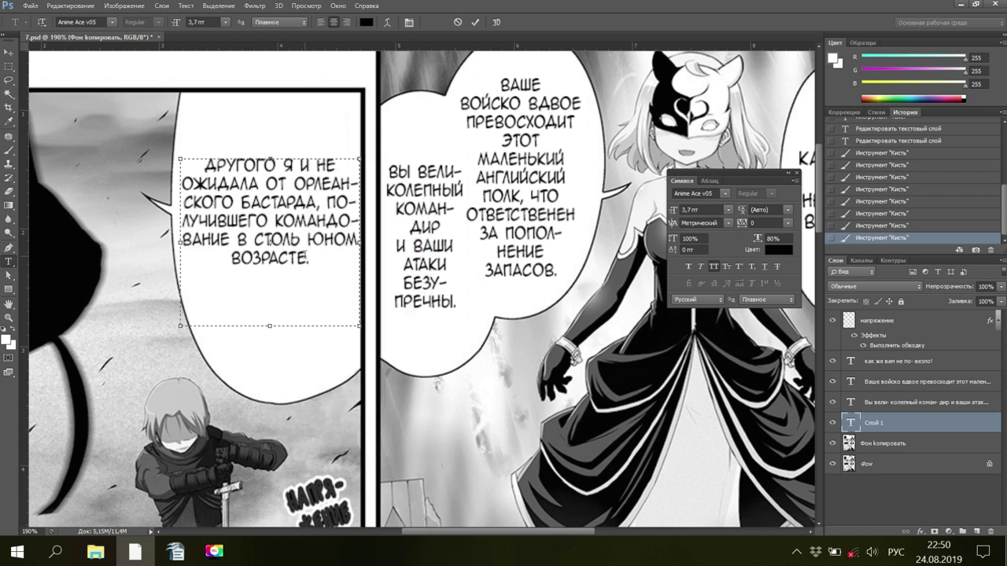
{"action": "key", "text": "ctrl+a"}
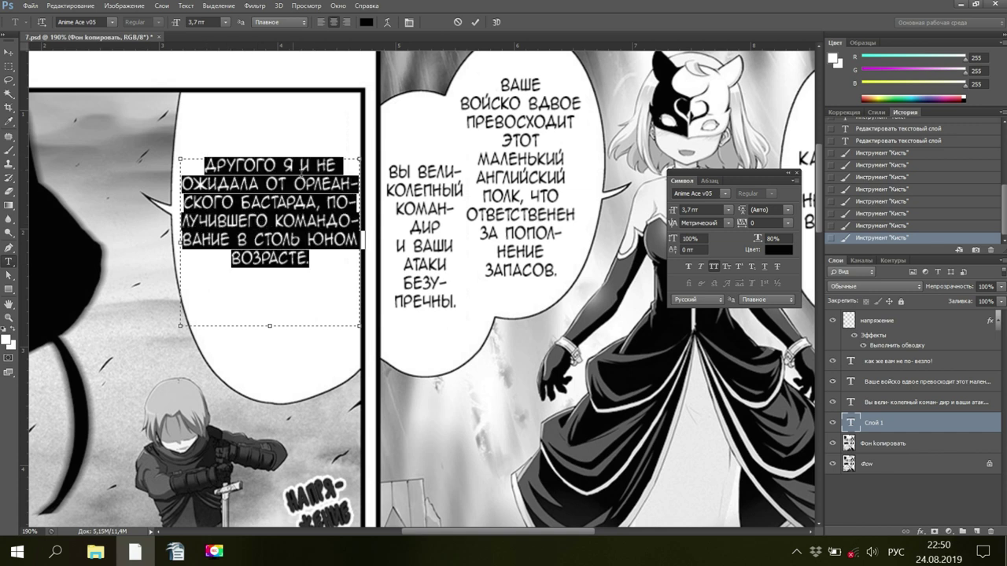
{"action": "left_click", "coordinate": [311, 165]}
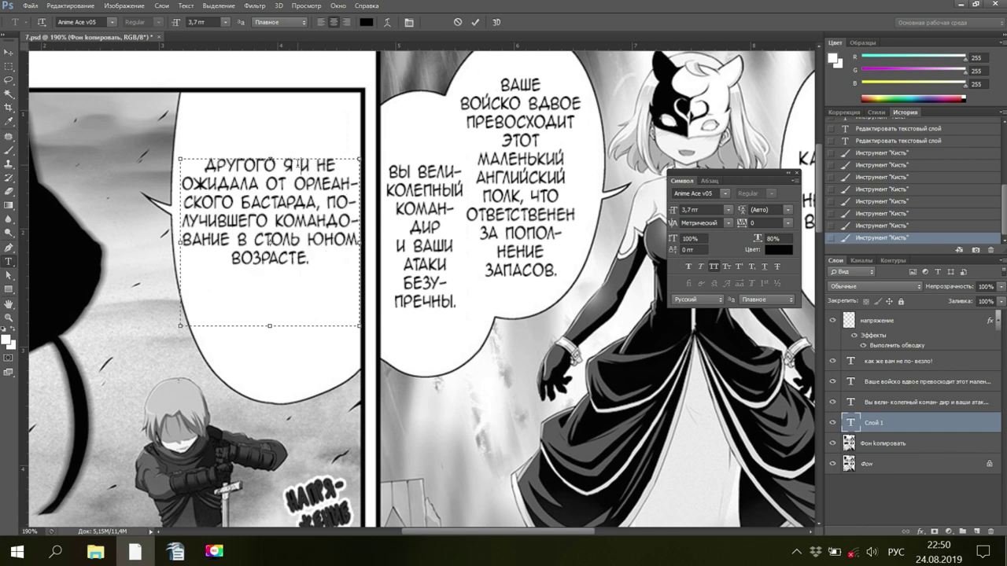
{"action": "key", "text": "Return"}
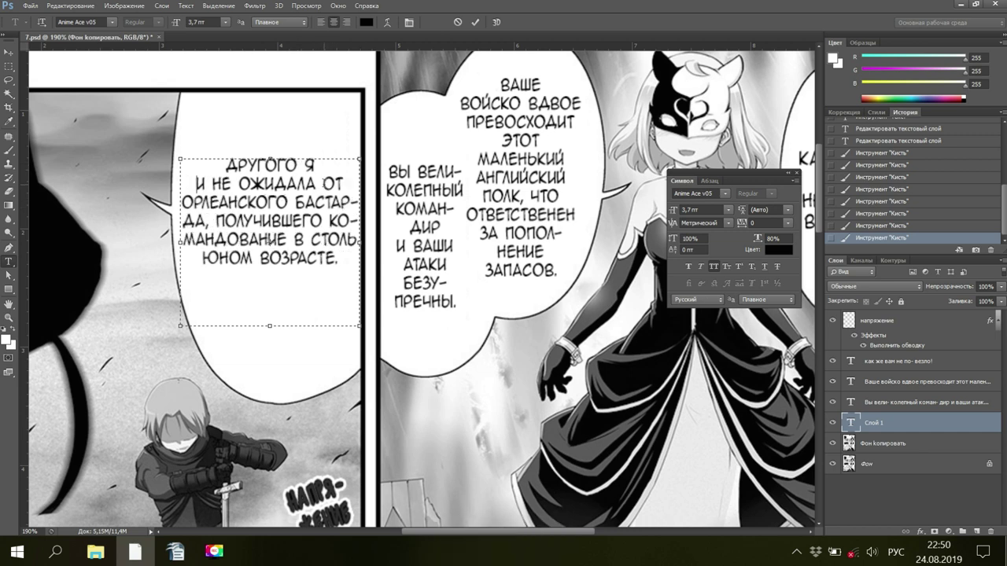
{"action": "key", "text": "Return"}
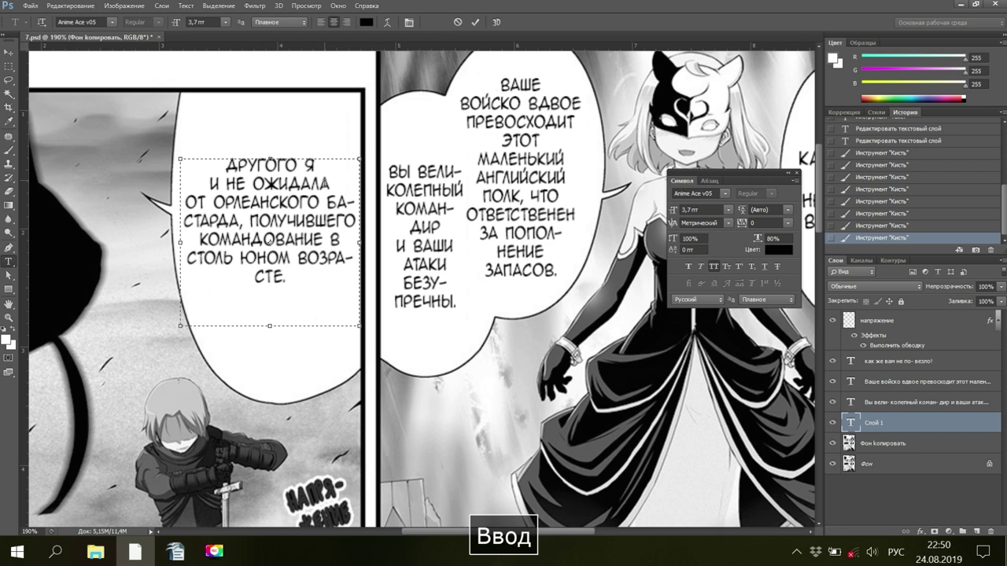
Break the rest of the sentence into the lines "от Орлеанского", "бастарда,", "получившего", "командование", "в столь юном" and "возрасте."
{"action": "left_click", "coordinate": [328, 202]}
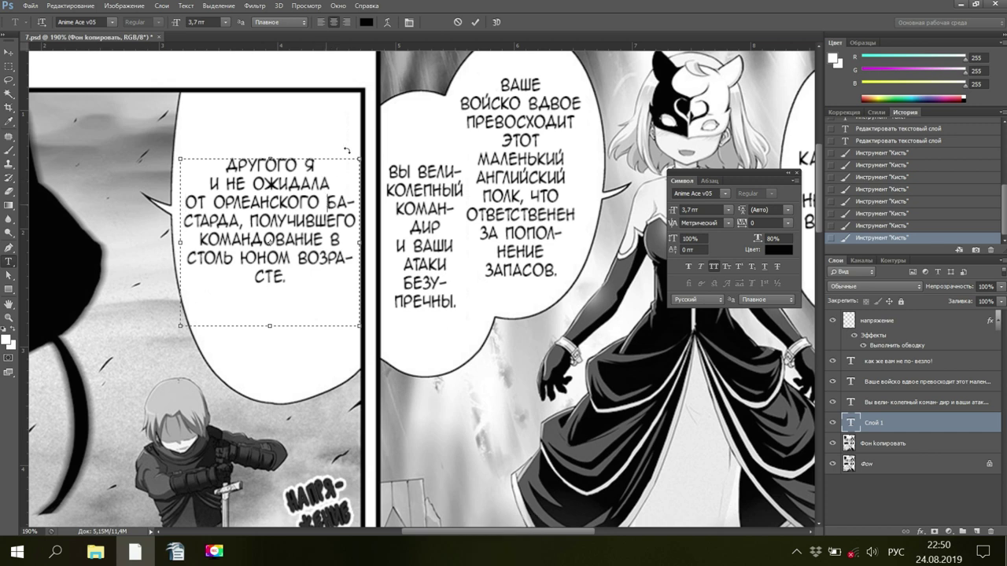
{"action": "key", "text": "BackSpace"}
{"action": "key", "text": "Return"}
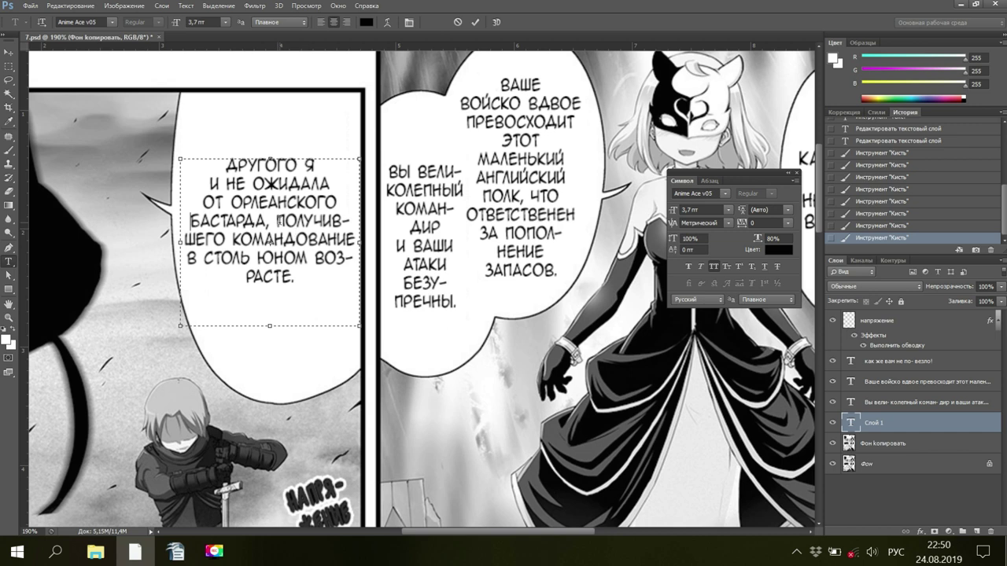
{"action": "key", "text": "BackSpace"}
{"action": "key", "text": "Return"}
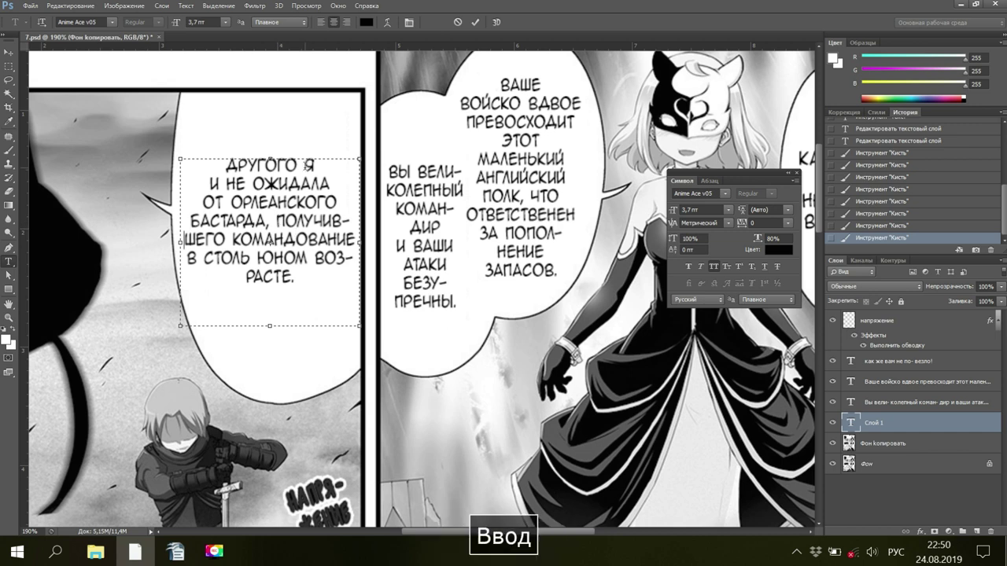
{"action": "left_click", "coordinate": [297, 241]}
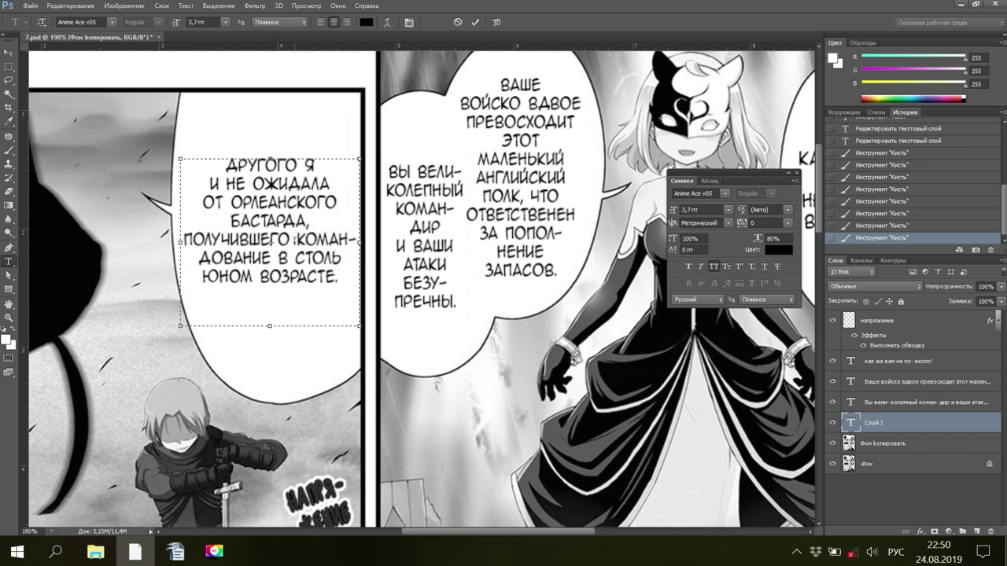
{"action": "key", "text": "Return"}
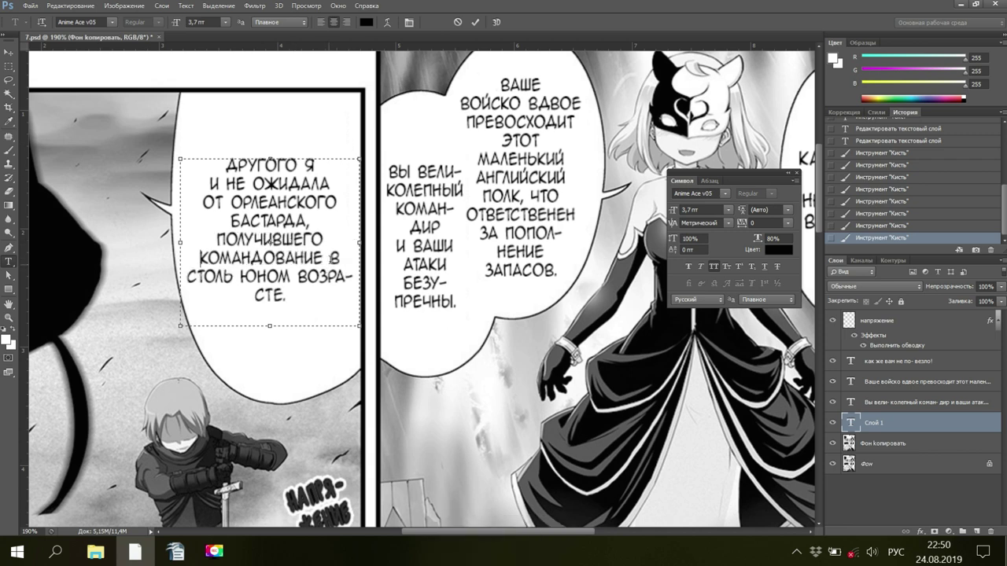
{"action": "key", "text": "Return"}
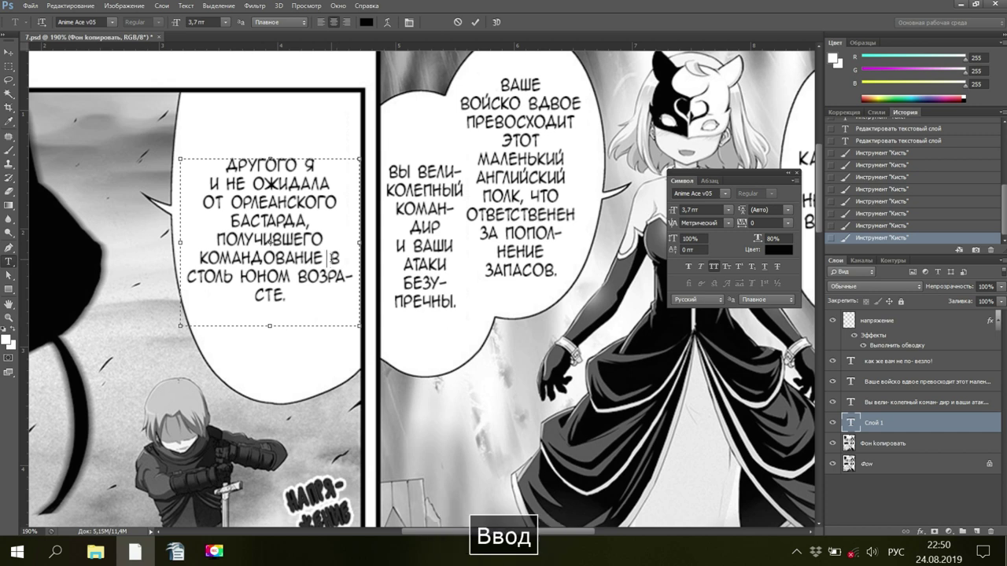
{"action": "left_click", "coordinate": [307, 277]}
{"action": "key", "text": "Return"}
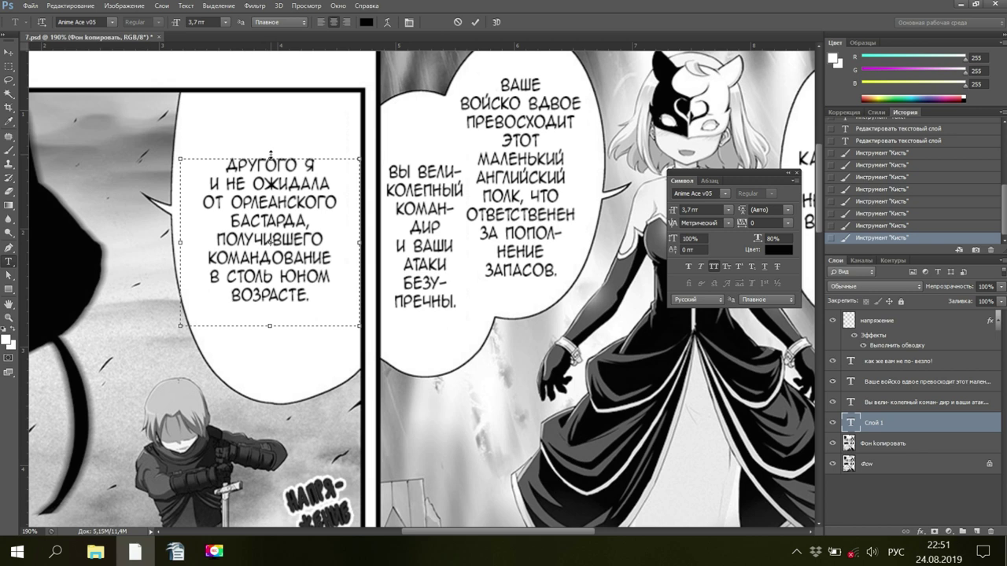
Lower the text box's upper edge slightly and set the font size of all its text to 4 pt
{"action": "left_click_drag", "start_coordinate": [270, 158], "coordinate": [270, 164]}
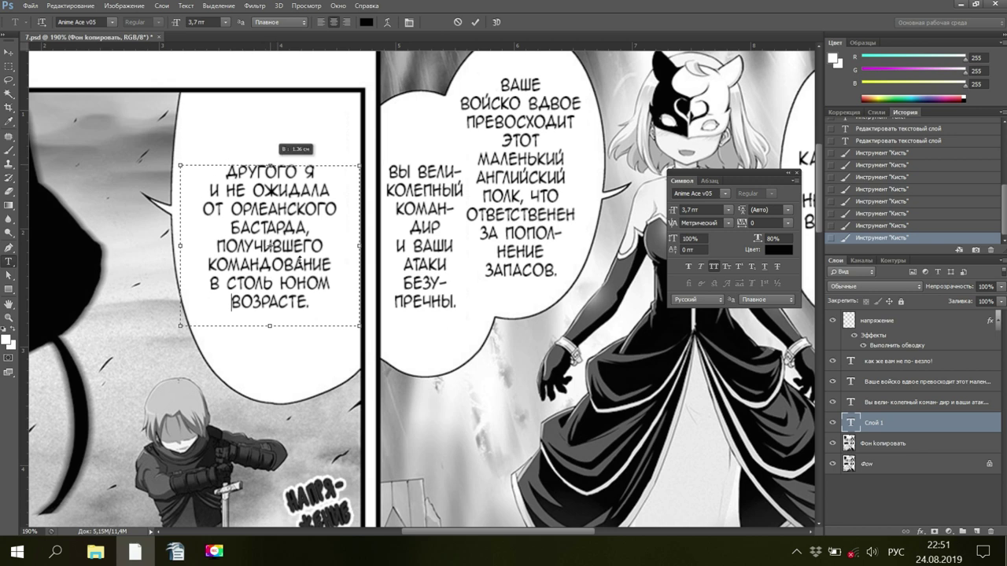
{"action": "left_click_drag", "start_coordinate": [315, 307], "coordinate": [231, 209]}
{"action": "left_click", "coordinate": [186, 159], "text": "shift"}
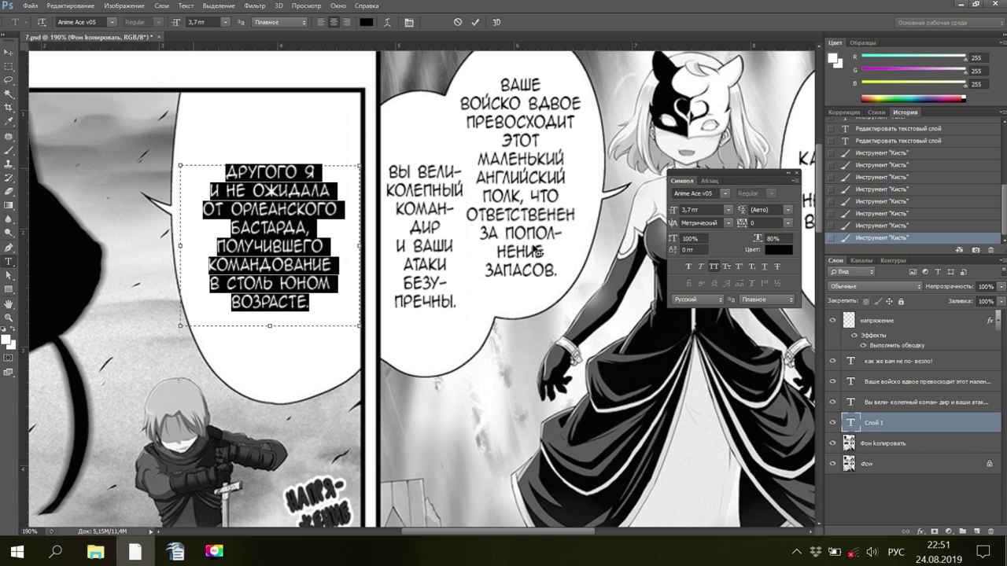
{"action": "left_click", "coordinate": [706, 210]}
{"action": "type", "text": "4"}
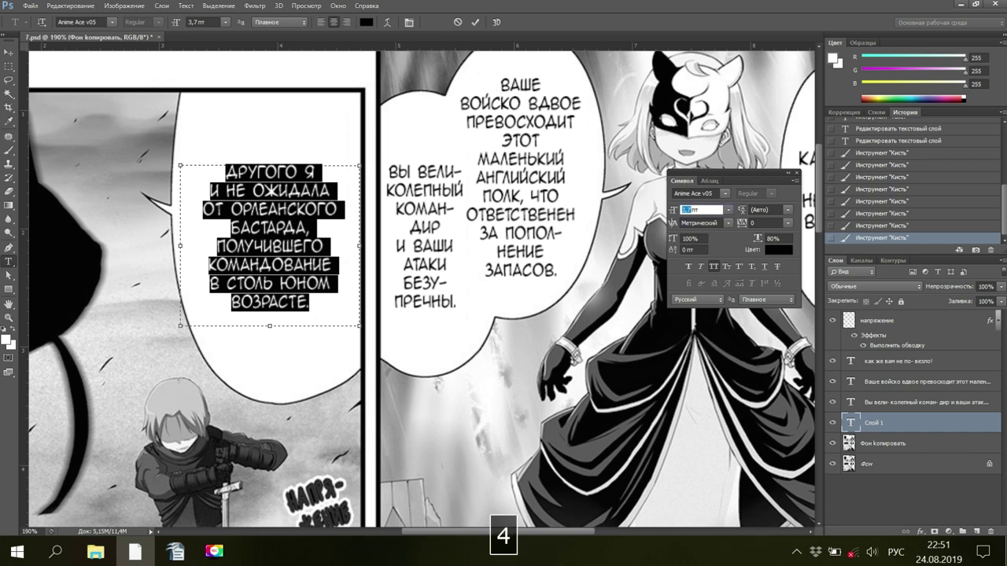
{"action": "key", "text": "Return"}
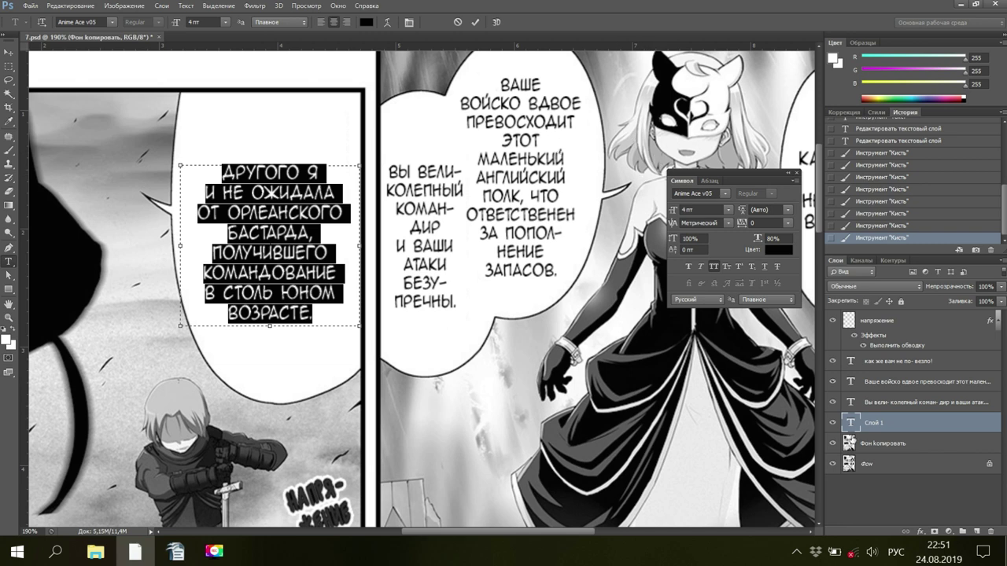
Commit the text, make the layer "Фон копировать" active and save 7.psd
{"action": "left_click", "coordinate": [852, 442]}
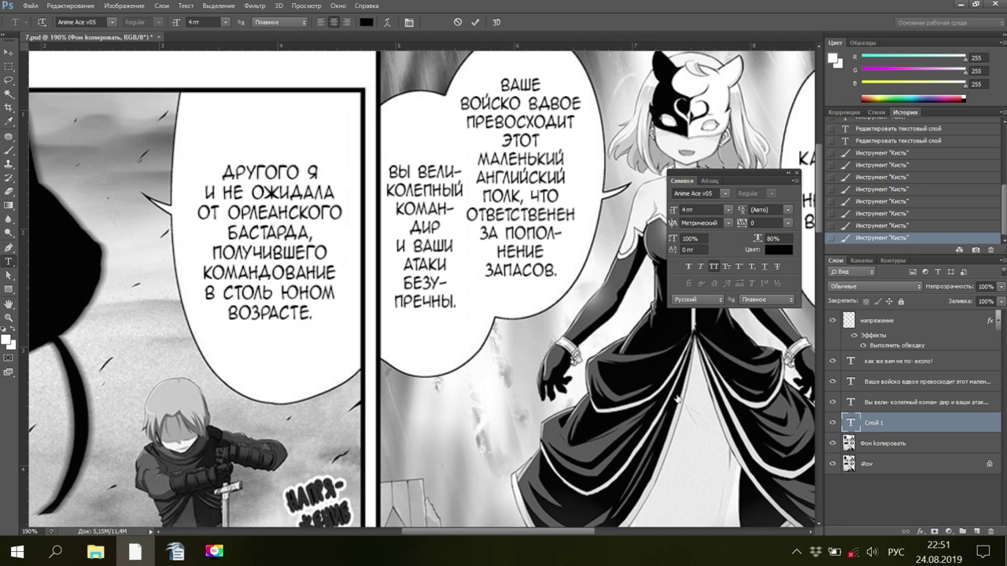
{"action": "left_click", "coordinate": [27, 11]}
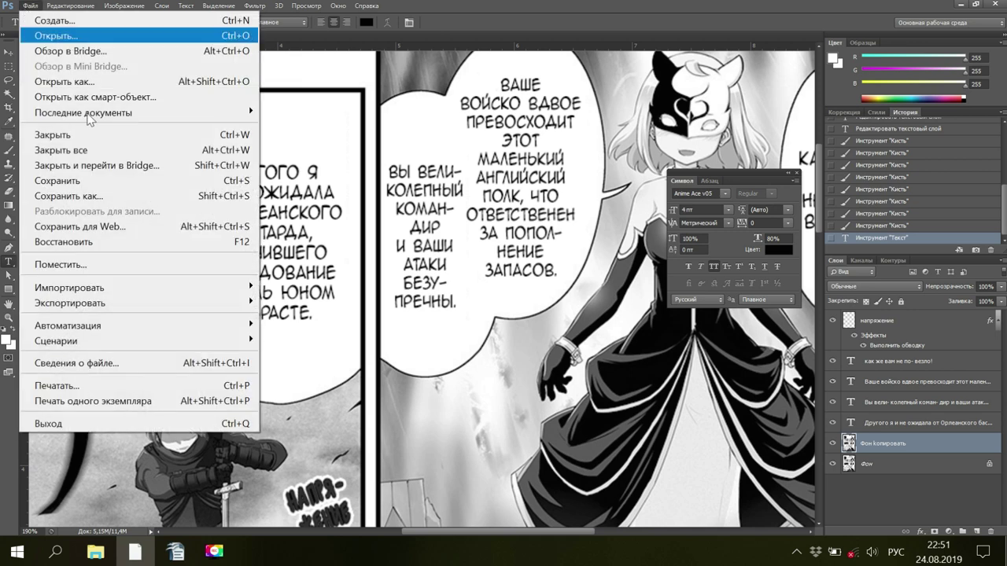
{"action": "left_click", "coordinate": [101, 174]}
In OpenOffice Writer's "Тарт 5 перевод.odt", copy the line "кх..." and return to Photoshop
{"action": "mouse_move", "coordinate": [176, 550]}
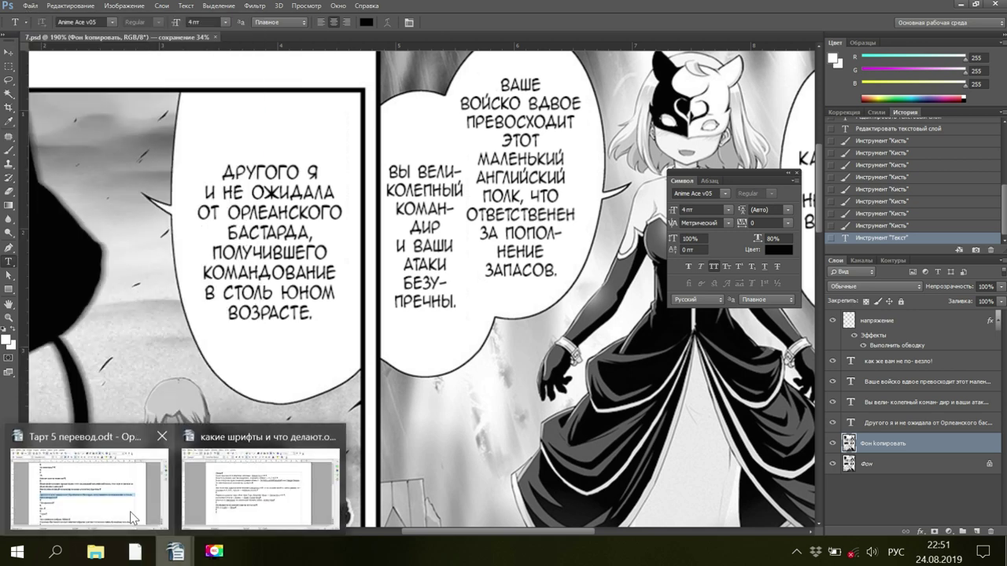
{"action": "left_click", "coordinate": [87, 511]}
{"action": "scroll", "coordinate": [252, 414], "scroll_direction": "down", "scroll_amount": 1}
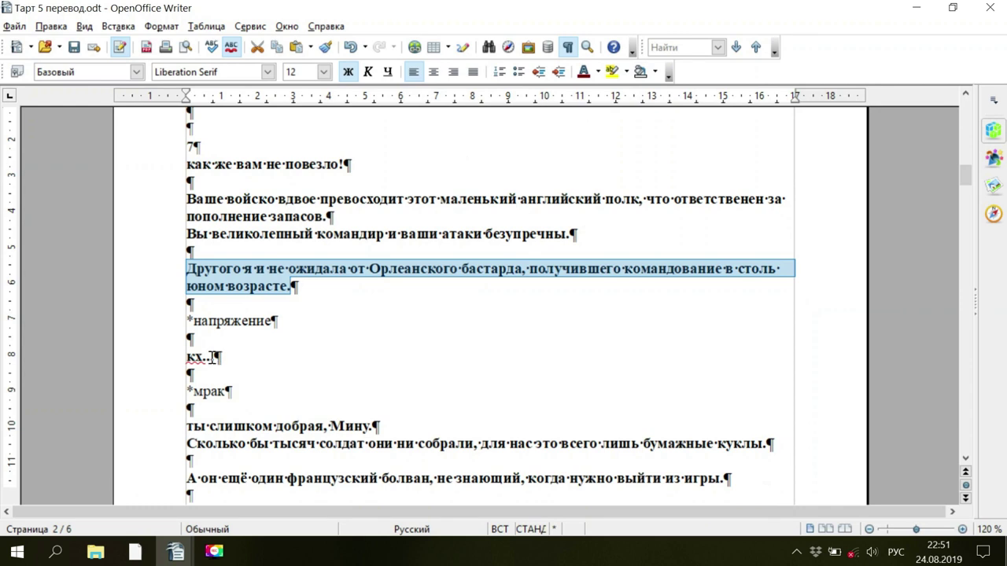
{"action": "left_click_drag", "start_coordinate": [214, 357], "coordinate": [177, 357]}
{"action": "right_click", "coordinate": [199, 357]}
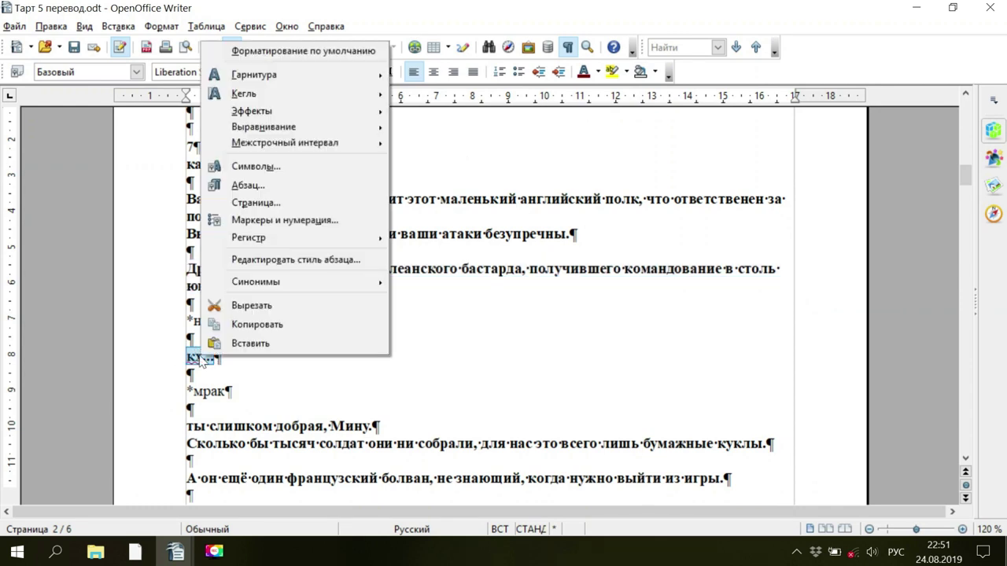
{"action": "left_click", "coordinate": [228, 326]}
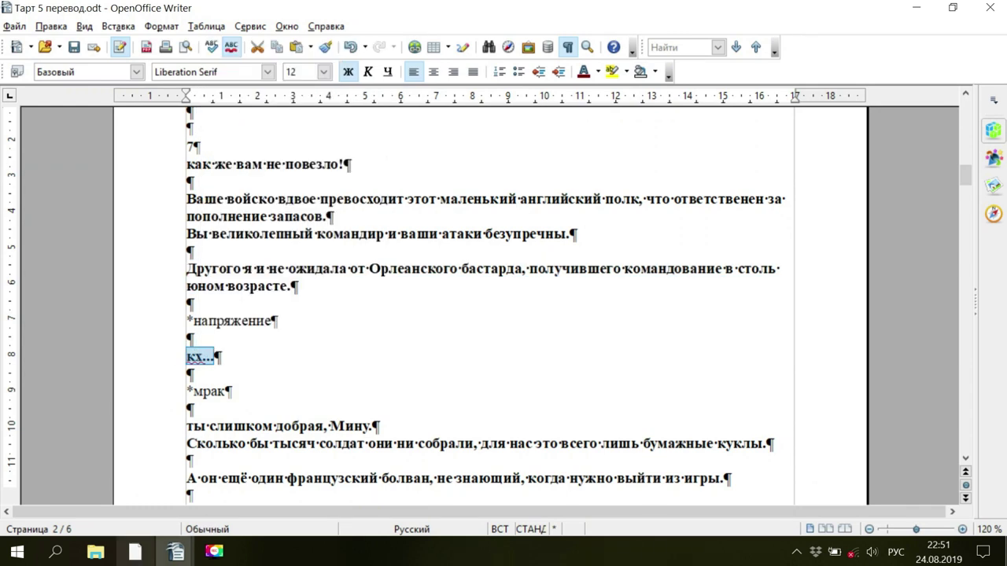
{"action": "left_click", "coordinate": [139, 556]}
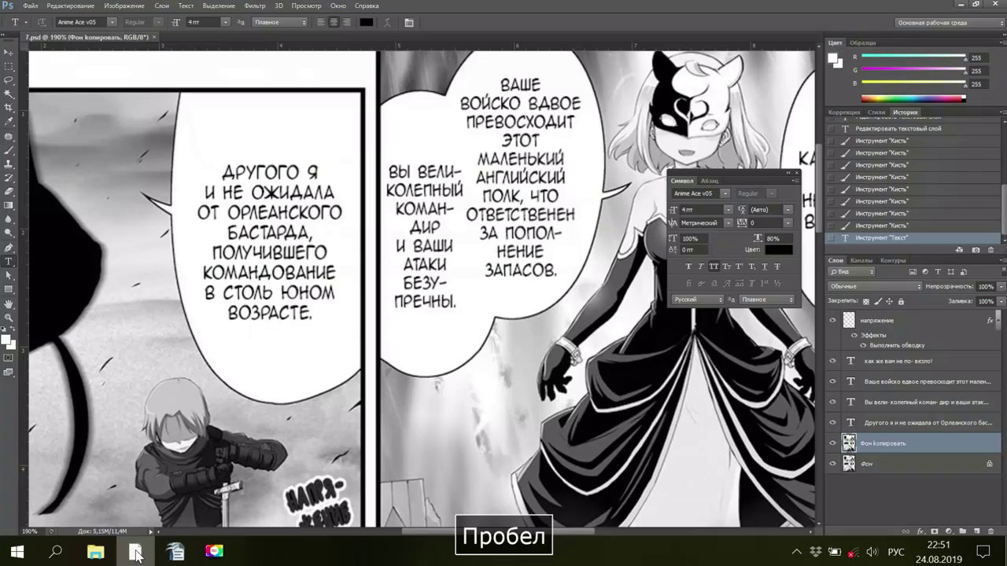
Paint over the Japanese text in the small bubble beside the frowning man's face with a 40-pixel brush in white sampled from the page margin
{"action": "left_click", "coordinate": [31, 532]}
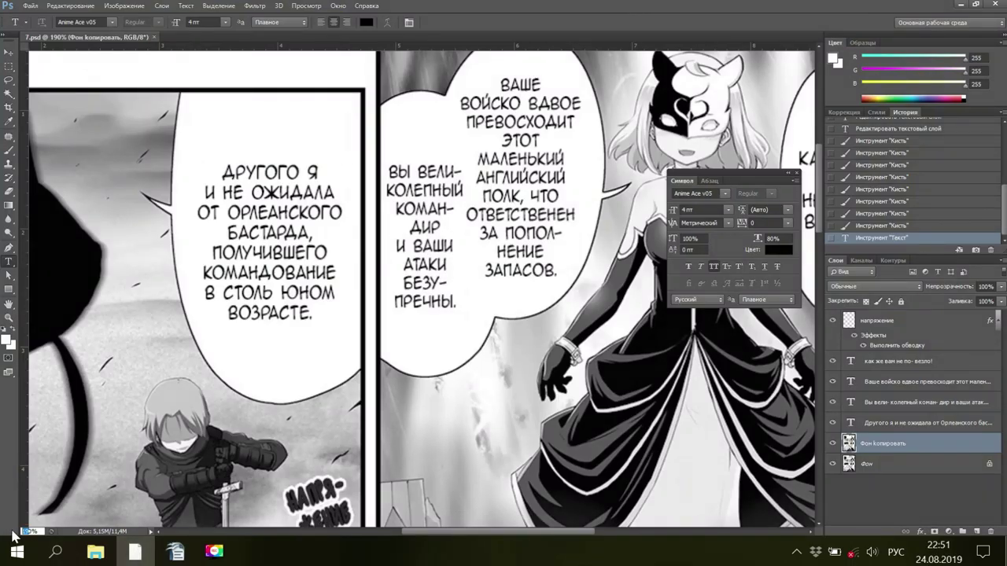
{"action": "type", "text": "90"}
{"action": "key", "text": "Return"}
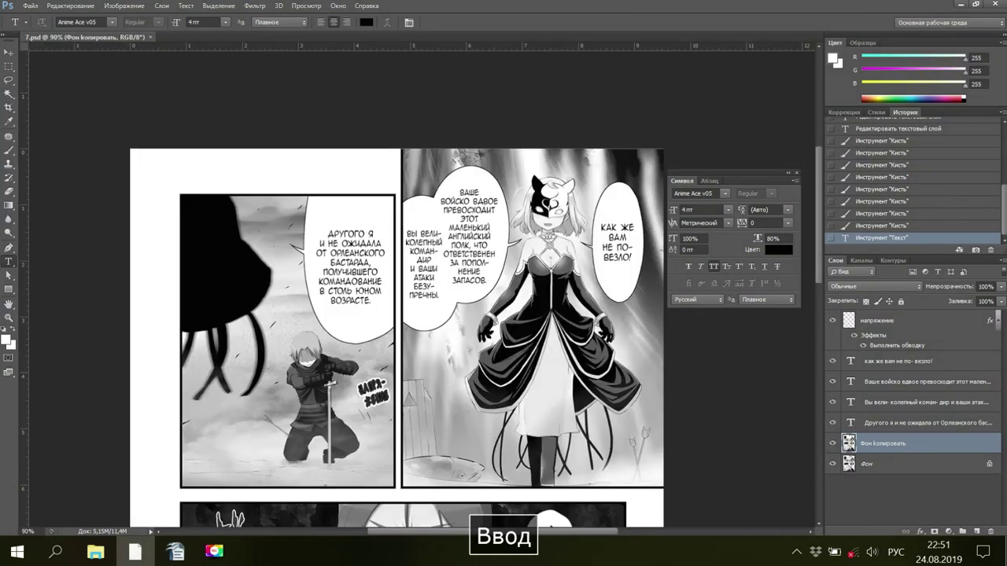
{"action": "scroll", "coordinate": [678, 449], "scroll_direction": "down", "scroll_amount": 5}
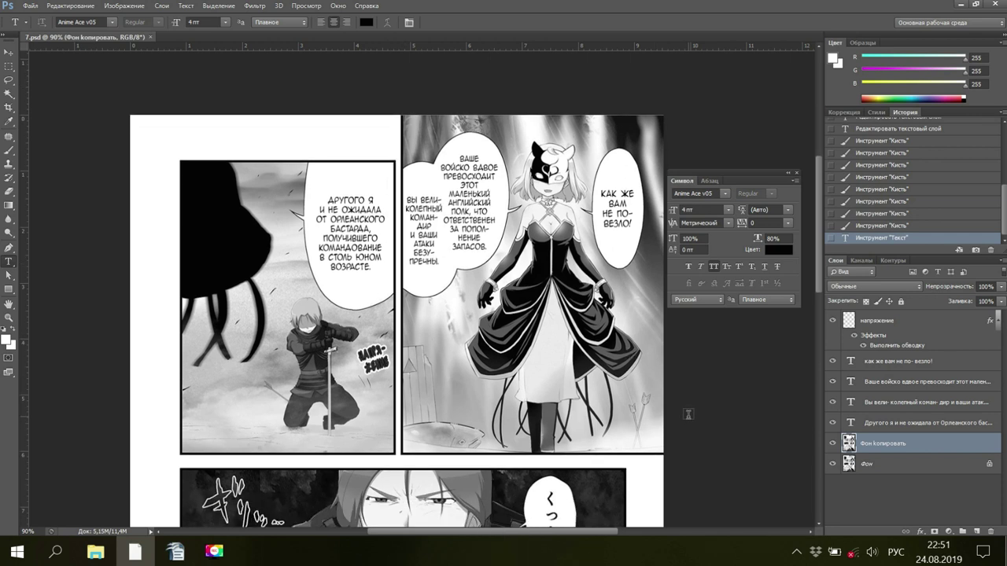
{"action": "scroll", "coordinate": [688, 414], "scroll_direction": "down", "scroll_amount": 1}
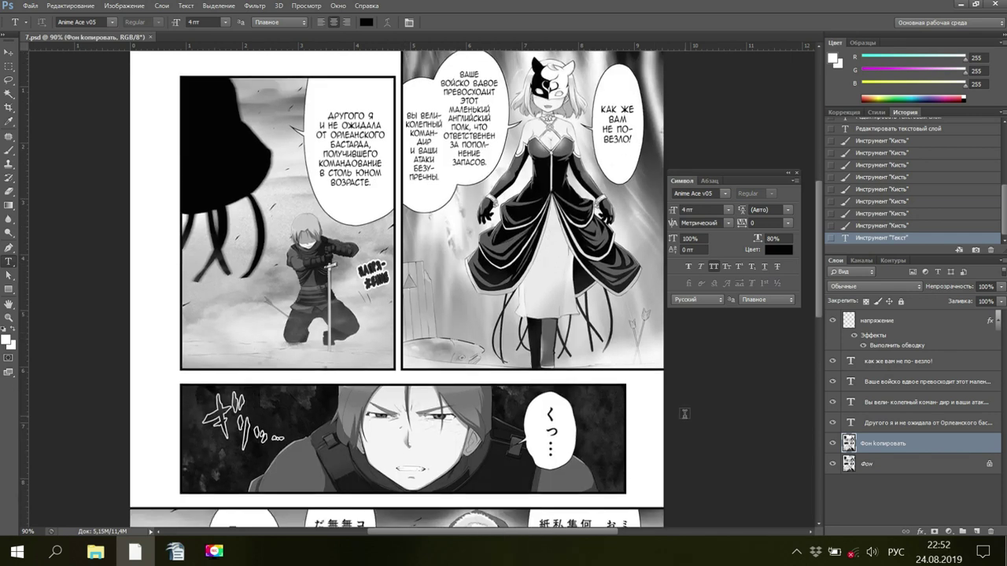
{"action": "scroll", "coordinate": [686, 414], "scroll_direction": "down", "scroll_amount": 1}
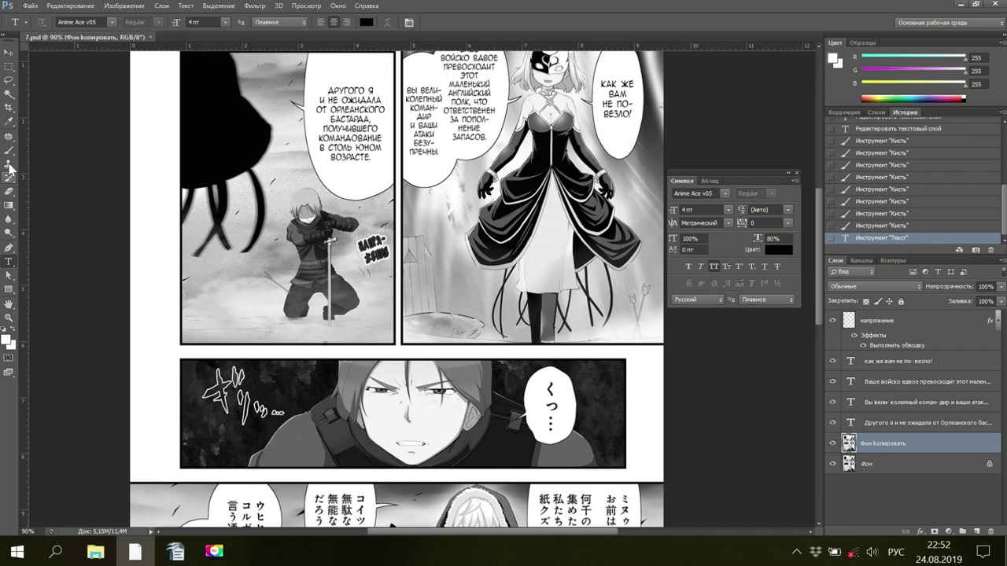
{"action": "left_click", "coordinate": [8, 124]}
{"action": "left_click", "coordinate": [146, 306]}
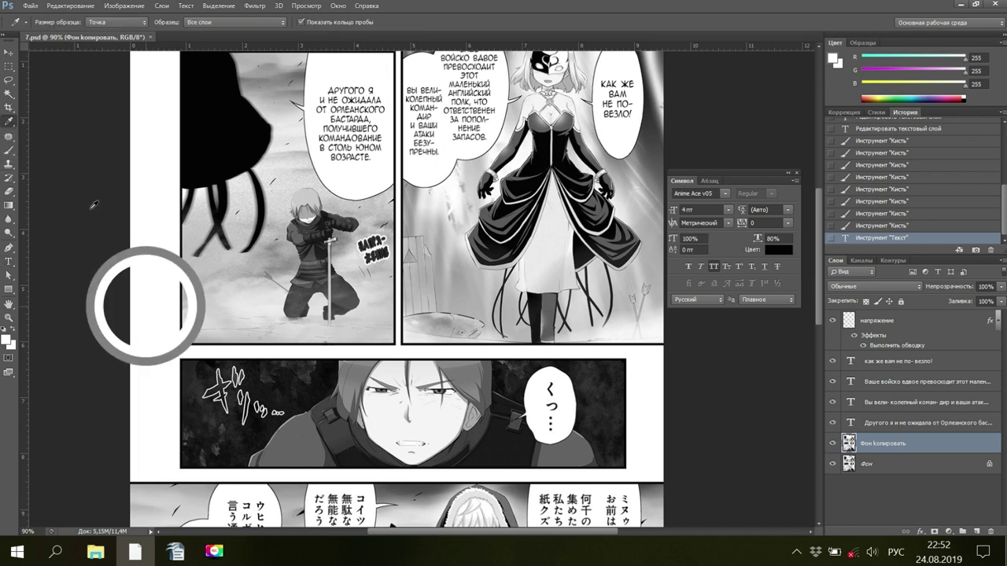
{"action": "left_click", "coordinate": [10, 150]}
{"action": "mouse_move", "coordinate": [555, 429]}
{"action": "left_mouse_down"}
{"action": "mouse_move", "coordinate": [551, 389]}
{"action": "mouse_move", "coordinate": [548, 424]}
{"action": "left_mouse_up"}
{"action": "left_click", "coordinate": [548, 425]}
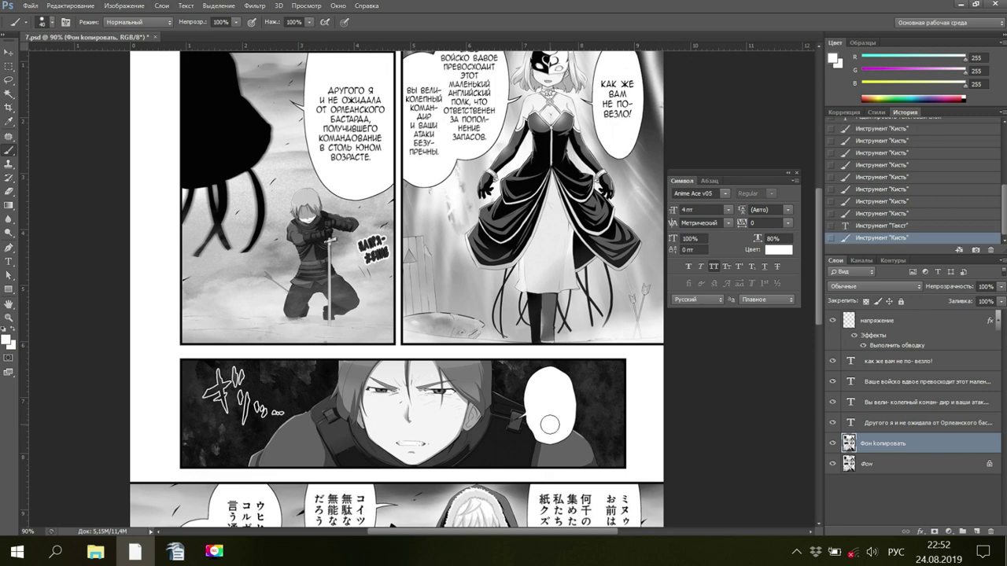
View the selected line "кх..." in OpenOffice Writer's "Тарт 5 перевод.odt" and return to Photoshop
{"action": "mouse_move", "coordinate": [175, 553]}
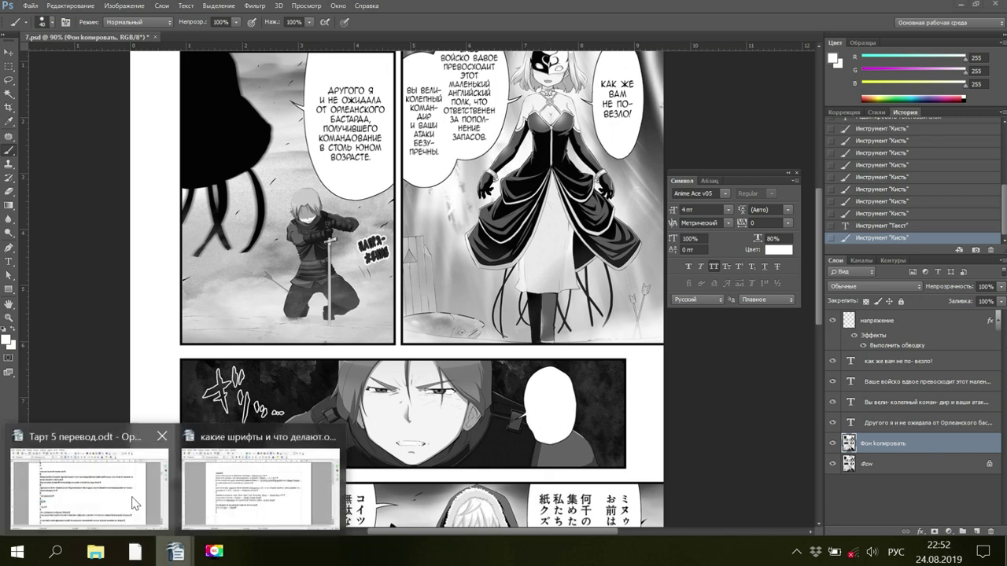
{"action": "left_click", "coordinate": [137, 484]}
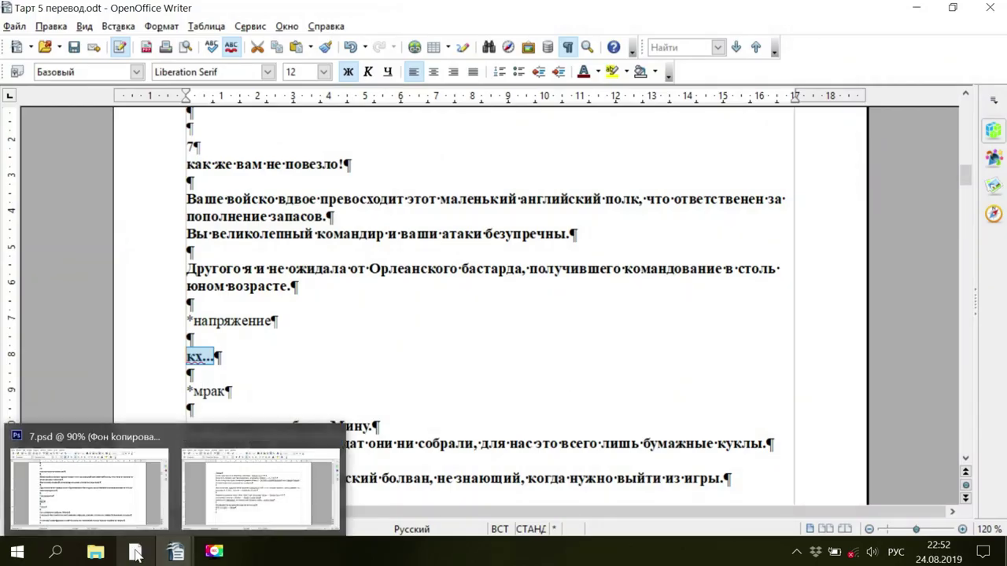
{"action": "key", "text": "space"}
{"action": "left_click", "coordinate": [195, 522]}
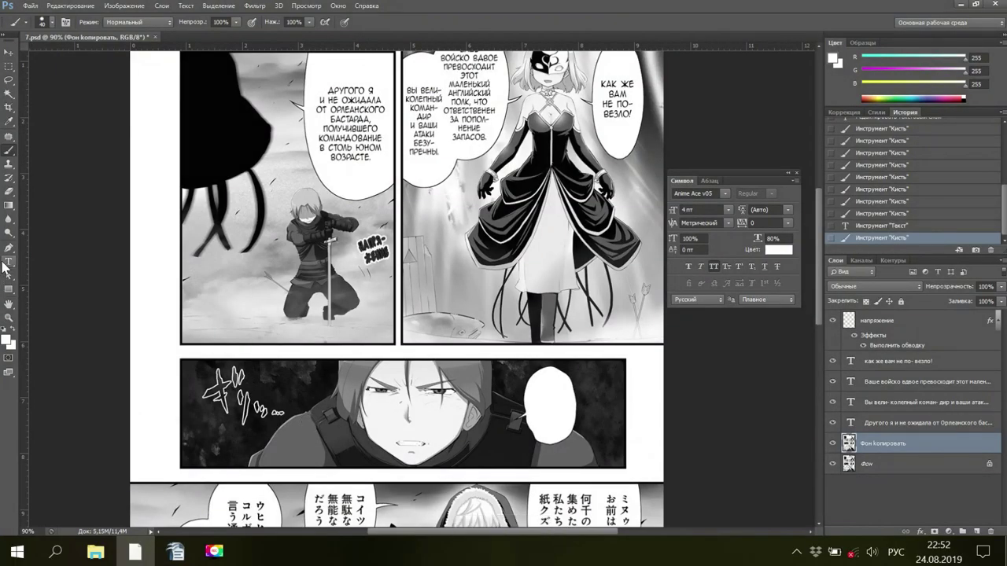
With the Type tool, set the text colour to black (000000)
{"action": "left_click", "coordinate": [9, 262]}
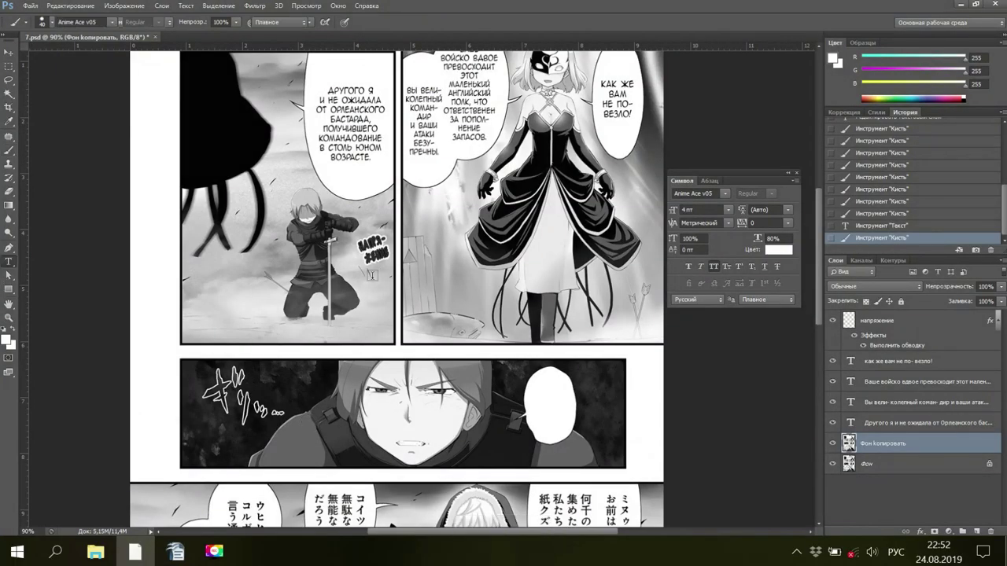
{"action": "left_click", "coordinate": [777, 250]}
{"action": "left_click", "coordinate": [602, 251]}
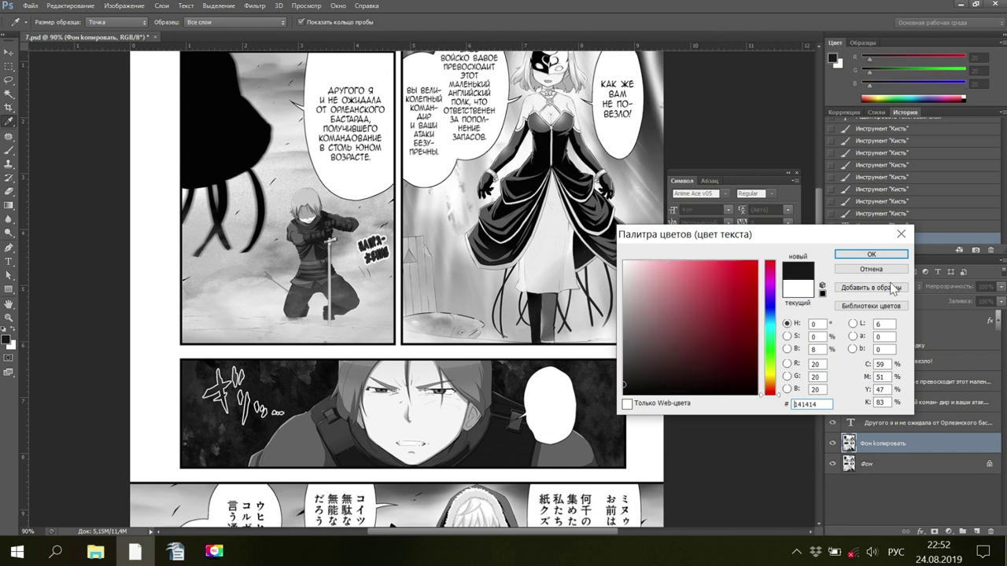
{"action": "left_click_drag", "start_coordinate": [623, 384], "coordinate": [621, 395]}
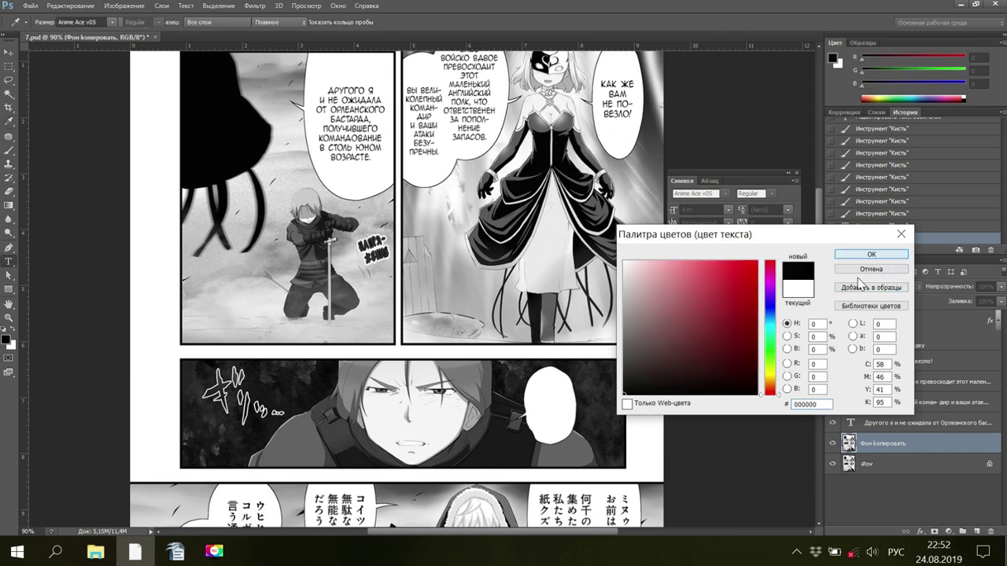
{"action": "left_click", "coordinate": [871, 254]}
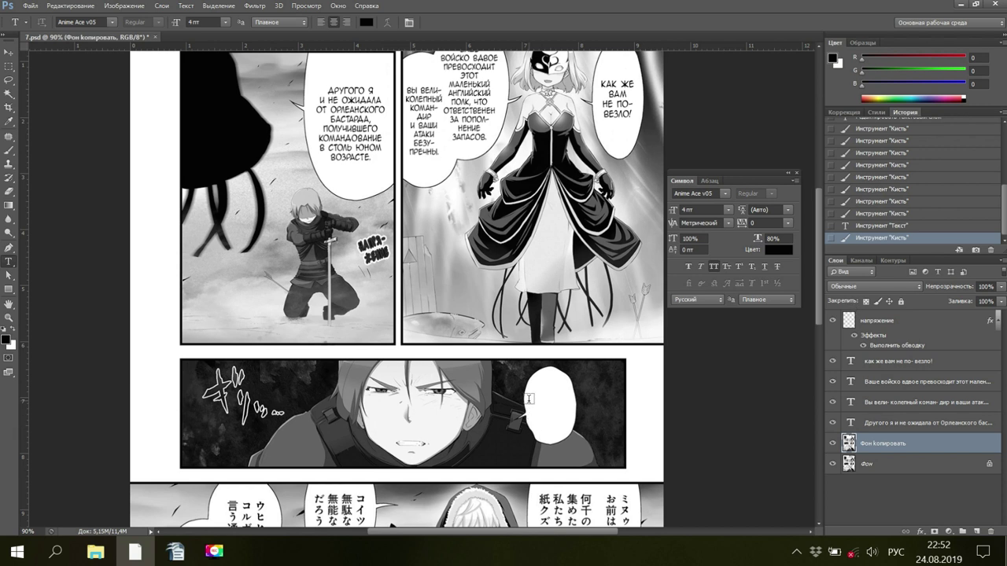
Create a text box across the small empty bubble beside the frowning man, with the font A.C.M.E at 9 pt
{"action": "left_click_drag", "start_coordinate": [530, 398], "coordinate": [572, 423]}
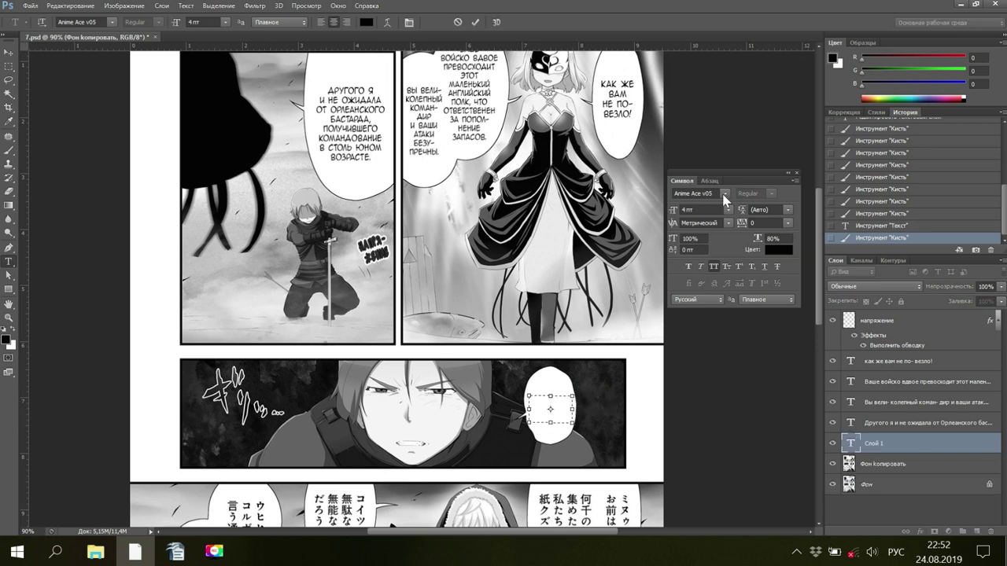
{"action": "left_click", "coordinate": [724, 194]}
{"action": "scroll", "coordinate": [734, 222], "scroll_direction": "up", "scroll_amount": 3}
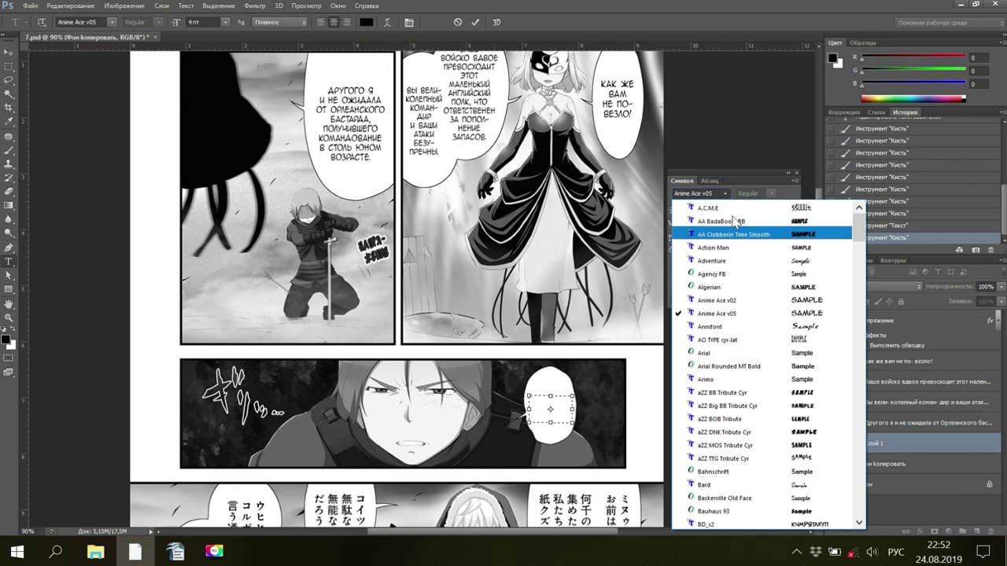
{"action": "left_click", "coordinate": [708, 208]}
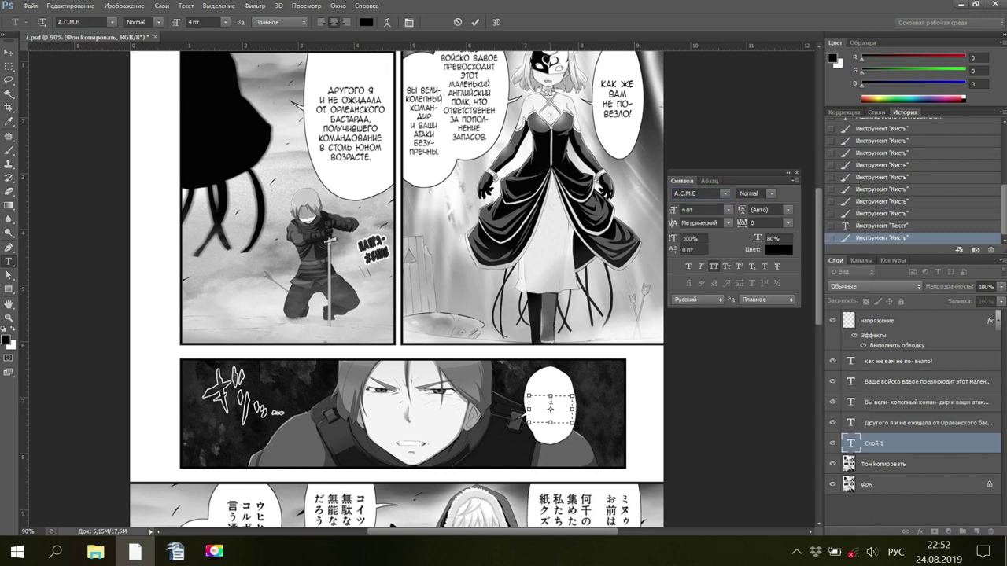
{"action": "left_click", "coordinate": [728, 210]}
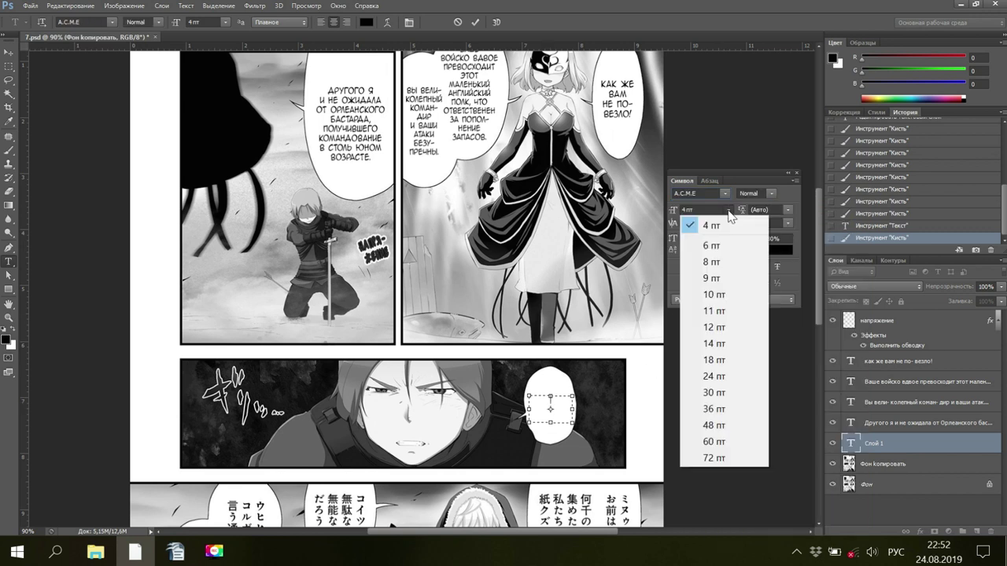
{"action": "left_click", "coordinate": [724, 278]}
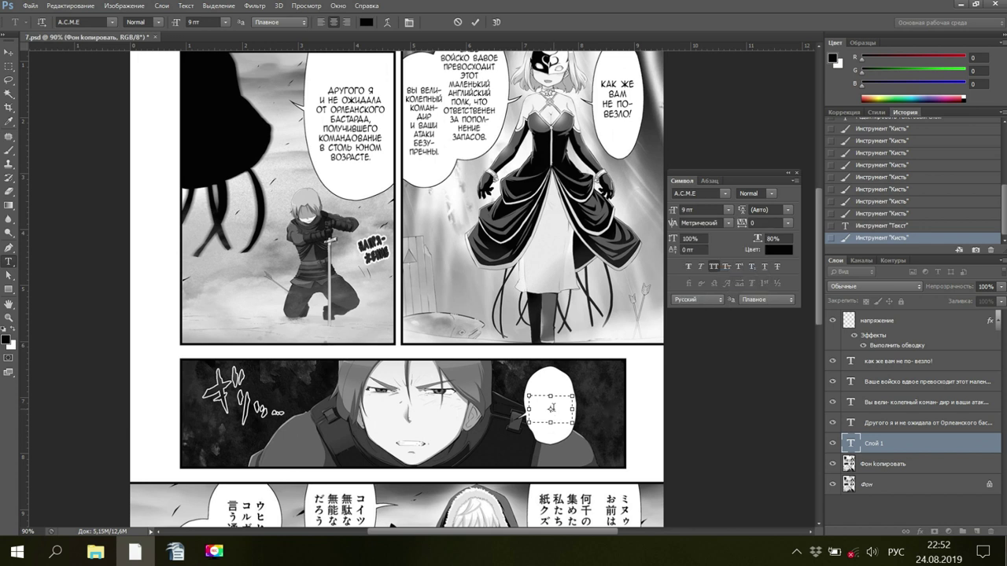
Paste "кх..." into the text box, lower its upper edge slightly and commit the text
{"action": "right_click", "coordinate": [551, 408]}
{"action": "left_click", "coordinate": [595, 200]}
{"action": "left_click_drag", "start_coordinate": [569, 413], "coordinate": [550, 393]}
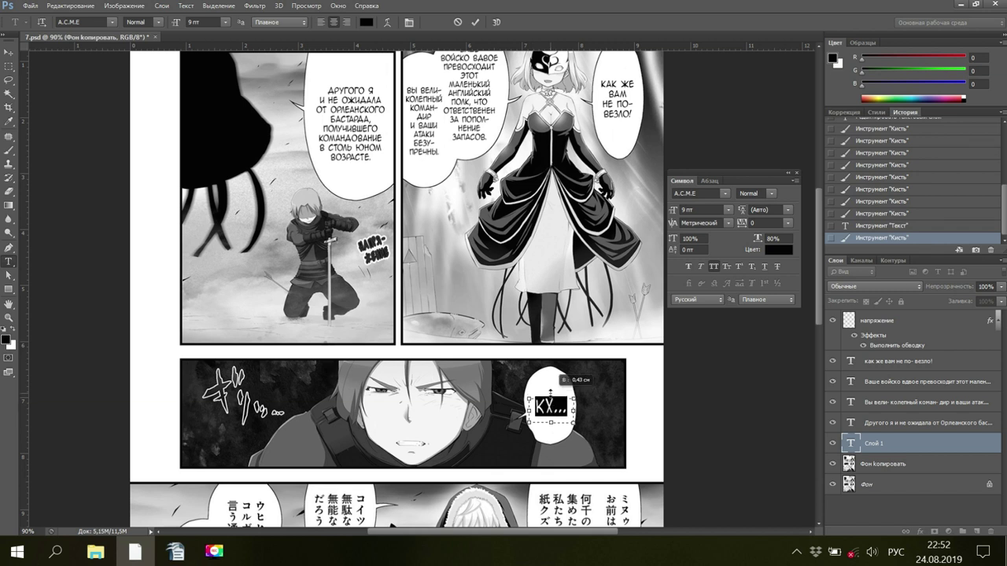
{"action": "left_click_drag", "start_coordinate": [550, 392], "coordinate": [551, 393]}
{"action": "key", "text": "ctrl+Return"}
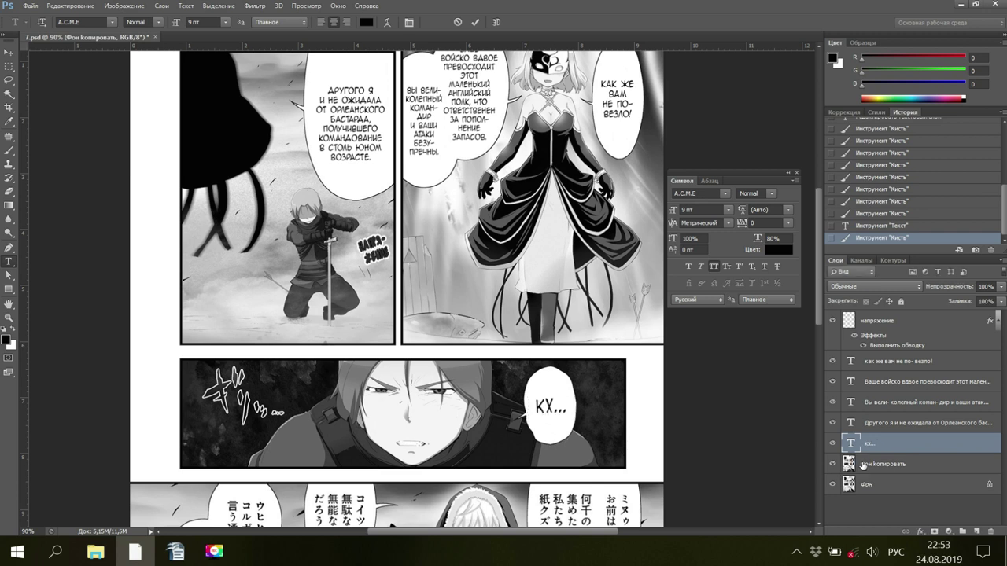
Widen the "кх..." text box slightly on both sides and commit it by making the layer "Фон копировать" active
{"action": "left_click", "coordinate": [550, 406]}
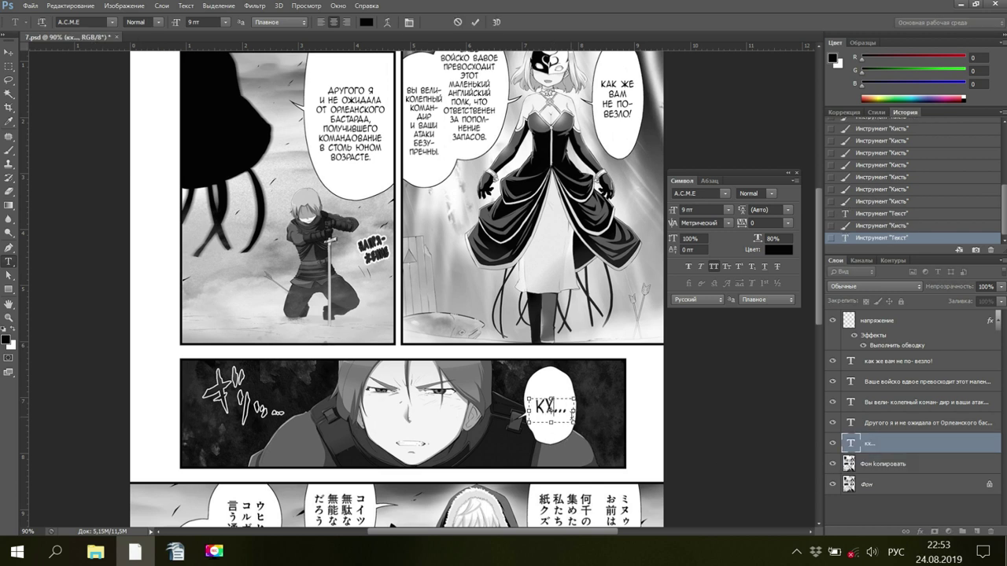
{"action": "left_click_drag", "start_coordinate": [575, 423], "coordinate": [525, 422]}
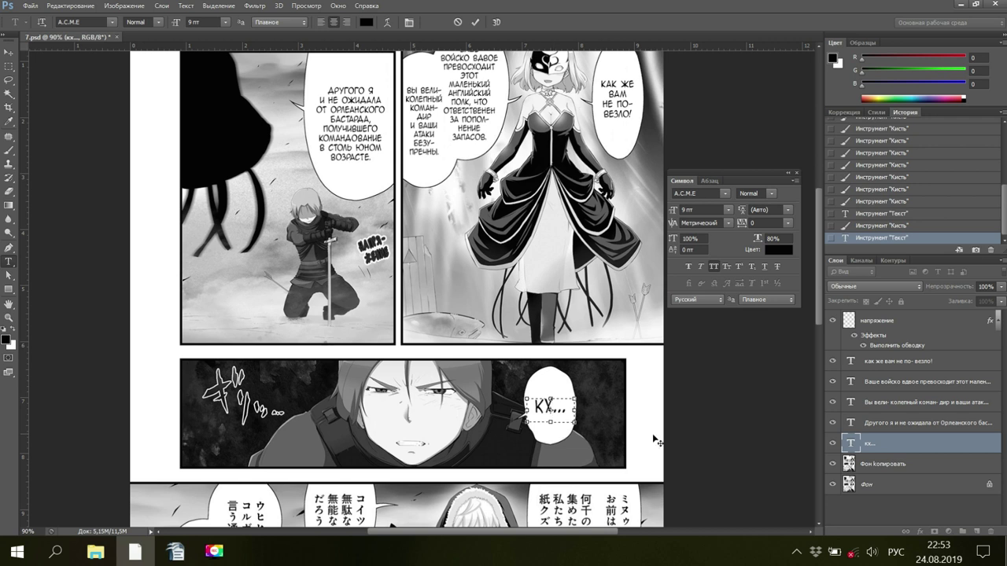
{"action": "left_click", "coordinate": [877, 464]}
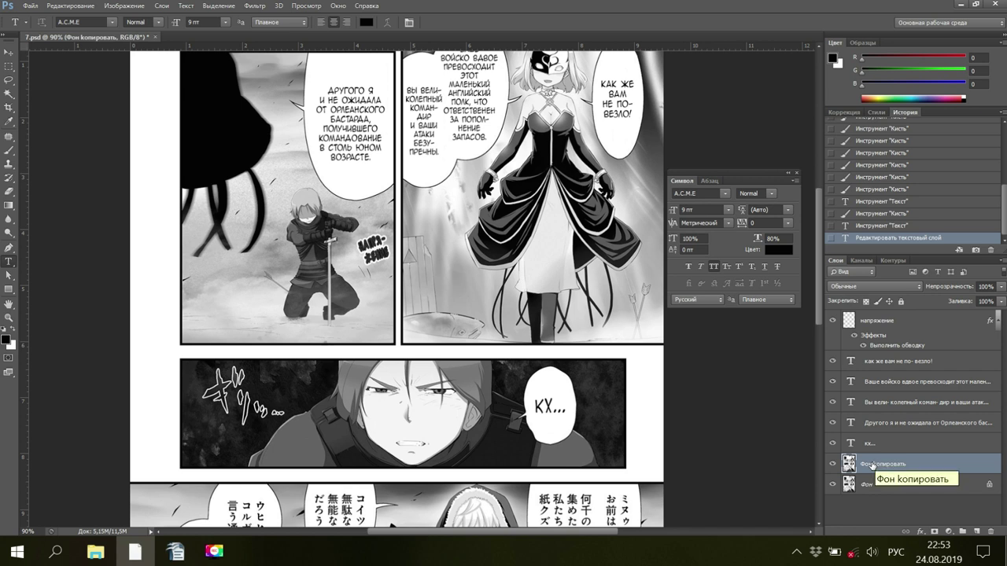
Nudge the "кх..." text within its bubble, make the layer "Фон копировать" active again and save 7.psd
{"action": "left_click", "coordinate": [550, 403]}
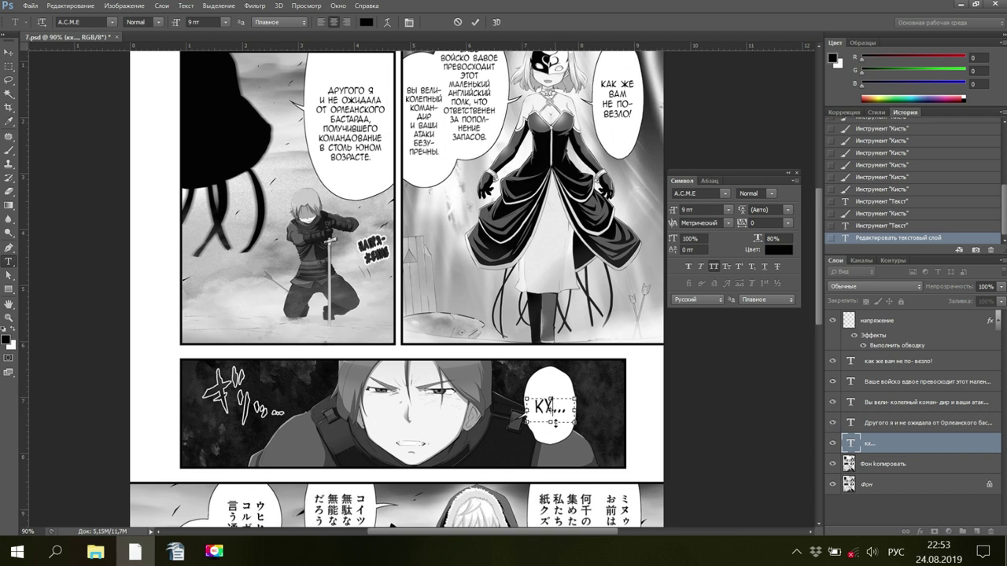
{"action": "left_click_drag", "start_coordinate": [551, 409], "coordinate": [553, 411]}
{"action": "left_click", "coordinate": [857, 465]}
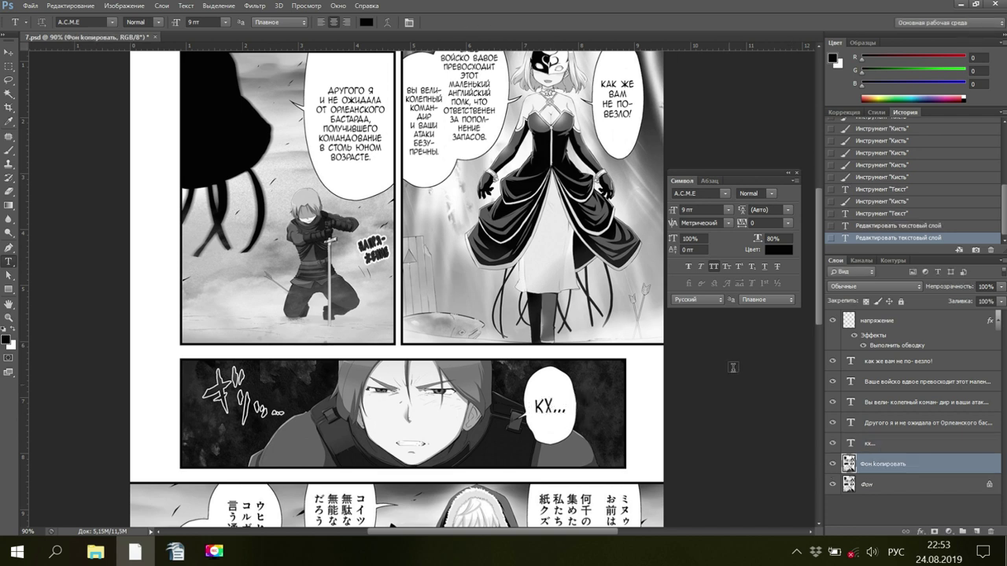
{"action": "left_click", "coordinate": [30, 5]}
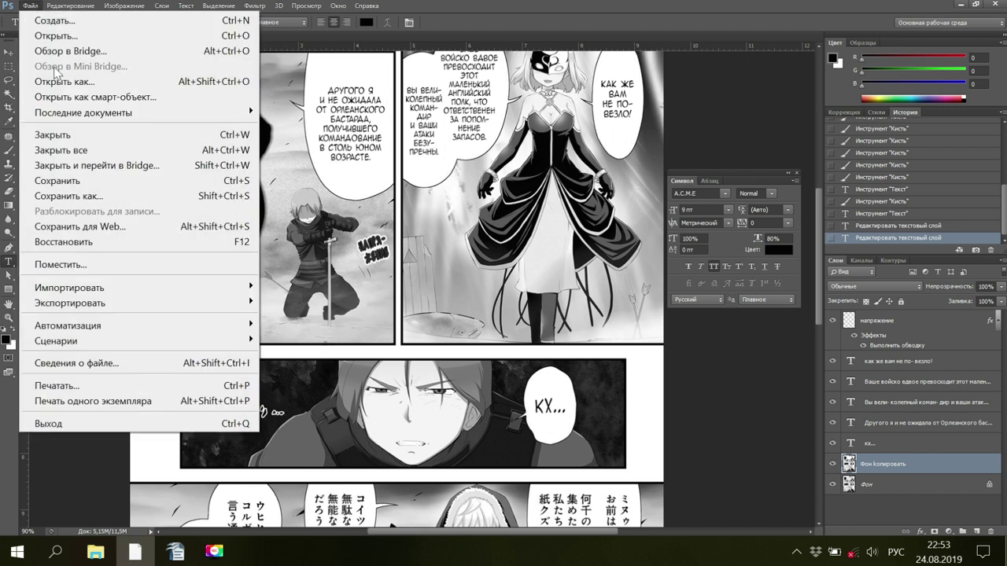
{"action": "left_click", "coordinate": [92, 183]}
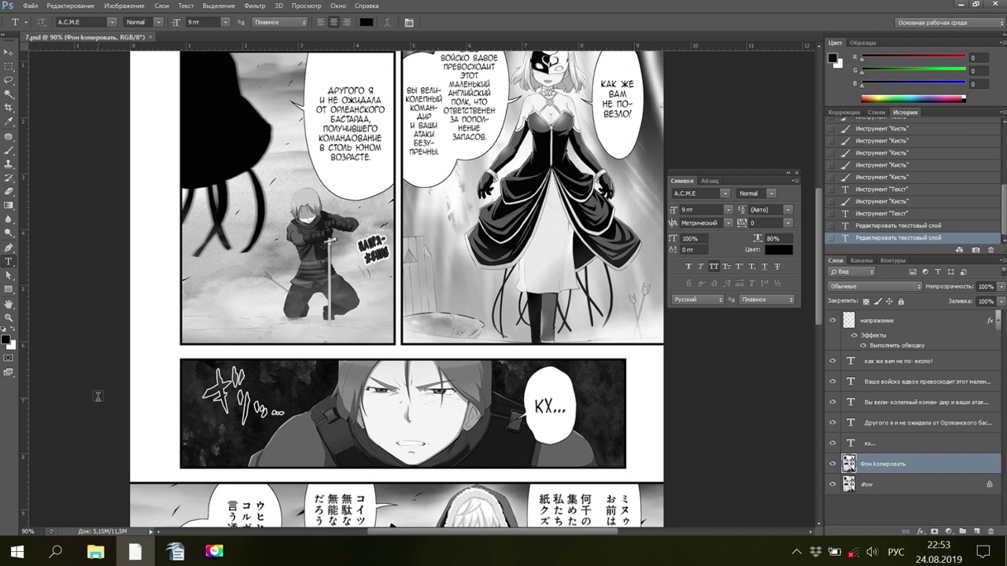
{"action": "scroll", "coordinate": [97, 397], "scroll_direction": "down", "scroll_amount": 4}
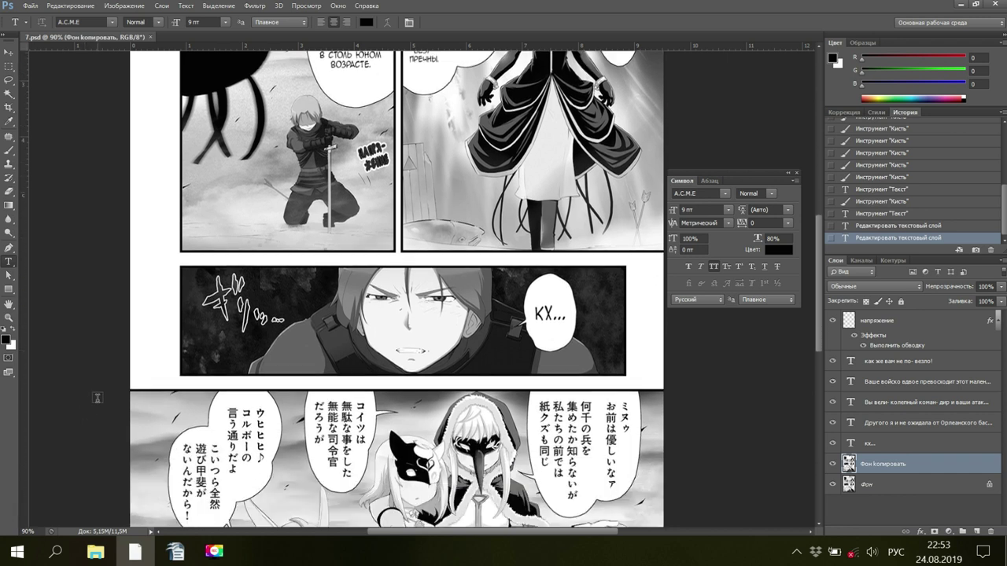
{"action": "scroll", "coordinate": [97, 397], "scroll_direction": "down", "scroll_amount": 3}
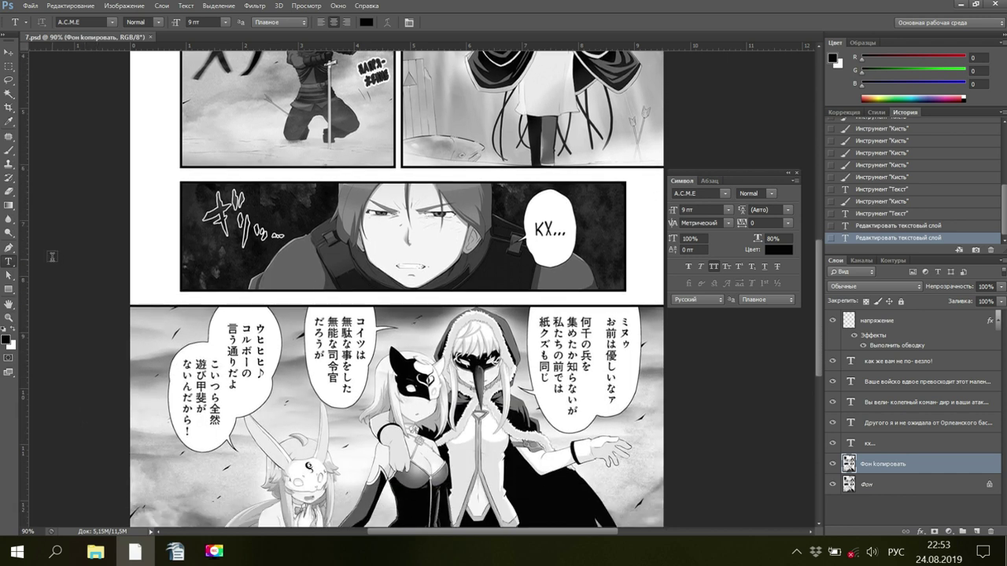
{"action": "left_click", "coordinate": [9, 149]}
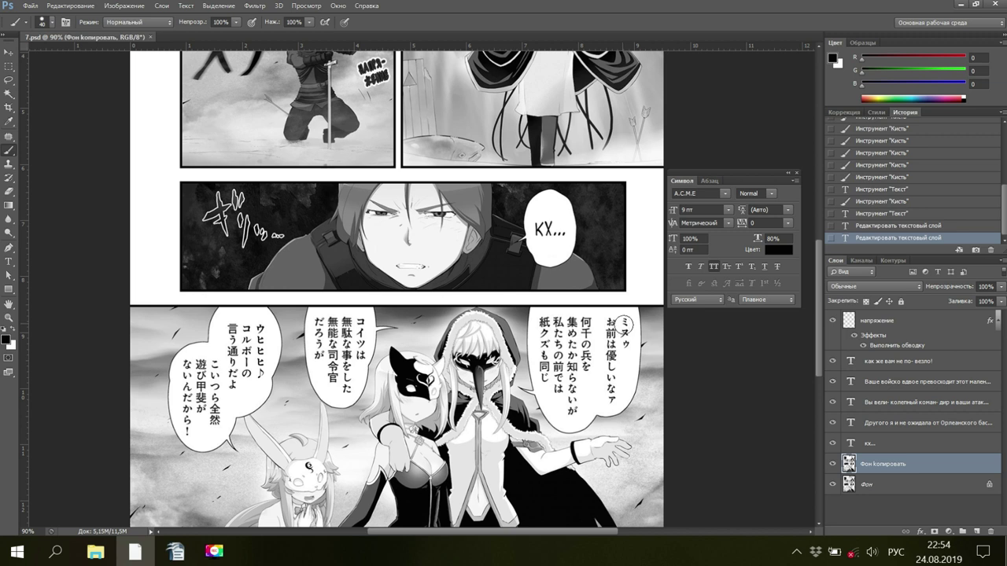
{"action": "left_click_drag", "start_coordinate": [623, 324], "coordinate": [626, 330]}
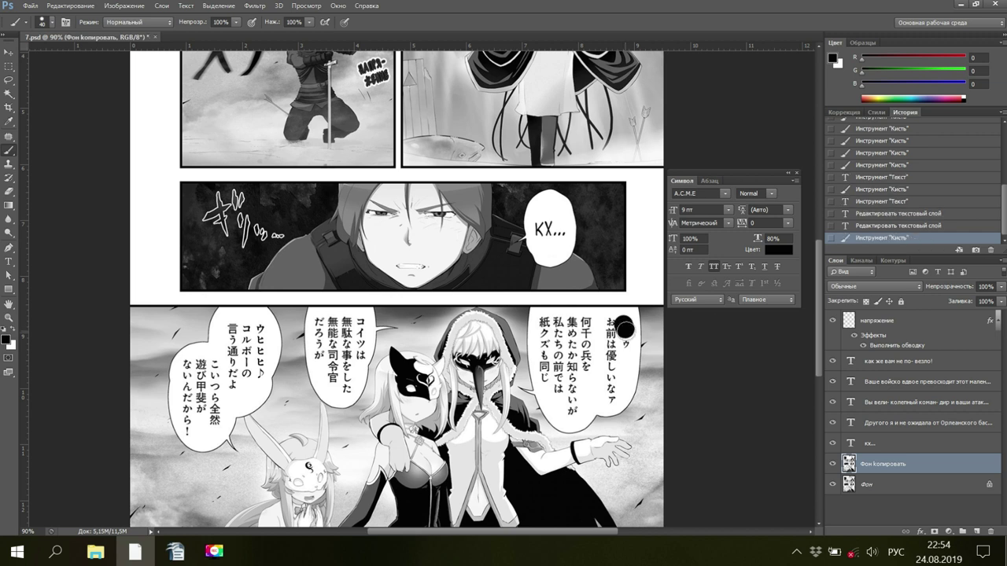
{"action": "key", "text": "ctrl+z"}
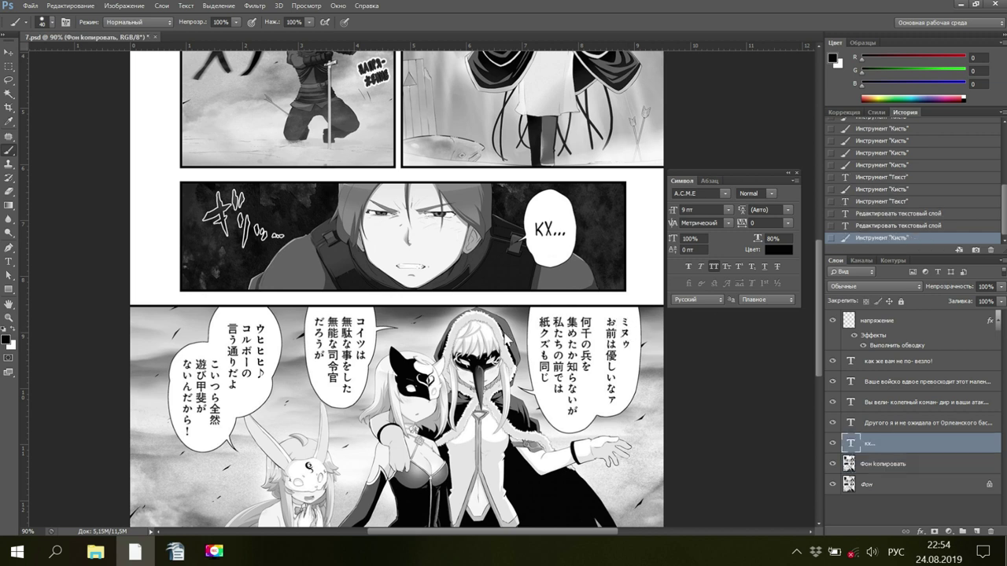
{"action": "key", "text": "alt+["}
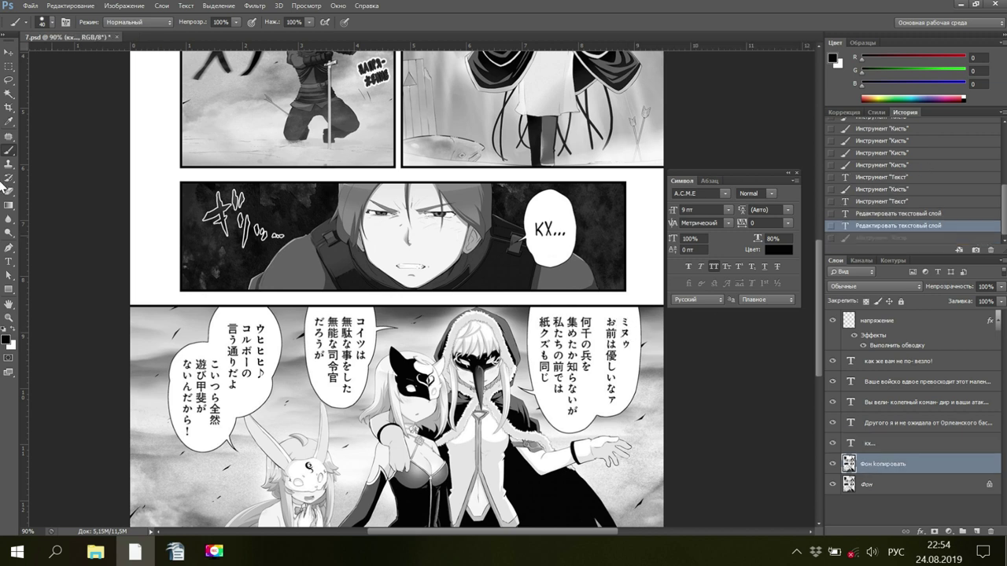
Paint over the Japanese text in the large bubble to the right of the beak-masked figure with a 40-pixel brush in white sampled from the page margin
{"action": "left_click", "coordinate": [9, 122]}
{"action": "left_click", "coordinate": [156, 249]}
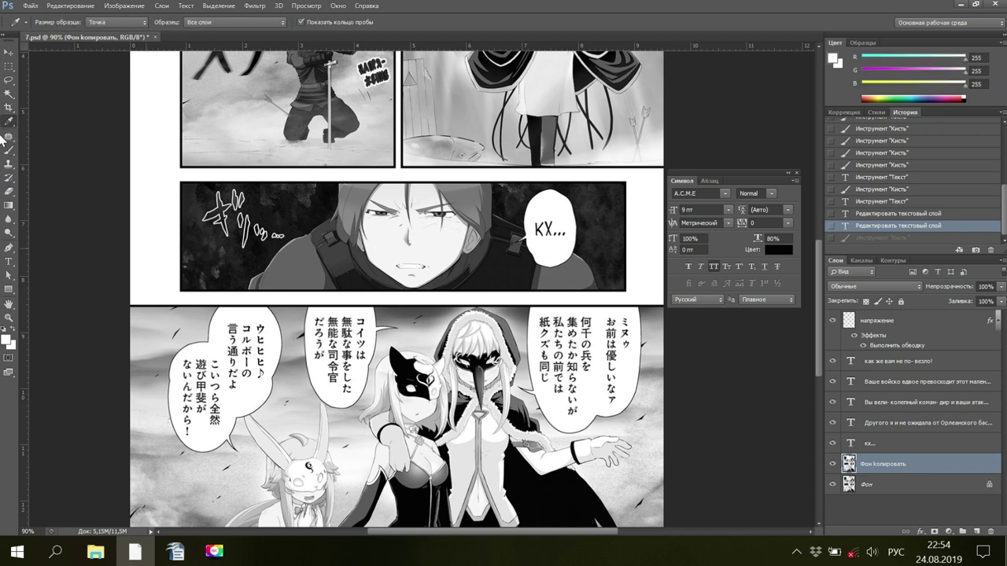
{"action": "key", "text": "b"}
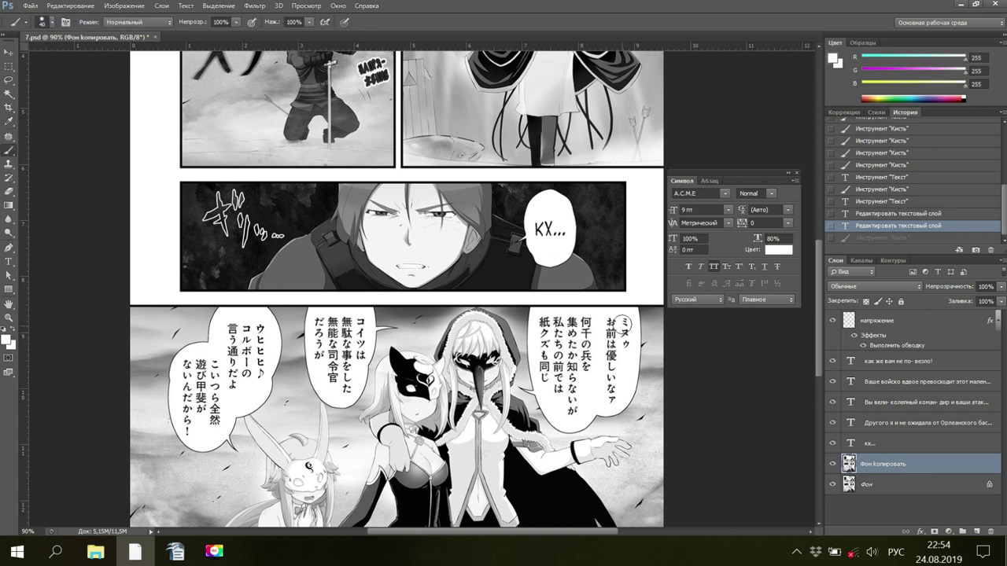
{"action": "mouse_move", "coordinate": [621, 324]}
{"action": "left_mouse_down"}
{"action": "mouse_move", "coordinate": [623, 351]}
{"action": "mouse_move", "coordinate": [616, 323]}
{"action": "mouse_move", "coordinate": [614, 353]}
{"action": "mouse_move", "coordinate": [638, 379]}
{"action": "mouse_move", "coordinate": [612, 344]}
{"action": "mouse_move", "coordinate": [609, 398]}
{"action": "left_mouse_up"}
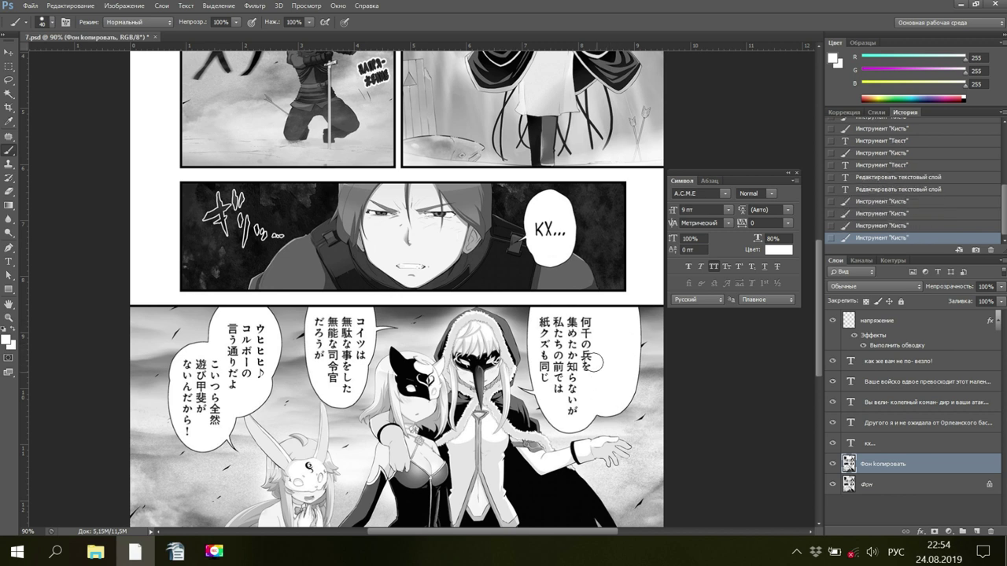
{"action": "mouse_move", "coordinate": [588, 324]}
{"action": "left_mouse_down"}
{"action": "mouse_move", "coordinate": [599, 355]}
{"action": "mouse_move", "coordinate": [588, 380]}
{"action": "left_mouse_up"}
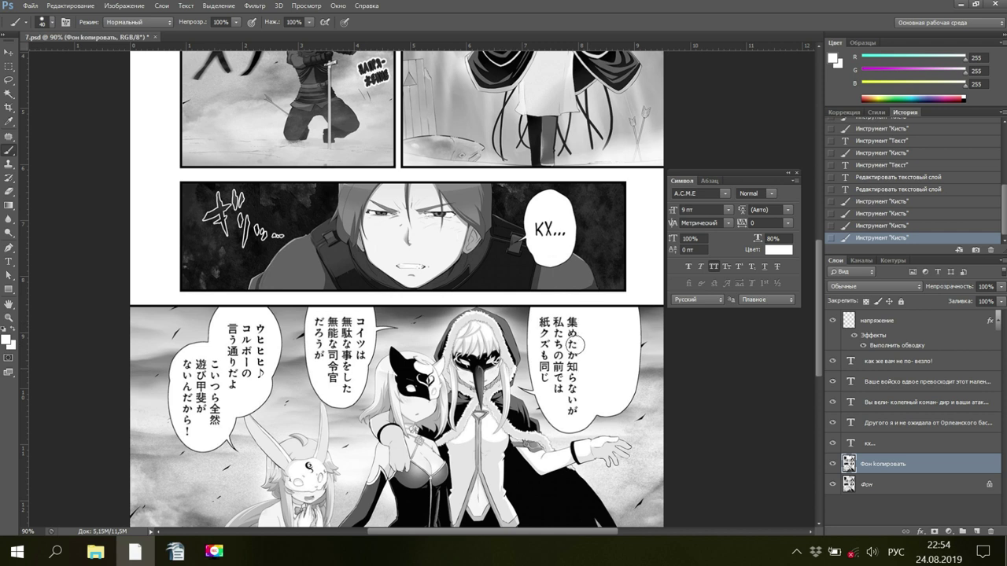
{"action": "mouse_move", "coordinate": [572, 315]}
{"action": "left_mouse_down"}
{"action": "mouse_move", "coordinate": [577, 398]}
{"action": "mouse_move", "coordinate": [558, 409]}
{"action": "left_mouse_up"}
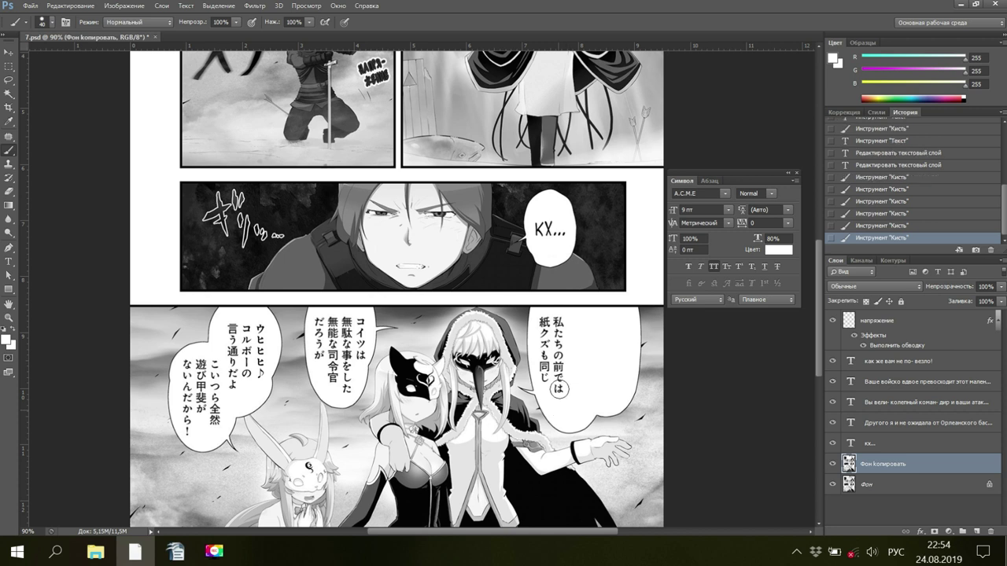
{"action": "left_click_drag", "start_coordinate": [559, 321], "coordinate": [558, 390]}
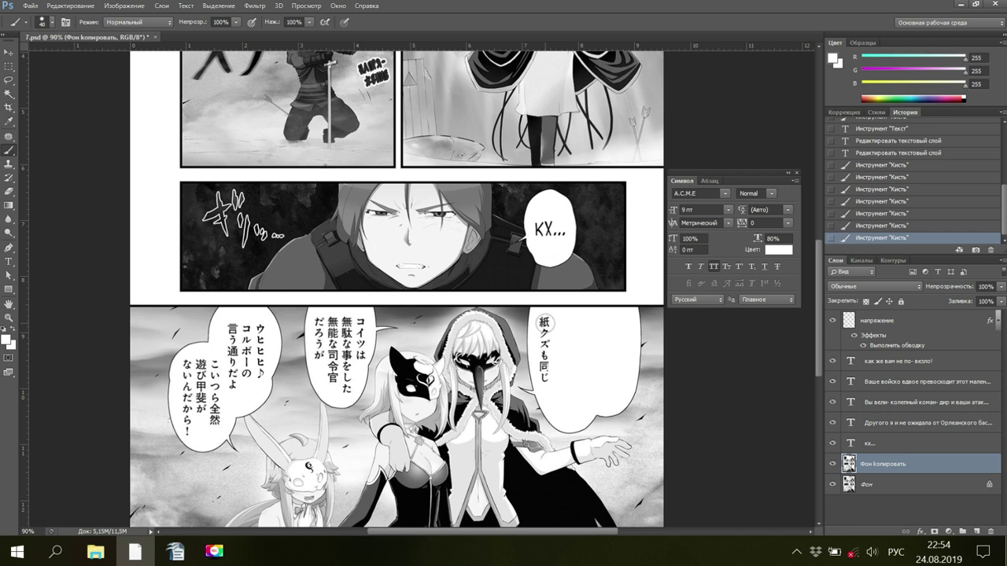
{"action": "left_click_drag", "start_coordinate": [546, 324], "coordinate": [549, 379]}
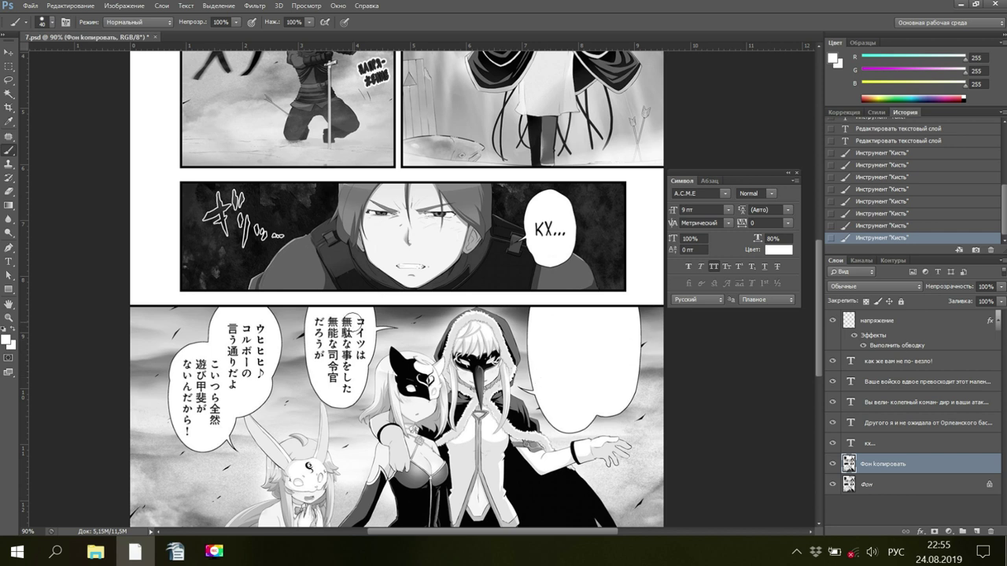
Paint over the Japanese text in the middle bubble above the cat-masked figure in white
{"action": "left_click_drag", "start_coordinate": [362, 321], "coordinate": [356, 363]}
{"action": "left_click_drag", "start_coordinate": [349, 321], "coordinate": [343, 391]}
{"action": "left_click_drag", "start_coordinate": [334, 322], "coordinate": [338, 369]}
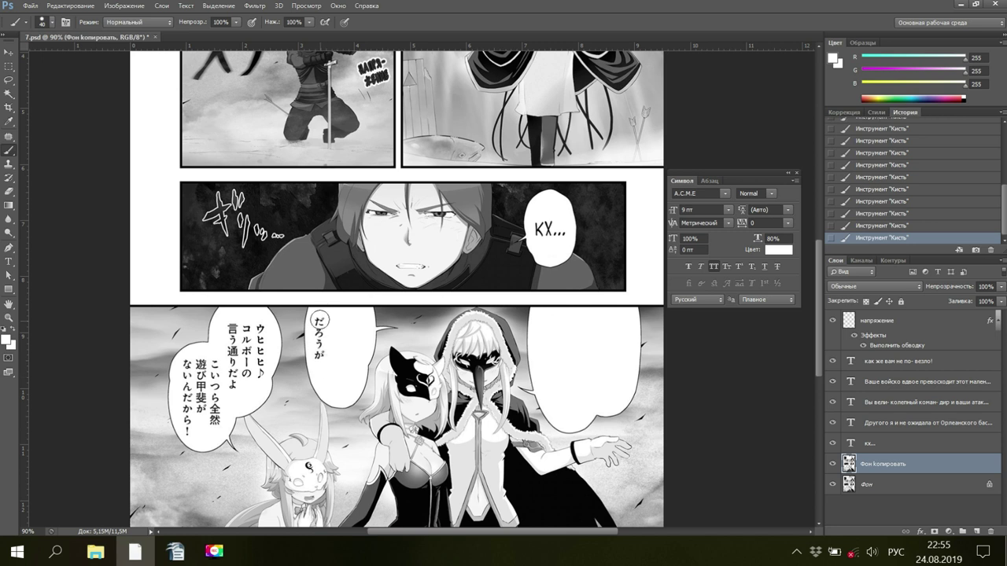
{"action": "left_click_drag", "start_coordinate": [320, 321], "coordinate": [324, 364]}
Paint over the Japanese text in the double bubble above the rabbit-masked figure in white, leaving the music note
{"action": "mouse_move", "coordinate": [260, 330]}
{"action": "left_mouse_down"}
{"action": "mouse_move", "coordinate": [273, 351]}
{"action": "mouse_move", "coordinate": [261, 358]}
{"action": "mouse_move", "coordinate": [248, 328]}
{"action": "mouse_move", "coordinate": [245, 383]}
{"action": "left_mouse_up"}
{"action": "left_click", "coordinate": [246, 329]}
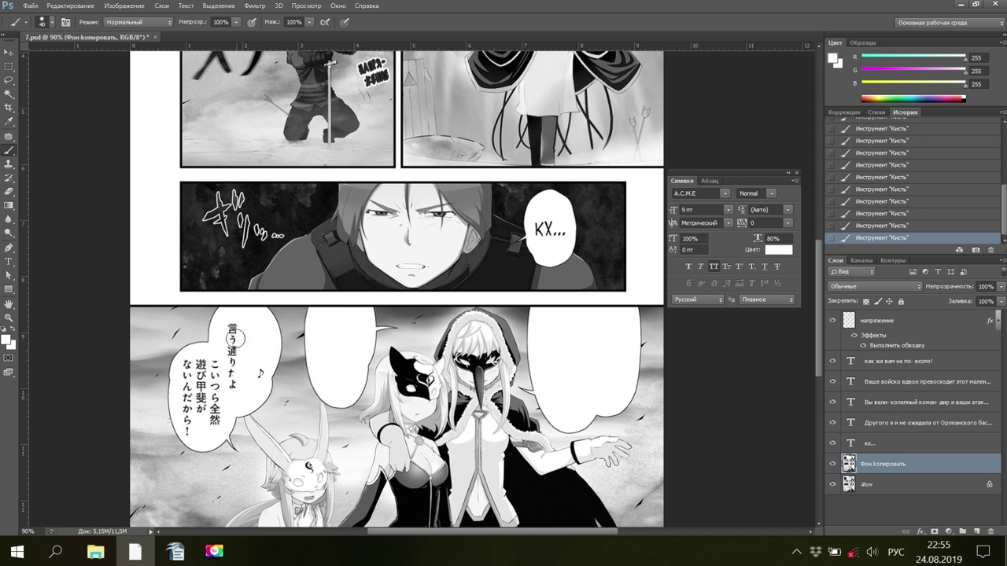
{"action": "left_click_drag", "start_coordinate": [232, 329], "coordinate": [234, 394]}
{"action": "left_click_drag", "start_coordinate": [213, 355], "coordinate": [209, 431]}
{"action": "mouse_move", "coordinate": [201, 360]}
{"action": "left_mouse_down"}
{"action": "mouse_move", "coordinate": [202, 417]}
{"action": "mouse_move", "coordinate": [190, 368]}
{"action": "mouse_move", "coordinate": [189, 431]}
{"action": "mouse_move", "coordinate": [189, 417]}
{"action": "left_mouse_up"}
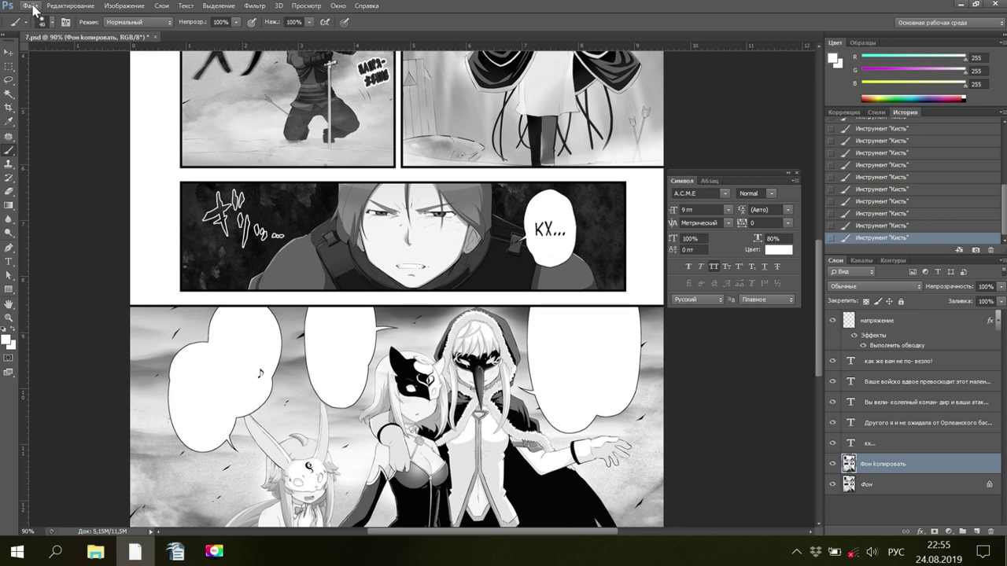
Switch to Тарт 5 перевод.odt in OpenOffice Writer and copy the line "ты слишком добрая, Мину."
{"action": "mouse_move", "coordinate": [175, 553]}
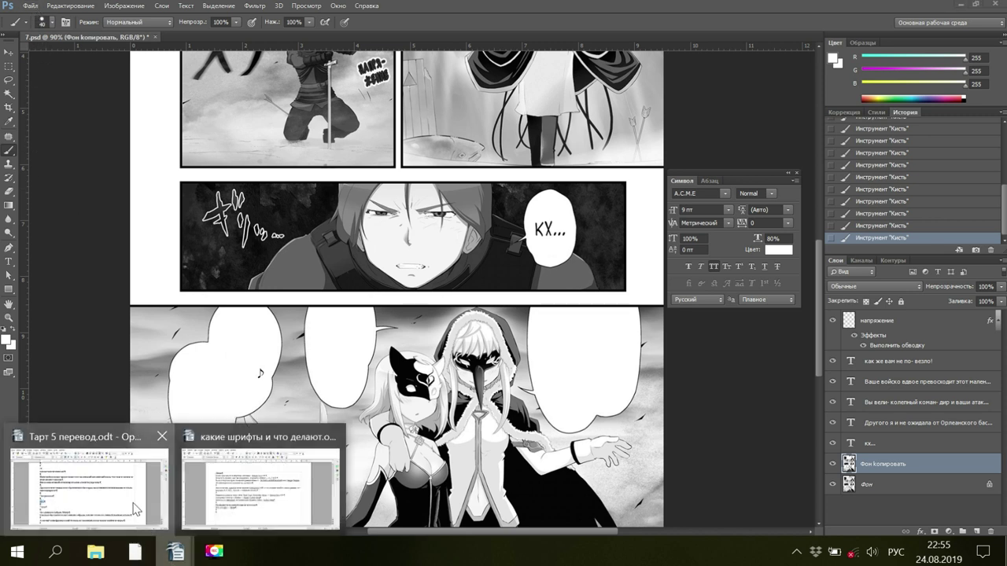
{"action": "left_click", "coordinate": [134, 507]}
{"action": "scroll", "coordinate": [159, 459], "scroll_direction": "down", "scroll_amount": 2}
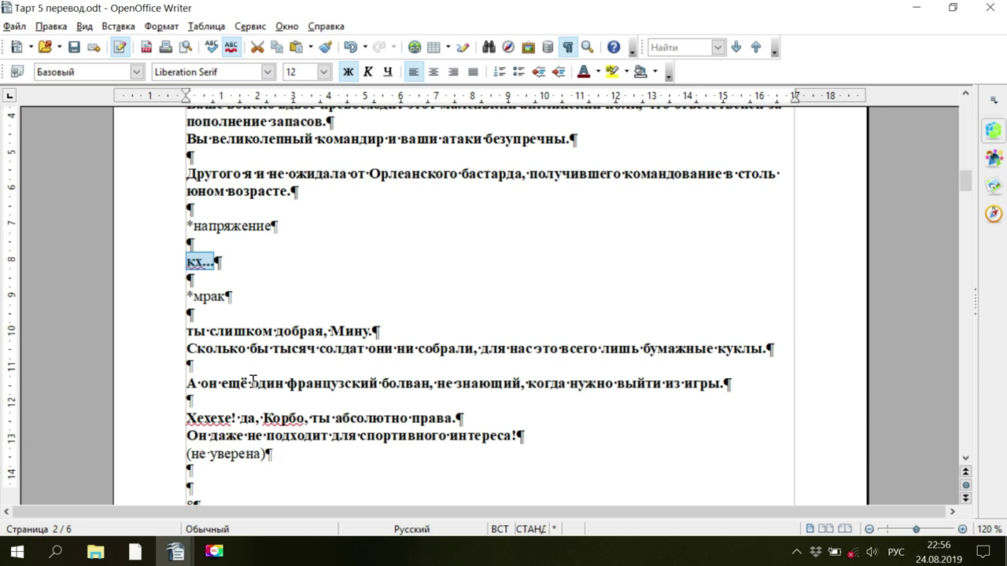
{"action": "left_click_drag", "start_coordinate": [183, 330], "coordinate": [373, 331]}
{"action": "right_click", "coordinate": [351, 331]}
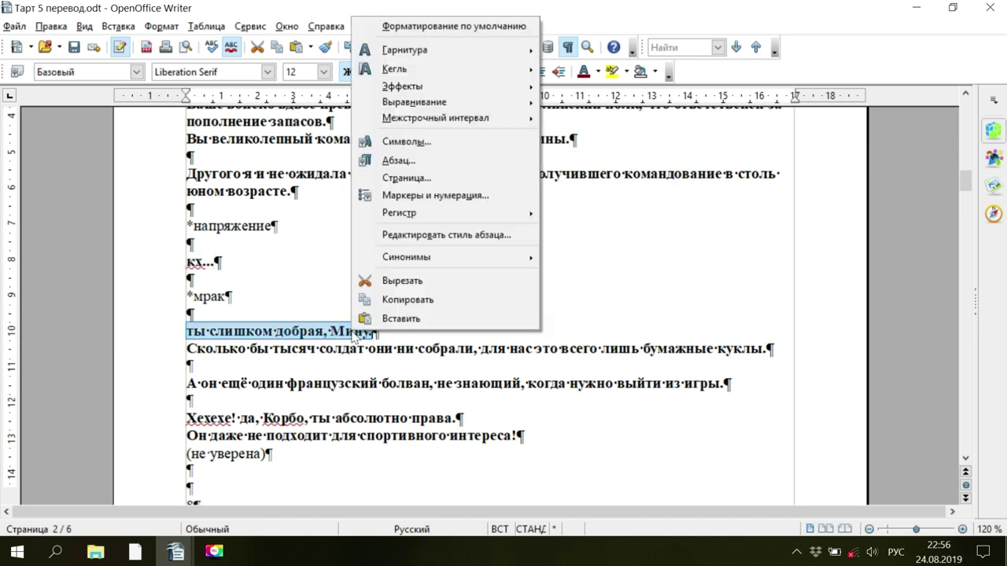
{"action": "left_click", "coordinate": [362, 304]}
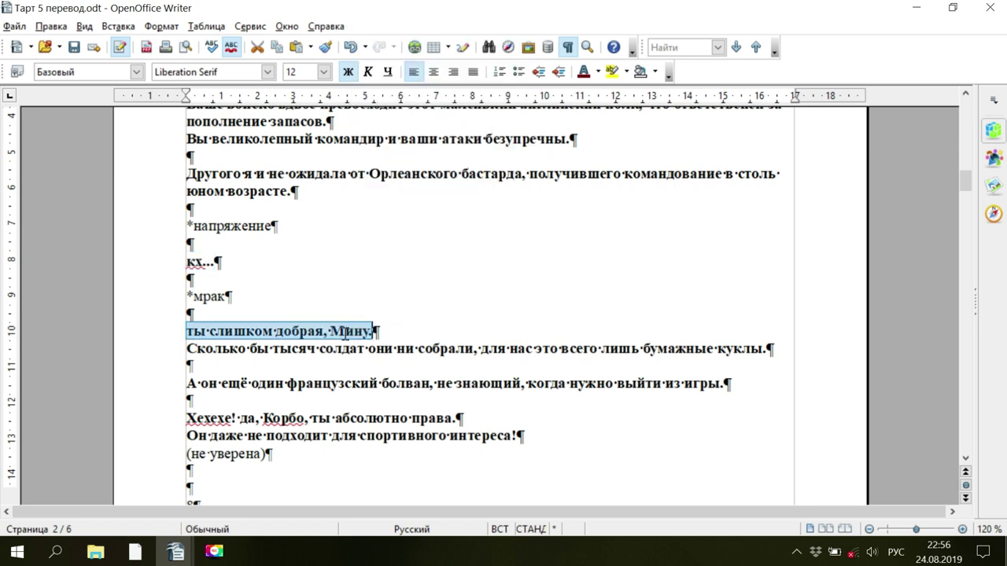
{"action": "right_click", "coordinate": [288, 327]}
{"action": "left_click", "coordinate": [329, 296]}
{"action": "right_click", "coordinate": [325, 330]}
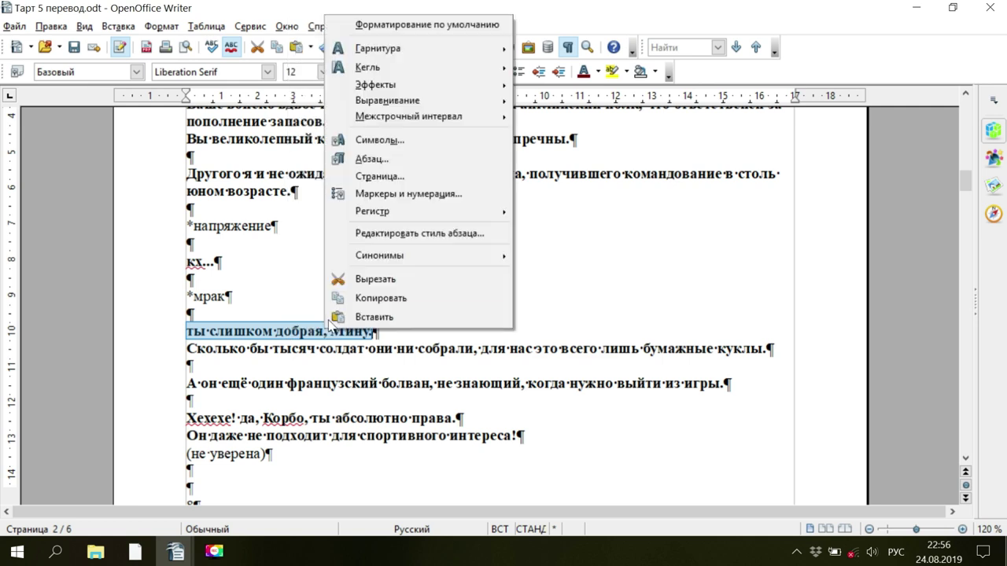
{"action": "left_click", "coordinate": [346, 299]}
{"action": "mouse_move", "coordinate": [139, 555]}
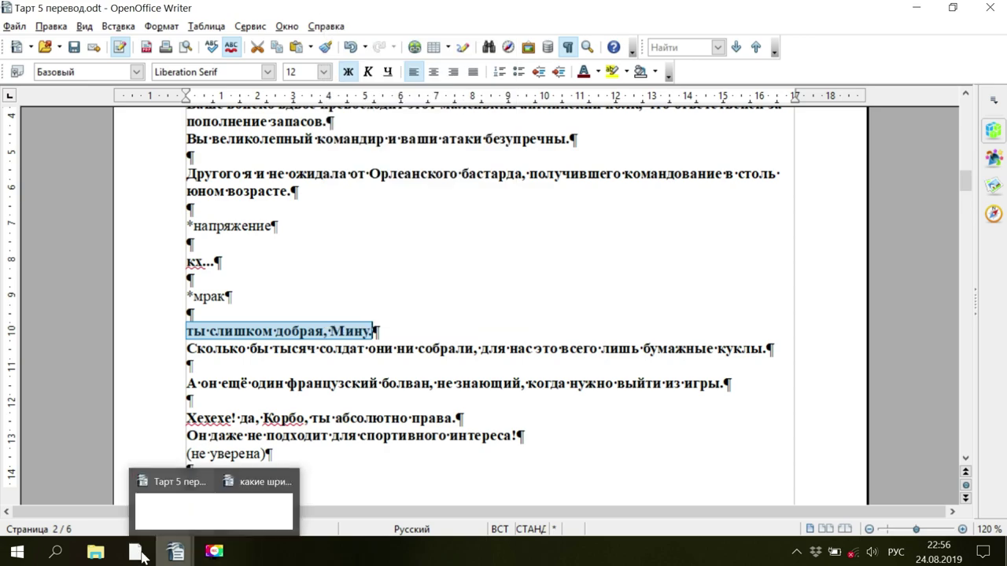
Switch back to Photoshop and draw a text box about 0.80 × 1.36 cm in the large bubble beside the beak-masked figure
{"action": "left_click", "coordinate": [214, 550]}
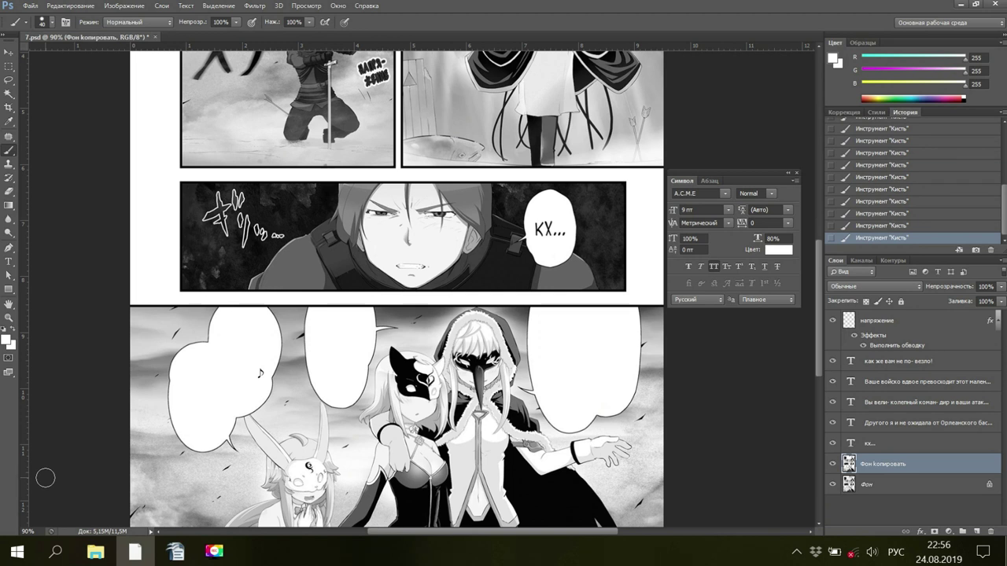
{"action": "left_click", "coordinate": [23, 532]}
{"action": "type", "text": "1"}
{"action": "key", "text": "Return"}
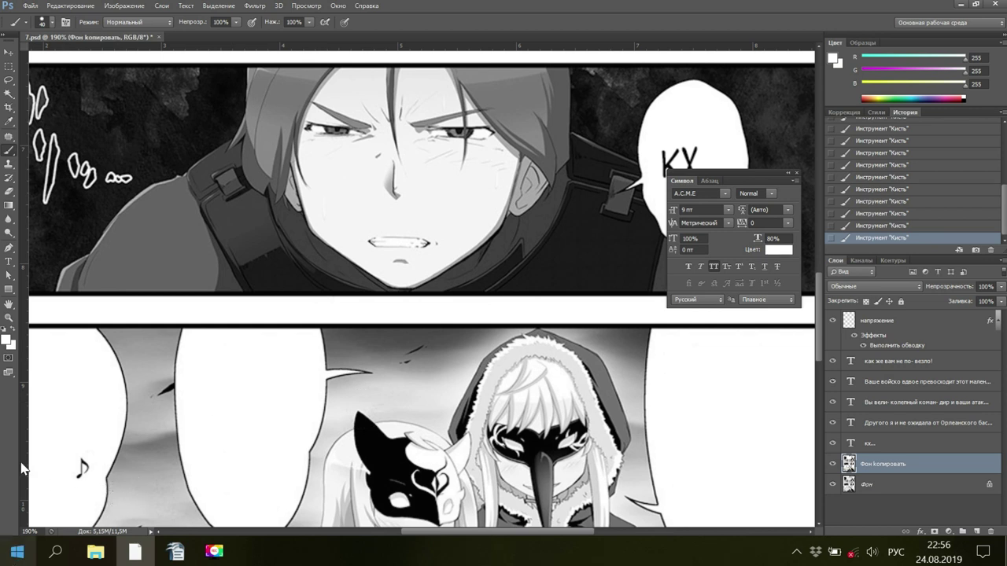
{"action": "left_click", "coordinate": [9, 262]}
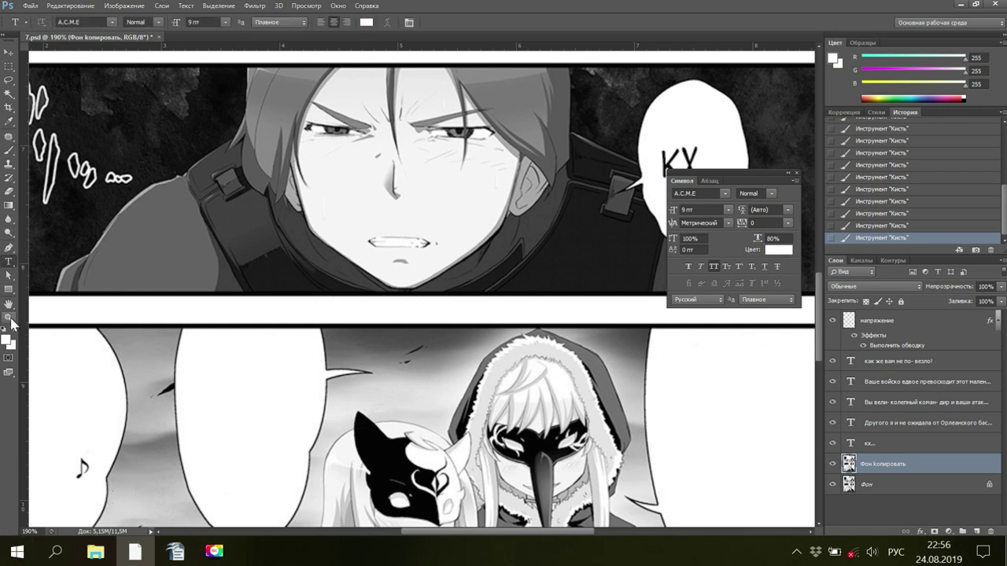
{"action": "left_click", "coordinate": [9, 318]}
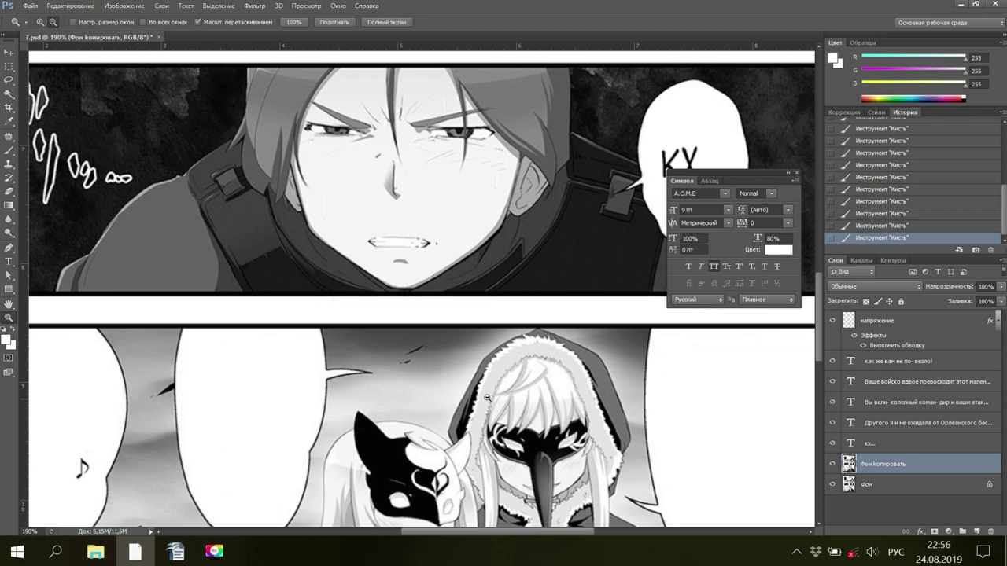
{"action": "left_click", "coordinate": [488, 398], "text": "alt"}
{"action": "scroll", "coordinate": [606, 428], "scroll_direction": "right", "scroll_amount": 3}
{"action": "scroll", "coordinate": [606, 427], "scroll_direction": "down", "scroll_amount": 1}
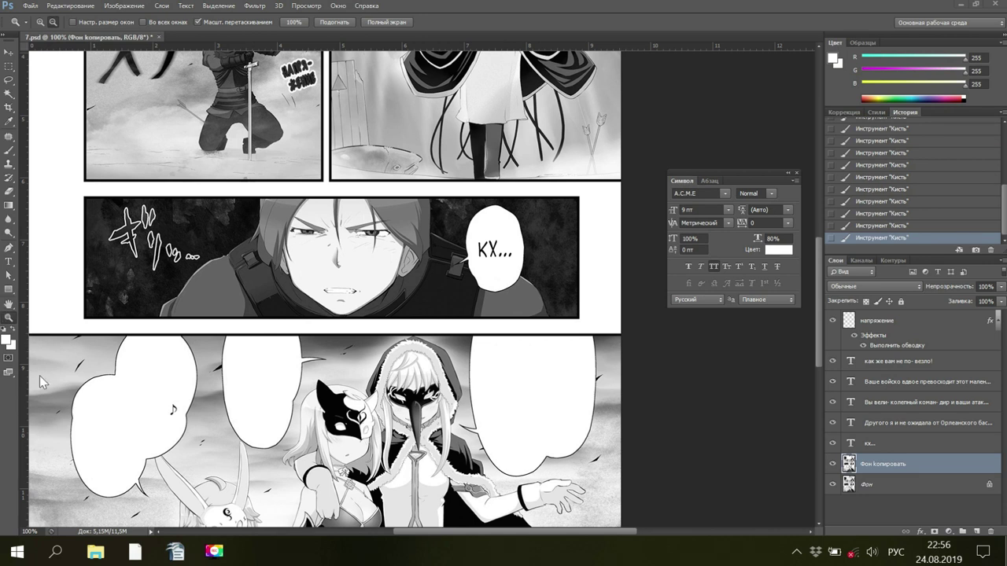
{"action": "key", "text": "space"}
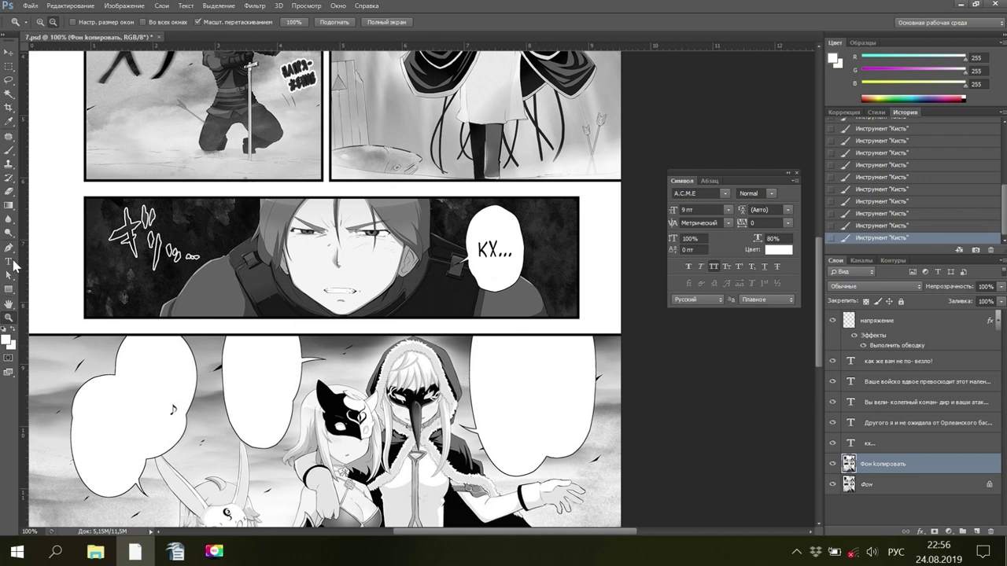
{"action": "left_click", "coordinate": [8, 261]}
{"action": "left_click_drag", "start_coordinate": [540, 351], "coordinate": [589, 439]}
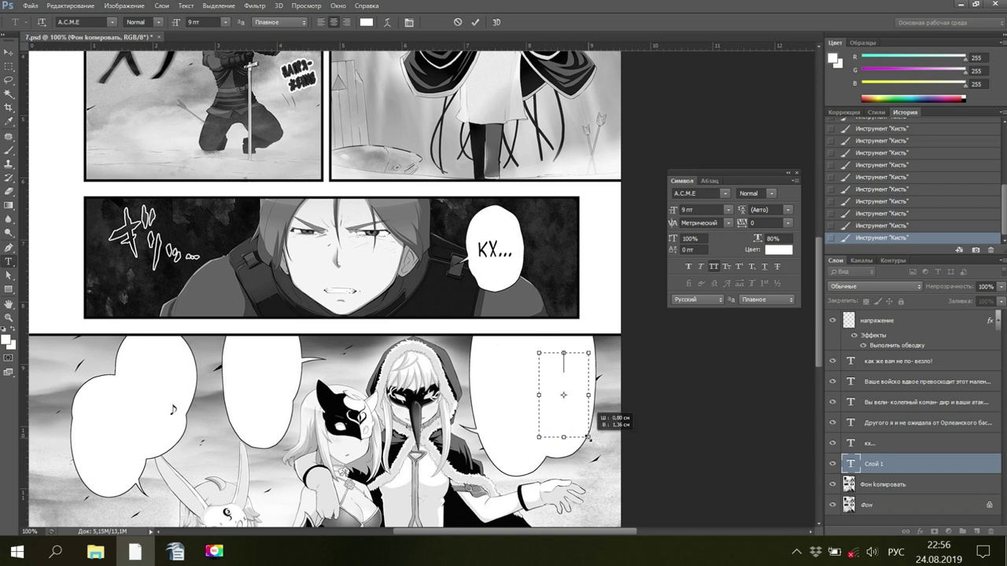
Set the text to colour #030303, font Anime Ace v05 and size 4 pt, and paste "ты слишком добрая, Мину." into the box
{"action": "left_click", "coordinate": [778, 249]}
{"action": "left_click", "coordinate": [621, 392]}
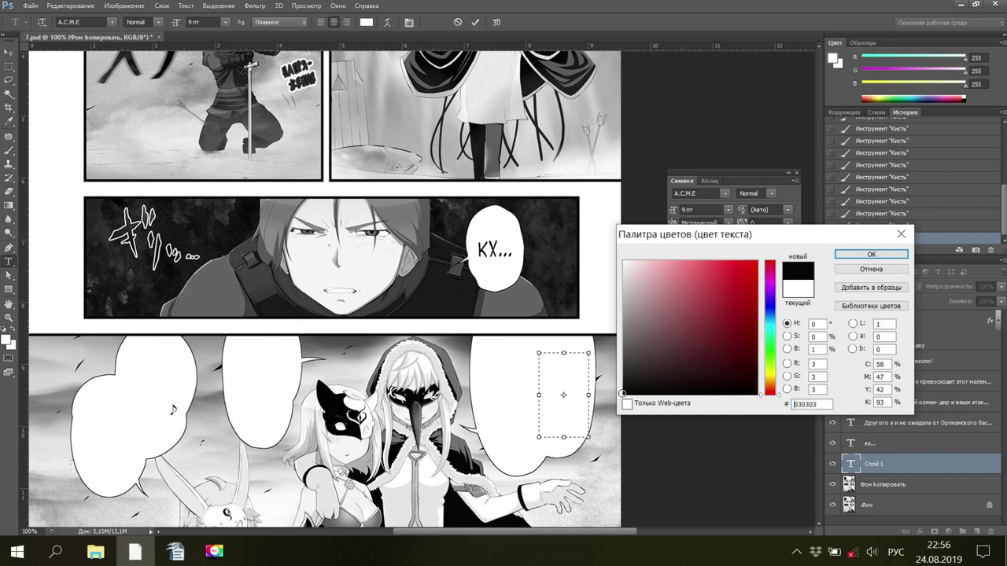
{"action": "left_click", "coordinate": [865, 257]}
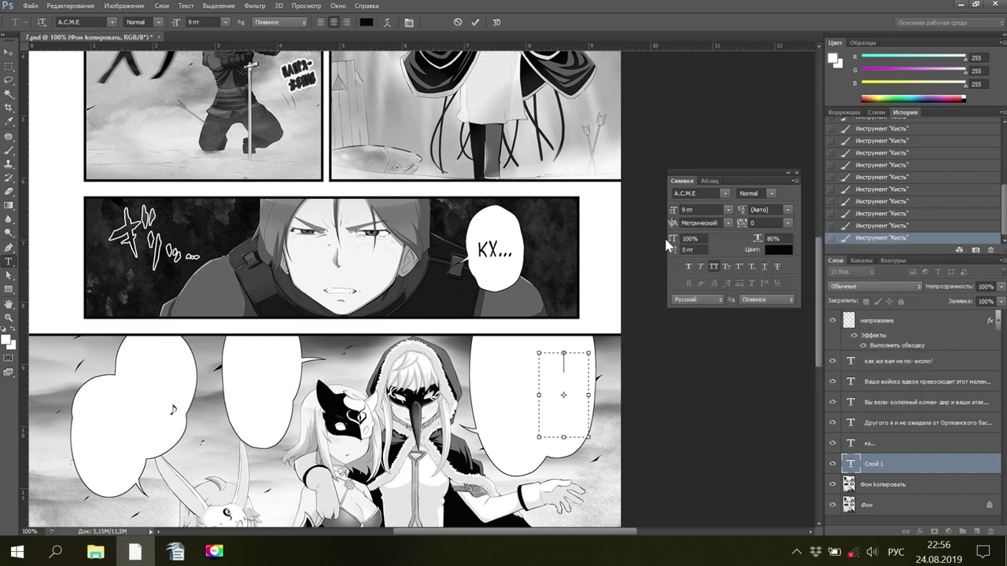
{"action": "left_click", "coordinate": [724, 193]}
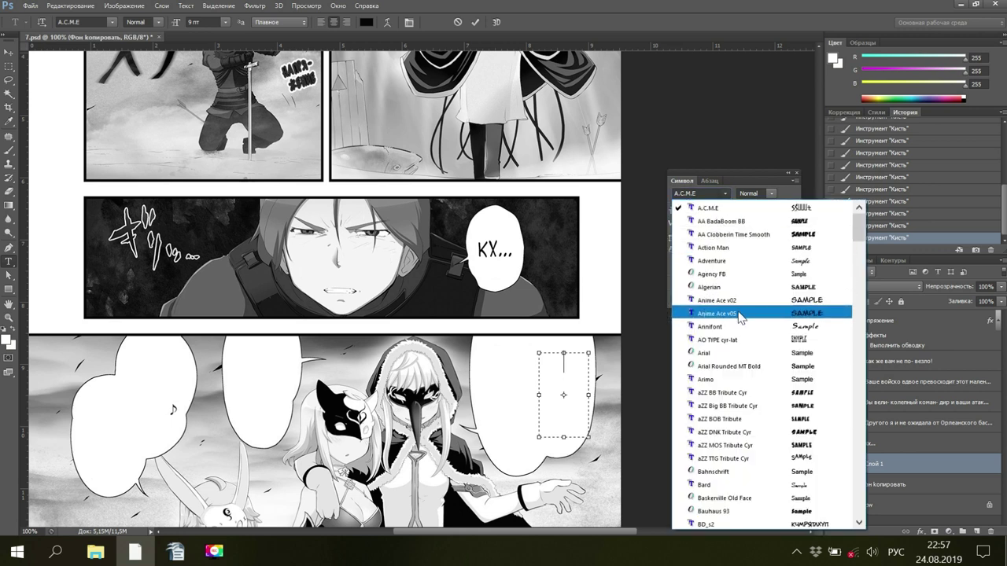
{"action": "left_click", "coordinate": [741, 313]}
{"action": "left_click", "coordinate": [685, 210]}
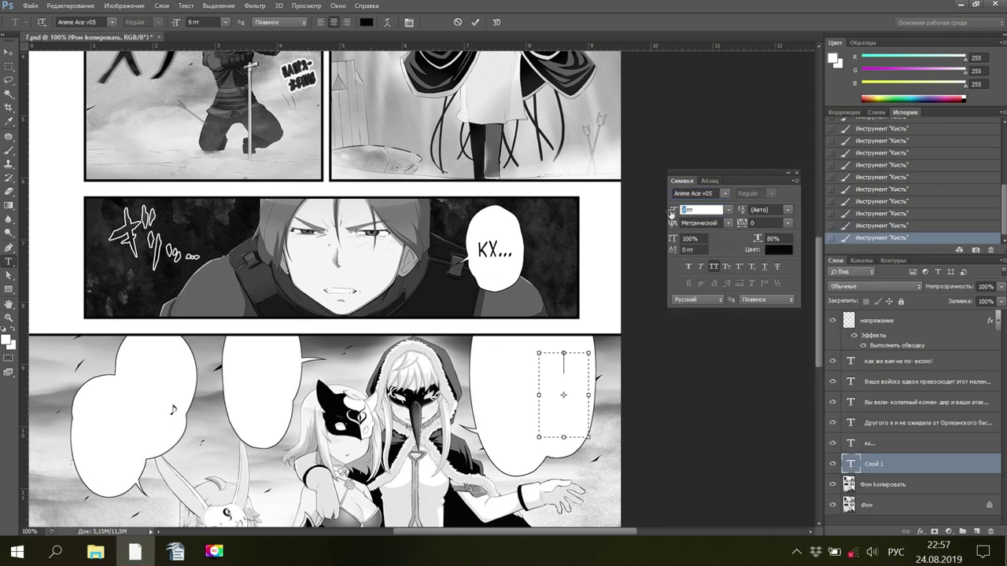
{"action": "type", "text": "4"}
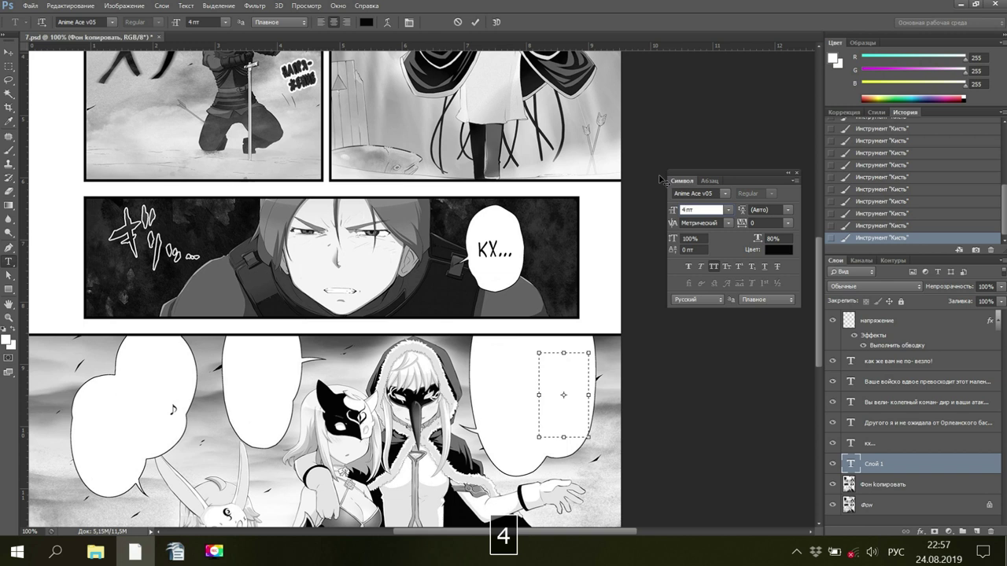
{"action": "key", "text": "Return"}
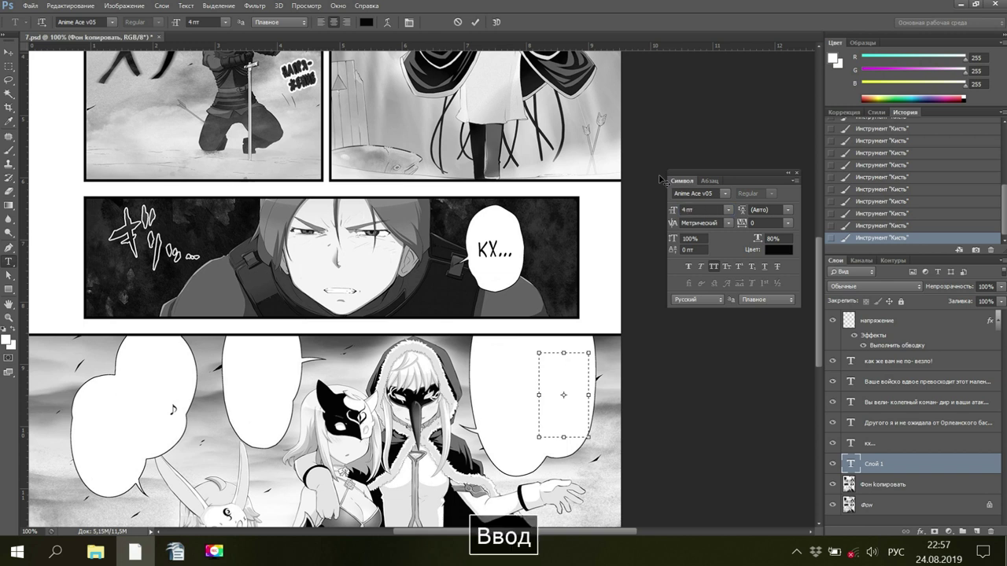
{"action": "right_click", "coordinate": [563, 374]}
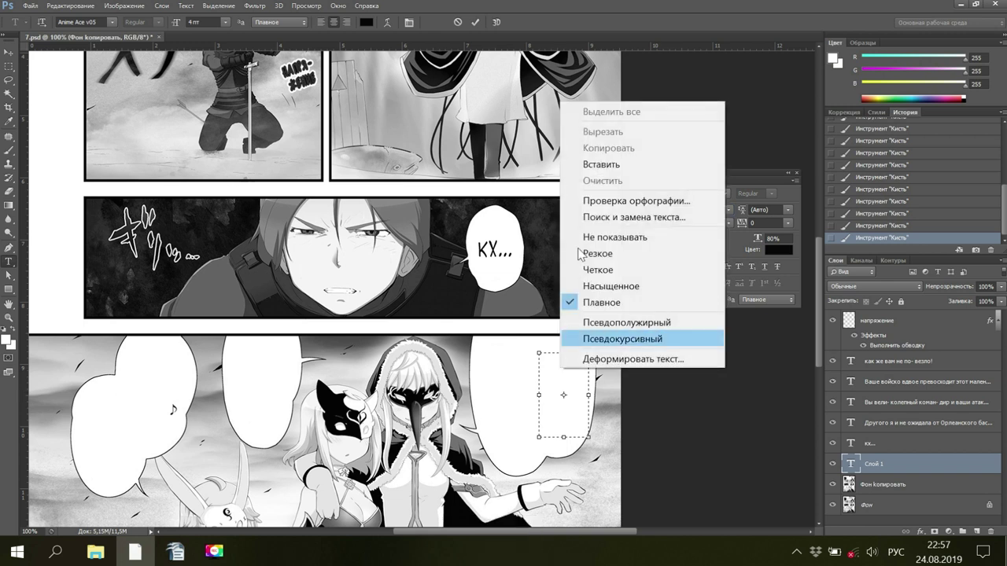
{"action": "left_click", "coordinate": [598, 164]}
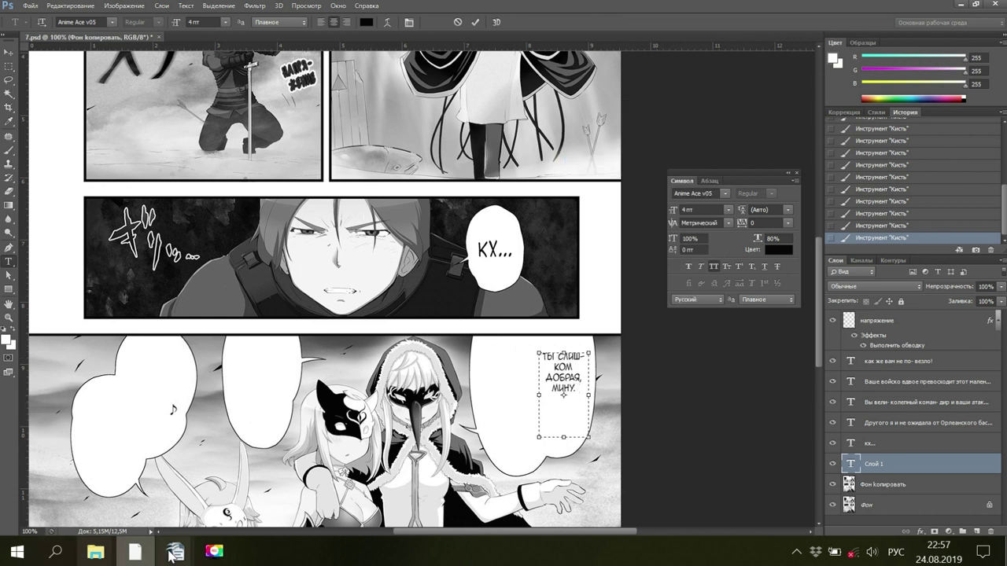
{"action": "mouse_move", "coordinate": [176, 551]}
{"action": "left_click", "coordinate": [115, 497]}
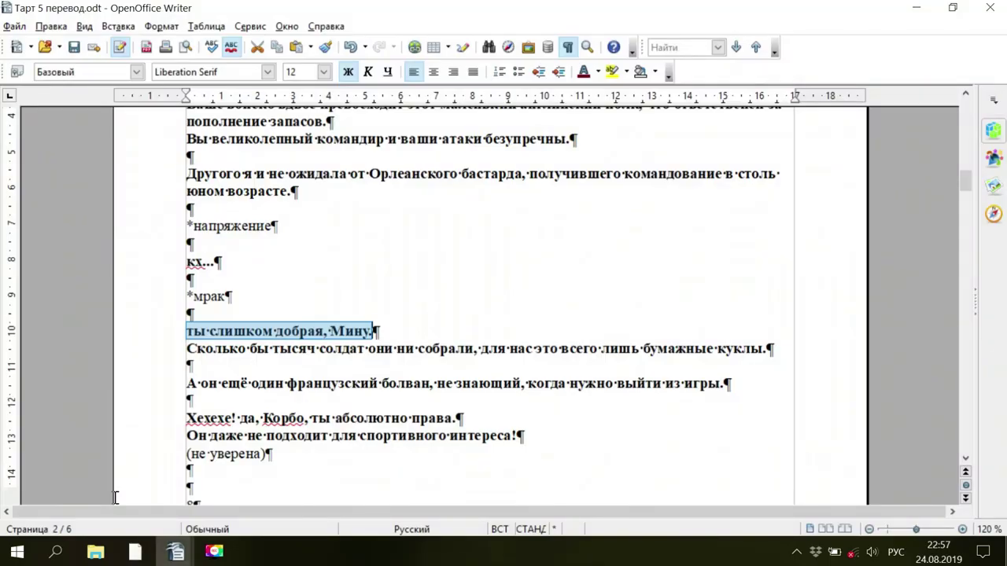
{"action": "left_click", "coordinate": [138, 553]}
{"action": "key", "text": "space"}
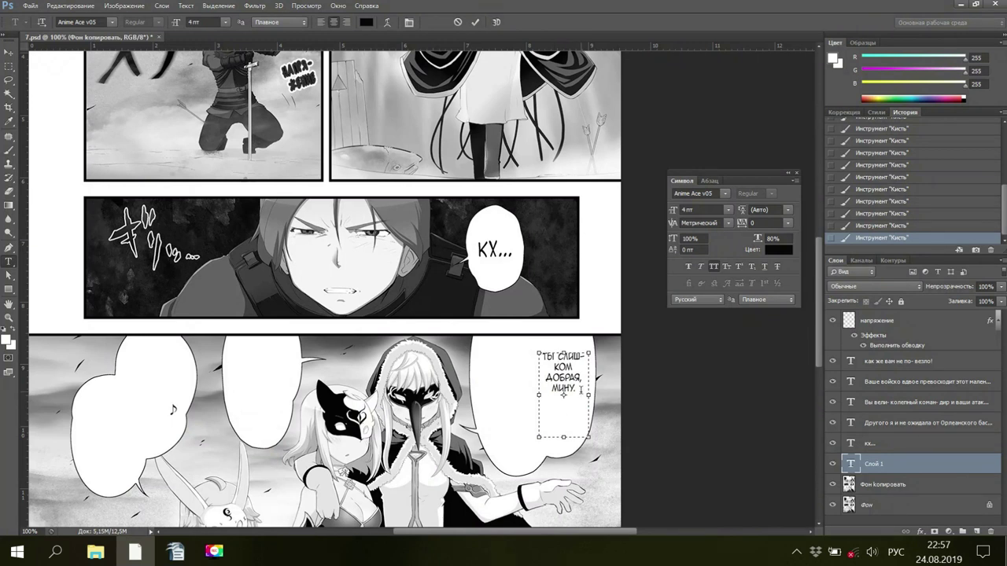
Set the size of the whole text "ты слишком добрая, Мину." to 4,5 pt
{"action": "left_click_drag", "start_coordinate": [581, 389], "coordinate": [537, 354]}
{"action": "left_click", "coordinate": [683, 210]}
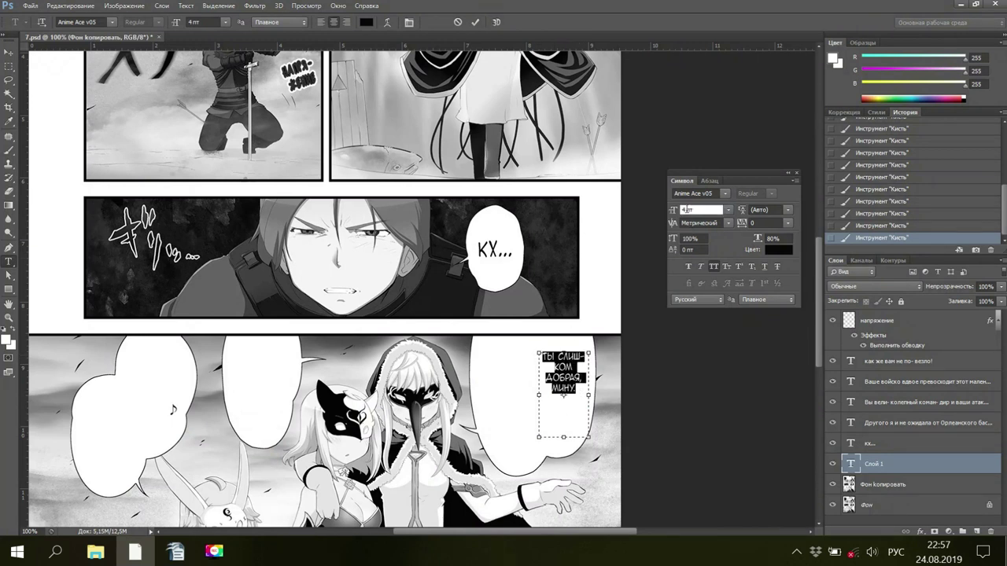
{"action": "key", "text": "BackSpace"}
{"action": "type", "text": ","}
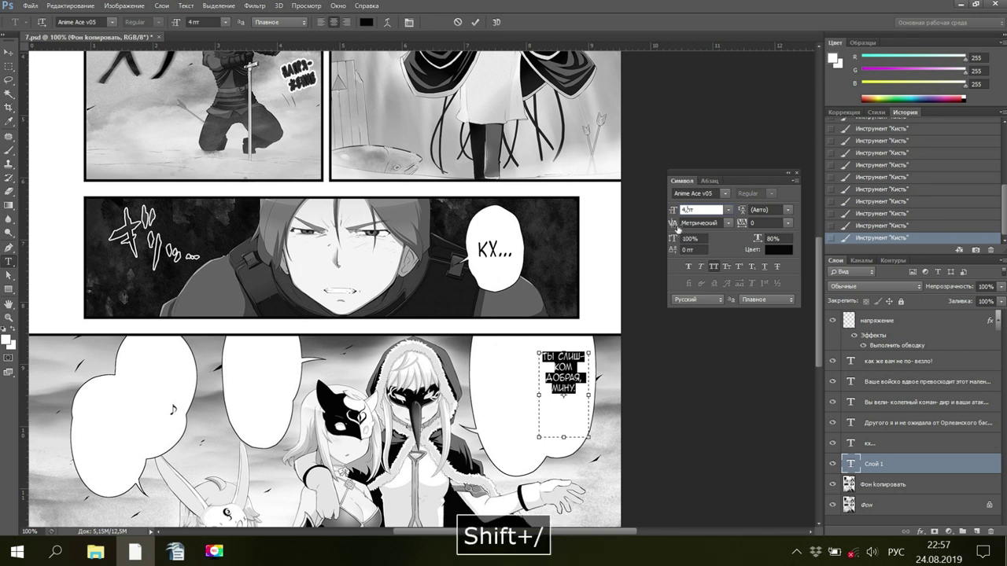
{"action": "type", "text": "5"}
{"action": "key", "text": "Return"}
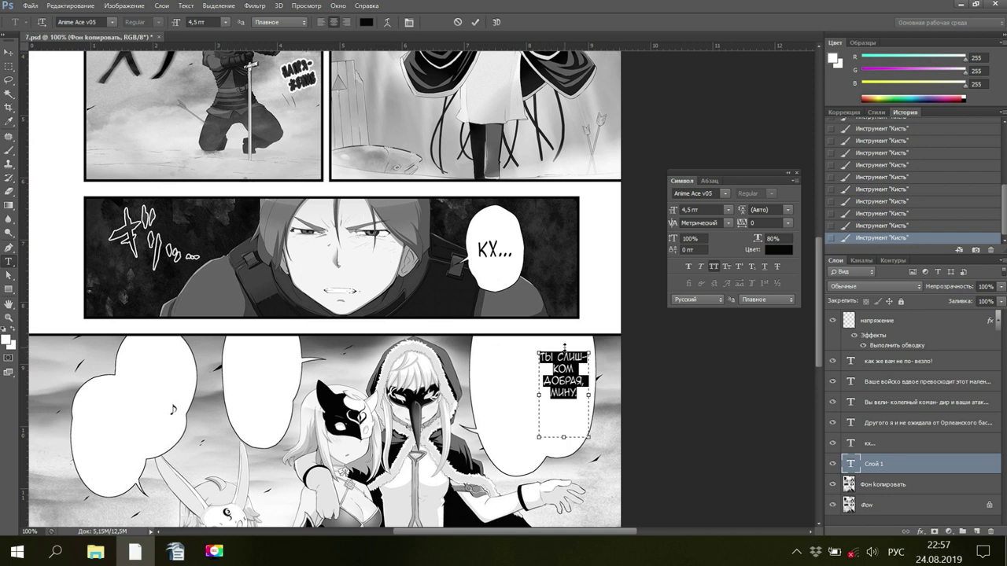
Lower the text box's upper edge and raise its lower edge to a height of about 0.79 cm, and commit it by activating "Фон копировать"
{"action": "left_click_drag", "start_coordinate": [563, 347], "coordinate": [565, 358]}
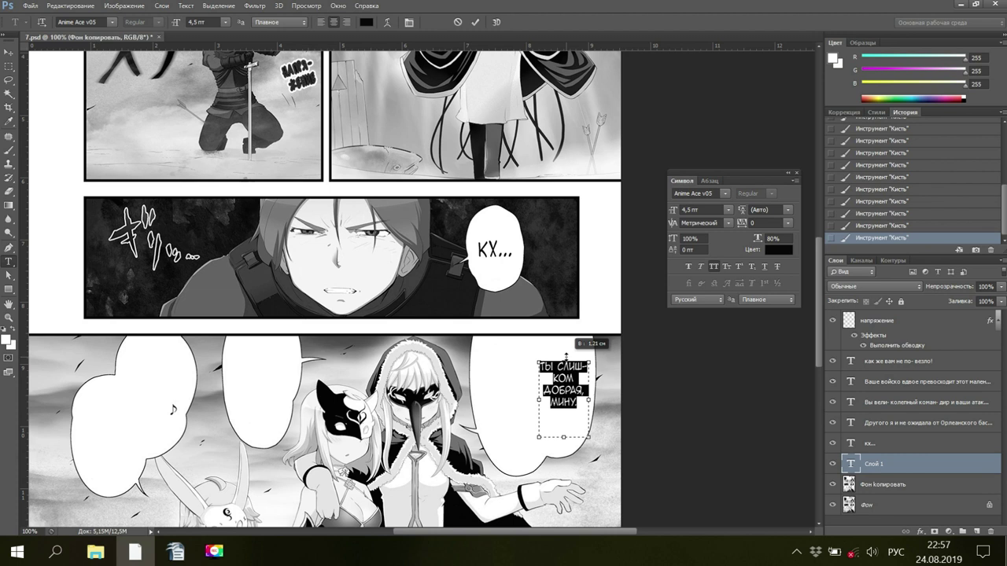
{"action": "left_click_drag", "start_coordinate": [565, 356], "coordinate": [566, 363]}
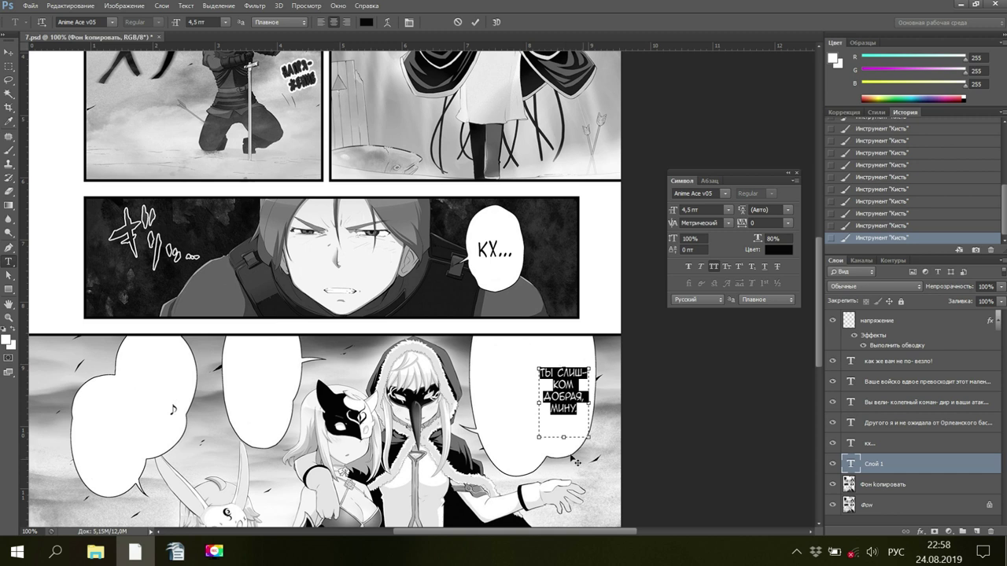
{"action": "left_click_drag", "start_coordinate": [563, 439], "coordinate": [563, 420]}
{"action": "left_click_drag", "start_coordinate": [564, 365], "coordinate": [564, 365]}
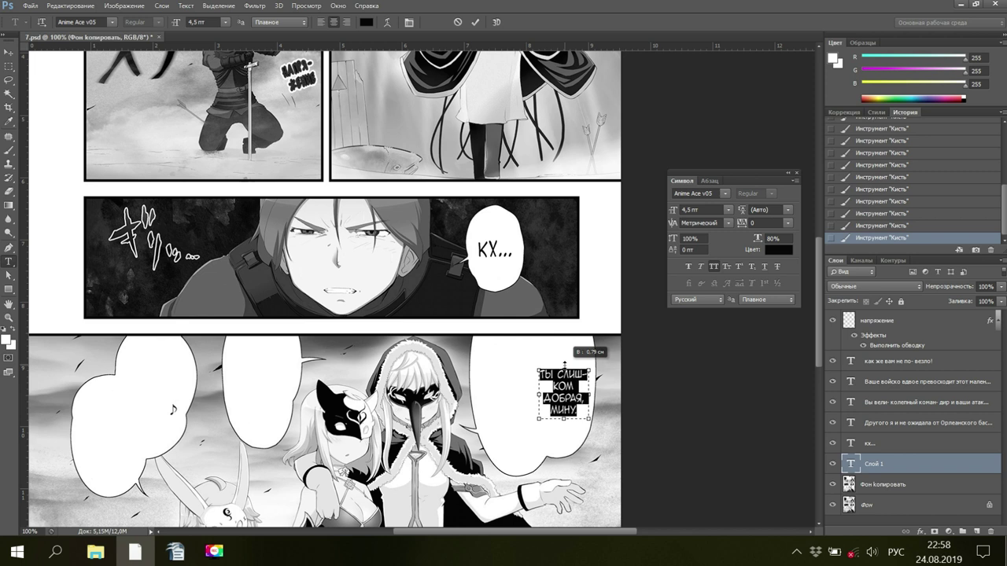
{"action": "left_click", "coordinate": [864, 485]}
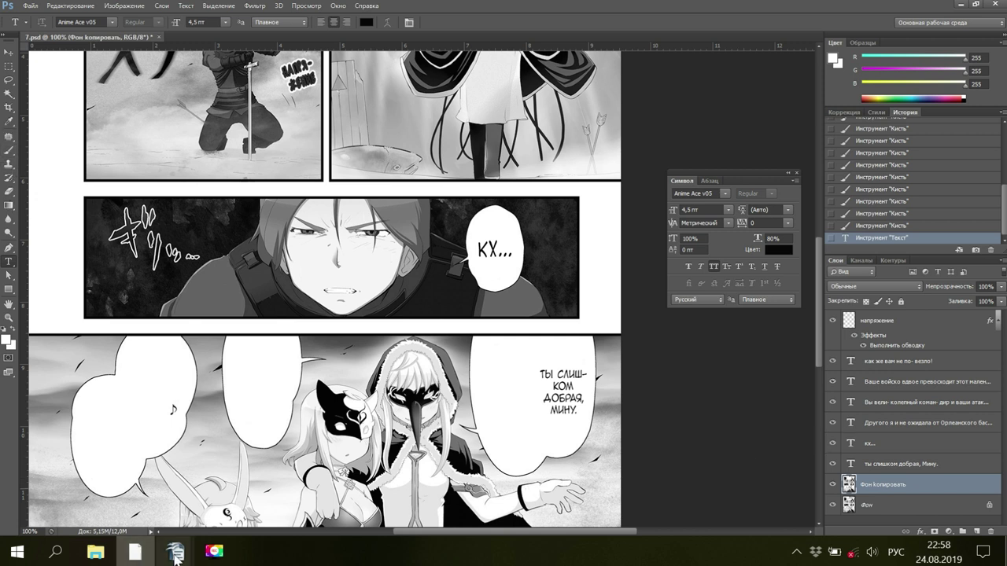
Switch to "Тарт 5 перевод.odt" and copy the sentence "Сколько бы тысяч солдат они ни собрали, для нас это всего лишь бумажные куклы."
{"action": "mouse_move", "coordinate": [176, 551]}
{"action": "left_click", "coordinate": [95, 515]}
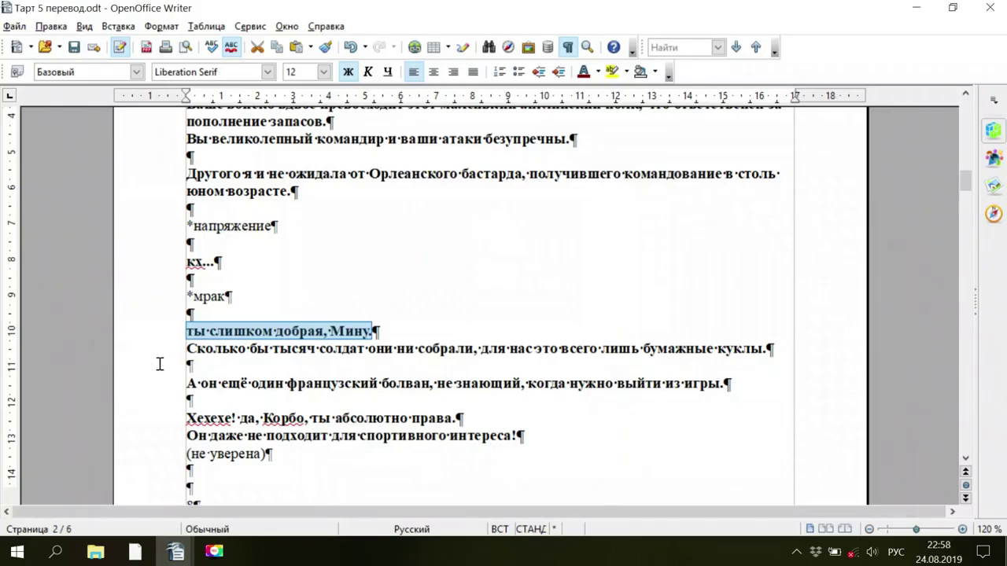
{"action": "left_click_drag", "start_coordinate": [186, 348], "coordinate": [204, 350]}
{"action": "left_click_drag", "start_coordinate": [463, 335], "coordinate": [773, 343]}
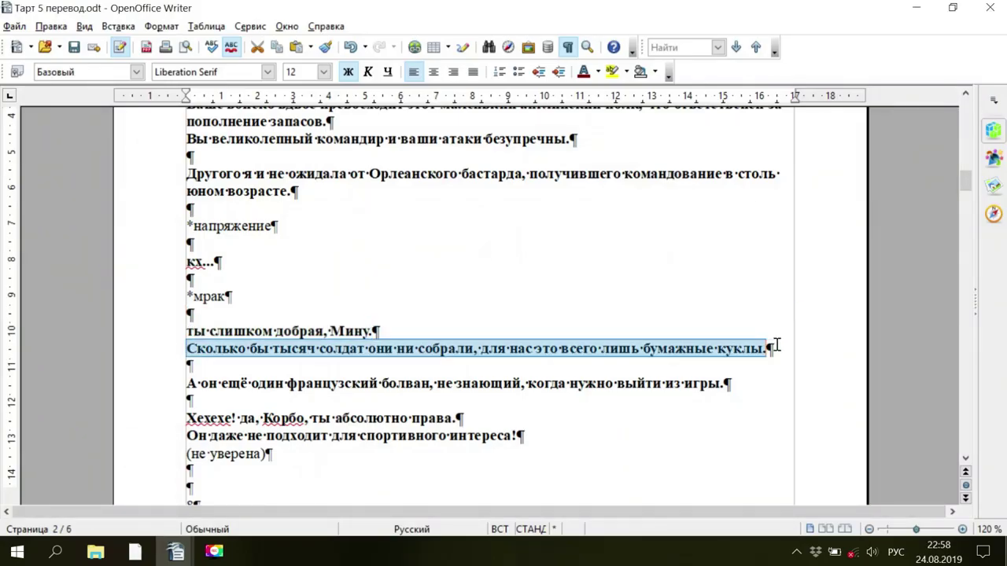
{"action": "right_click", "coordinate": [704, 347]}
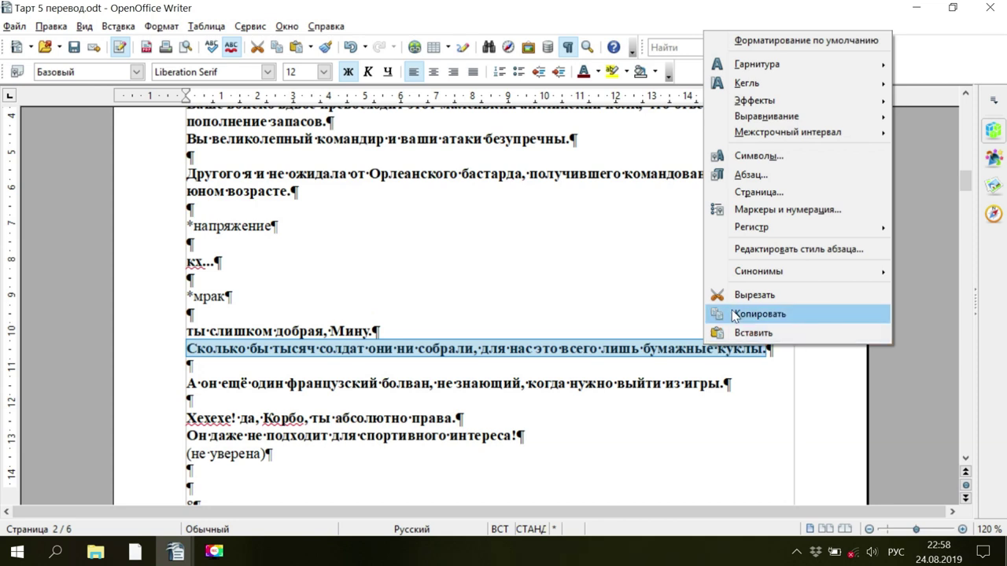
{"action": "left_click", "coordinate": [755, 313]}
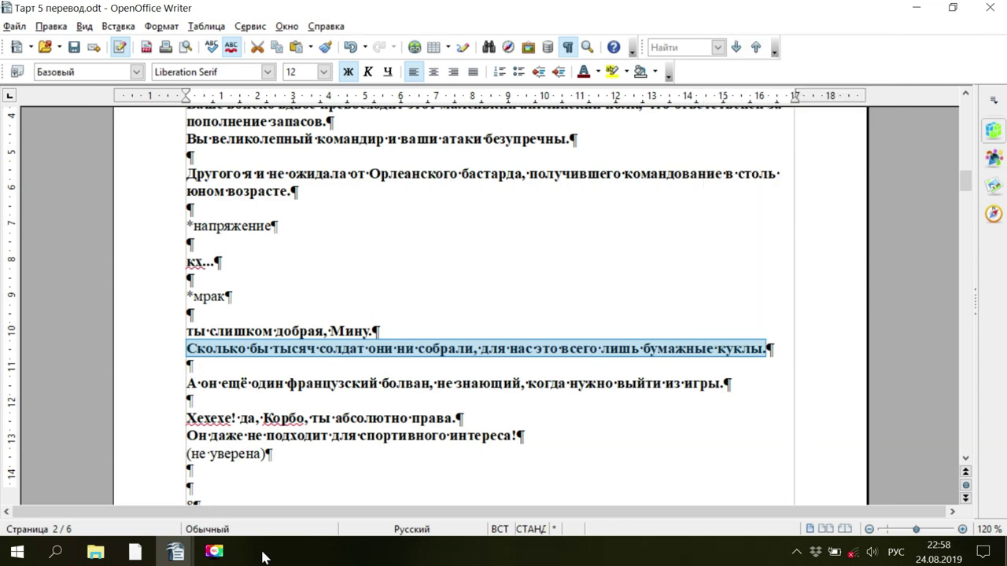
Switch back to Photoshop, draw a text box beside "ты слишком добрая, Мину." in the large bubble, and paste the copied sentence
{"action": "mouse_move", "coordinate": [142, 554]}
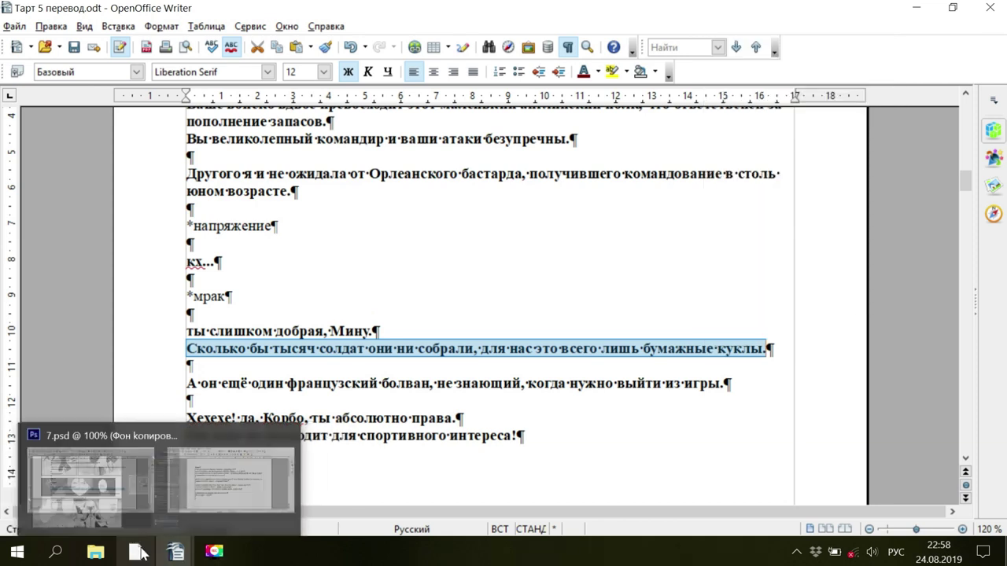
{"action": "left_click", "coordinate": [86, 488]}
{"action": "key", "text": "space"}
{"action": "left_click_drag", "start_coordinate": [478, 359], "coordinate": [544, 446]}
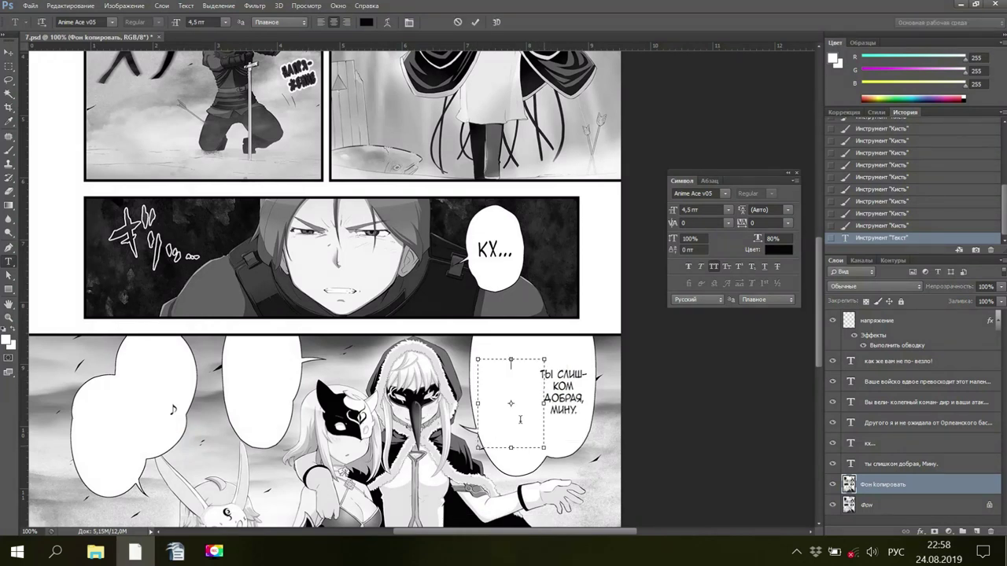
{"action": "right_click", "coordinate": [505, 373]}
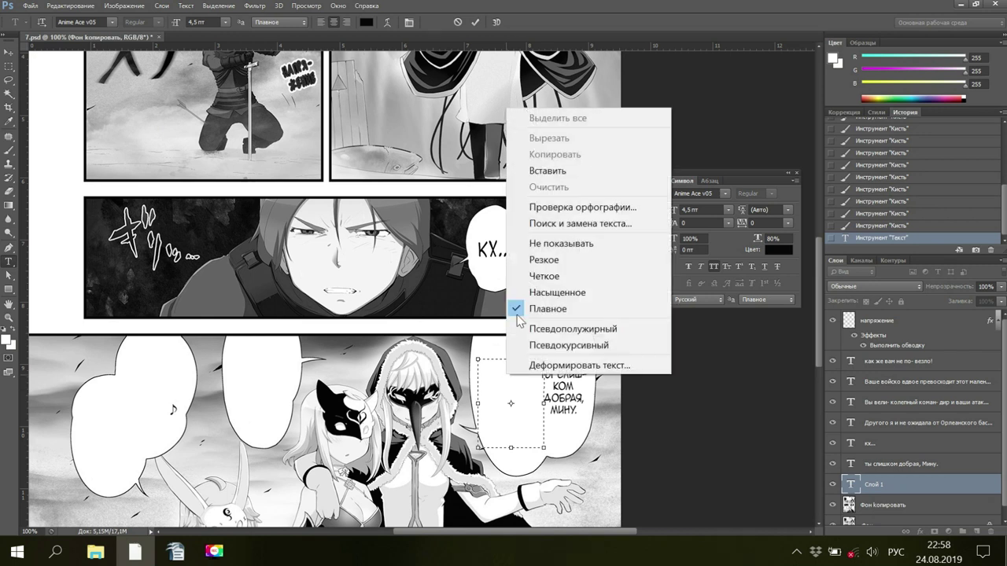
{"action": "left_click", "coordinate": [553, 175]}
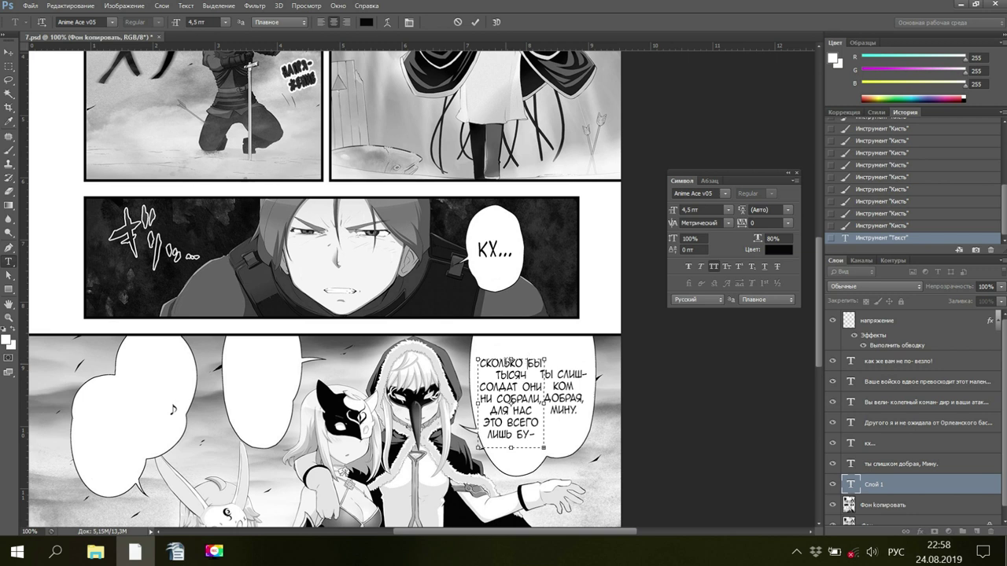
Raise the text box's upper edge to a height of about 1.57 cm, lower its bottom edge, and check the sentence against the translation document
{"action": "left_click_drag", "start_coordinate": [510, 358], "coordinate": [512, 347]}
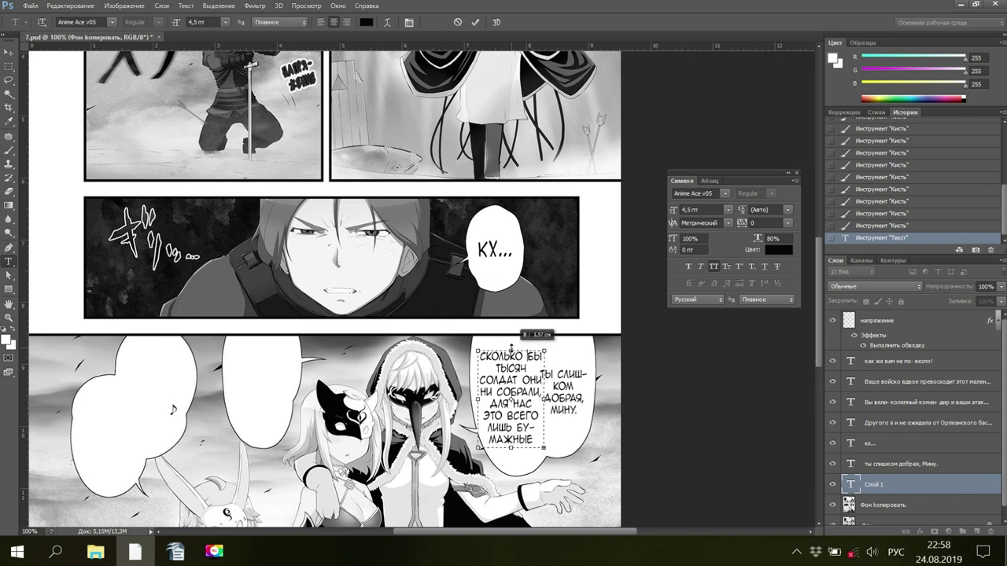
{"action": "left_click_drag", "start_coordinate": [511, 450], "coordinate": [512, 465]}
{"action": "mouse_move", "coordinate": [136, 551]}
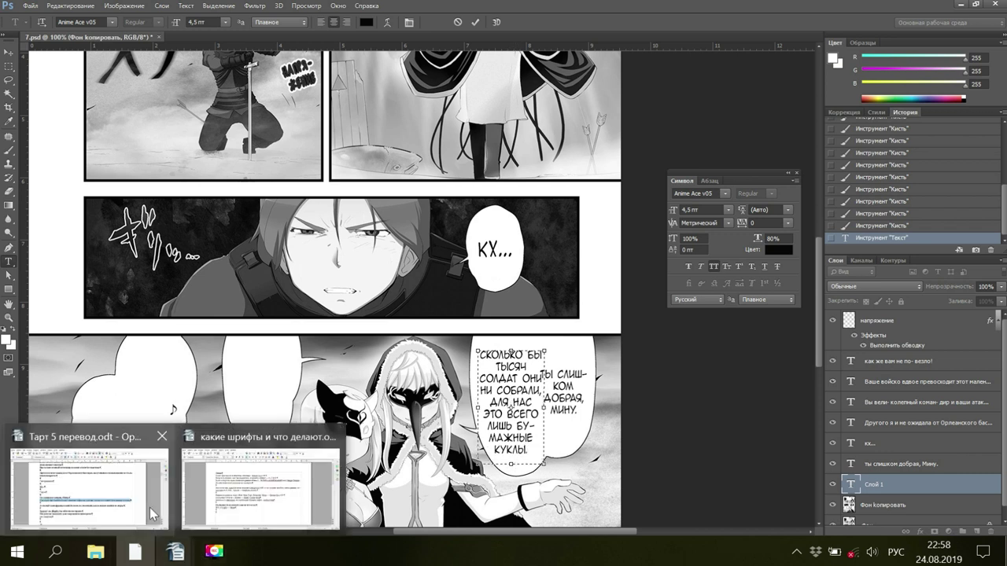
{"action": "left_click", "coordinate": [150, 508]}
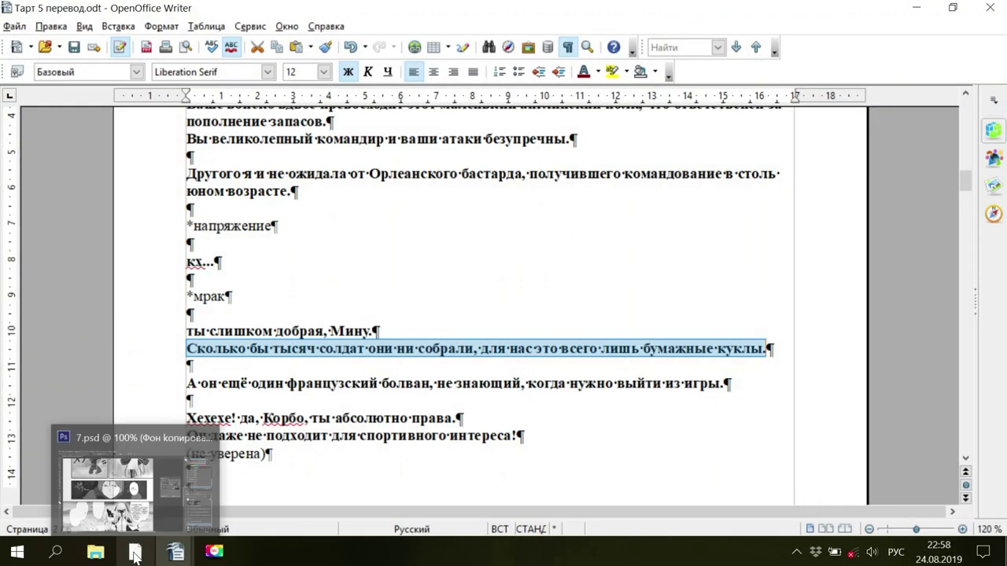
{"action": "left_click", "coordinate": [134, 484]}
{"action": "key", "text": "space"}
Insert a line break after "Сколько" in the pasted sentence
{"action": "left_click_drag", "start_coordinate": [483, 402], "coordinate": [527, 450]}
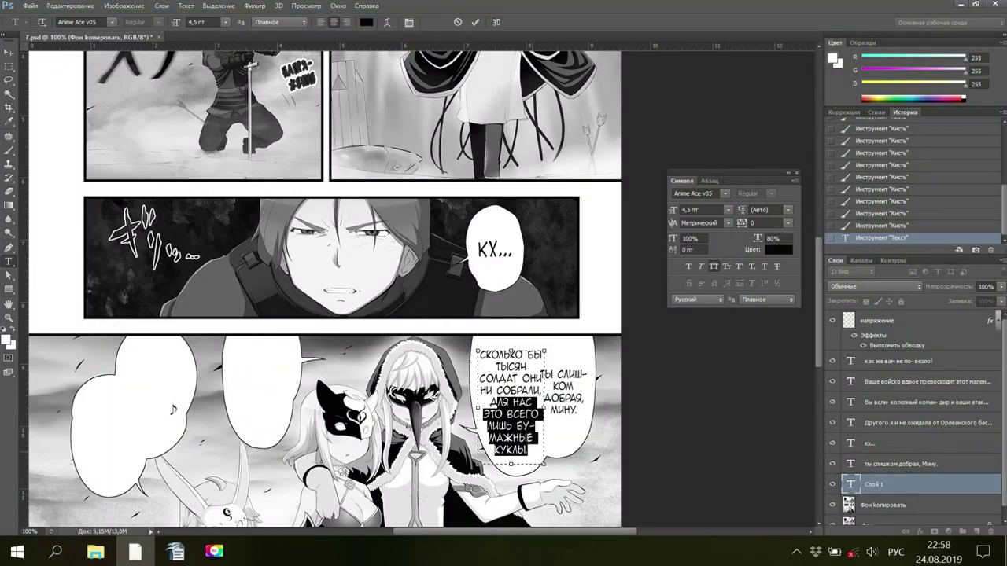
{"action": "key", "text": "ctrl+a"}
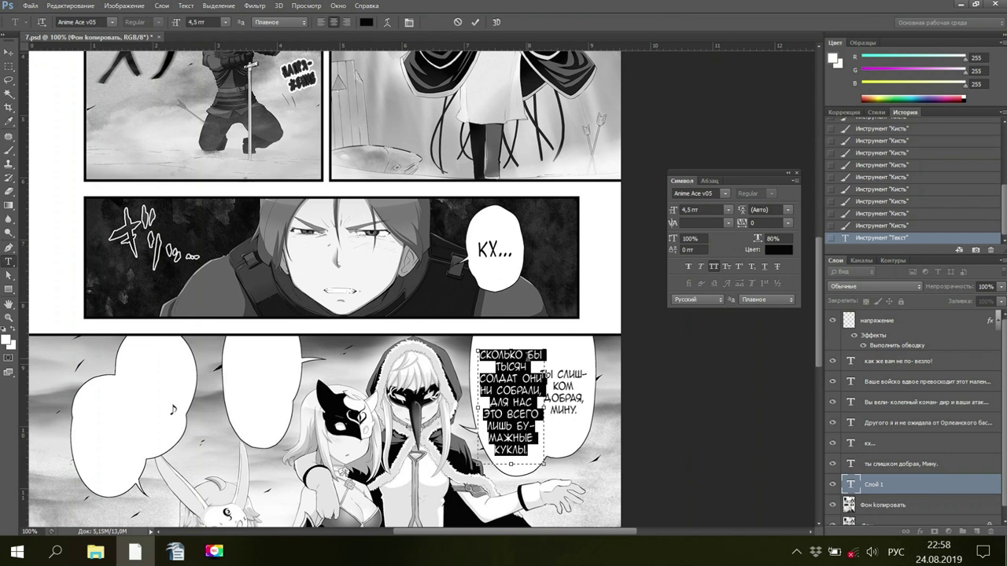
{"action": "left_click", "coordinate": [526, 358]}
{"action": "key", "text": "Return"}
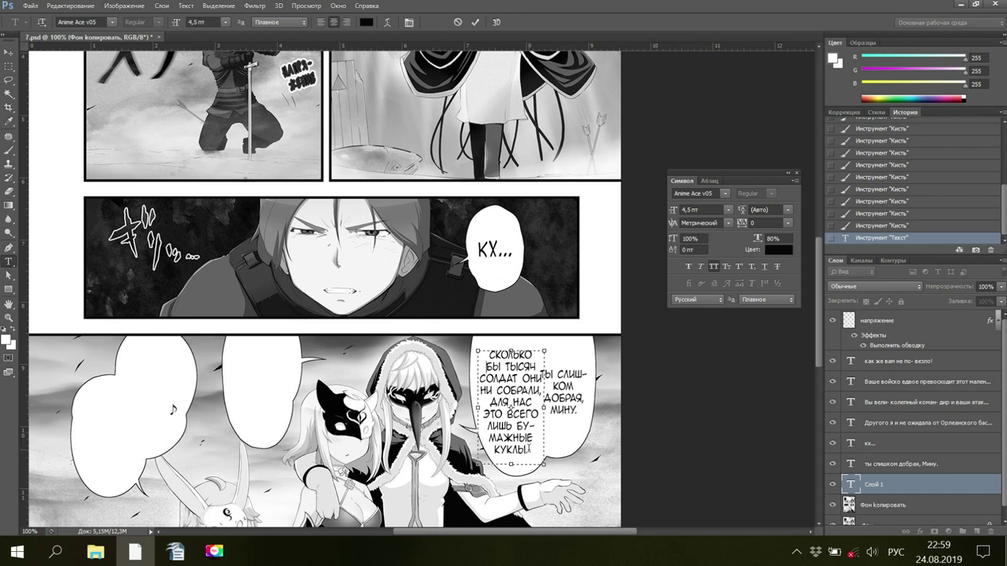
Set the size of the whole sentence to 4,2 pt
{"action": "left_click_drag", "start_coordinate": [528, 449], "coordinate": [487, 352]}
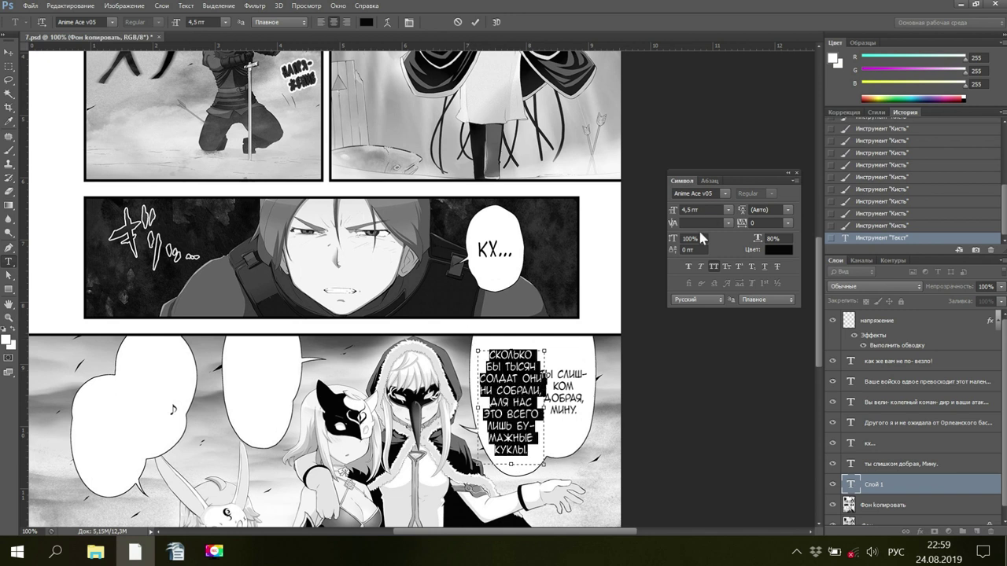
{"action": "left_click", "coordinate": [689, 209]}
{"action": "type", "text": "4"}
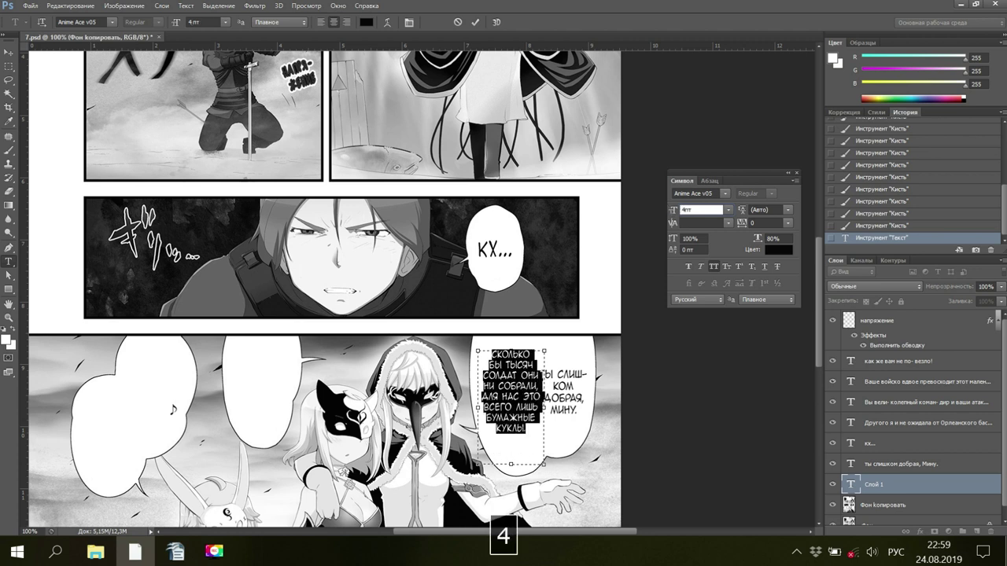
{"action": "type", "text": ",3"}
{"action": "key", "text": "BackSpace"}
{"action": "type", "text": "2"}
{"action": "key", "text": "Return"}
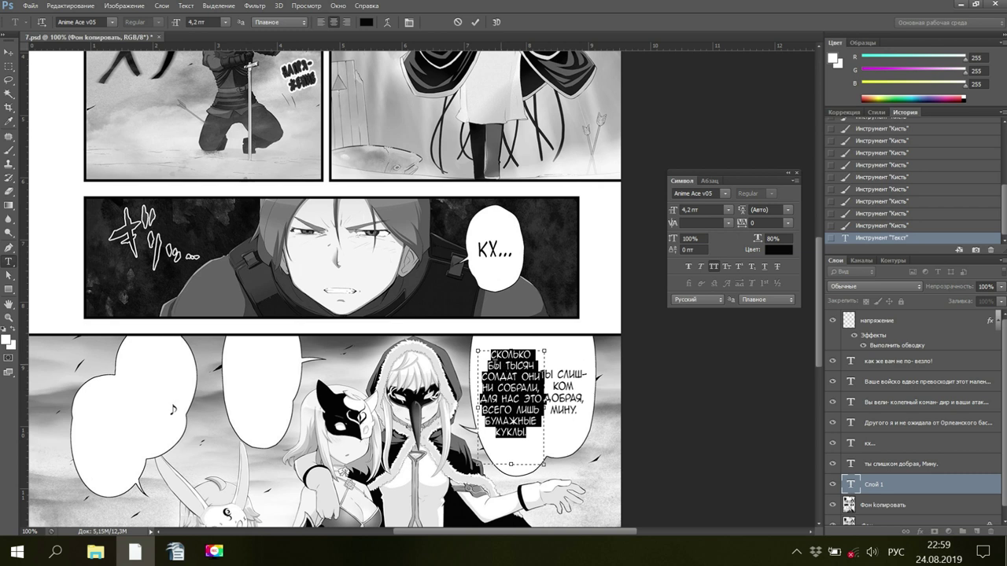
Rework the sentence's line breaks so that lines end after "Сколько", "для нас" and "лишь"
{"action": "left_click", "coordinate": [492, 366]}
{"action": "key", "text": "BackSpace"}
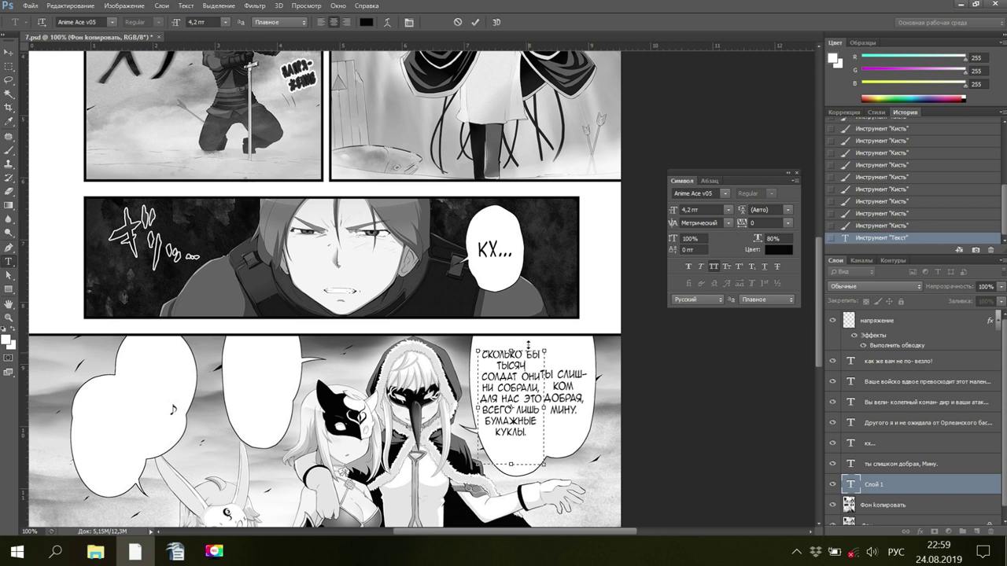
{"action": "key", "text": "Delete"}
{"action": "left_click", "coordinate": [523, 399]}
{"action": "key", "text": "BackSpace"}
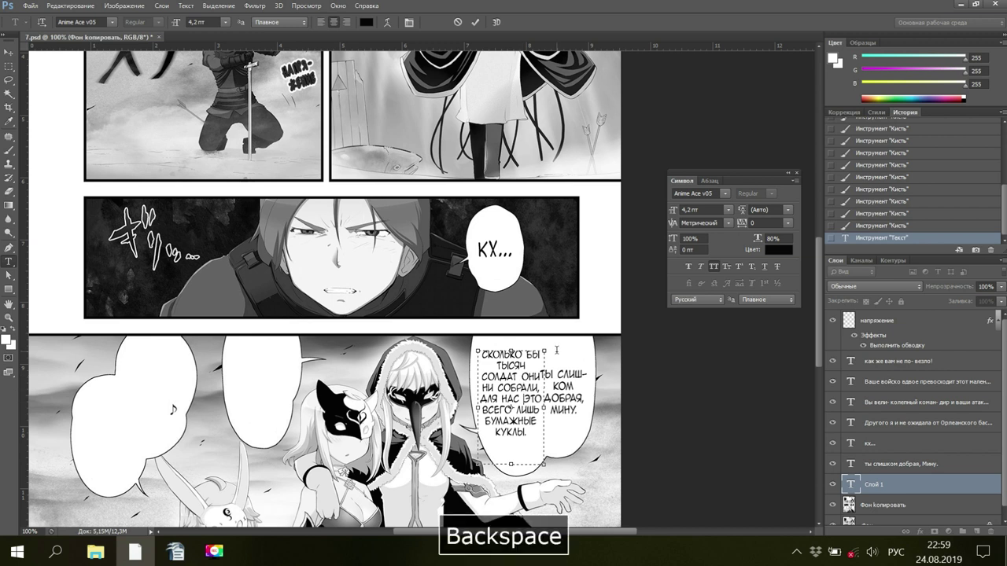
{"action": "key", "text": "Return"}
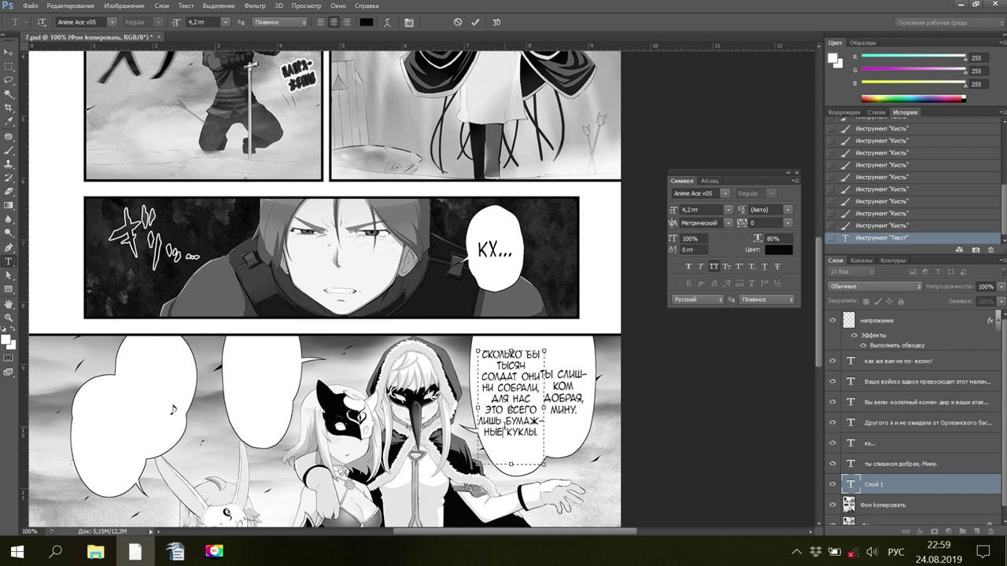
{"action": "left_click", "coordinate": [507, 432]}
{"action": "key", "text": "Return"}
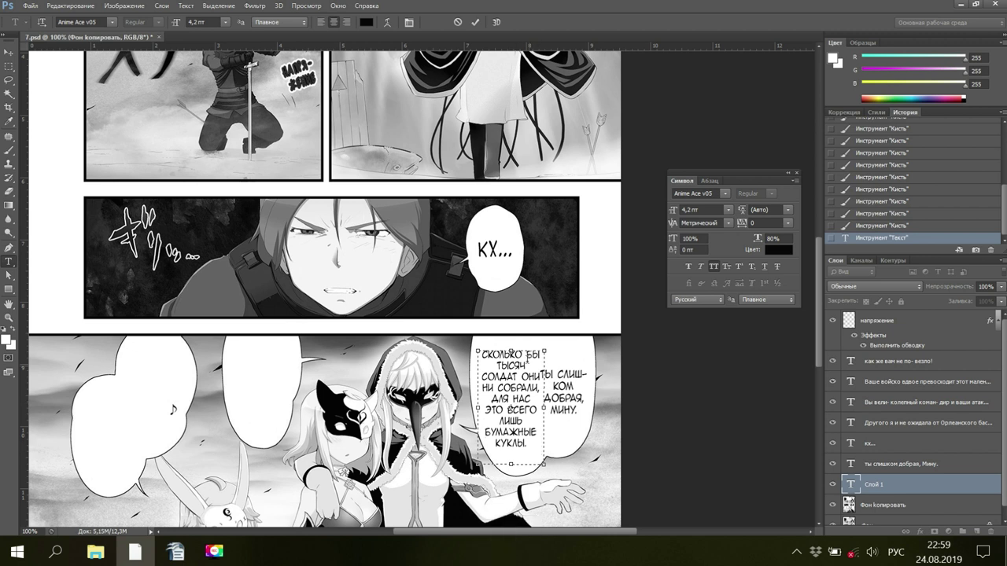
{"action": "key", "text": "Return"}
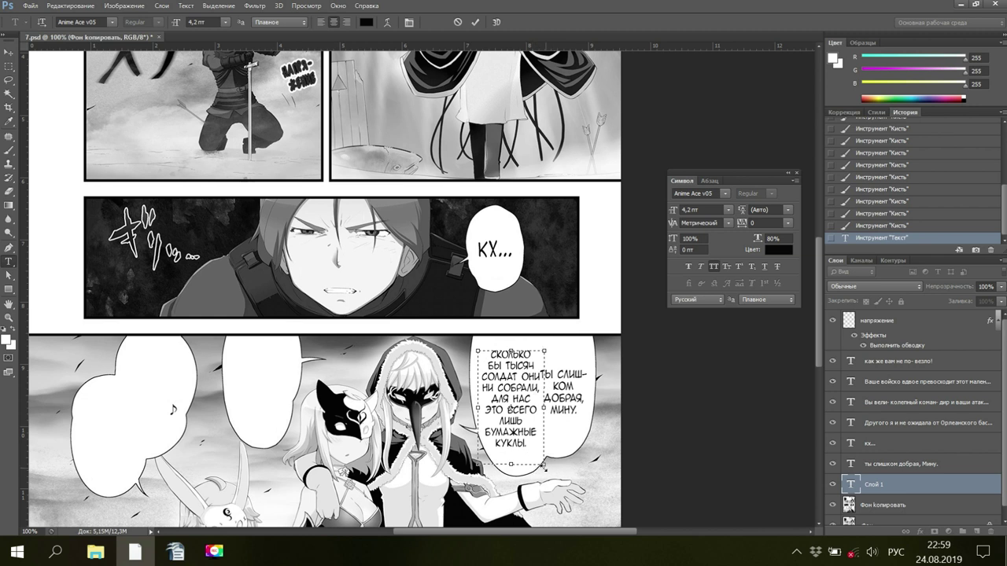
Narrow the text box slightly, set the whole sentence to 4 pt, and lower the box's upper edge a little
{"action": "left_click_drag", "start_coordinate": [544, 468], "coordinate": [544, 468]}
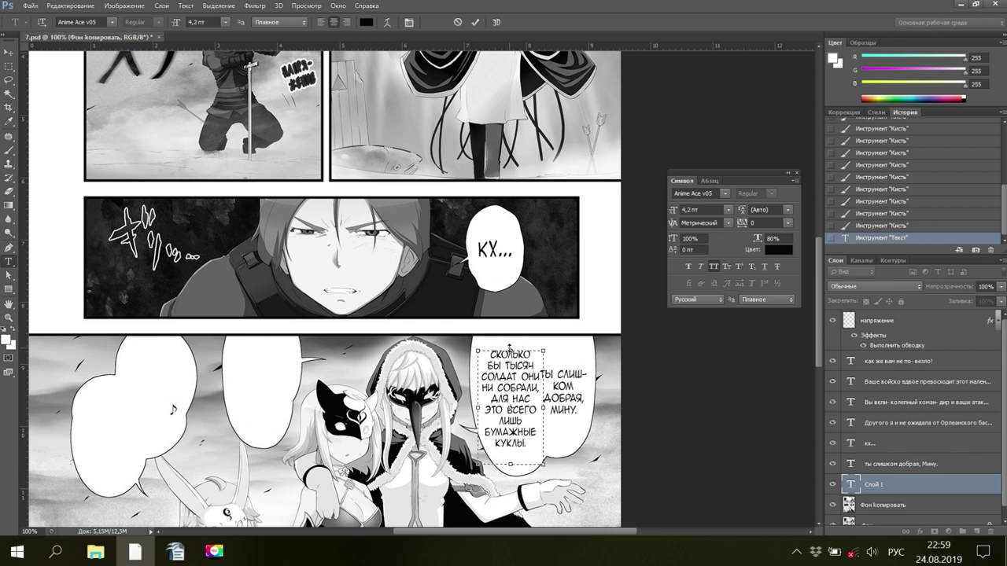
{"action": "left_click_drag", "start_coordinate": [509, 347], "coordinate": [509, 350]}
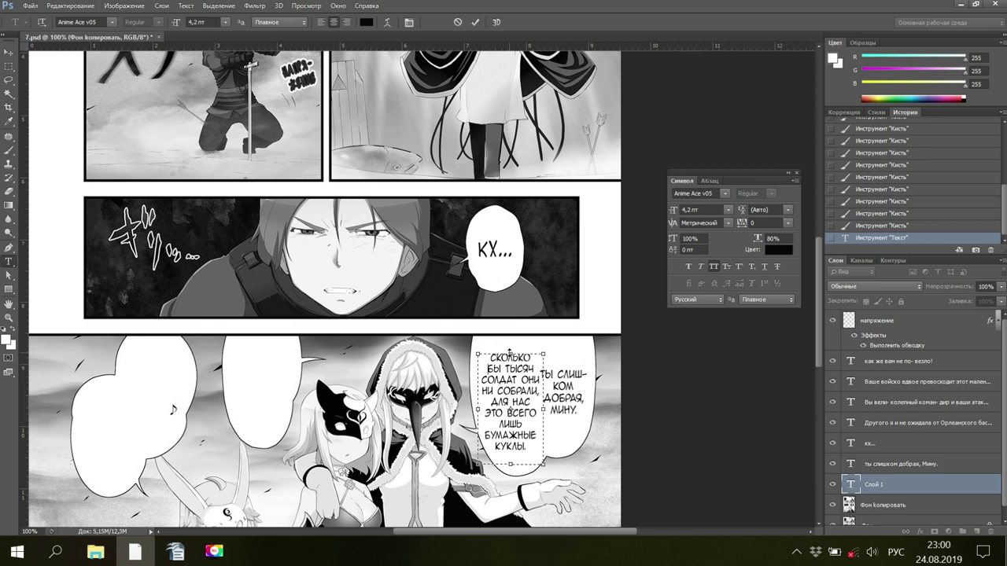
{"action": "key", "text": "ctrl+a"}
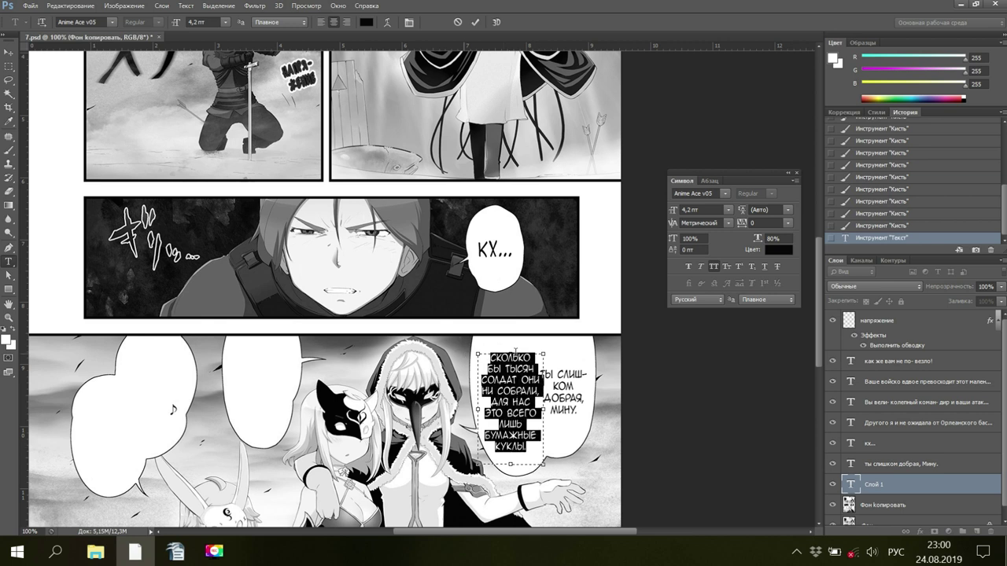
{"action": "left_click", "coordinate": [673, 210]}
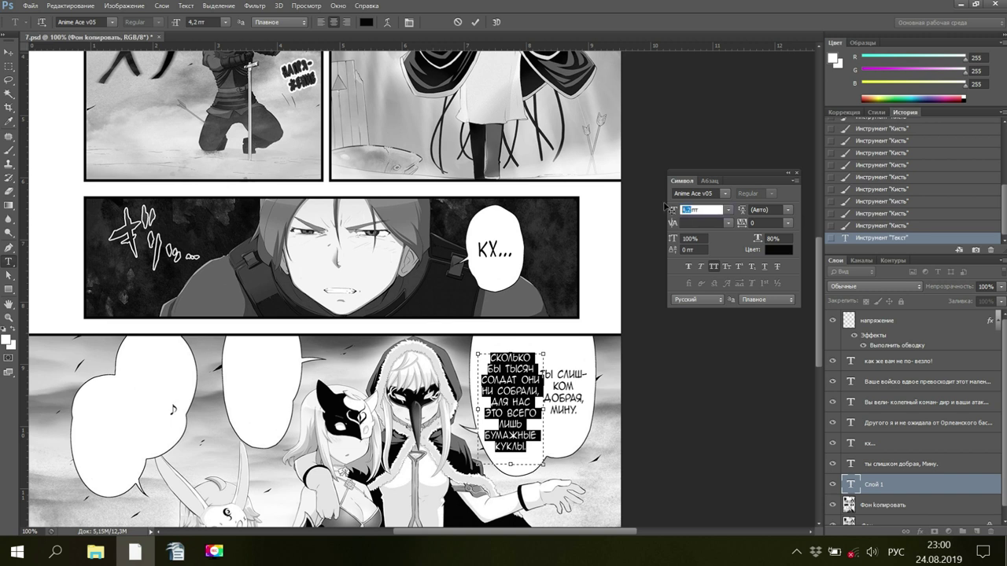
{"action": "type", "text": "4"}
{"action": "key", "text": "Return"}
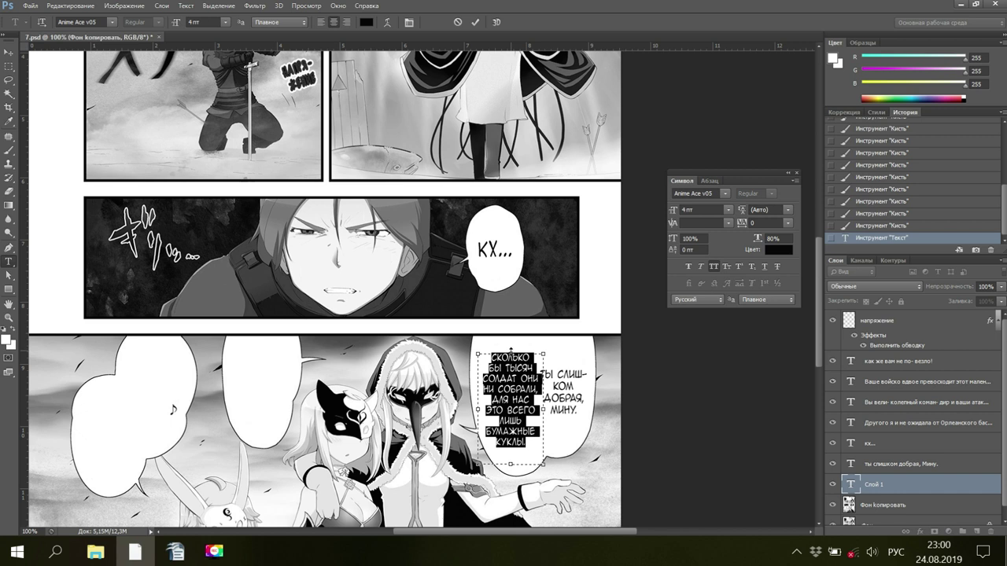
{"action": "left_click_drag", "start_coordinate": [511, 347], "coordinate": [511, 351]}
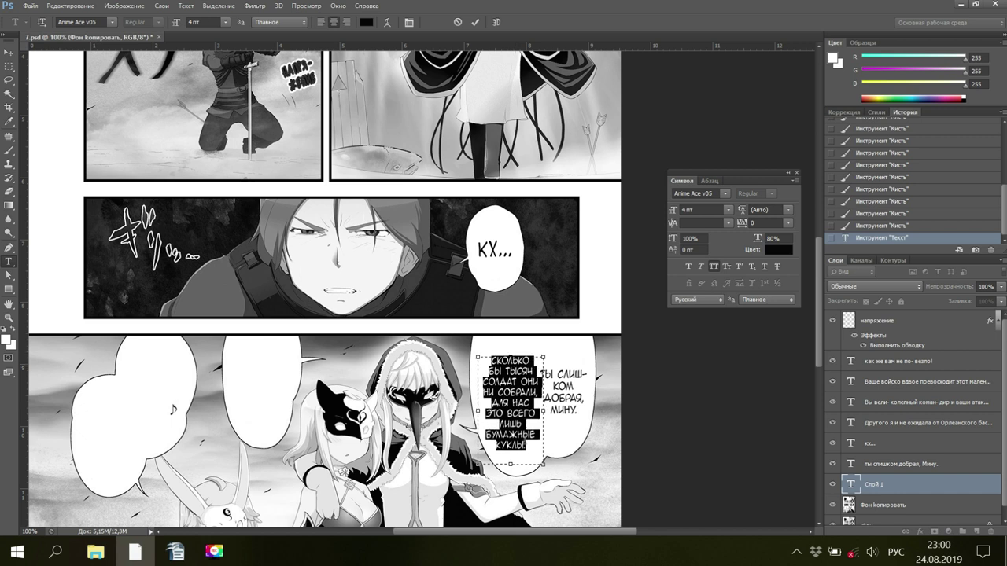
Remove the line breaks after "нас" and "лишь", keep "бумажные" unhyphenated, and lower the text box's upper edge slightly
{"action": "left_click", "coordinate": [518, 435]}
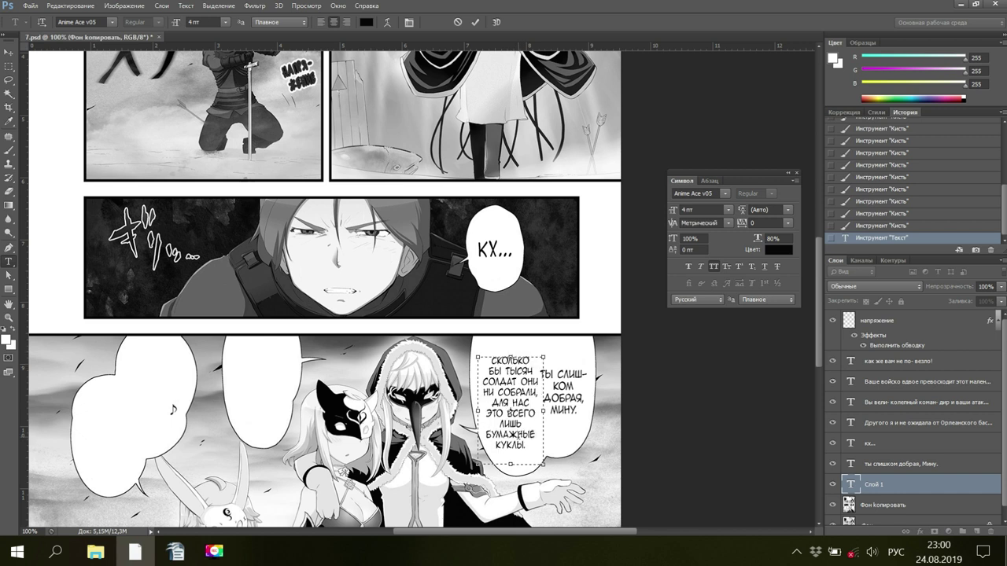
{"action": "key", "text": "Return"}
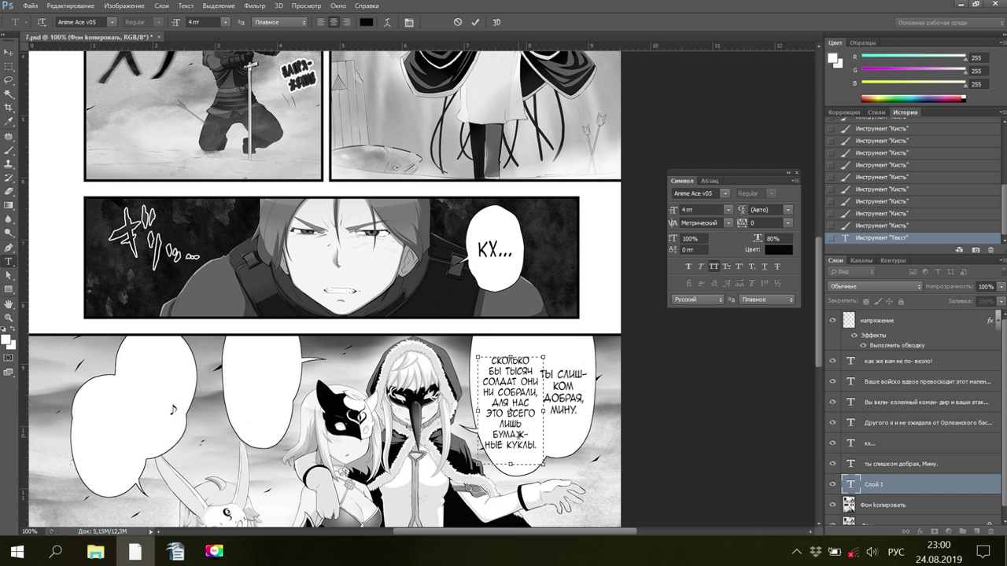
{"action": "key", "text": "Delete"}
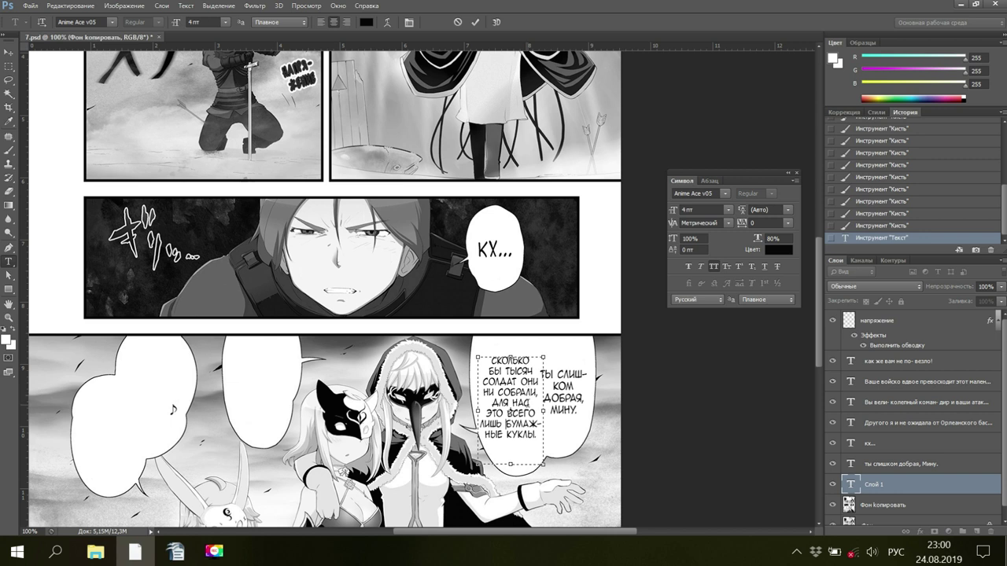
{"action": "key", "text": "Delete"}
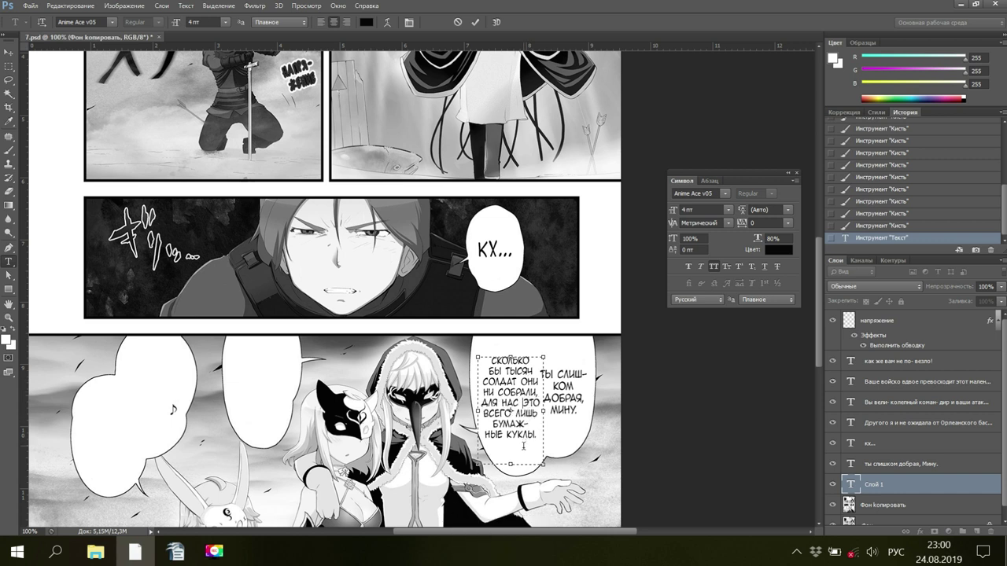
{"action": "left_click", "coordinate": [538, 395]}
{"action": "key", "text": "Delete"}
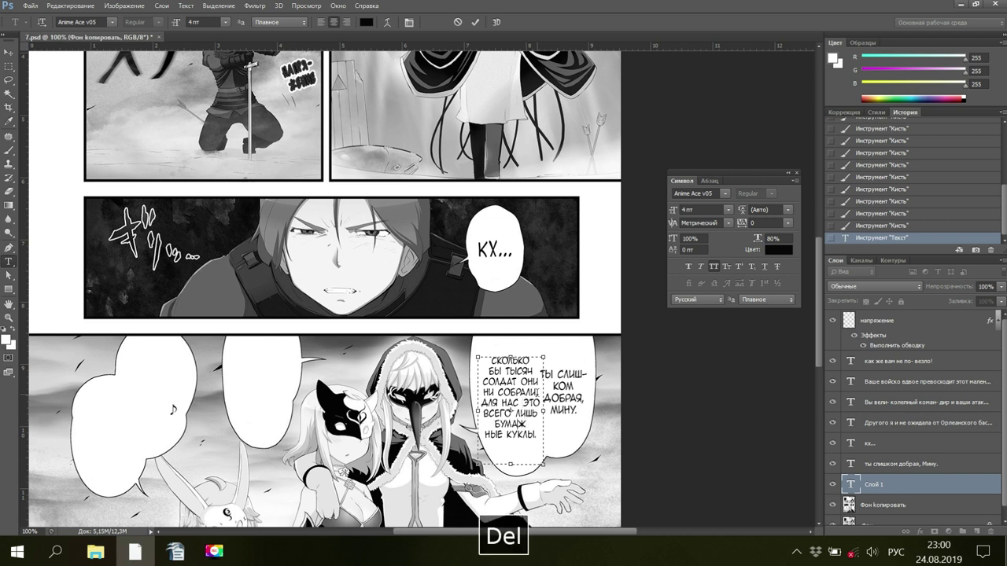
{"action": "key", "text": "Delete"}
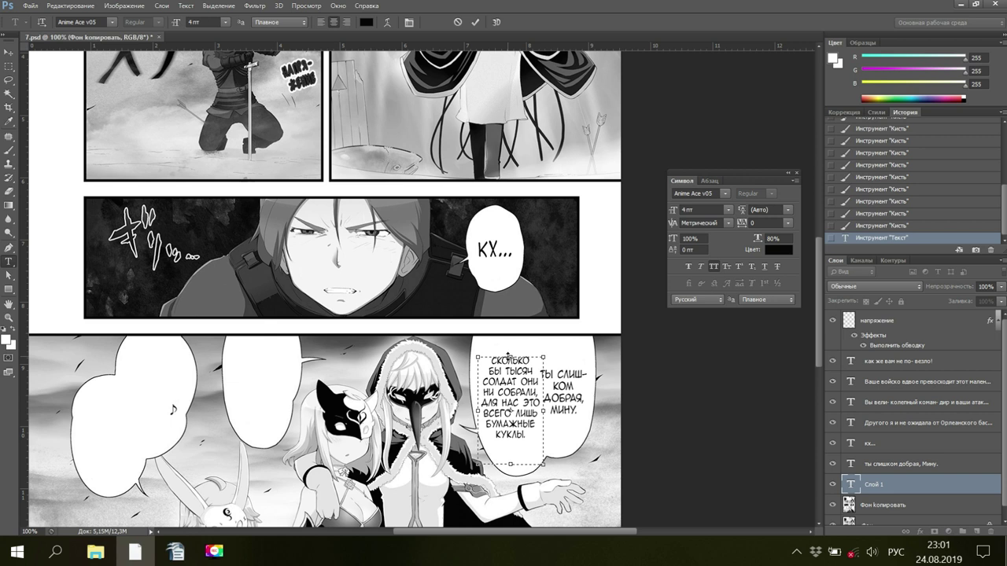
{"action": "left_click_drag", "start_coordinate": [508, 356], "coordinate": [507, 363]}
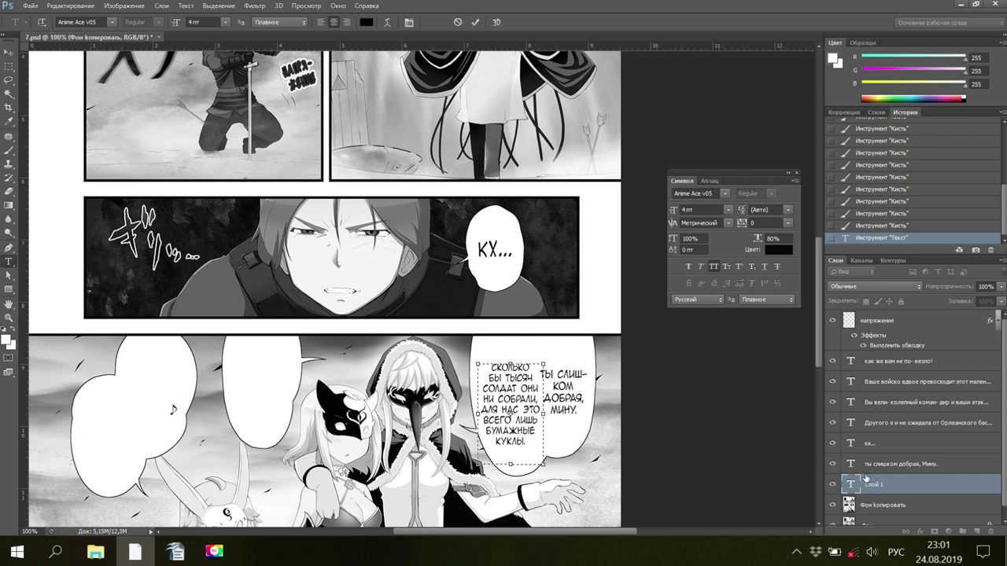
Set the whole "Ты слишком добрая" text to 4 pt and break its line after "Ты"
{"action": "left_click", "coordinate": [566, 388]}
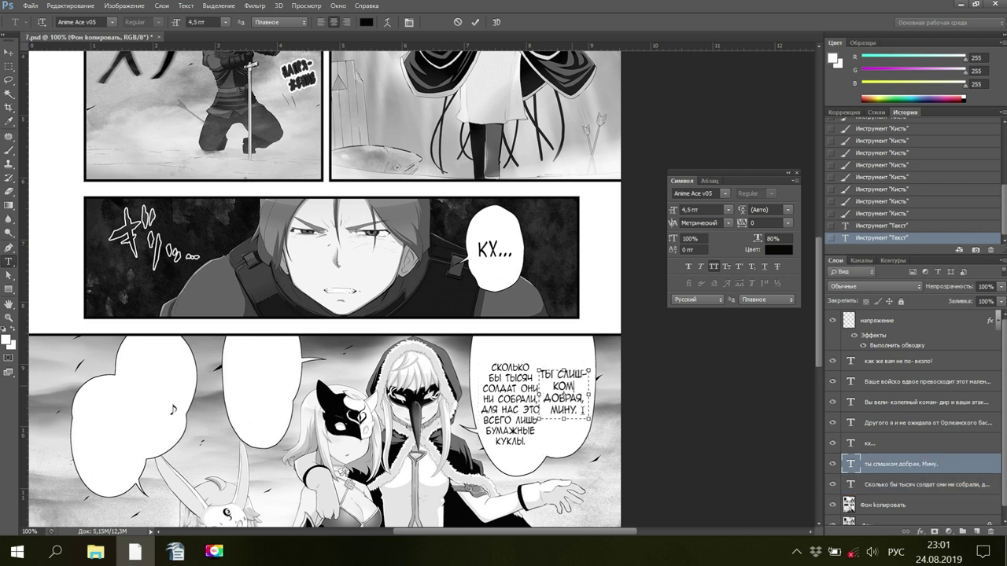
{"action": "key", "text": "ctrl+a"}
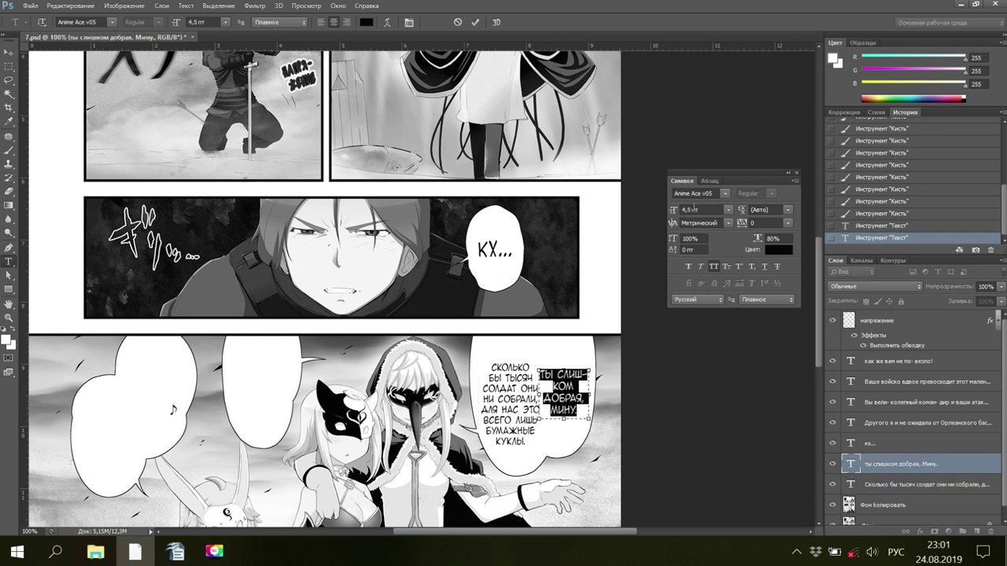
{"action": "left_click", "coordinate": [692, 209]}
{"action": "left_click", "coordinate": [665, 209]}
{"action": "type", "text": "4"}
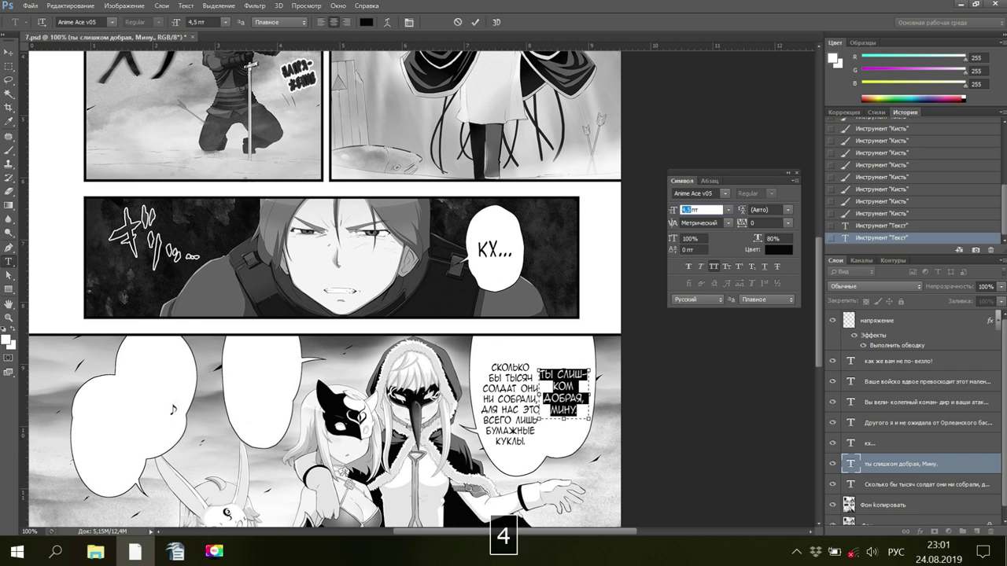
{"action": "key", "text": "space"}
{"action": "key", "text": "Return"}
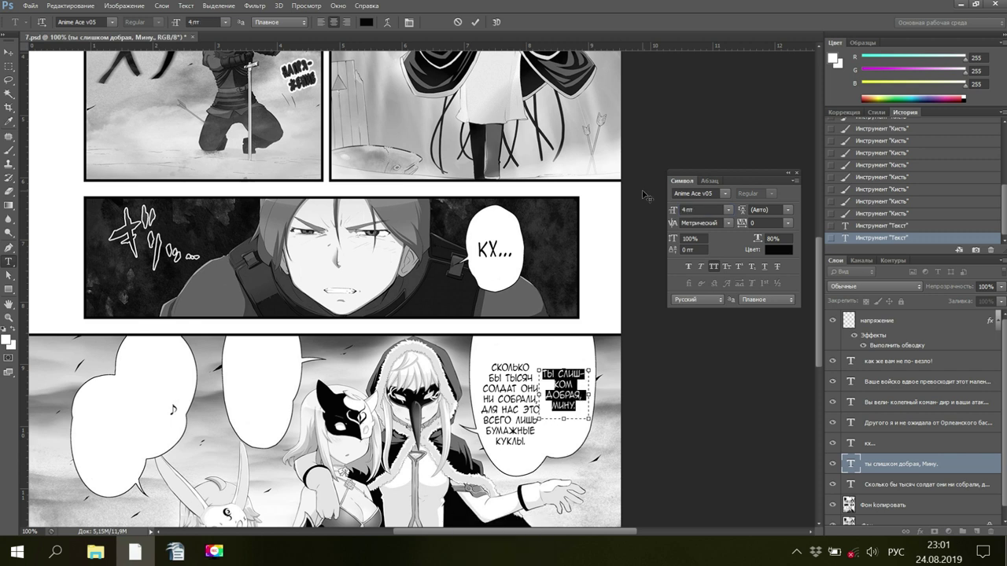
{"action": "left_click", "coordinate": [559, 371]}
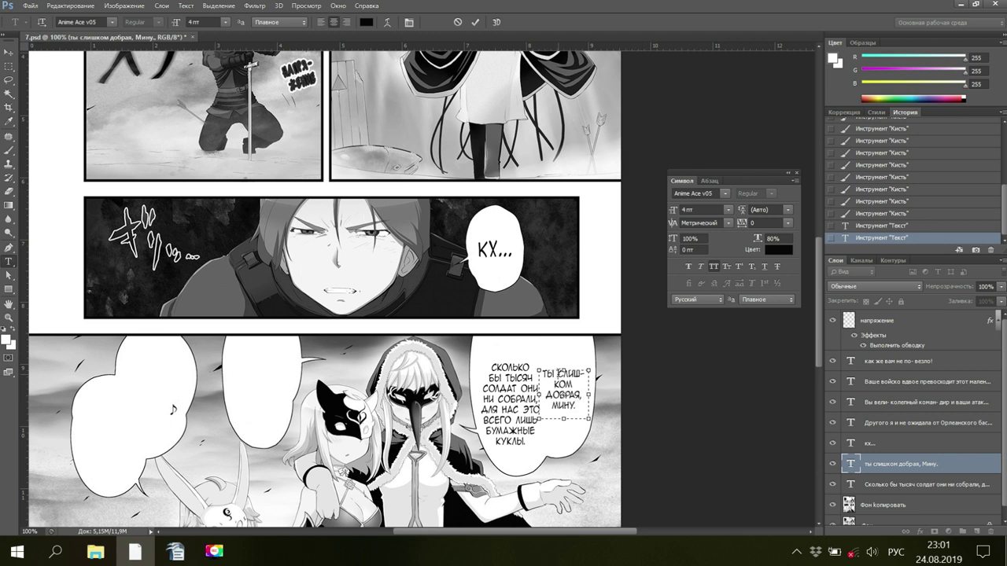
{"action": "key", "text": "Return"}
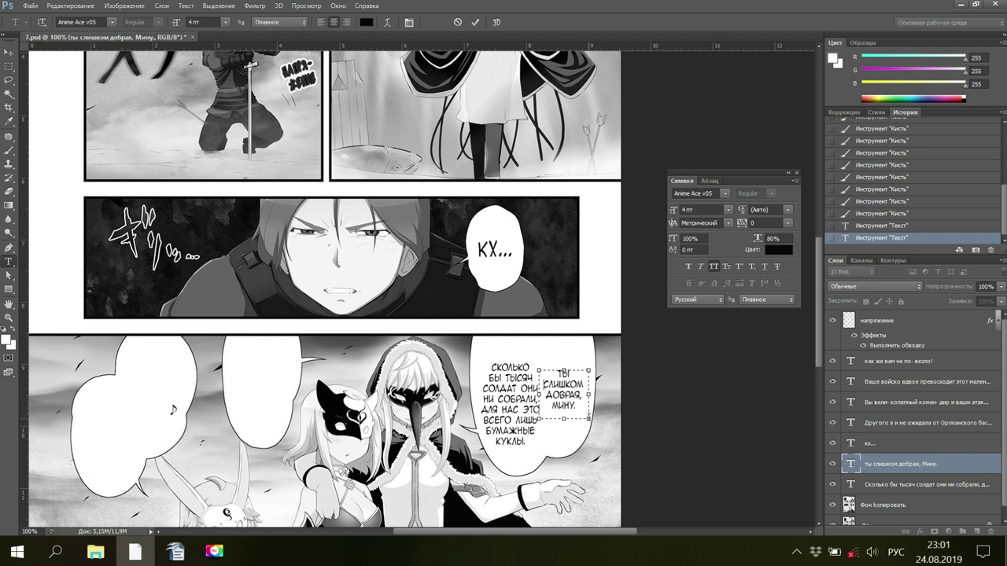
Narrow the "Ты слишком добрая" text box slightly from its left side and lower its upper and lower edges a little
{"action": "left_click_drag", "start_coordinate": [588, 419], "coordinate": [543, 425]}
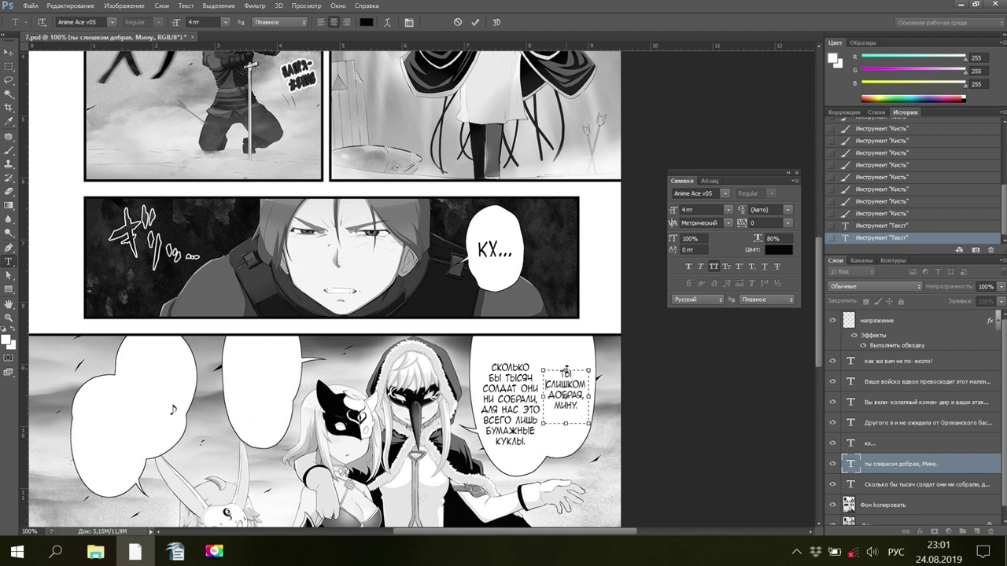
{"action": "left_click_drag", "start_coordinate": [566, 370], "coordinate": [567, 375]}
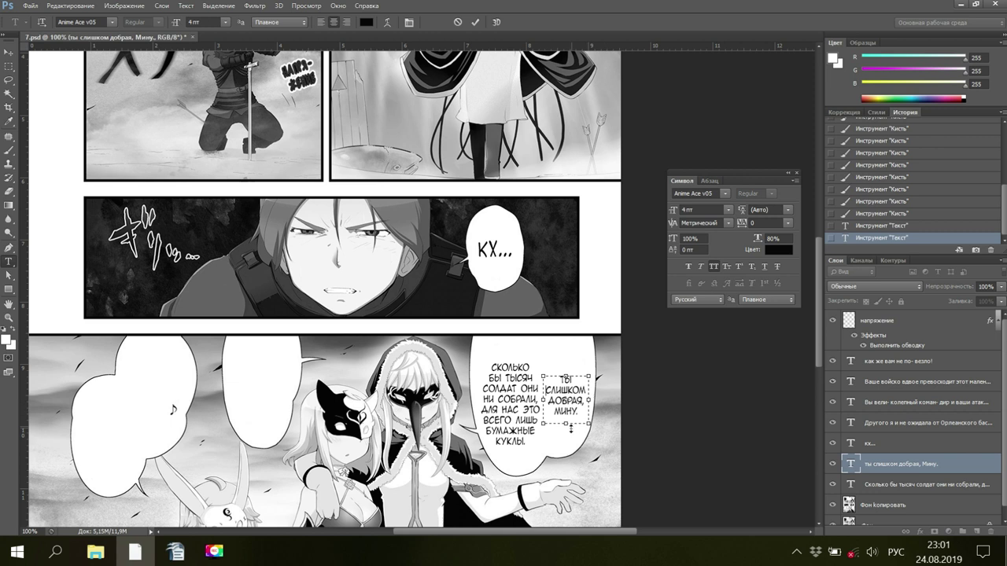
{"action": "left_click_drag", "start_coordinate": [566, 423], "coordinate": [567, 423]}
{"action": "key", "text": "ctrl+Return"}
Open the "Сколько бы тысяч солдат" text block in the same bubble for editing
{"action": "left_click", "coordinate": [860, 486]}
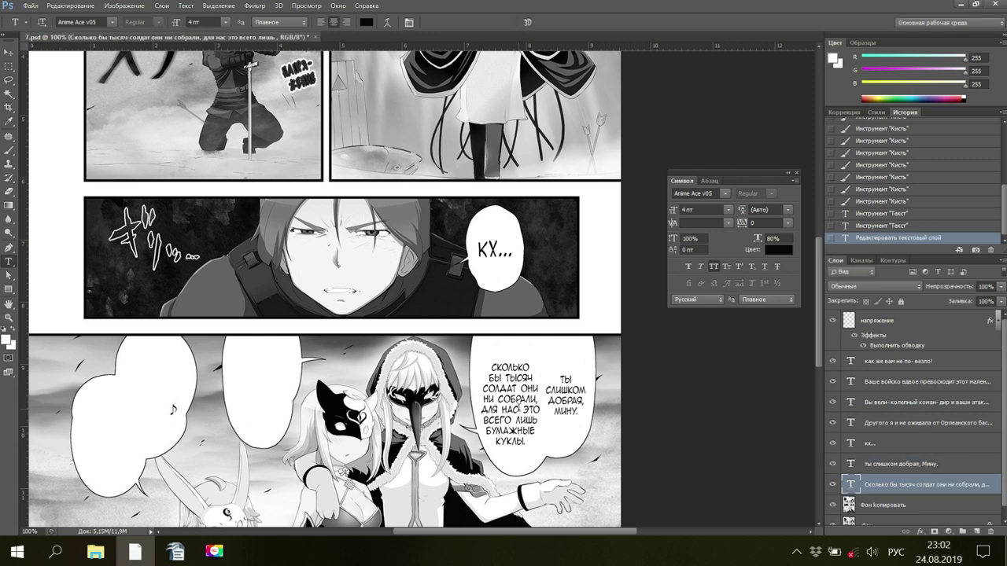
{"action": "left_click", "coordinate": [517, 409]}
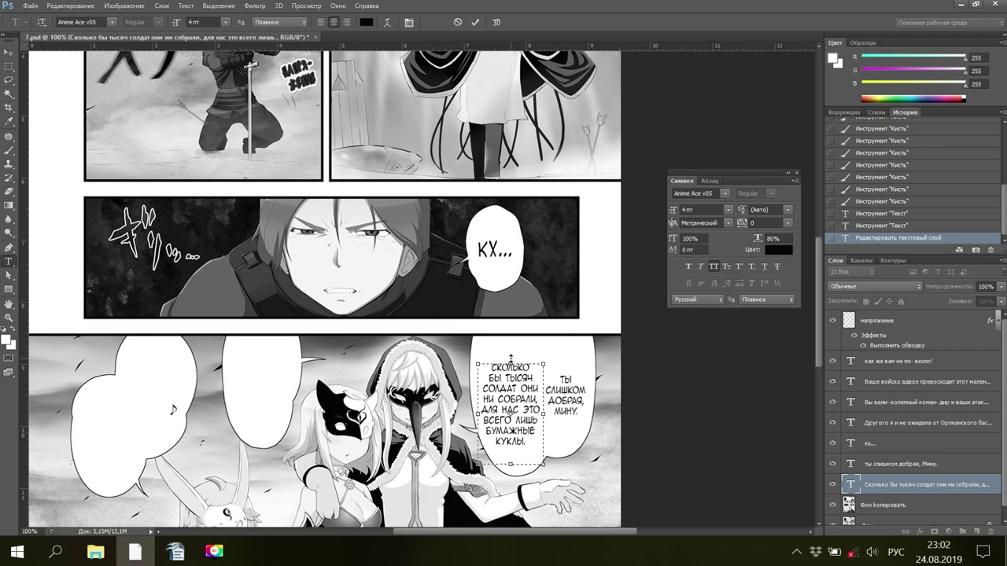
Reposition the "Сколько бы тысяч солдат" text frame in its bubble and rewrap its opening lines as "Сколько бы / тысяч солдат"
{"action": "left_click_drag", "start_coordinate": [511, 358], "coordinate": [511, 360]}
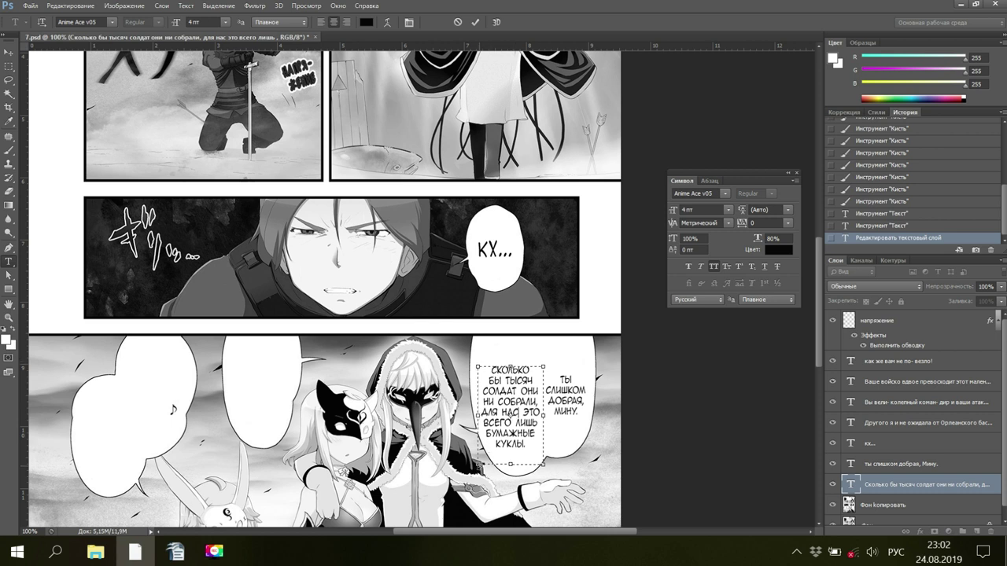
{"action": "left_click_drag", "start_coordinate": [479, 464], "coordinate": [483, 463]}
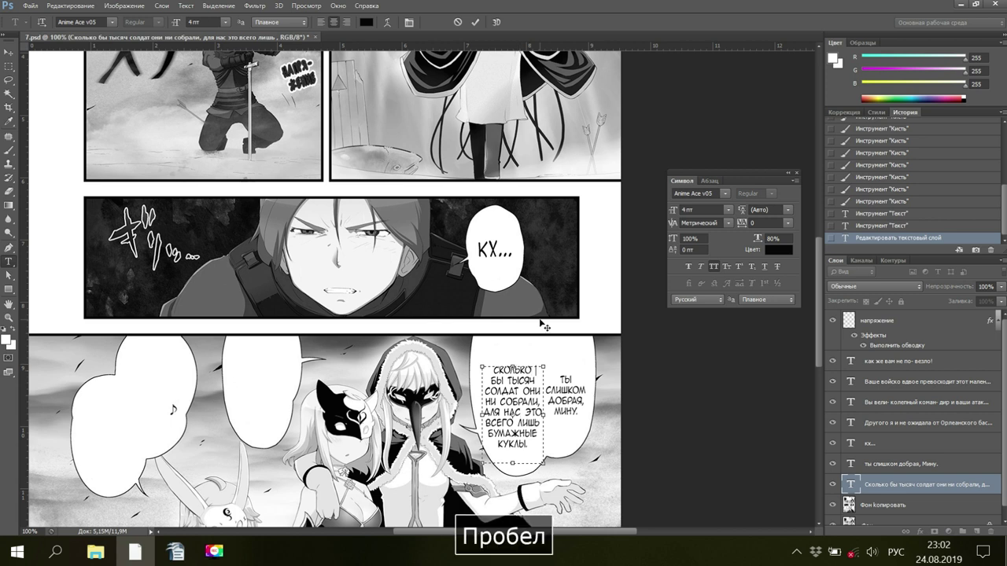
{"action": "key", "text": "Delete"}
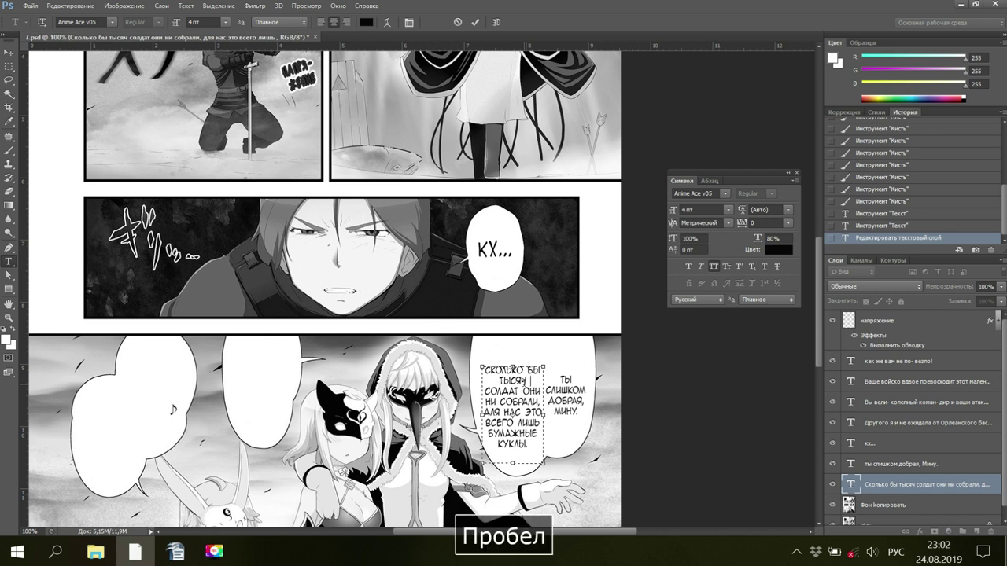
{"action": "key", "text": "Delete"}
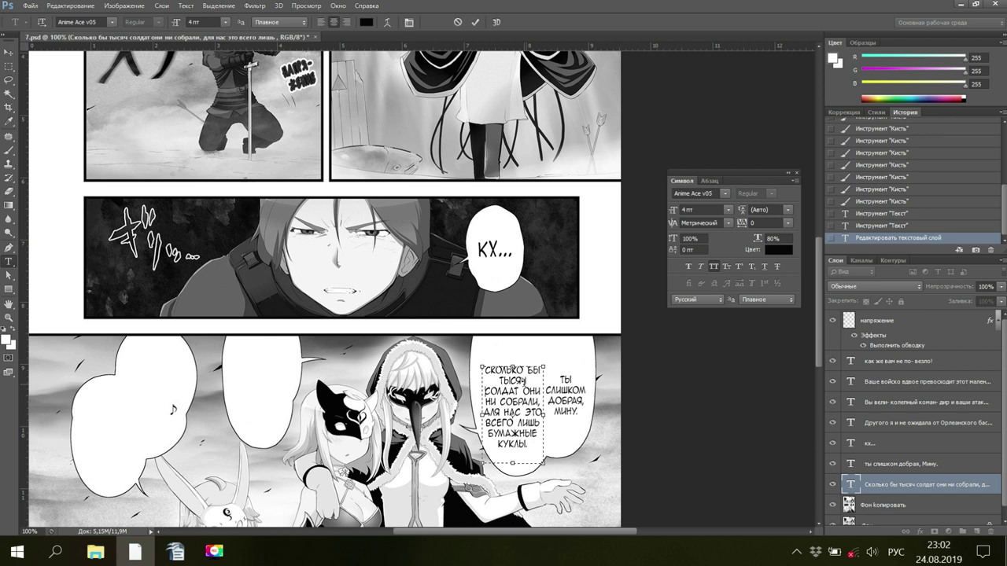
{"action": "key", "text": "BackSpace"}
{"action": "left_click_drag", "start_coordinate": [475, 467], "coordinate": [471, 466]}
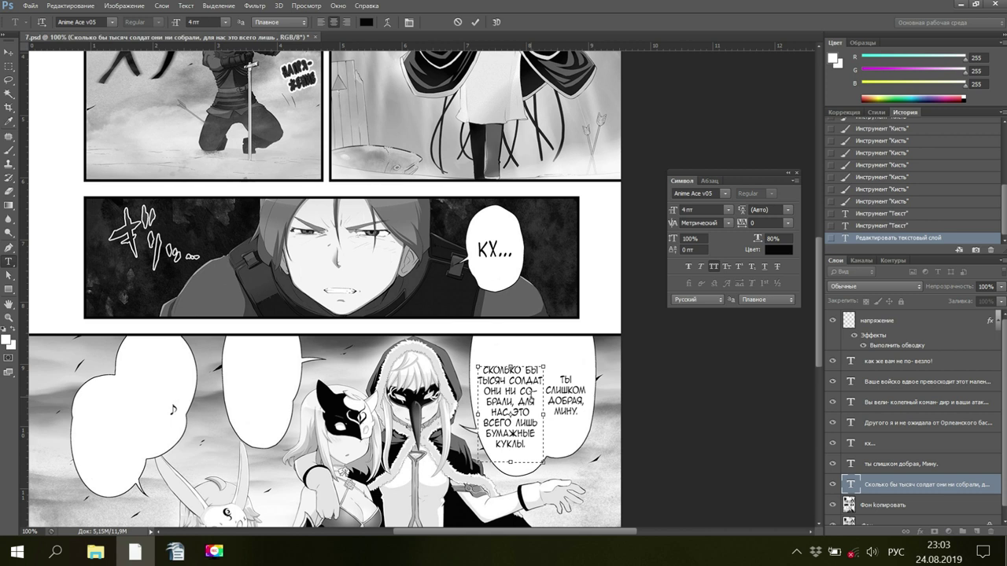
{"action": "left_click", "coordinate": [903, 506]}
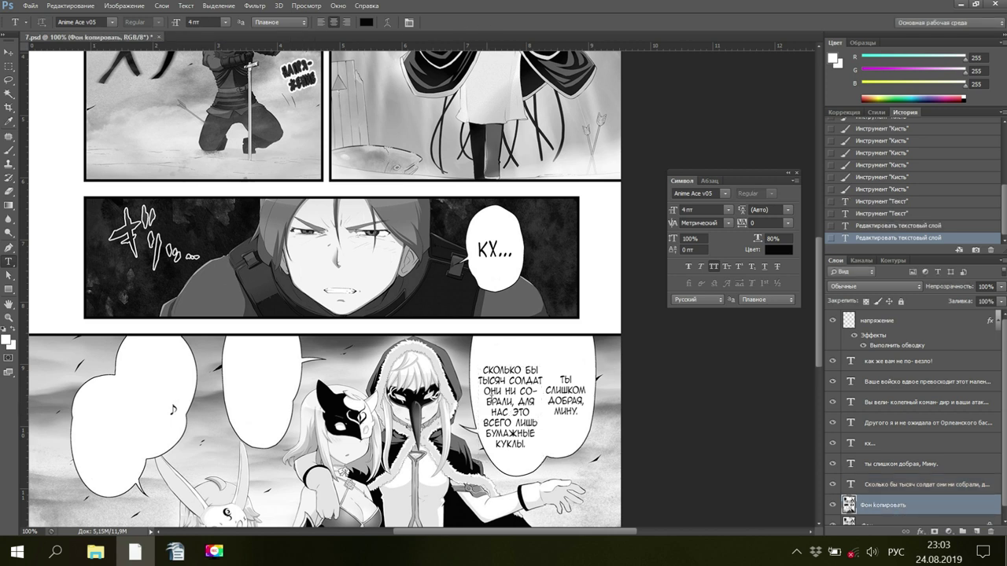
Nudge the "Сколько бы тысяч солдат" text block slightly upward in the bubble and save 7.psd
{"action": "left_click", "coordinate": [497, 395]}
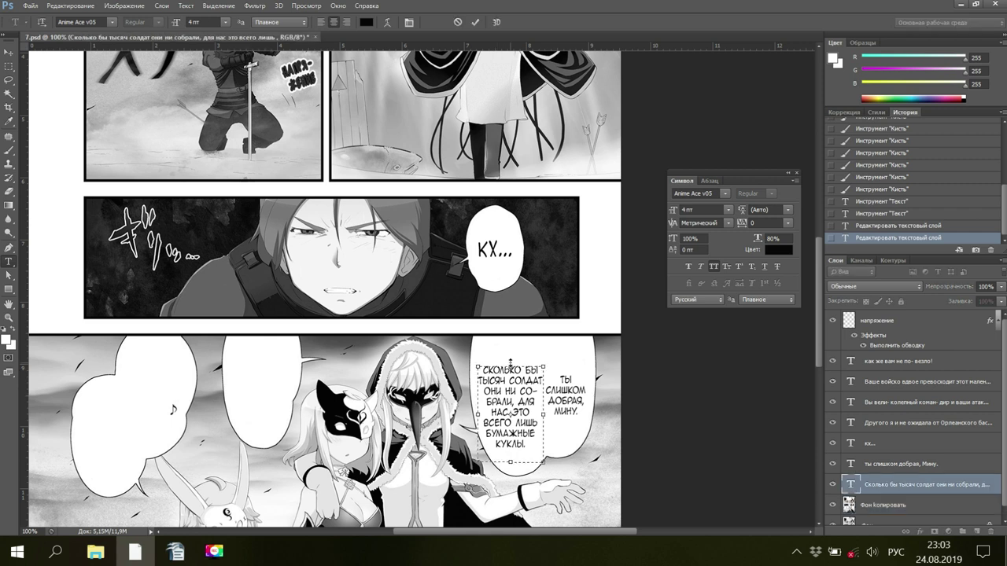
{"action": "left_click_drag", "start_coordinate": [511, 363], "coordinate": [511, 361]}
{"action": "left_click", "coordinate": [879, 510]}
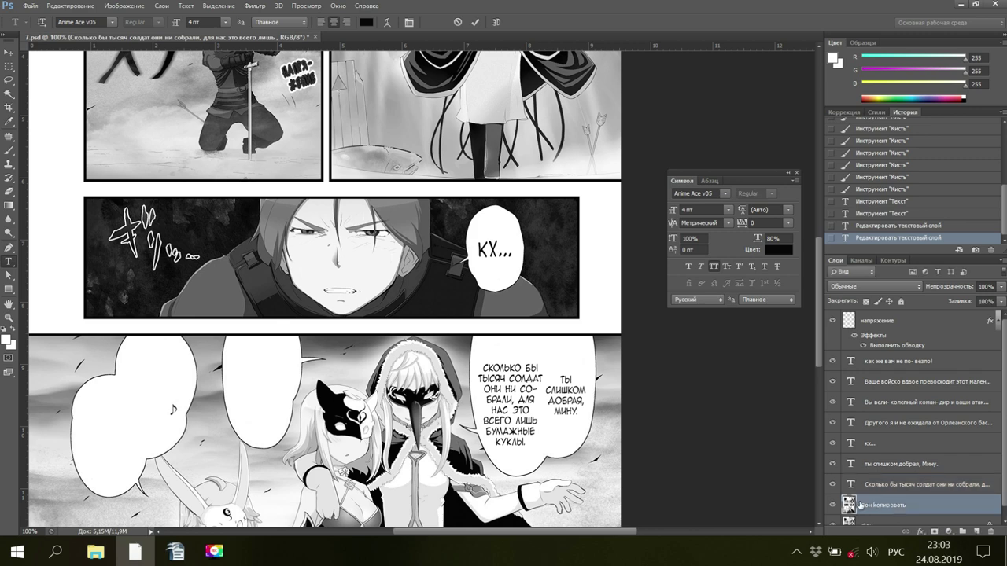
{"action": "left_click", "coordinate": [30, 6]}
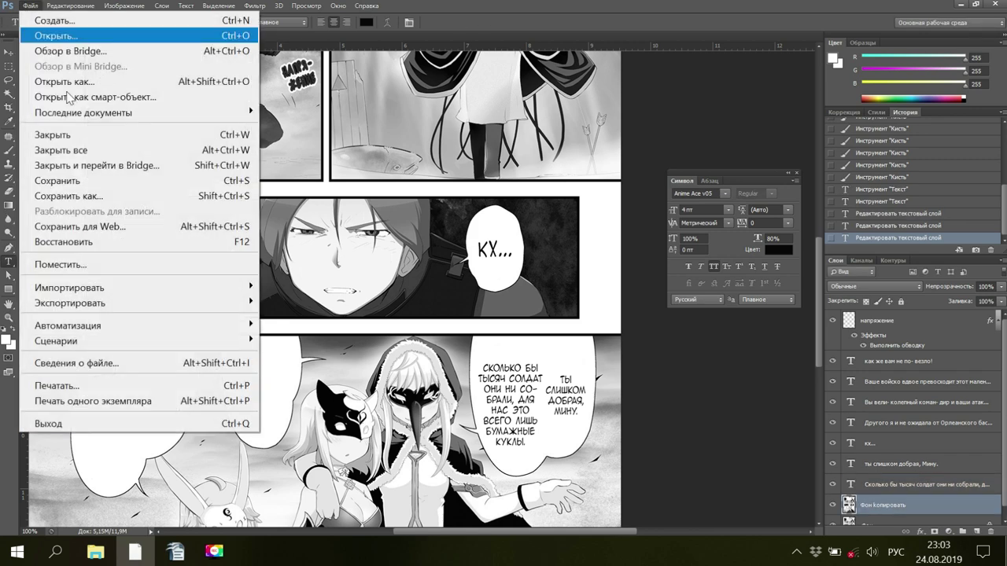
{"action": "left_click", "coordinate": [85, 182]}
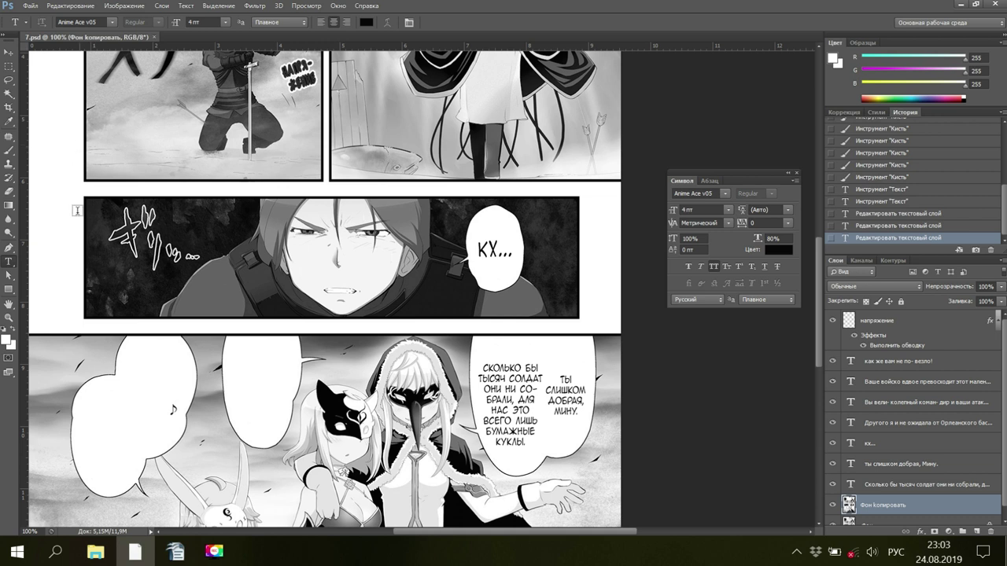
Switch to the translation document in OpenOffice Writer, insert a dash so the line starts "А он — ещё один", and save it
{"action": "mouse_move", "coordinate": [135, 551]}
{"action": "left_click", "coordinate": [144, 527]}
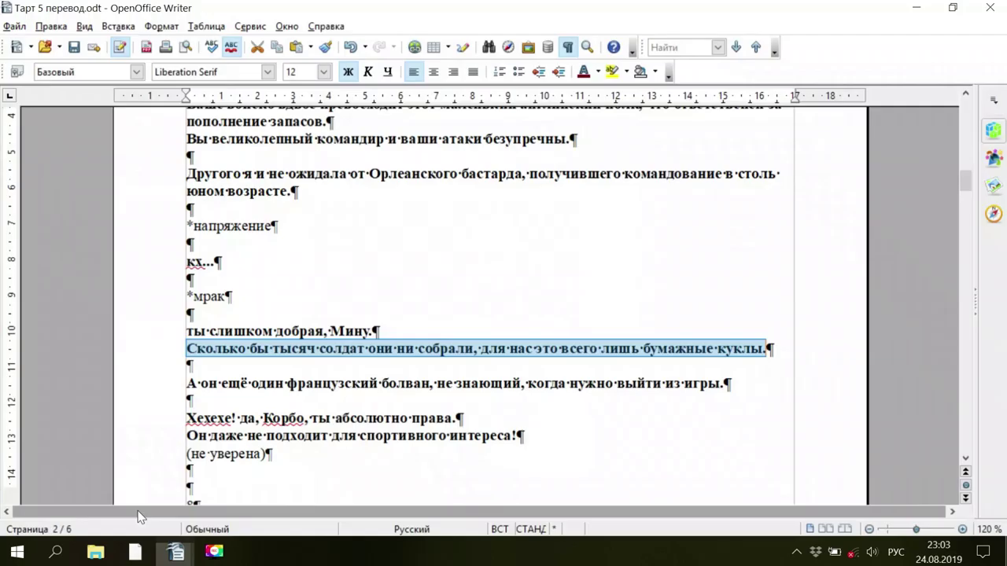
{"action": "left_click", "coordinate": [184, 383]}
{"action": "left_click_drag", "start_coordinate": [184, 383], "coordinate": [266, 384]}
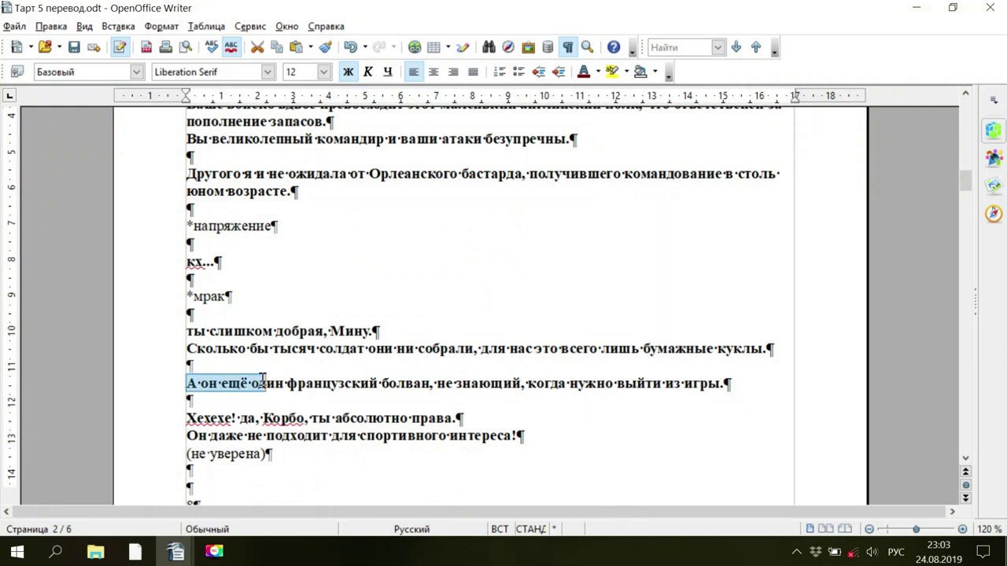
{"action": "left_click", "coordinate": [218, 383]}
{"action": "type", "text": "- т"}
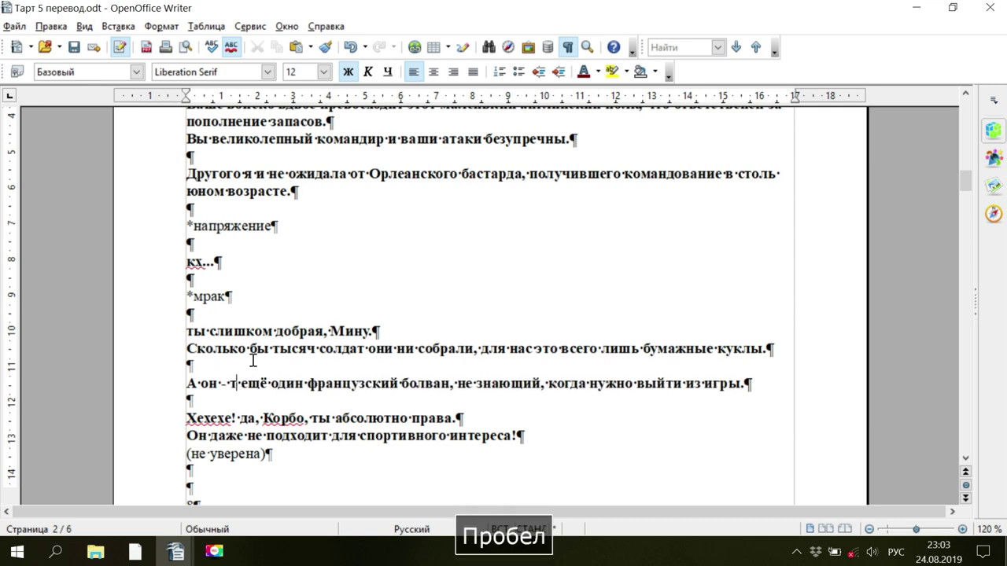
{"action": "key", "text": "BackSpace"}
{"action": "key", "text": "BackSpace"}
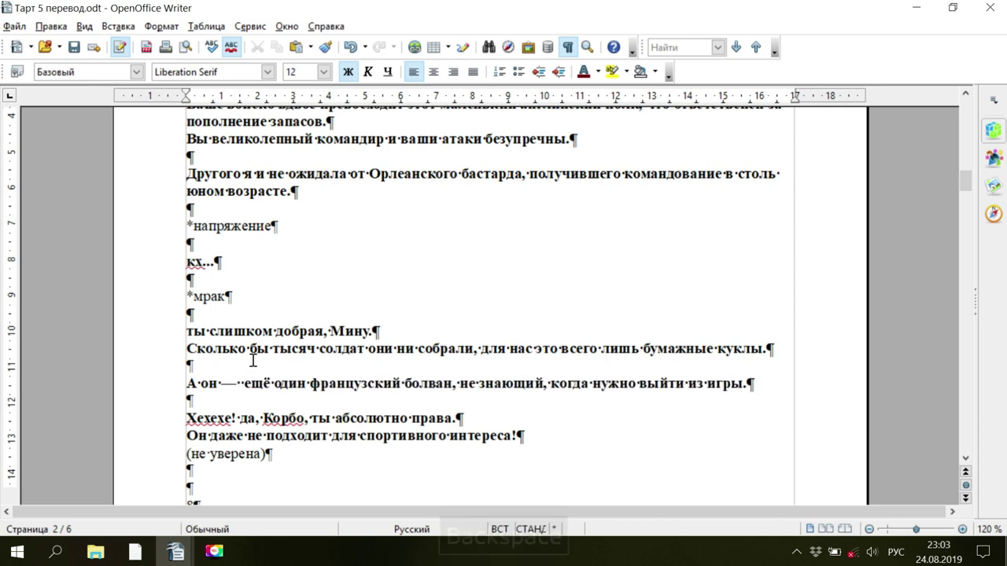
{"action": "key", "text": "Delete"}
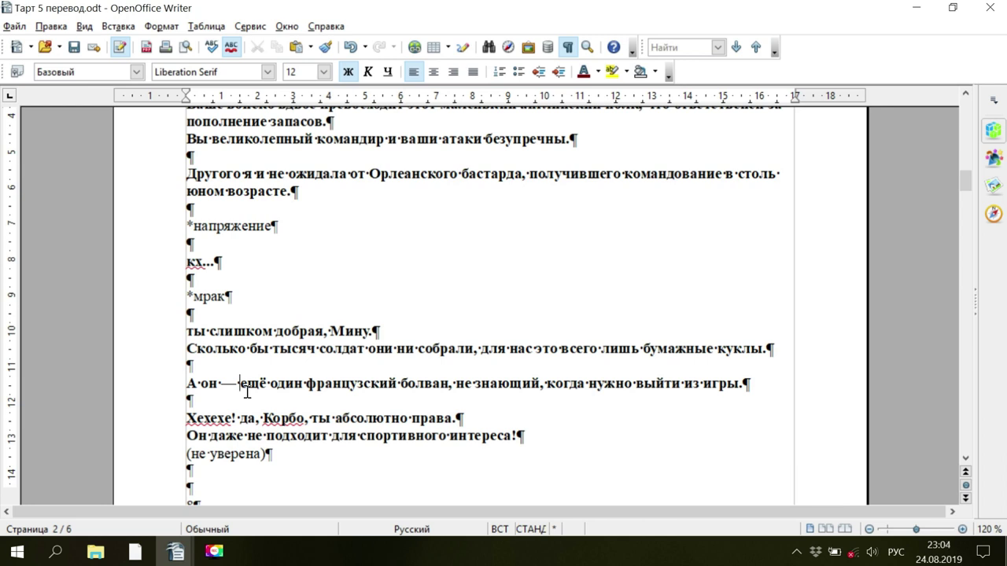
{"action": "key", "text": "ctrl+s"}
Copy the full line "А он — ещё один французский болван, не знающий, когда нужно выйти из игры." and switch back to Photoshop
{"action": "left_click_drag", "start_coordinate": [184, 383], "coordinate": [585, 376]}
{"action": "triple_click", "coordinate": [746, 383]}
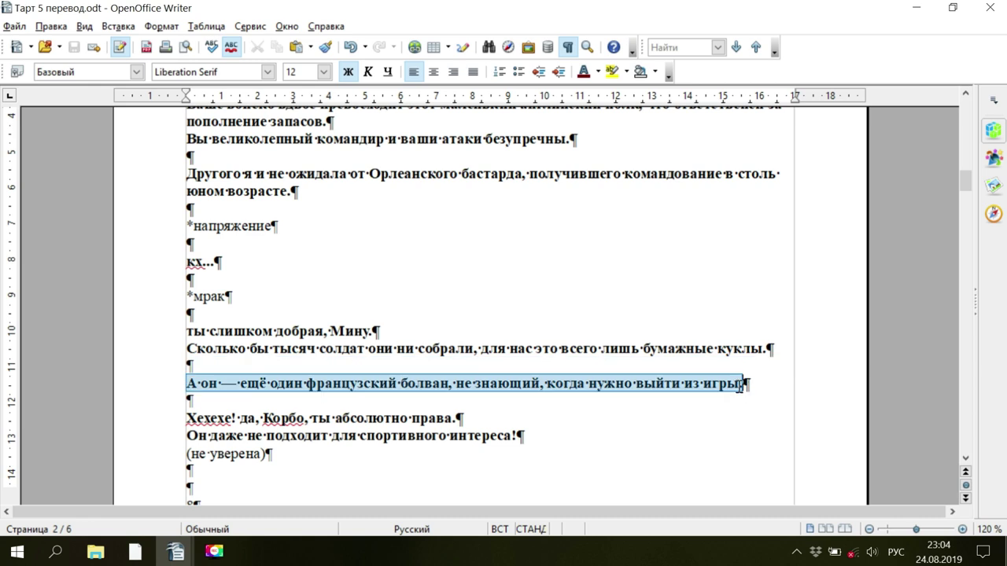
{"action": "right_click", "coordinate": [723, 383]}
{"action": "left_click", "coordinate": [736, 360]}
{"action": "left_click", "coordinate": [136, 555]}
{"action": "key", "text": "space"}
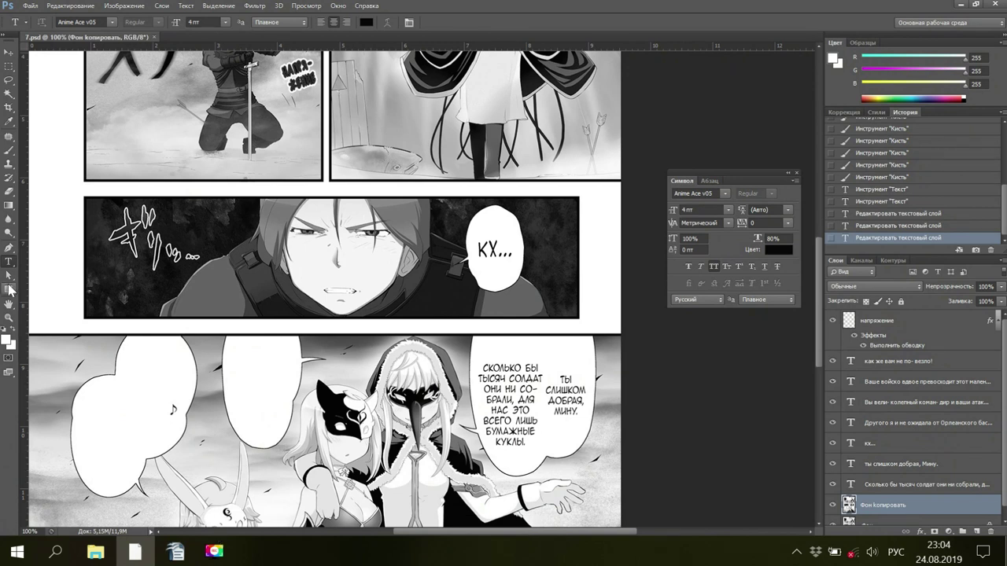
Create a text frame inside the empty middle bubble of the lower panel and paste the copied line into it
{"action": "left_click", "coordinate": [9, 317]}
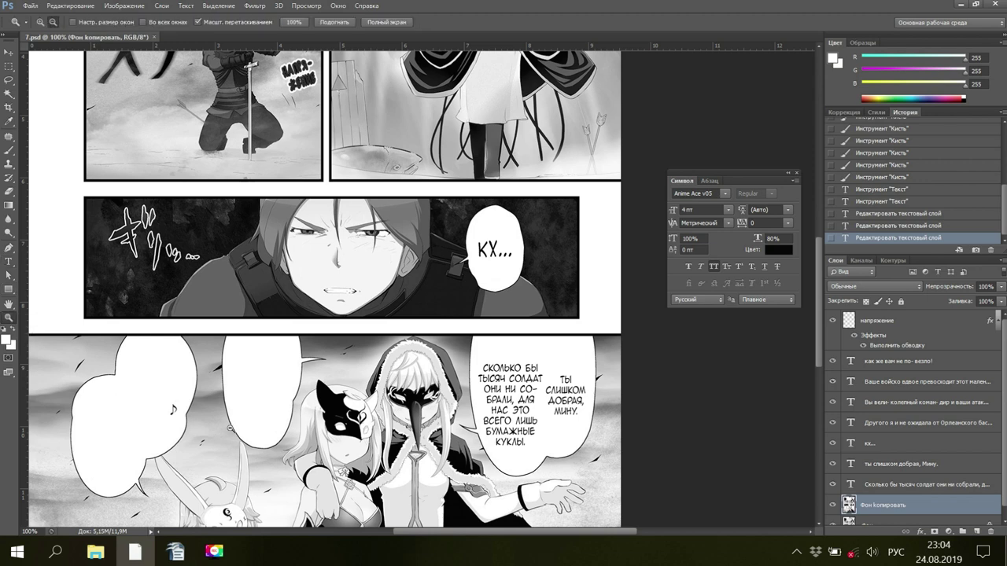
{"action": "left_click", "coordinate": [256, 402], "text": "alt"}
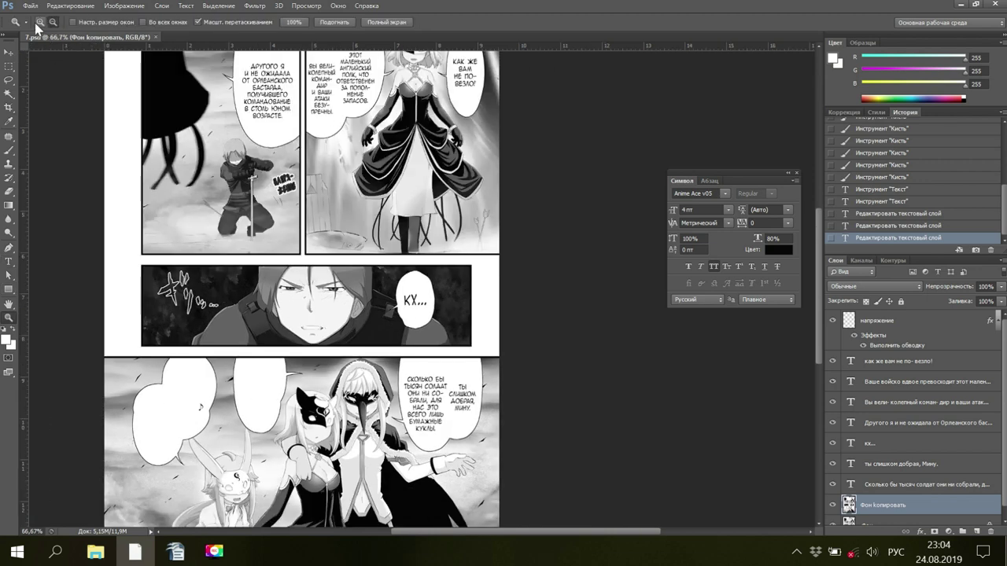
{"action": "left_click", "coordinate": [274, 378]}
{"action": "left_click_drag", "start_coordinate": [274, 378], "coordinate": [273, 378]}
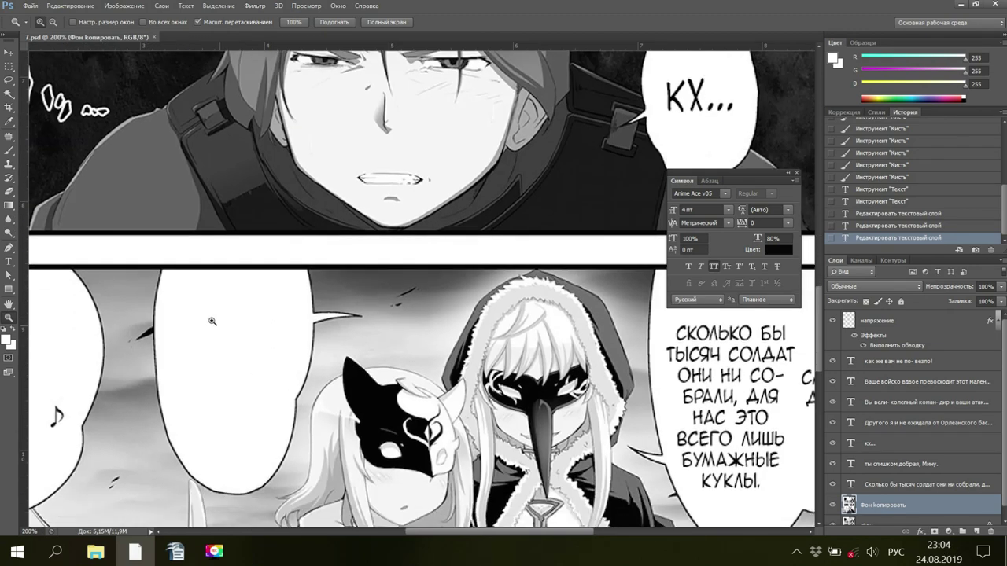
{"action": "left_click", "coordinate": [8, 260]}
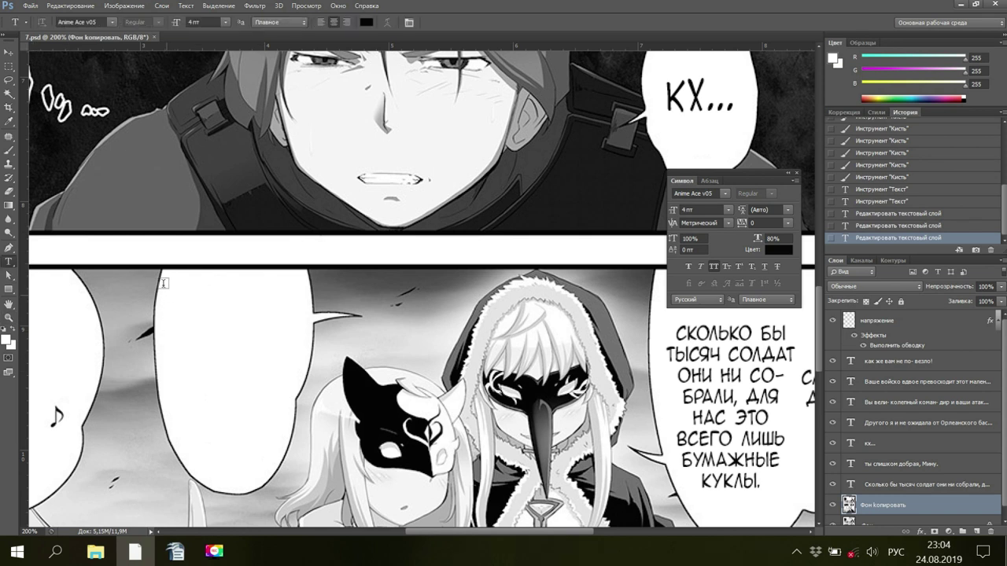
{"action": "left_click_drag", "start_coordinate": [162, 286], "coordinate": [299, 445]}
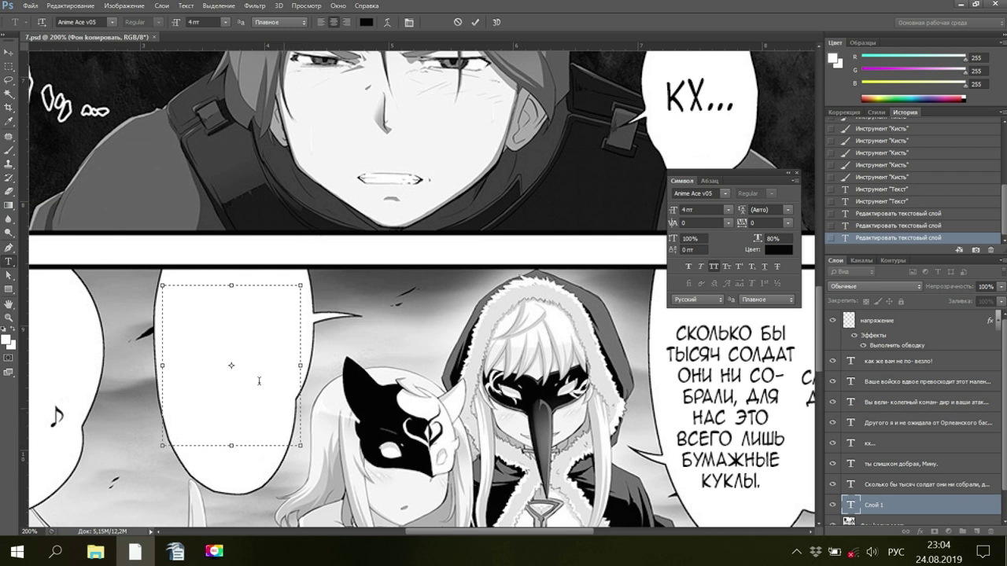
{"action": "right_click", "coordinate": [233, 309]}
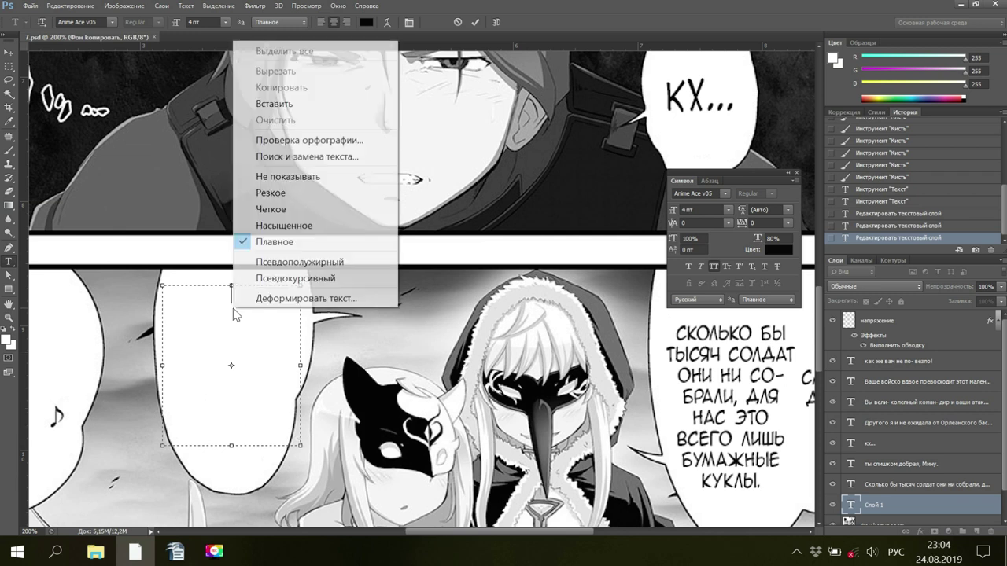
{"action": "left_click", "coordinate": [274, 103]}
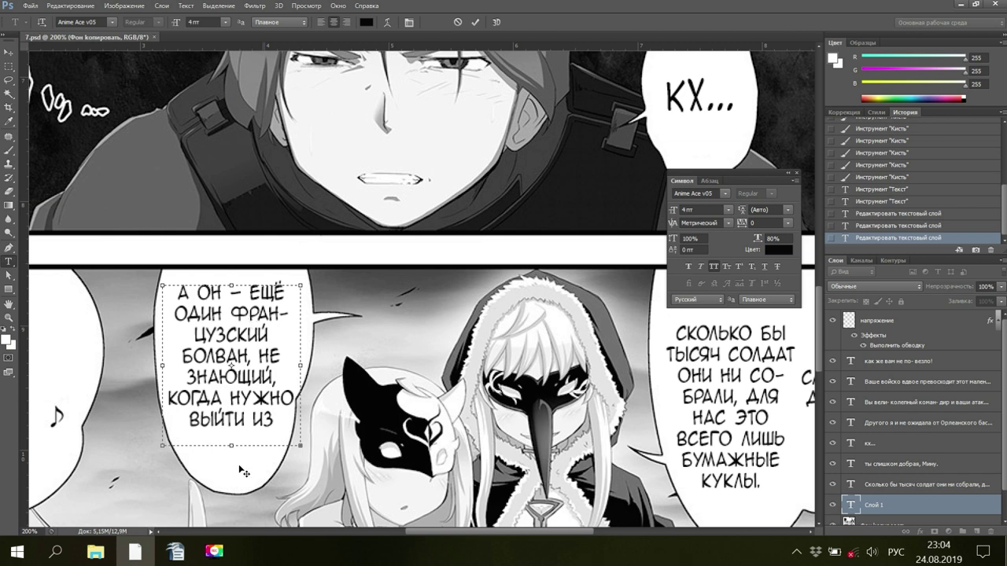
Extend the new text frame downward to about 1.68 cm high and set all its text to 3,5 pt
{"action": "left_click_drag", "start_coordinate": [232, 447], "coordinate": [232, 497]}
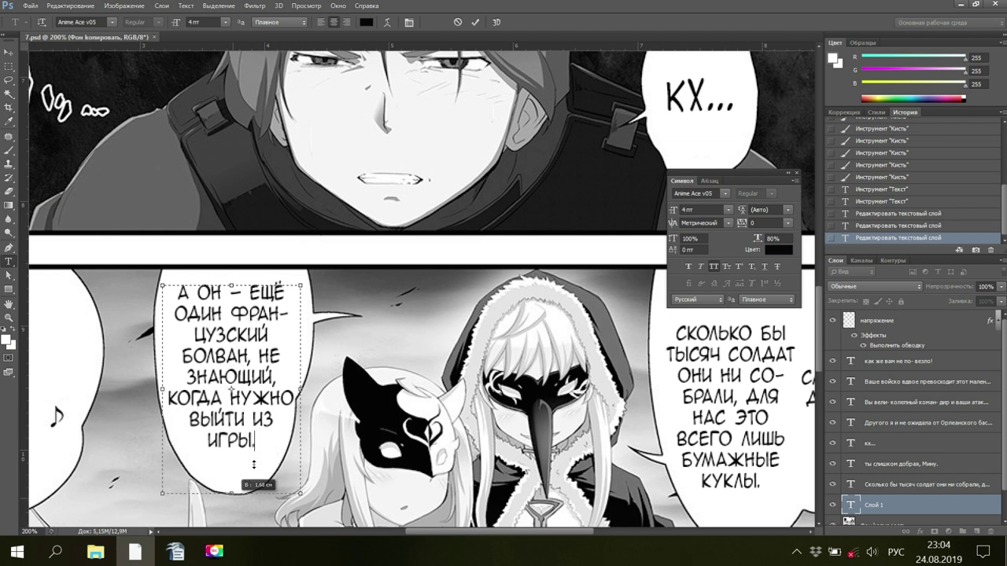
{"action": "left_click_drag", "start_coordinate": [258, 450], "coordinate": [124, 287]}
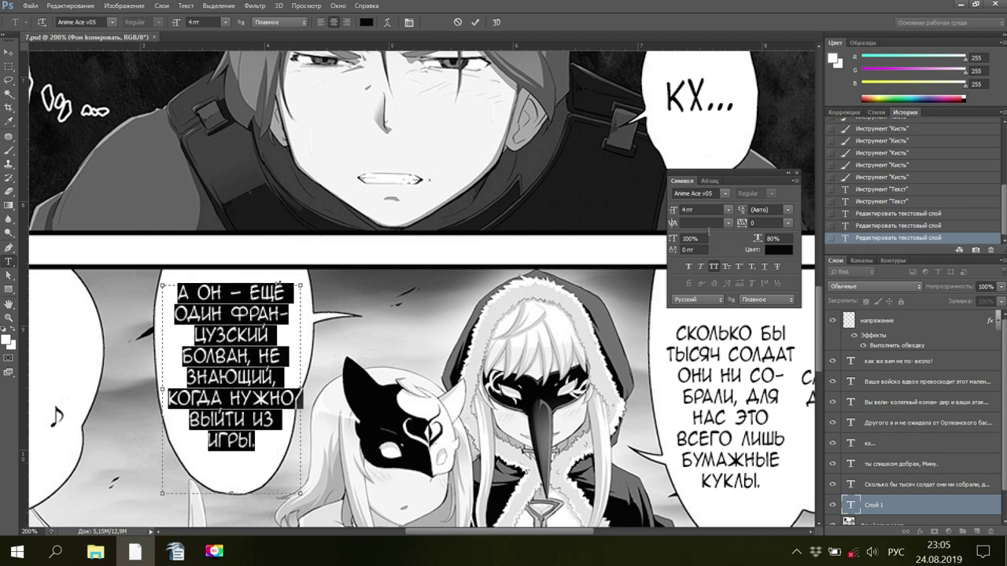
{"action": "double_click", "coordinate": [684, 209]}
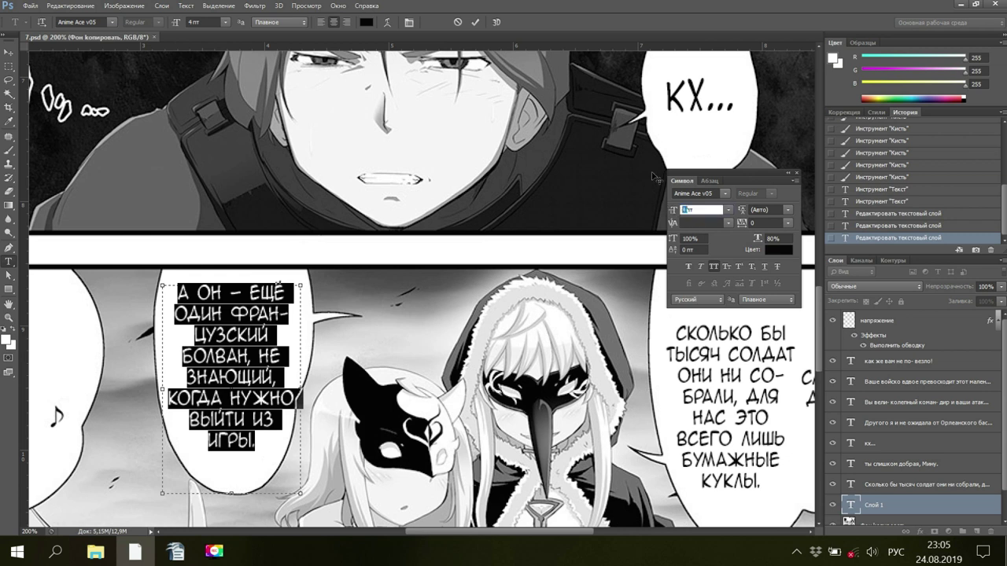
{"action": "type", "text": "3"}
{"action": "key", "text": "Return"}
{"action": "type", "text": ",5"}
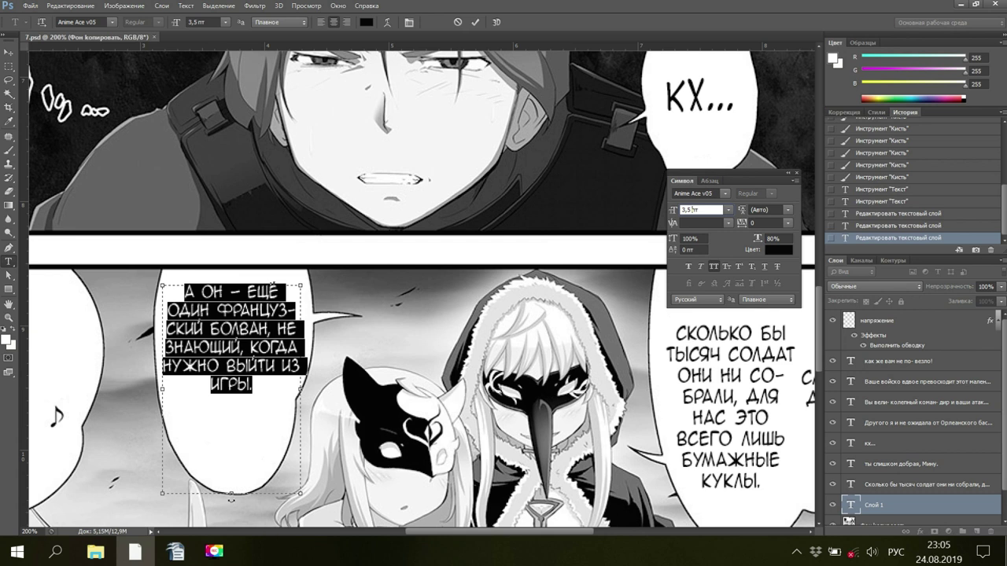
In the Writer translation document, split the line after "А он —" so "ещё один французский болван" starts a new paragraph
{"action": "mouse_move", "coordinate": [176, 551]}
{"action": "left_click", "coordinate": [133, 516]}
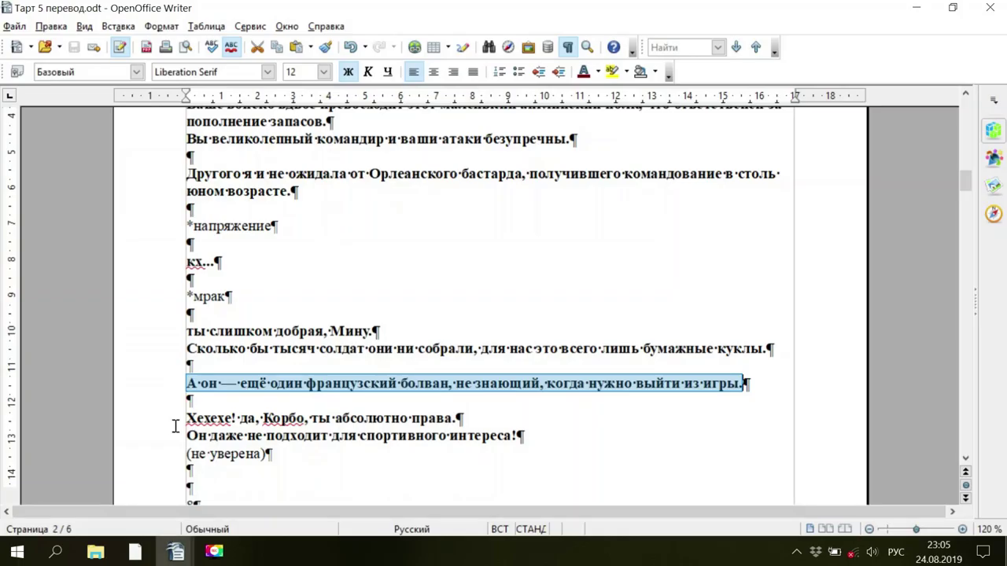
{"action": "left_click", "coordinate": [237, 384]}
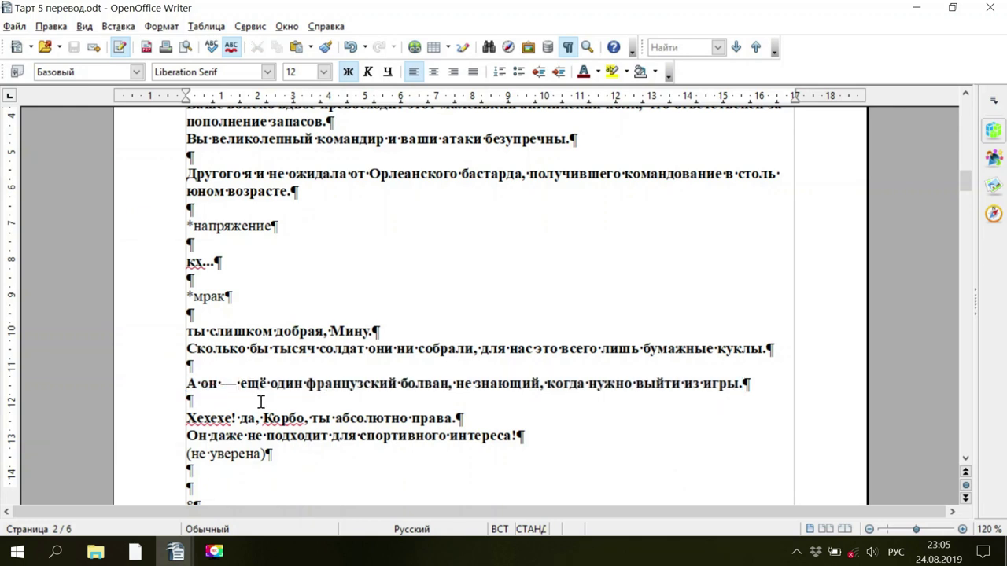
{"action": "key", "text": "Return"}
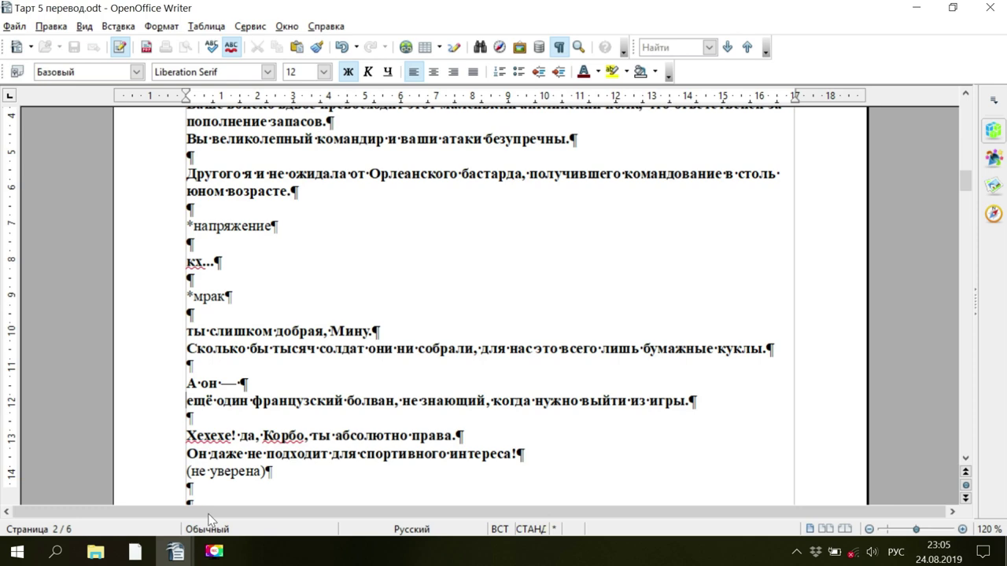
Switch back to Photoshop and delete everything after "А он —" from the middle bubble's text, including the trailing space
{"action": "mouse_move", "coordinate": [214, 551]}
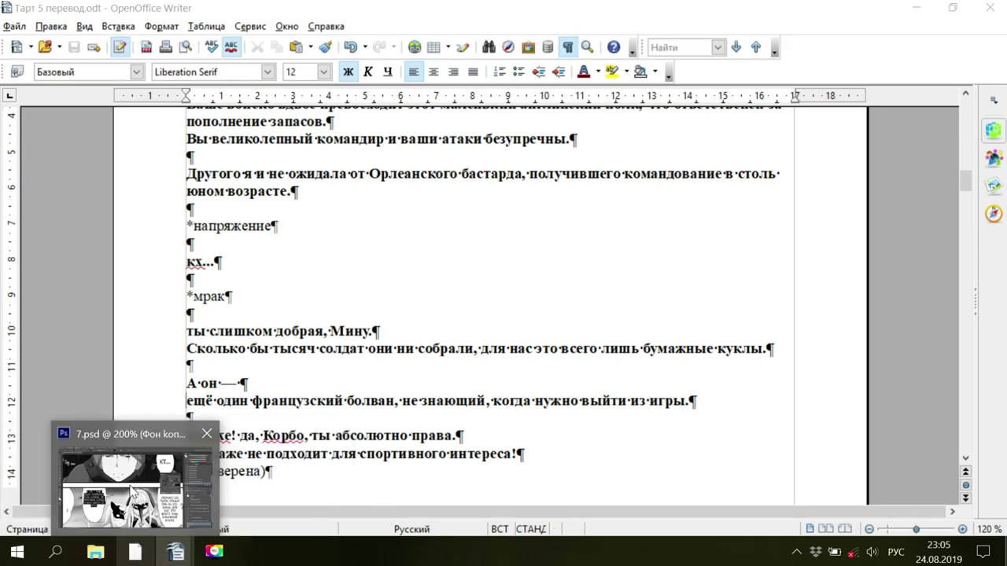
{"action": "left_click", "coordinate": [144, 470]}
{"action": "key", "text": "space"}
{"action": "key", "text": "space"}
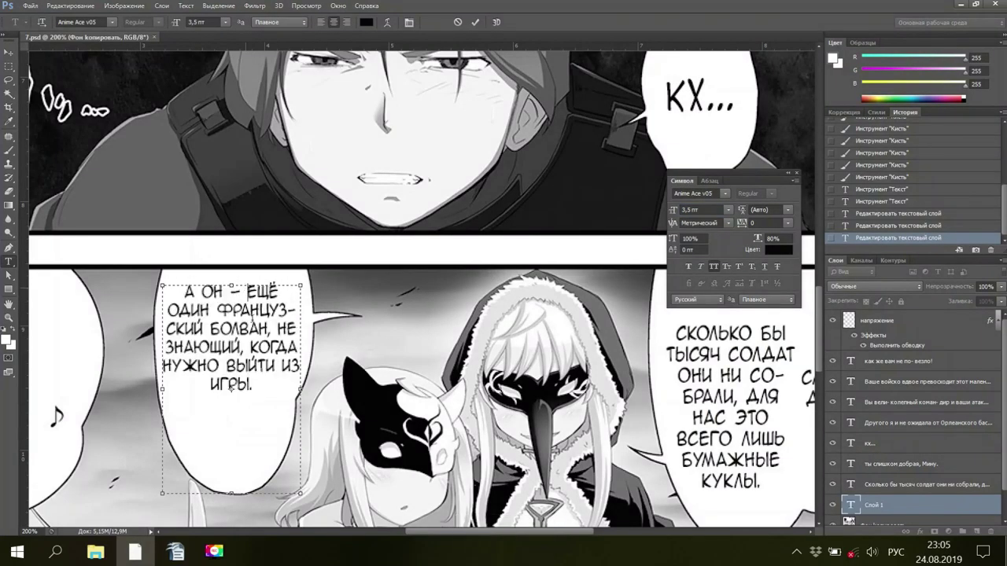
{"action": "left_click", "coordinate": [253, 397], "text": "shift"}
{"action": "key", "text": "Delete"}
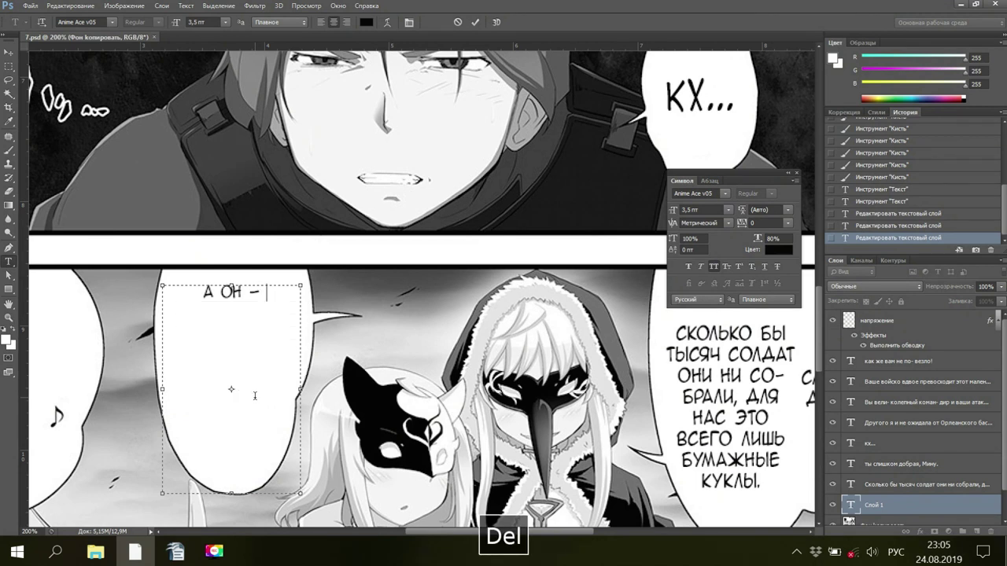
{"action": "key", "text": "BackSpace"}
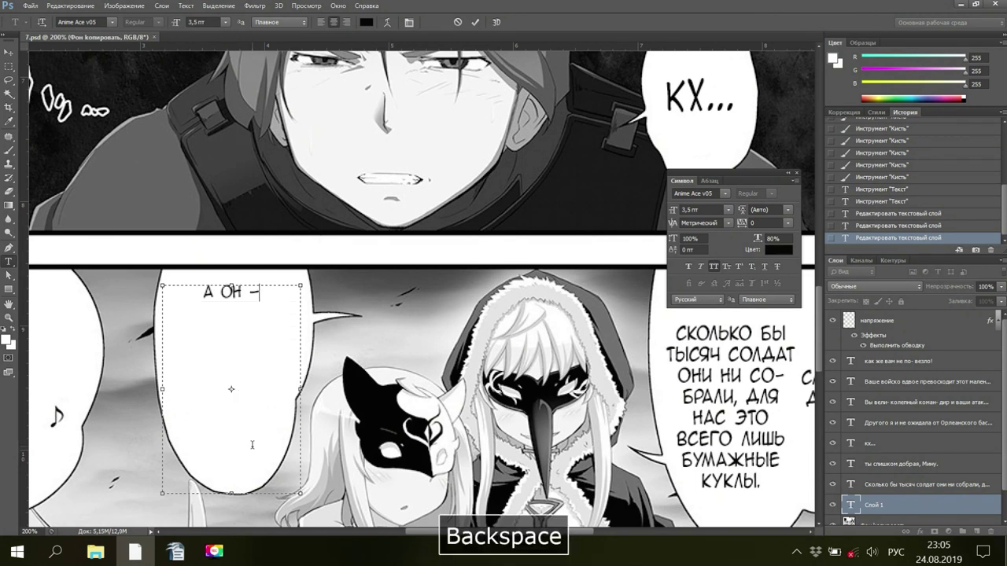
Shrink the "А он —" frame to a small box beside the middle bubble's tail and put the dash on its own second line
{"action": "left_click_drag", "start_coordinate": [228, 494], "coordinate": [239, 325]}
{"action": "left_click_drag", "start_coordinate": [160, 329], "coordinate": [239, 329]}
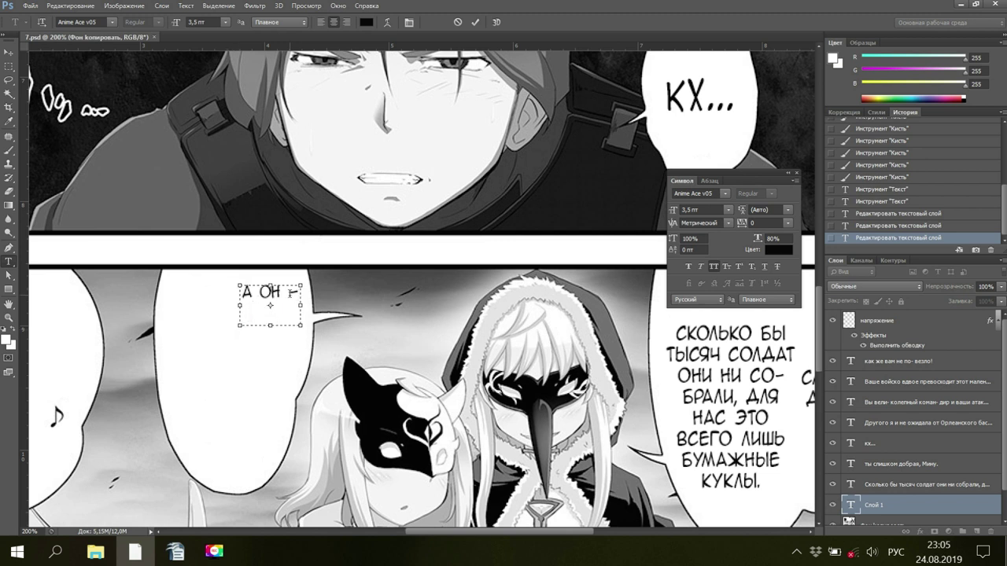
{"action": "key", "text": "BackSpace"}
{"action": "key", "text": "Return"}
{"action": "left_click_drag", "start_coordinate": [298, 326], "coordinate": [312, 325]}
{"action": "left_click_drag", "start_coordinate": [237, 328], "coordinate": [284, 352]}
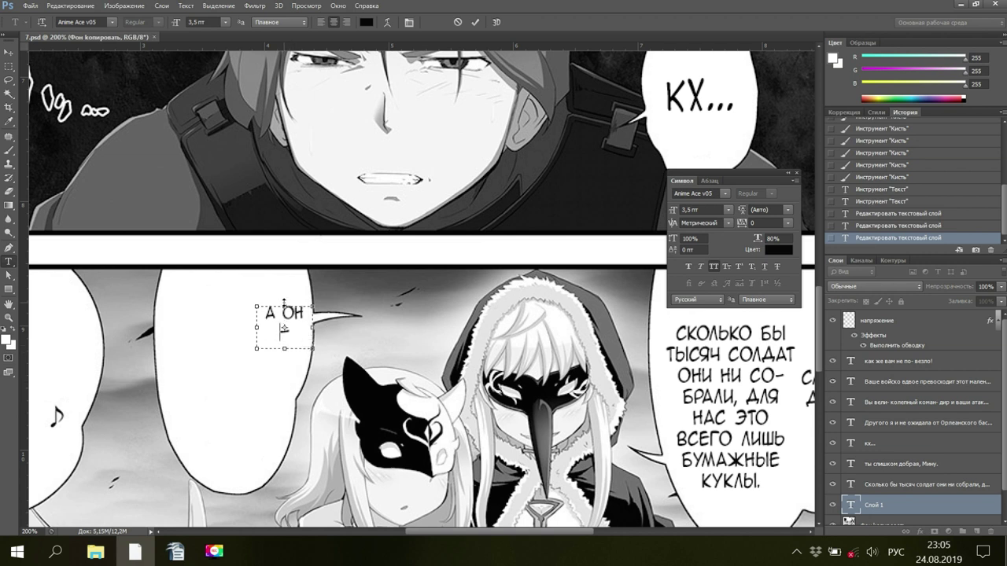
{"action": "left_click_drag", "start_coordinate": [284, 306], "coordinate": [284, 313]}
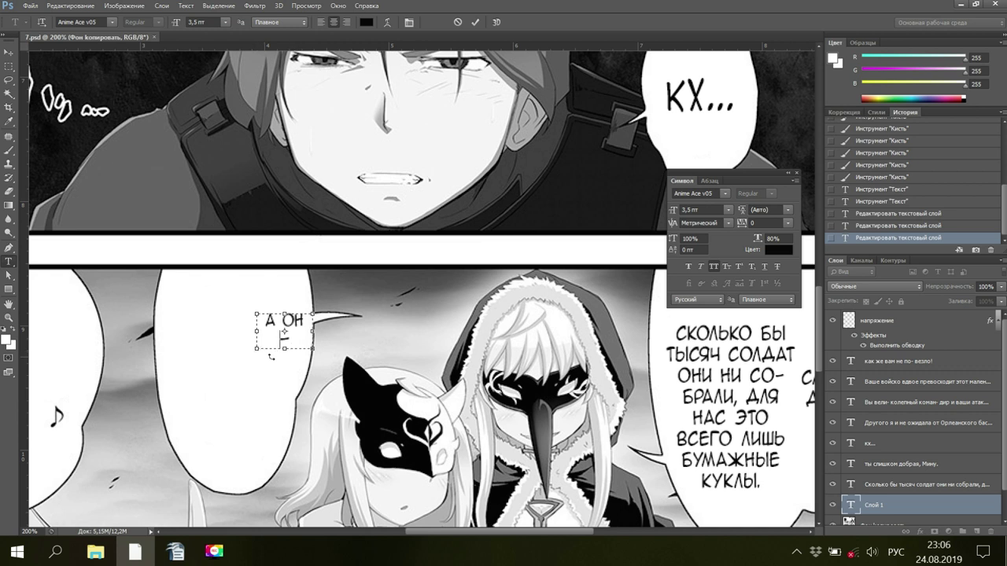
Commit the text by selecting the "Фон копировать" layer and create a new text frame in the empty part of the middle bubble
{"action": "scroll", "coordinate": [883, 494], "scroll_direction": "down", "scroll_amount": 1}
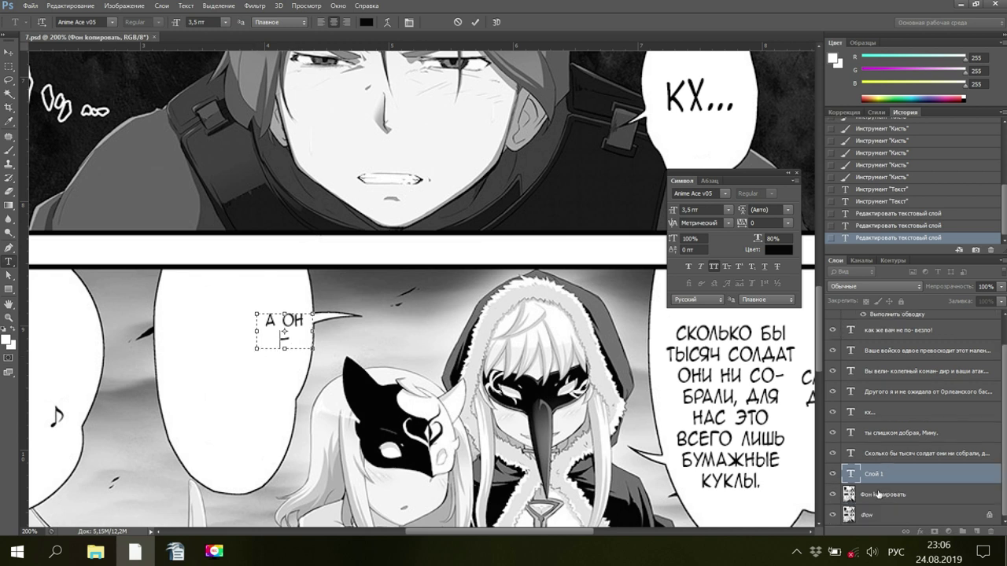
{"action": "left_click", "coordinate": [878, 494]}
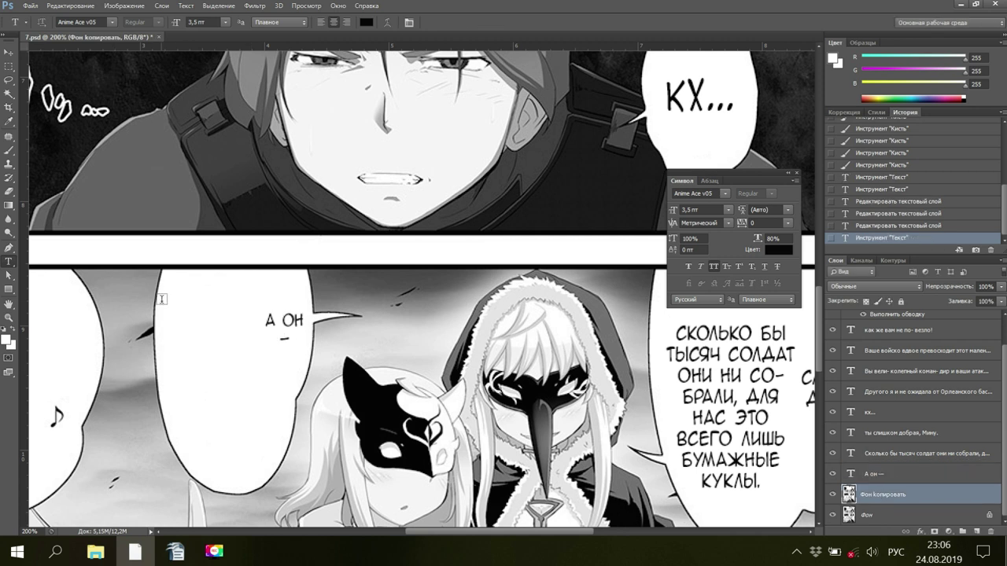
{"action": "left_click_drag", "start_coordinate": [162, 299], "coordinate": [265, 435]}
In the Writer translation document Тарт 5 перевод.odt, copy the line "ещё один французский болван, не знающий, когда нужно выйти из игры."
{"action": "mouse_move", "coordinate": [177, 552]}
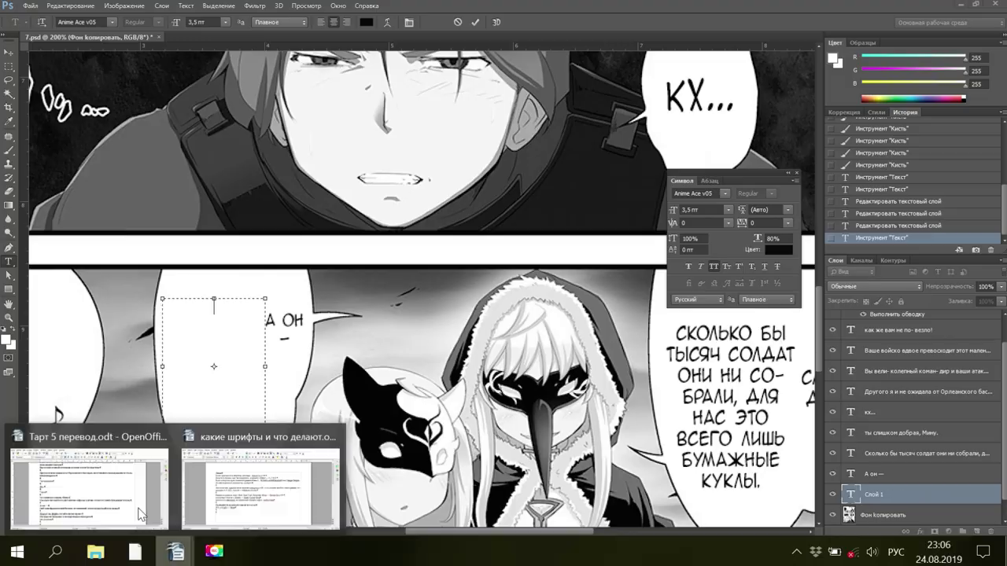
{"action": "left_click", "coordinate": [140, 515]}
{"action": "left_click_drag", "start_coordinate": [184, 401], "coordinate": [691, 401]}
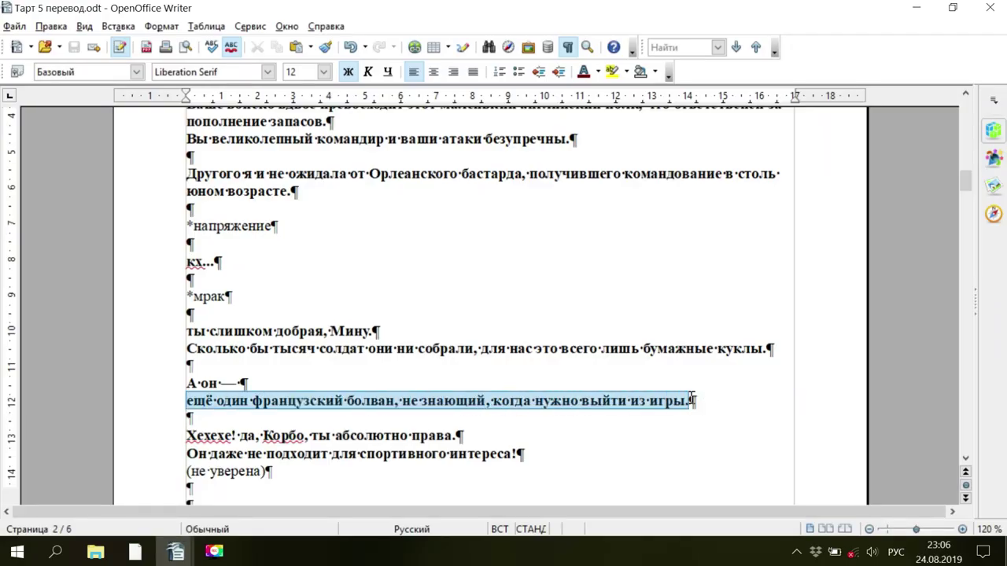
{"action": "right_click", "coordinate": [587, 401]}
{"action": "left_click", "coordinate": [604, 369]}
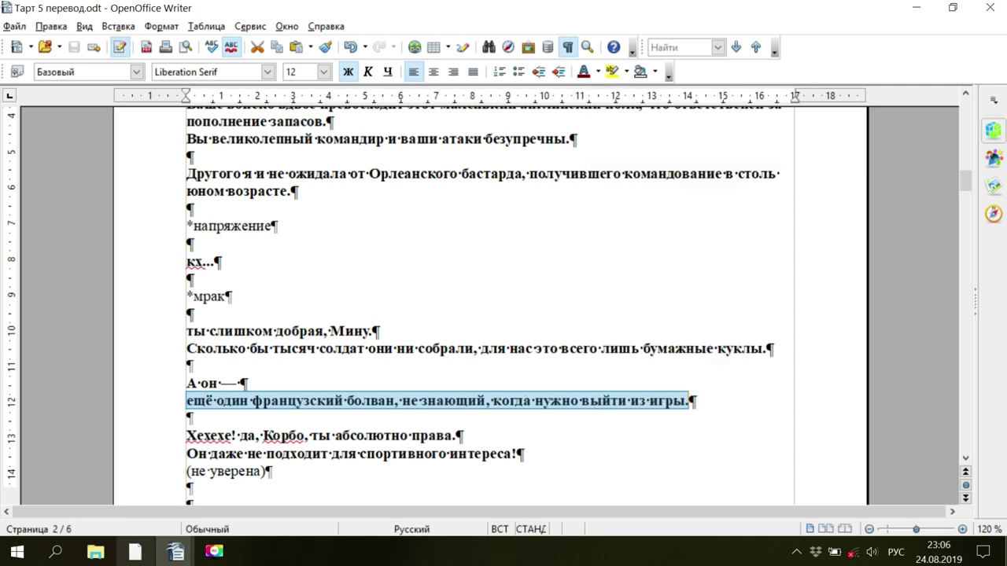
Switch back to Photoshop, paste the copied line into the new frame, and extend the frame downward and upward to fit the text
{"action": "mouse_move", "coordinate": [155, 556]}
{"action": "left_click", "coordinate": [189, 482]}
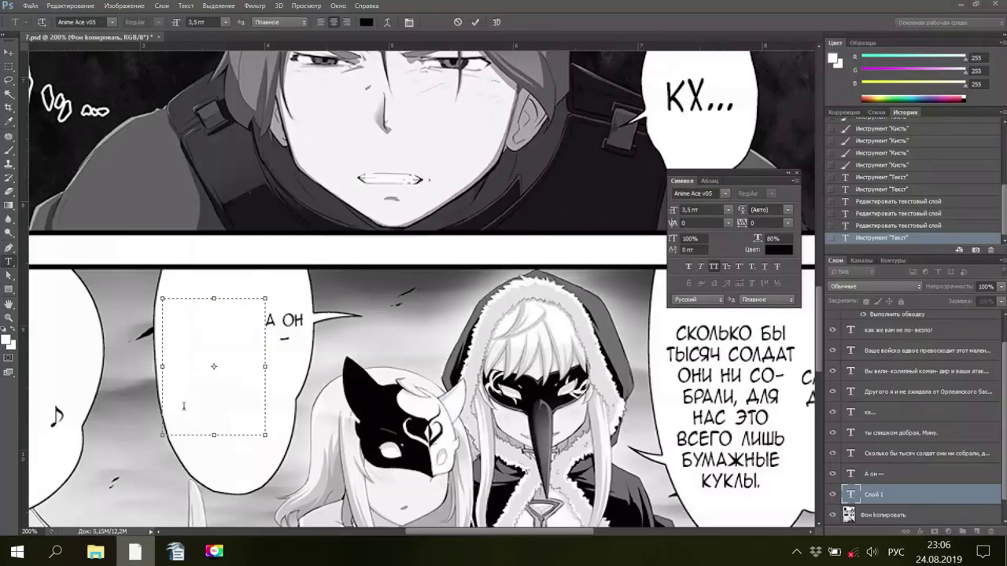
{"action": "right_click", "coordinate": [203, 339]}
{"action": "left_click", "coordinate": [244, 134]}
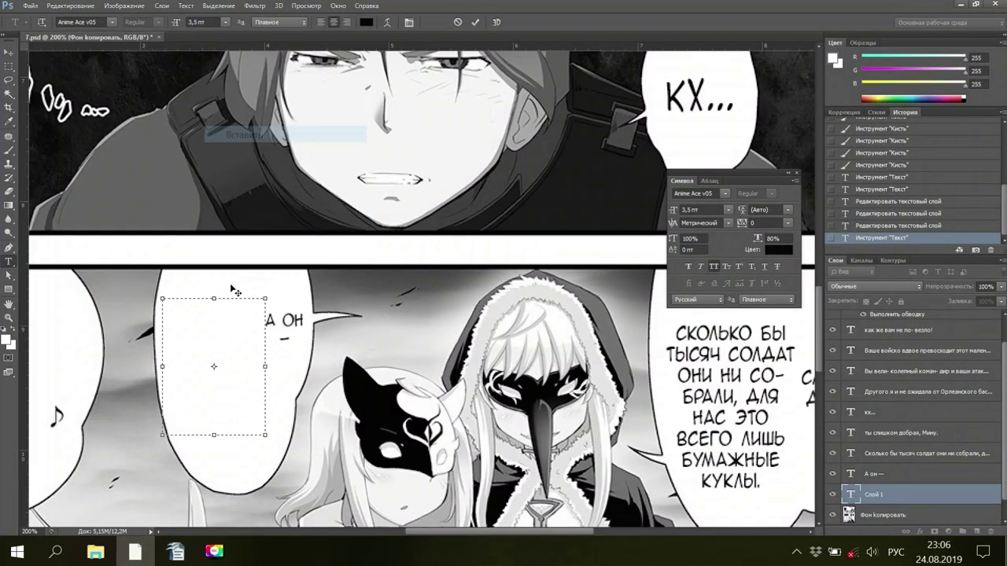
{"action": "left_click_drag", "start_coordinate": [216, 454], "coordinate": [218, 468]}
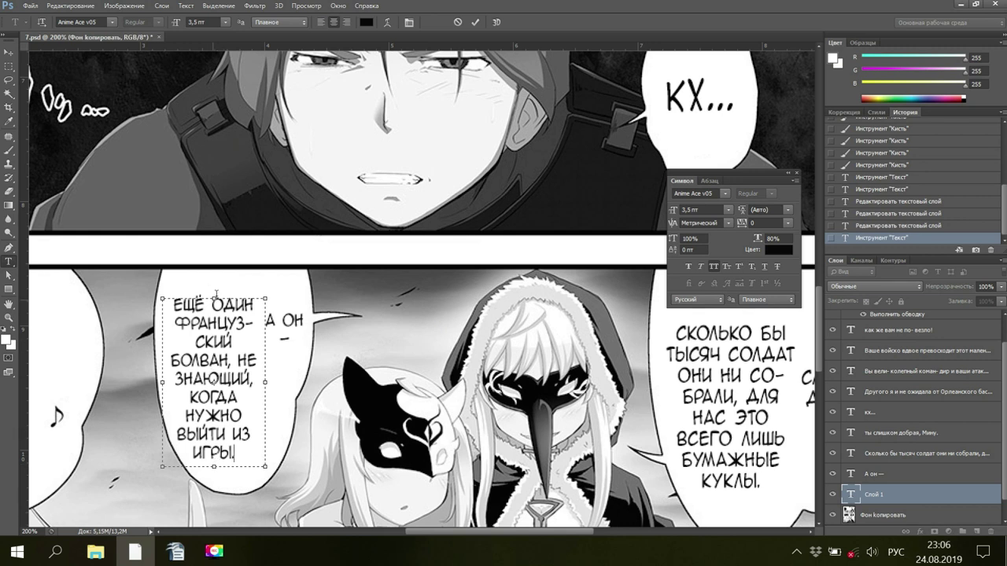
{"action": "left_click_drag", "start_coordinate": [214, 285], "coordinate": [214, 276]}
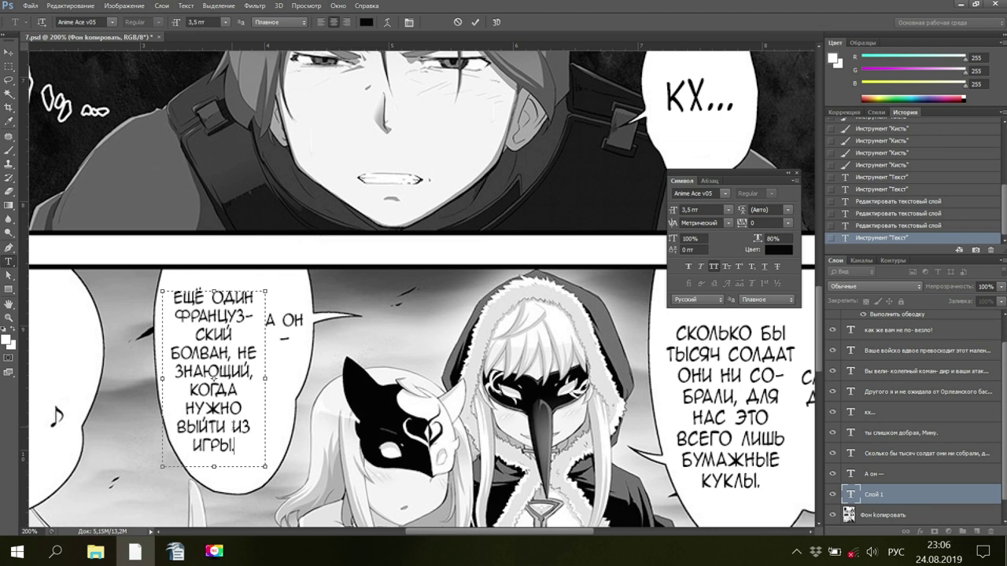
Try splitting "болван" as "бол-ван" with "знающий" starting a new line, keeping "выйти из" together above "игры."
{"action": "key", "text": "Return"}
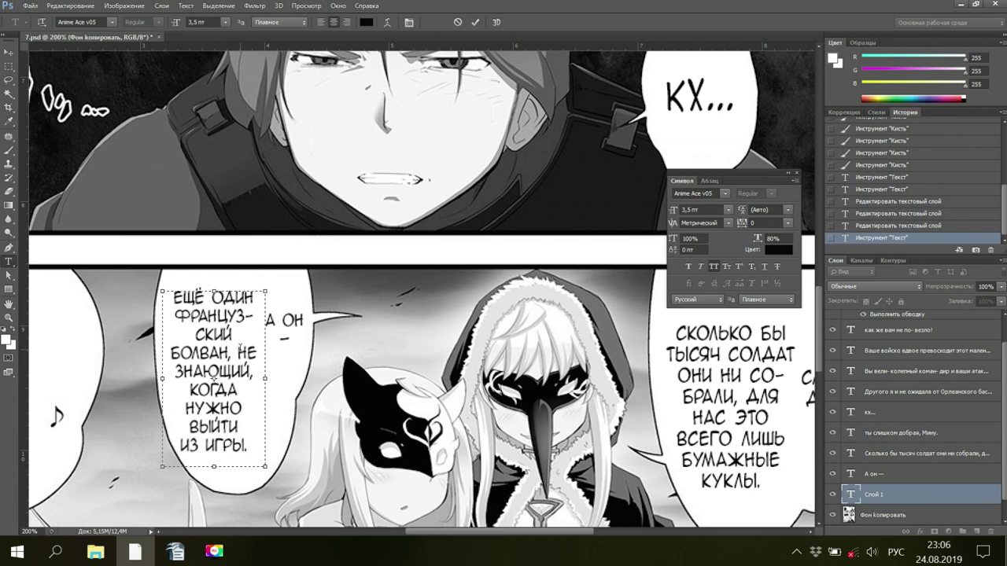
{"action": "left_click", "coordinate": [199, 354]}
{"action": "type", "text": "--"}
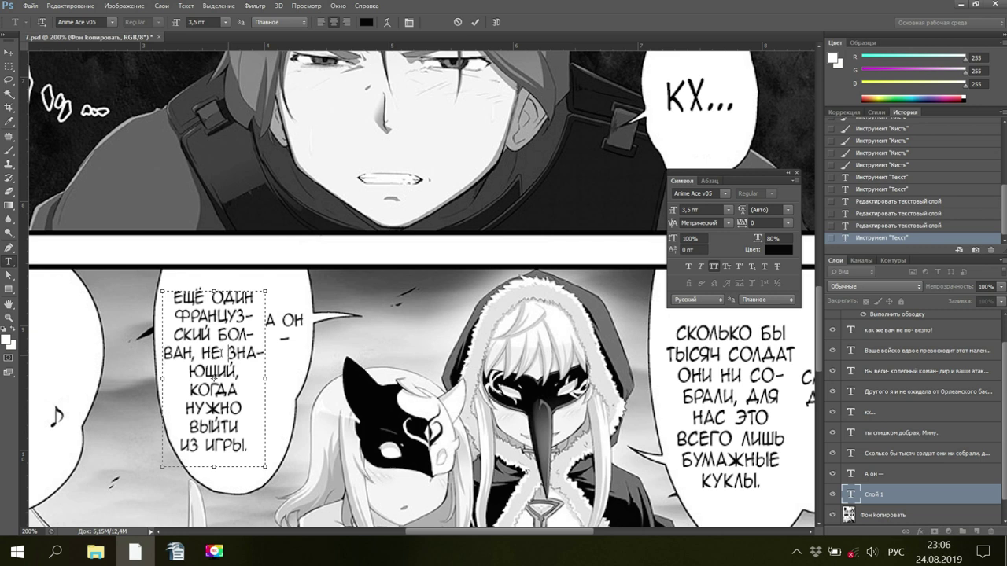
{"action": "key", "text": "Return"}
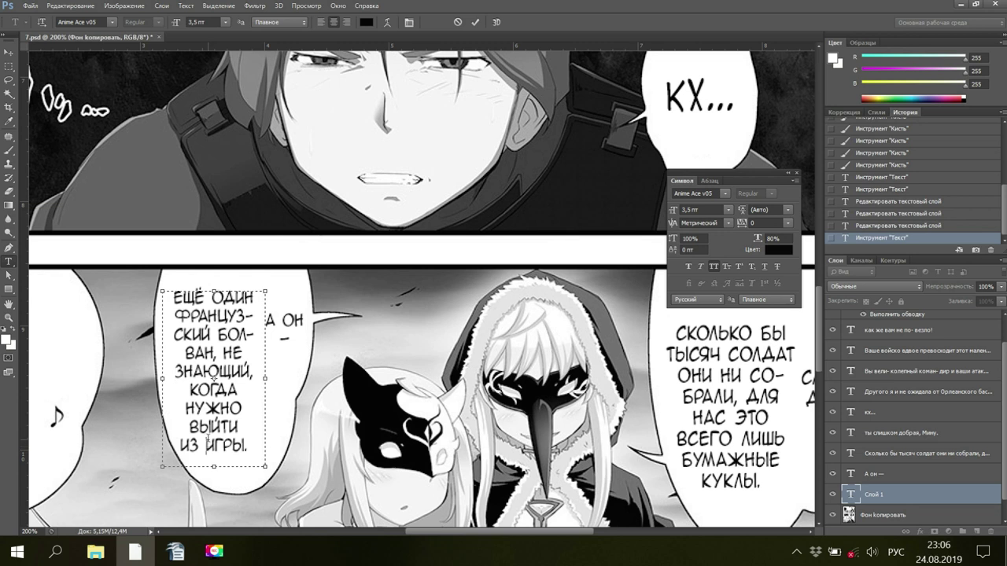
{"action": "key", "text": "Return"}
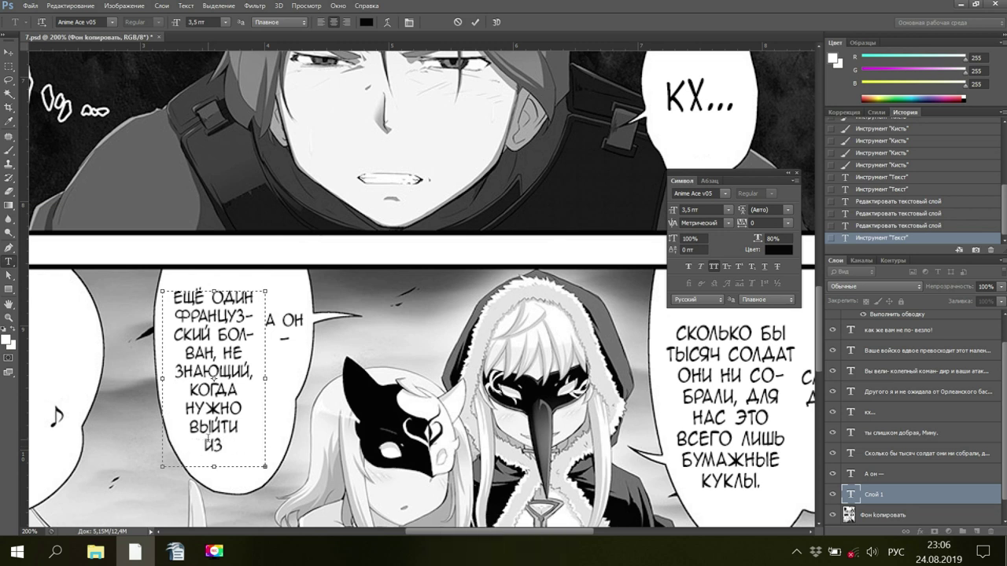
{"action": "left_click", "coordinate": [241, 428]}
{"action": "key", "text": "Delete"}
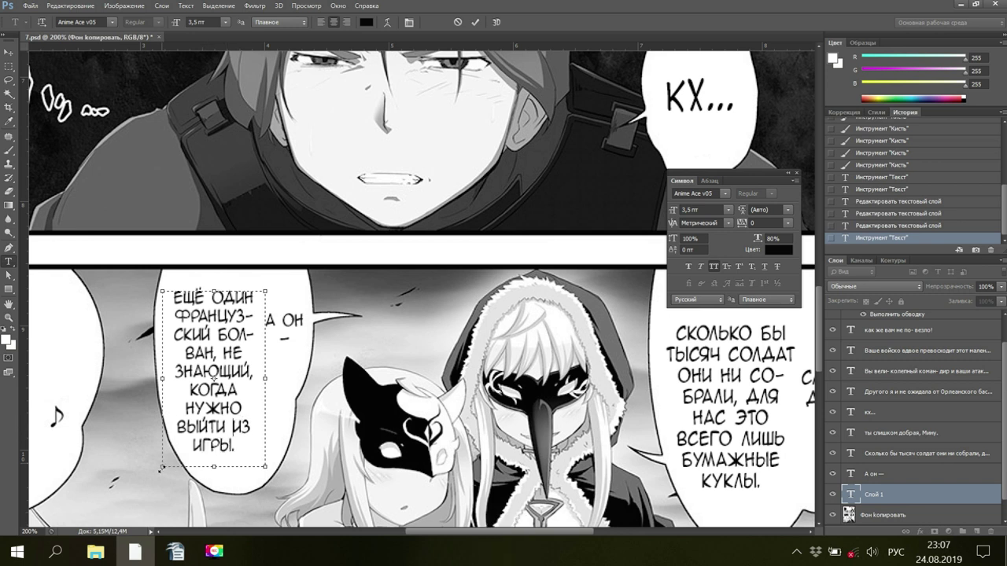
Reduce the pasted line's frame to about 1.36 cm high by lowering its upper edge, and shift its side edges slightly toward the bubble's tail
{"action": "left_click_drag", "start_coordinate": [162, 469], "coordinate": [173, 469]}
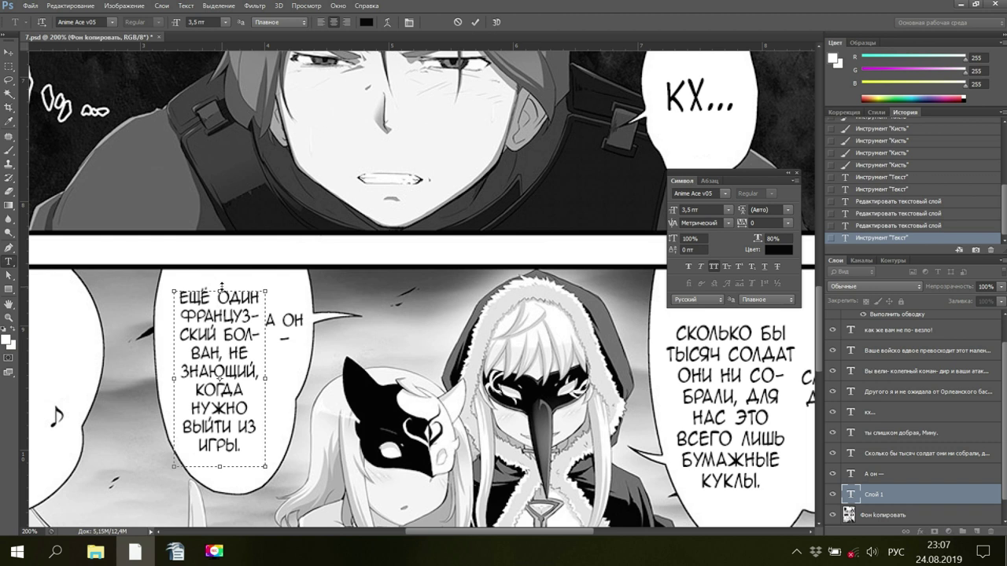
{"action": "left_click_drag", "start_coordinate": [222, 287], "coordinate": [220, 293]}
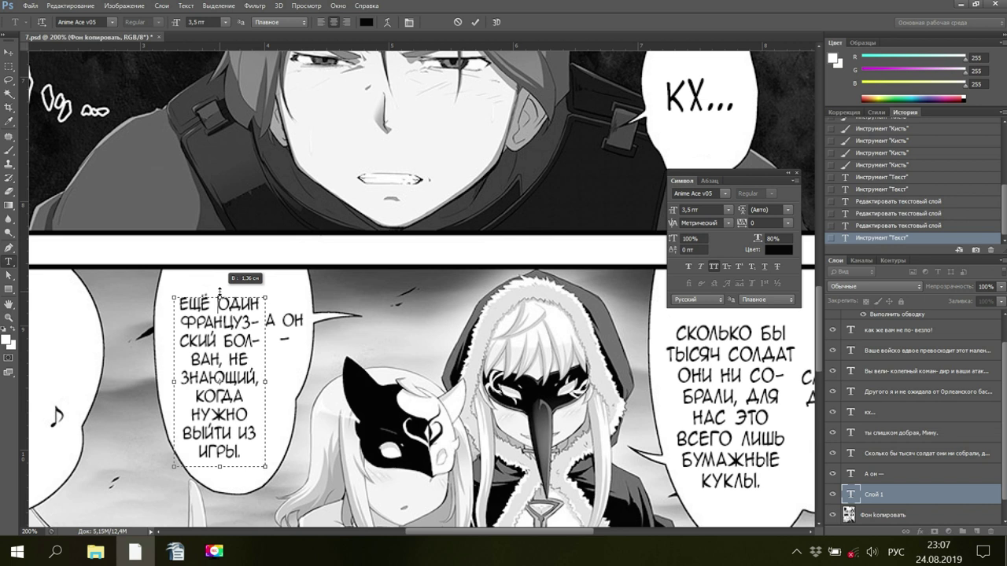
{"action": "left_click_drag", "start_coordinate": [220, 291], "coordinate": [223, 303]}
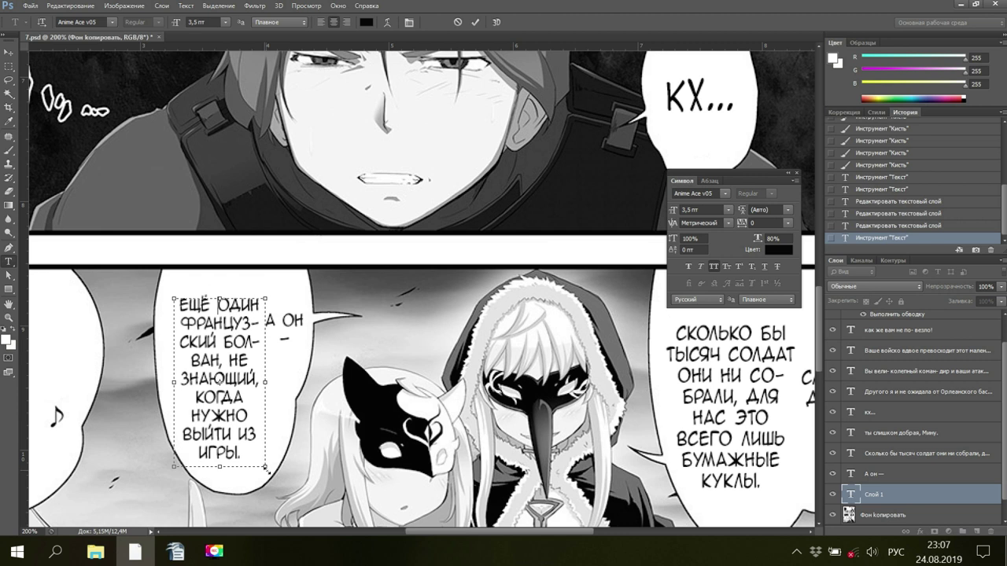
{"action": "left_click_drag", "start_coordinate": [266, 469], "coordinate": [268, 470]}
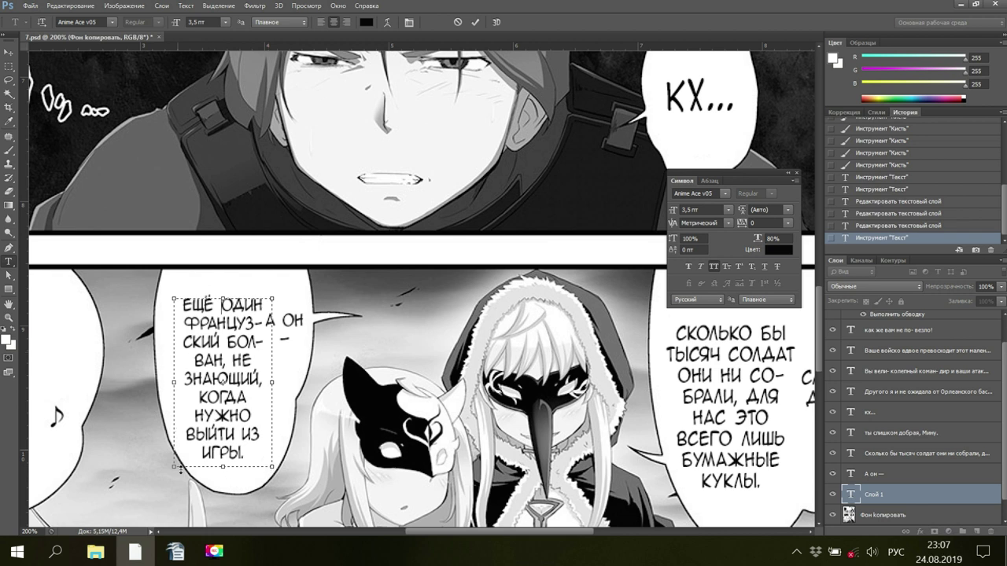
{"action": "left_click_drag", "start_coordinate": [173, 469], "coordinate": [168, 470]}
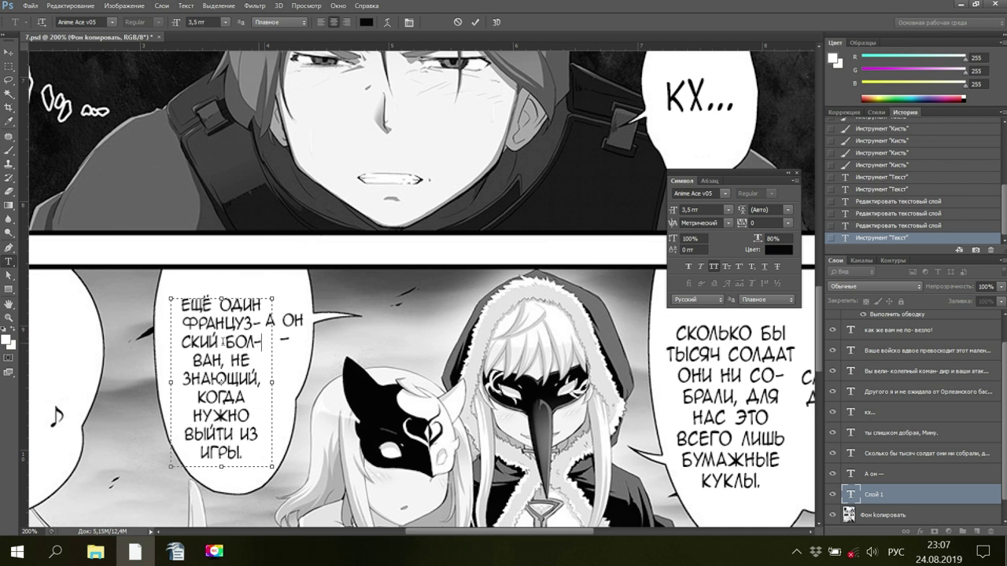
Remove the hyphen from "болван," and put that word on its own line, with "не знающий" starting together on the line below
{"action": "left_click", "coordinate": [226, 343]}
{"action": "key", "text": "BackSpace"}
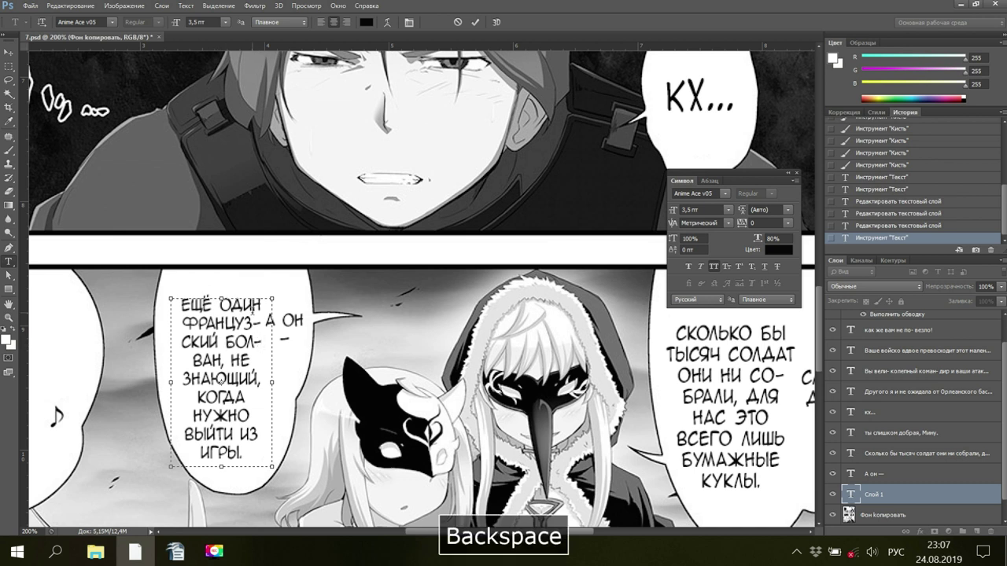
{"action": "key", "text": "Return"}
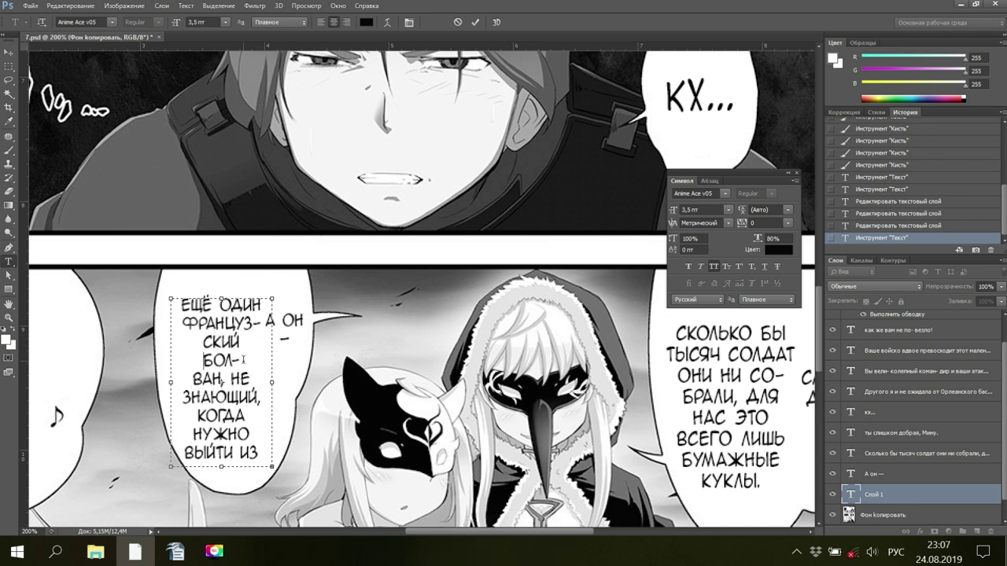
{"action": "key", "text": "Delete"}
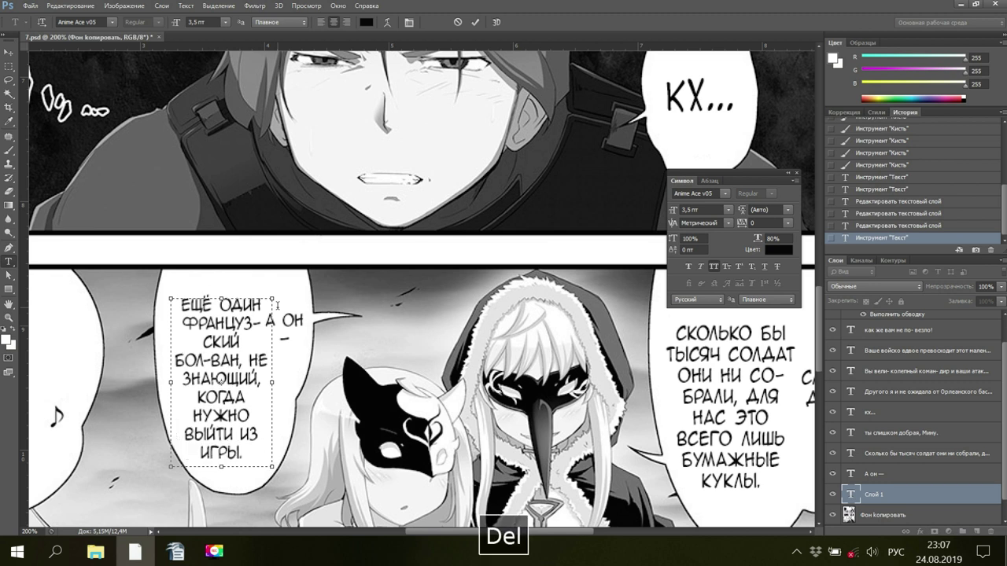
{"action": "key", "text": "BackSpace"}
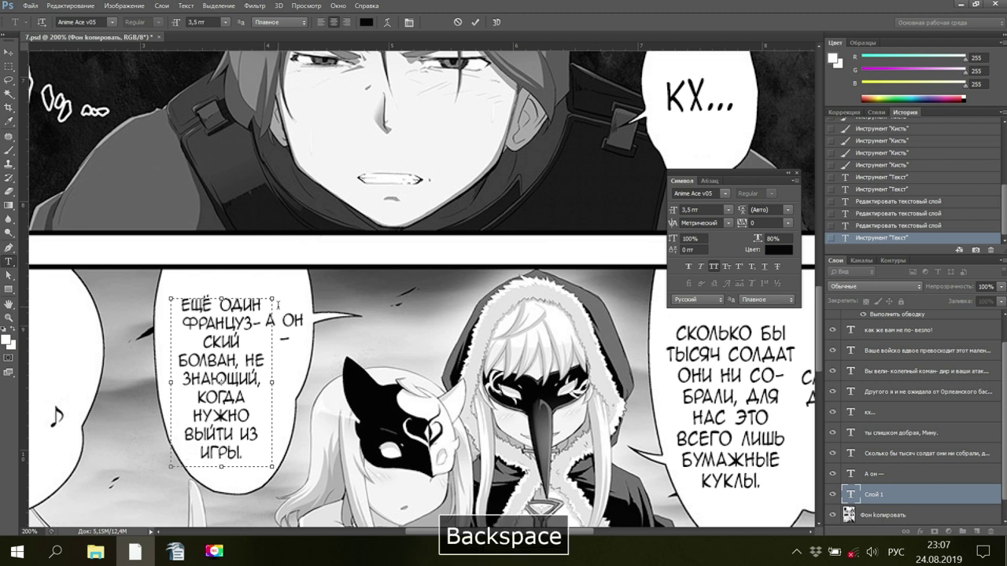
{"action": "key", "text": "BackSpace"}
{"action": "key", "text": "Return"}
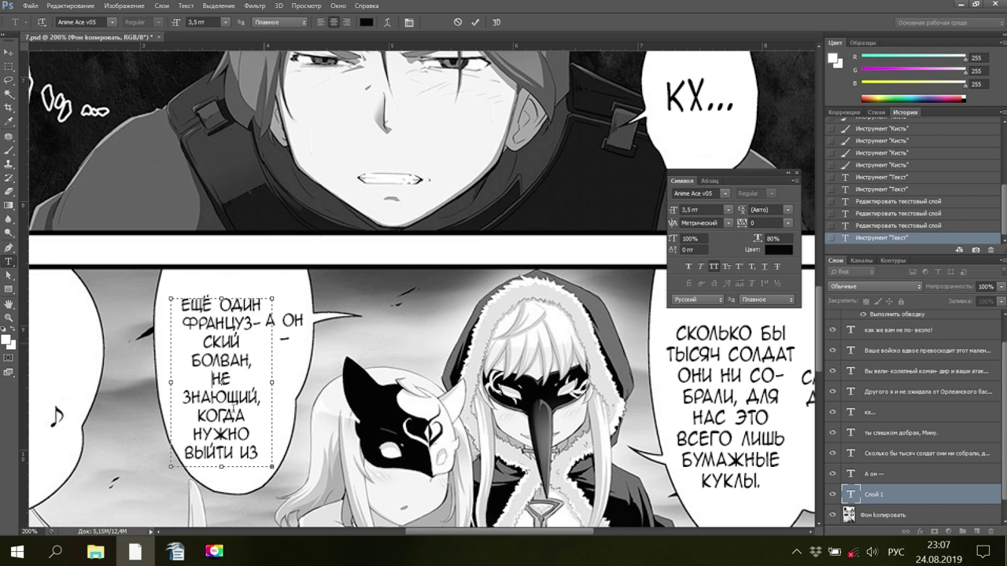
{"action": "key", "text": "Delete"}
{"action": "key", "text": "Delete"}
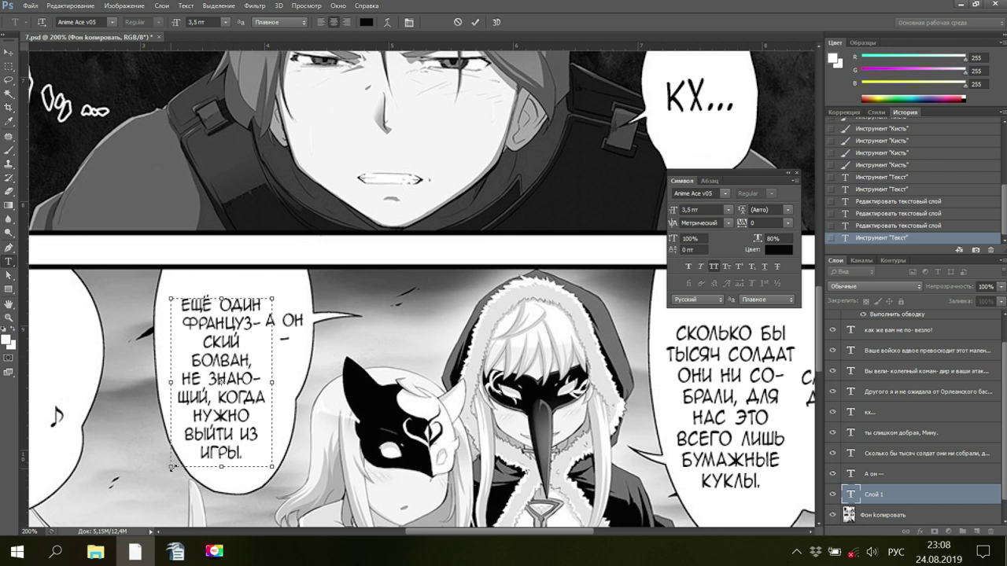
Fine-tune the frame's width so the text wraps as "не знаю-" and "щий, когда", and commit the text layer
{"action": "left_click_drag", "start_coordinate": [170, 467], "coordinate": [175, 470]}
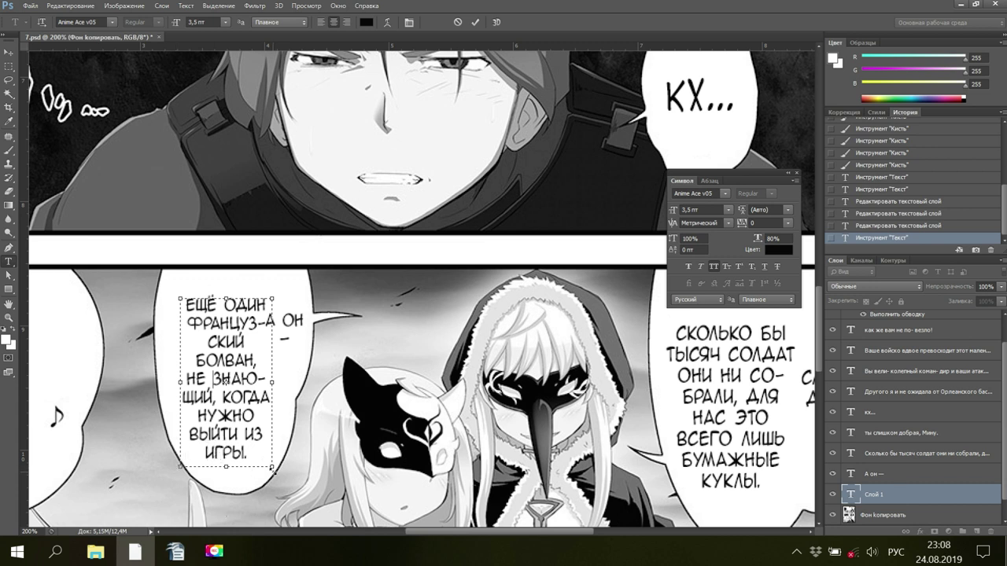
{"action": "left_click_drag", "start_coordinate": [273, 467], "coordinate": [279, 469]}
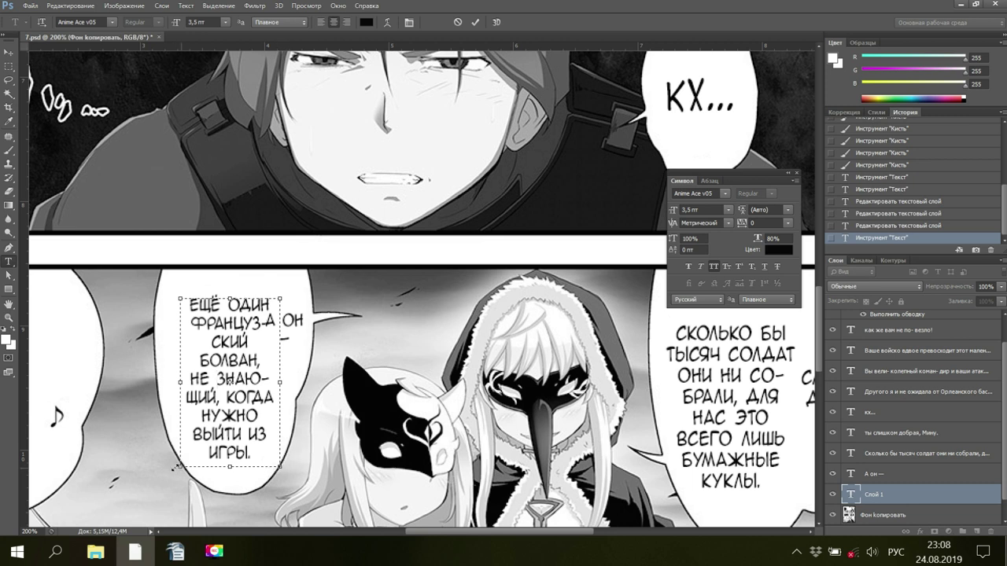
{"action": "left_click_drag", "start_coordinate": [180, 467], "coordinate": [174, 468]}
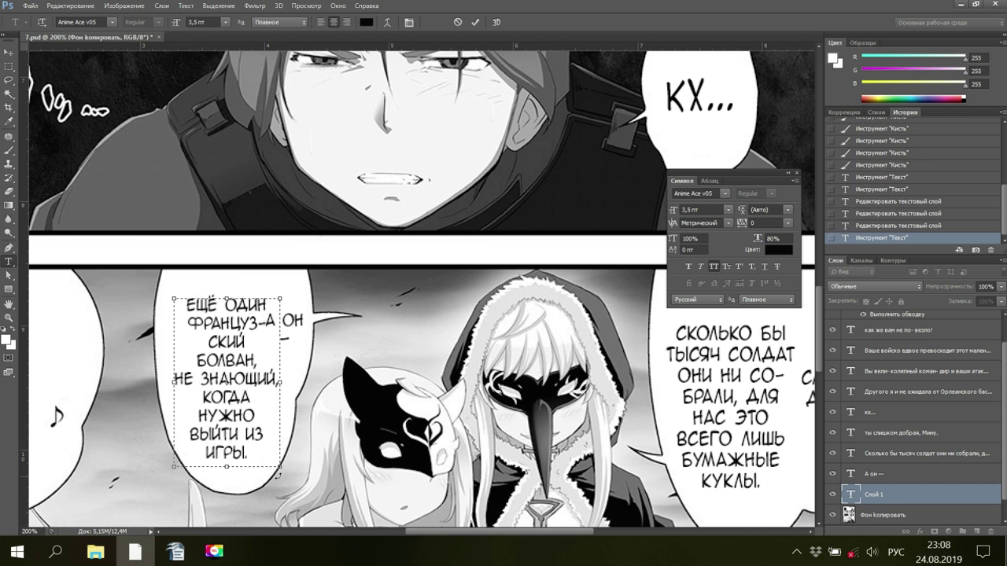
{"action": "left_click_drag", "start_coordinate": [278, 470], "coordinate": [276, 470]}
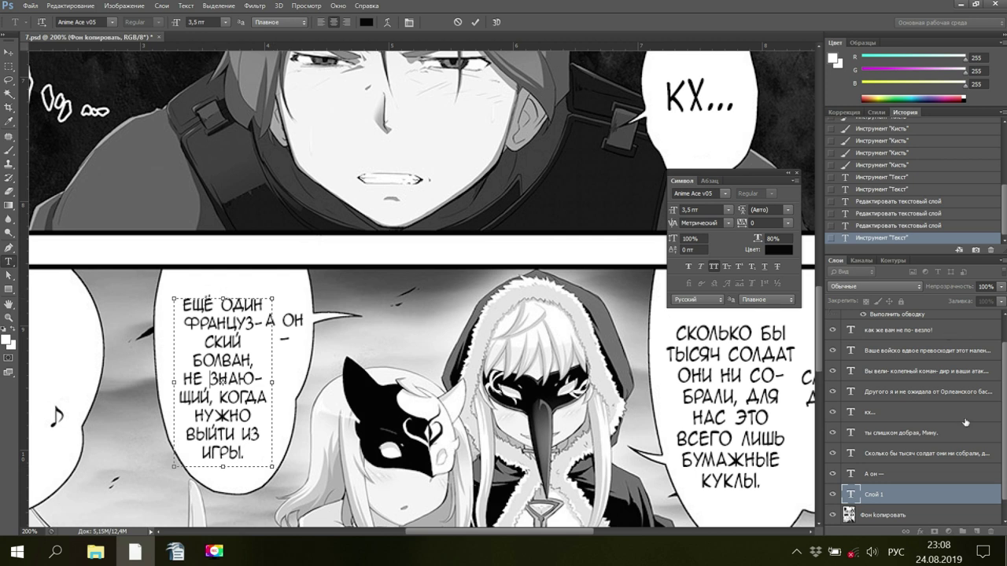
{"action": "key", "text": "ctrl+Return"}
Narrow the "А он —" text frame away from the neighbouring line, move it slightly lower toward the bubble's tail, and commit the layer
{"action": "left_click", "coordinate": [901, 475]}
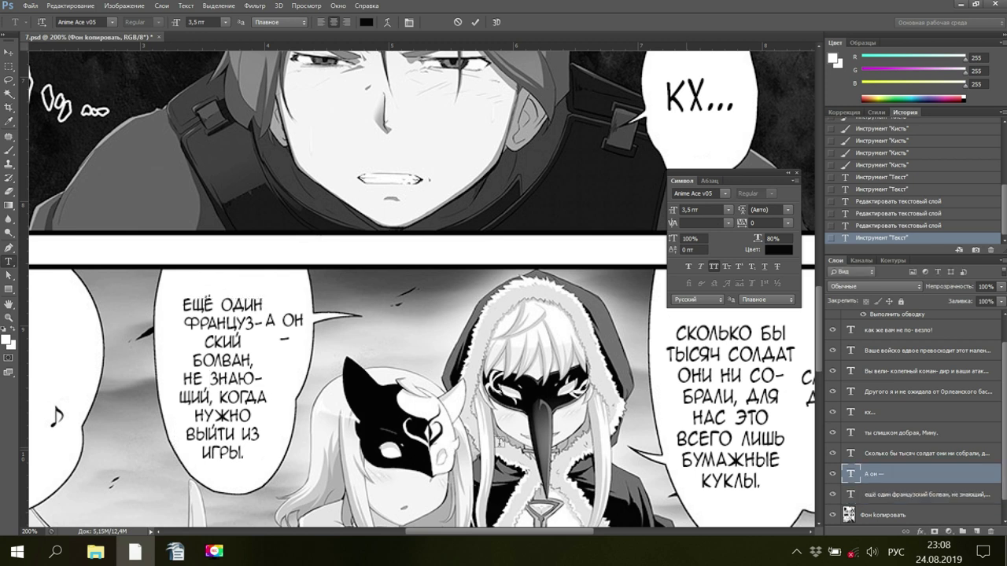
{"action": "left_click", "coordinate": [284, 331]}
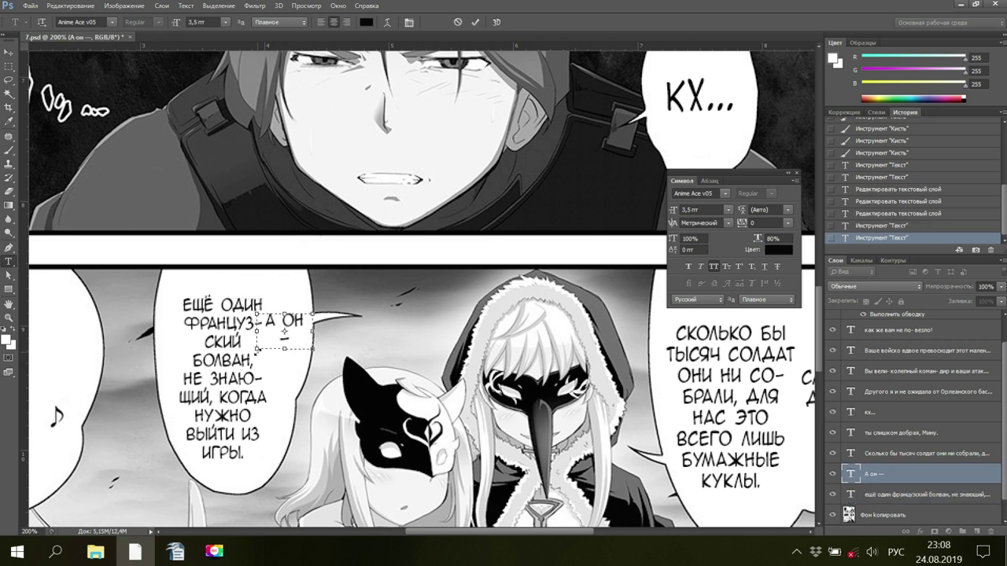
{"action": "left_click_drag", "start_coordinate": [256, 348], "coordinate": [262, 349]}
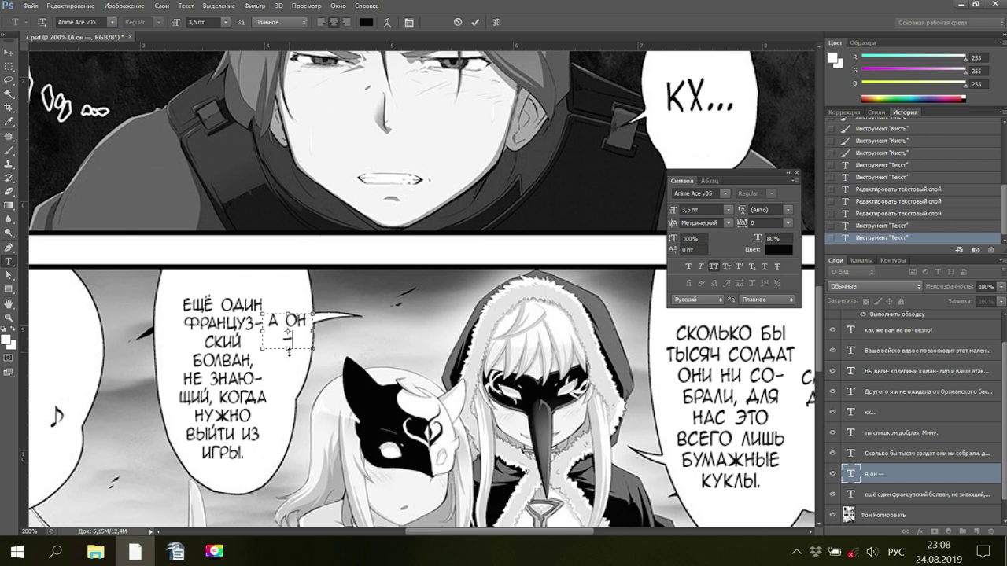
{"action": "left_click_drag", "start_coordinate": [289, 353], "coordinate": [290, 367]}
{"action": "left_click_drag", "start_coordinate": [287, 309], "coordinate": [286, 315]}
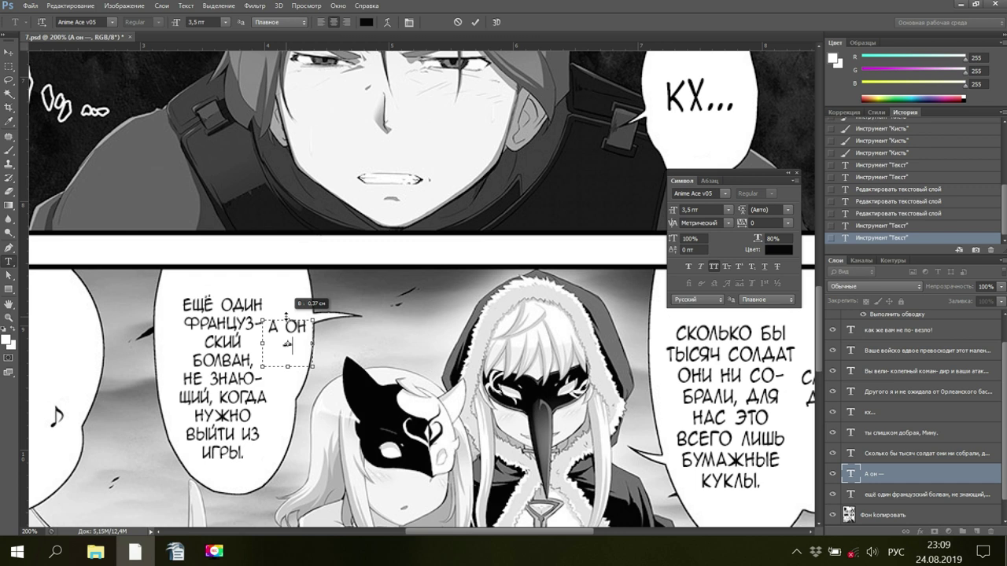
{"action": "left_click_drag", "start_coordinate": [286, 314], "coordinate": [287, 315]}
{"action": "left_click_drag", "start_coordinate": [288, 364], "coordinate": [287, 356]}
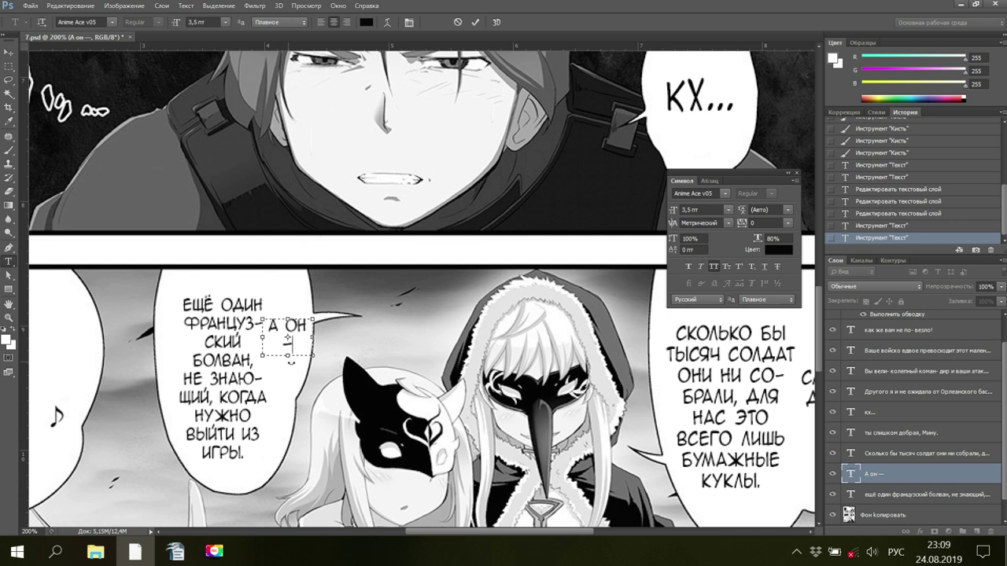
{"action": "scroll", "coordinate": [884, 504], "scroll_direction": "down", "scroll_amount": 1}
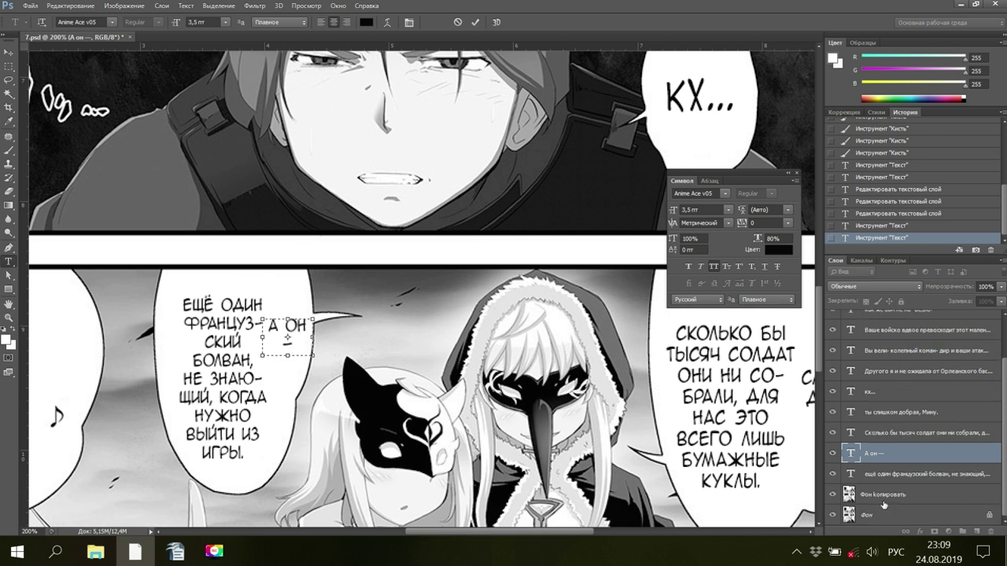
{"action": "left_click", "coordinate": [884, 504]}
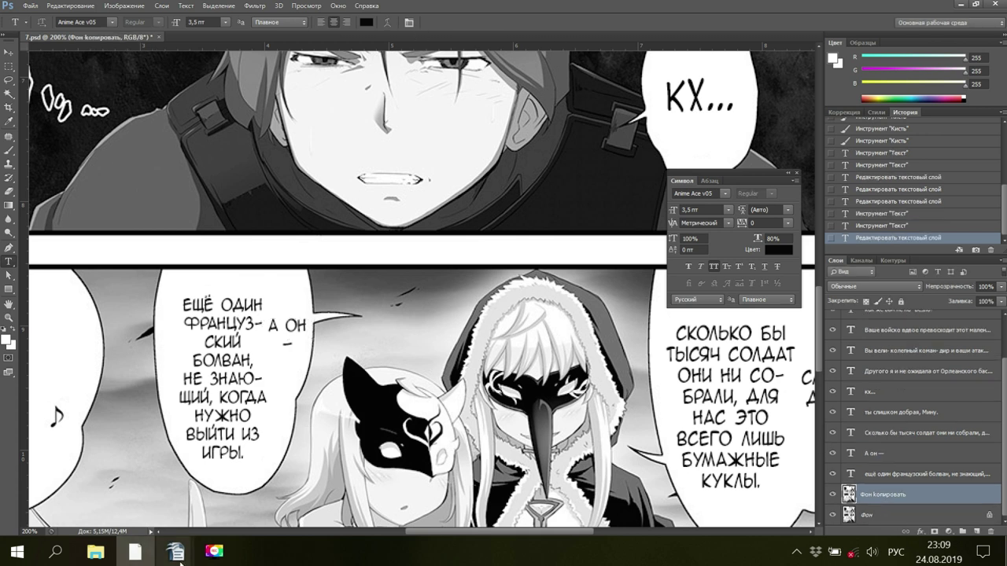
Switch to the translation document in OpenOffice Writer, try separating "Хехехе!" onto its own line, and copy that word
{"action": "mouse_move", "coordinate": [176, 554]}
{"action": "left_click", "coordinate": [138, 512]}
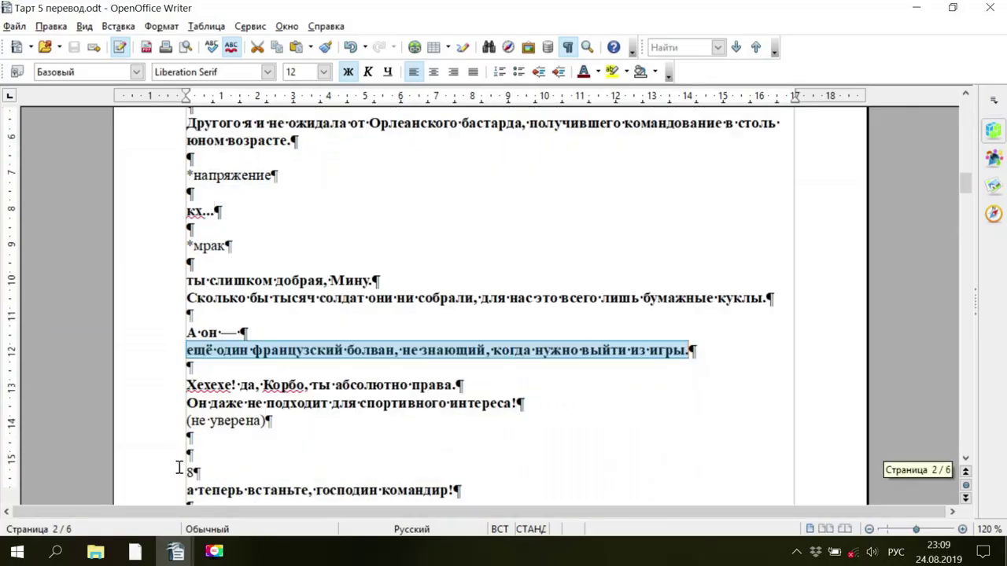
{"action": "left_click_drag", "start_coordinate": [186, 385], "coordinate": [239, 387]}
{"action": "left_click", "coordinate": [237, 387]}
{"action": "key", "text": "Delete"}
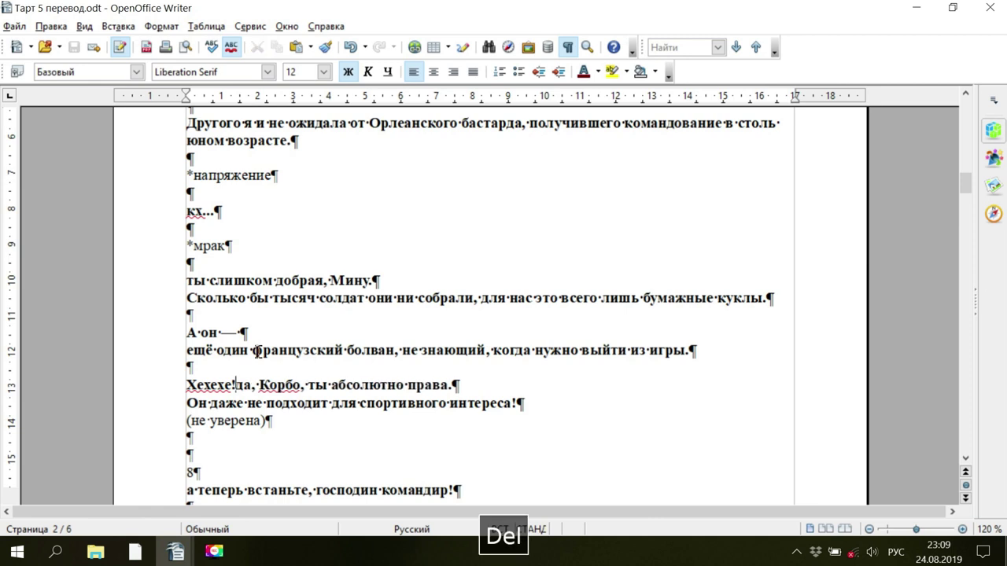
{"action": "key", "text": "Return"}
{"action": "left_click_drag", "start_coordinate": [243, 386], "coordinate": [186, 385]}
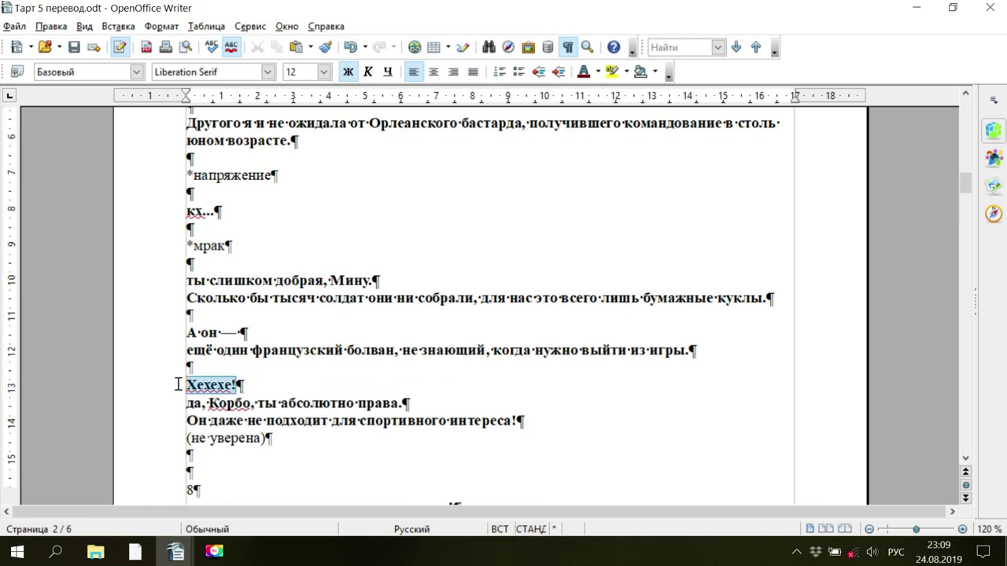
{"action": "right_click", "coordinate": [195, 387]}
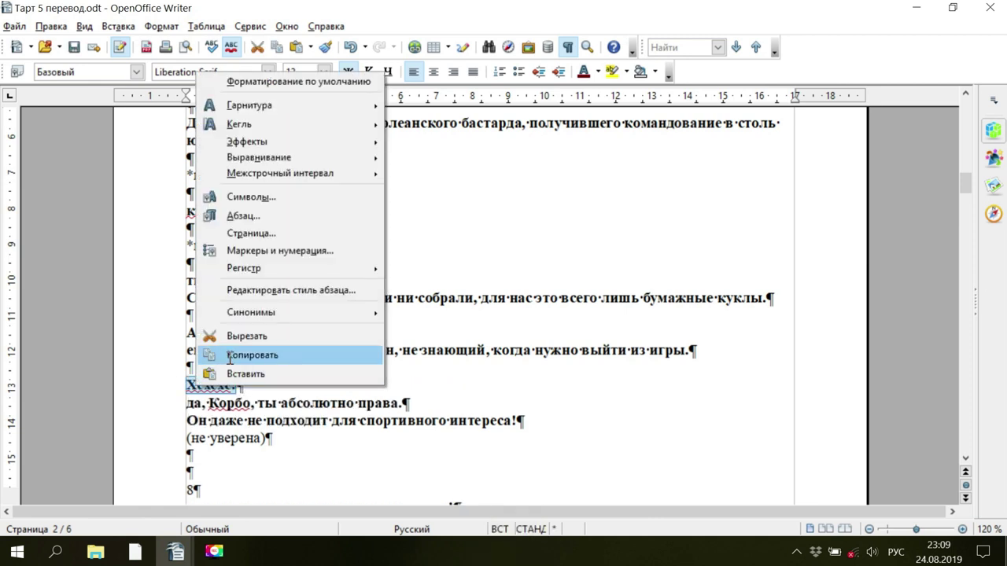
{"action": "left_click", "coordinate": [236, 352]}
Switch to Photoshop and examine the empty double bubble with the music note beside the finished "Ещё один французский болван" bubble
{"action": "left_click", "coordinate": [135, 550]}
{"action": "key", "text": "space"}
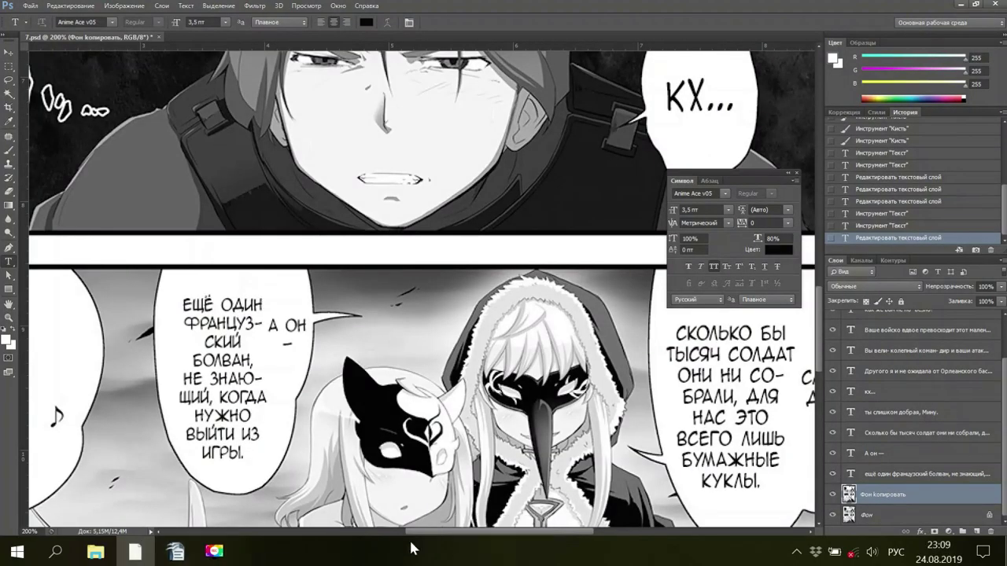
{"action": "left_click_drag", "start_coordinate": [419, 540], "coordinate": [374, 544]}
{"action": "scroll", "coordinate": [375, 539], "scroll_direction": "left", "scroll_amount": 5}
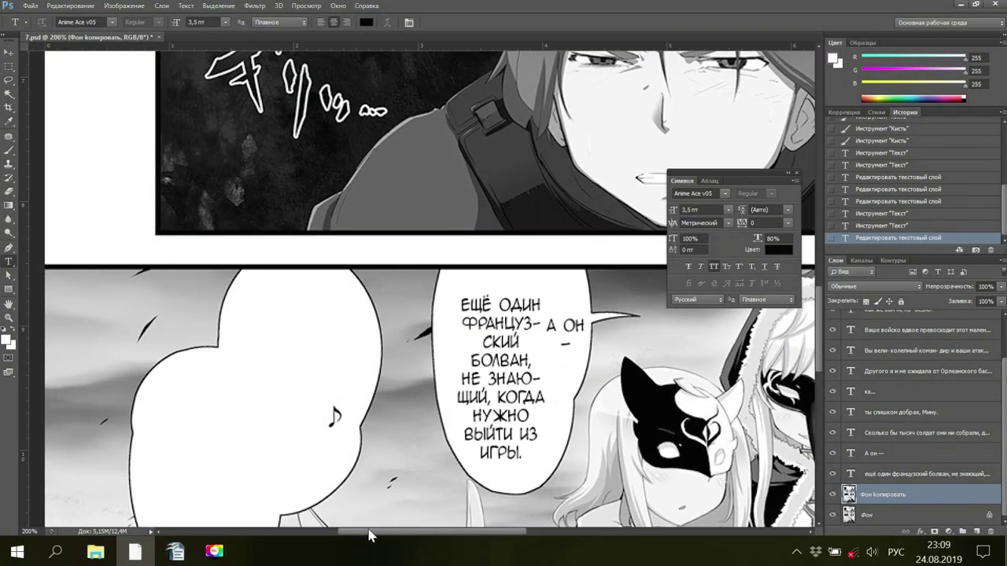
{"action": "scroll", "coordinate": [375, 538], "scroll_direction": "left", "scroll_amount": 1}
{"action": "scroll", "coordinate": [354, 471], "scroll_direction": "down", "scroll_amount": 2}
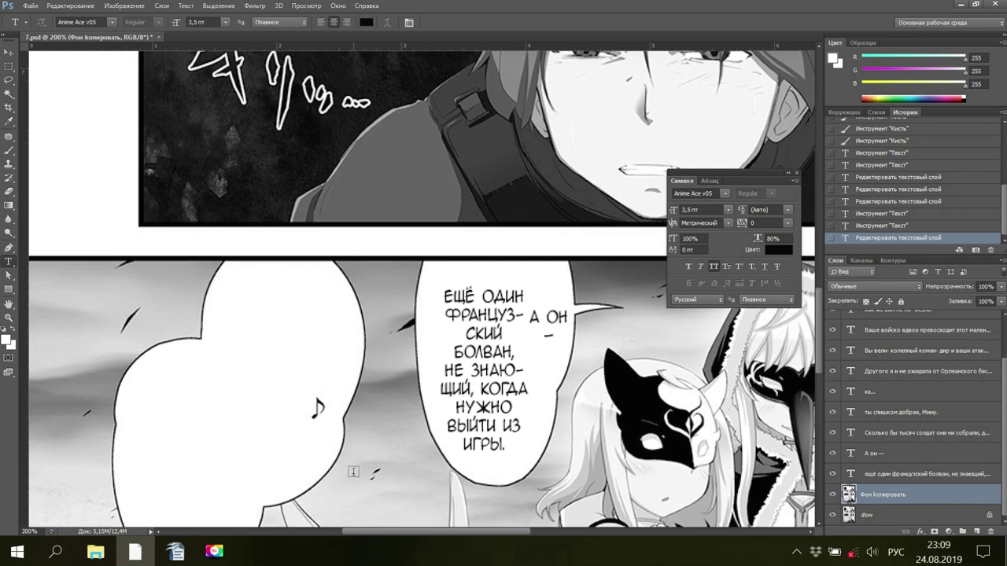
{"action": "scroll", "coordinate": [353, 471], "scroll_direction": "down", "scroll_amount": 2}
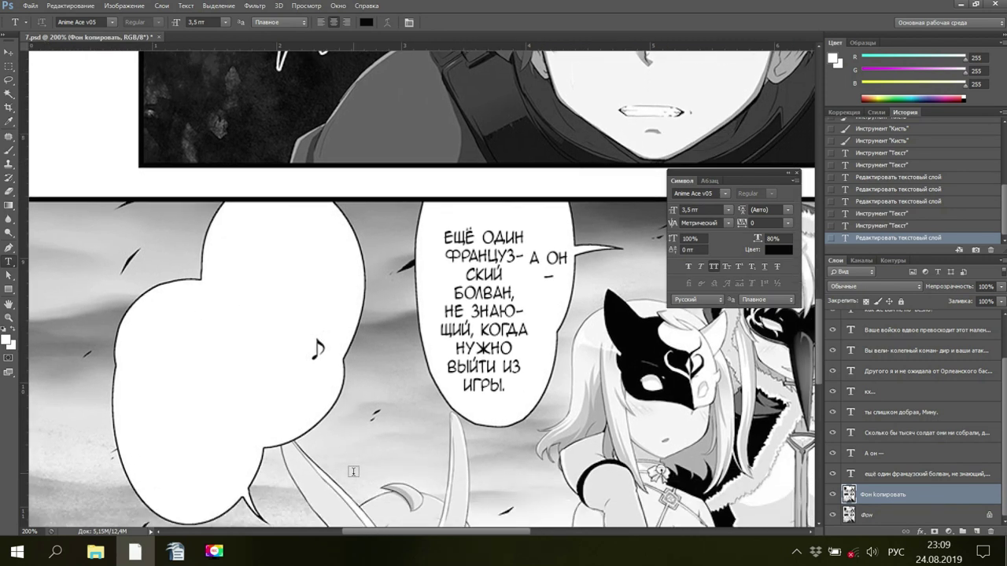
{"action": "scroll", "coordinate": [354, 471], "scroll_direction": "up", "scroll_amount": 1}
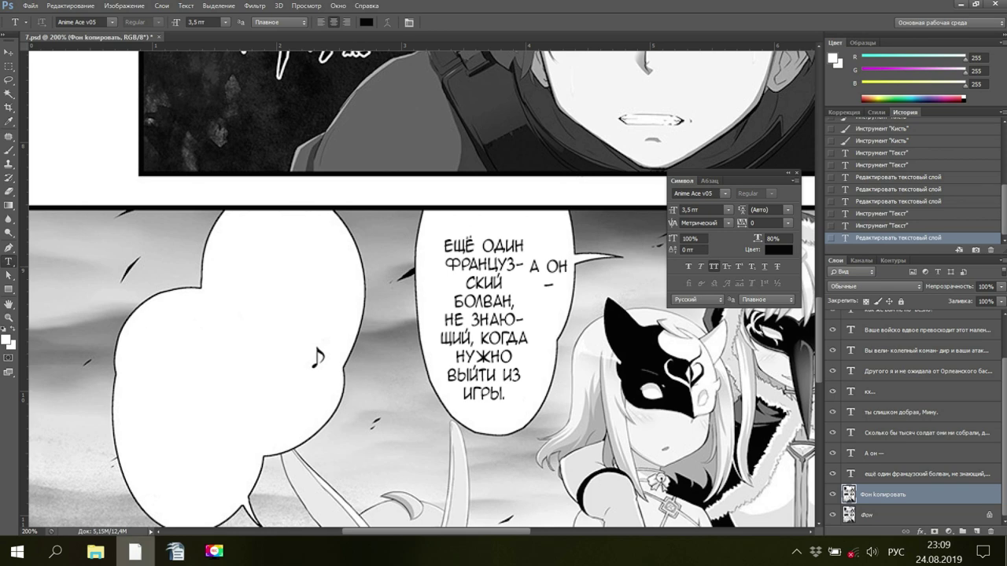
Return to the translation document, rejoin "Хехехе!" with the sentence ending in "ты абсолютно права." on one line, and save it
{"action": "mouse_move", "coordinate": [173, 557]}
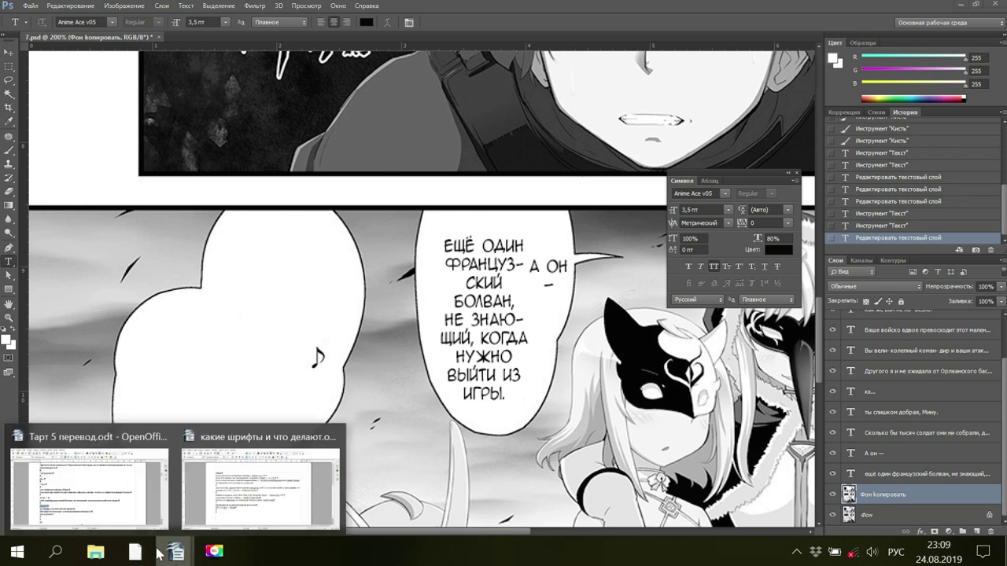
{"action": "left_click", "coordinate": [124, 513]}
{"action": "left_click", "coordinate": [258, 385]}
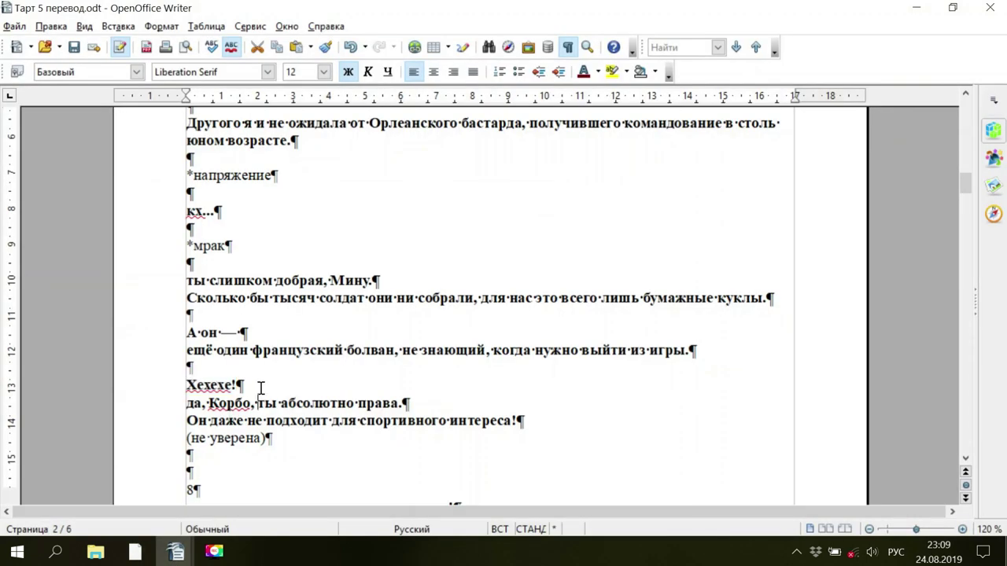
{"action": "key", "text": "Delete"}
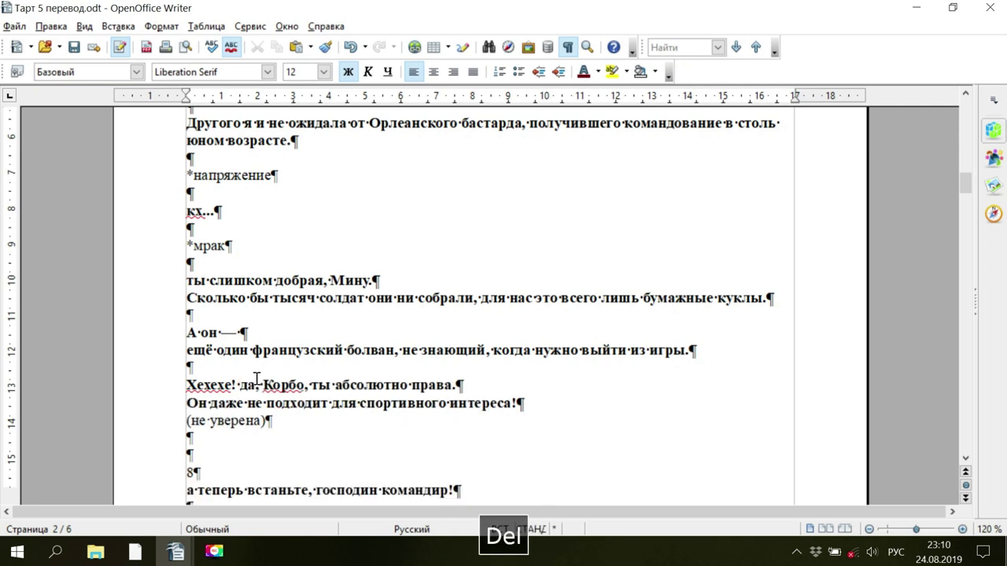
{"action": "left_click", "coordinate": [73, 46]}
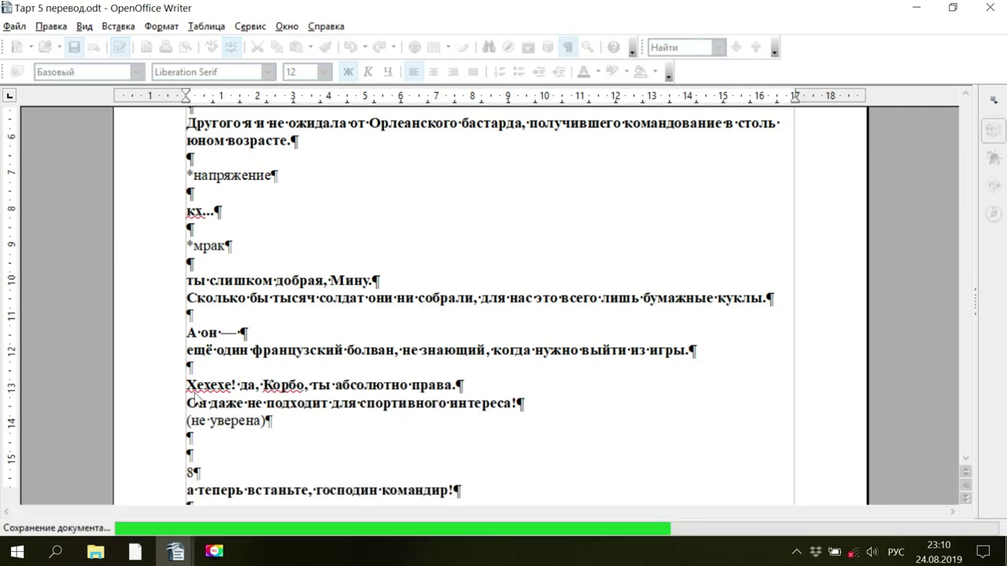
Copy the whole rejoined line from "Хехехе!" to "ты абсолютно права."
{"action": "left_click_drag", "start_coordinate": [187, 386], "coordinate": [464, 380]}
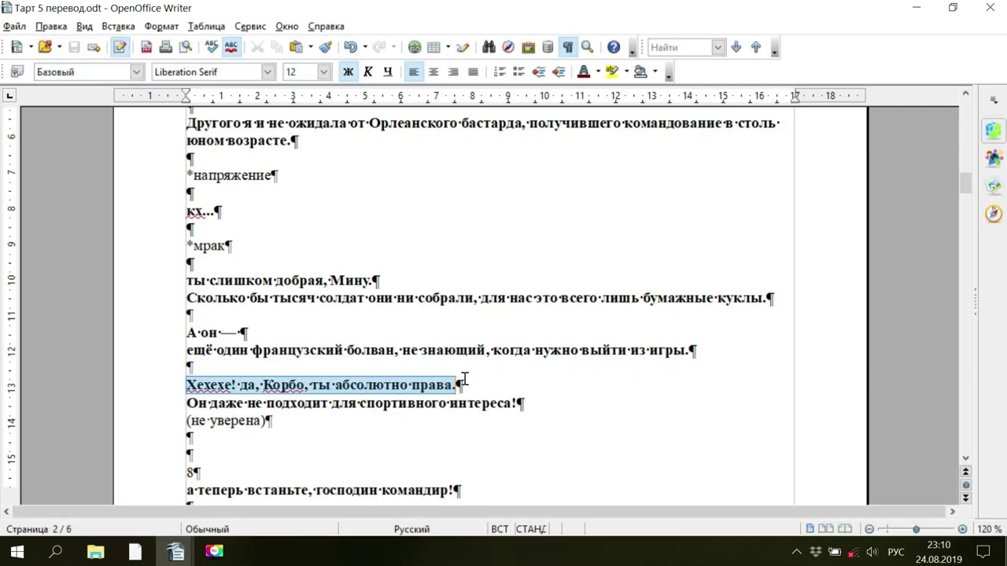
{"action": "right_click", "coordinate": [431, 386]}
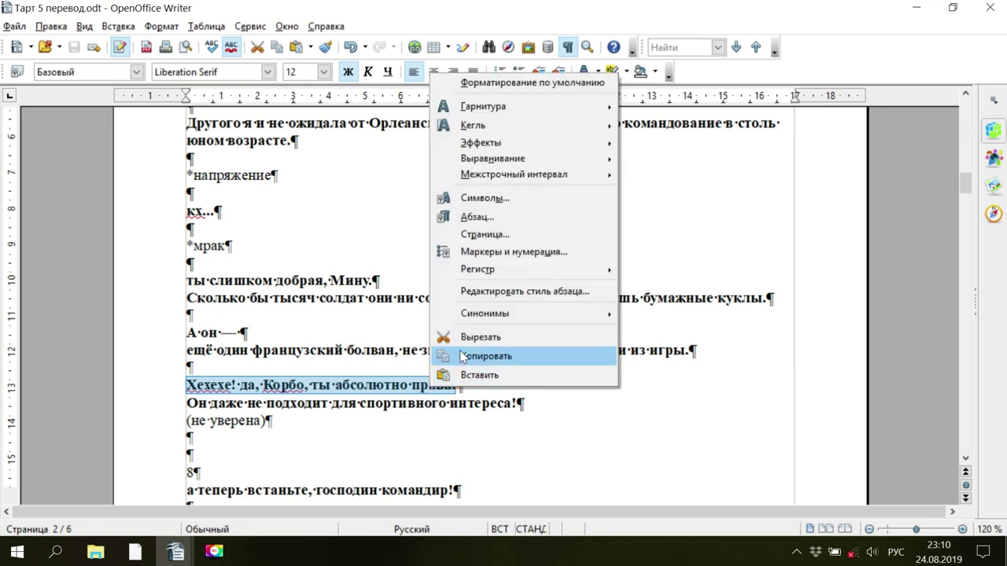
{"action": "left_click", "coordinate": [463, 356]}
End the "Хехехе!" line with an exclamation mark instead of the period, delete the "(не уверена)" note, and save the document
{"action": "left_click", "coordinate": [459, 385]}
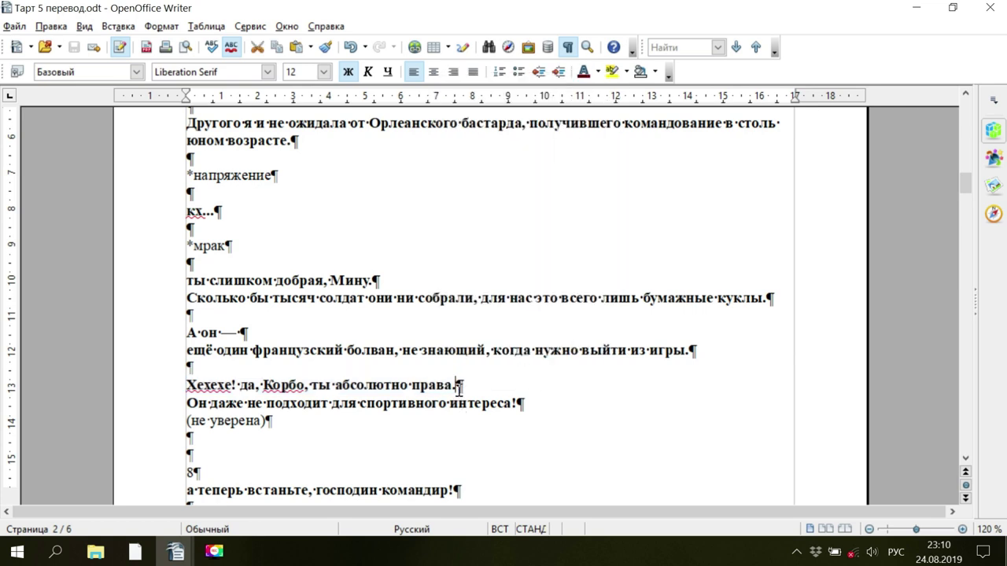
{"action": "key", "text": "BackSpace"}
{"action": "type", "text": "!"}
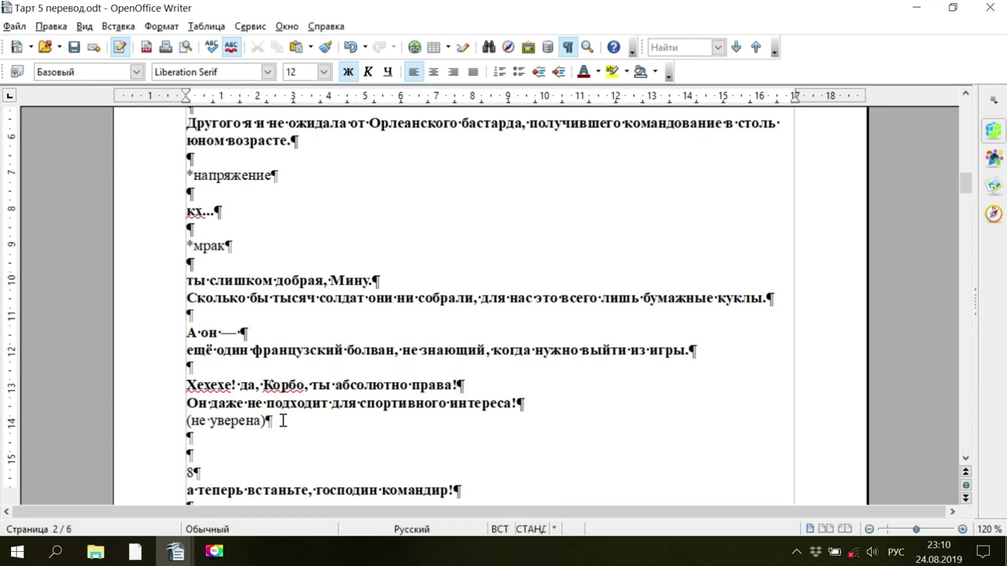
{"action": "left_click_drag", "start_coordinate": [283, 421], "coordinate": [165, 418]}
{"action": "key", "text": "BackSpace"}
{"action": "key", "text": "BackSpace"}
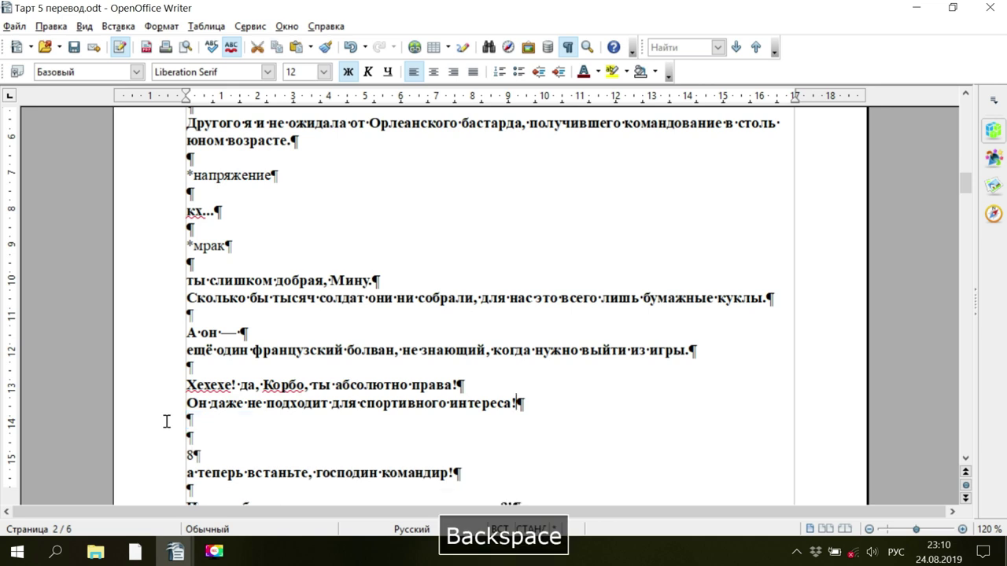
{"action": "left_click", "coordinate": [73, 46]}
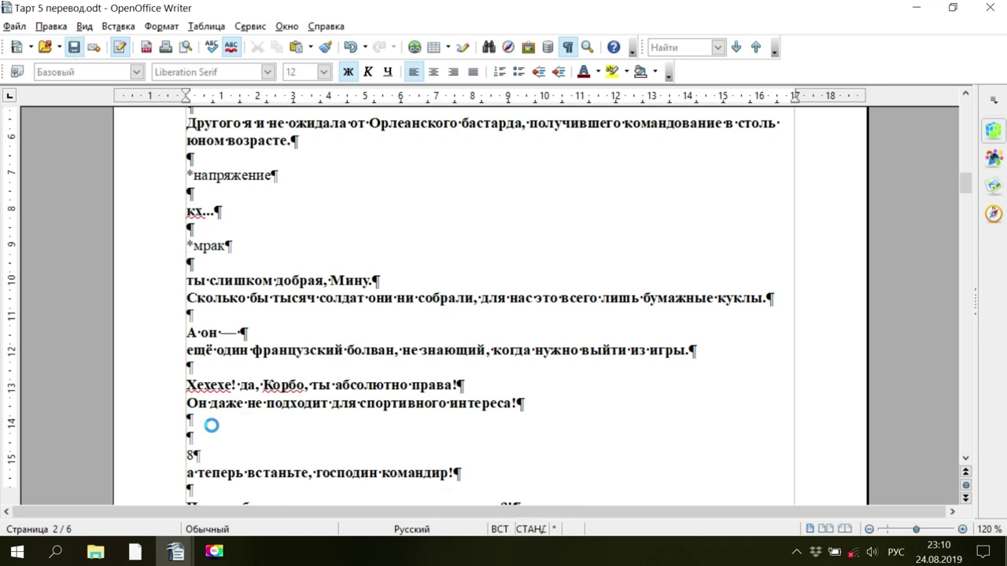
Copy the corrected "Хехехе!" line through "права!" and paste it into a new text frame in the double bubble's upper lobe in Photoshop
{"action": "left_click_drag", "start_coordinate": [187, 385], "coordinate": [470, 387]}
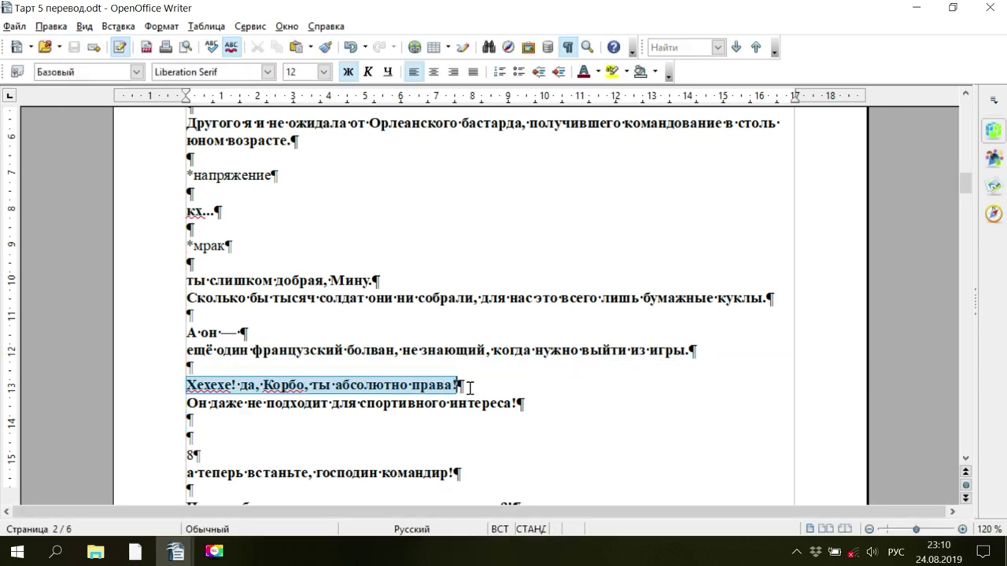
{"action": "right_click", "coordinate": [439, 386]}
{"action": "left_click", "coordinate": [461, 356]}
{"action": "left_click", "coordinate": [136, 552]}
{"action": "key", "text": "space"}
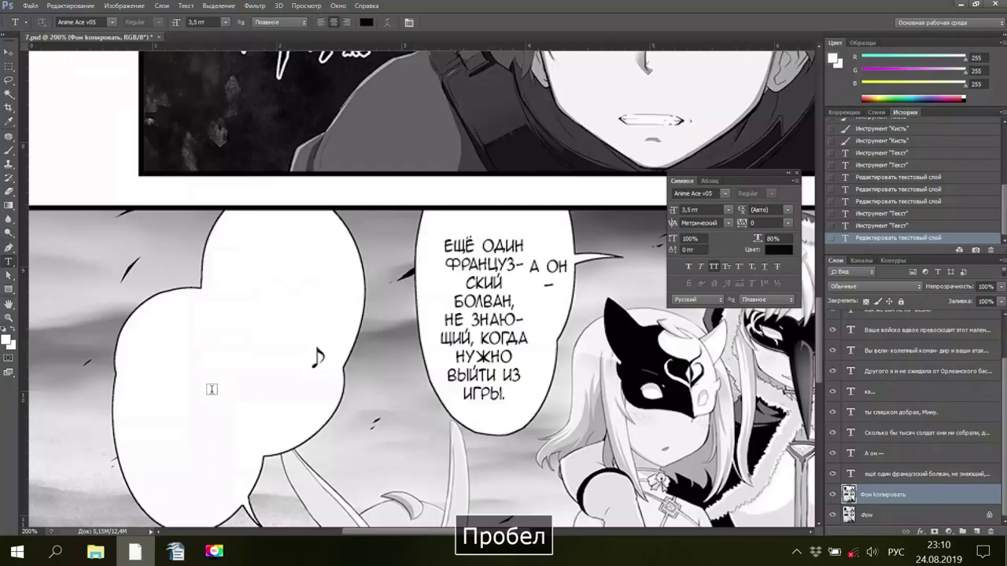
{"action": "left_click_drag", "start_coordinate": [247, 275], "coordinate": [343, 344]}
{"action": "right_click", "coordinate": [296, 265]}
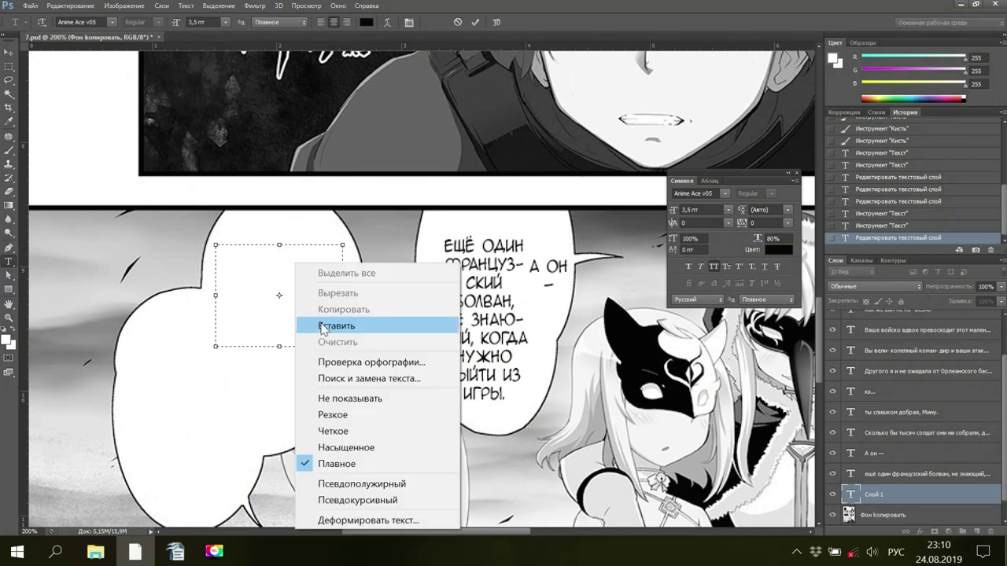
{"action": "left_click", "coordinate": [322, 326]}
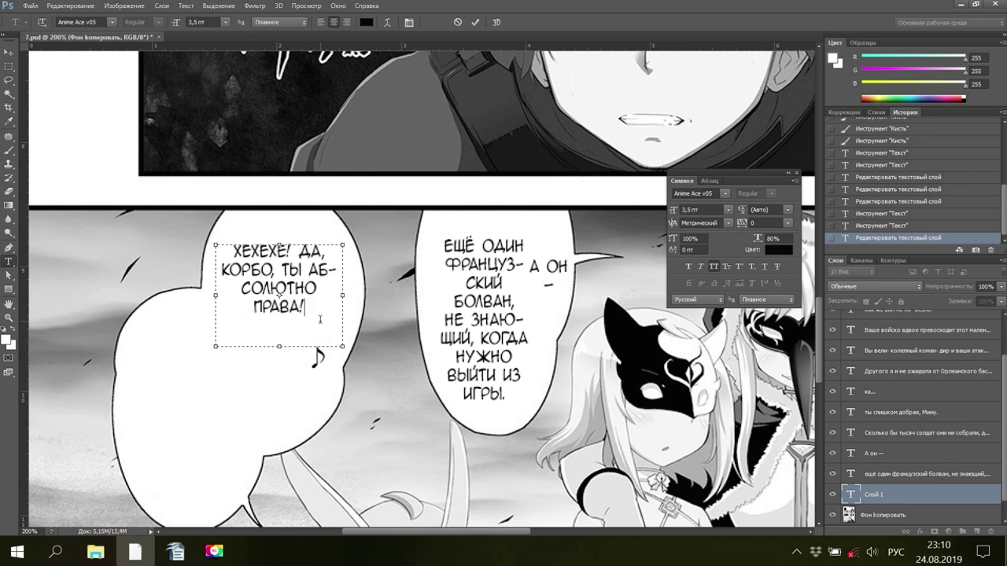
Break the pasted text after "Хехехе!" so that "Да," starts a new line, removing the space between them
{"action": "key", "text": "Up"}
{"action": "key", "text": "Up"}
{"action": "key", "text": "Up"}
{"action": "key", "text": "BackSpace"}
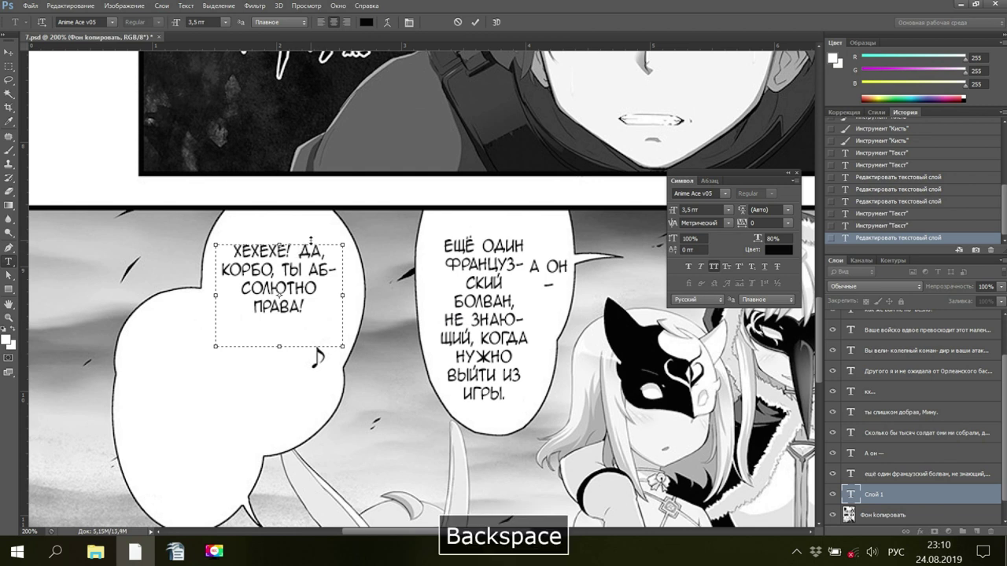
{"action": "key", "text": "Return"}
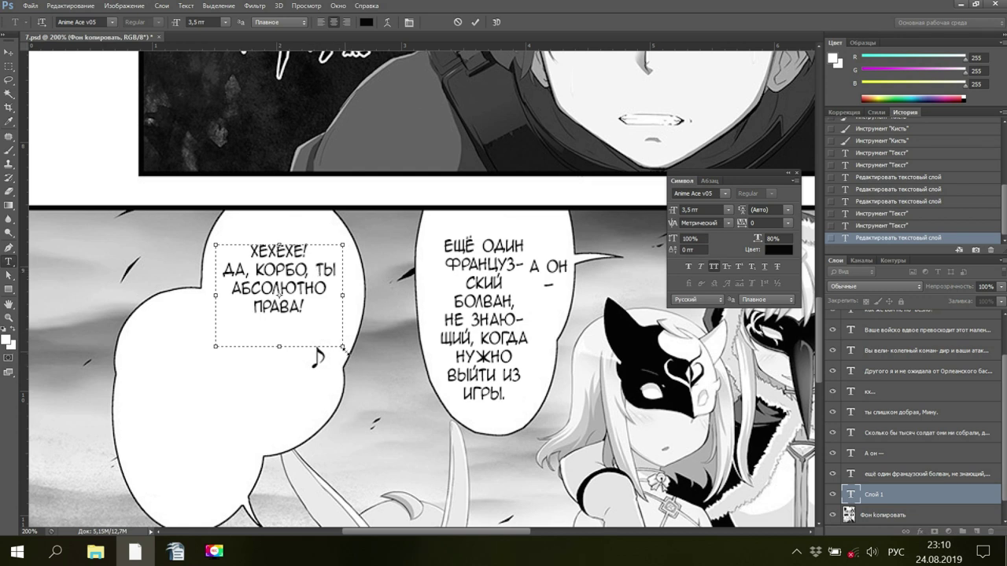
Widen the "Хехехе!" text frame slightly and lower its upper edge to centre the text in the bubble's upper lobe
{"action": "left_click_drag", "start_coordinate": [343, 346], "coordinate": [345, 347]}
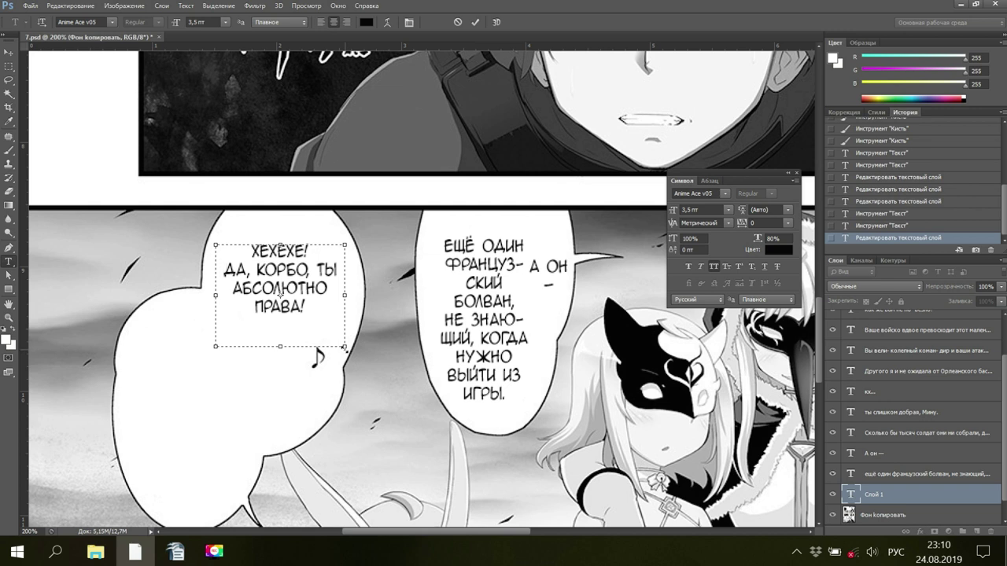
{"action": "key", "text": "ctrl+End"}
{"action": "left_click_drag", "start_coordinate": [281, 244], "coordinate": [280, 249]}
{"action": "left_click_drag", "start_coordinate": [342, 344], "coordinate": [348, 346]}
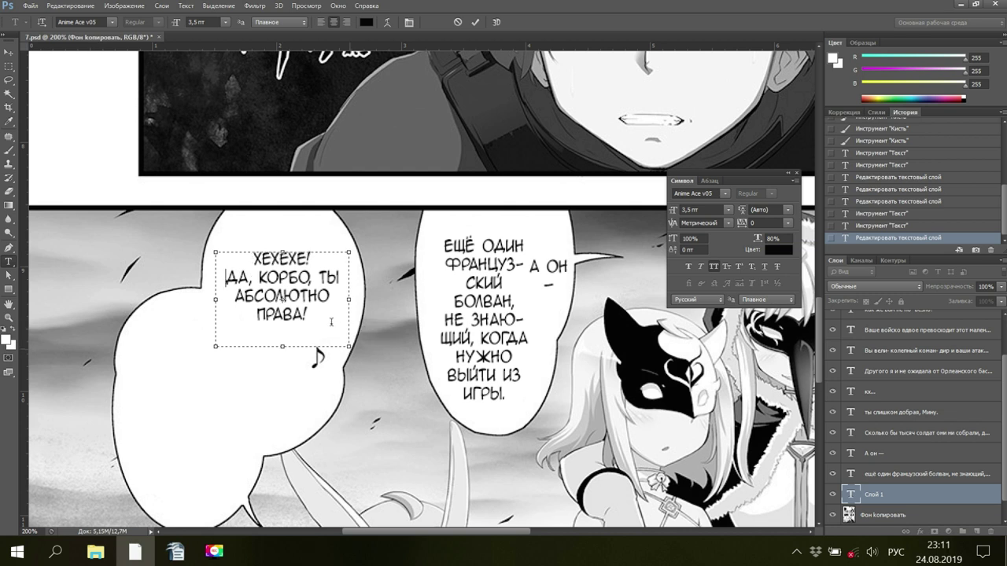
Set the "Хехехе!" text to 4 pt and extend its frame slightly on both sides to fit the bubble's upper lobe
{"action": "left_click_drag", "start_coordinate": [307, 316], "coordinate": [225, 252]}
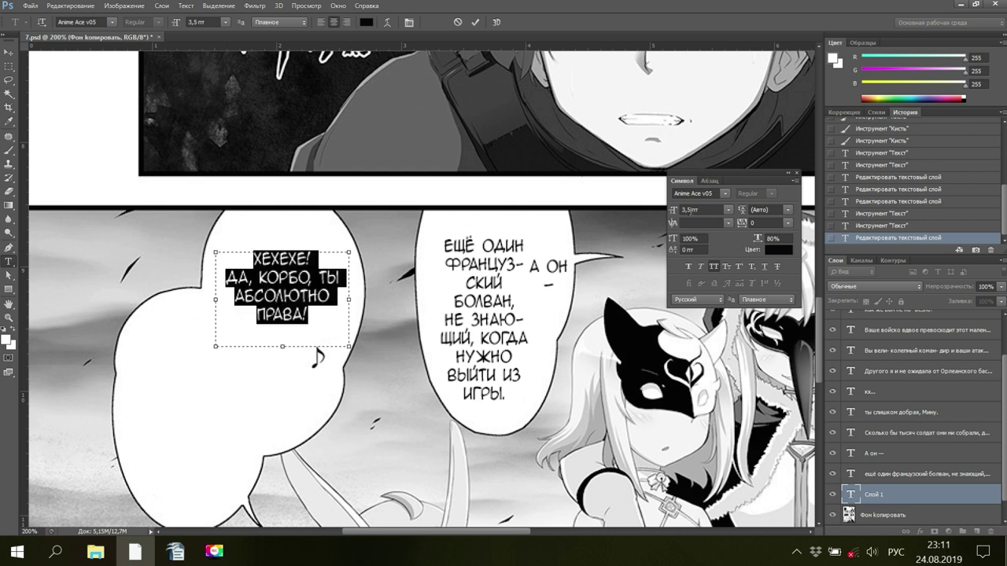
{"action": "left_click", "coordinate": [689, 210]}
{"action": "type", "text": "4"}
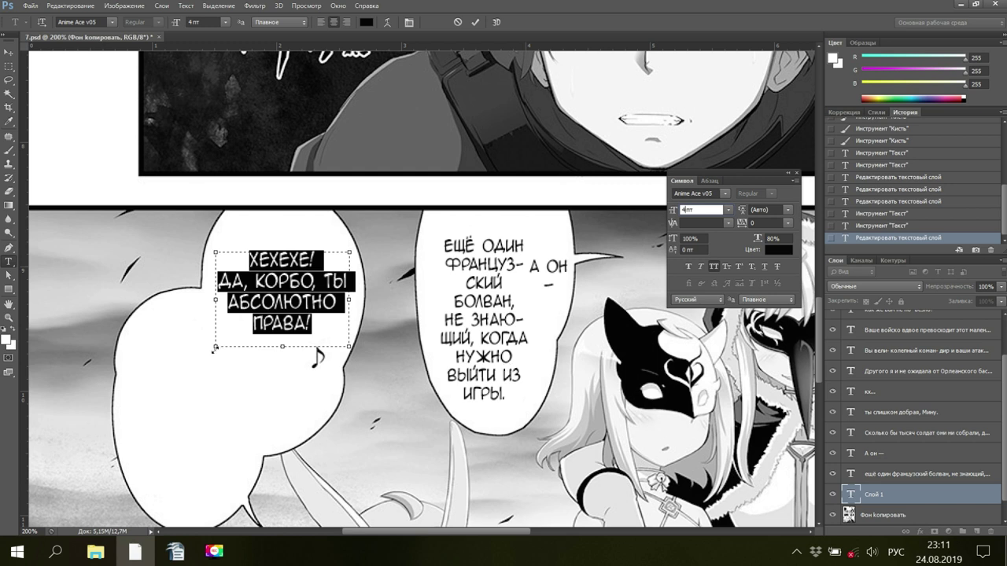
{"action": "left_click_drag", "start_coordinate": [213, 350], "coordinate": [211, 347]}
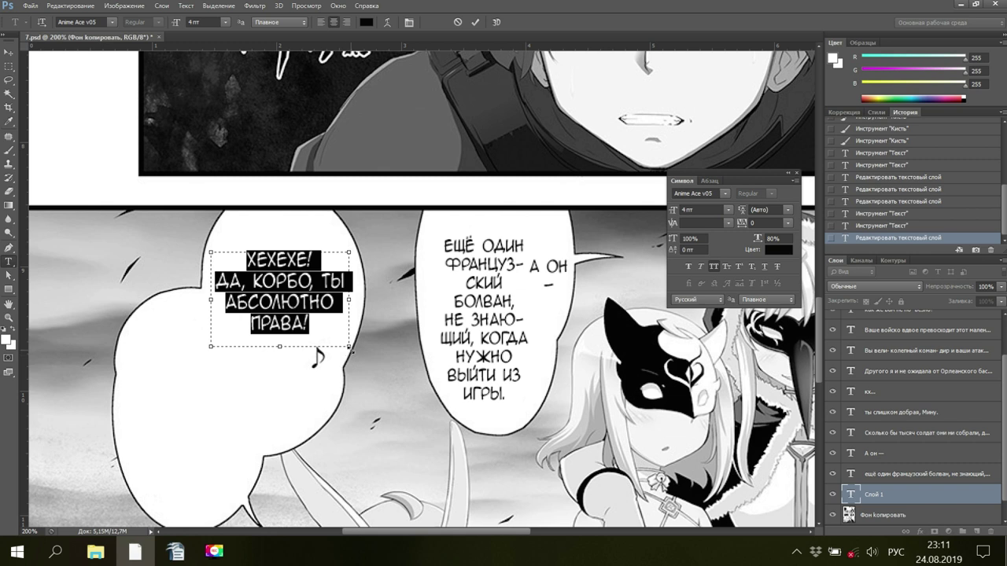
{"action": "left_click_drag", "start_coordinate": [351, 348], "coordinate": [354, 356]}
{"action": "key", "text": "ctrl+Return"}
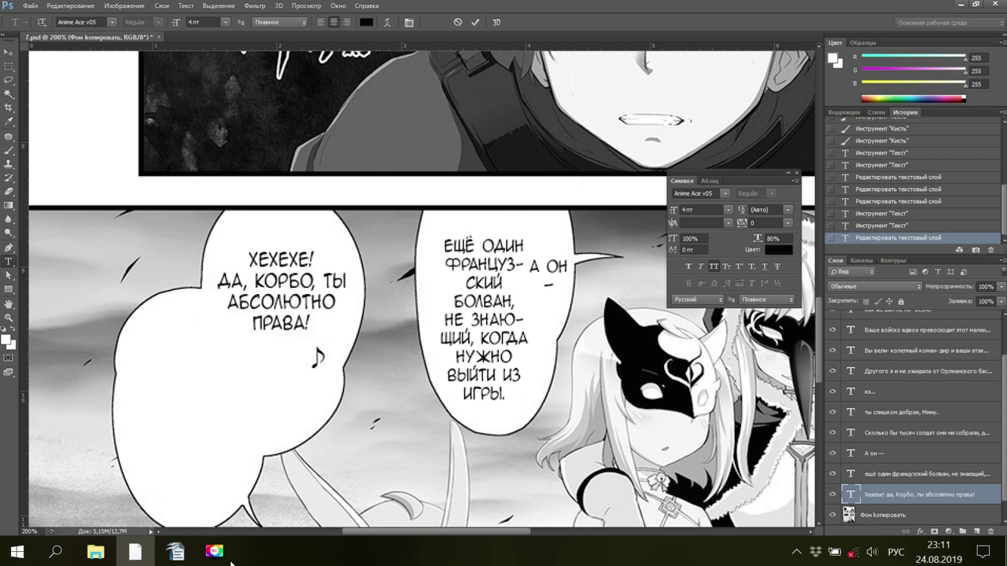
Switch to the translation document, replace "спортивного интереса" with "развлечения" in the line after "права!", and save it
{"action": "mouse_move", "coordinate": [175, 551]}
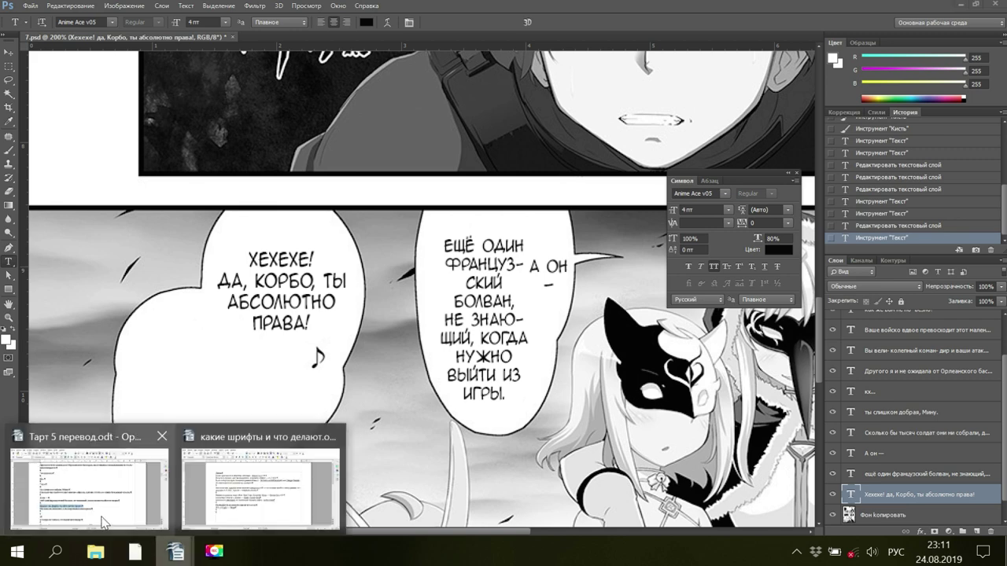
{"action": "left_click", "coordinate": [118, 480]}
{"action": "left_click_drag", "start_coordinate": [186, 404], "coordinate": [563, 403]}
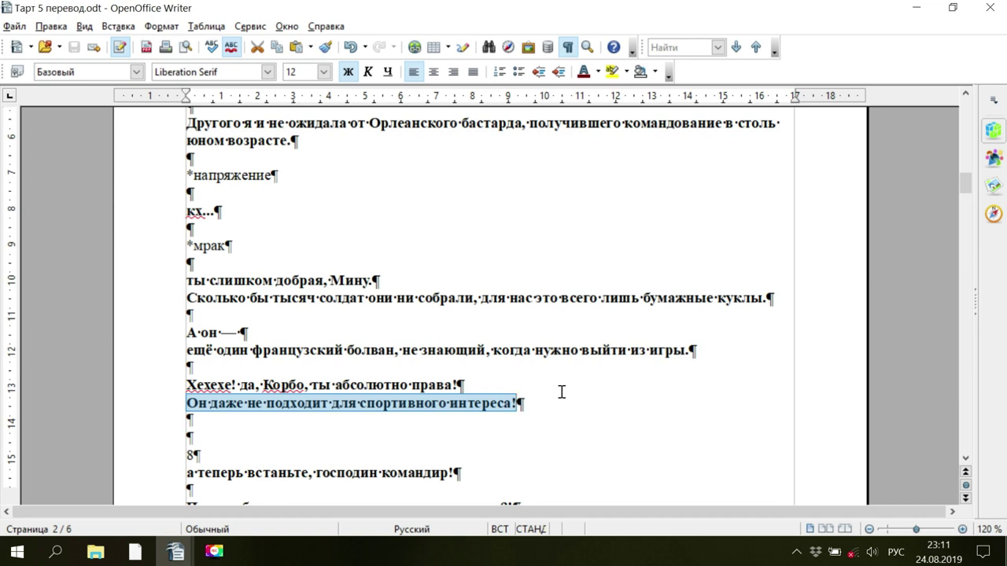
{"action": "left_click", "coordinate": [383, 429]}
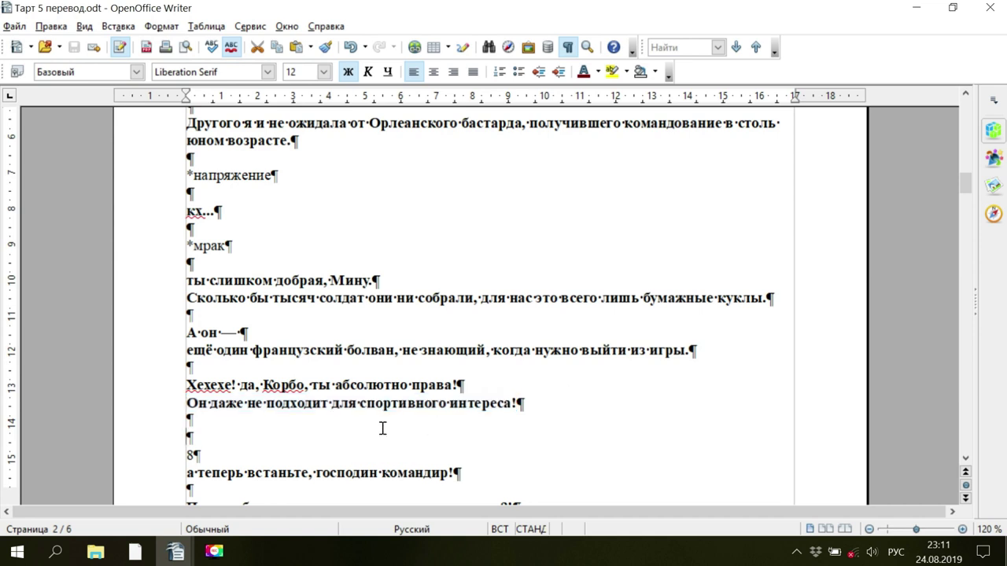
{"action": "left_click_drag", "start_coordinate": [360, 403], "coordinate": [513, 403]}
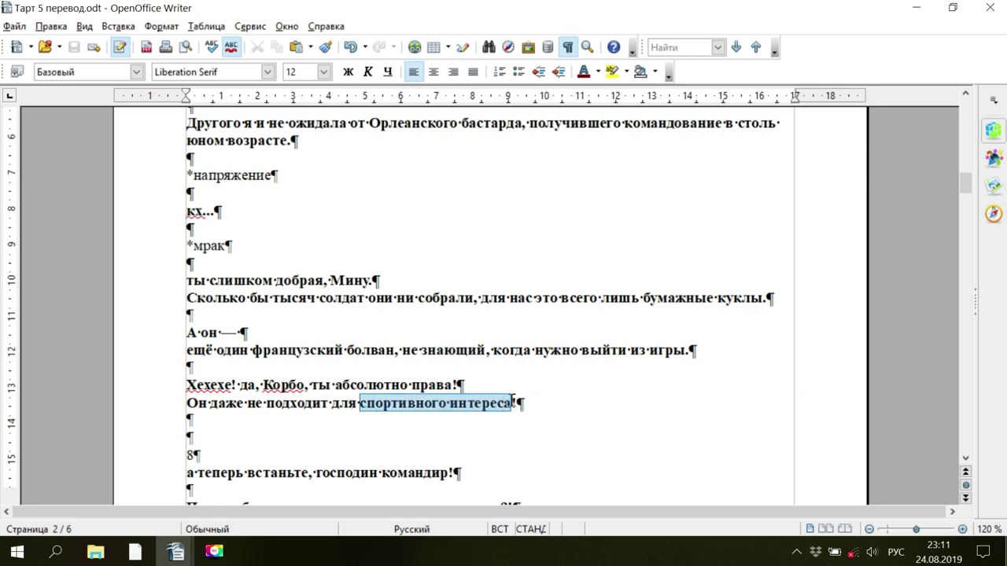
{"action": "type", "text": "развле"}
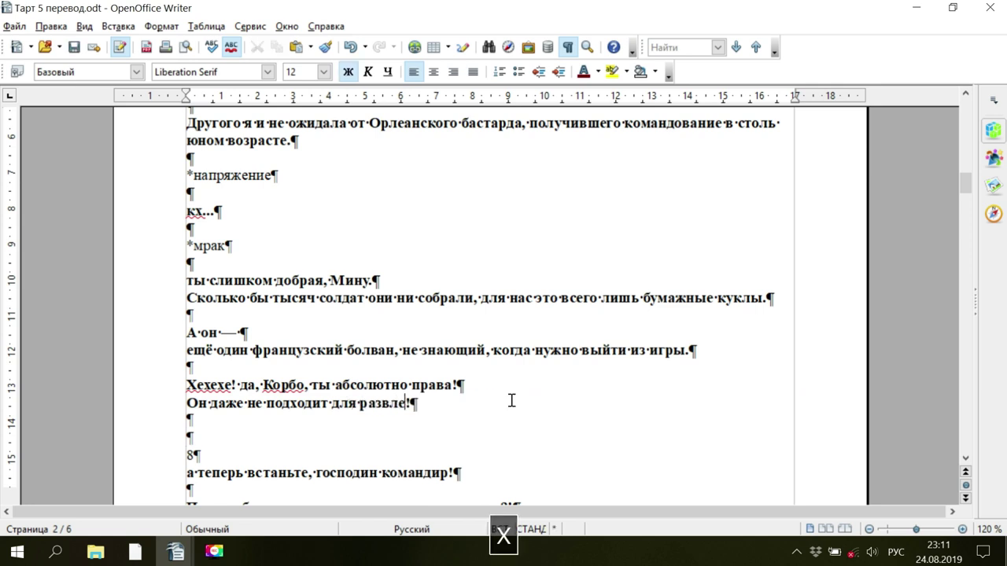
{"action": "type", "text": "чения"}
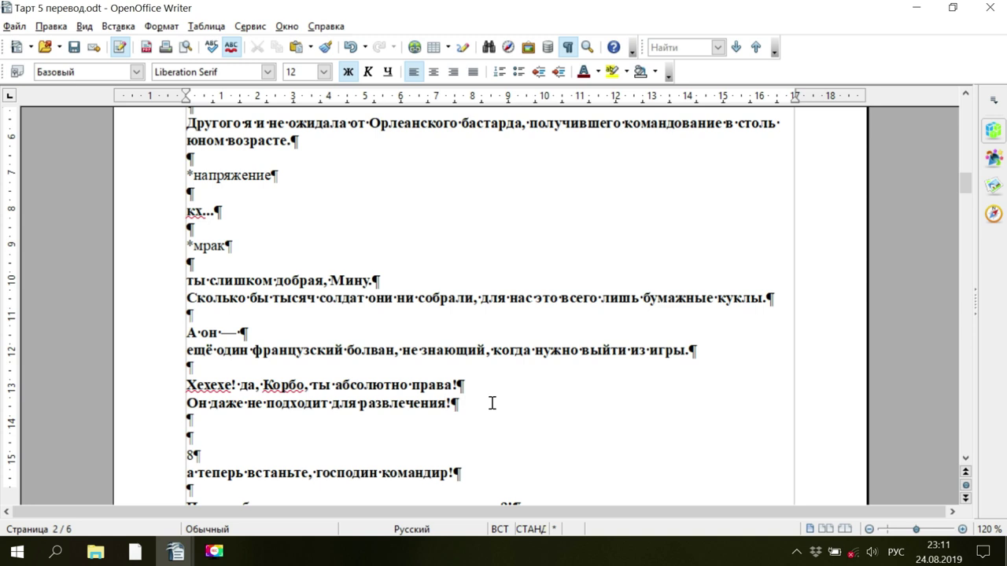
{"action": "left_click", "coordinate": [74, 47]}
Copy the line "Он даже не подходит для развлечения!" and paste it into a new text frame in the double bubble's lower lobe in Photoshop
{"action": "double_click", "coordinate": [407, 404]}
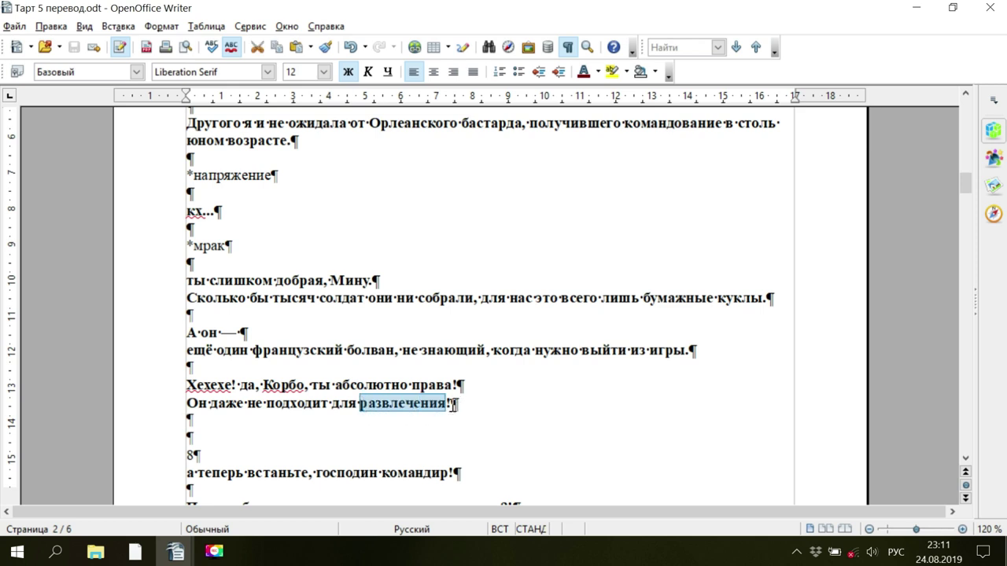
{"action": "left_click_drag", "start_coordinate": [455, 405], "coordinate": [180, 403]}
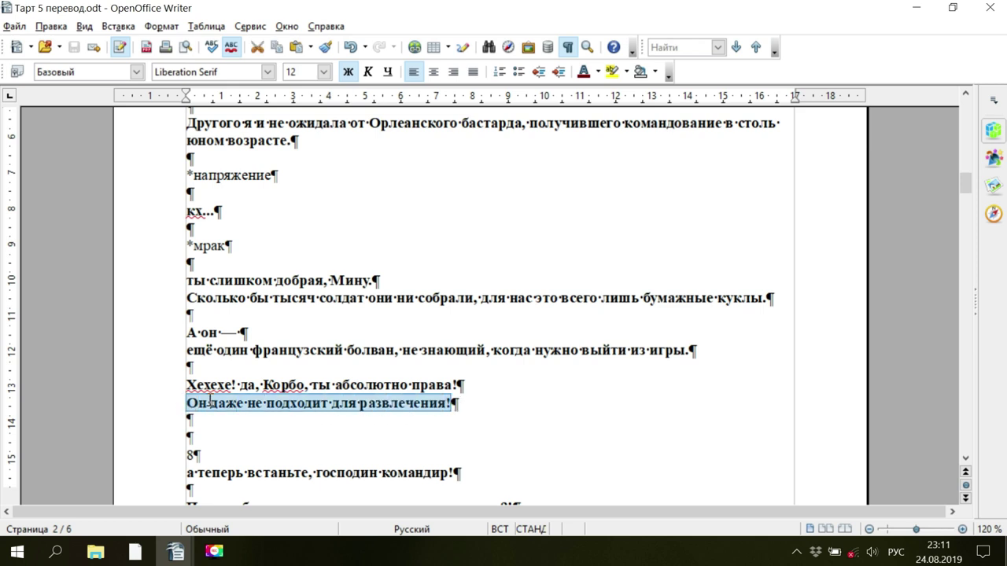
{"action": "right_click", "coordinate": [211, 409]}
{"action": "left_click", "coordinate": [240, 366]}
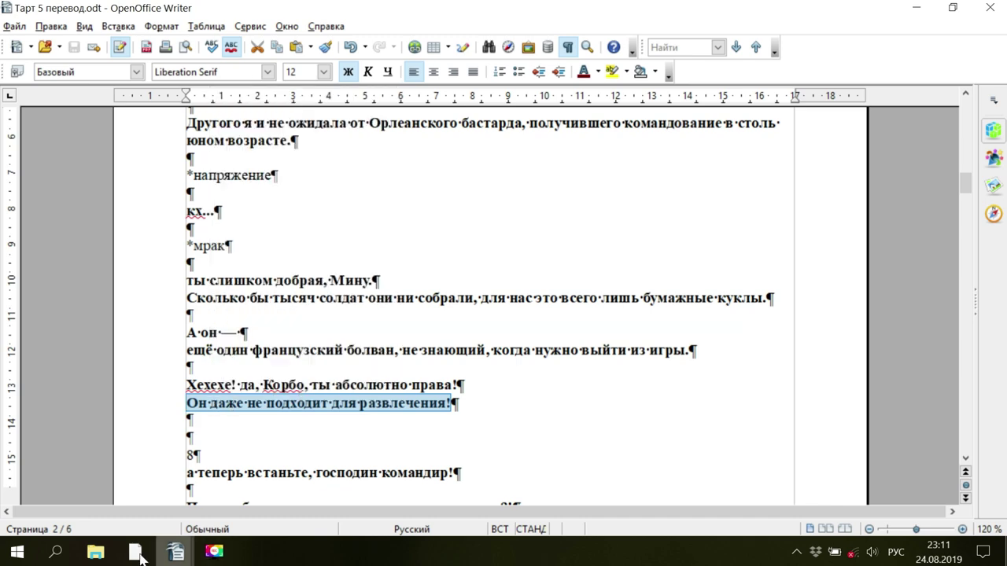
{"action": "left_click", "coordinate": [213, 553]}
{"action": "scroll", "coordinate": [99, 391], "scroll_direction": "down", "scroll_amount": 1}
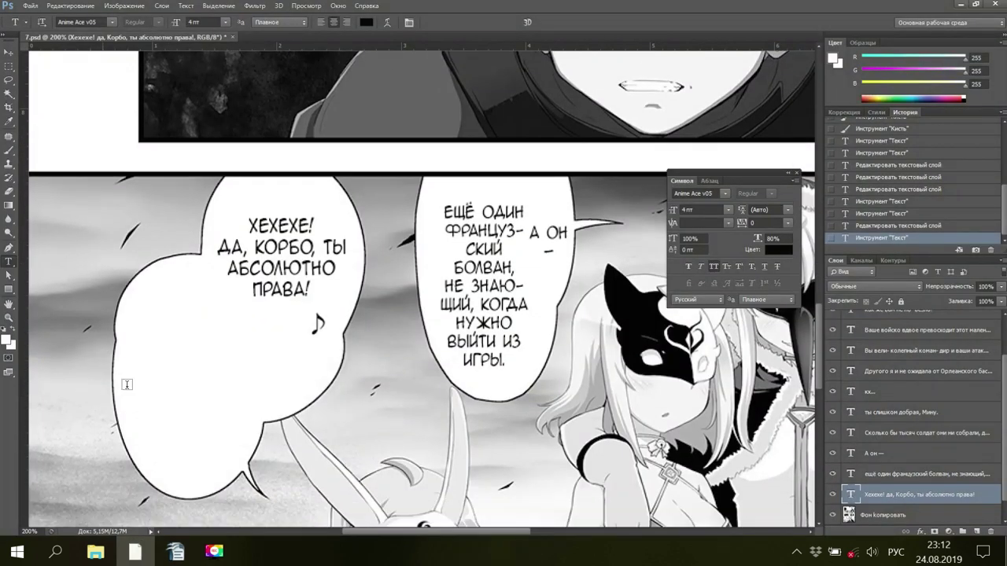
{"action": "left_click_drag", "start_coordinate": [132, 334], "coordinate": [257, 440]}
{"action": "right_click", "coordinate": [191, 351]}
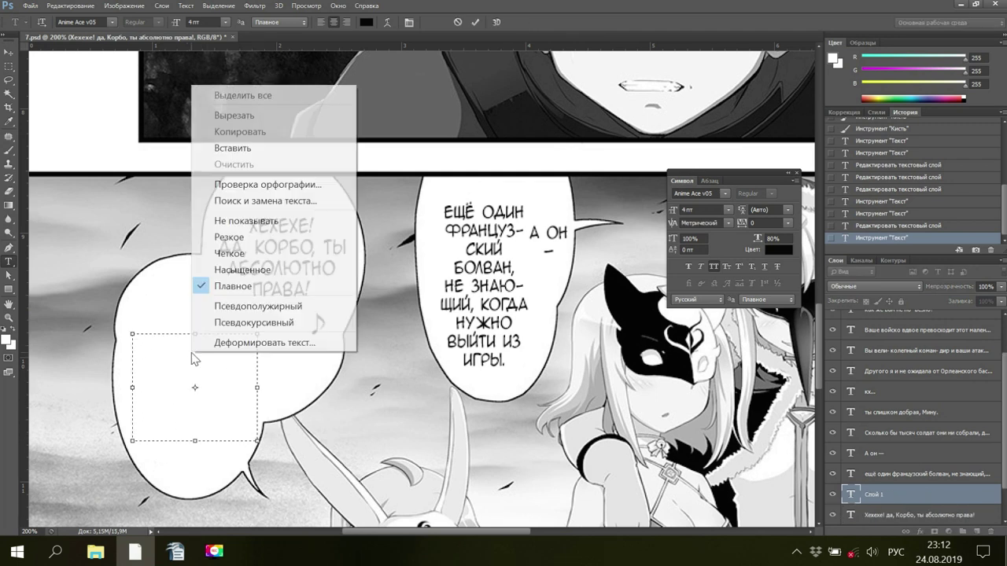
{"action": "left_click", "coordinate": [236, 148]}
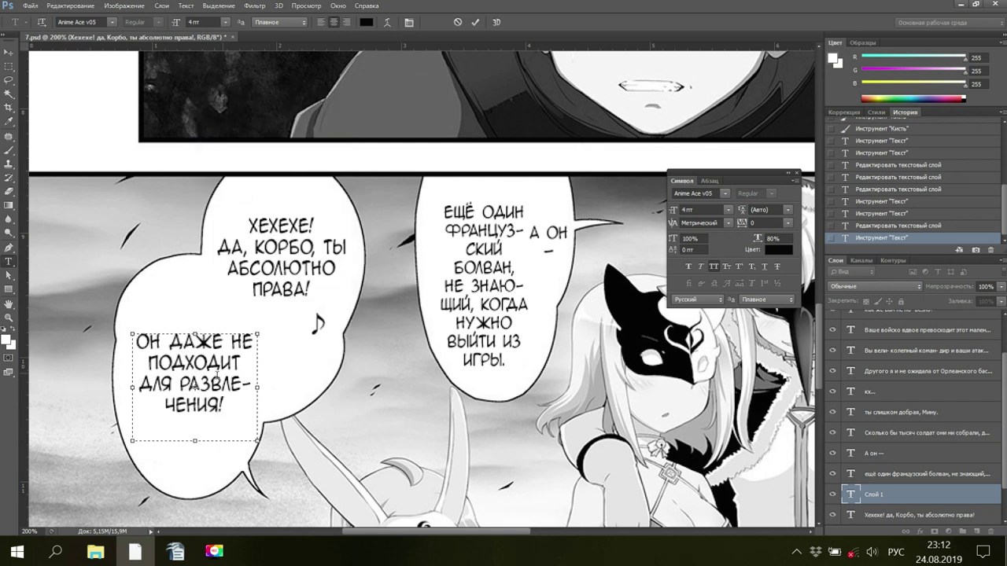
Break the pasted text so "не" starts the second line, widen its frame slightly and lower its upper edge
{"action": "key", "text": "BackSpace"}
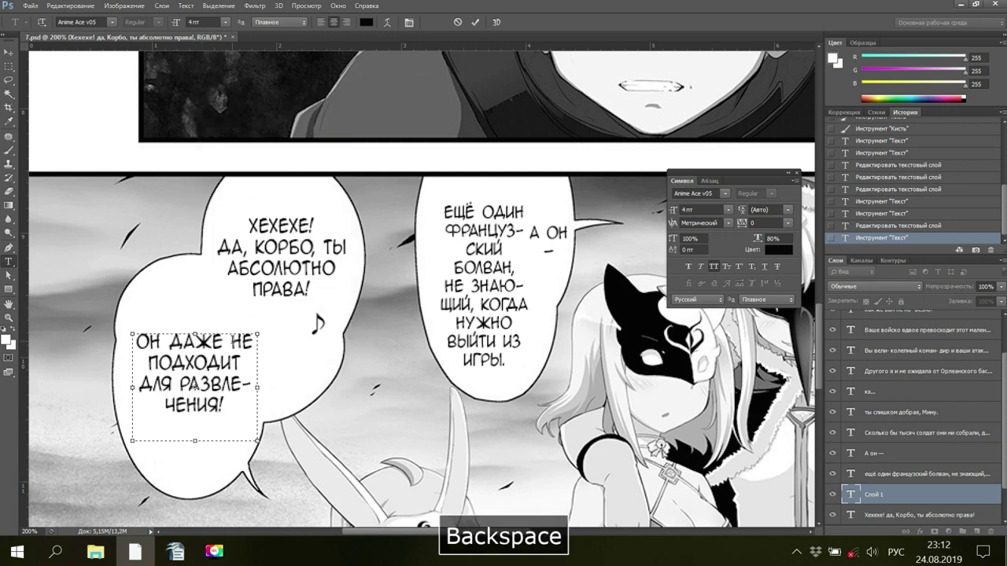
{"action": "key", "text": "Return"}
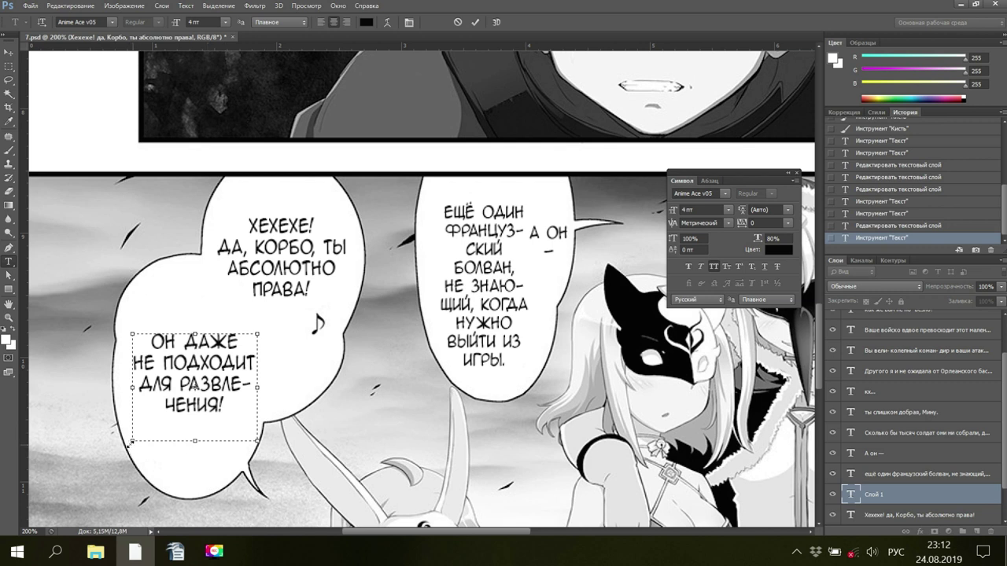
{"action": "left_click_drag", "start_coordinate": [131, 454], "coordinate": [128, 454]}
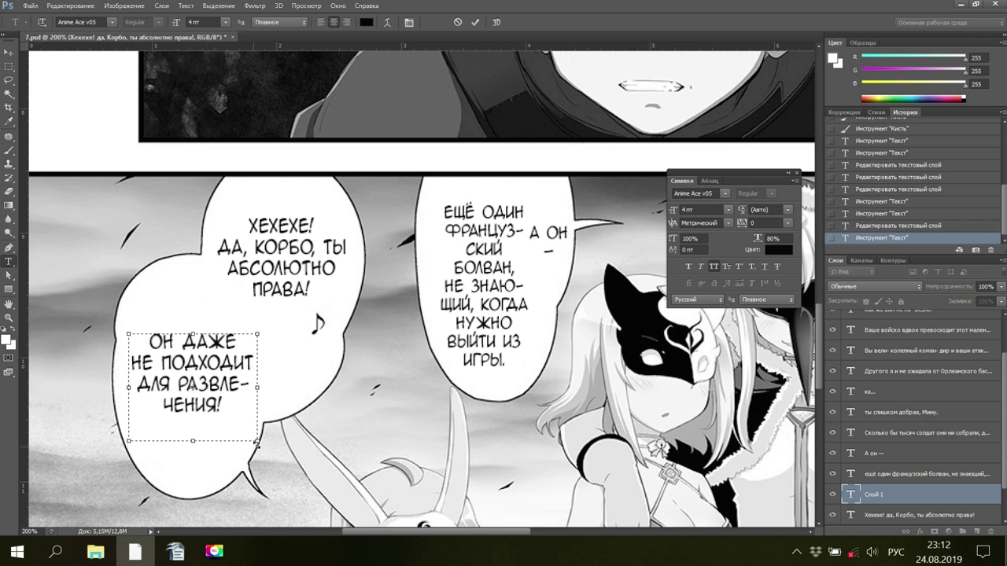
{"action": "left_click_drag", "start_coordinate": [258, 442], "coordinate": [260, 449]}
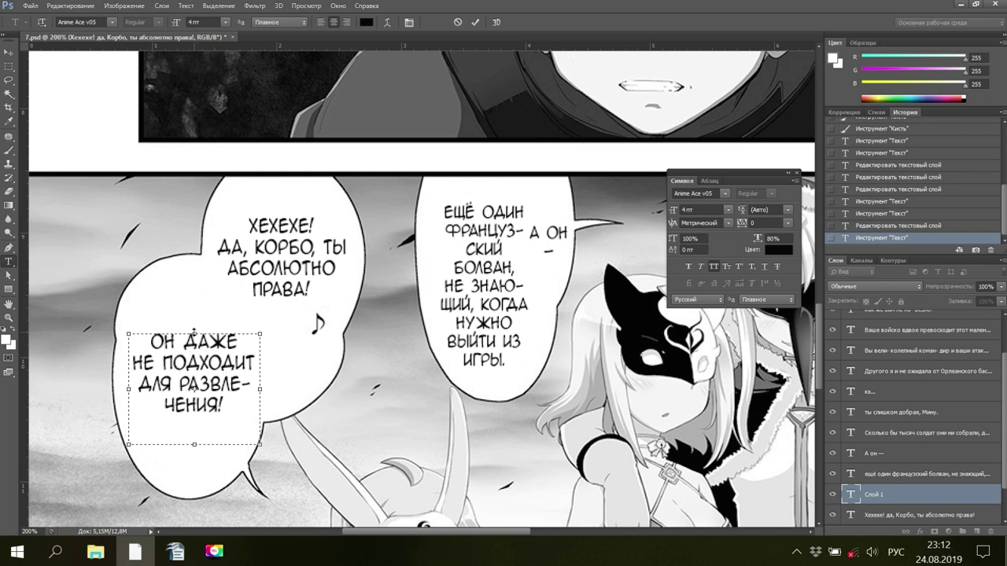
{"action": "left_click_drag", "start_coordinate": [194, 334], "coordinate": [191, 342]}
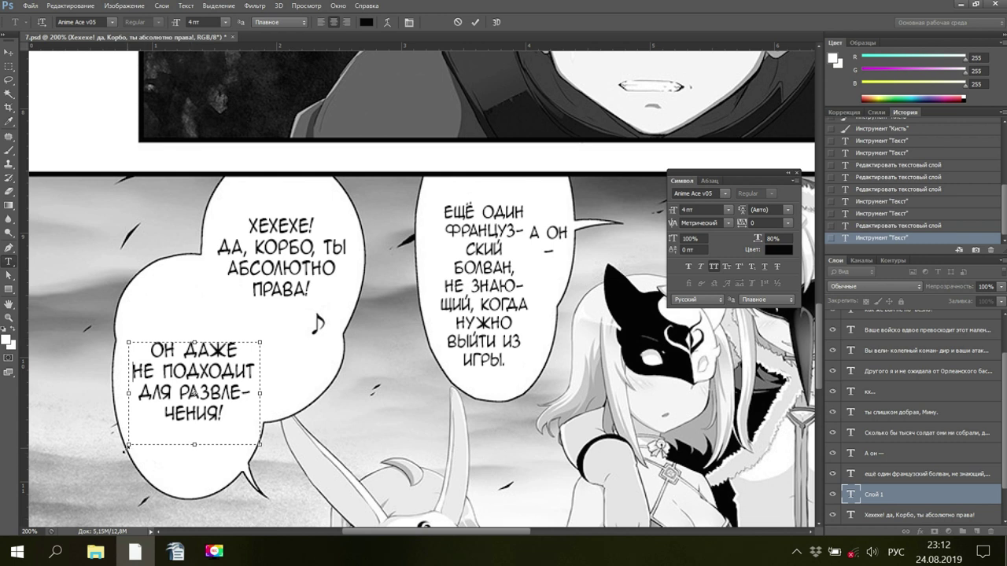
Widen the lower lobe's text frame slightly further and force "развлечения" to break as "развле-" and "чения!"
{"action": "left_click_drag", "start_coordinate": [122, 451], "coordinate": [119, 455]}
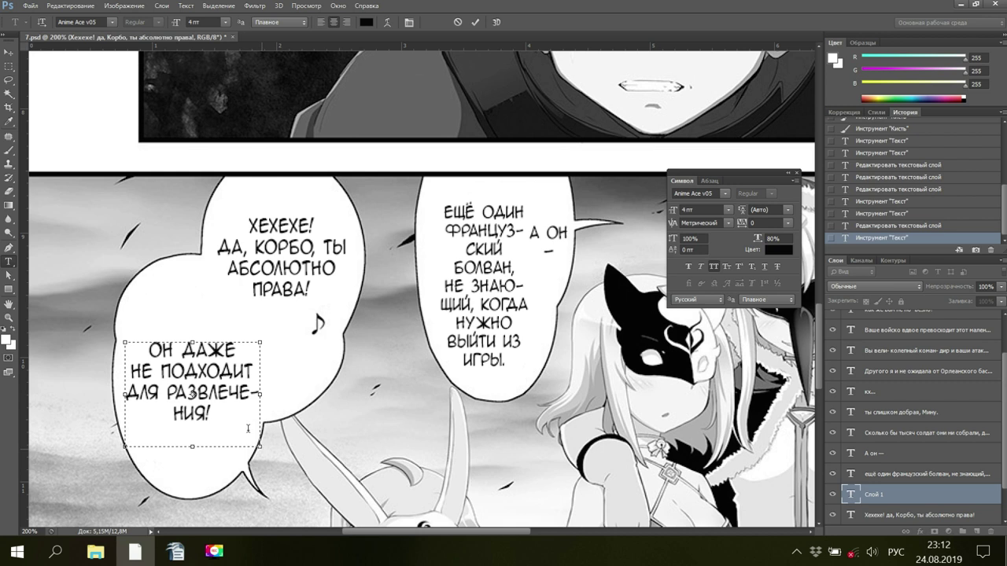
{"action": "left_click", "coordinate": [229, 393]}
{"action": "key", "text": "Return"}
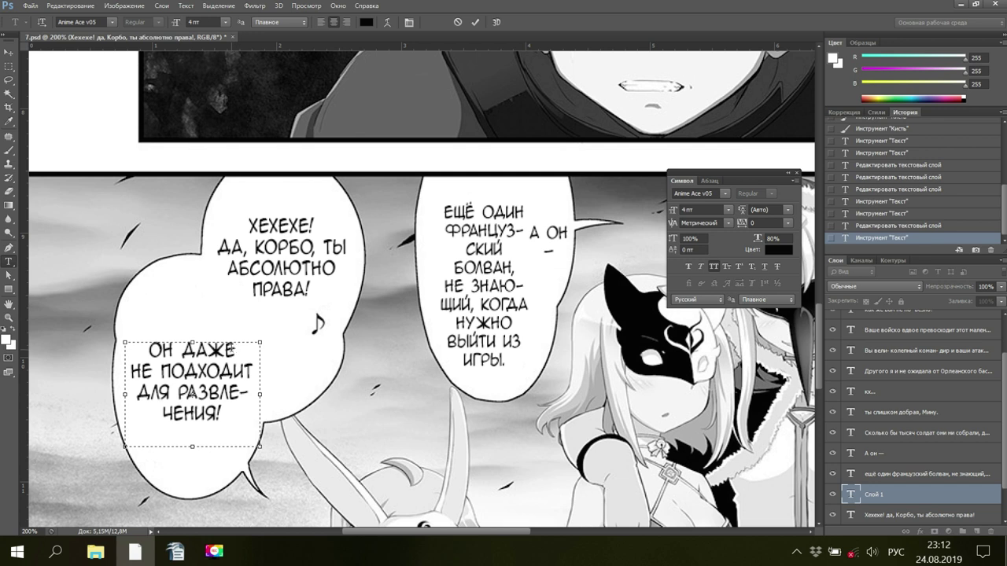
Finish the text edit, select the "Фон копировать" layer and choose the Clone Stamp with a brush large enough to cover the music note
{"action": "scroll", "coordinate": [878, 516], "scroll_direction": "down", "scroll_amount": 1}
{"action": "left_click", "coordinate": [877, 496]}
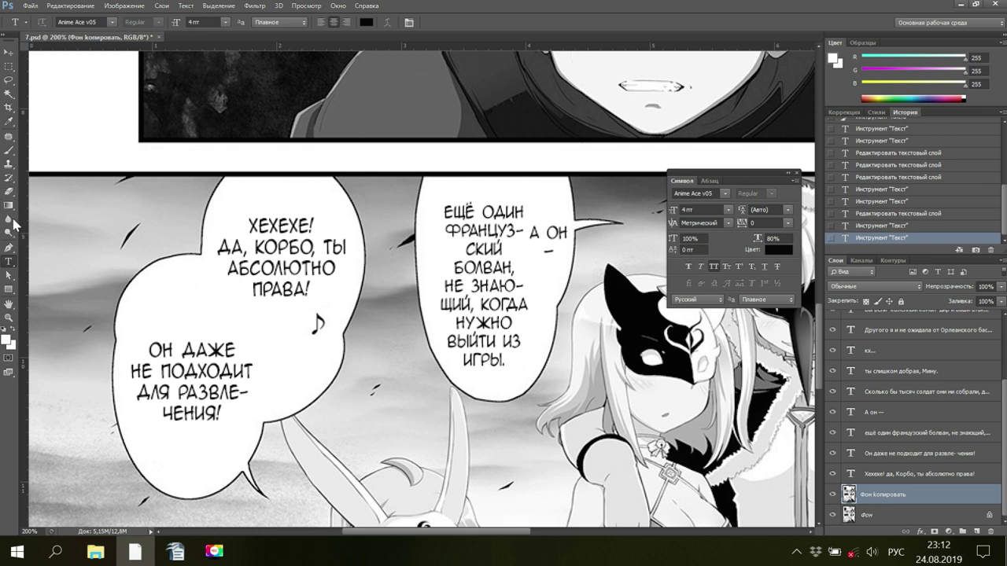
{"action": "left_click", "coordinate": [9, 165]}
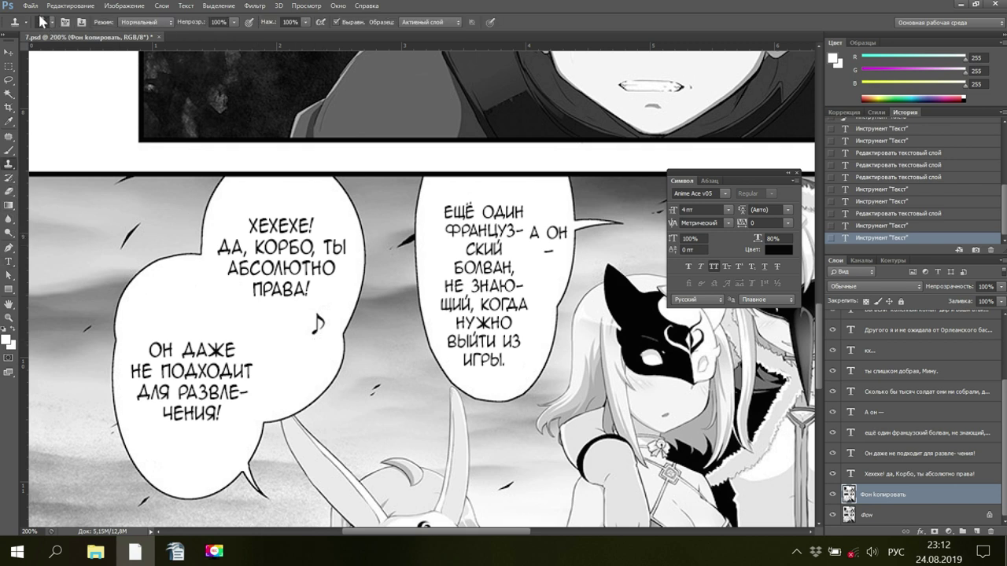
{"action": "key", "text": "bracketright"}
{"action": "key", "text": "bracketright"}
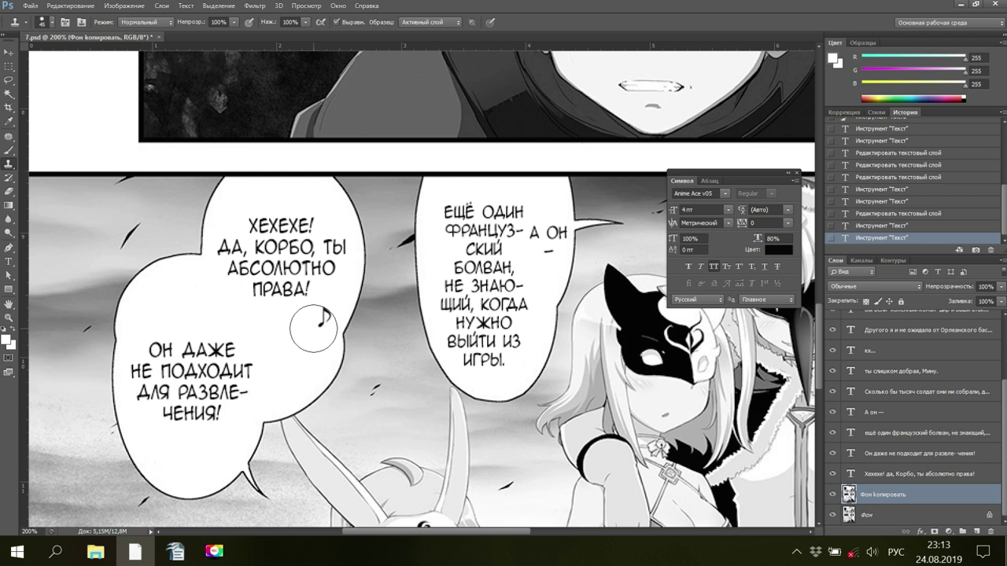
Try cloning the music note directly after "права!" in the upper lobe, and undo the stamp
{"action": "key", "text": "alt"}
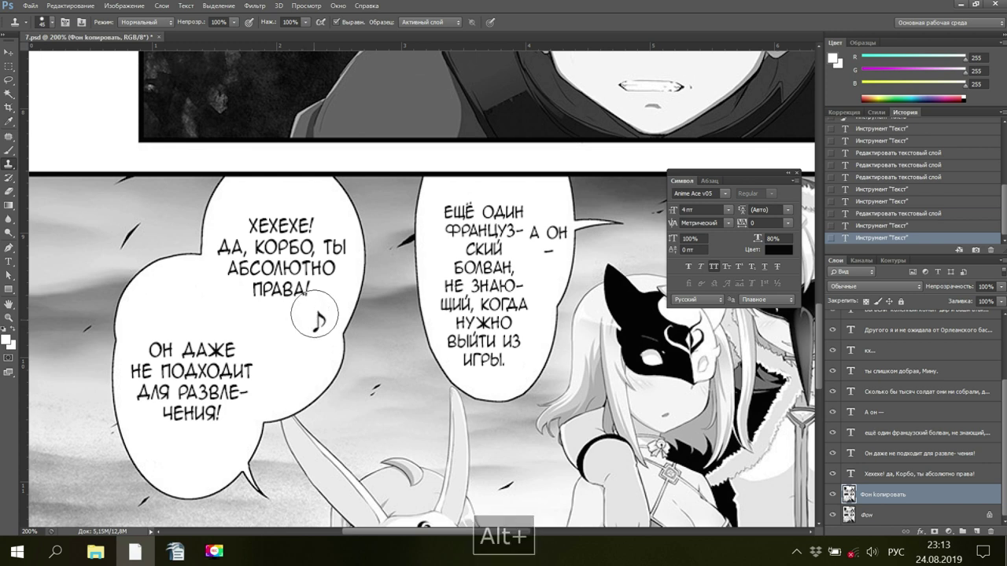
{"action": "left_click", "coordinate": [314, 315], "text": "alt"}
{"action": "left_click", "coordinate": [317, 292]}
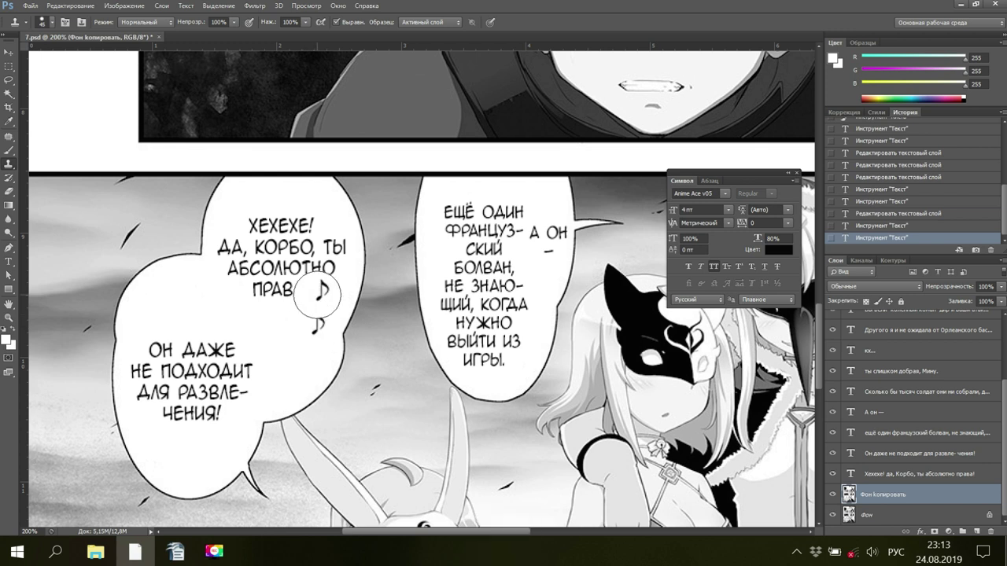
{"action": "left_click", "coordinate": [317, 292]}
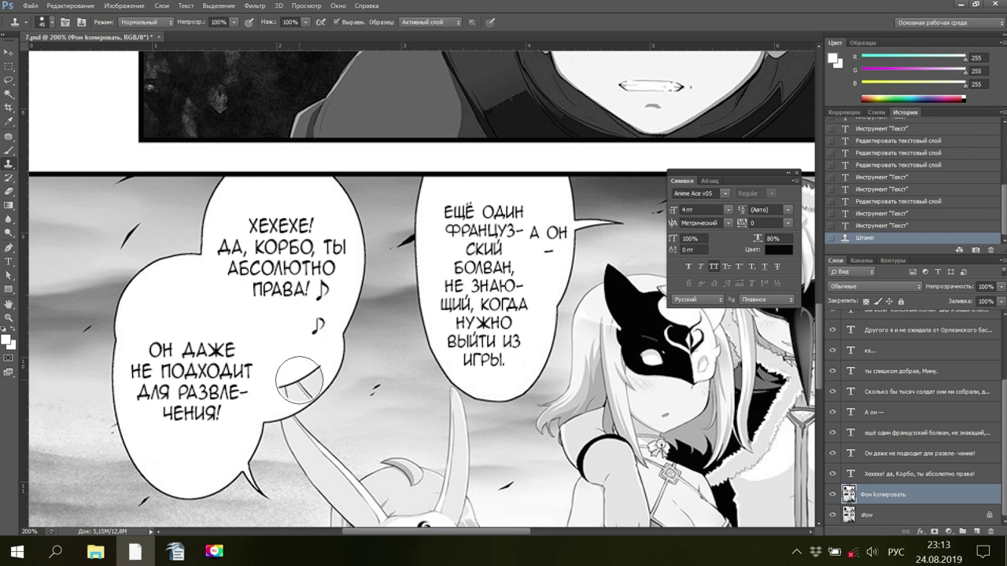
{"action": "left_click", "coordinate": [886, 227]}
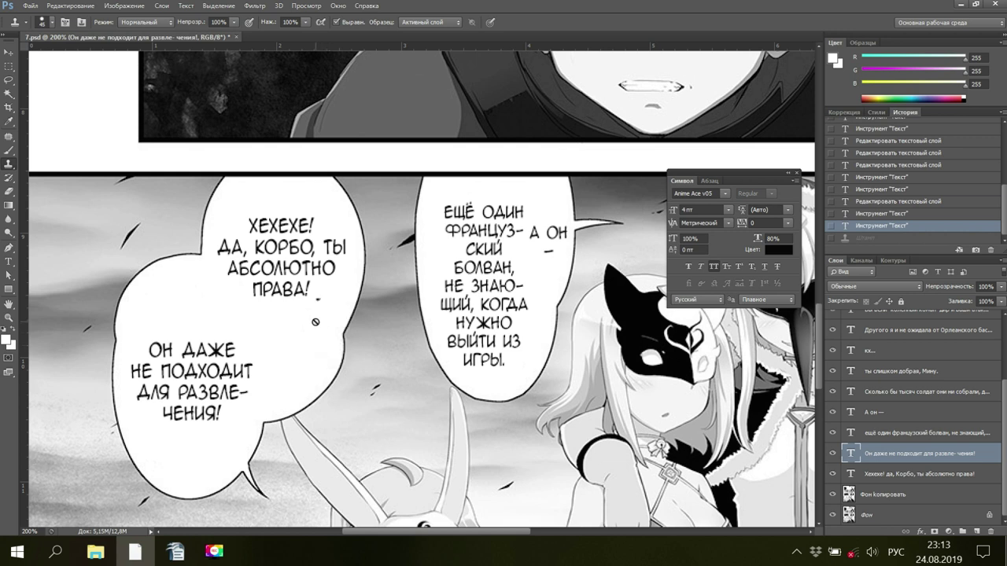
Clone the music note from "Фон копировать" to the spot directly after "Хехехе!" in the upper lobe
{"action": "key", "text": "alt"}
{"action": "left_click", "coordinate": [849, 494]}
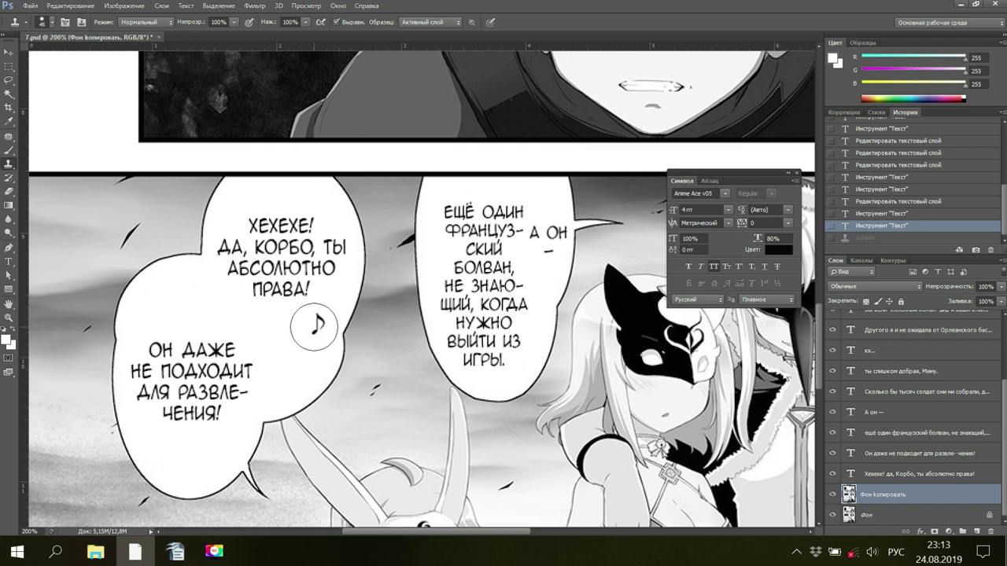
{"action": "left_click", "coordinate": [314, 325], "text": "alt"}
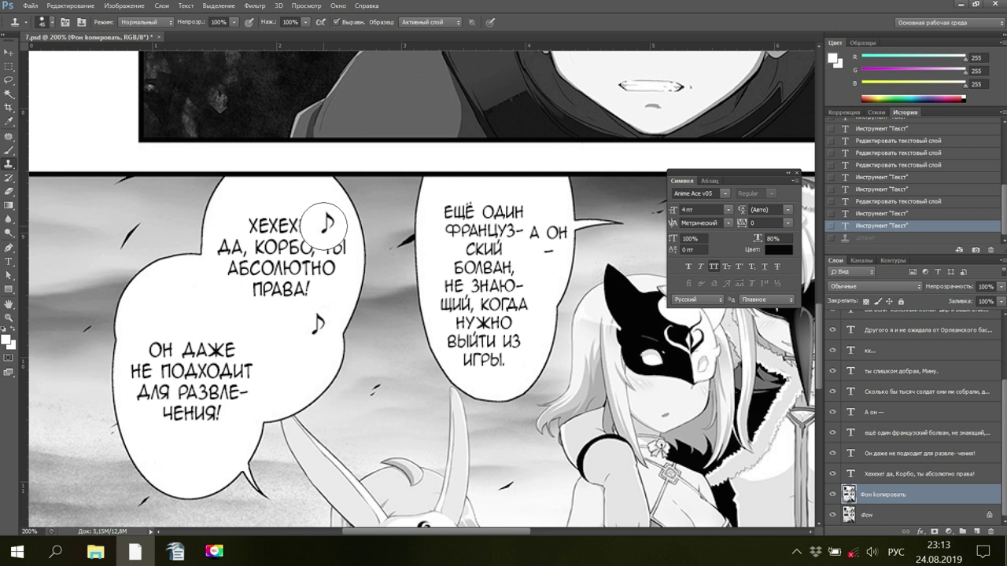
{"action": "left_click", "coordinate": [323, 224]}
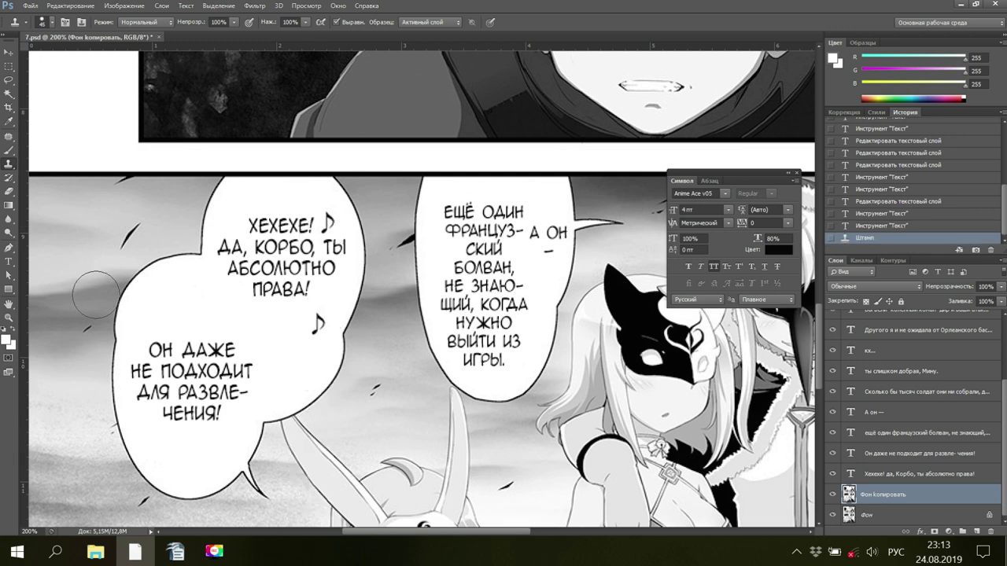
Sample the bubble's white and brush it over the original music note below "права!" on the "Фон копировать" layer
{"action": "left_click", "coordinate": [9, 121]}
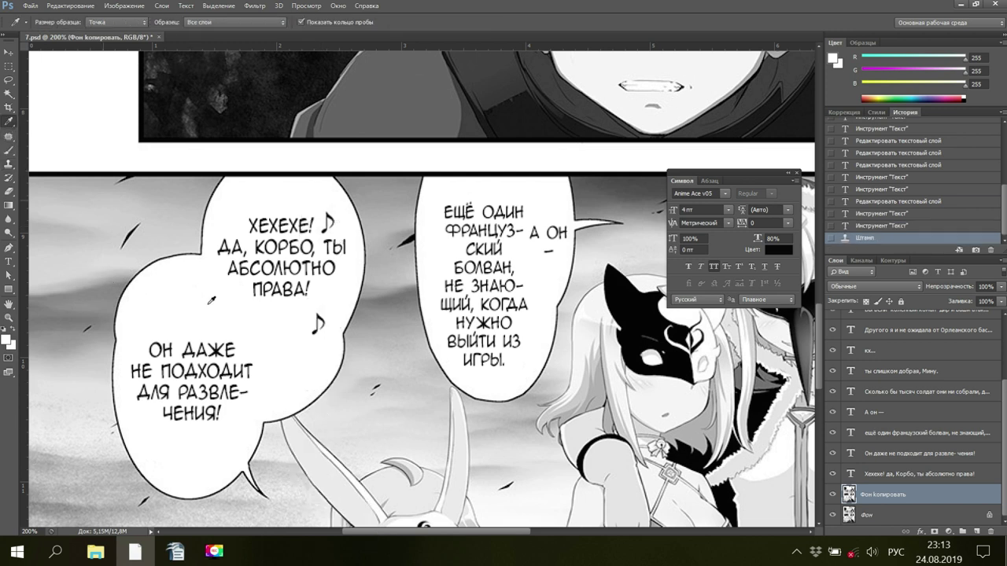
{"action": "left_click", "coordinate": [257, 321]}
{"action": "key", "text": "b"}
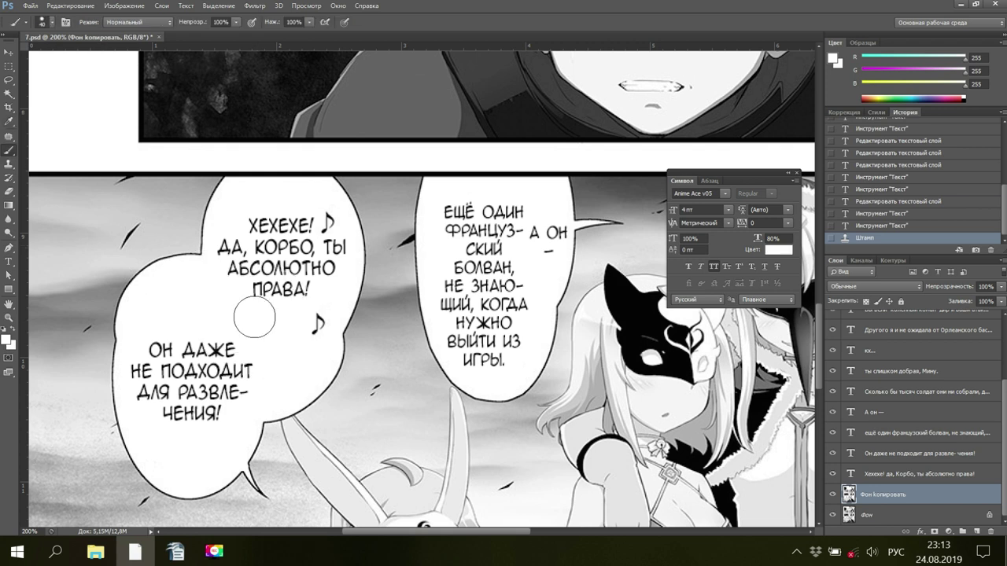
{"action": "left_click_drag", "start_coordinate": [317, 322], "coordinate": [299, 343]}
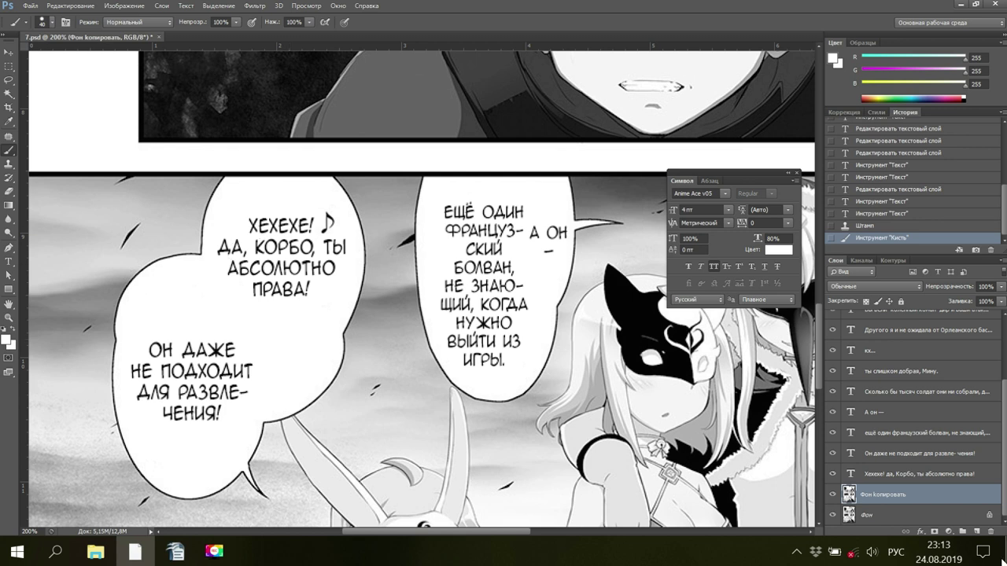
In the upper lobe's text, force a line break after "Корбо," so that "ты" starts the following line
{"action": "left_click", "coordinate": [882, 475]}
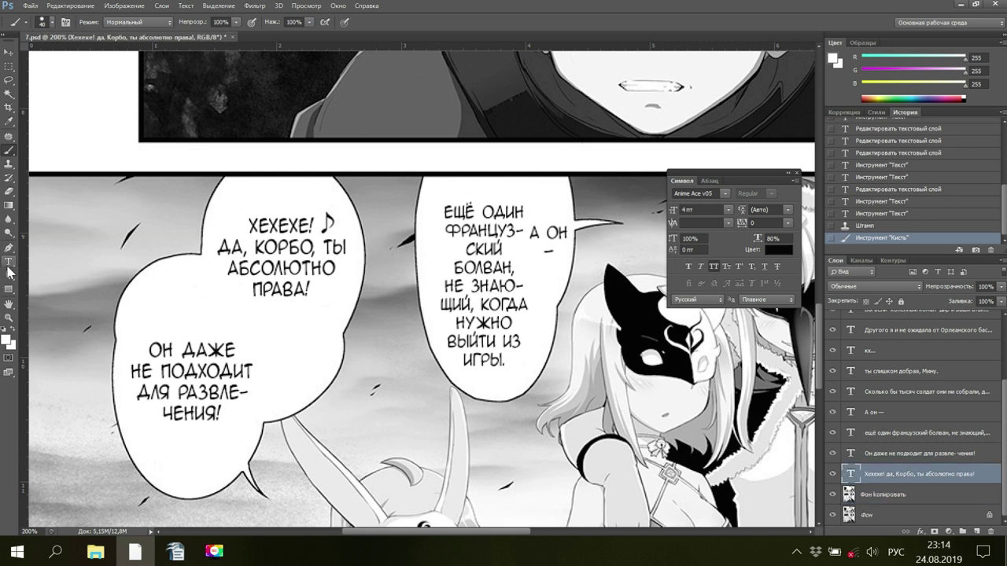
{"action": "left_click", "coordinate": [9, 264]}
{"action": "left_click", "coordinate": [316, 236]}
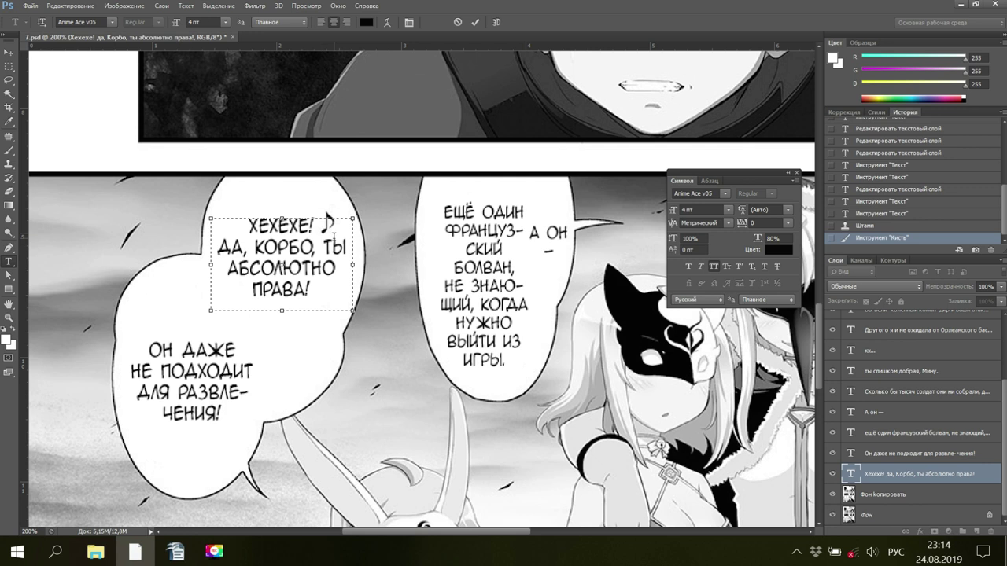
{"action": "key", "text": "BackSpace"}
{"action": "key", "text": "Return"}
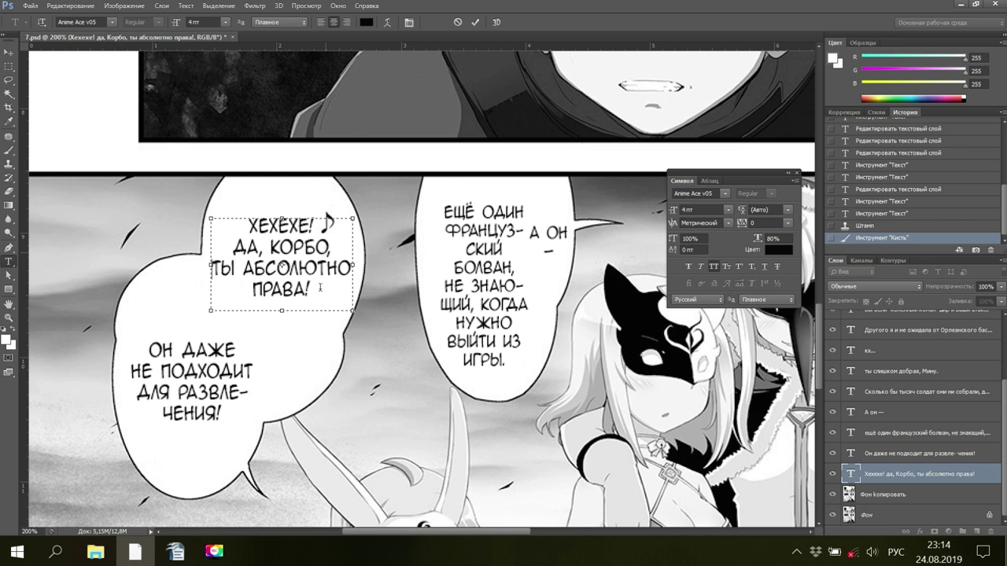
Set the upper lobe's whole text to 4,2 pt, nudge its frame slightly wider and finish the text edit
{"action": "left_click_drag", "start_coordinate": [321, 290], "coordinate": [204, 227]}
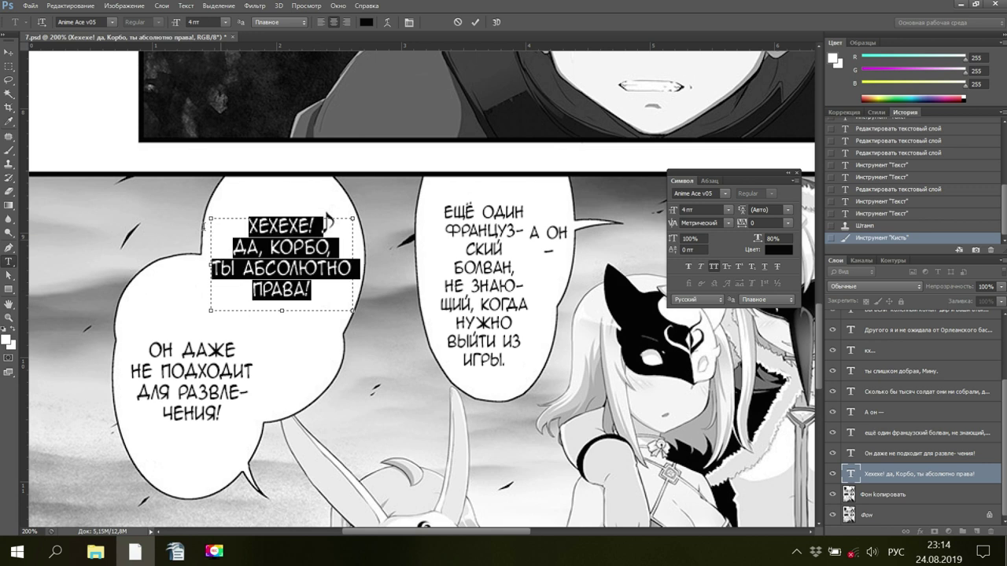
{"action": "left_click", "coordinate": [683, 210]}
{"action": "type", "text": ","}
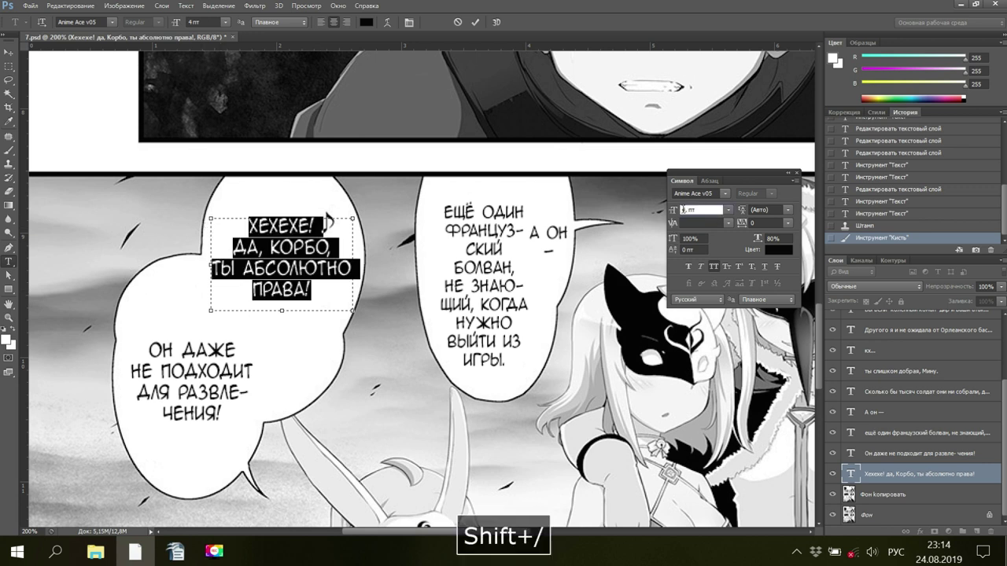
{"action": "type", "text": "2"}
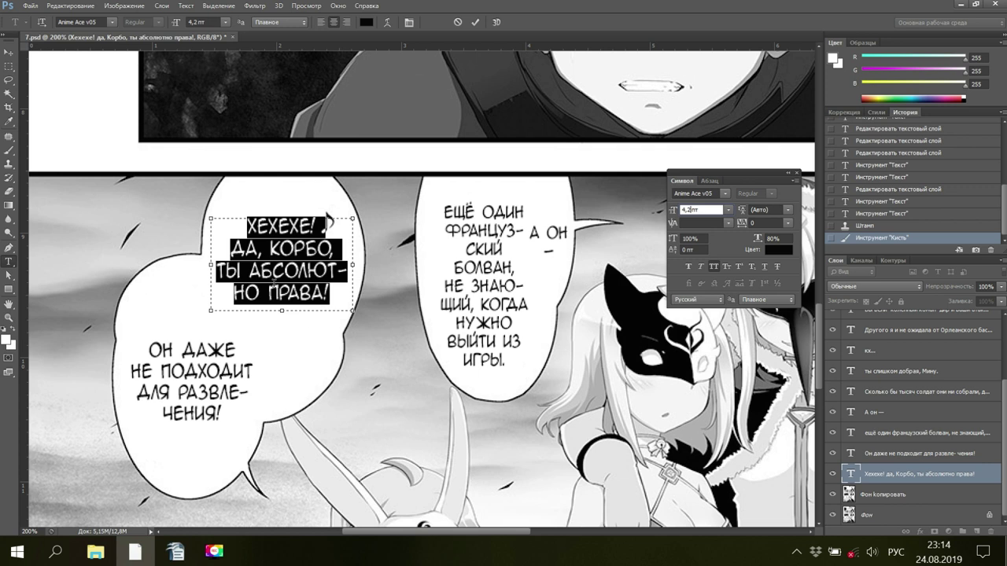
{"action": "left_click_drag", "start_coordinate": [209, 312], "coordinate": [208, 313]}
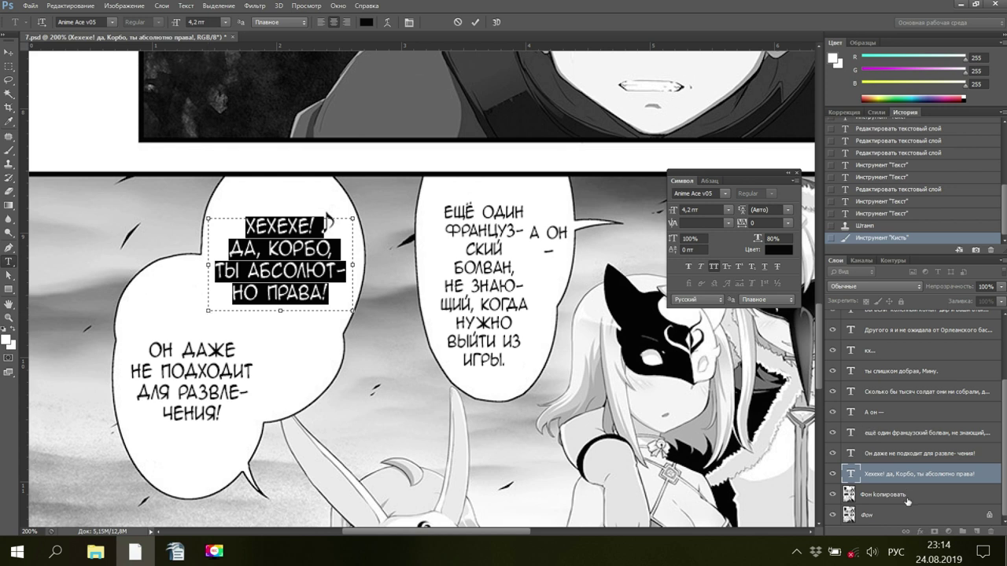
{"action": "left_click", "coordinate": [727, 222]}
{"action": "left_click", "coordinate": [729, 240]}
{"action": "key", "text": "ctrl+Return"}
Set the font size of the lower lobe's whole text, "Он даже не подходит для развлечения!", to 4,2 pt
{"action": "left_click", "coordinate": [188, 370]}
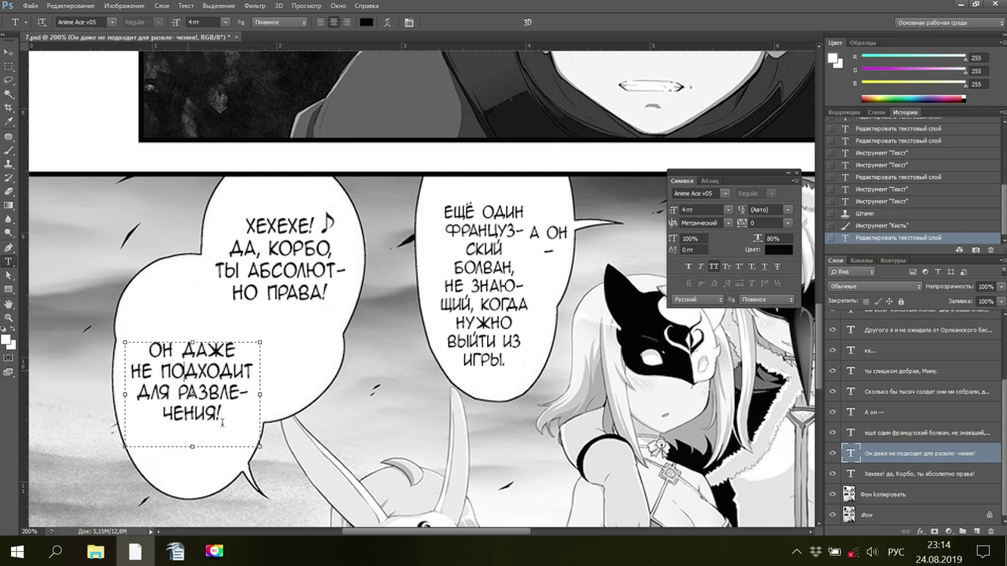
{"action": "key", "text": "ctrl+a"}
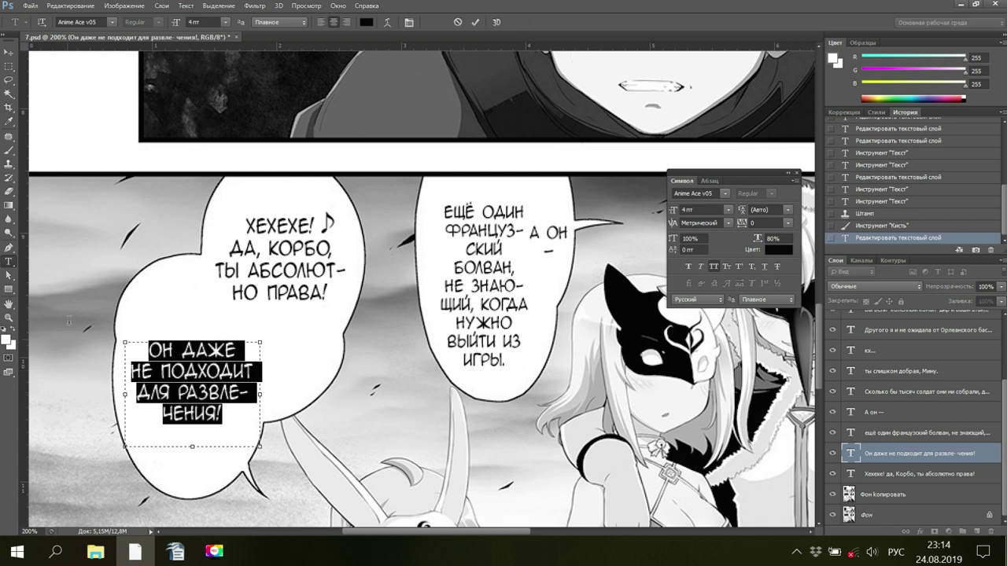
{"action": "left_click", "coordinate": [684, 210]}
{"action": "key", "text": "Left"}
{"action": "type", "text": ",2"}
{"action": "key", "text": "space"}
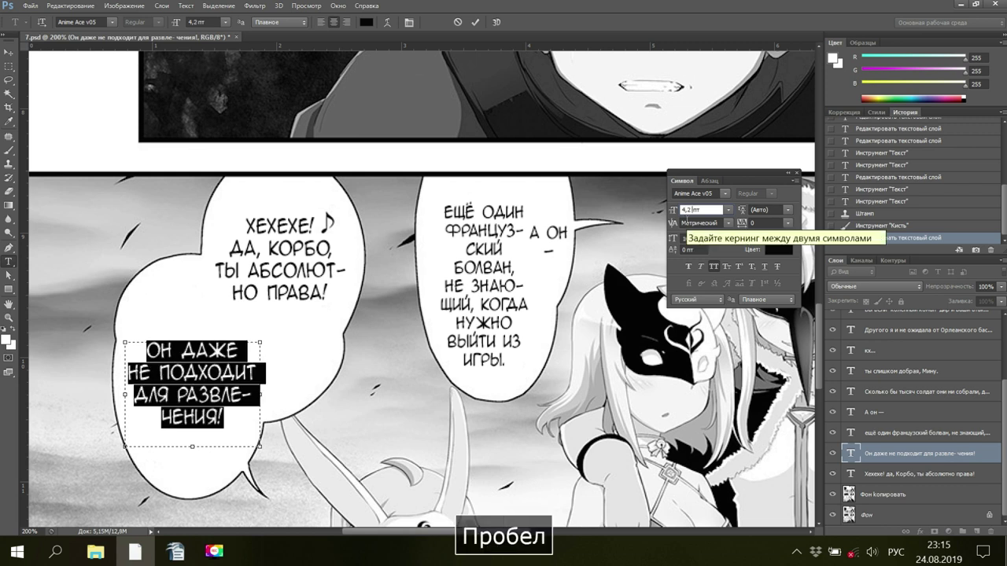
{"action": "key", "text": "Return"}
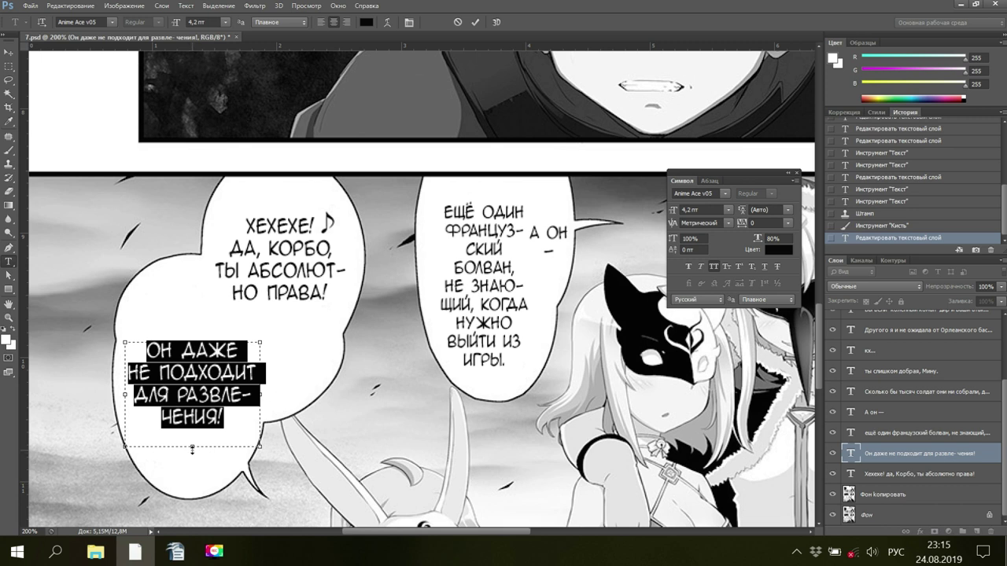
Shorten the lower lobe's text frame to fit closely around its four lines and finish the edit by selecting the "Фон" layer
{"action": "left_click_drag", "start_coordinate": [191, 450], "coordinate": [192, 435]}
{"action": "left_click_drag", "start_coordinate": [196, 336], "coordinate": [196, 328]}
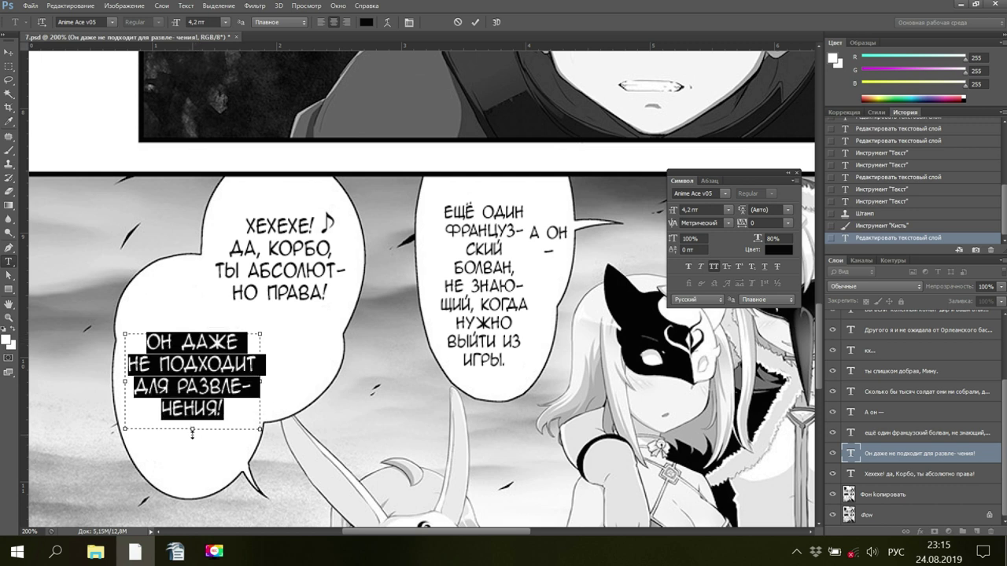
{"action": "left_click_drag", "start_coordinate": [192, 435], "coordinate": [192, 440]}
{"action": "left_click_drag", "start_coordinate": [195, 333], "coordinate": [196, 342]}
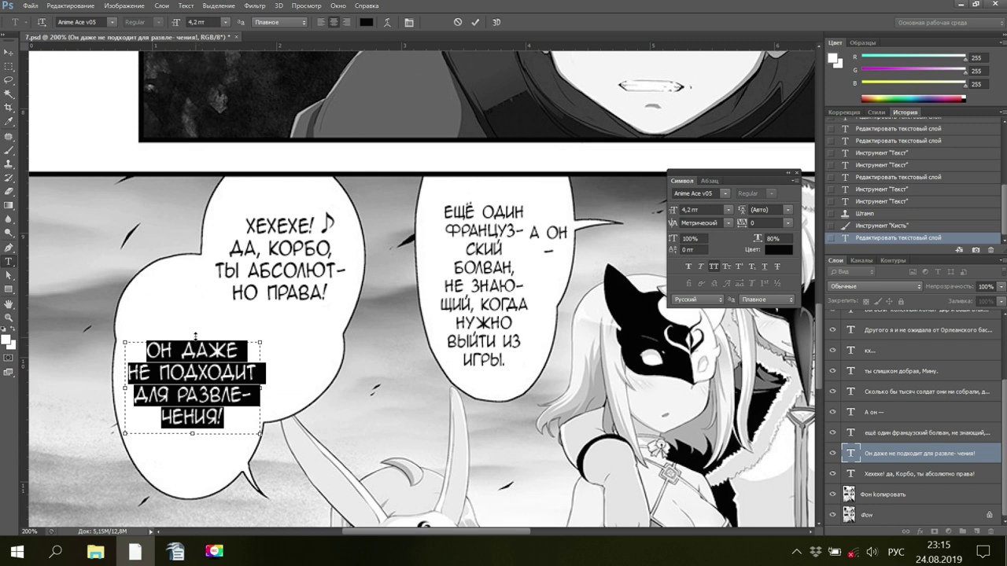
{"action": "left_click", "coordinate": [197, 401]}
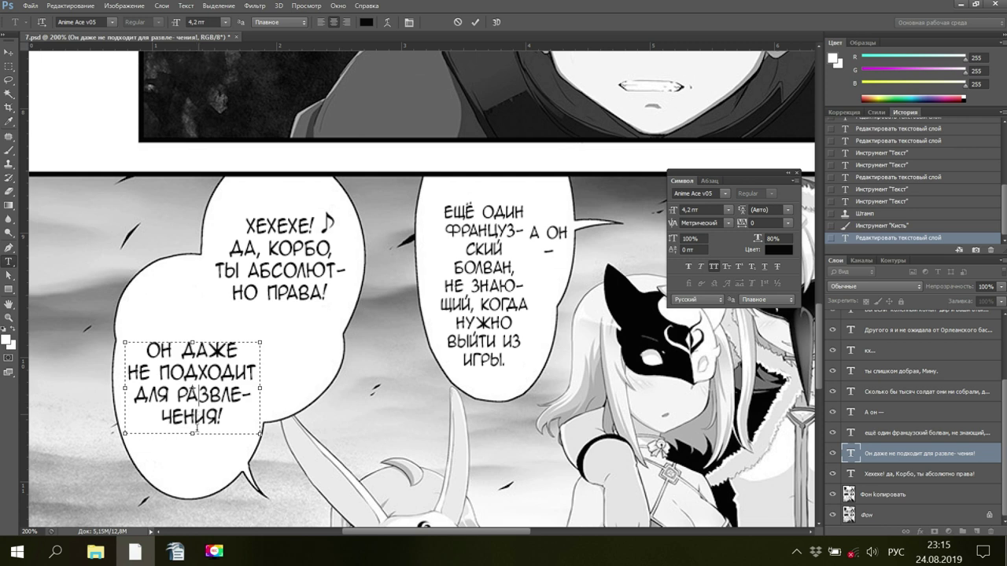
{"action": "left_click_drag", "start_coordinate": [192, 434], "coordinate": [192, 429]}
{"action": "left_click_drag", "start_coordinate": [193, 342], "coordinate": [193, 342]}
{"action": "left_click", "coordinate": [864, 518]}
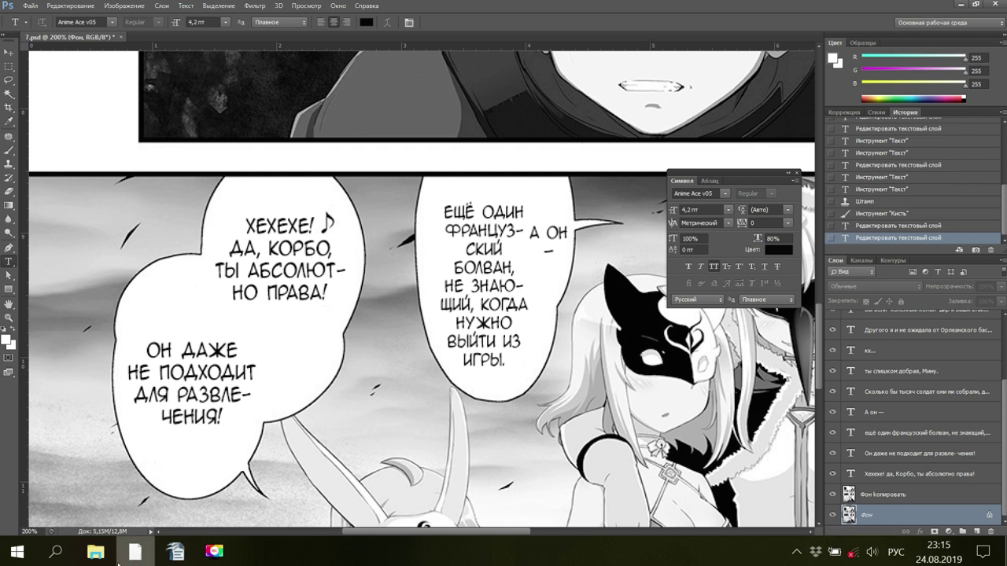
Check the page 7 lines in the OpenOffice Writer translation, return to Photoshop and save 7.psd
{"action": "mouse_move", "coordinate": [175, 553]}
{"action": "left_click", "coordinate": [122, 495]}
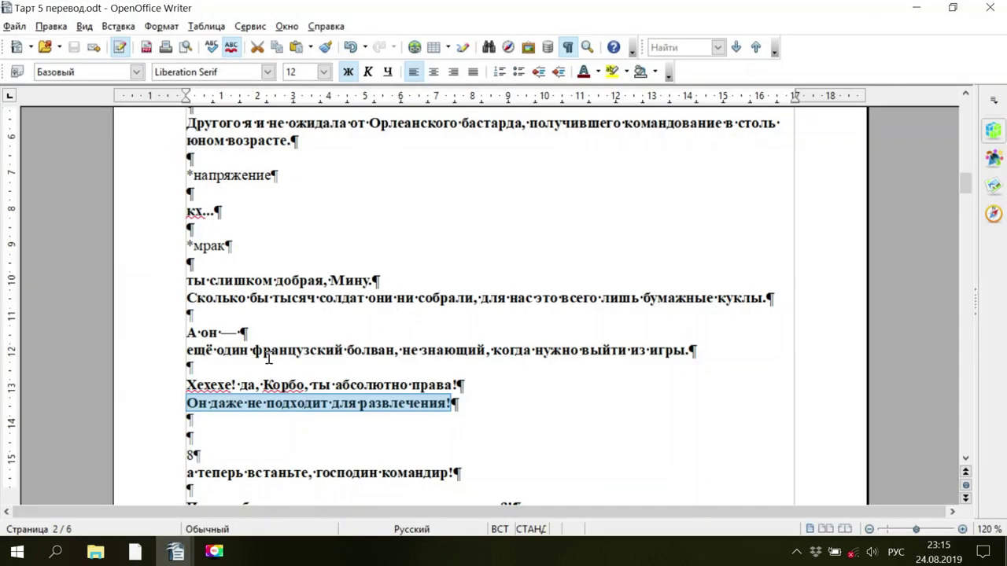
{"action": "left_click", "coordinate": [135, 553]}
{"action": "key", "text": "space"}
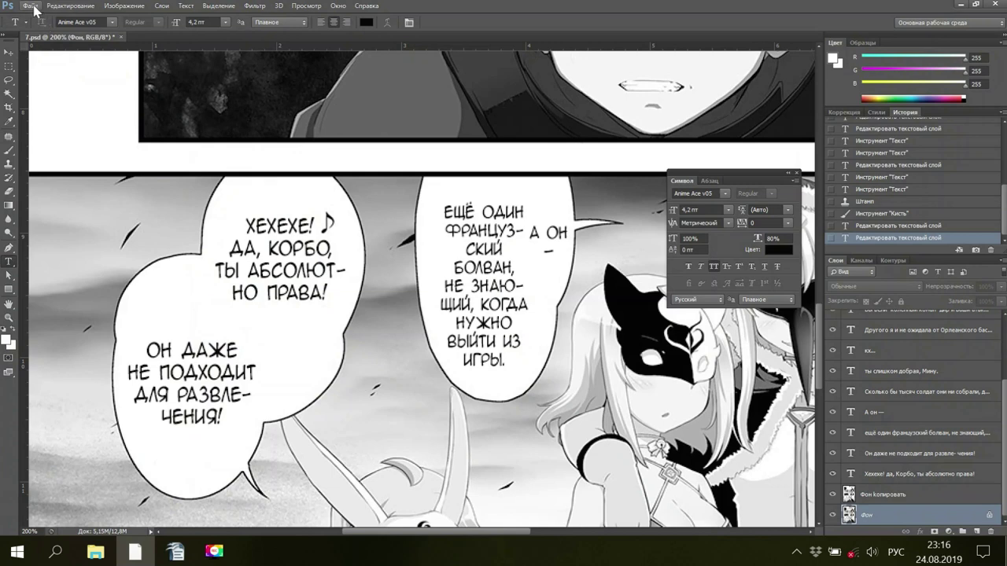
{"action": "left_click", "coordinate": [32, 7]}
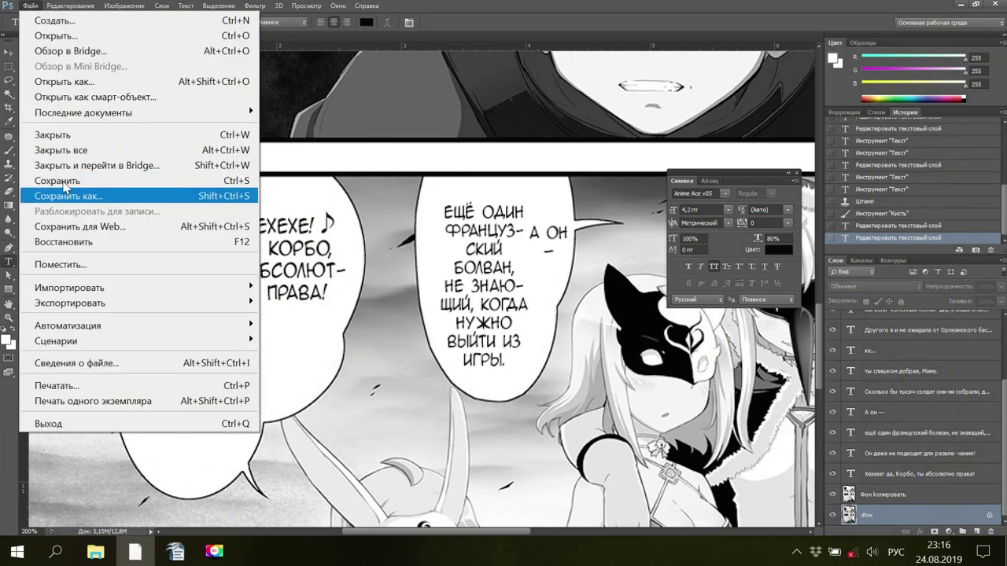
{"action": "left_click", "coordinate": [61, 184]}
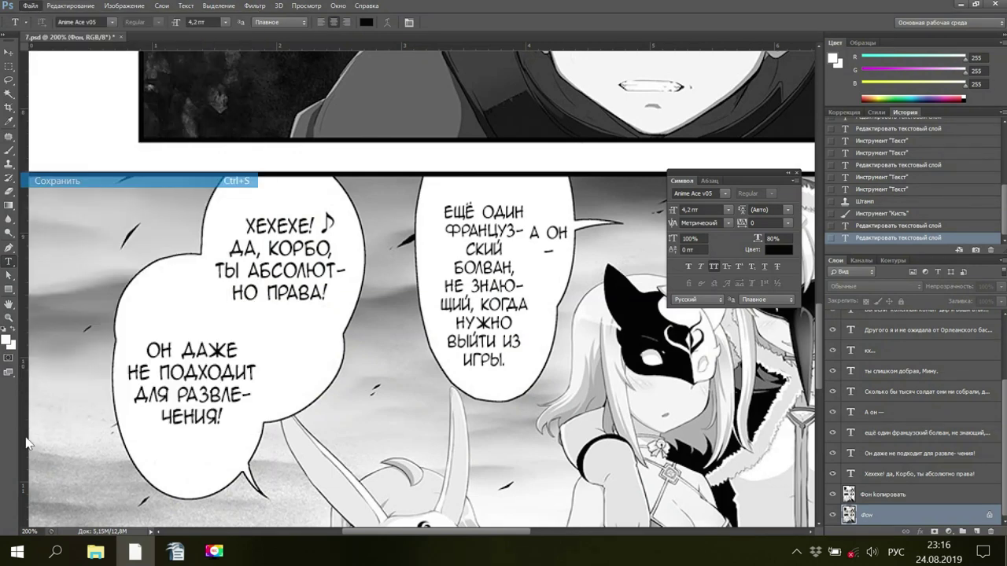
View the page at 100% and examine the lettered bubbles and the panel with the untranslated sound effect
{"action": "left_click", "coordinate": [28, 532]}
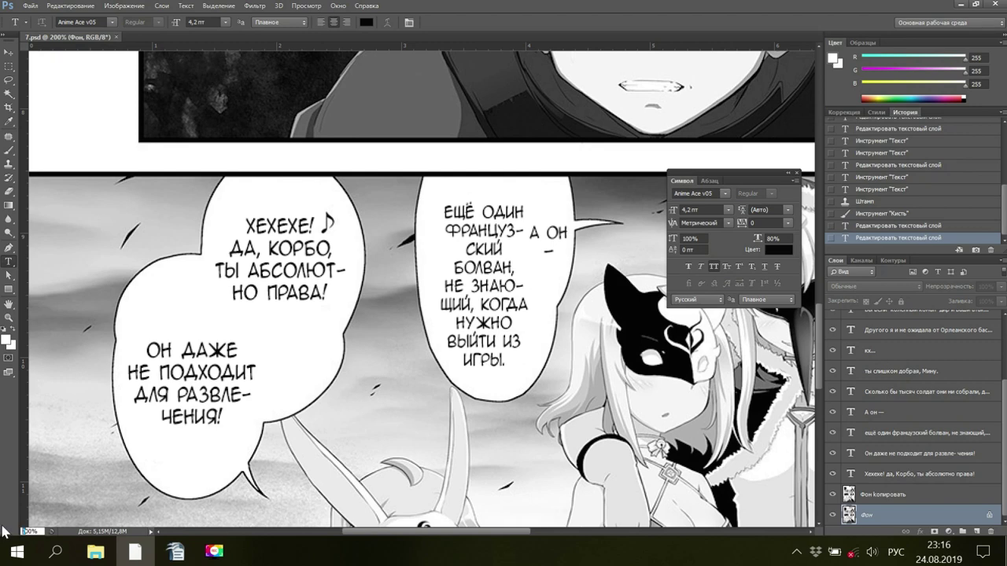
{"action": "type", "text": "1"}
{"action": "key", "text": "Return"}
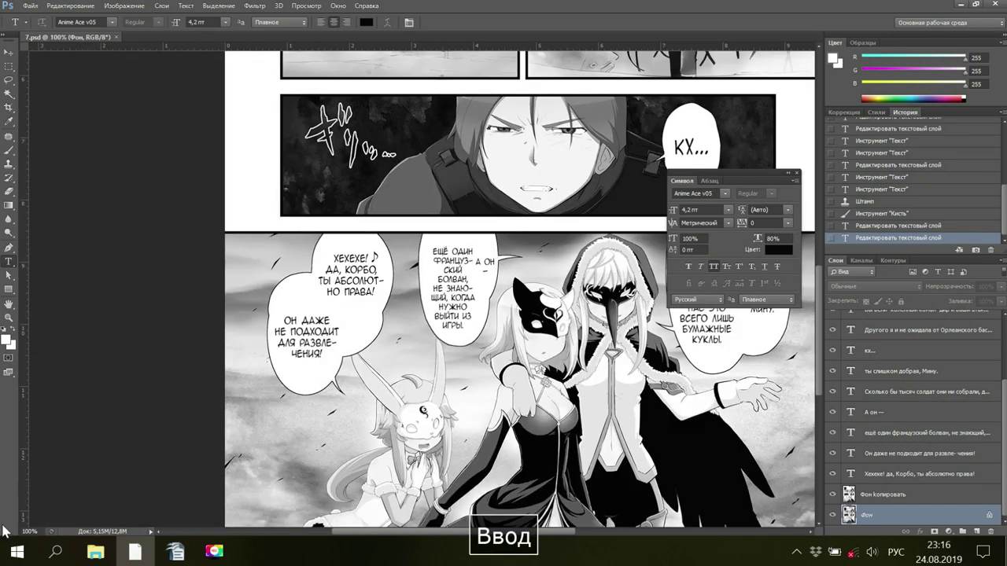
{"action": "scroll", "coordinate": [101, 403], "scroll_direction": "up", "scroll_amount": 2}
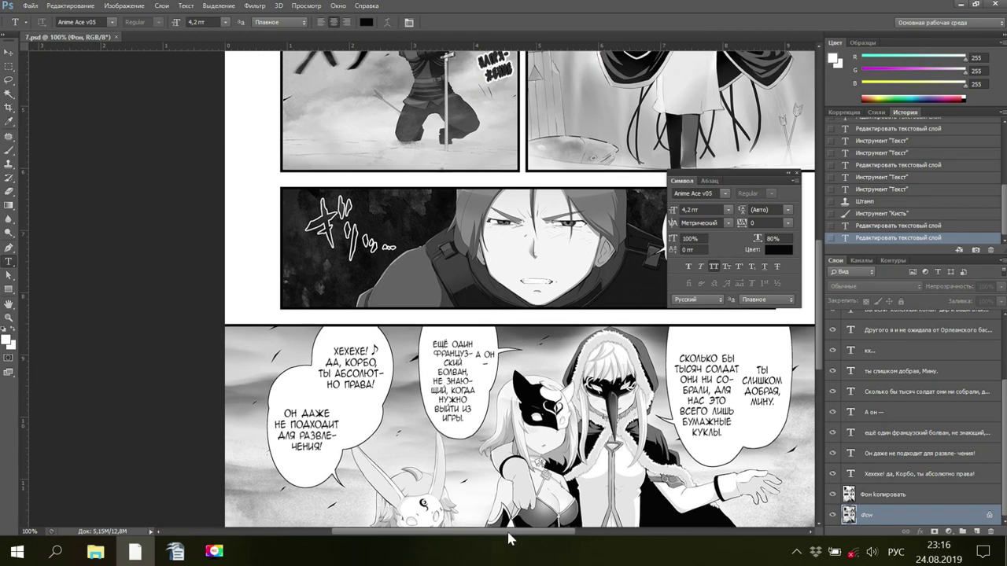
{"action": "left_click_drag", "start_coordinate": [510, 534], "coordinate": [539, 539]}
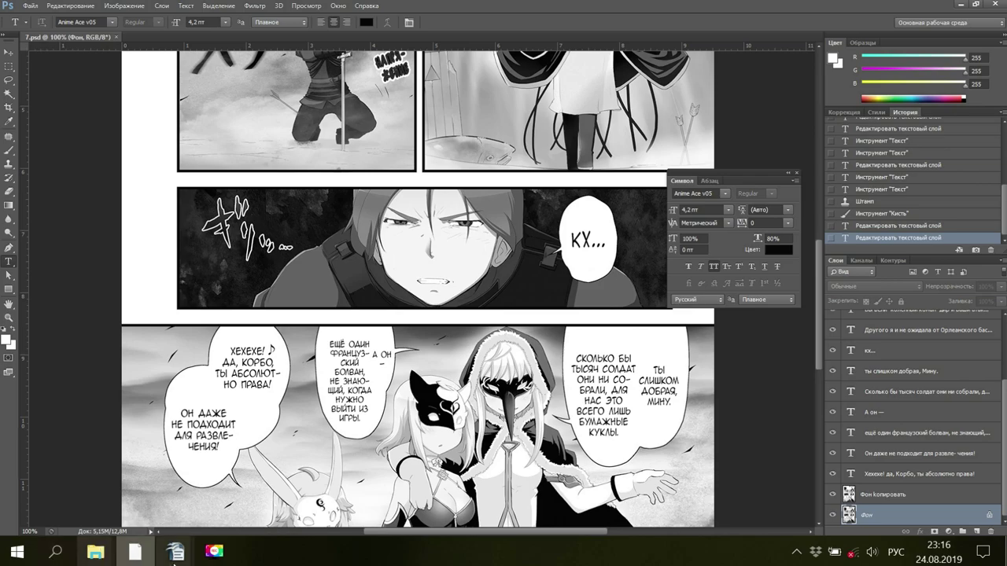
Switch to the OpenOffice Writer translation, replace the sound-effect word "мрак" with "раздражён" and save the document
{"action": "mouse_move", "coordinate": [176, 550]}
{"action": "left_click", "coordinate": [139, 519]}
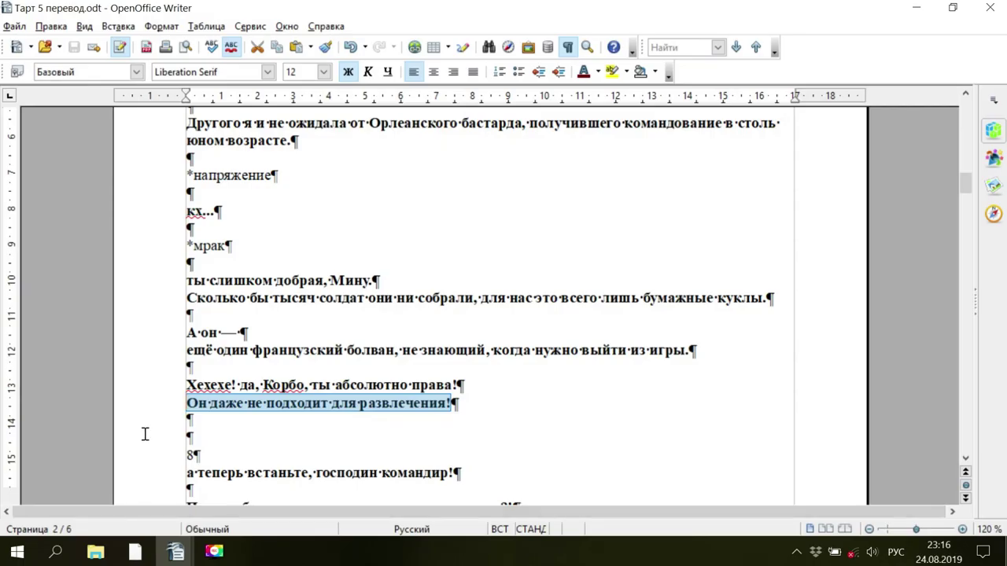
{"action": "scroll", "coordinate": [145, 434], "scroll_direction": "down", "scroll_amount": 2}
{"action": "scroll", "coordinate": [144, 433], "scroll_direction": "up", "scroll_amount": 4}
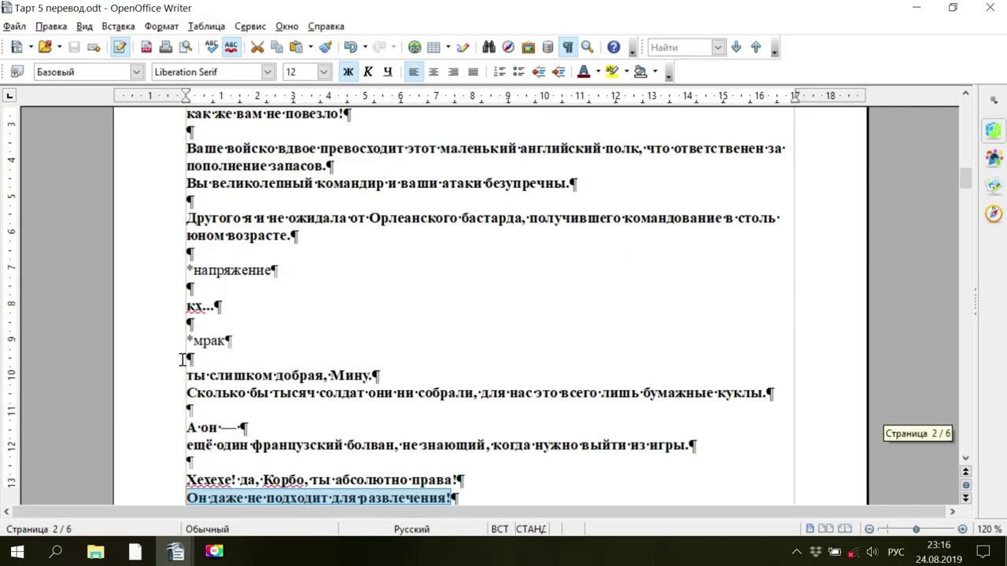
{"action": "left_click_drag", "start_coordinate": [193, 341], "coordinate": [226, 340]}
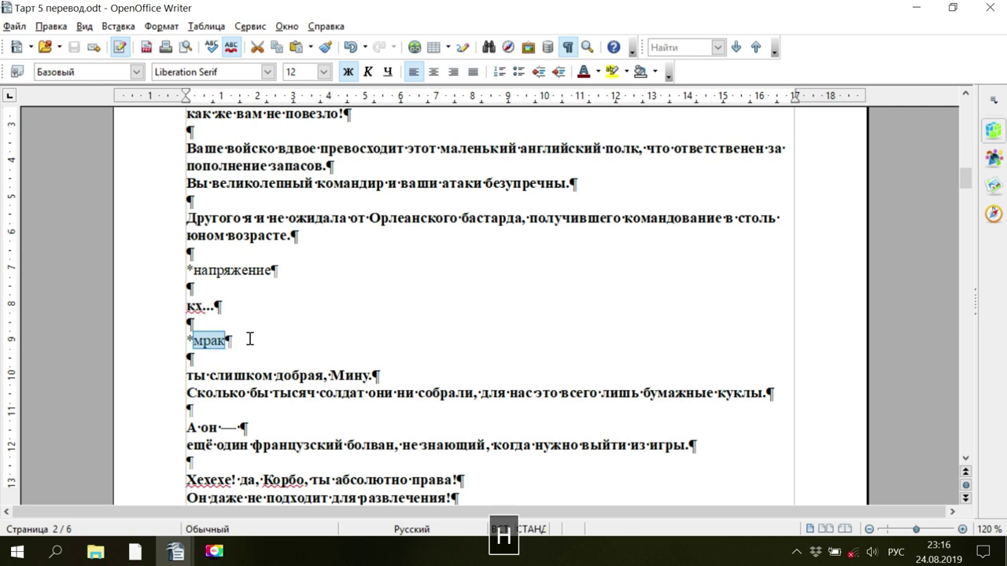
{"action": "type", "text": "раздра"}
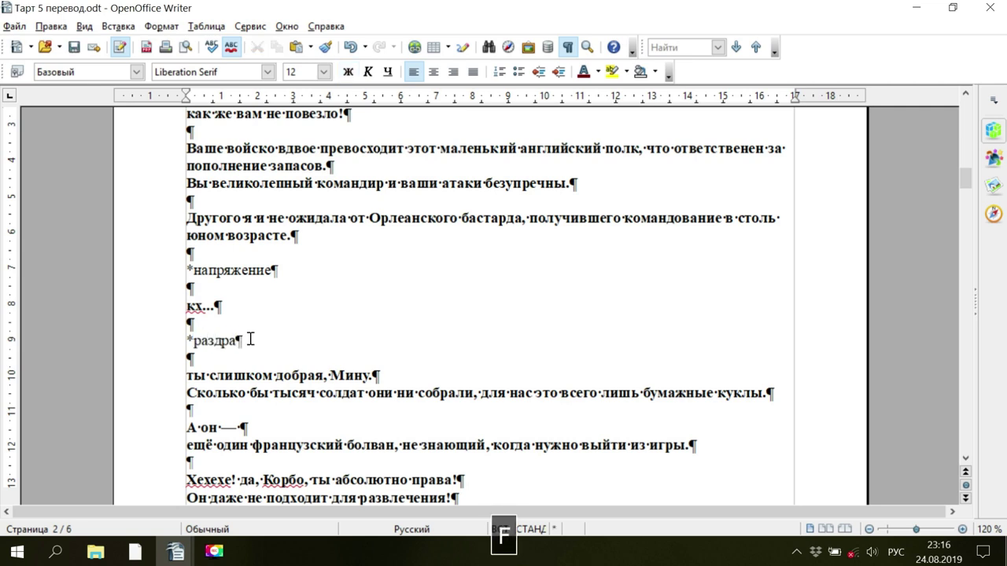
{"action": "key", "text": "BackSpace"}
{"action": "type", "text": "жён"}
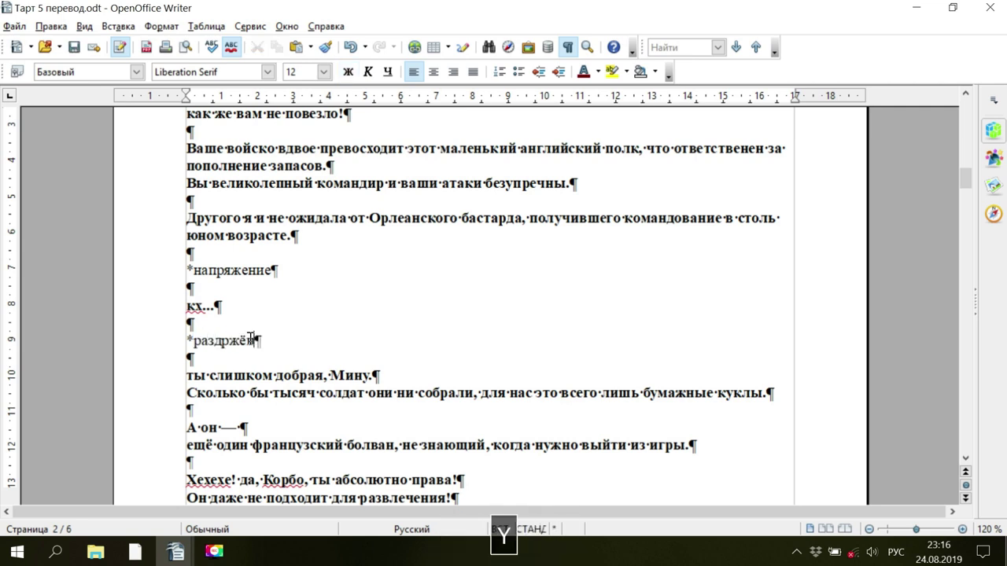
{"action": "key", "text": "Left"}
{"action": "key", "text": "Left"}
{"action": "key", "text": "Left"}
{"action": "key", "text": "Left"}
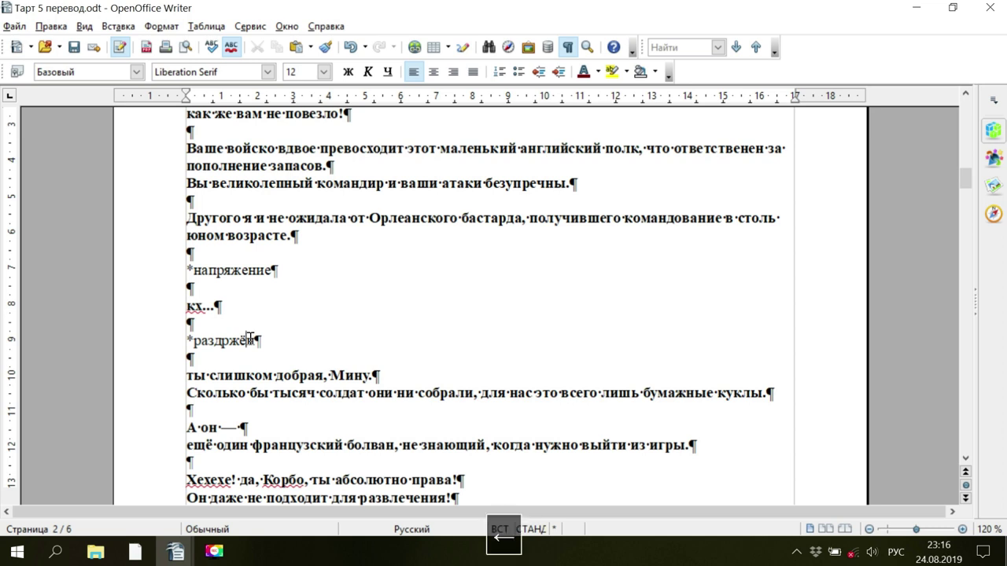
{"action": "key", "text": "Right"}
{"action": "type", "text": "а"}
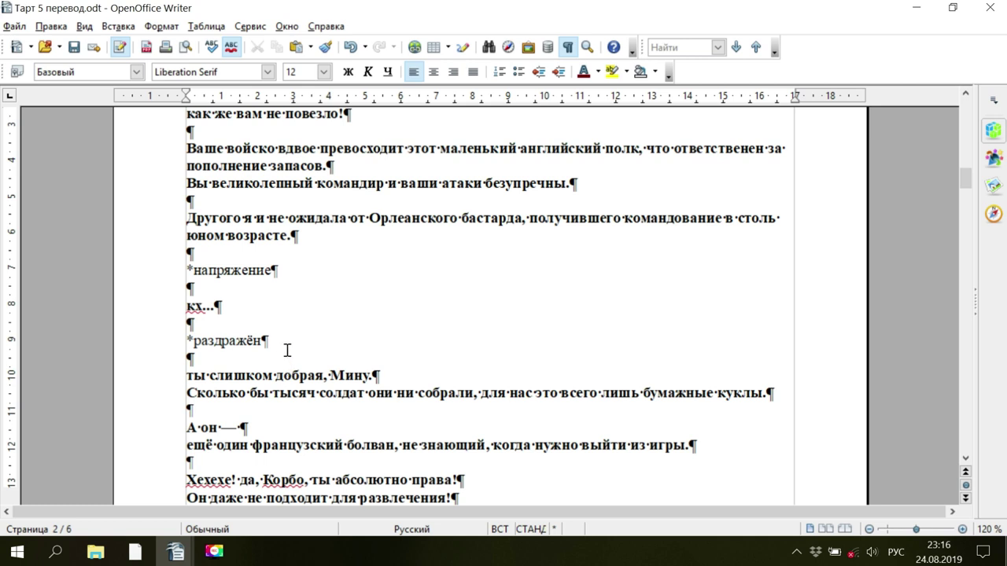
{"action": "left_click", "coordinate": [283, 343]}
{"action": "left_click", "coordinate": [74, 47]}
Copy the word "раздражён" without its asterisk and switch back to Photoshop
{"action": "left_click_drag", "start_coordinate": [273, 339], "coordinate": [193, 340]}
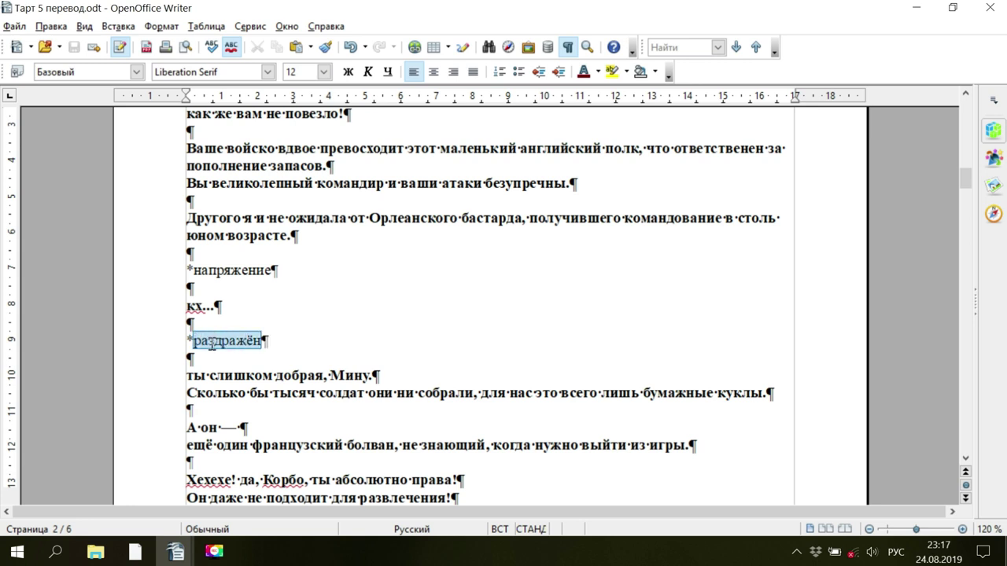
{"action": "right_click", "coordinate": [215, 341]}
{"action": "left_click", "coordinate": [229, 310]}
{"action": "left_click", "coordinate": [135, 560]}
{"action": "key", "text": "space"}
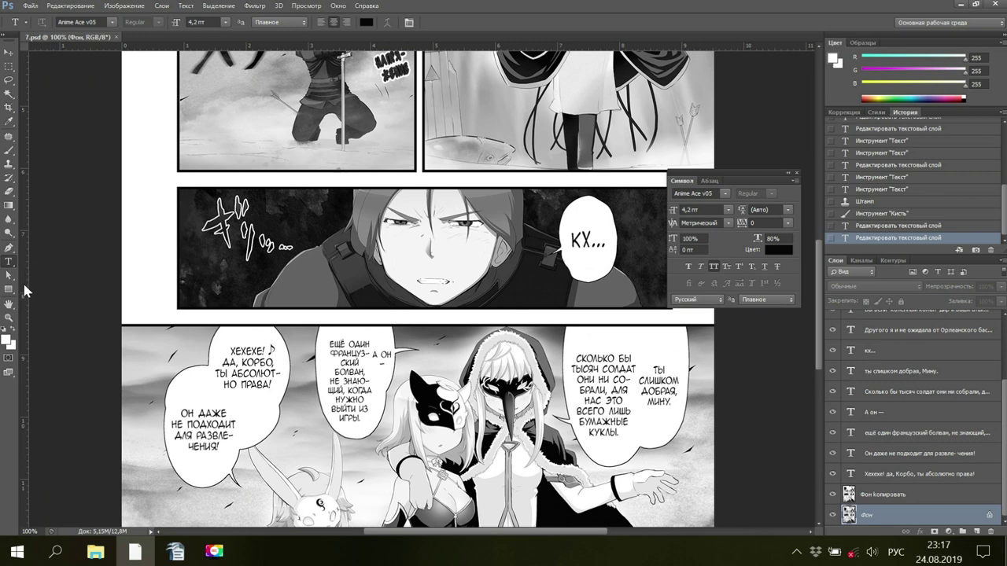
Copy the word "раздражён" again from the OpenOffice Writer translation and return to the sound-effect panel in Photoshop at 300%
{"action": "left_click", "coordinate": [9, 318]}
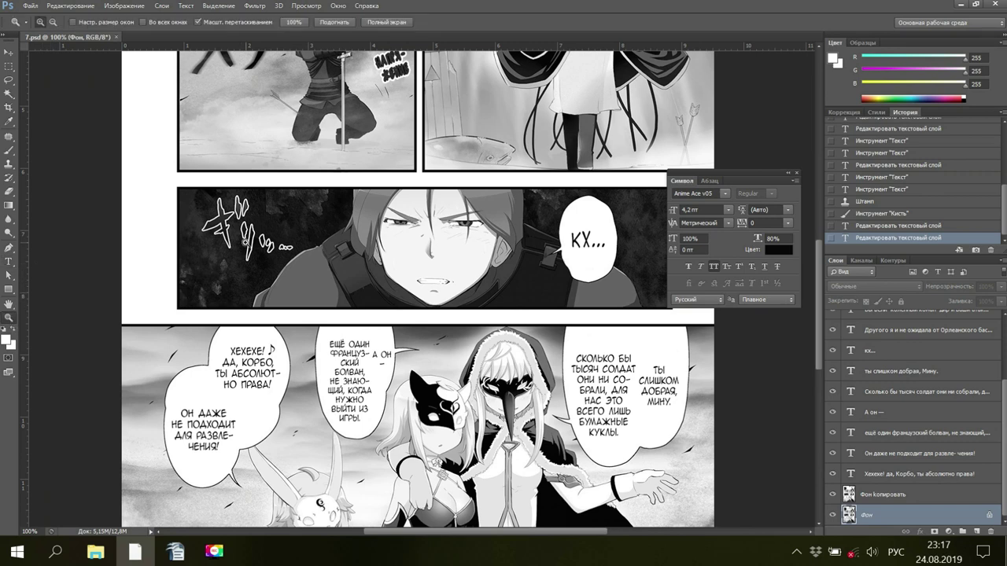
{"action": "left_click", "coordinate": [247, 246]}
{"action": "left_click", "coordinate": [246, 248]}
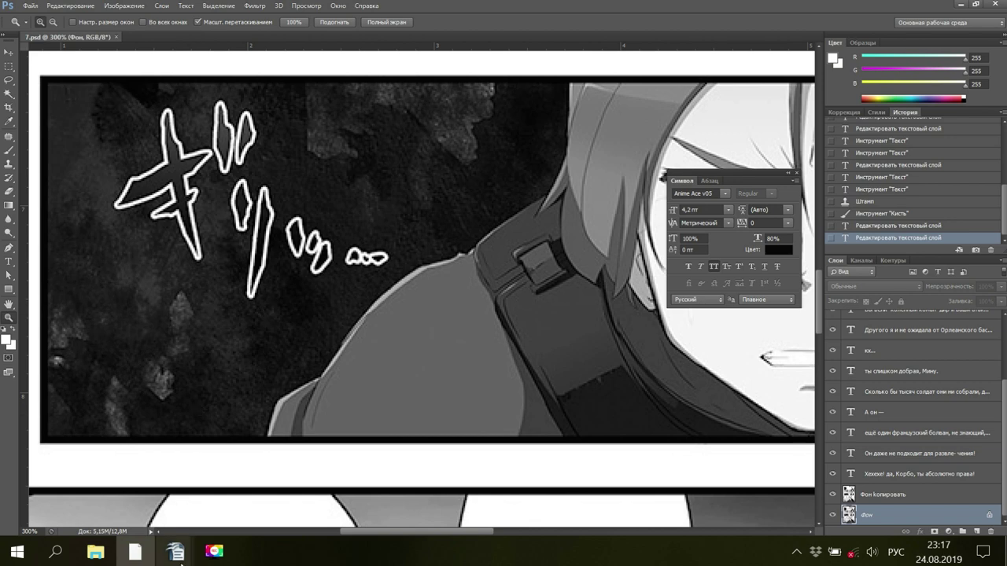
{"action": "mouse_move", "coordinate": [176, 552]}
{"action": "left_click", "coordinate": [142, 498]}
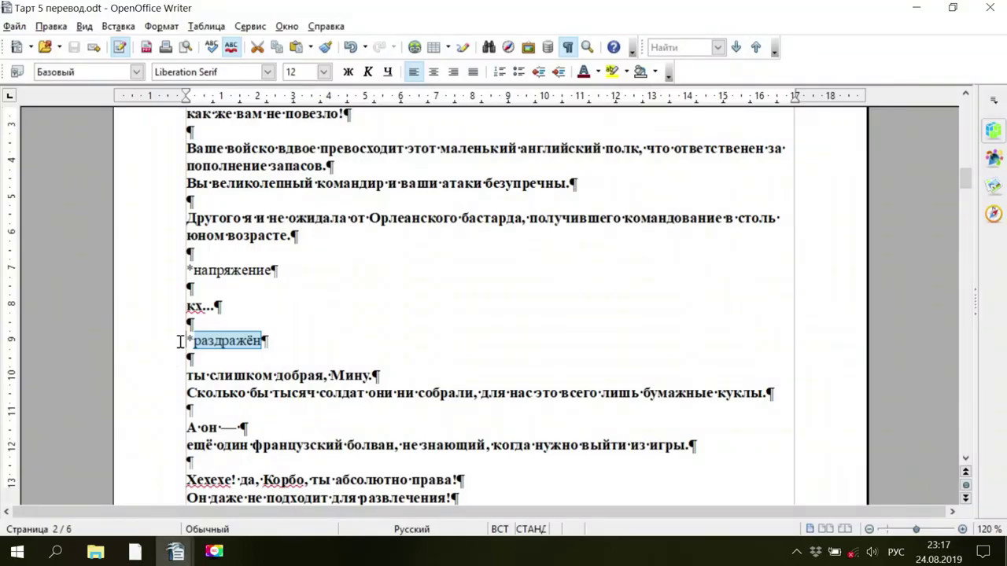
{"action": "mouse_move", "coordinate": [184, 339]}
{"action": "left_mouse_down"}
{"action": "mouse_move", "coordinate": [274, 335]}
{"action": "mouse_move", "coordinate": [192, 346]}
{"action": "left_mouse_up"}
{"action": "right_click", "coordinate": [242, 338]}
{"action": "left_click", "coordinate": [268, 306]}
{"action": "left_click", "coordinate": [137, 550]}
{"action": "key", "text": "space"}
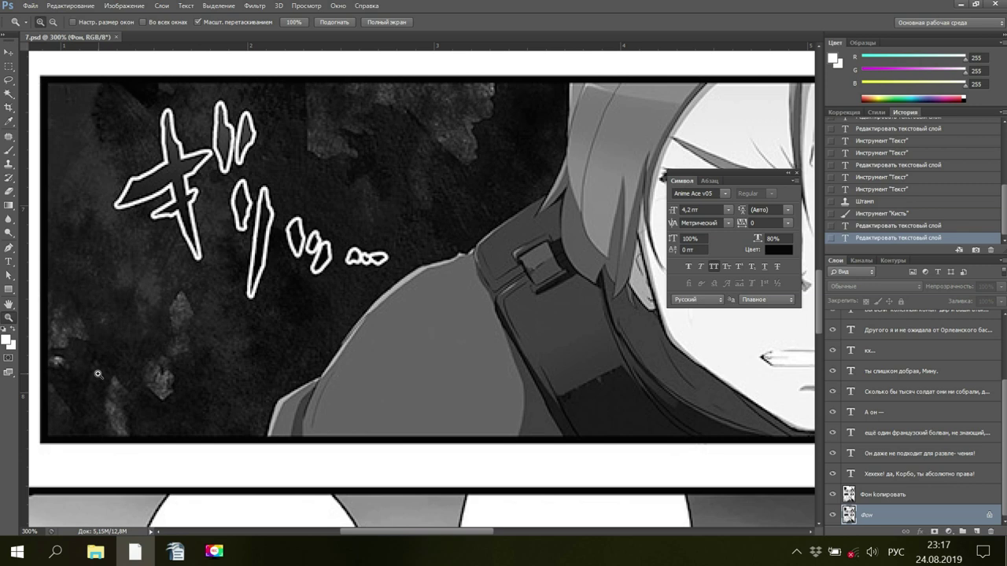
Create a text frame over the Japanese sound effect, set its font to aZZ DNK Tribute Cyr and paste the copied word
{"action": "left_click", "coordinate": [9, 261]}
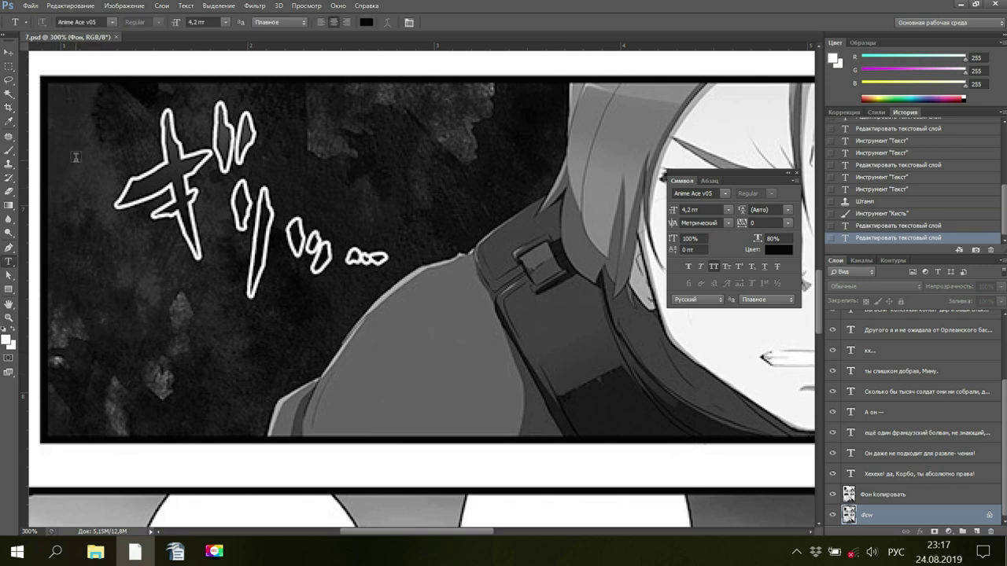
{"action": "left_click_drag", "start_coordinate": [109, 123], "coordinate": [390, 267]}
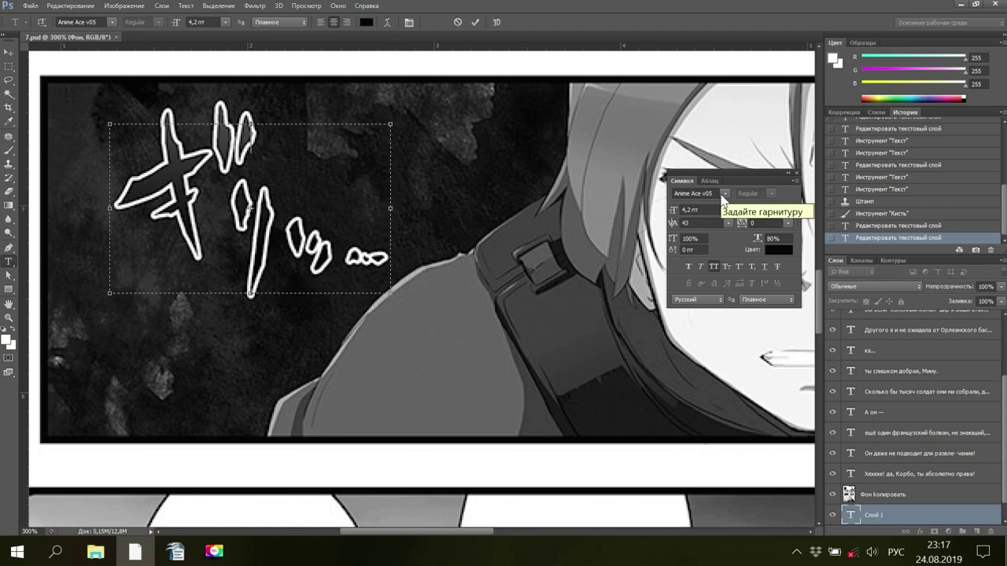
{"action": "left_click", "coordinate": [724, 194]}
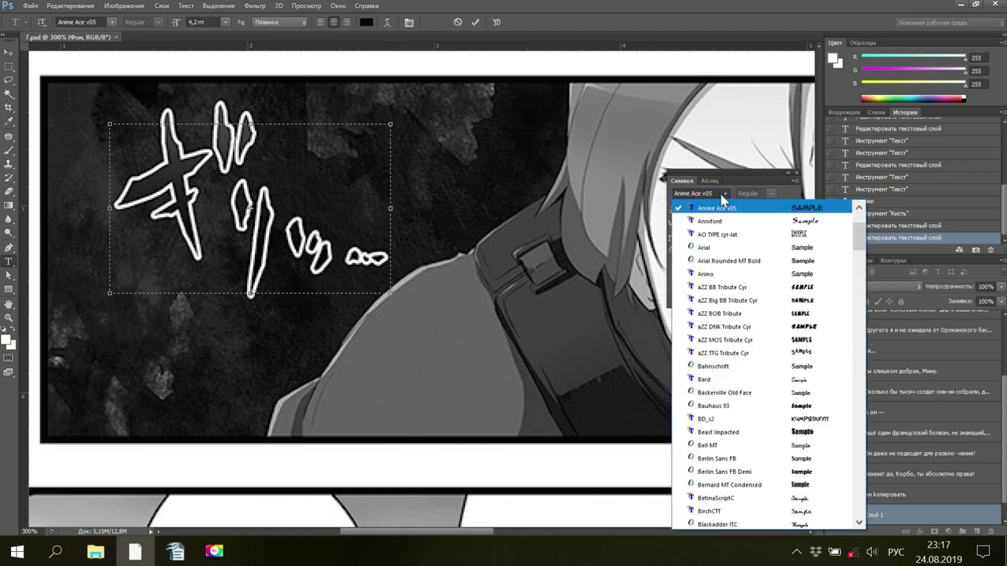
{"action": "left_click", "coordinate": [724, 326]}
{"action": "right_click", "coordinate": [198, 196]}
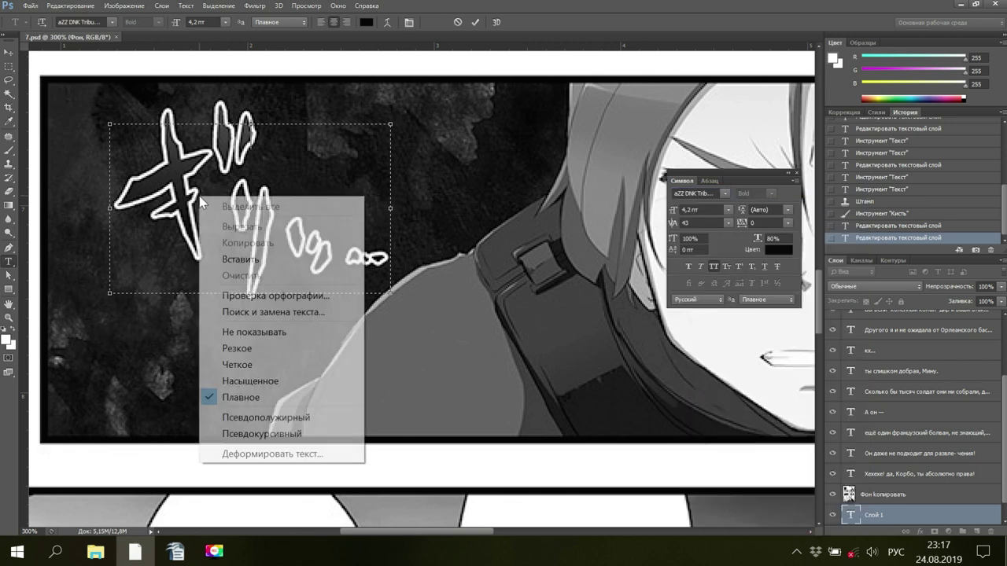
{"action": "left_click", "coordinate": [236, 256]}
Enlarge the pasted sound-effect word, trying 8 pt and settling on a font size of 10 pt
{"action": "left_click_drag", "start_coordinate": [335, 147], "coordinate": [157, 136]}
{"action": "left_click", "coordinate": [728, 210]}
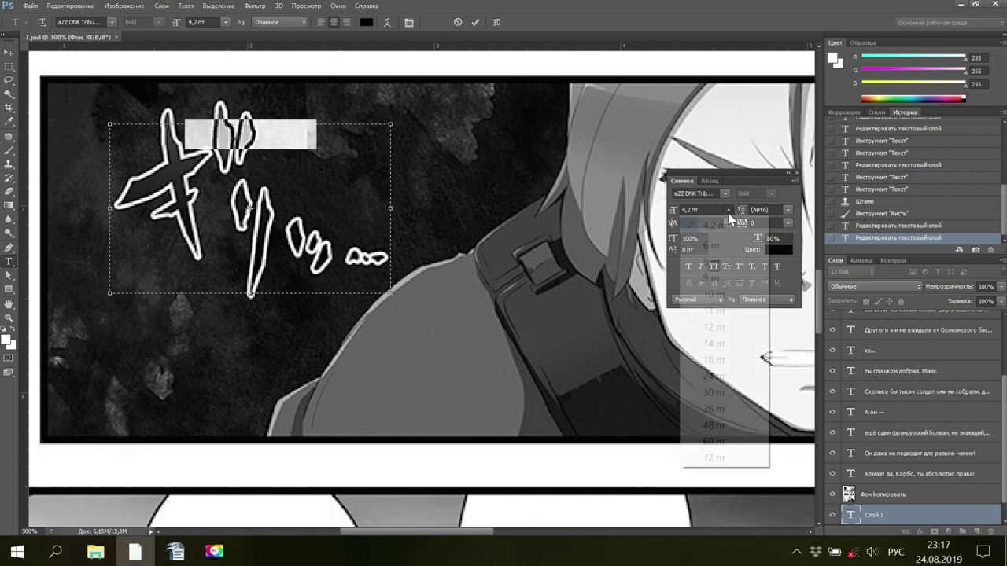
{"action": "left_click", "coordinate": [715, 263]}
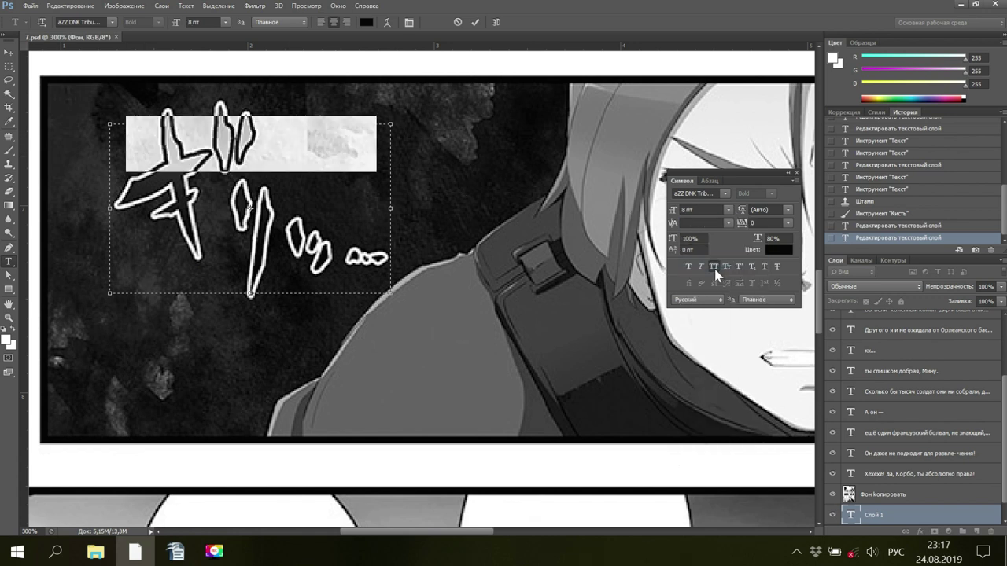
{"action": "left_click", "coordinate": [727, 210]}
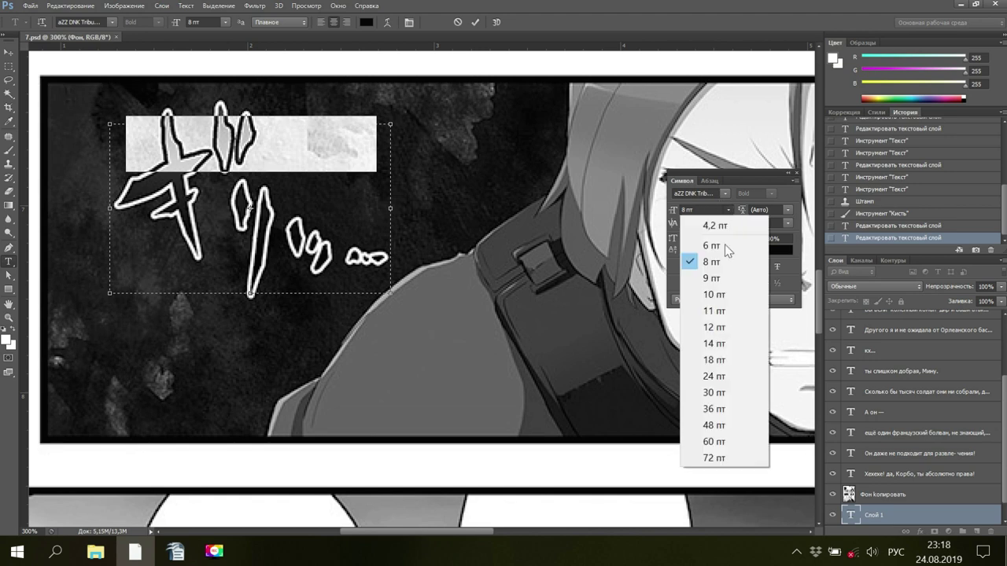
{"action": "left_click", "coordinate": [720, 295]}
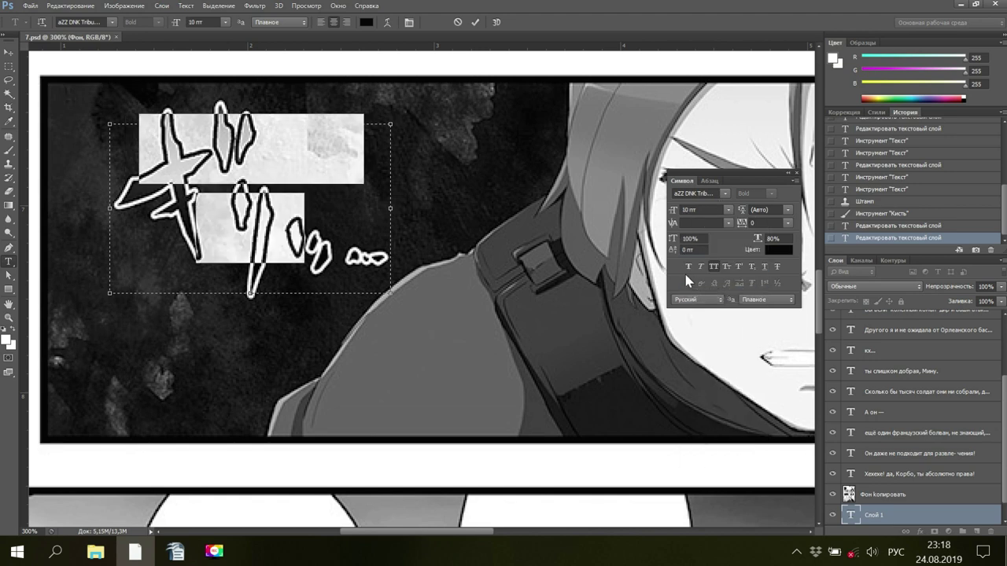
Set the text colour of the whole pasted word to white, ffffff
{"action": "left_click", "coordinate": [776, 252]}
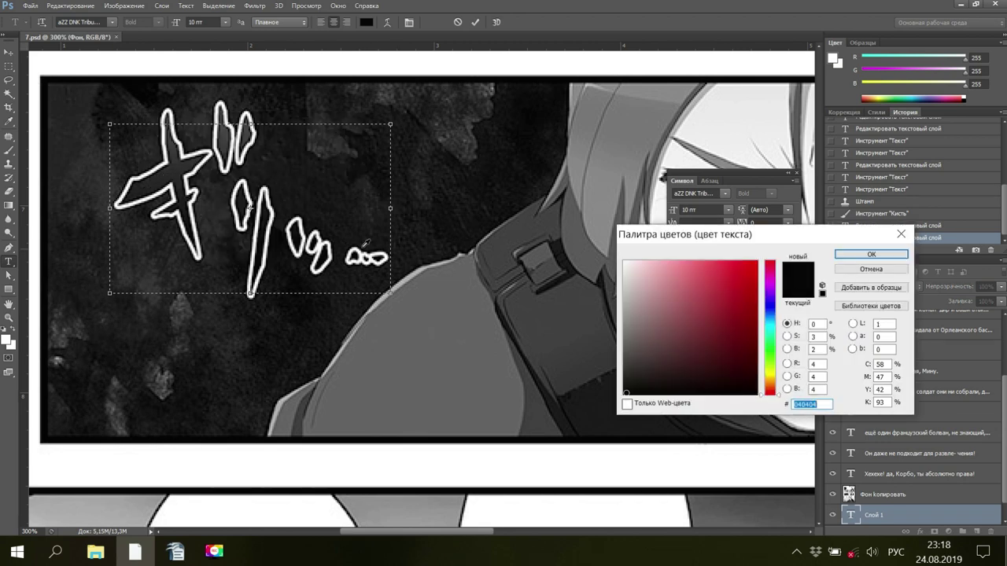
{"action": "left_click", "coordinate": [409, 59]}
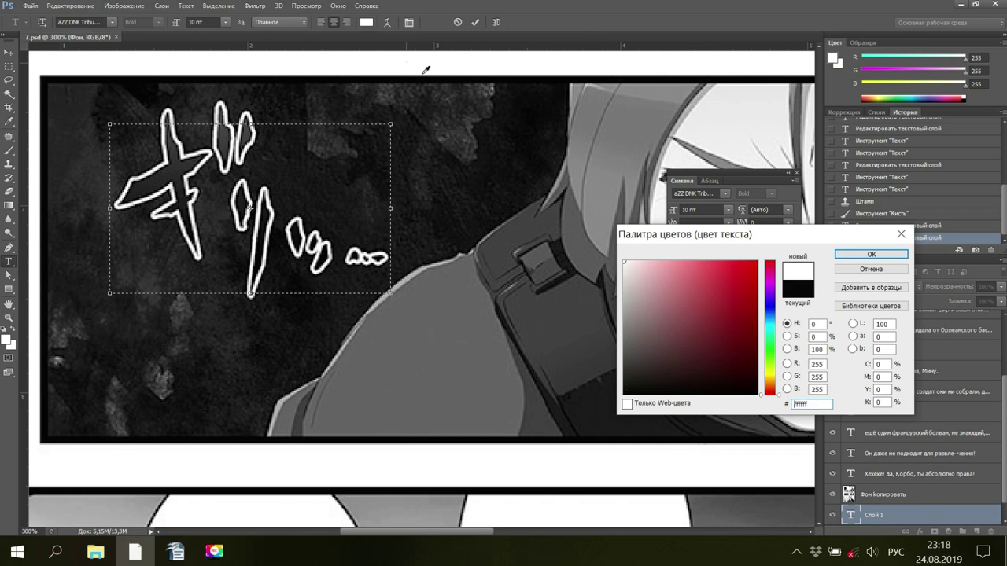
{"action": "key", "text": "Return"}
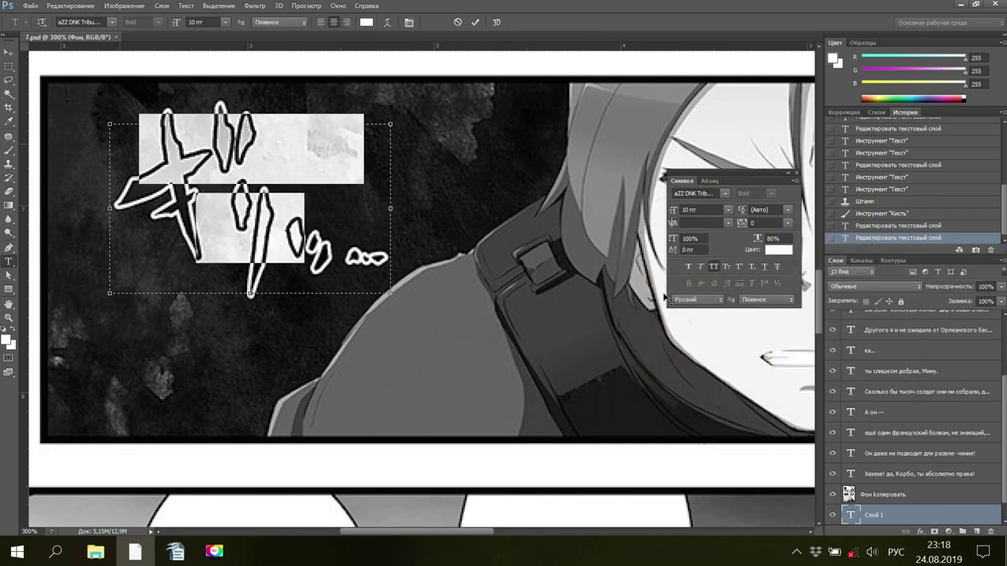
{"action": "left_click", "coordinate": [774, 252]}
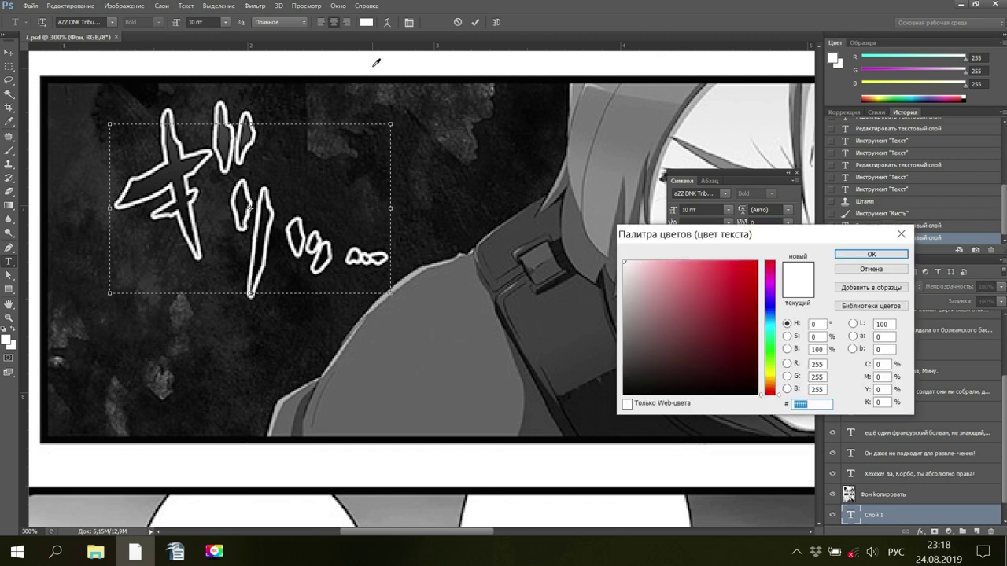
{"action": "left_click", "coordinate": [871, 255]}
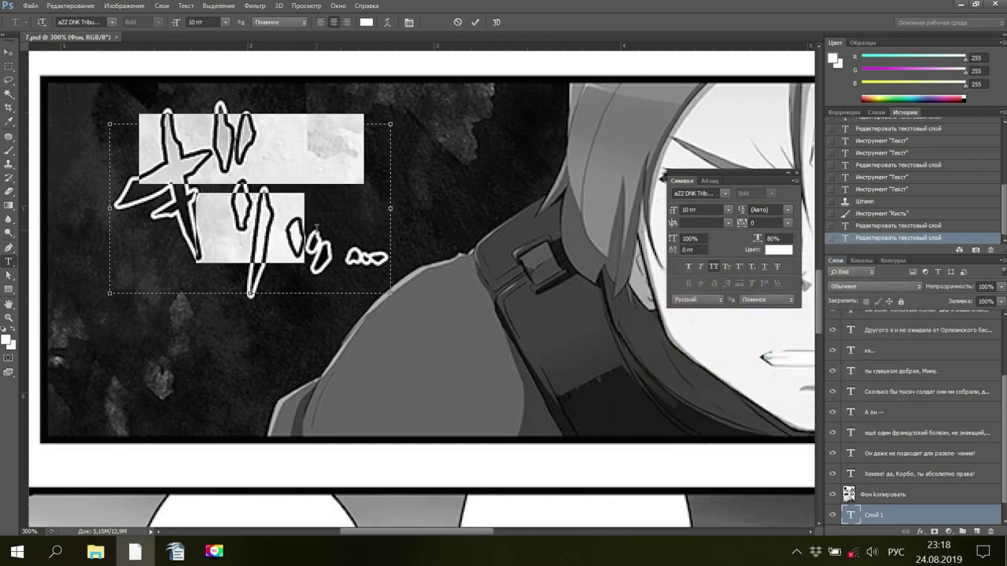
{"action": "left_click", "coordinate": [316, 228]}
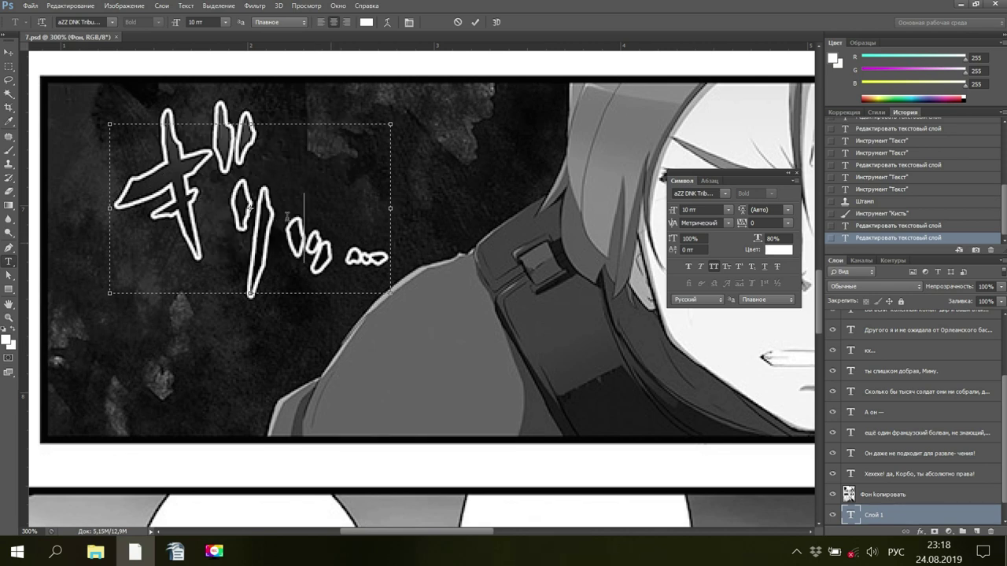
{"action": "left_click_drag", "start_coordinate": [288, 219], "coordinate": [155, 130]}
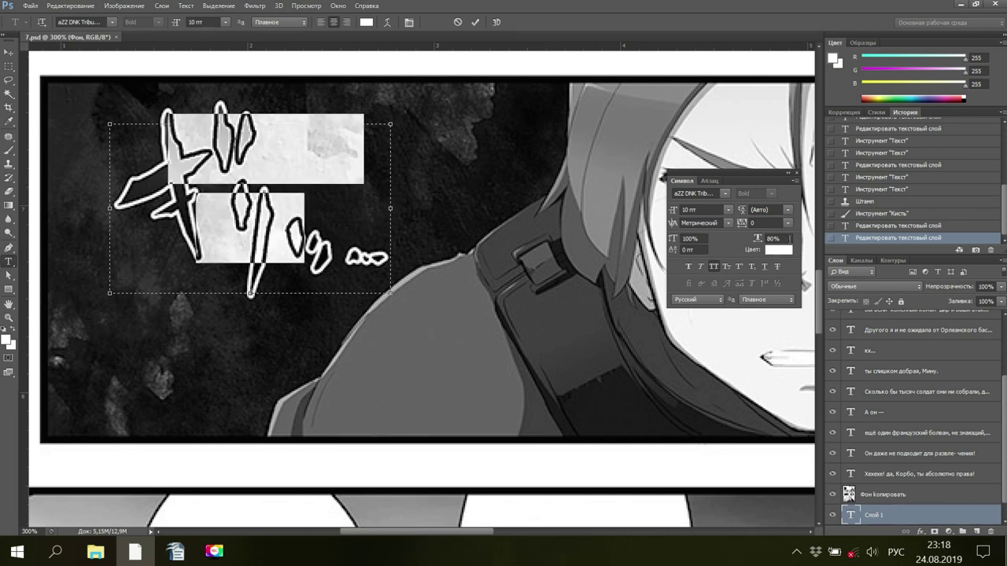
{"action": "left_click", "coordinate": [777, 250]}
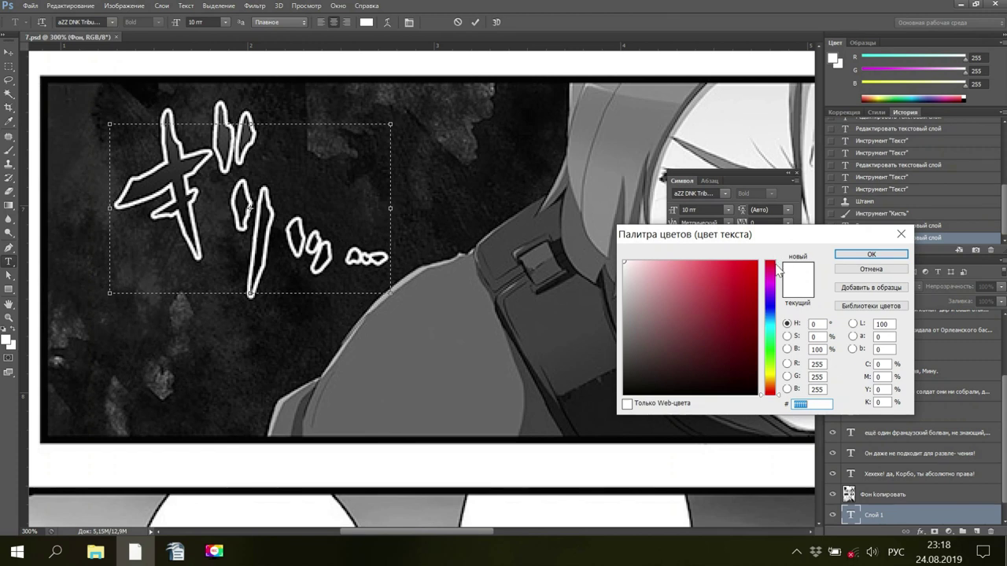
{"action": "left_click", "coordinate": [871, 255]}
Commit the new text and move the "раздражён" layer above the "Фон копировать" layer
{"action": "left_click", "coordinate": [874, 228]}
{"action": "left_click", "coordinate": [872, 226]}
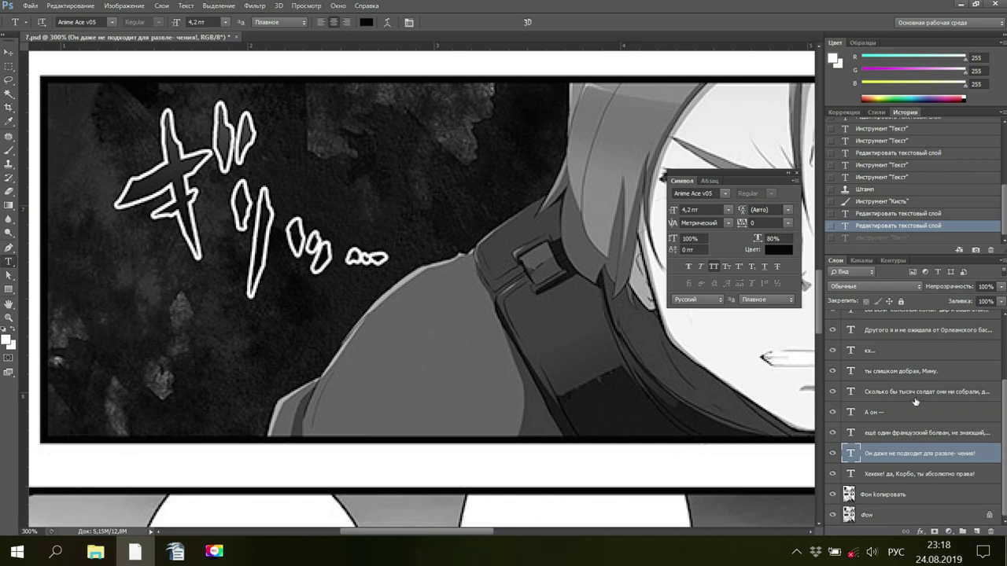
{"action": "left_click", "coordinate": [877, 241]}
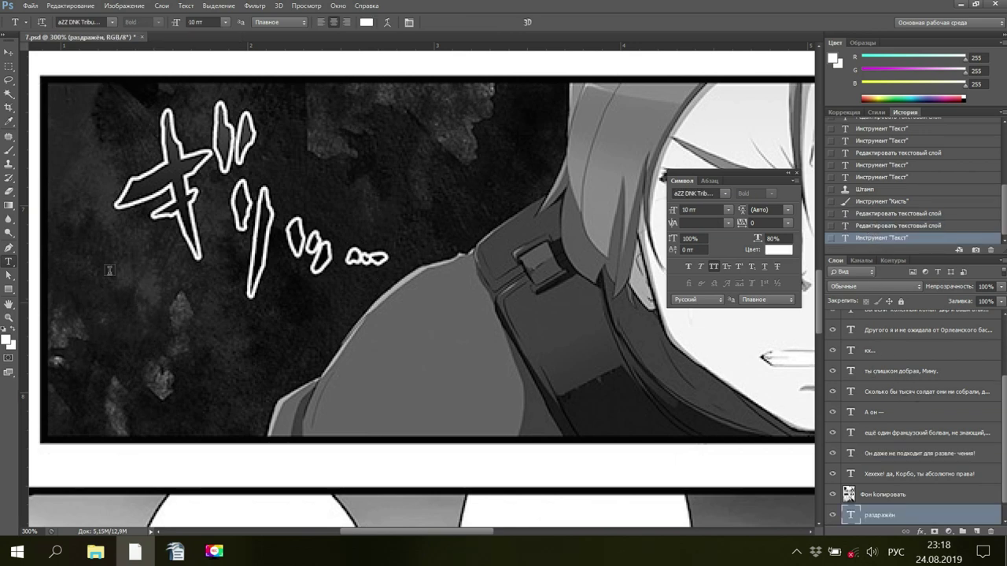
{"action": "scroll", "coordinate": [955, 396], "scroll_direction": "up", "scroll_amount": 3}
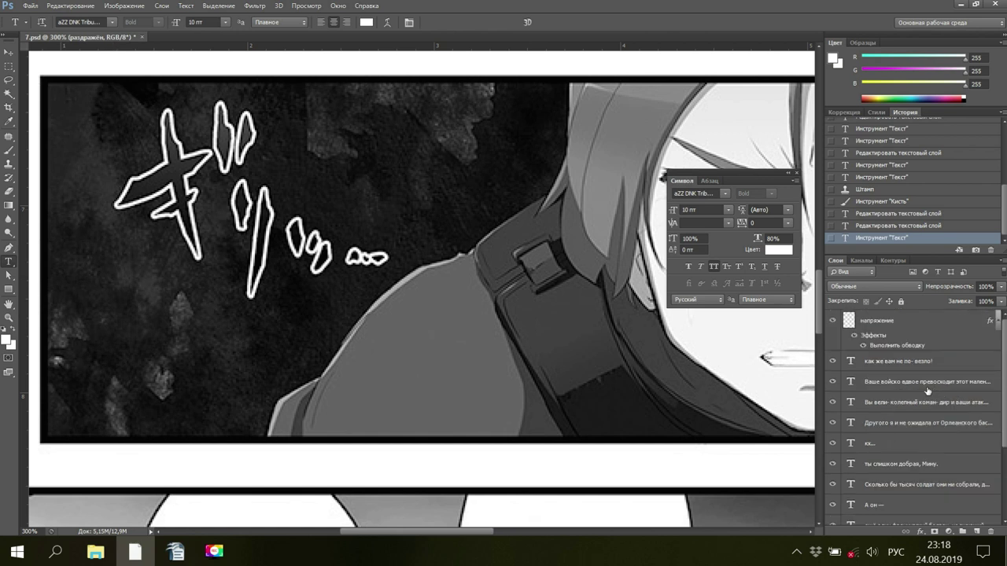
{"action": "scroll", "coordinate": [917, 428], "scroll_direction": "down", "scroll_amount": 1}
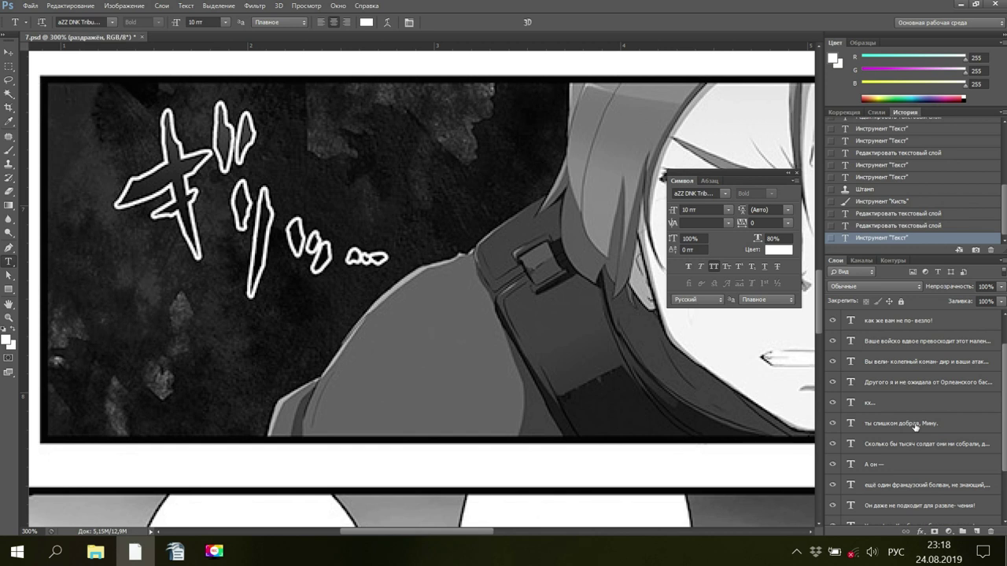
{"action": "scroll", "coordinate": [915, 426], "scroll_direction": "down", "scroll_amount": 2}
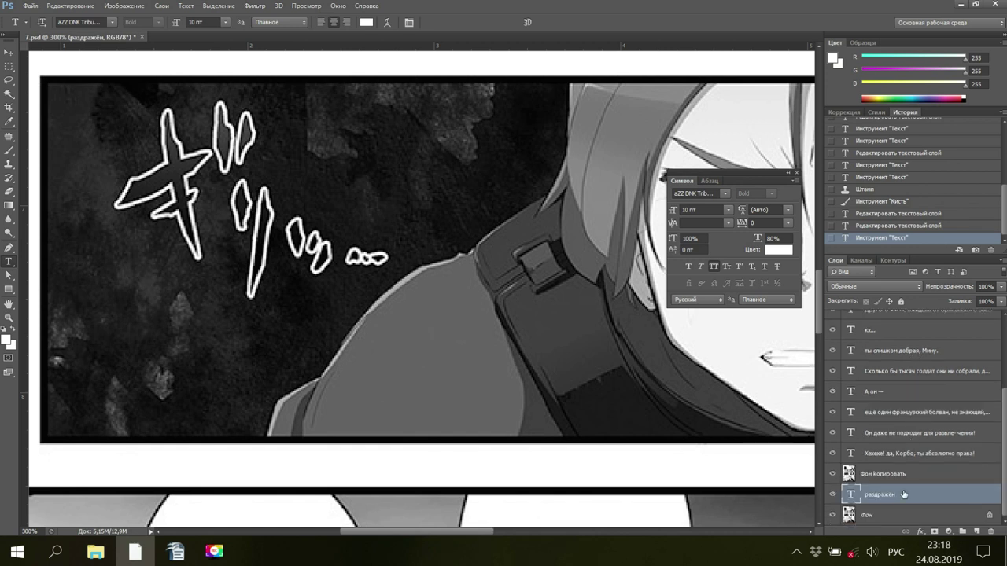
{"action": "left_click_drag", "start_coordinate": [887, 498], "coordinate": [881, 460]}
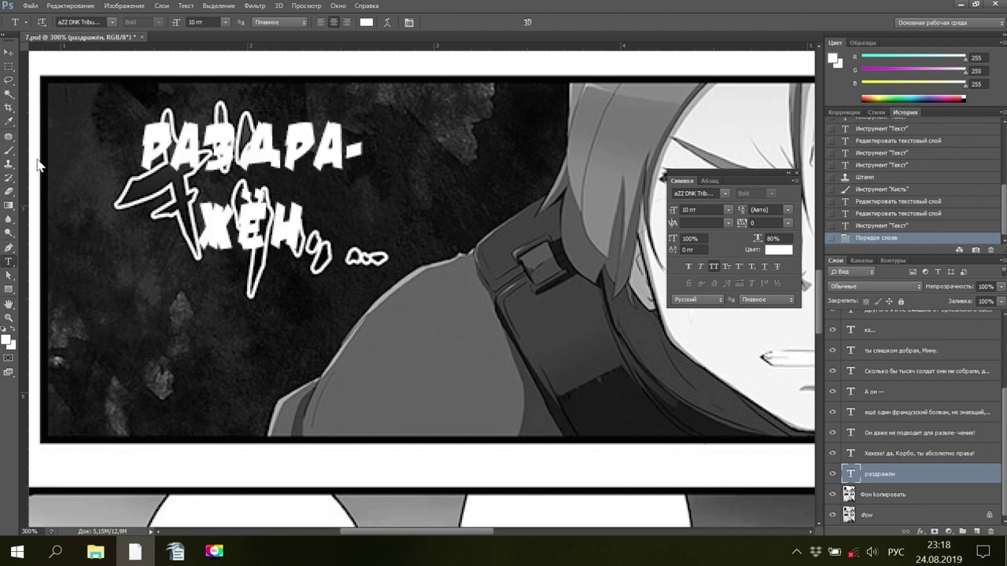
Select the whole word "раздражён" in its frame and set its colour to black, 000000
{"action": "left_click", "coordinate": [250, 209]}
{"action": "left_click_drag", "start_coordinate": [141, 147], "coordinate": [313, 248]}
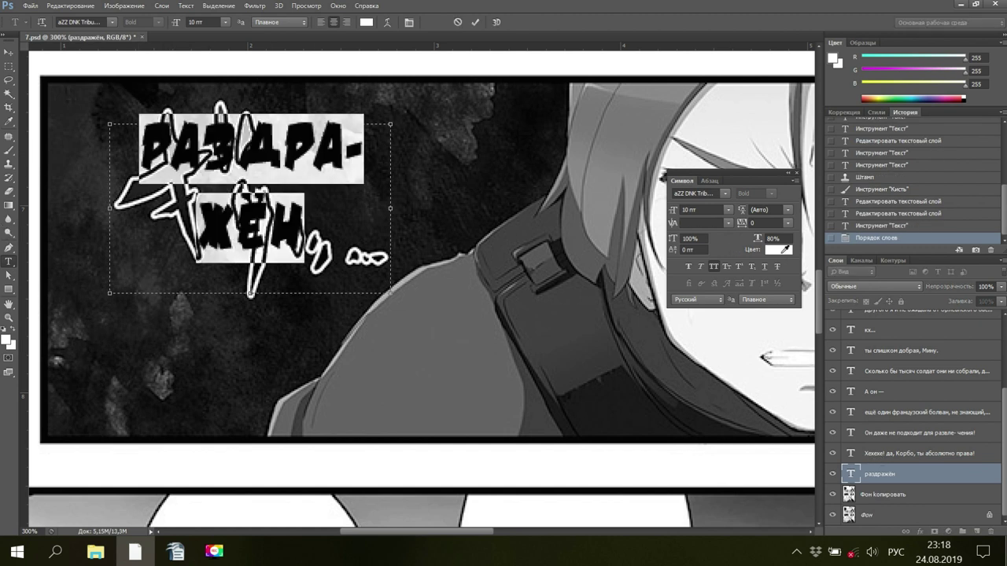
{"action": "left_click", "coordinate": [781, 249]}
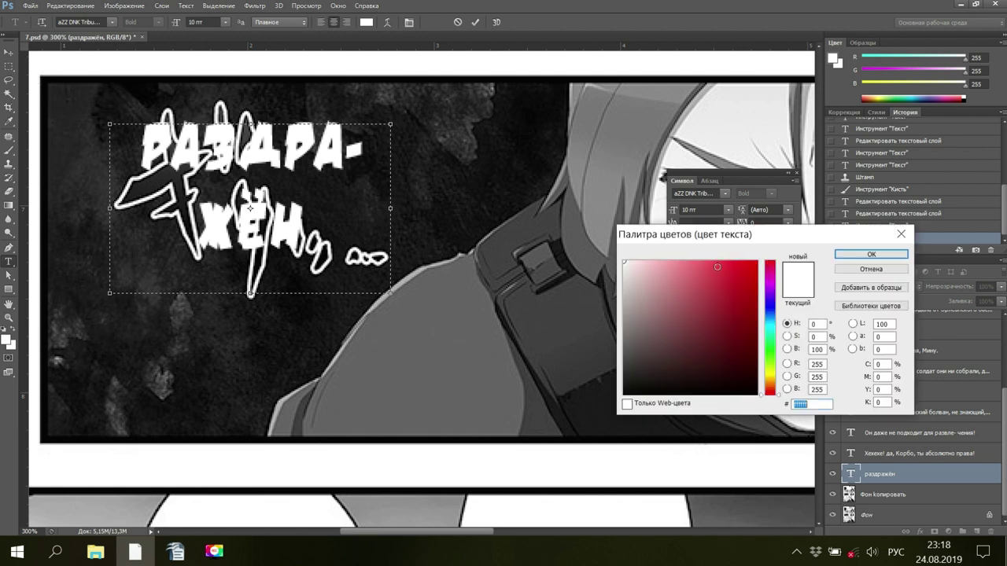
{"action": "left_click", "coordinate": [624, 394]}
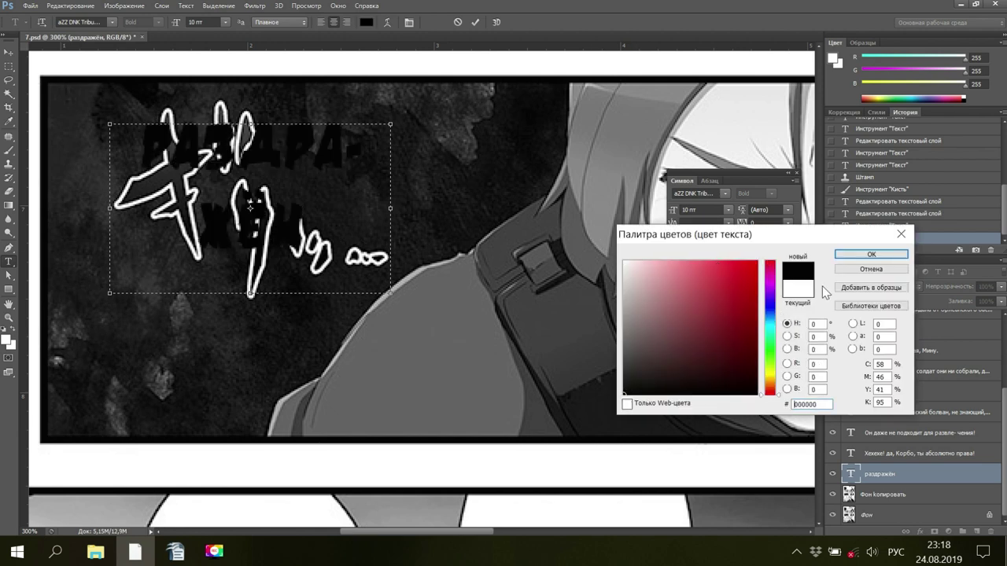
{"action": "left_click", "coordinate": [859, 254]}
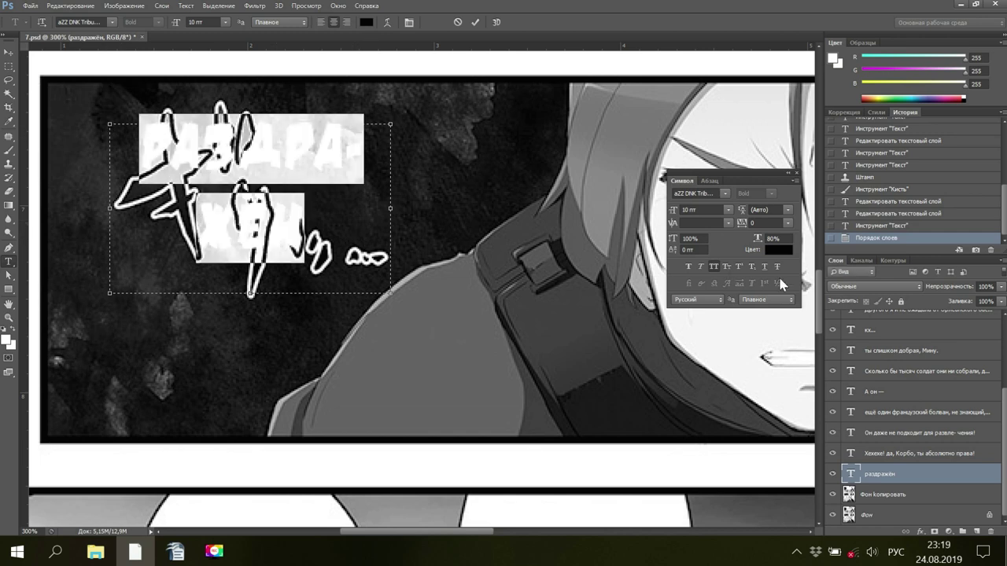
Try the fonts aZZ MOS Tribute Cyr, BOMGcomJeffCampbell, Comics Script Russ and Darth Emil on the selected "раздражён" caption
{"action": "left_click", "coordinate": [726, 196]}
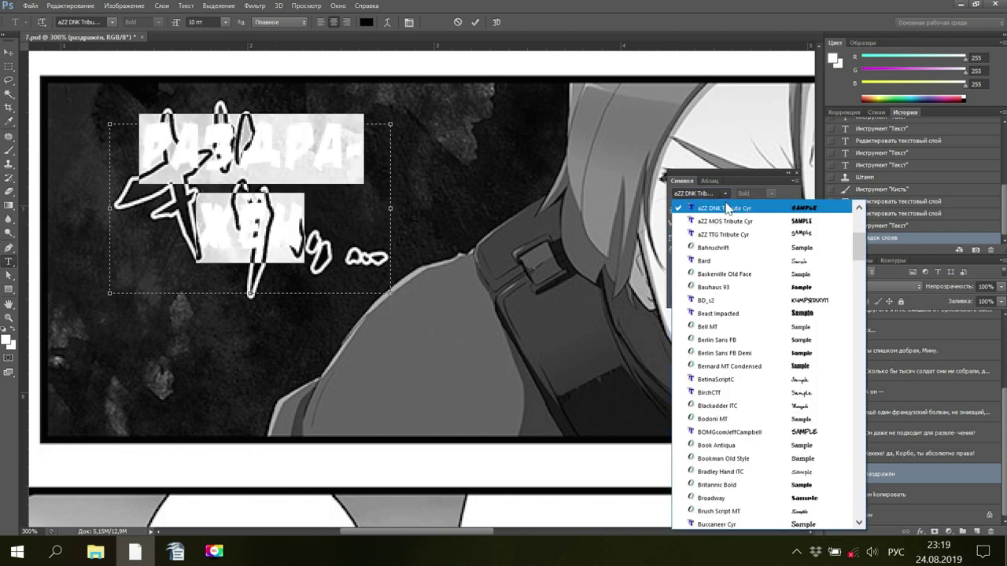
{"action": "left_click", "coordinate": [733, 219]}
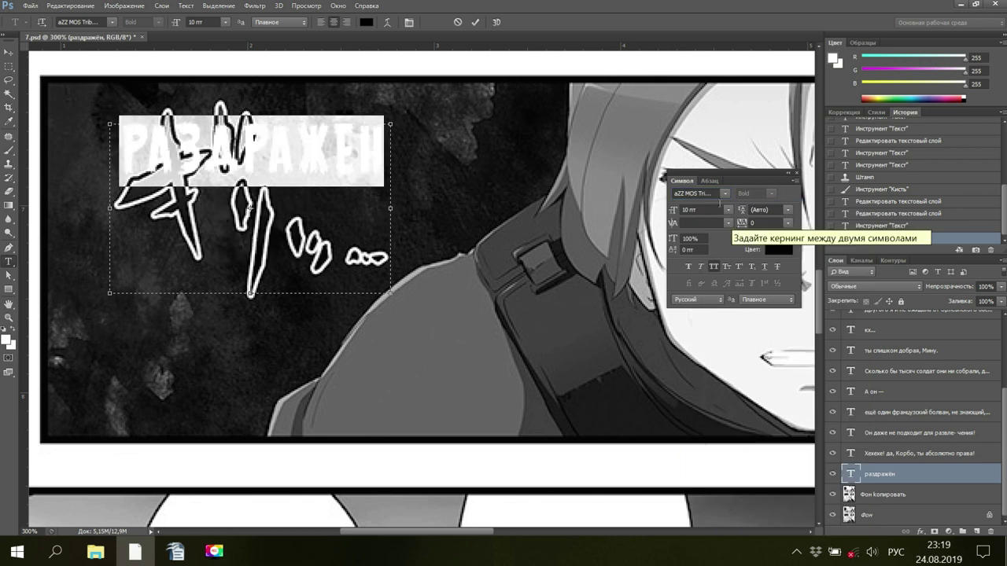
{"action": "left_click", "coordinate": [724, 195]}
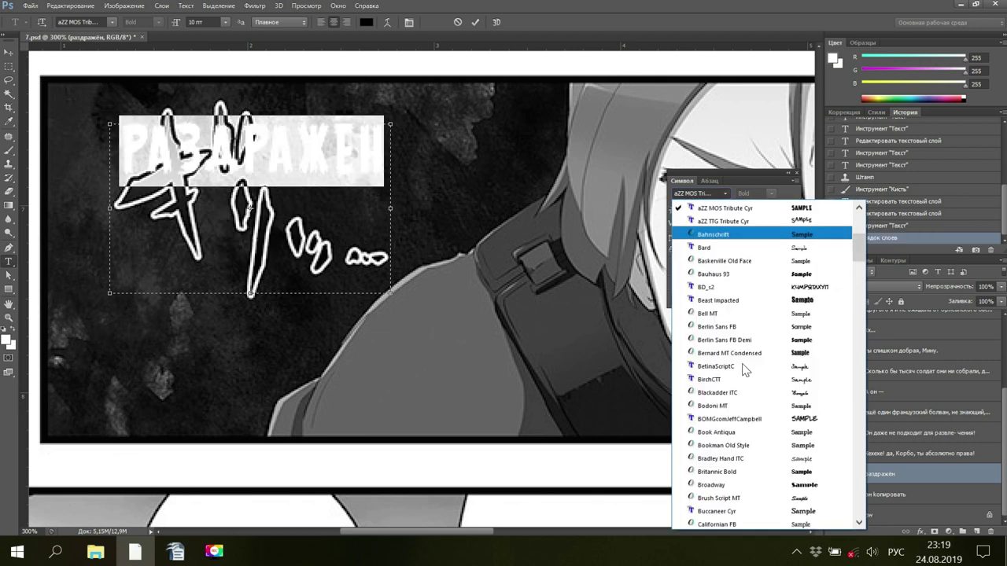
{"action": "left_click", "coordinate": [750, 419]}
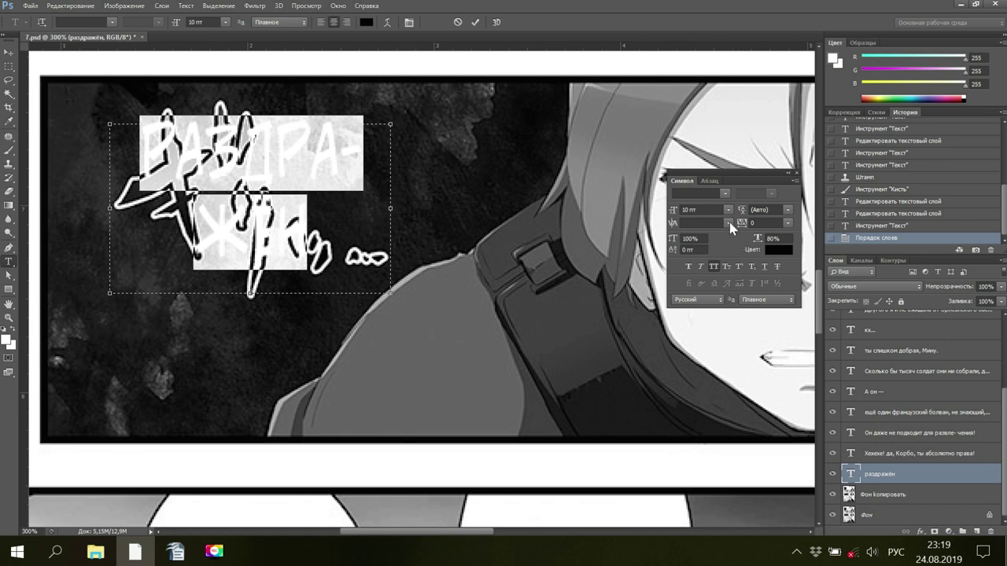
{"action": "left_click", "coordinate": [724, 196]}
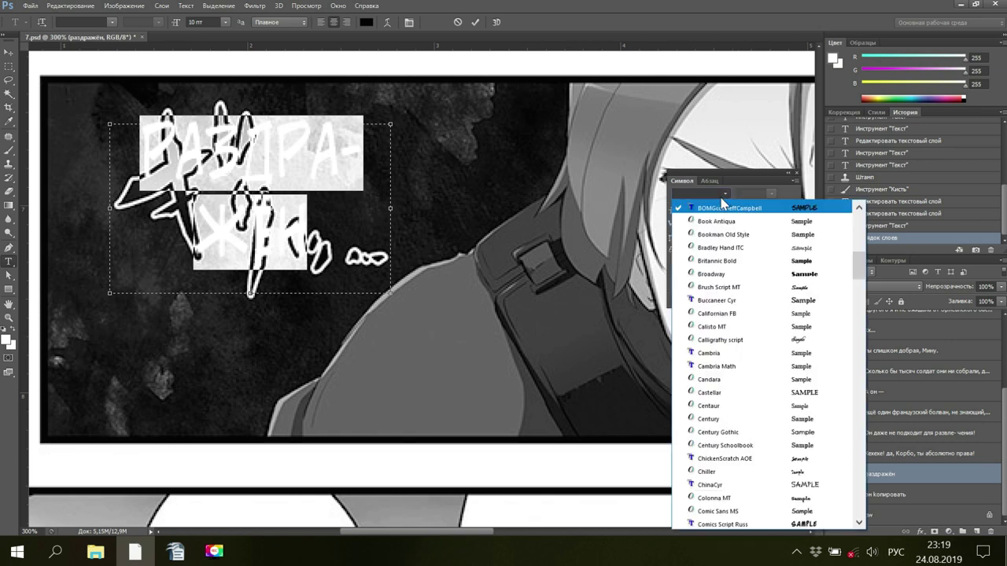
{"action": "left_click", "coordinate": [708, 523]}
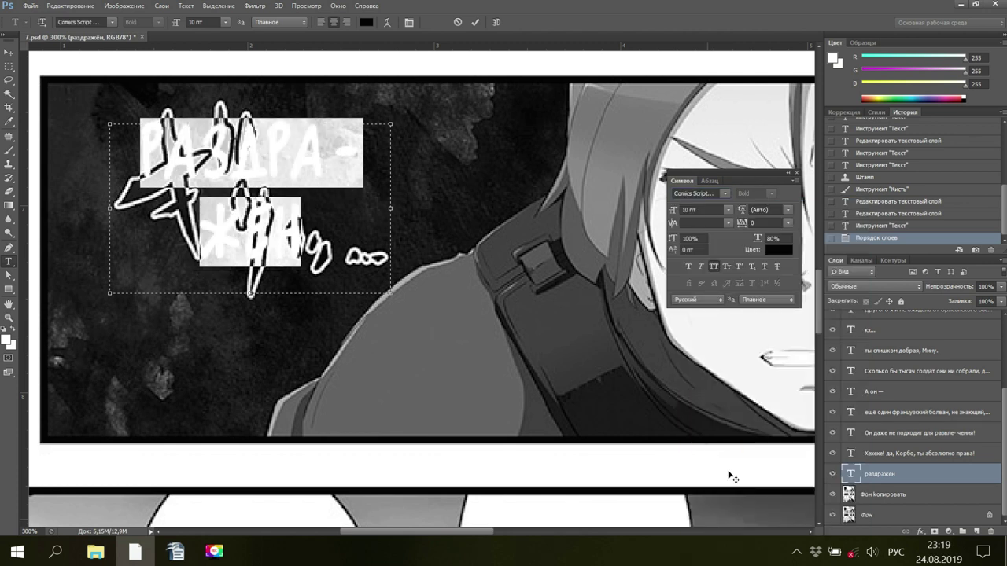
{"action": "left_click", "coordinate": [726, 195]}
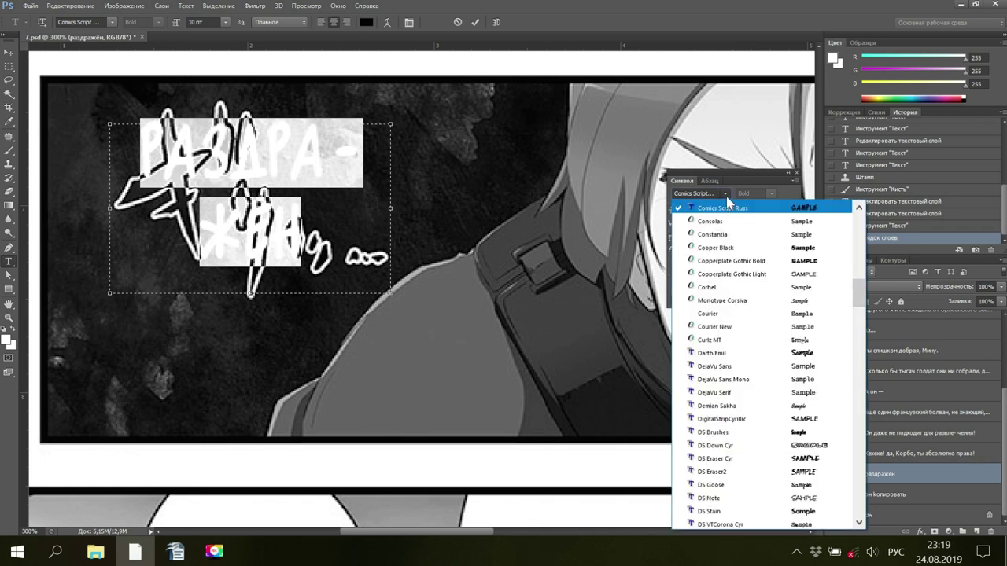
{"action": "left_click", "coordinate": [738, 356]}
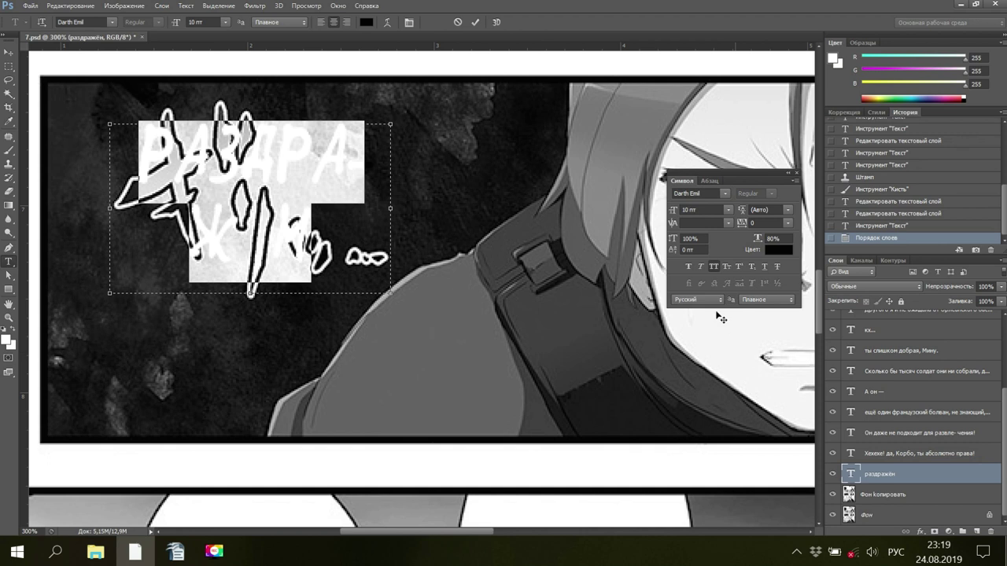
Set the caption's kerning to Метрический and try the fonts DS Note and DS Stain on it
{"action": "left_click", "coordinate": [727, 222]}
{"action": "left_click", "coordinate": [726, 238]}
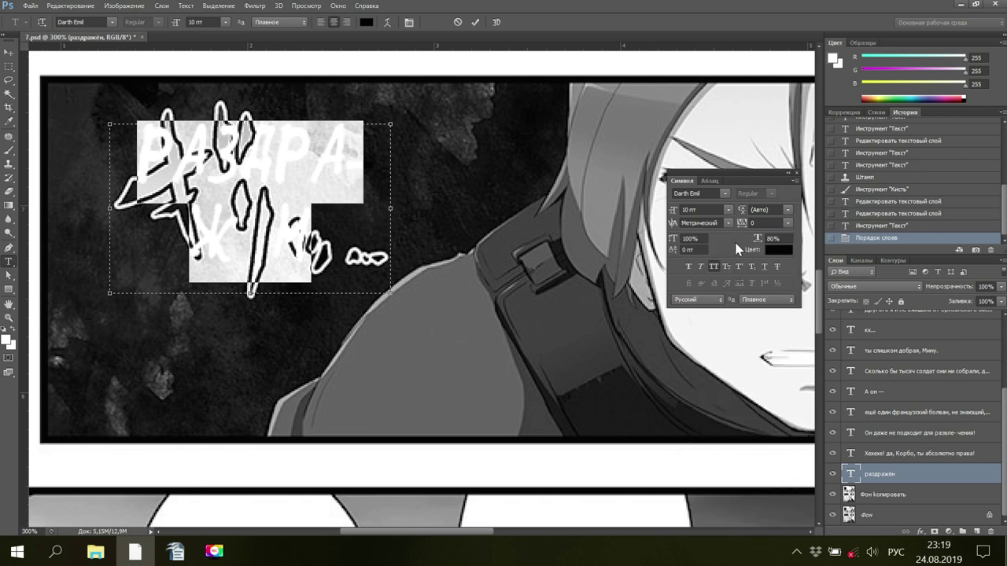
{"action": "left_click", "coordinate": [726, 195]}
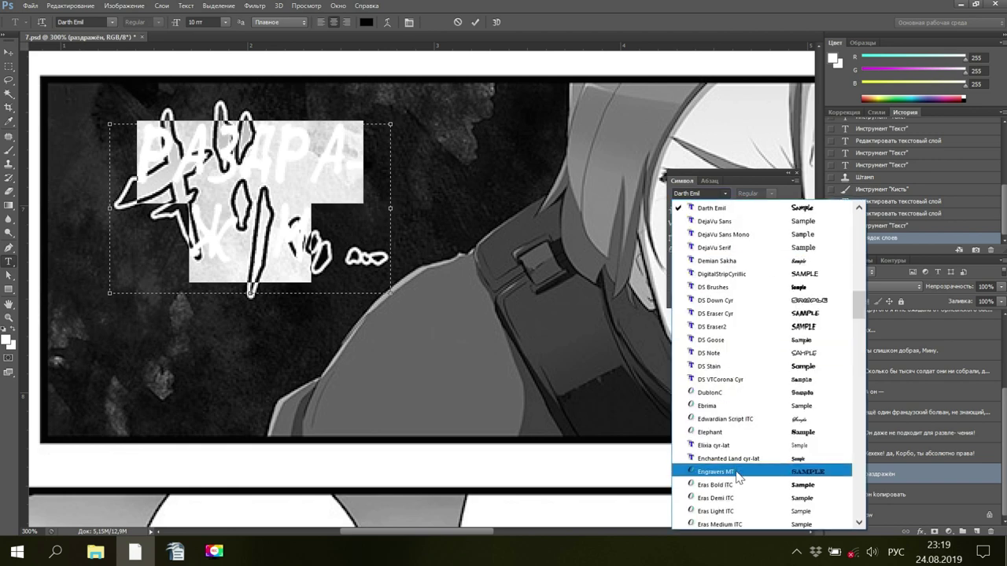
{"action": "left_click", "coordinate": [740, 354]}
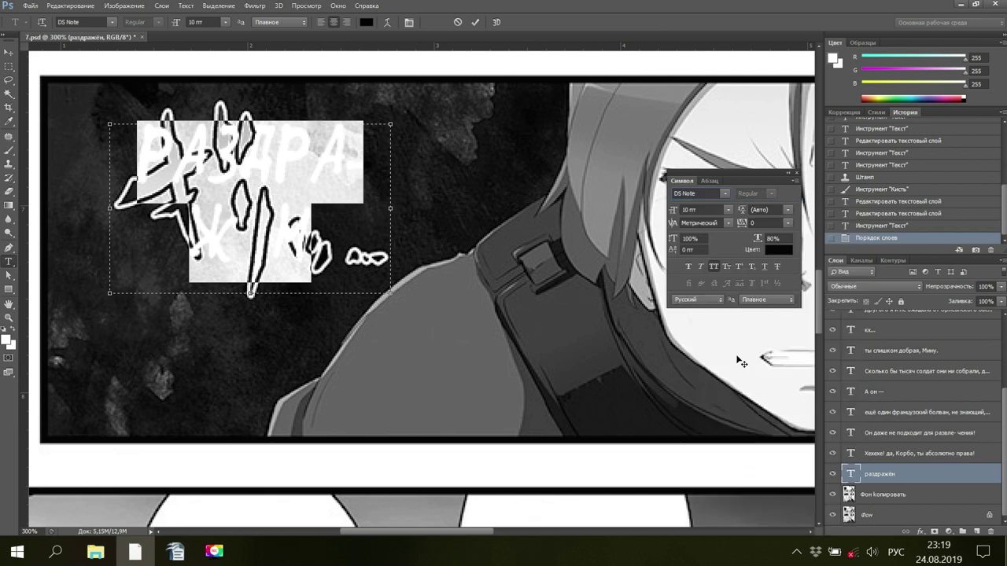
{"action": "left_click", "coordinate": [724, 194]}
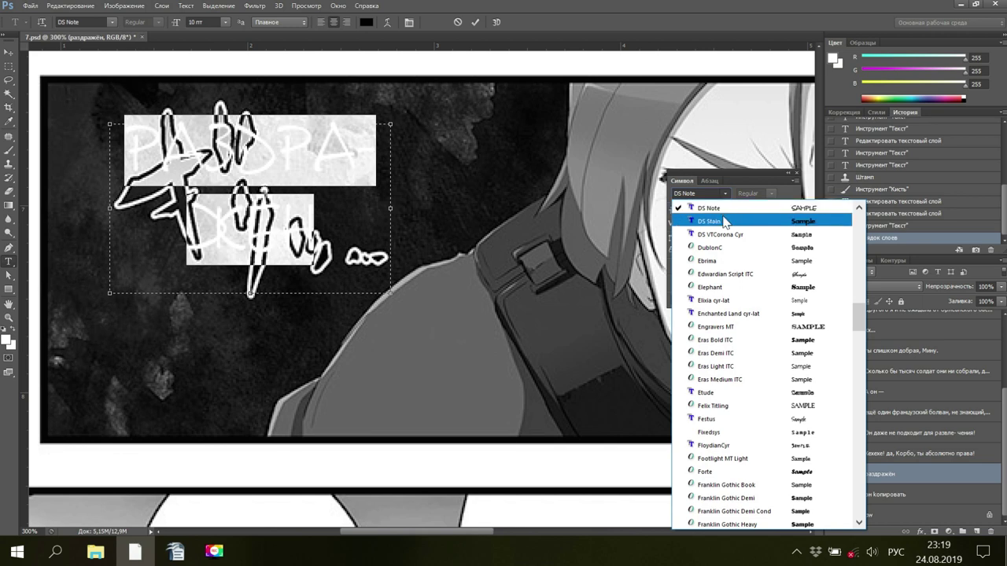
{"action": "left_click", "coordinate": [723, 219]}
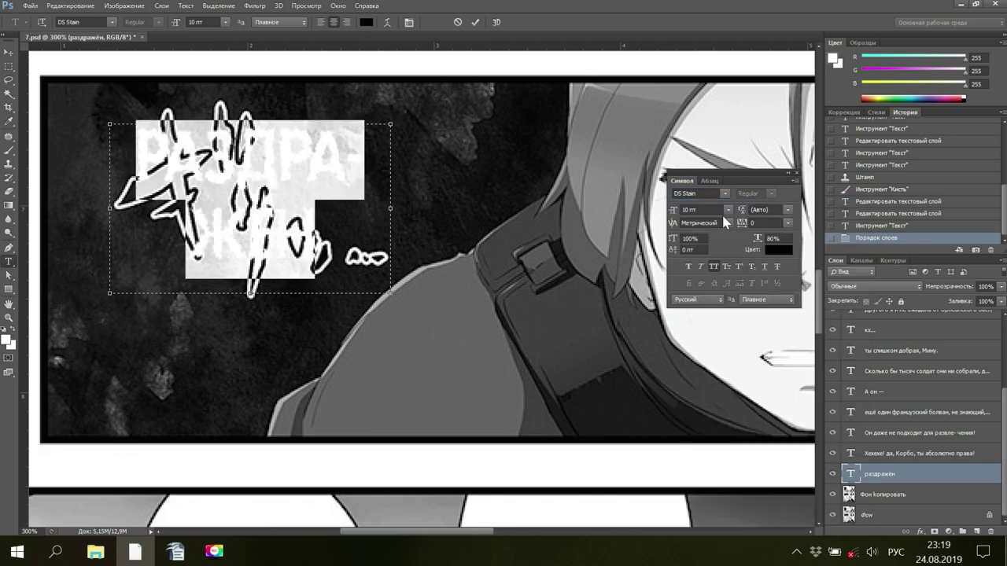
Compare DS Eraser2 with DS Eraser Cyr on the caption and settle on DS Eraser2 as its font
{"action": "left_click", "coordinate": [725, 195]}
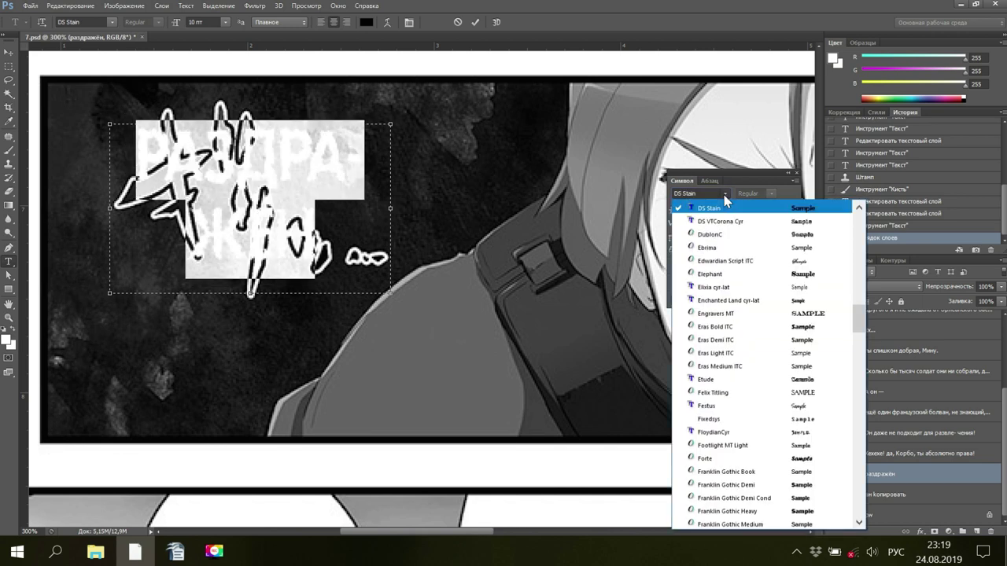
{"action": "scroll", "coordinate": [727, 236], "scroll_direction": "up", "scroll_amount": 2}
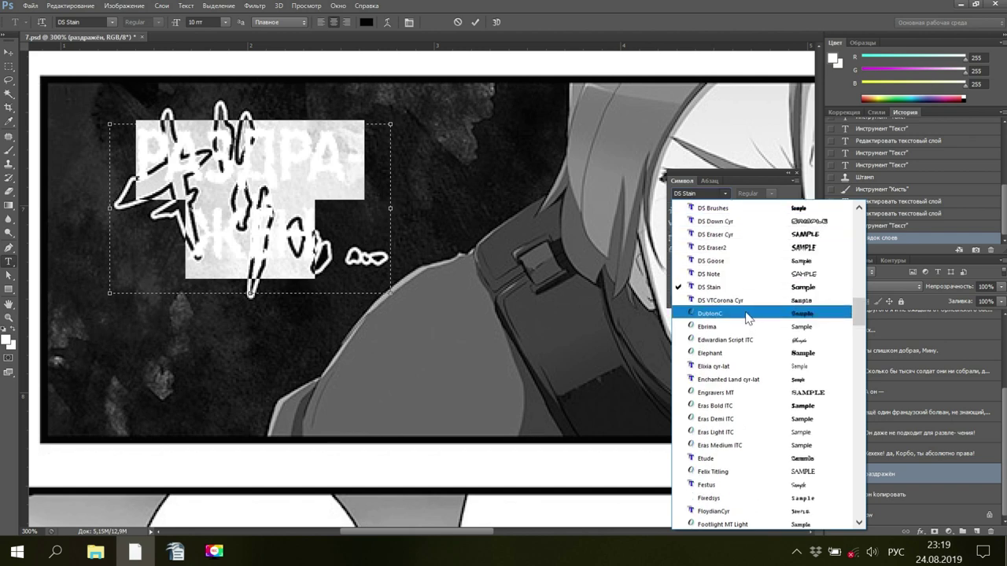
{"action": "left_click", "coordinate": [721, 248]}
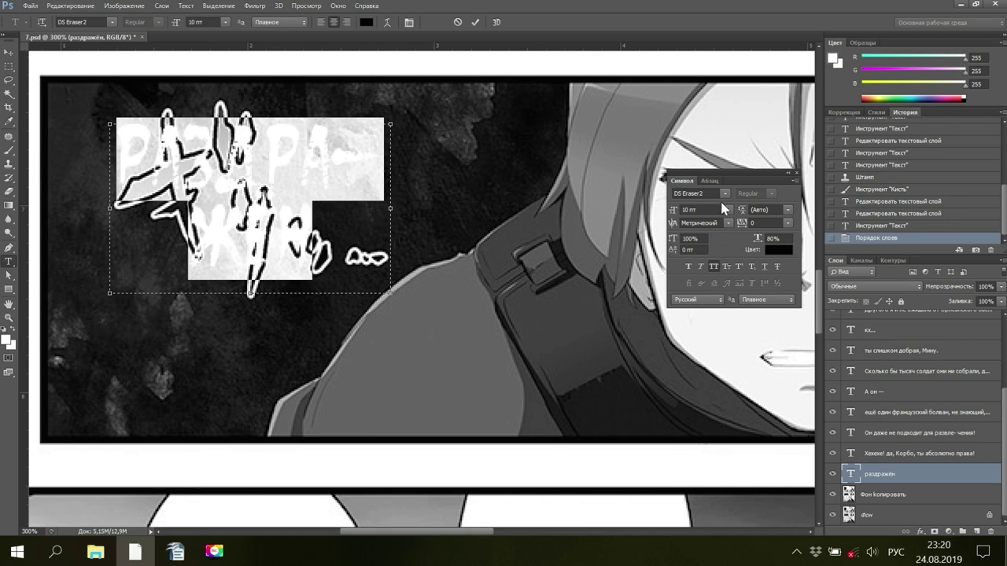
{"action": "left_click", "coordinate": [720, 193]}
{"action": "scroll", "coordinate": [731, 234], "scroll_direction": "up", "scroll_amount": 3}
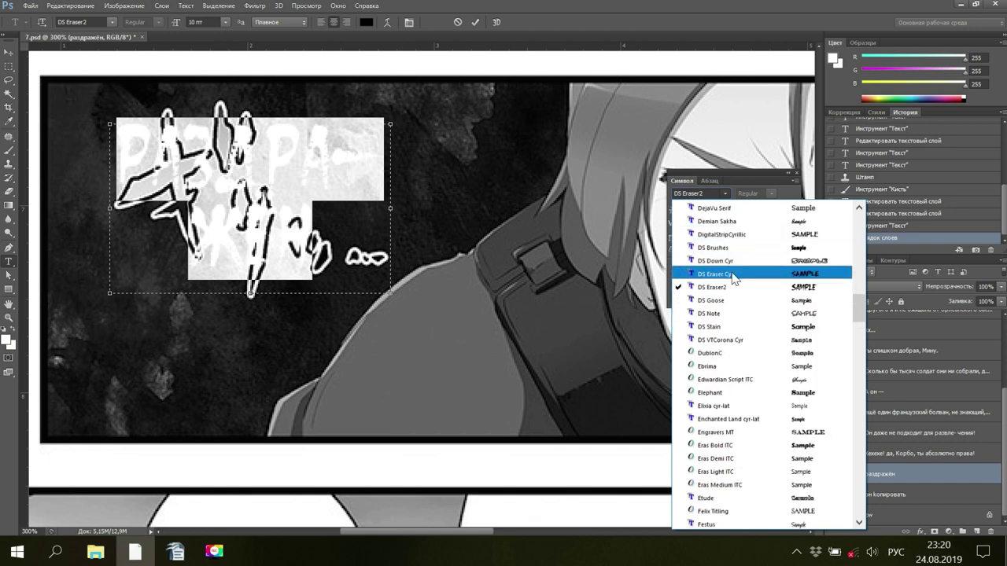
{"action": "left_click", "coordinate": [733, 279]}
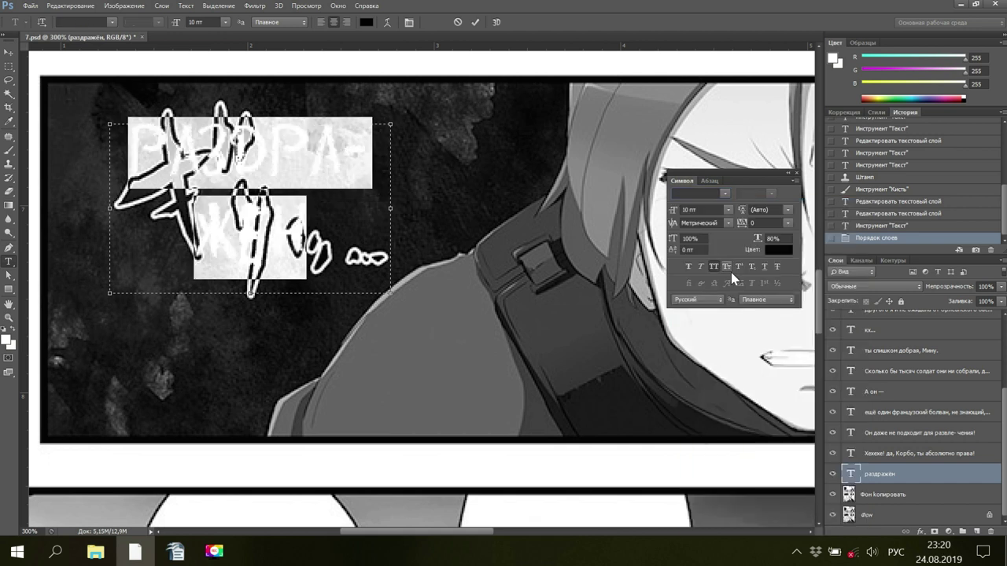
{"action": "left_click", "coordinate": [724, 194]}
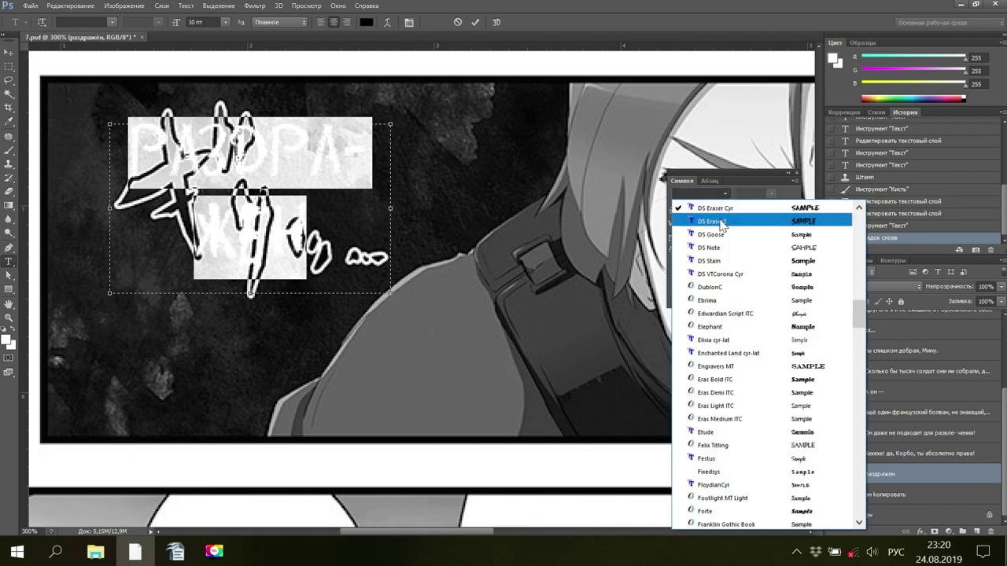
{"action": "left_click", "coordinate": [720, 222]}
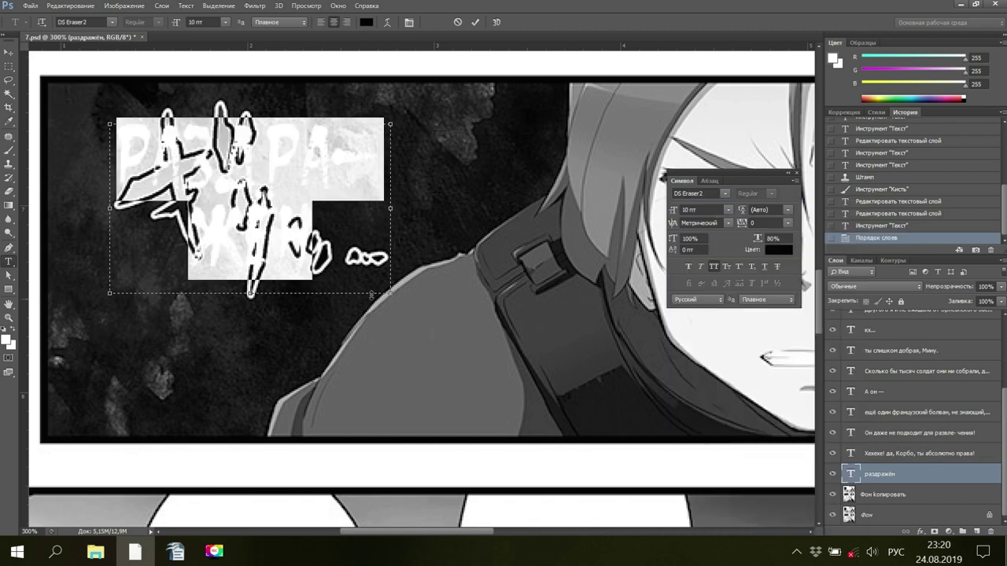
Add an ellipsis "..." to the end of the word in the sound-effect frame
{"action": "left_click", "coordinate": [326, 256]}
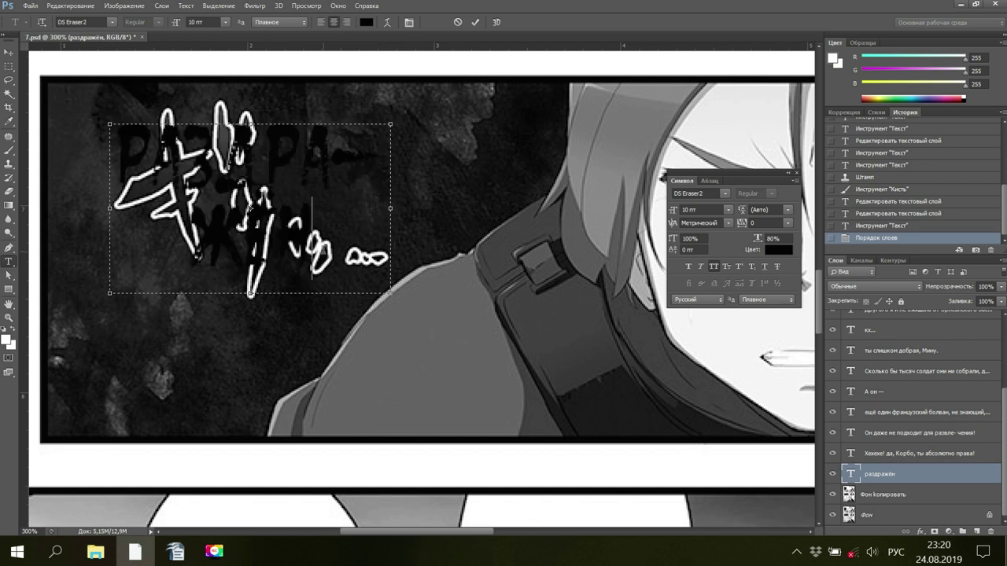
{"action": "type", "text": "."}
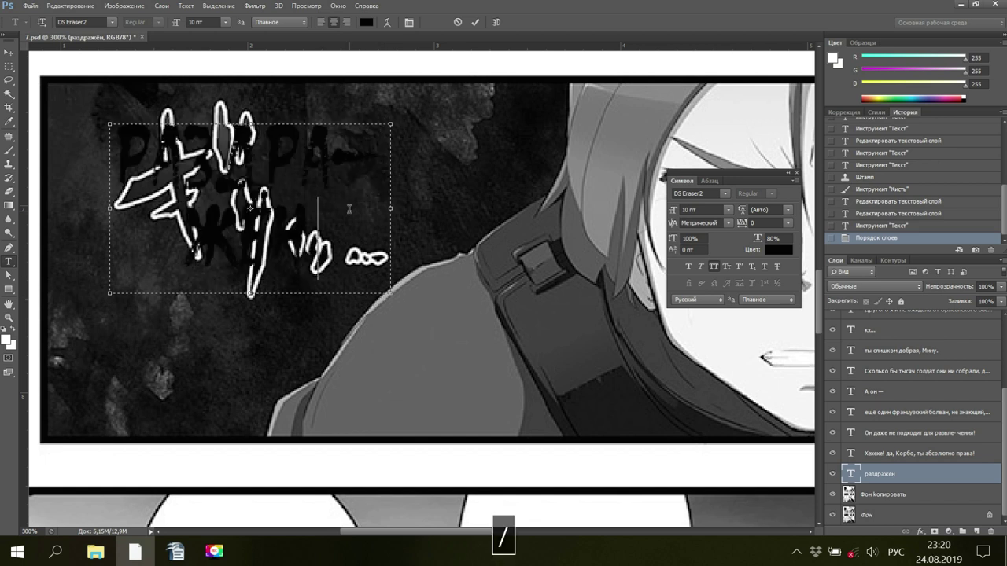
{"action": "type", "text": ".."}
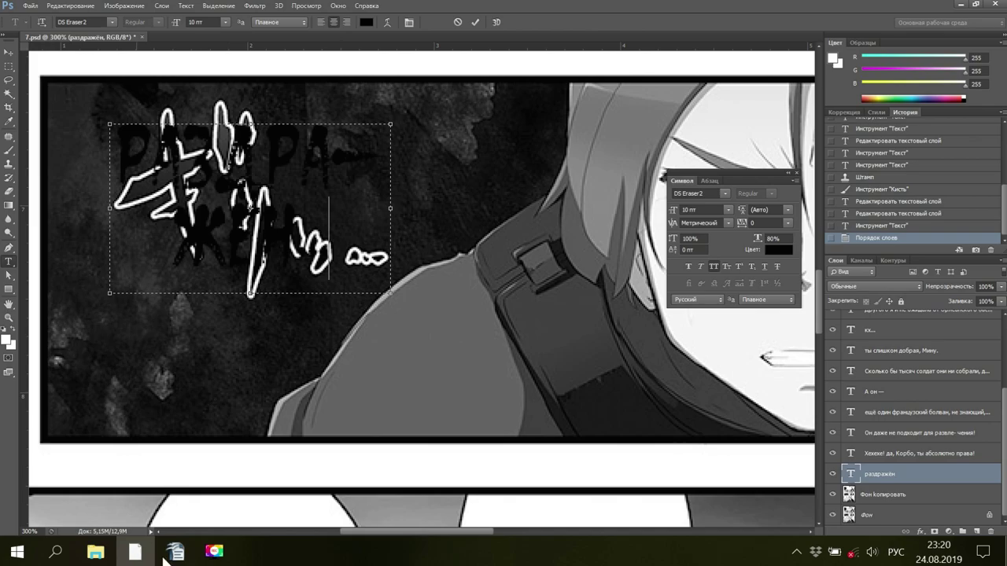
Switch to "Тарт 5 перевод.odt" in OpenOffice Writer, append "..." to the "*раздражён" line and save the document
{"action": "mouse_move", "coordinate": [177, 550]}
{"action": "left_click", "coordinate": [122, 487]}
{"action": "left_click", "coordinate": [281, 342]}
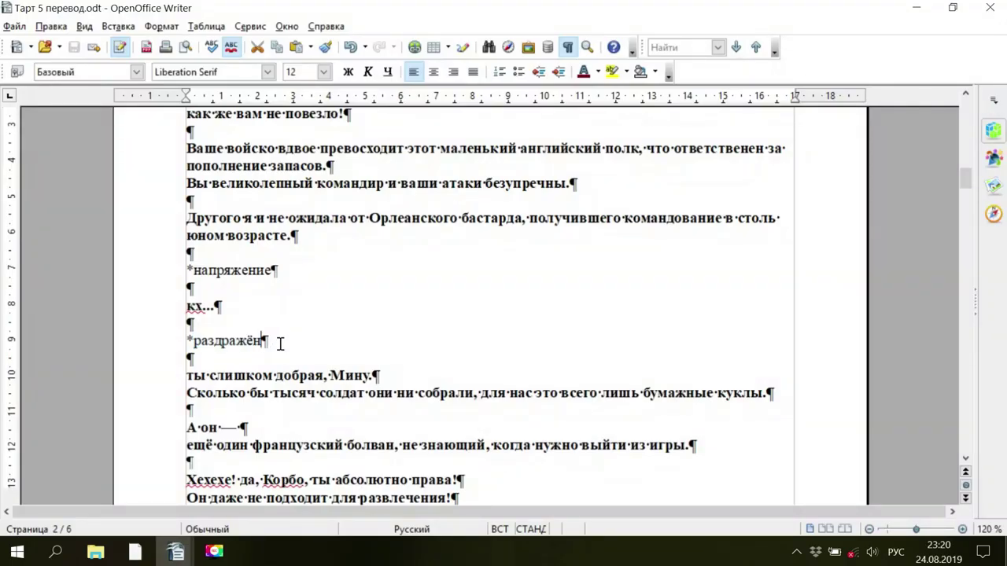
{"action": "type", "text": "..."}
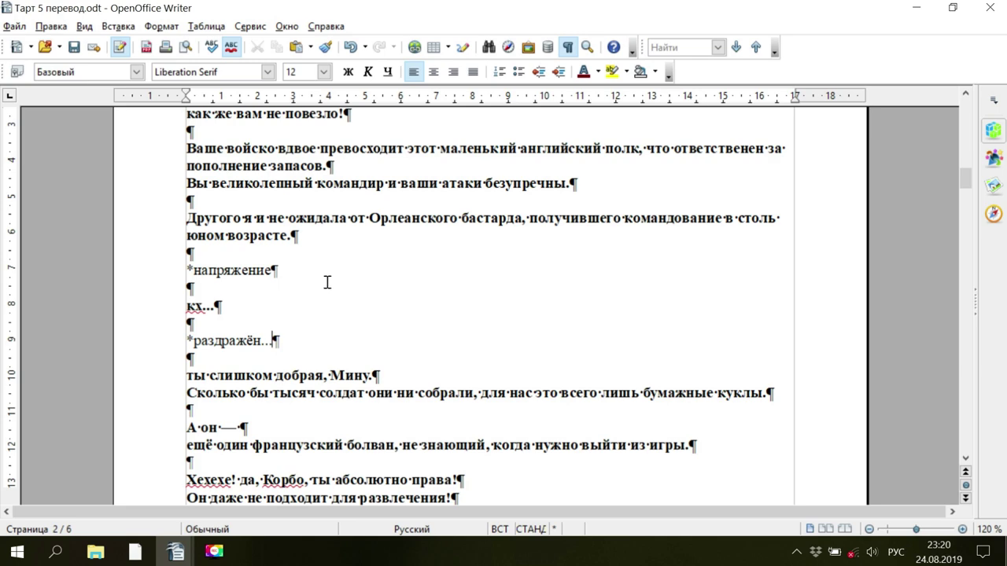
{"action": "left_click", "coordinate": [74, 48]}
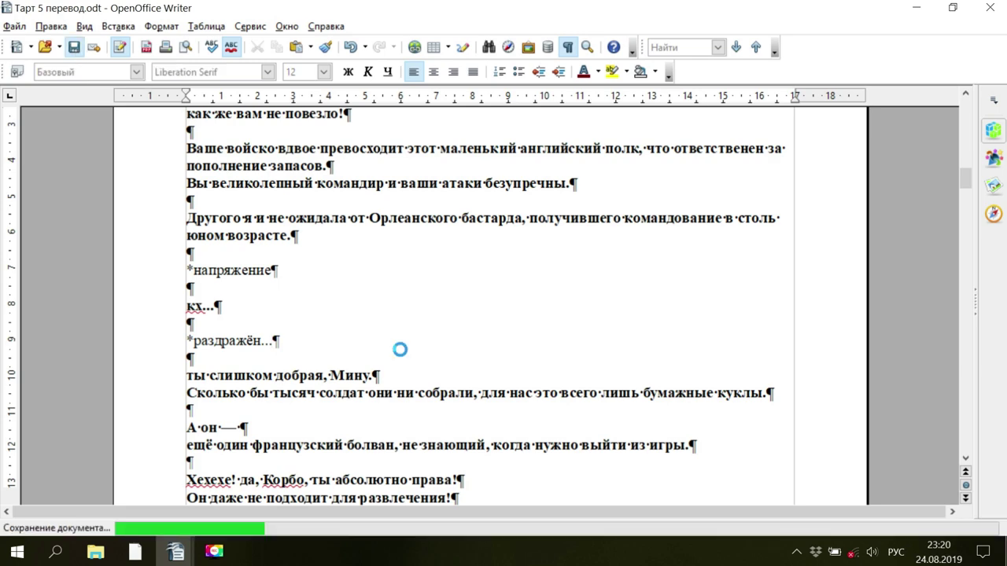
Look over the page 7 translation, then close it and the font notes "какие шрифты и что делают.odt"
{"action": "scroll", "coordinate": [400, 348], "scroll_direction": "up", "scroll_amount": 4}
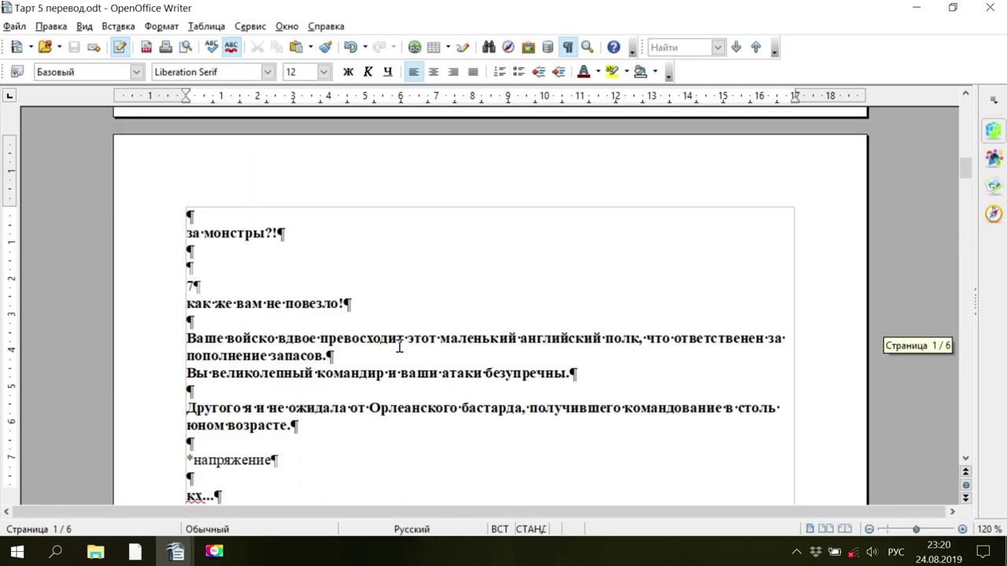
{"action": "scroll", "coordinate": [400, 348], "scroll_direction": "up", "scroll_amount": 3}
{"action": "scroll", "coordinate": [398, 347], "scroll_direction": "down", "scroll_amount": 7}
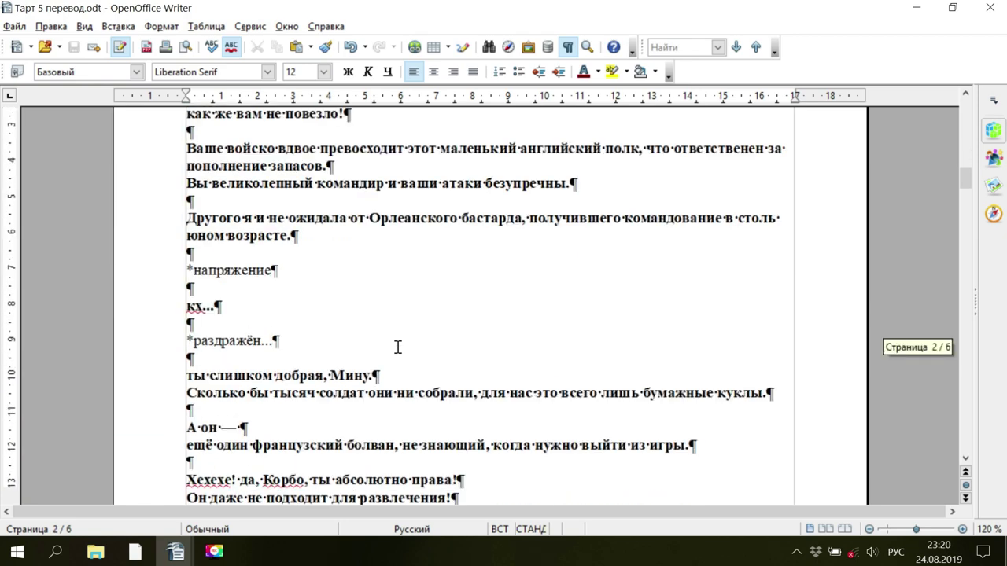
{"action": "scroll", "coordinate": [398, 347], "scroll_direction": "down", "scroll_amount": 4}
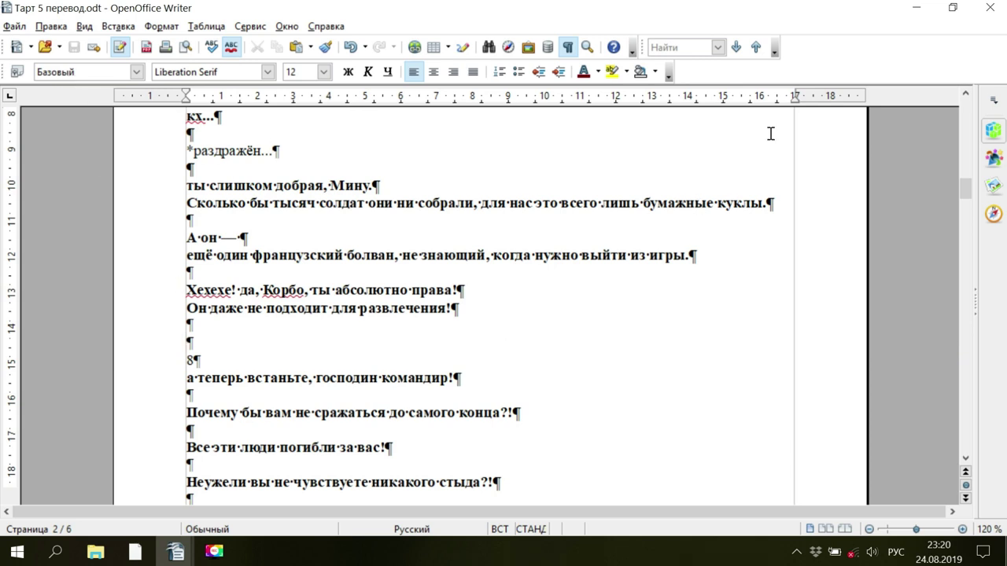
{"action": "left_click", "coordinate": [986, 10]}
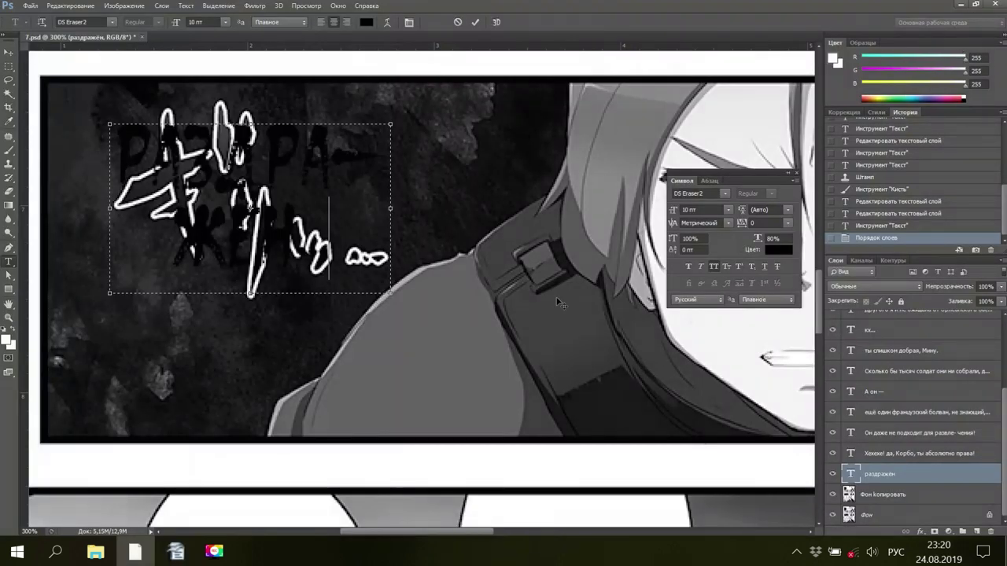
{"action": "left_click", "coordinate": [176, 553]}
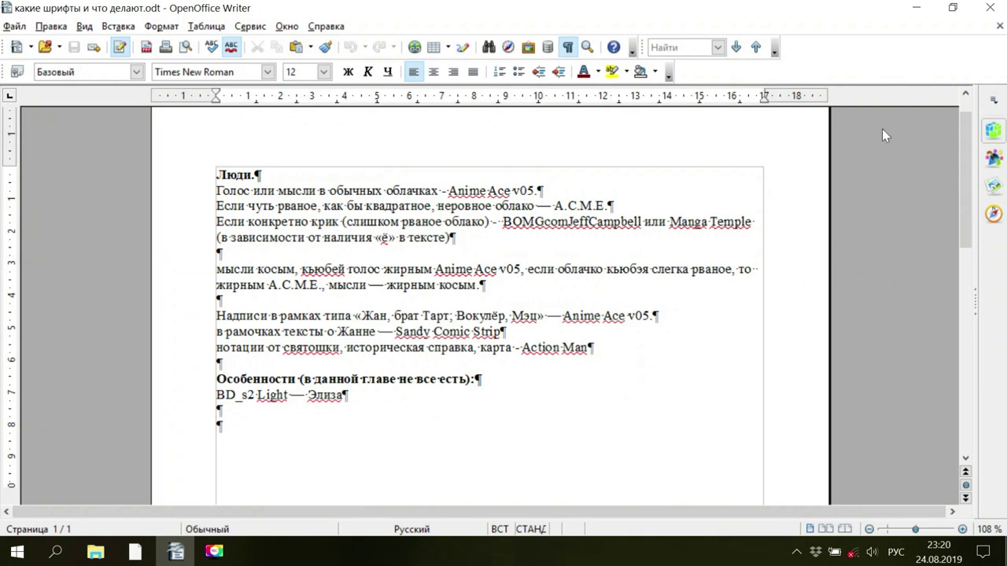
{"action": "left_click", "coordinate": [990, 10]}
Select the whole caption, make it faux bold, rotate its frame slightly counter-clockwise over the Japanese lettering and commit the text
{"action": "key", "text": "space"}
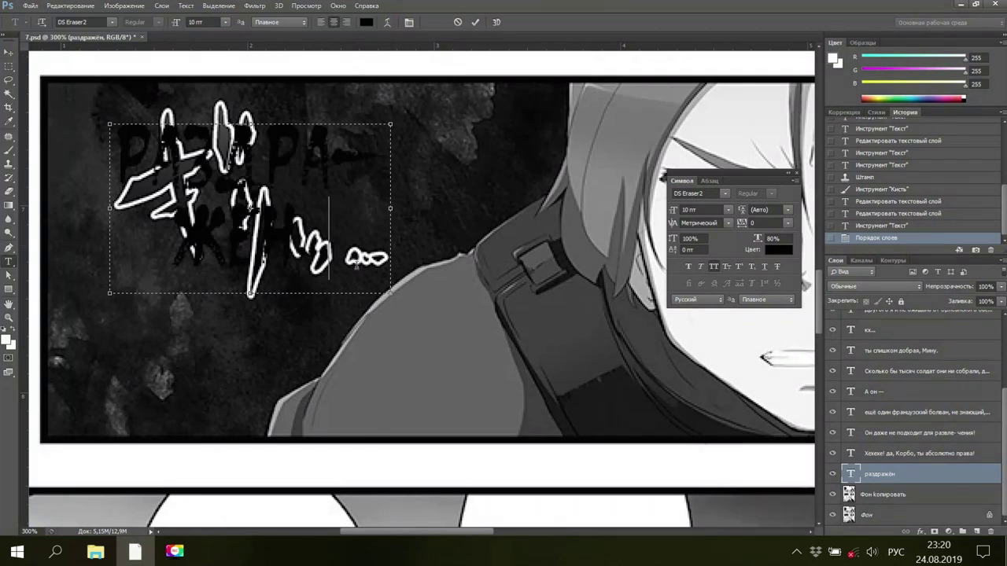
{"action": "key", "text": "shift+Left"}
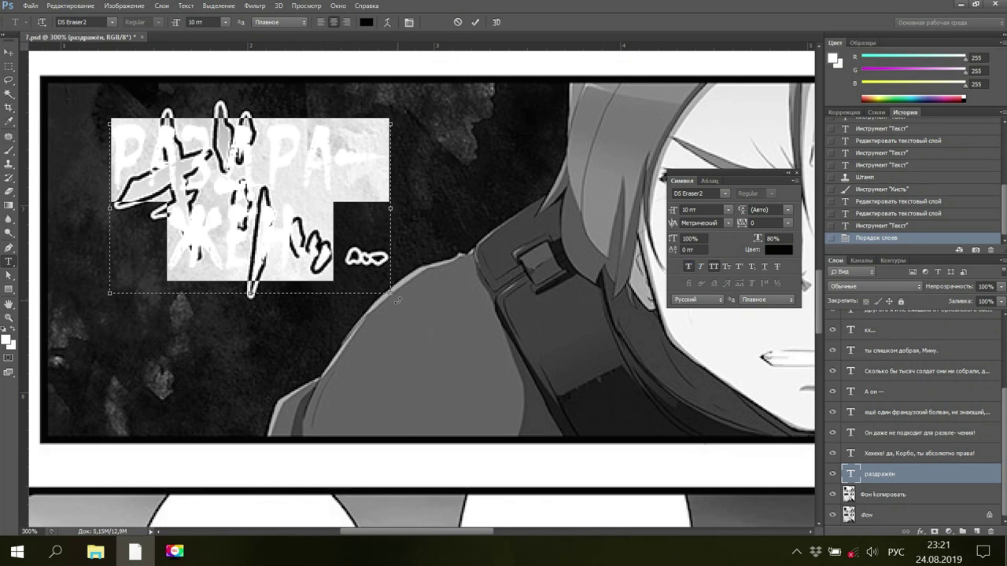
{"action": "left_click_drag", "start_coordinate": [397, 297], "coordinate": [419, 265]}
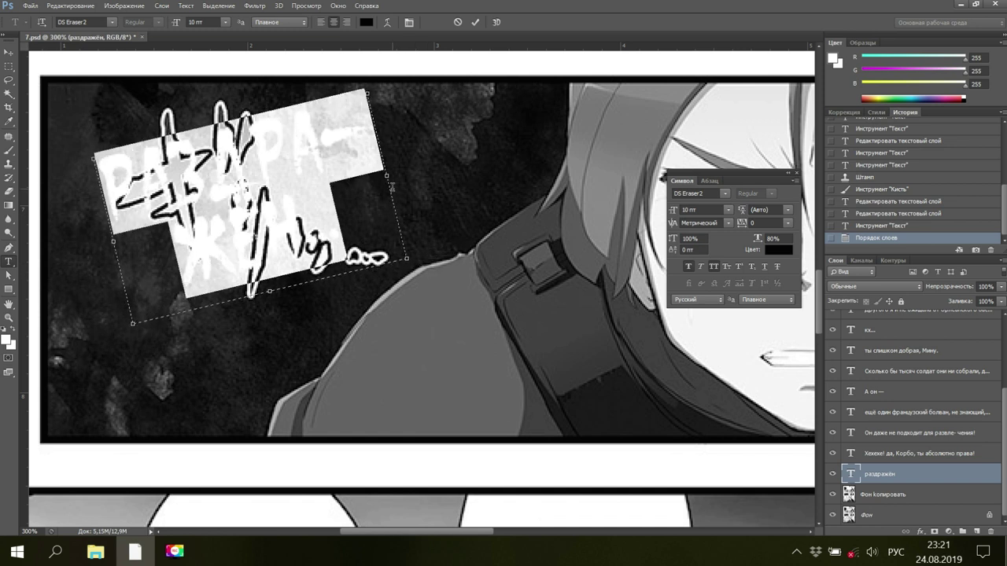
{"action": "left_click", "coordinate": [869, 480]}
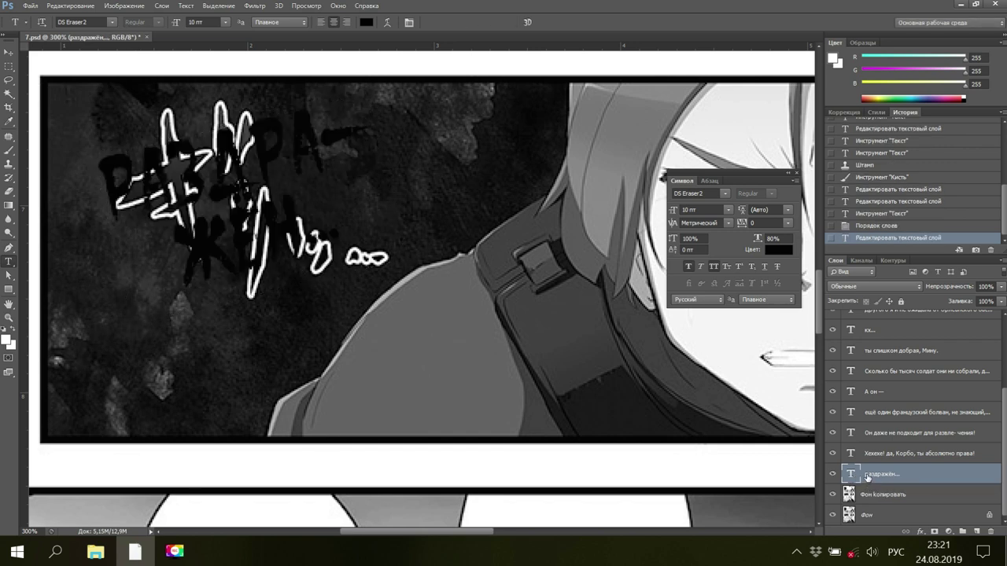
Add a stroke effect to the "раздражён..." caption layer and set its colour to white
{"action": "right_click", "coordinate": [870, 481]}
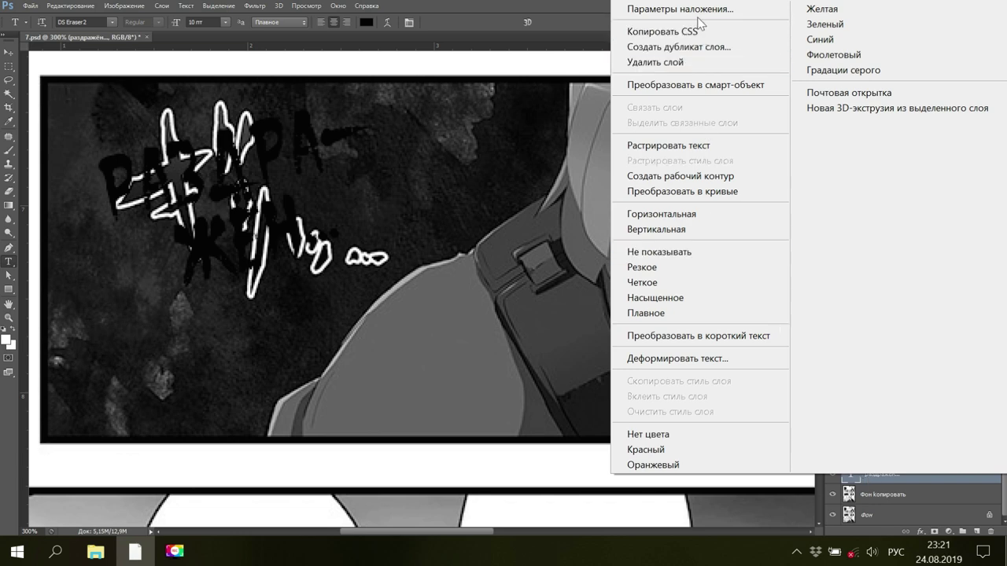
{"action": "left_click", "coordinate": [695, 9]}
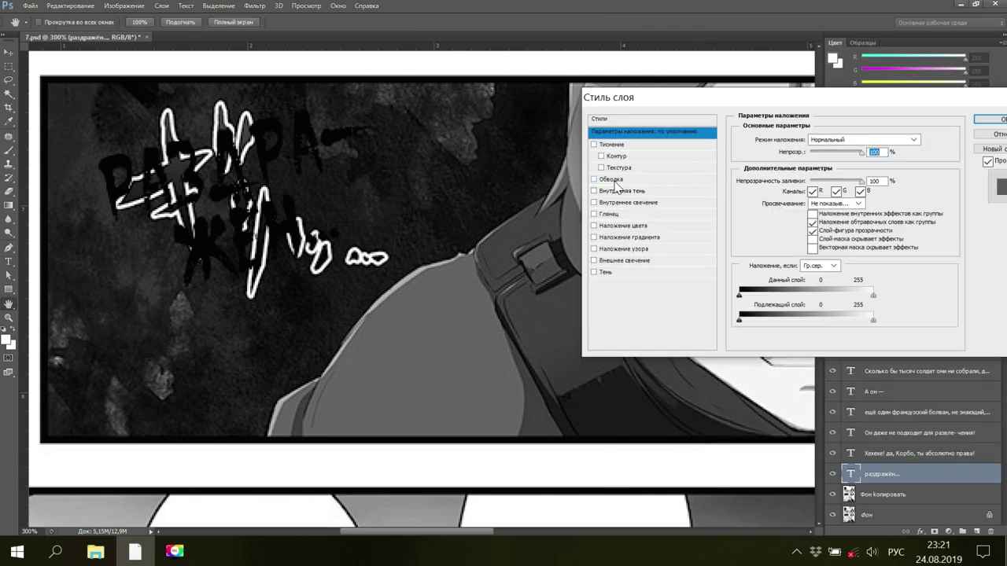
{"action": "left_click", "coordinate": [616, 183]}
{"action": "left_click", "coordinate": [763, 212]}
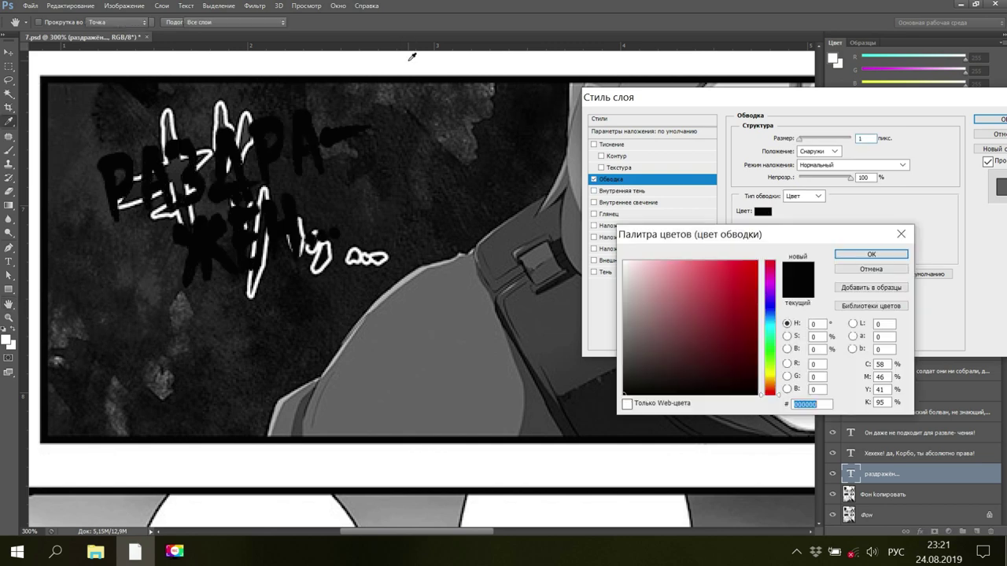
{"action": "left_click", "coordinate": [412, 57]}
{"action": "left_click", "coordinate": [843, 256]}
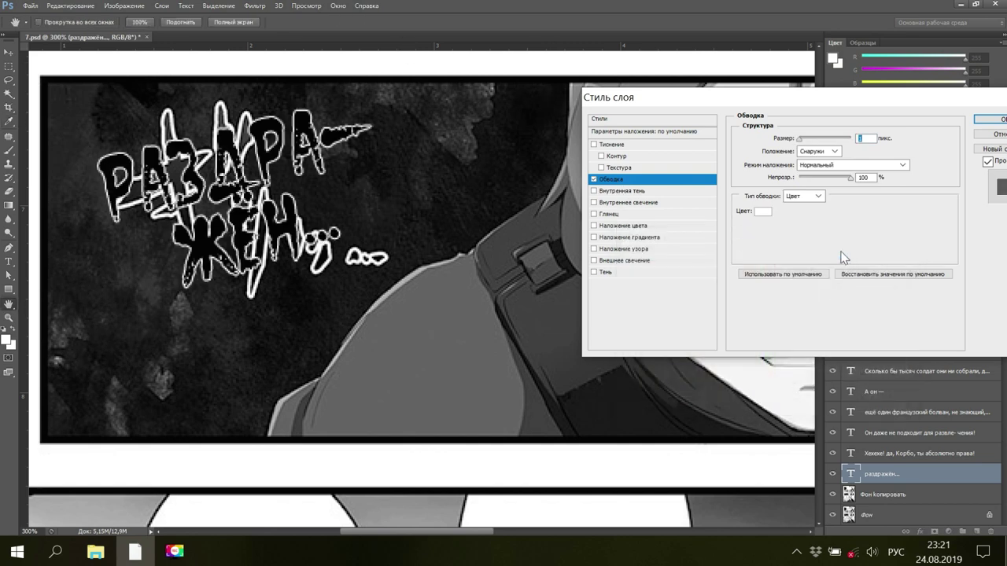
Set the caption's stroke size to 2 px and apply the layer style
{"action": "type", "text": "4"}
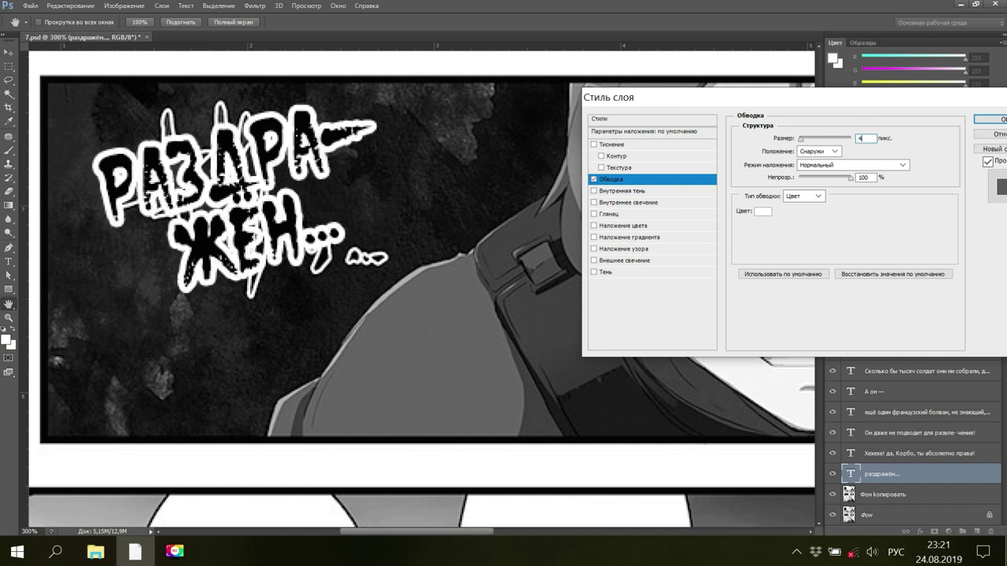
{"action": "key", "text": "BackSpace"}
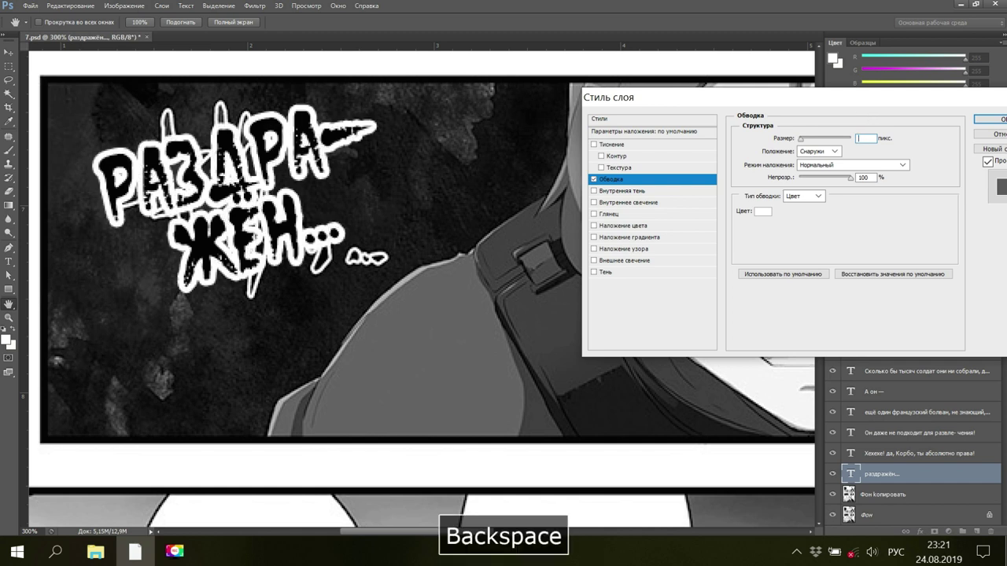
{"action": "type", "text": "3"}
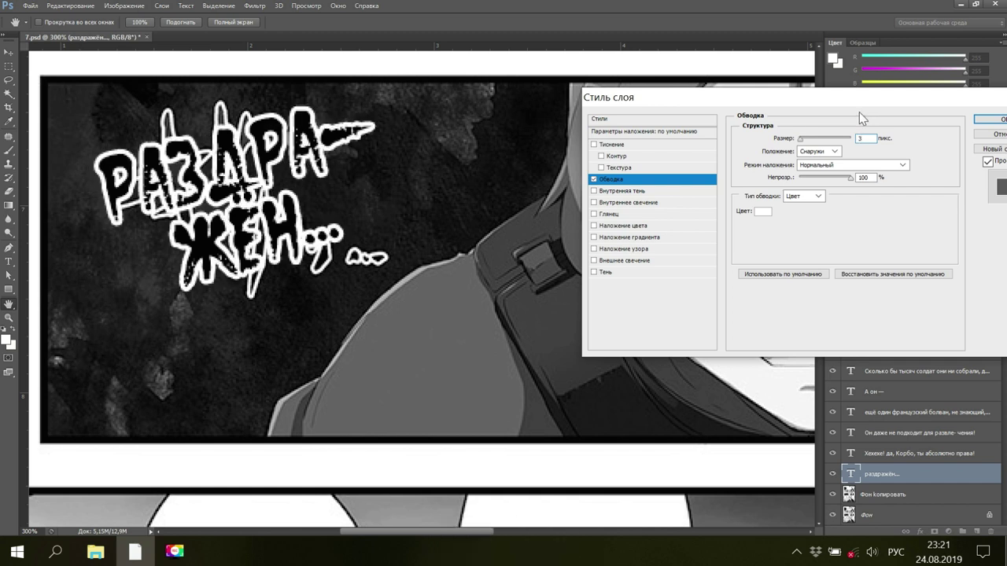
{"action": "key", "text": "BackSpace"}
{"action": "type", "text": "2"}
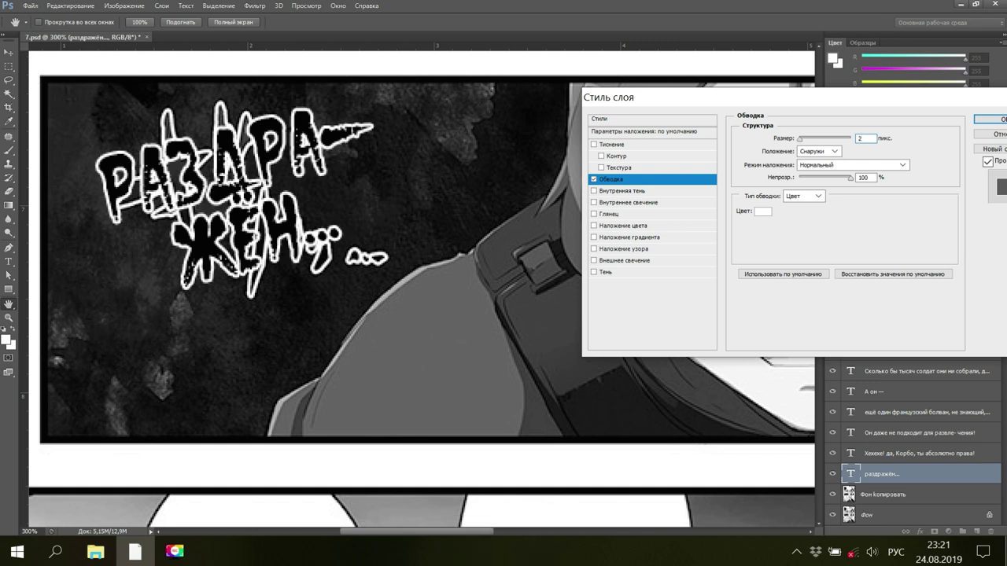
{"action": "key", "text": "Return"}
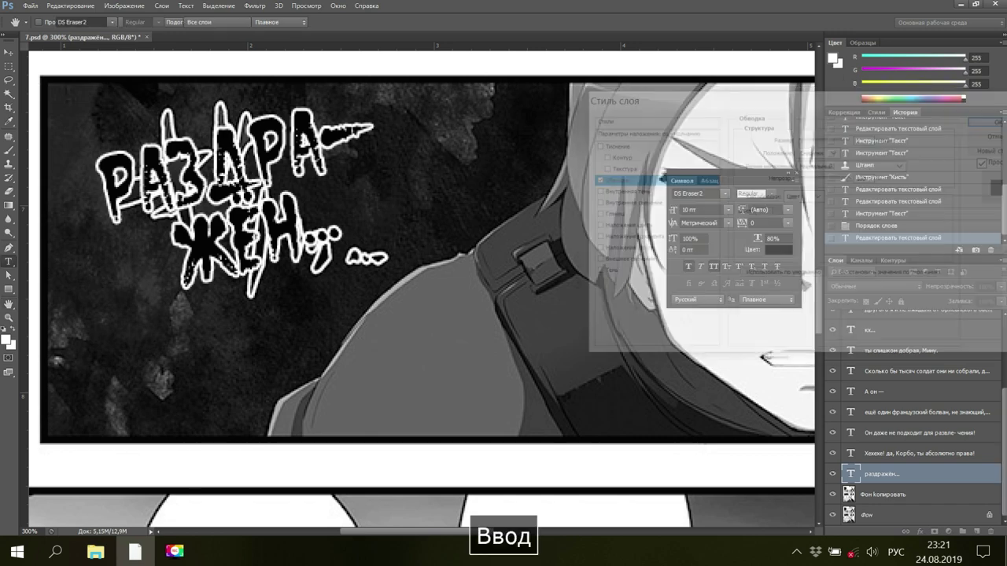
Rasterize the layer style of the "раздражён..." caption layer
{"action": "right_click", "coordinate": [857, 479]}
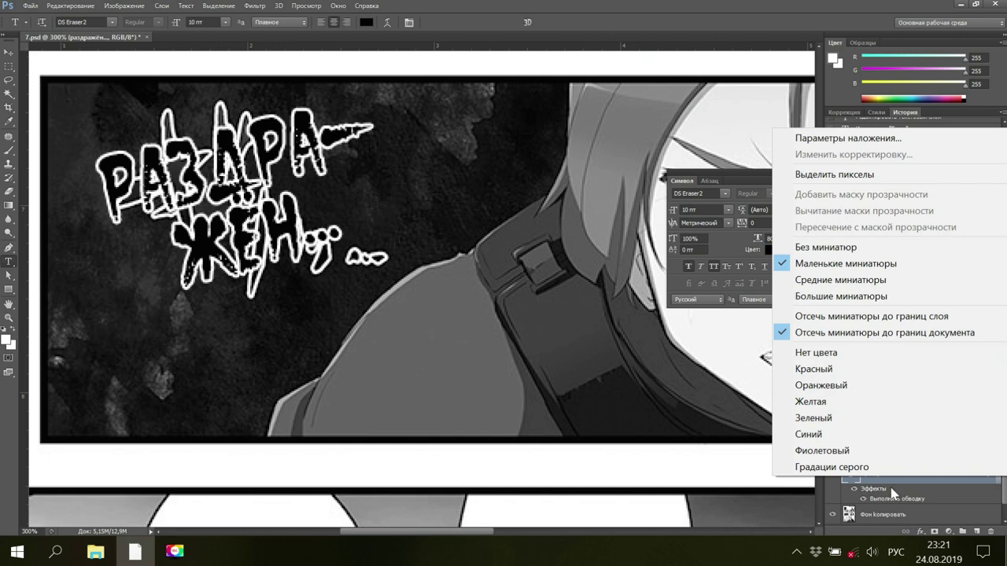
{"action": "left_click", "coordinate": [887, 483]}
{"action": "right_click", "coordinate": [888, 481]}
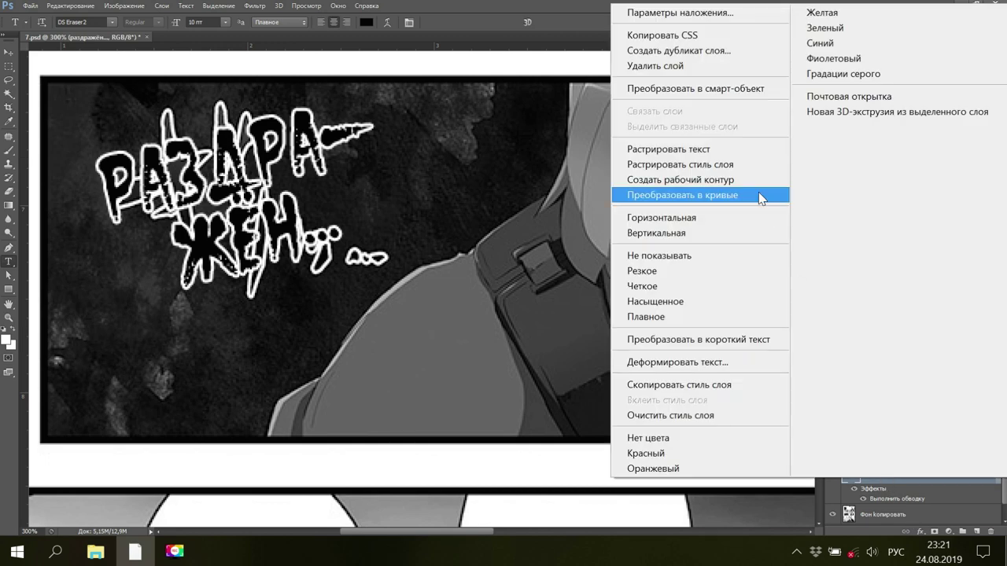
{"action": "left_click", "coordinate": [674, 165]}
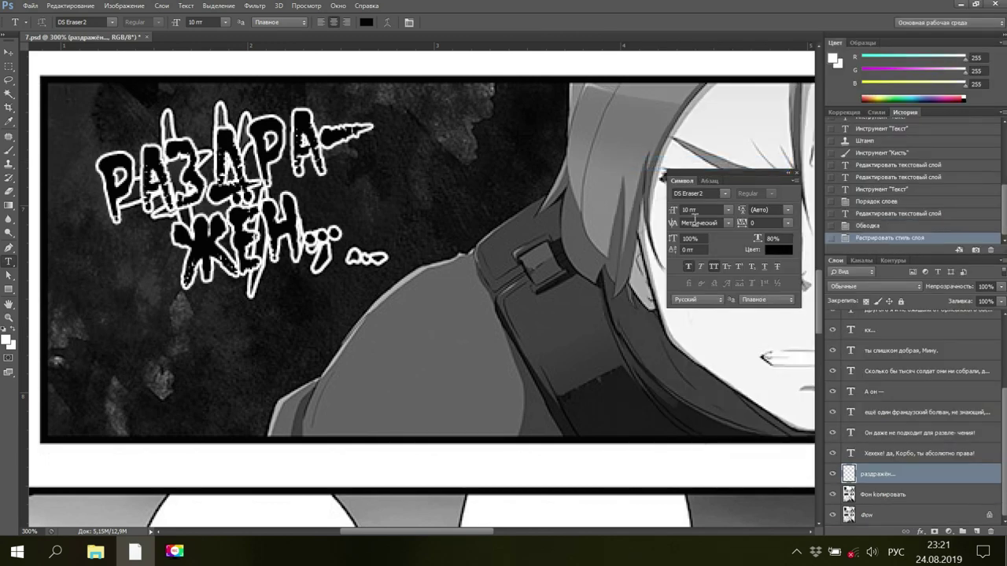
Add a second stroke effect to the rasterized caption: 1 px, outside, black
{"action": "right_click", "coordinate": [868, 476]}
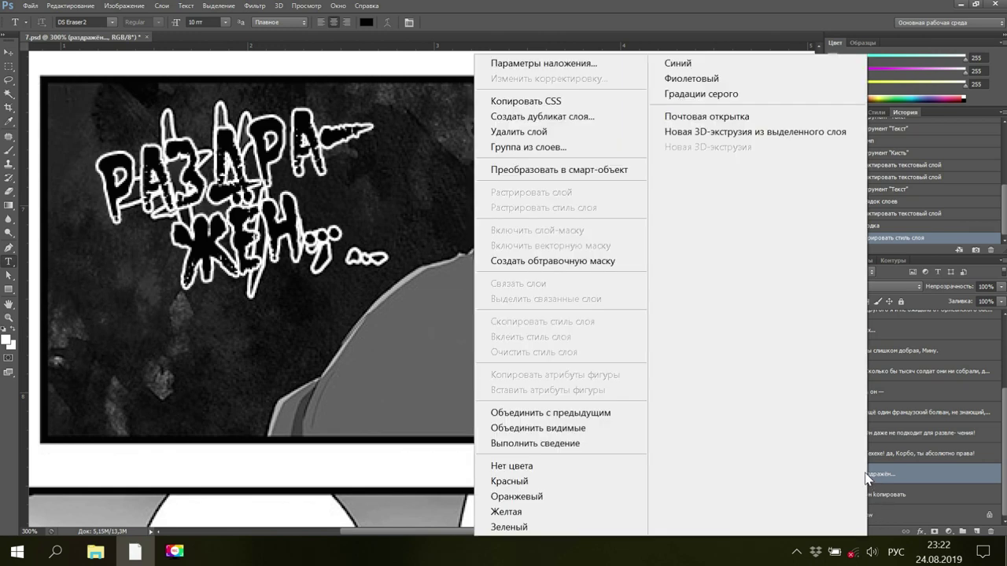
{"action": "left_click", "coordinate": [594, 66]}
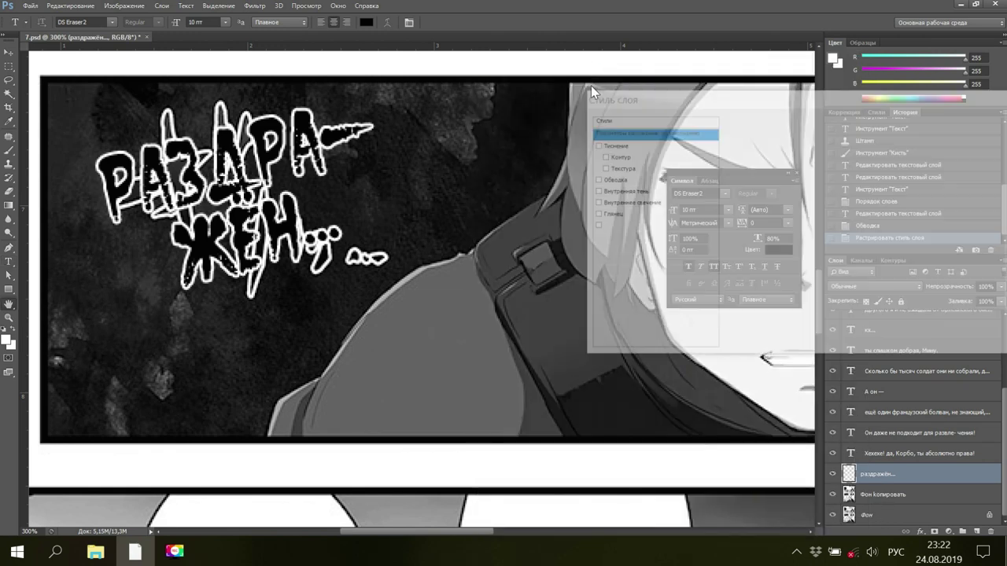
{"action": "left_click", "coordinate": [612, 180]}
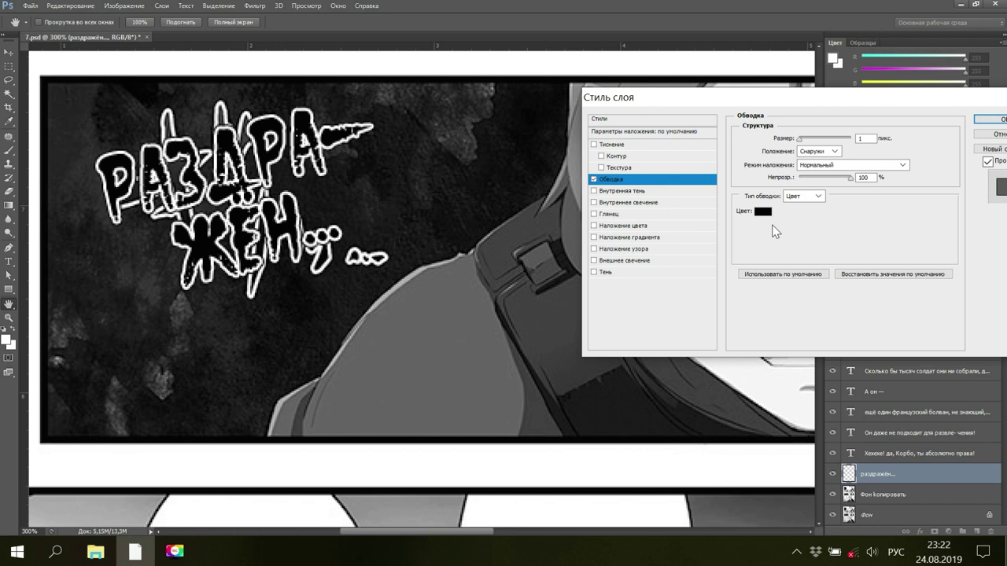
{"action": "left_click", "coordinate": [984, 119]}
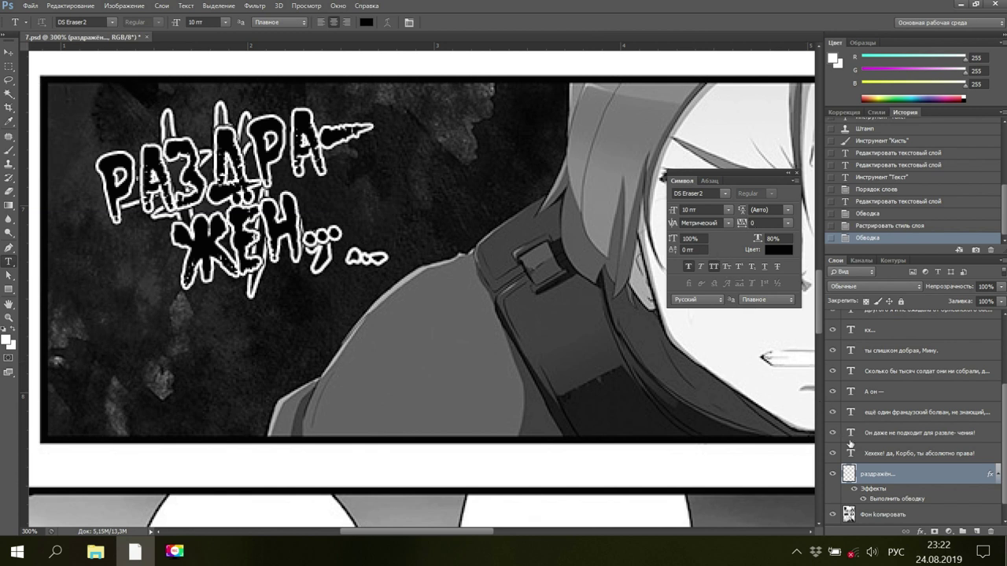
On the "Фон копировать" layer, use a smaller Clone Stamp brush to cover the white Japanese strokes below the caption's first "РА" with dark texture
{"action": "scroll", "coordinate": [906, 517], "scroll_direction": "down", "scroll_amount": 1}
{"action": "left_click", "coordinate": [889, 516]}
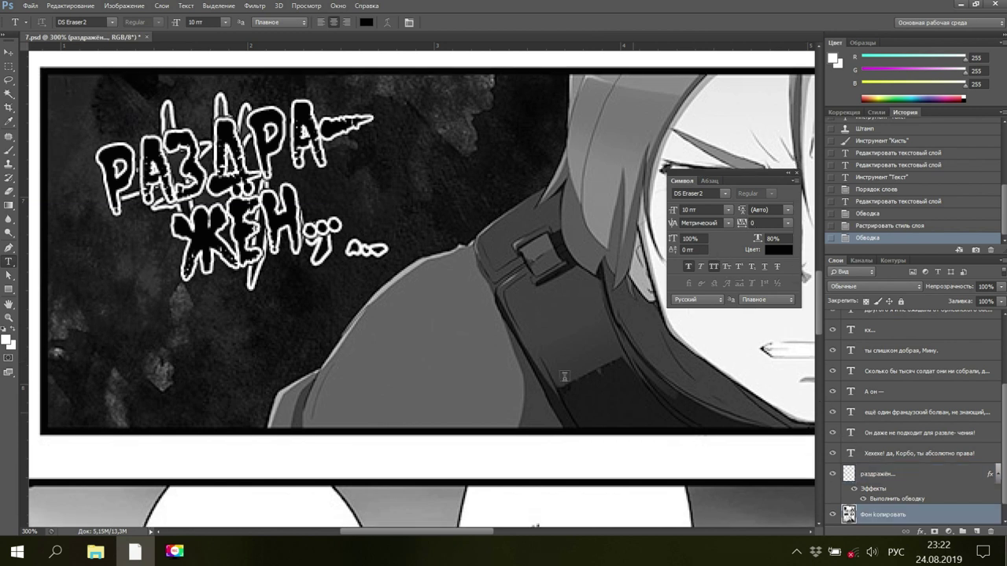
{"action": "scroll", "coordinate": [546, 347], "scroll_direction": "up", "scroll_amount": 5}
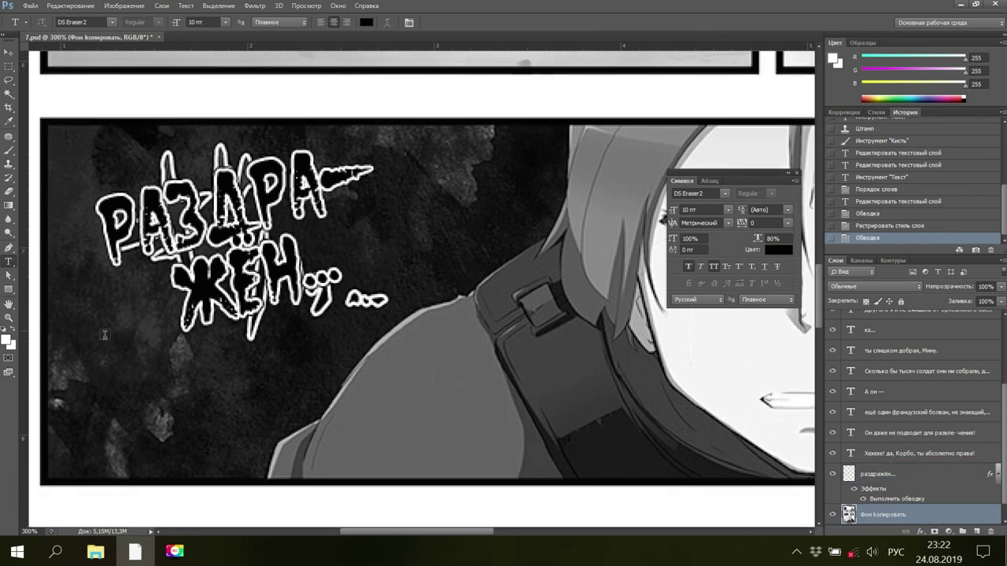
{"action": "left_click", "coordinate": [8, 164]}
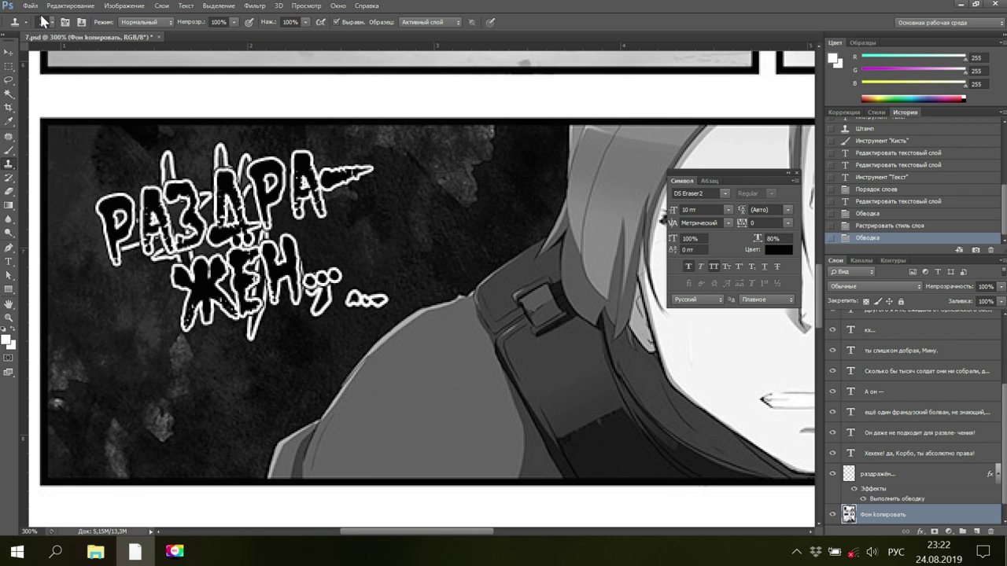
{"action": "key", "text": "bracketleft"}
{"action": "key", "text": "bracketleft"}
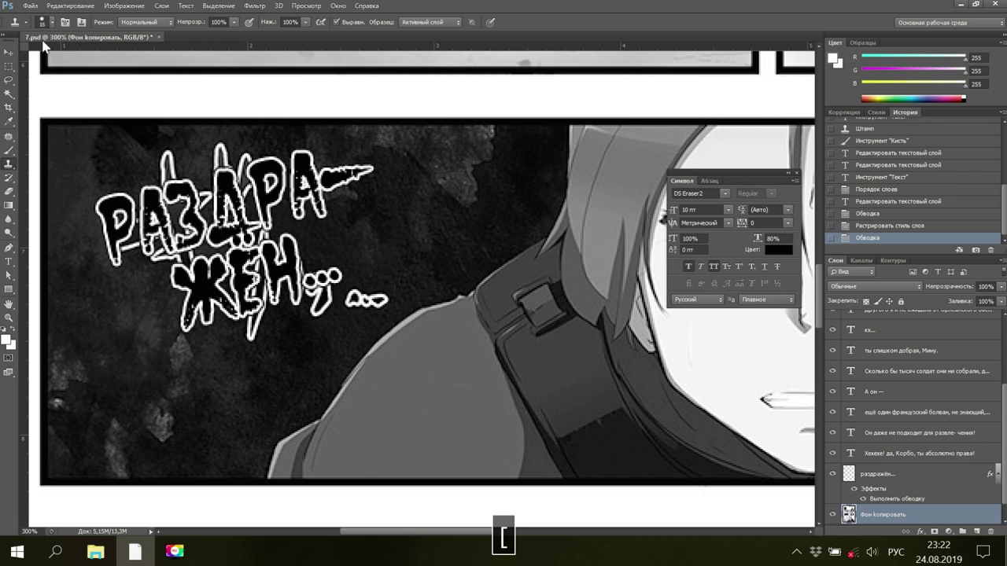
{"action": "left_click", "coordinate": [131, 270]}
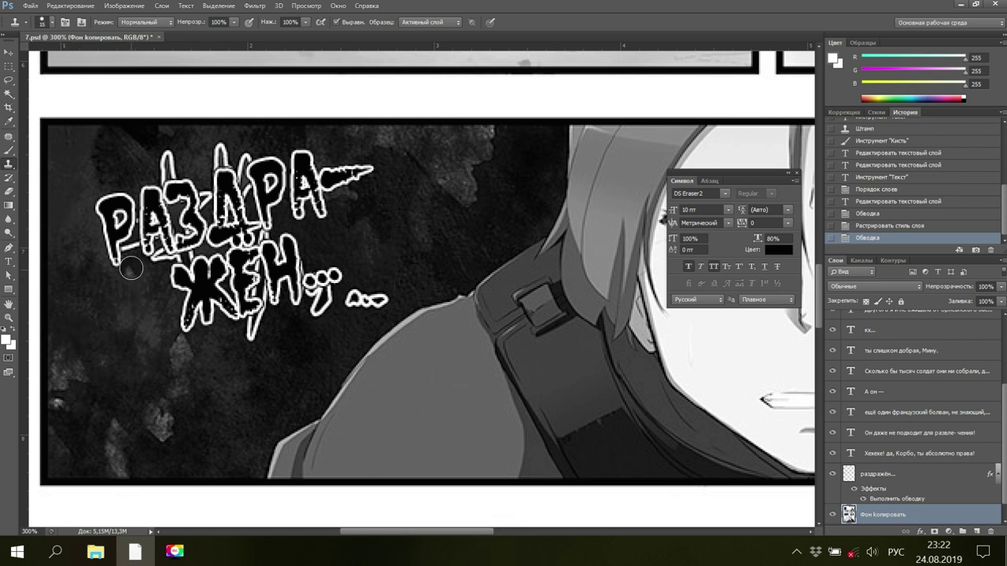
{"action": "left_click", "coordinate": [132, 267], "text": "alt"}
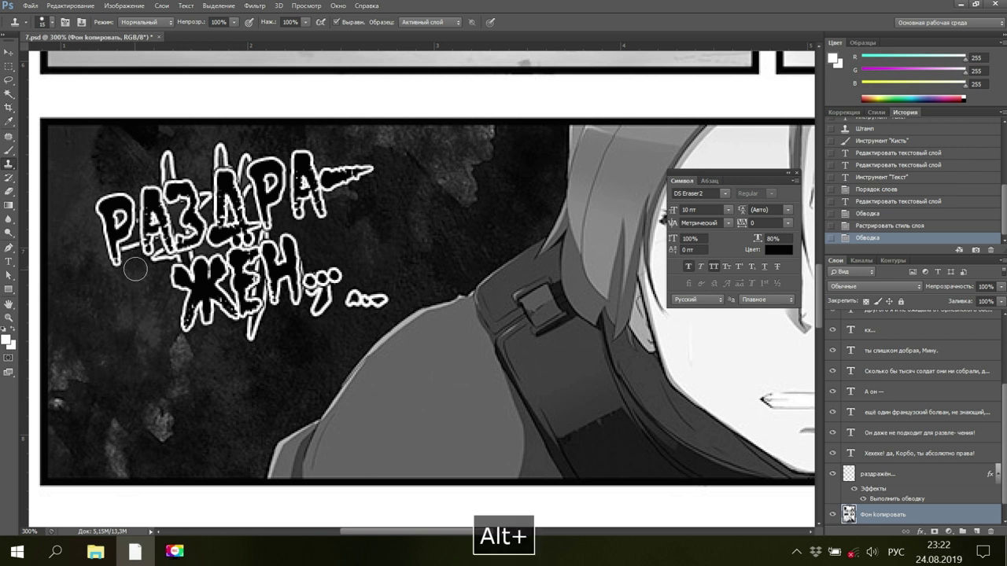
{"action": "left_click", "coordinate": [132, 258]}
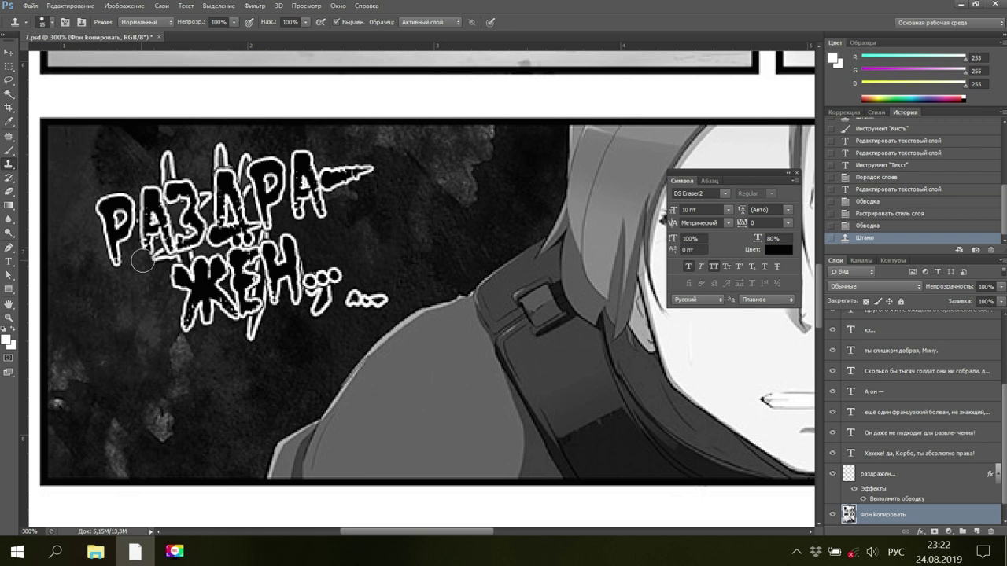
{"action": "left_click", "coordinate": [149, 263]}
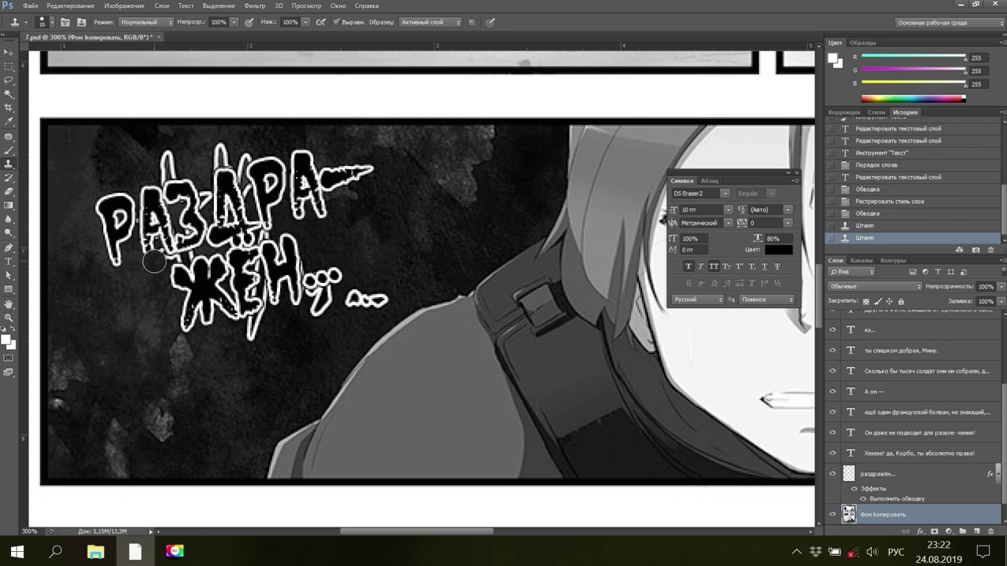
{"action": "left_click", "coordinate": [156, 261]}
{"action": "left_click", "coordinate": [161, 259]}
{"action": "left_click", "coordinate": [163, 257]}
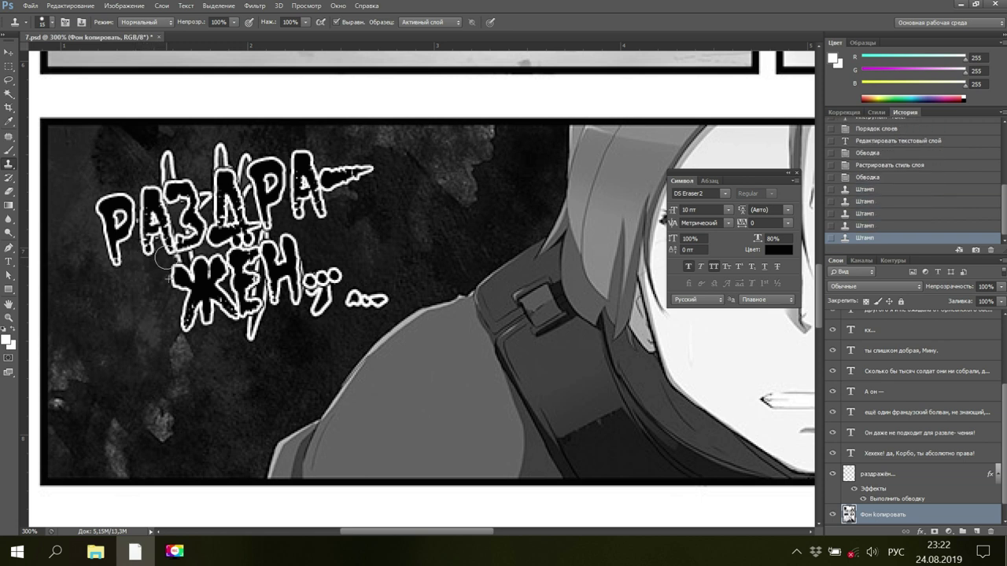
{"action": "left_click", "coordinate": [161, 257]}
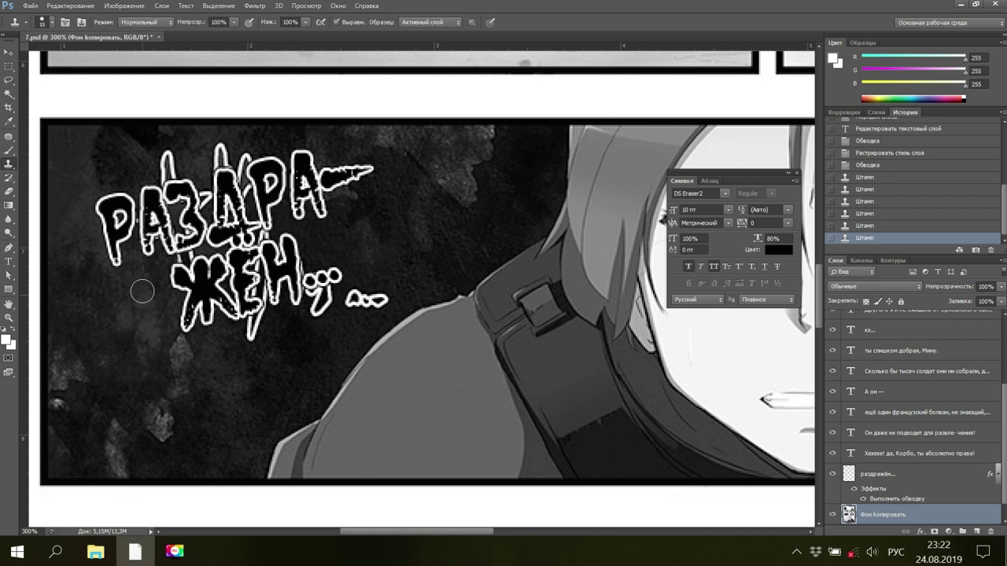
Resample the dark texture beside the caption and clone it over the white lines around its first "А"
{"action": "left_click", "coordinate": [93, 240], "text": "alt"}
{"action": "left_click_drag", "start_coordinate": [138, 222], "coordinate": [146, 229]}
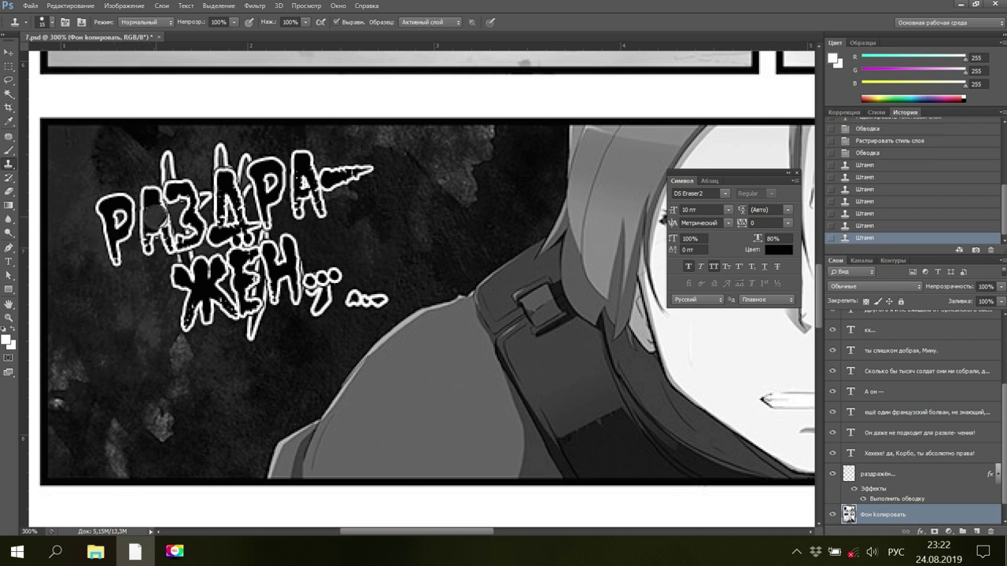
{"action": "left_click", "coordinate": [155, 230]}
{"action": "left_click", "coordinate": [158, 228]}
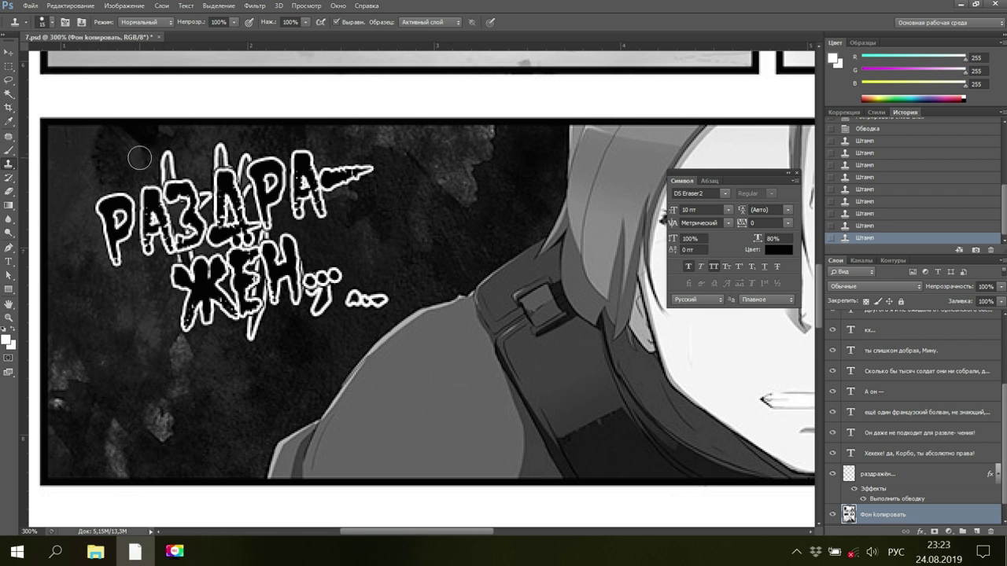
Clone nearby dark texture over the white Japanese stroke sticking out above the "З" and inside that letter
{"action": "key", "text": "alt"}
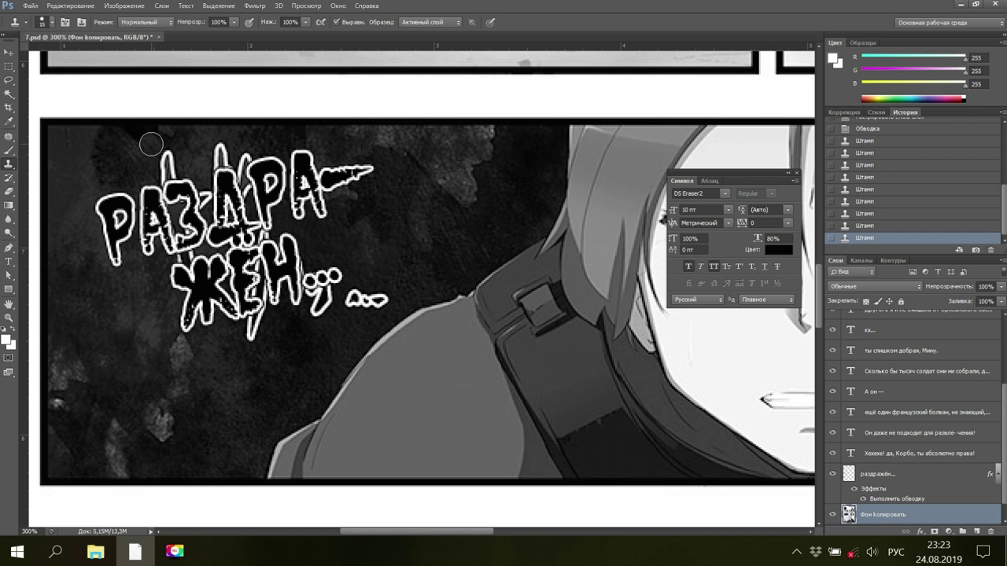
{"action": "left_click", "coordinate": [151, 144], "text": "alt"}
{"action": "left_click", "coordinate": [152, 145]}
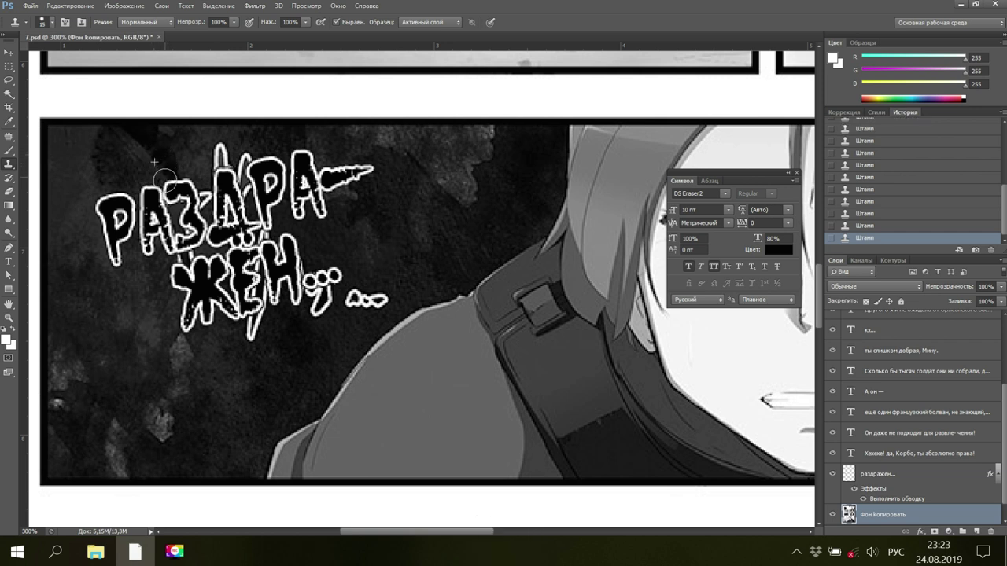
{"action": "left_click", "coordinate": [177, 202]}
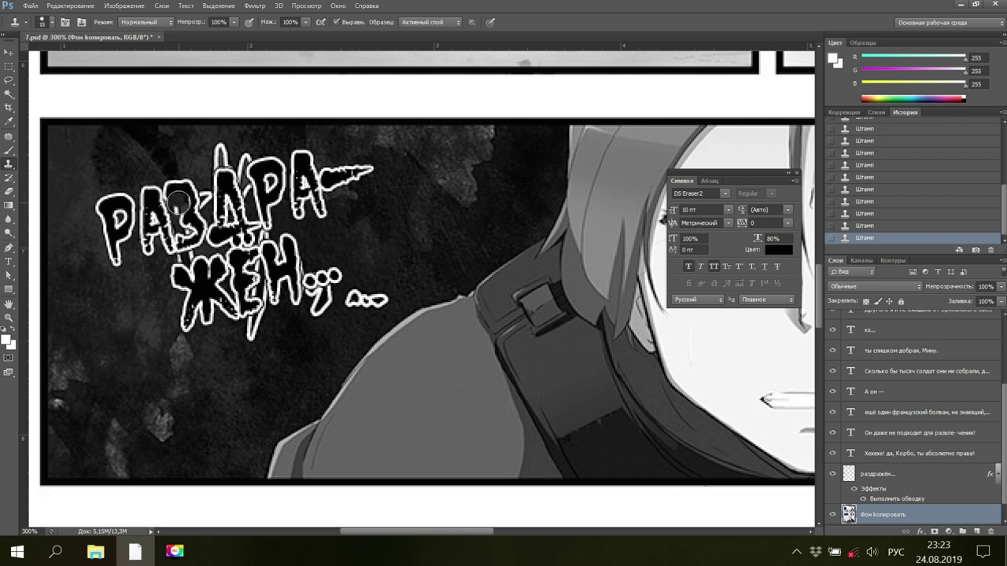
Clone dark texture over the white stroke tips above "Д" and the leftover lines running down below "З"
{"action": "left_click", "coordinate": [206, 153], "text": "alt"}
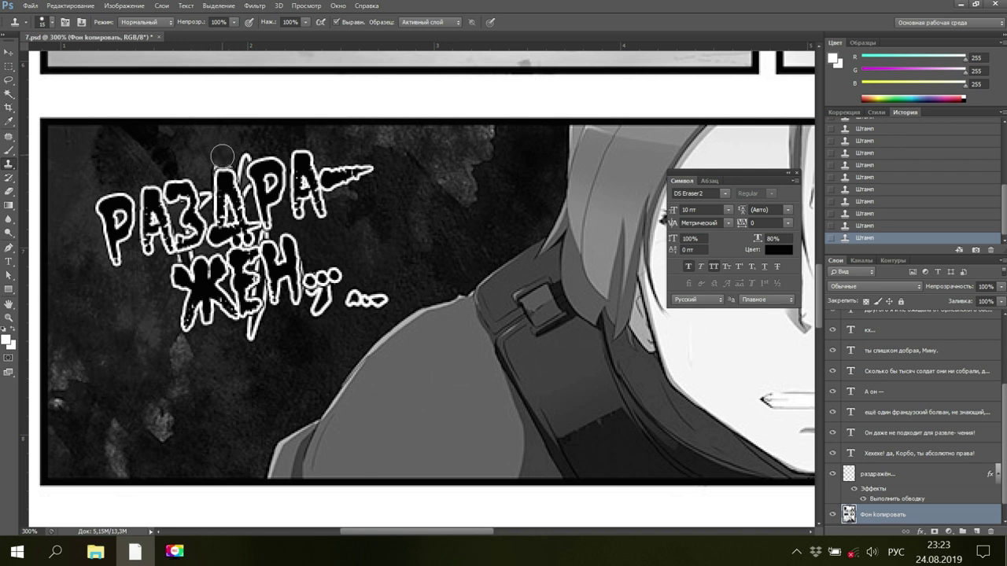
{"action": "mouse_move", "coordinate": [222, 156]}
{"action": "left_mouse_down"}
{"action": "mouse_move", "coordinate": [216, 173]}
{"action": "mouse_move", "coordinate": [226, 177]}
{"action": "mouse_move", "coordinate": [208, 209]}
{"action": "mouse_move", "coordinate": [239, 161]}
{"action": "mouse_move", "coordinate": [247, 195]}
{"action": "mouse_move", "coordinate": [240, 169]}
{"action": "mouse_move", "coordinate": [247, 195]}
{"action": "mouse_move", "coordinate": [203, 201]}
{"action": "mouse_move", "coordinate": [206, 192]}
{"action": "mouse_move", "coordinate": [224, 216]}
{"action": "mouse_move", "coordinate": [232, 205]}
{"action": "mouse_move", "coordinate": [206, 245]}
{"action": "mouse_move", "coordinate": [191, 236]}
{"action": "mouse_move", "coordinate": [183, 162]}
{"action": "left_mouse_up"}
{"action": "left_click", "coordinate": [236, 151], "text": "alt"}
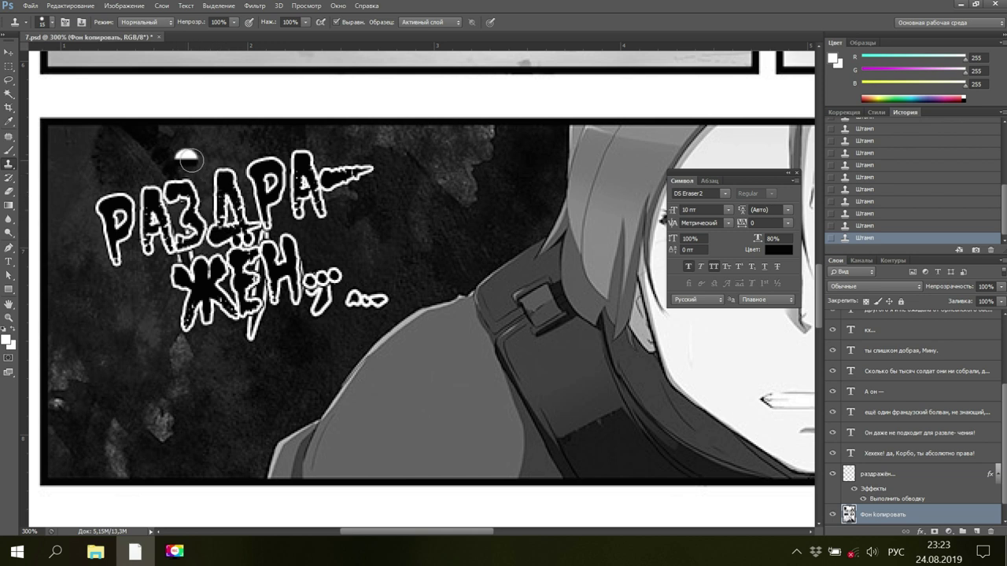
{"action": "left_click", "coordinate": [189, 203], "text": "alt"}
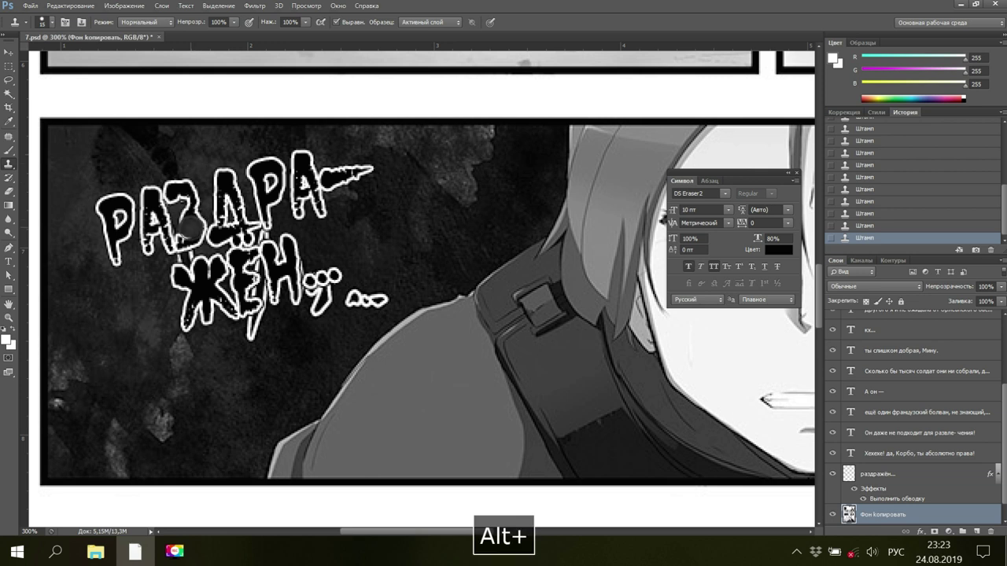
{"action": "left_click_drag", "start_coordinate": [189, 203], "coordinate": [183, 250]}
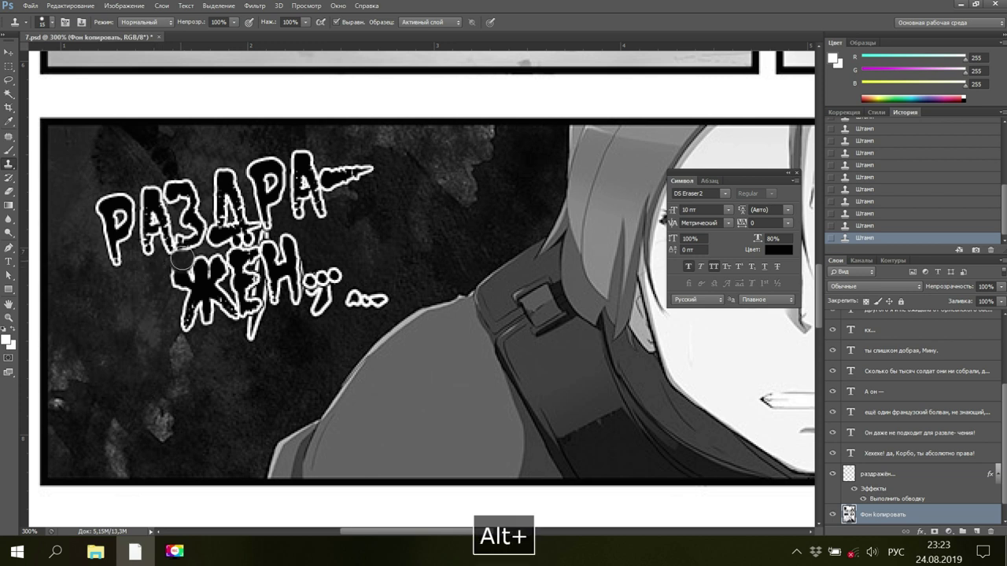
Clone dark texture over the white Japanese strokes between "Д" and "ЖЁН" and over the tail hanging below "Ё"
{"action": "left_click", "coordinate": [177, 261], "text": "alt"}
{"action": "mouse_move", "coordinate": [183, 260]}
{"action": "left_mouse_down"}
{"action": "mouse_move", "coordinate": [189, 269]}
{"action": "mouse_move", "coordinate": [157, 232]}
{"action": "mouse_move", "coordinate": [222, 230]}
{"action": "mouse_move", "coordinate": [240, 236]}
{"action": "mouse_move", "coordinate": [236, 256]}
{"action": "left_mouse_up"}
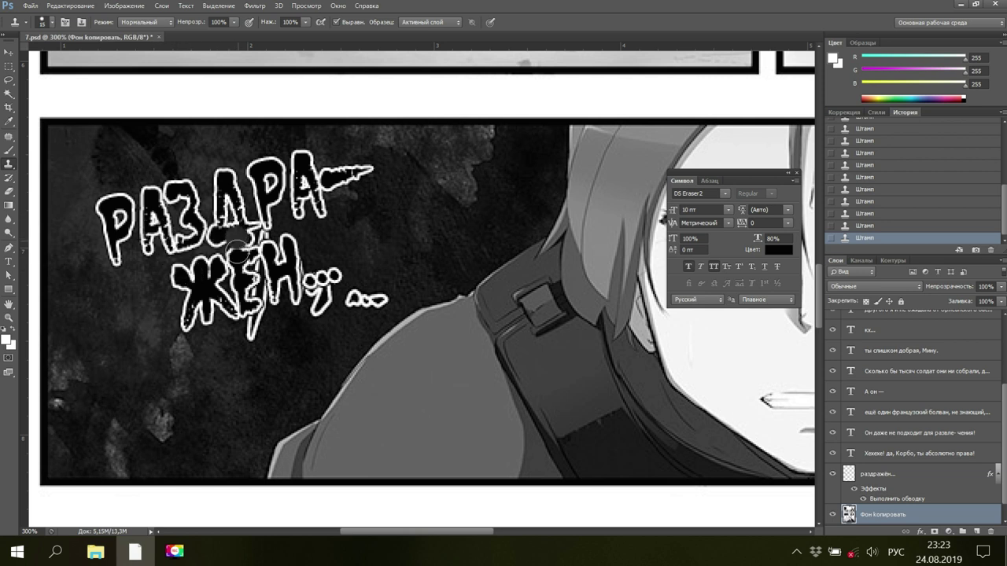
{"action": "mouse_move", "coordinate": [243, 331]}
{"action": "left_mouse_down"}
{"action": "mouse_move", "coordinate": [252, 335]}
{"action": "mouse_move", "coordinate": [250, 317]}
{"action": "mouse_move", "coordinate": [263, 321]}
{"action": "mouse_move", "coordinate": [255, 296]}
{"action": "mouse_move", "coordinate": [268, 300]}
{"action": "mouse_move", "coordinate": [263, 233]}
{"action": "left_mouse_up"}
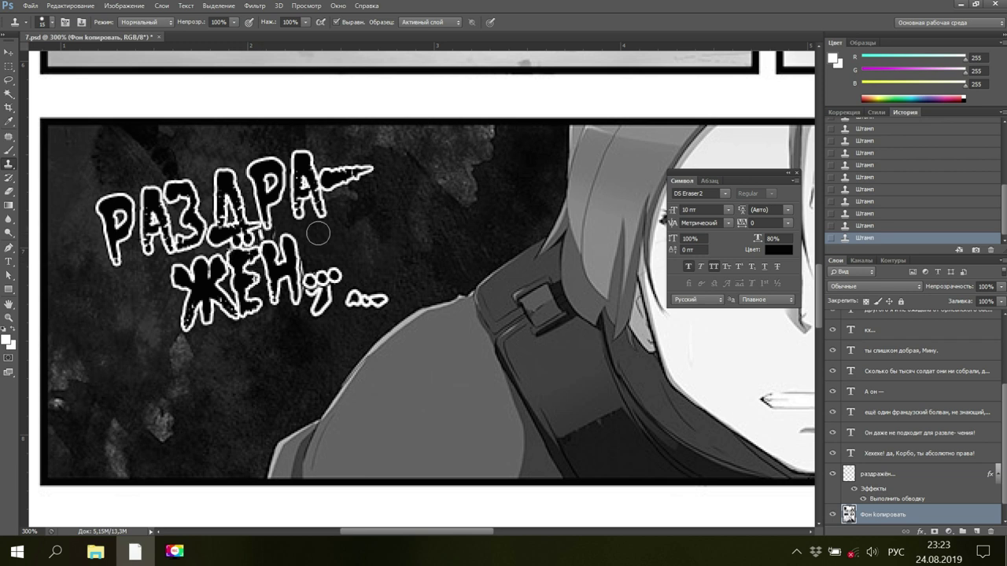
{"action": "left_click", "coordinate": [275, 233], "text": "alt"}
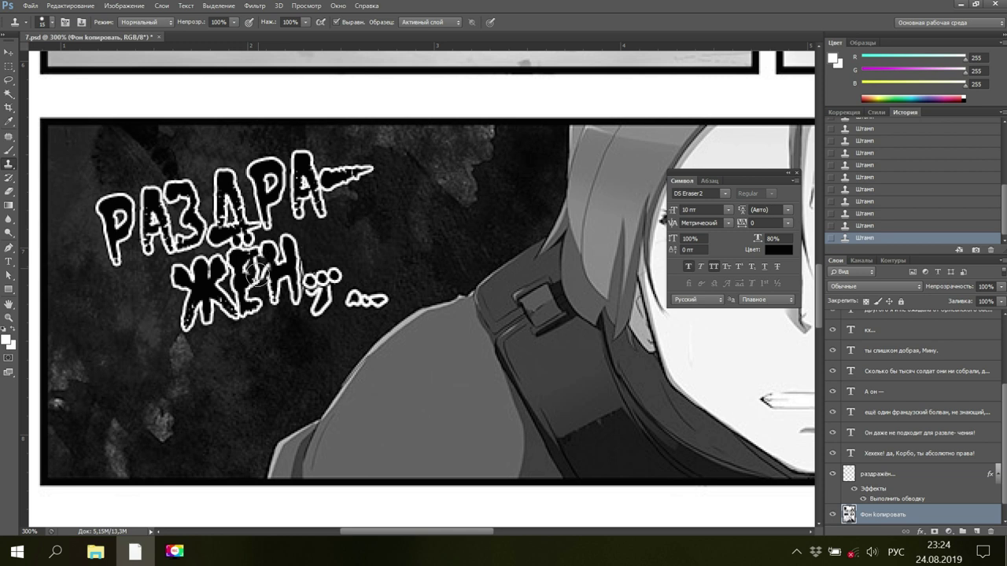
Clone dark texture over the white Japanese marks below and beside the caption's ellipsis, stepping back to redo the last strokes
{"action": "mouse_move", "coordinate": [319, 315]}
{"action": "left_mouse_down"}
{"action": "mouse_move", "coordinate": [324, 292]}
{"action": "mouse_move", "coordinate": [315, 317]}
{"action": "mouse_move", "coordinate": [324, 294]}
{"action": "mouse_move", "coordinate": [378, 296]}
{"action": "left_mouse_up"}
{"action": "left_click", "coordinate": [315, 317], "text": "alt"}
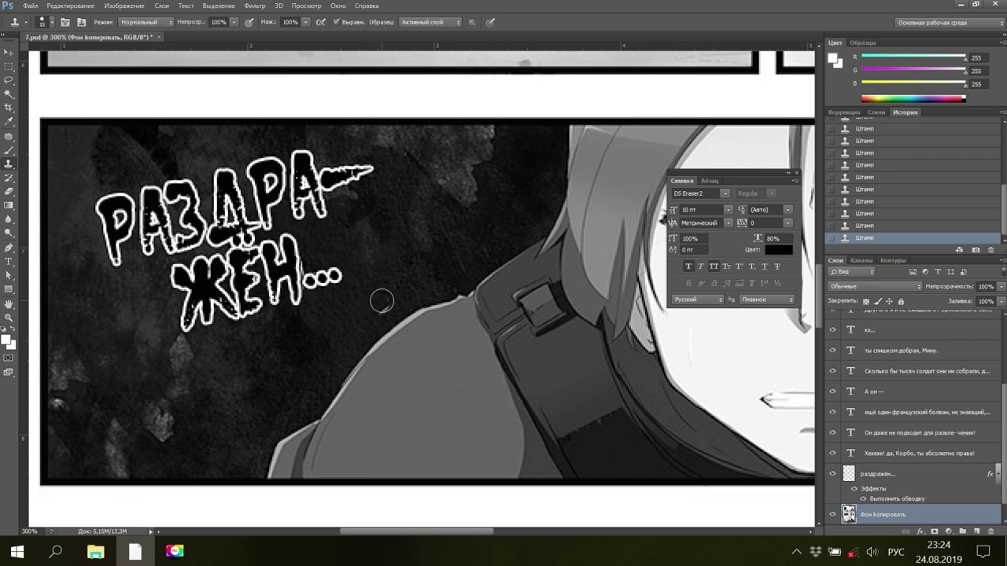
{"action": "left_click", "coordinate": [865, 225]}
{"action": "key", "text": "ctrl+alt+z"}
{"action": "key", "text": "ctrl+alt+z"}
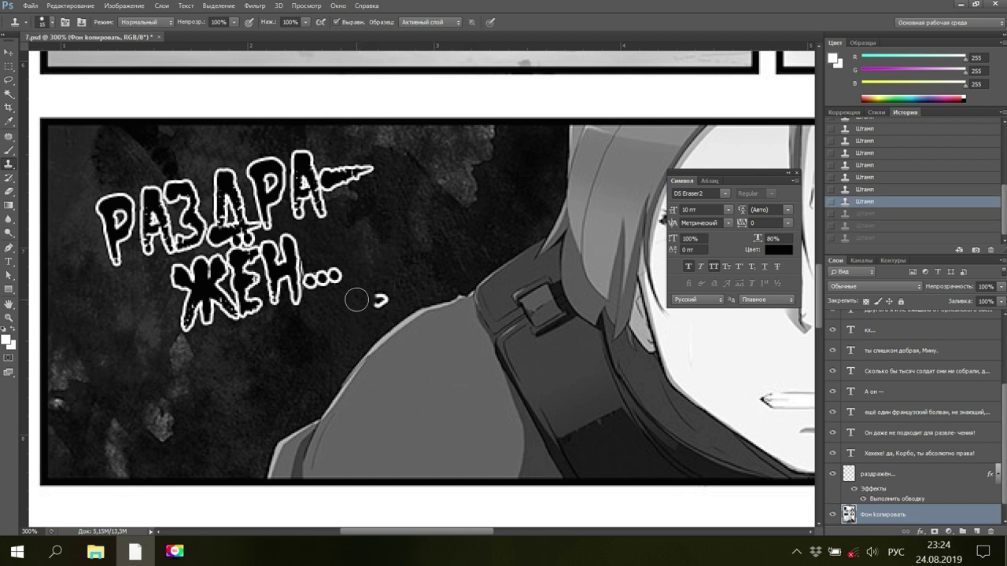
{"action": "left_click", "coordinate": [376, 301], "text": "alt"}
{"action": "left_click", "coordinate": [379, 302]}
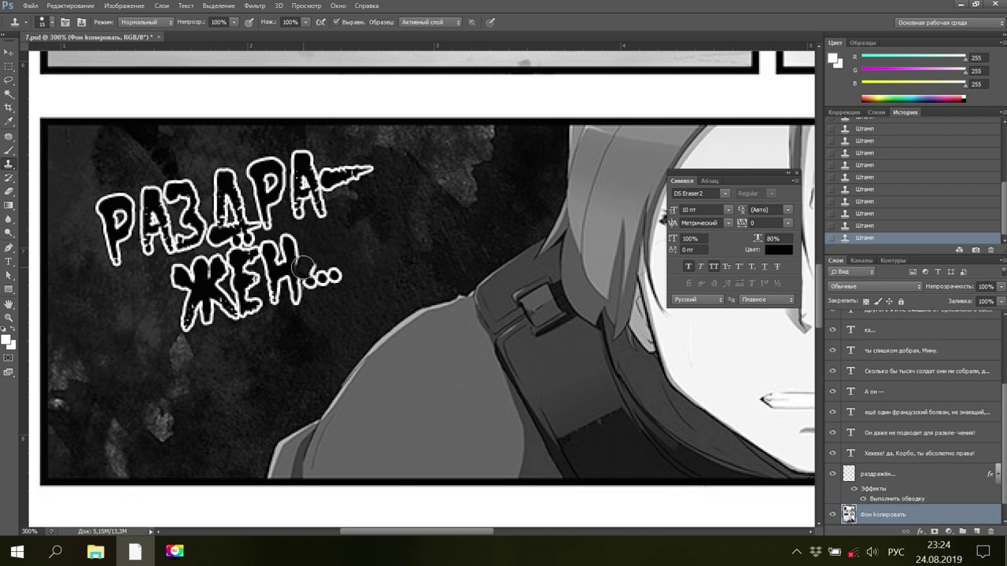
Touch up the dark texture around the ellipsis dots and below the "Н" with the Clone Stamp
{"action": "left_click", "coordinate": [324, 319]}
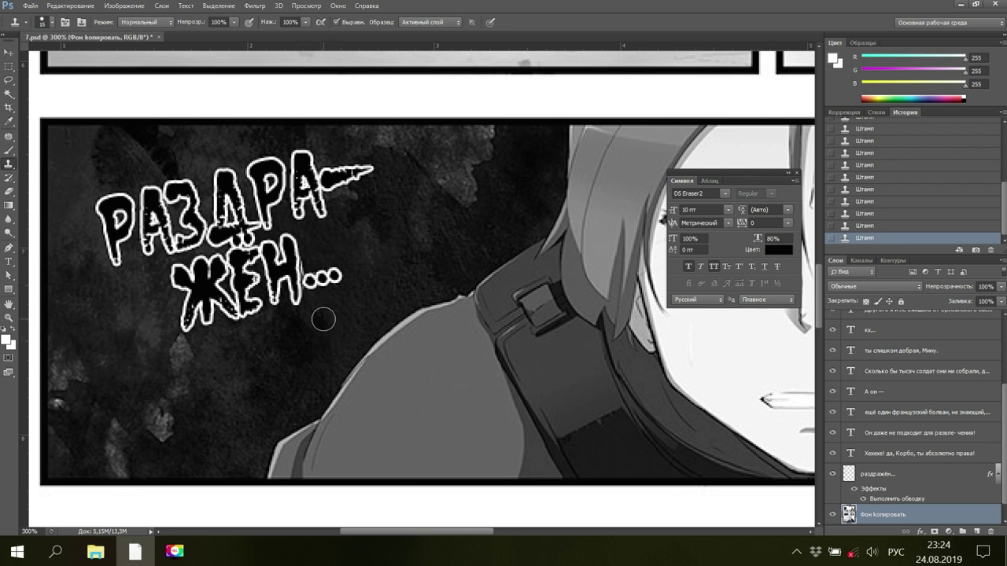
{"action": "left_click", "coordinate": [310, 277], "text": "alt"}
{"action": "left_click", "coordinate": [308, 280]}
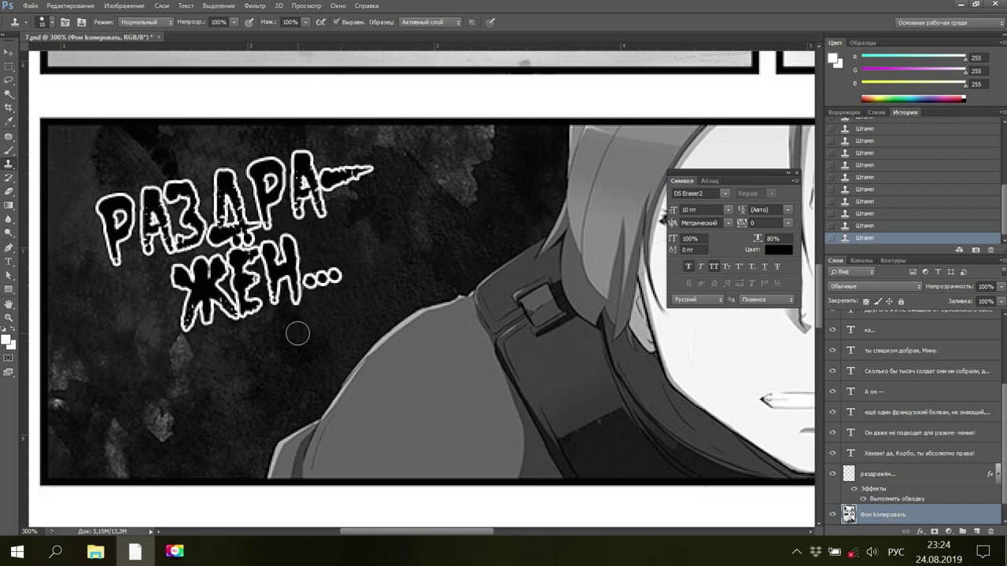
{"action": "left_click", "coordinate": [301, 302], "text": "alt"}
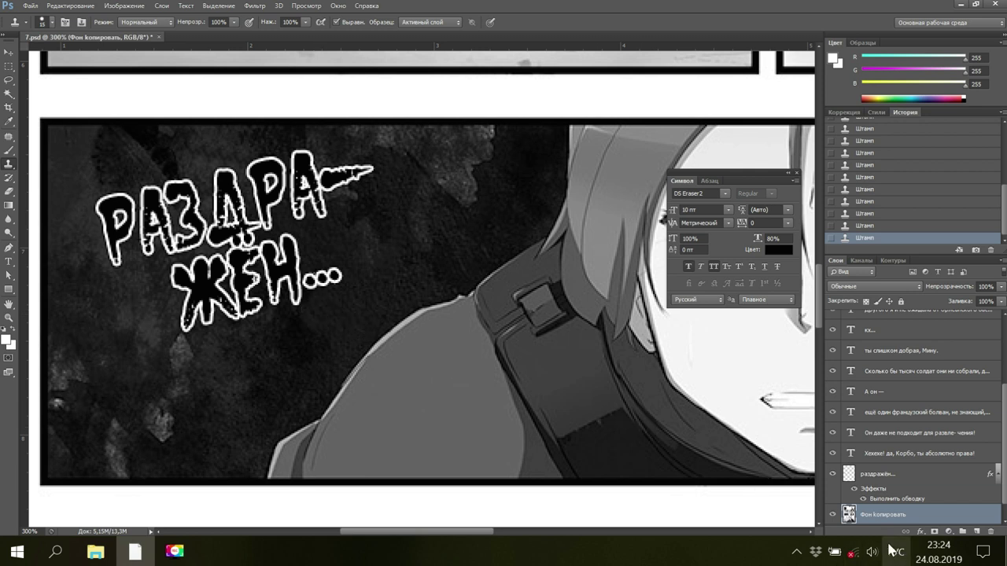
Start a Puppet Warp on the "раздражён..." layer, pin the second line and pull its ellipsis down and away from "Н"
{"action": "left_click", "coordinate": [876, 476]}
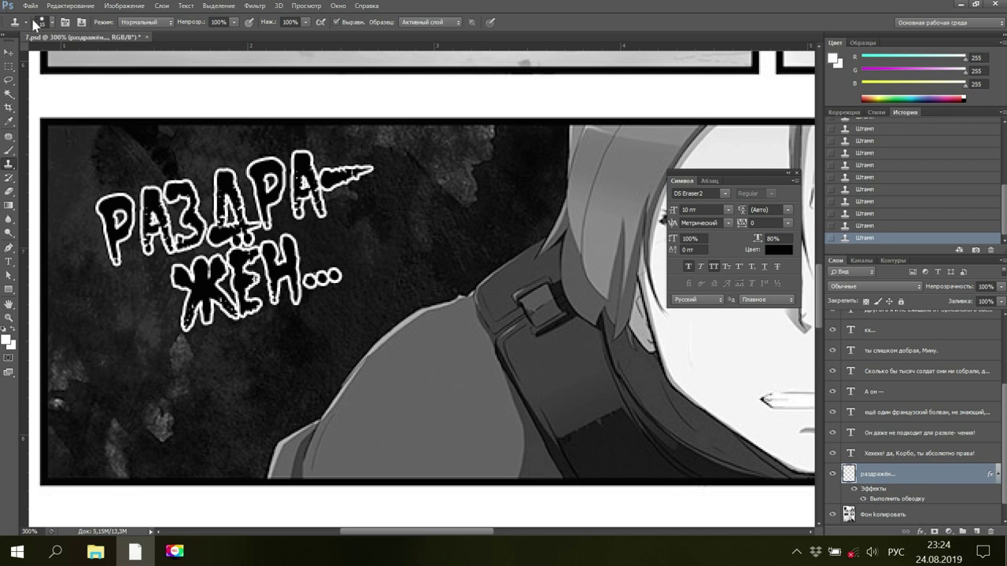
{"action": "left_click", "coordinate": [55, 7]}
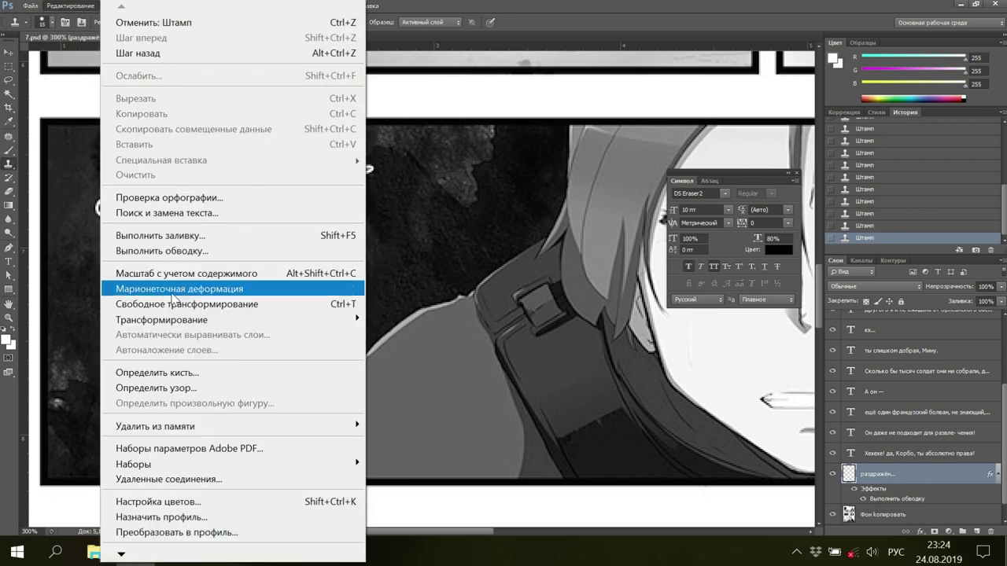
{"action": "left_click", "coordinate": [170, 289]}
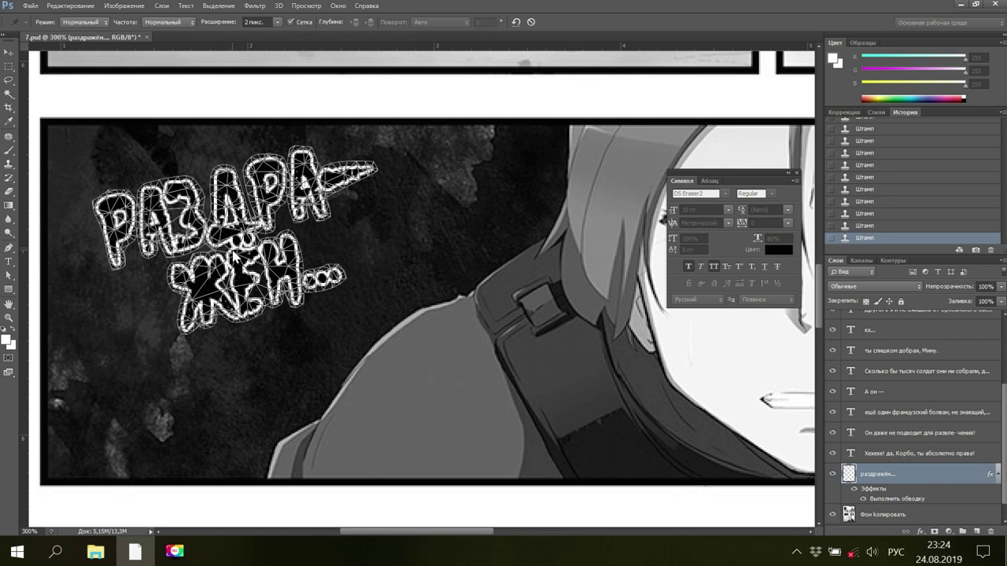
{"action": "left_click", "coordinate": [234, 251]}
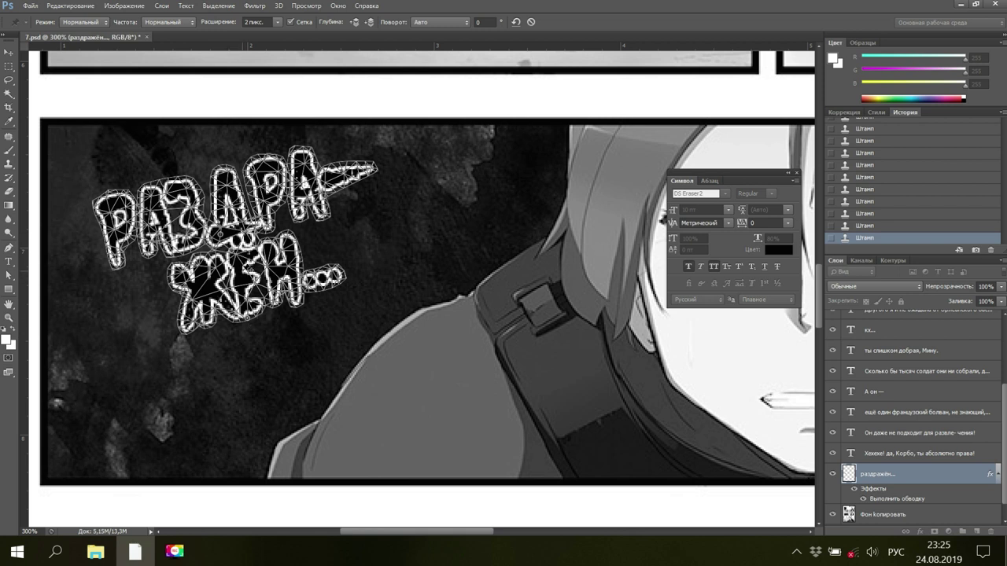
{"action": "left_click_drag", "start_coordinate": [246, 284], "coordinate": [252, 285]}
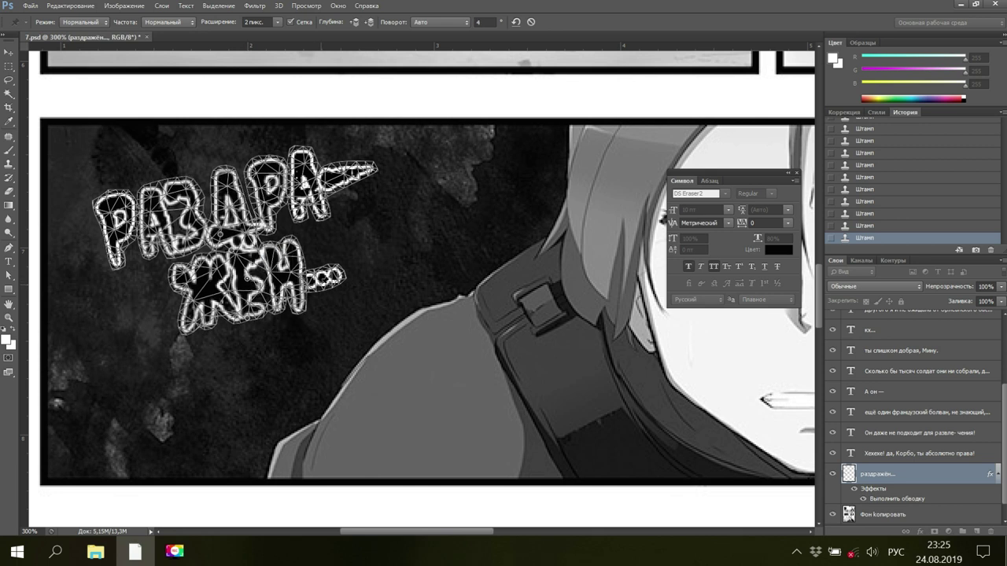
{"action": "left_click_drag", "start_coordinate": [336, 277], "coordinate": [354, 292]}
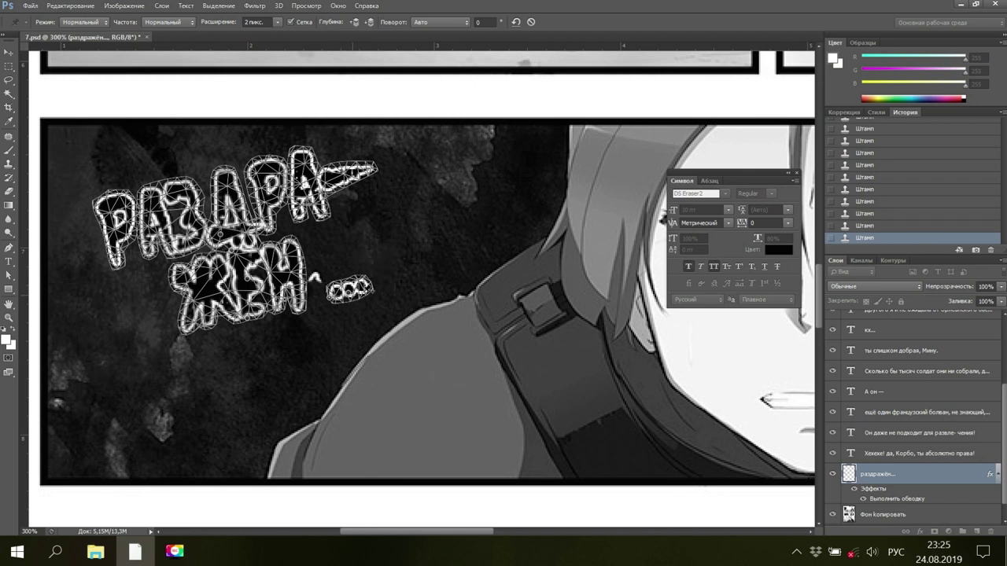
{"action": "left_click_drag", "start_coordinate": [378, 293], "coordinate": [391, 292]}
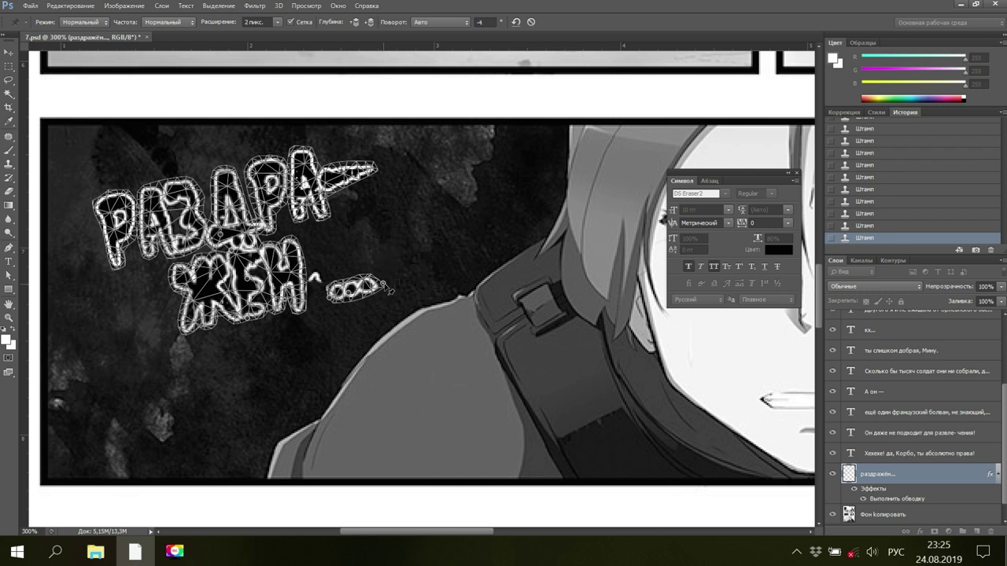
{"action": "right_click", "coordinate": [386, 289]}
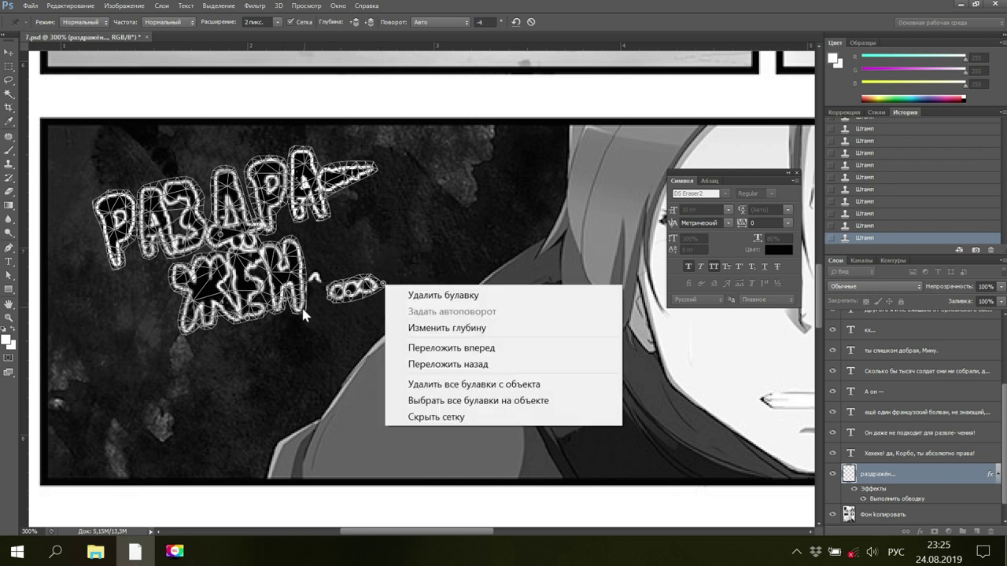
{"action": "left_click", "coordinate": [308, 302]}
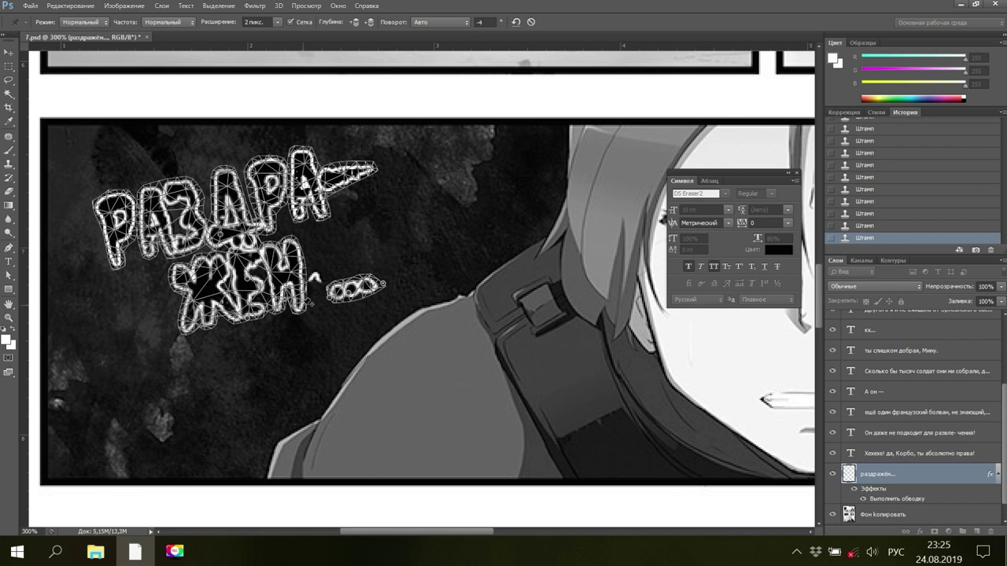
Pin and reshape the letters of "ЖЁН", then pull the first line's final "А" with its dash away from "Р"
{"action": "left_click_drag", "start_coordinate": [312, 313], "coordinate": [314, 311]}
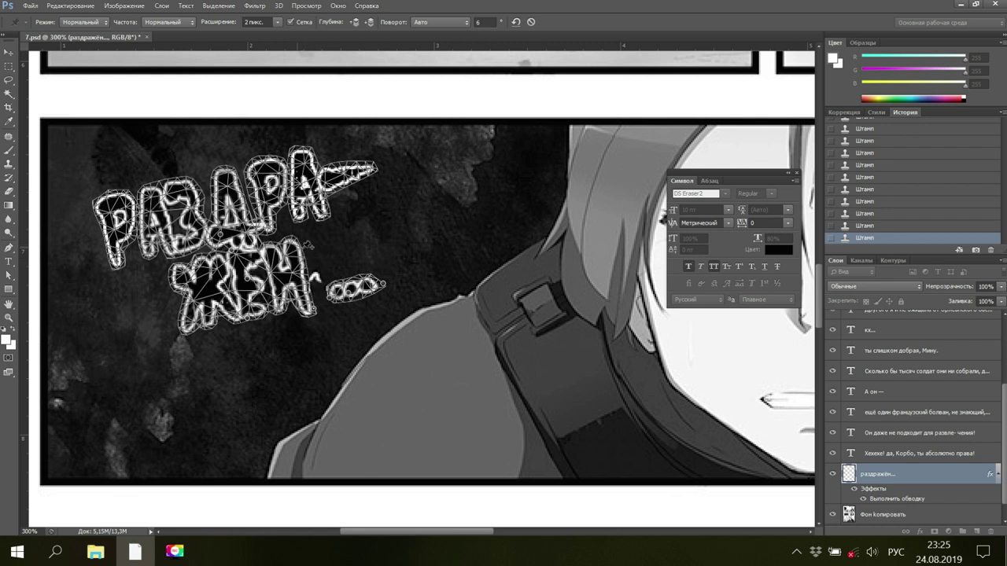
{"action": "left_click_drag", "start_coordinate": [307, 244], "coordinate": [331, 233]}
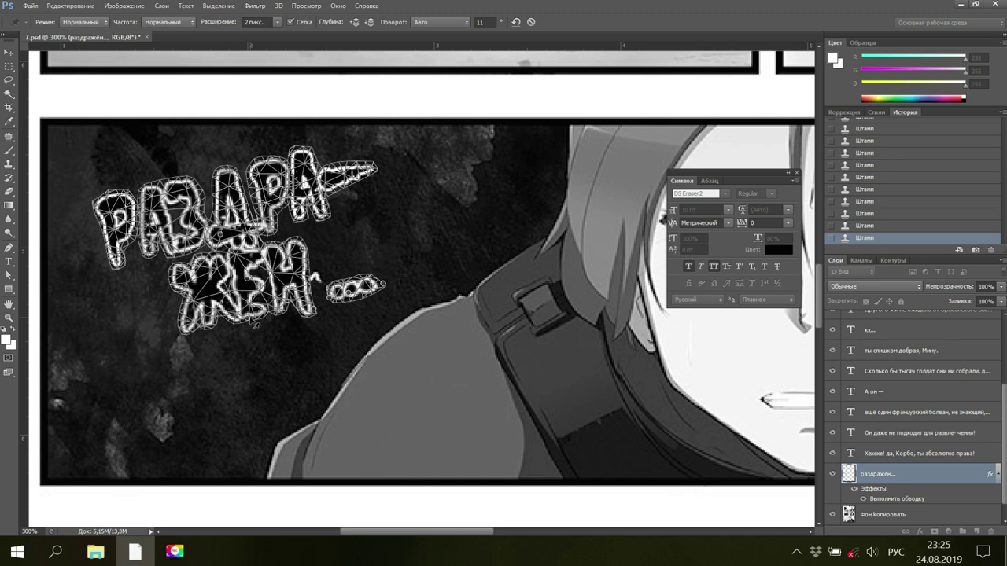
{"action": "left_click_drag", "start_coordinate": [256, 323], "coordinate": [257, 322]}
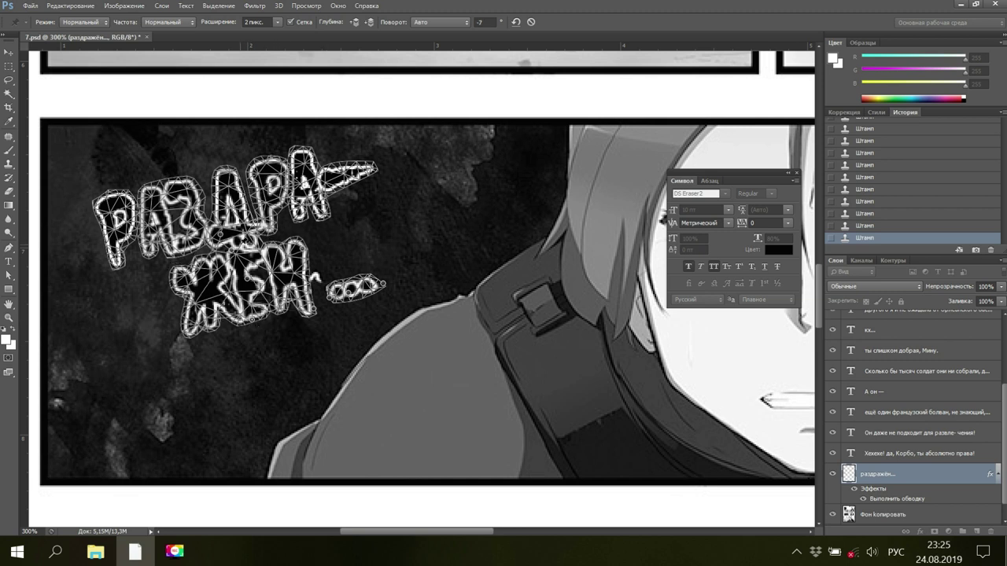
{"action": "left_click_drag", "start_coordinate": [246, 249], "coordinate": [247, 252]}
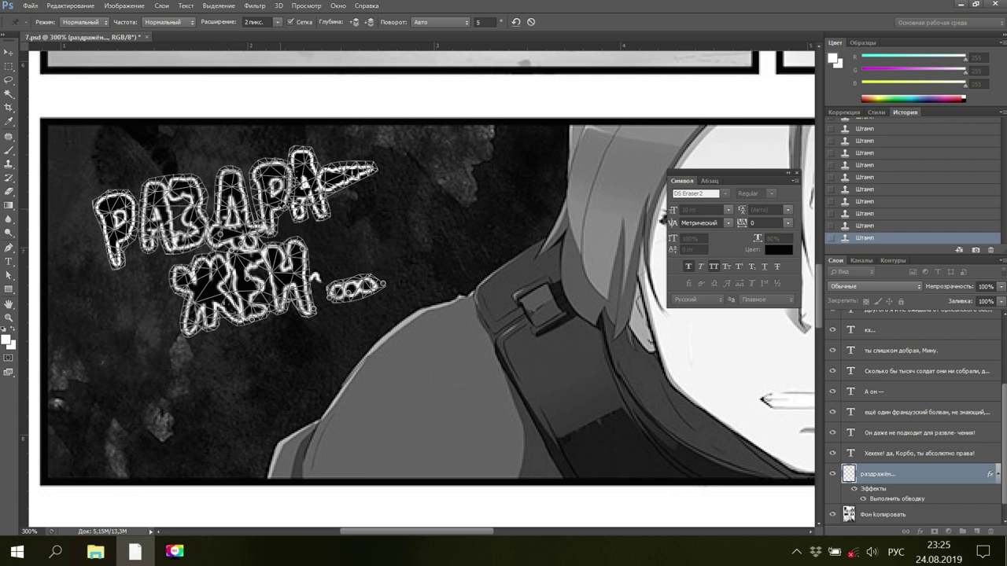
{"action": "left_click_drag", "start_coordinate": [286, 167], "coordinate": [287, 200]}
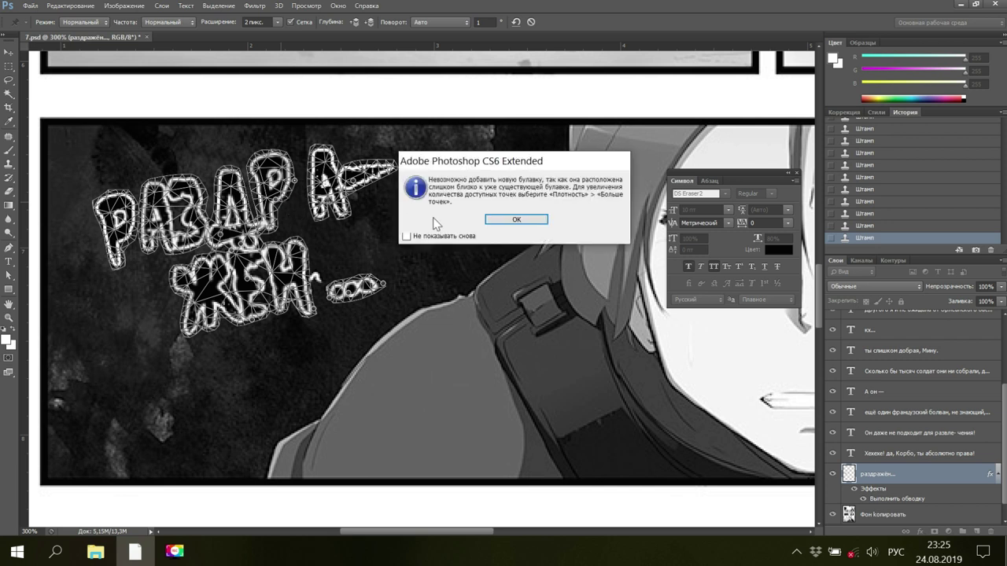
{"action": "left_click", "coordinate": [493, 225]}
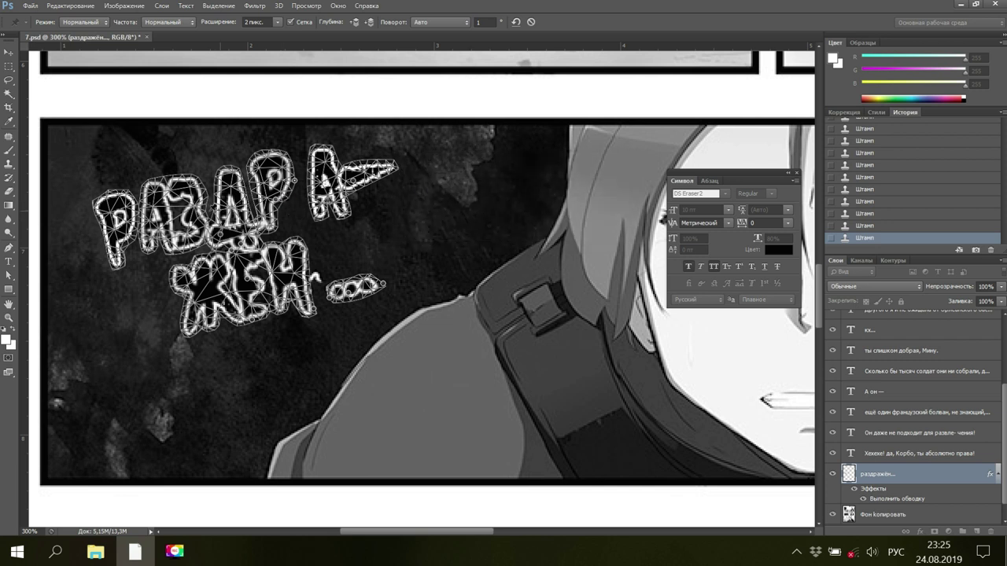
Warp the caption's first "Р" into a taller letter with a longer leg and shift the adjacent "А" slightly downward
{"action": "left_click_drag", "start_coordinate": [119, 228], "coordinate": [111, 211]}
{"action": "left_click_drag", "start_coordinate": [114, 255], "coordinate": [93, 206]}
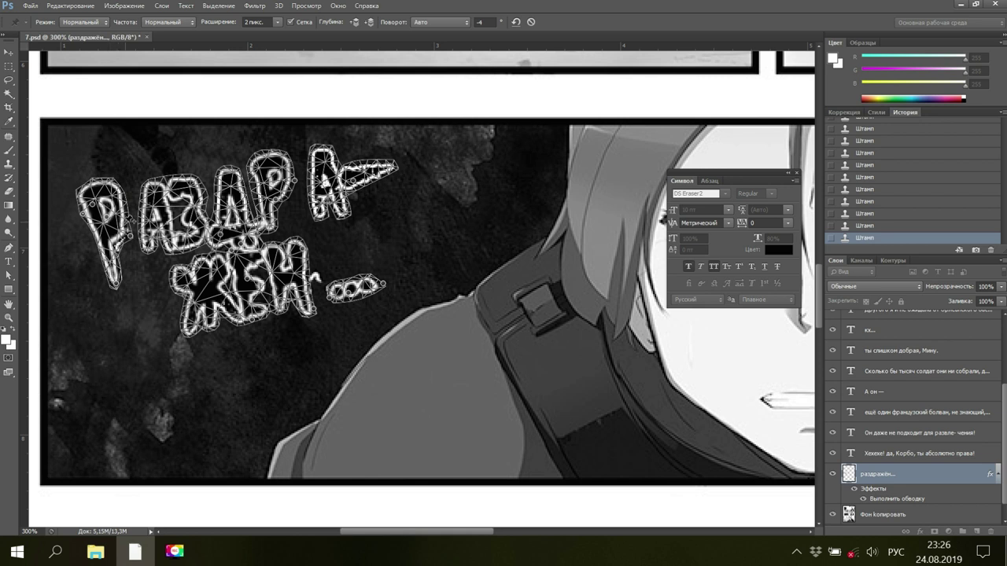
{"action": "left_click_drag", "start_coordinate": [127, 194], "coordinate": [110, 181]}
{"action": "left_click_drag", "start_coordinate": [149, 253], "coordinate": [146, 261]}
{"action": "left_click_drag", "start_coordinate": [158, 217], "coordinate": [155, 231]}
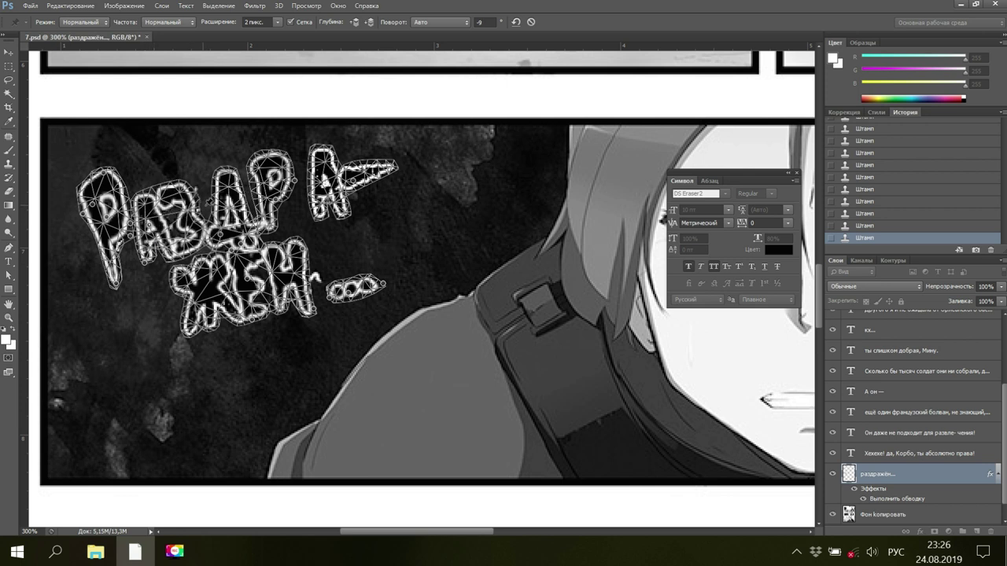
Pin the "Ж" and stretch its lower strokes downward so that one leg ends in a long point
{"action": "left_click", "coordinate": [205, 303]}
{"action": "mouse_move", "coordinate": [205, 303]}
{"action": "left_mouse_down"}
{"action": "mouse_move", "coordinate": [204, 288]}
{"action": "mouse_move", "coordinate": [204, 304]}
{"action": "left_mouse_up"}
{"action": "left_click", "coordinate": [203, 305]}
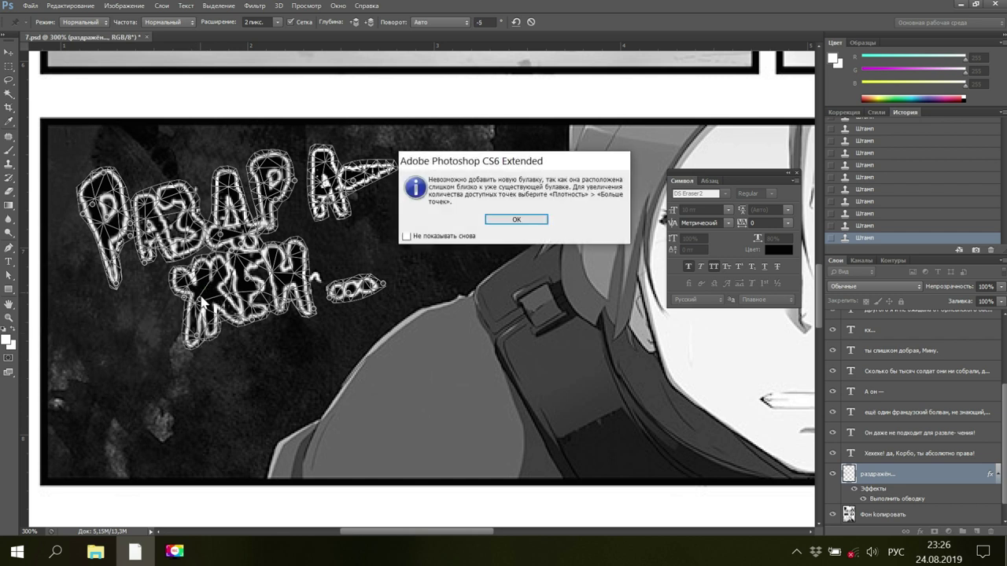
{"action": "left_click", "coordinate": [524, 222]}
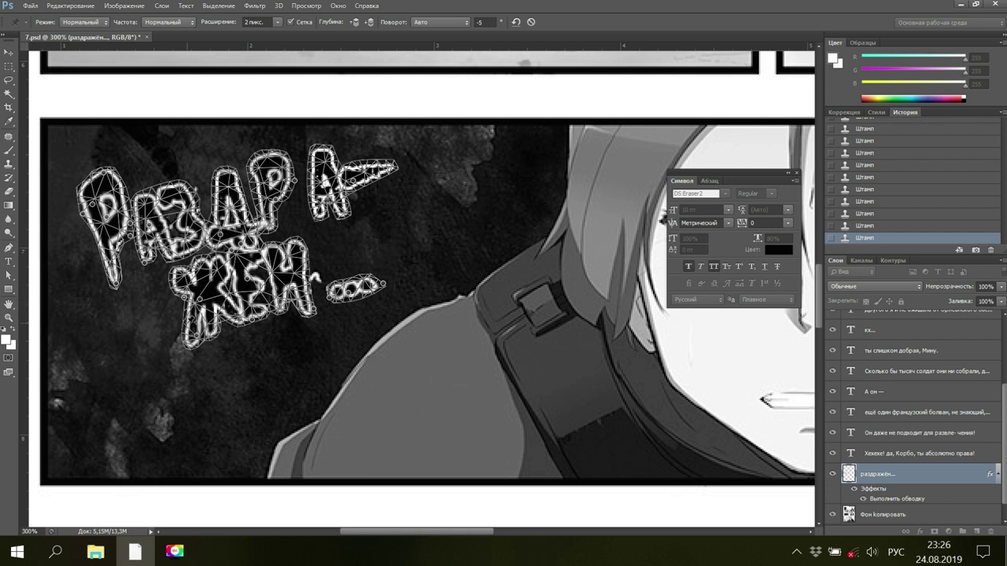
{"action": "mouse_move", "coordinate": [198, 309]}
{"action": "left_mouse_down"}
{"action": "mouse_move", "coordinate": [192, 299]}
{"action": "mouse_move", "coordinate": [196, 313]}
{"action": "left_mouse_up"}
{"action": "left_click_drag", "start_coordinate": [192, 352], "coordinate": [217, 345]}
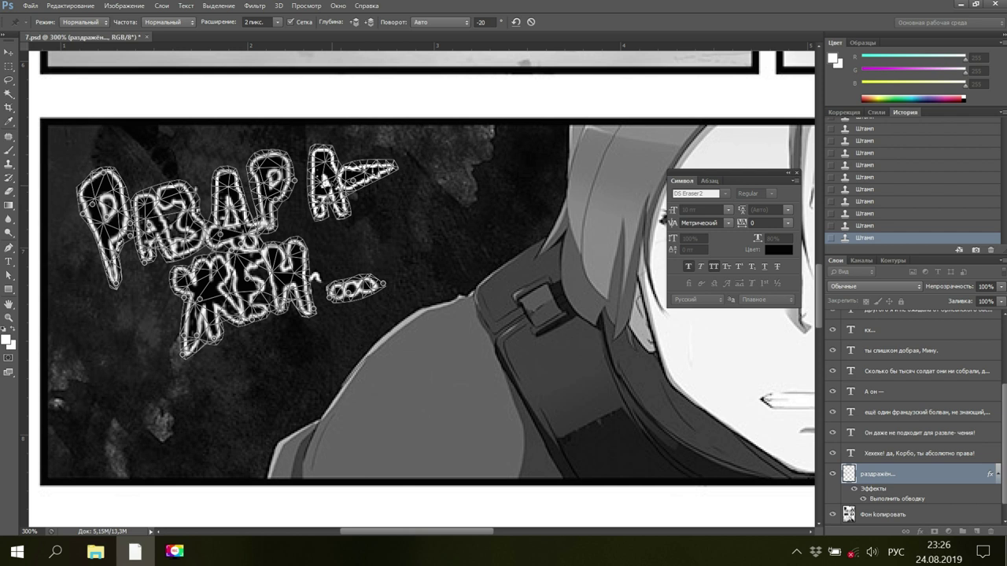
Warp the first line's final "А" and dash back closer to "Р" and apply the Puppet Warp
{"action": "left_click_drag", "start_coordinate": [346, 172], "coordinate": [333, 217]}
{"action": "key", "text": "Return"}
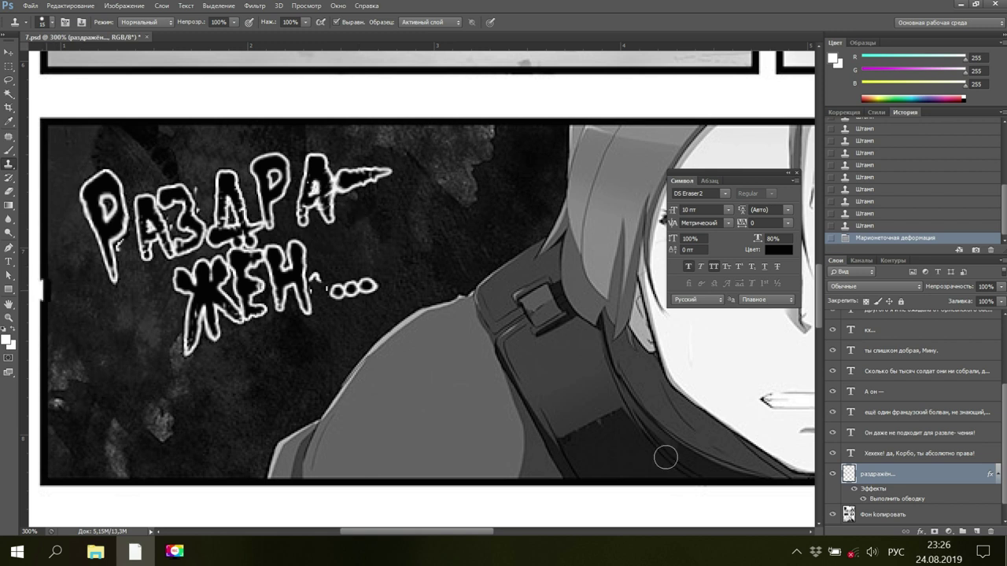
On the "Фон копировать" layer, clone dark background over the leftover white marks between "ЖЁН" and its ellipsis
{"action": "left_click", "coordinate": [887, 517]}
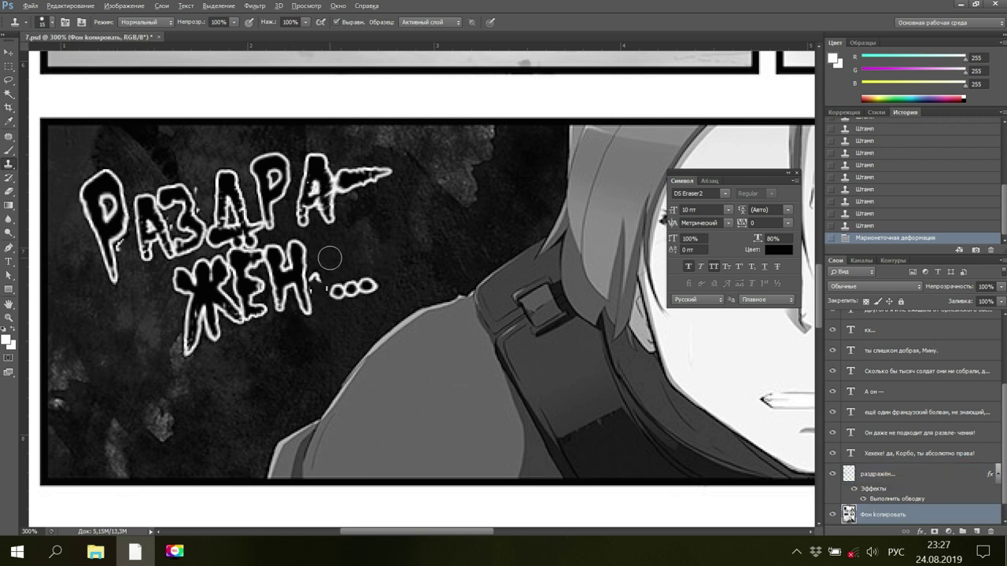
{"action": "left_click", "coordinate": [329, 258], "text": "alt"}
{"action": "left_click_drag", "start_coordinate": [325, 265], "coordinate": [314, 283]}
{"action": "left_click", "coordinate": [310, 289]}
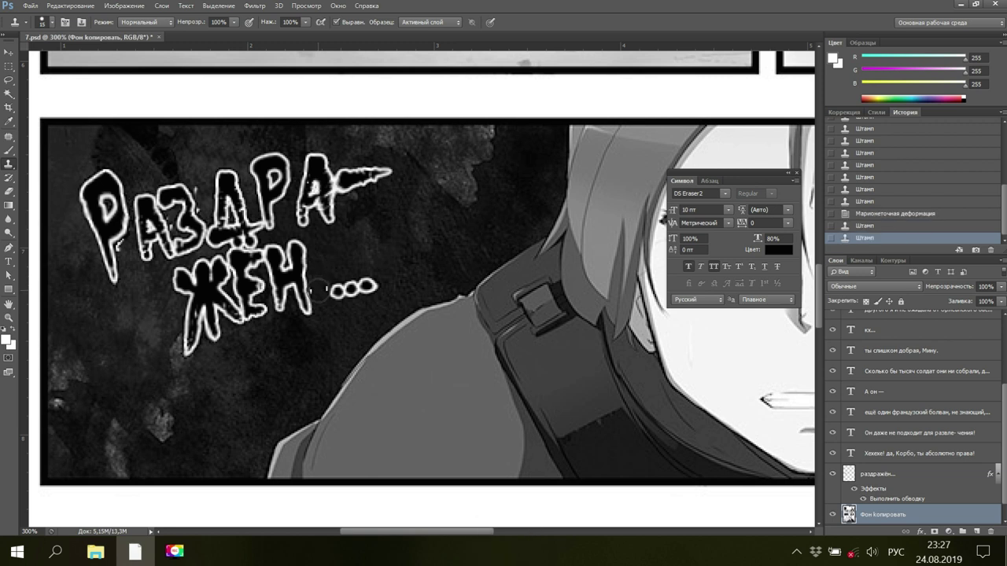
{"action": "left_click", "coordinate": [316, 290]}
{"action": "left_click", "coordinate": [312, 291]}
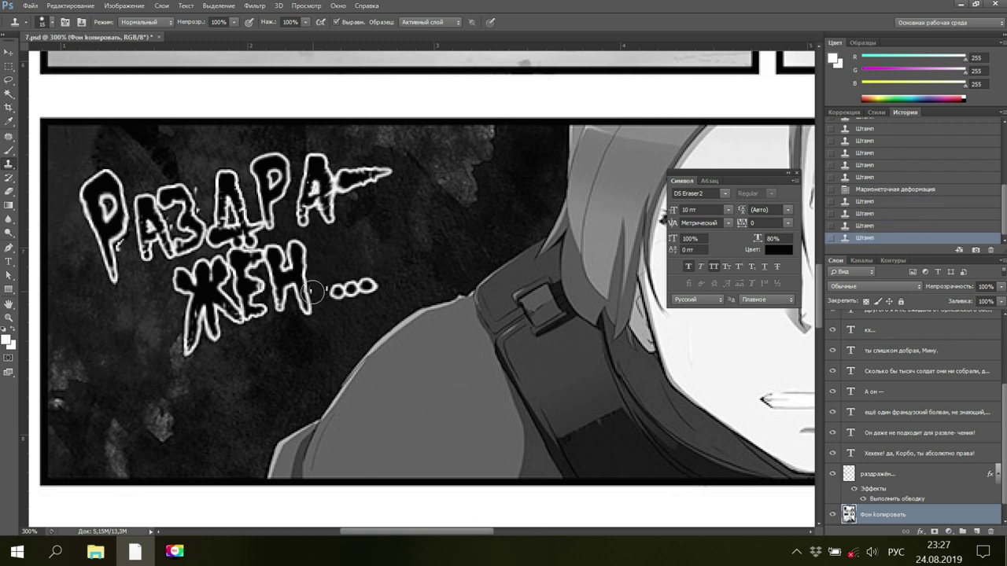
{"action": "left_click", "coordinate": [313, 293]}
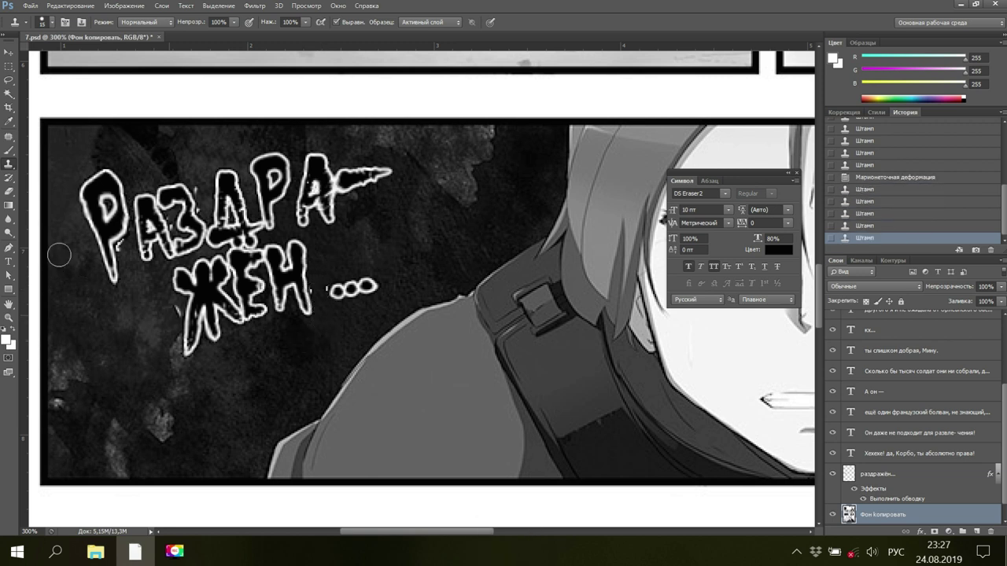
Clone dark texture over the remaining light specks around and between the letters of "РАЗДРА-" on the background copy
{"action": "left_click", "coordinate": [122, 277]}
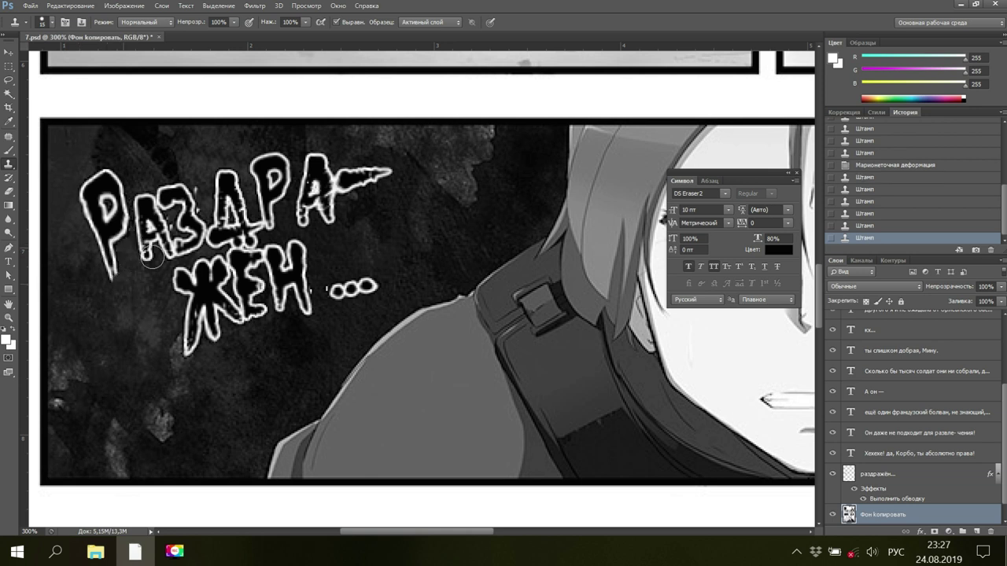
{"action": "left_click", "coordinate": [196, 206]}
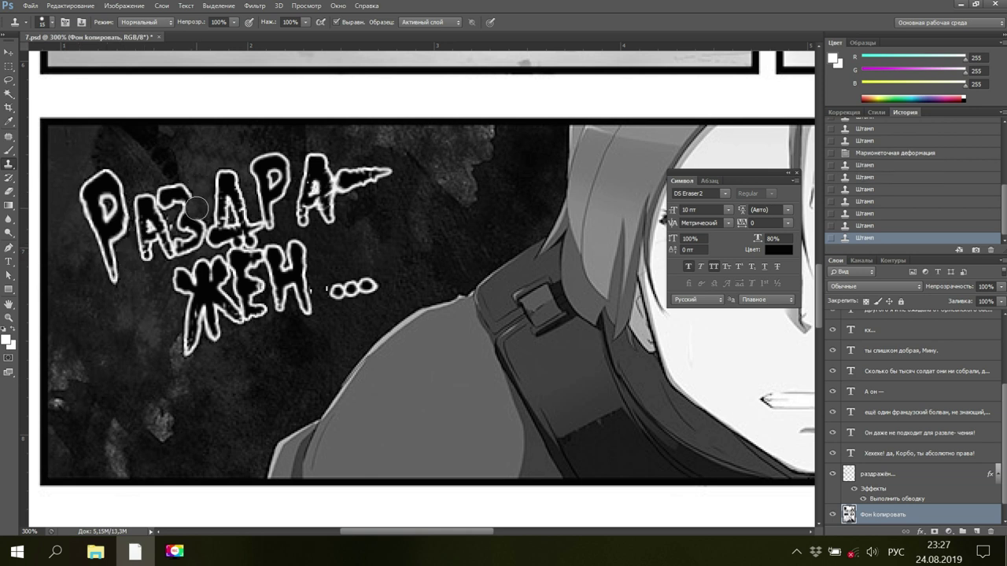
{"action": "left_click", "coordinate": [196, 208]}
{"action": "left_click", "coordinate": [195, 250]}
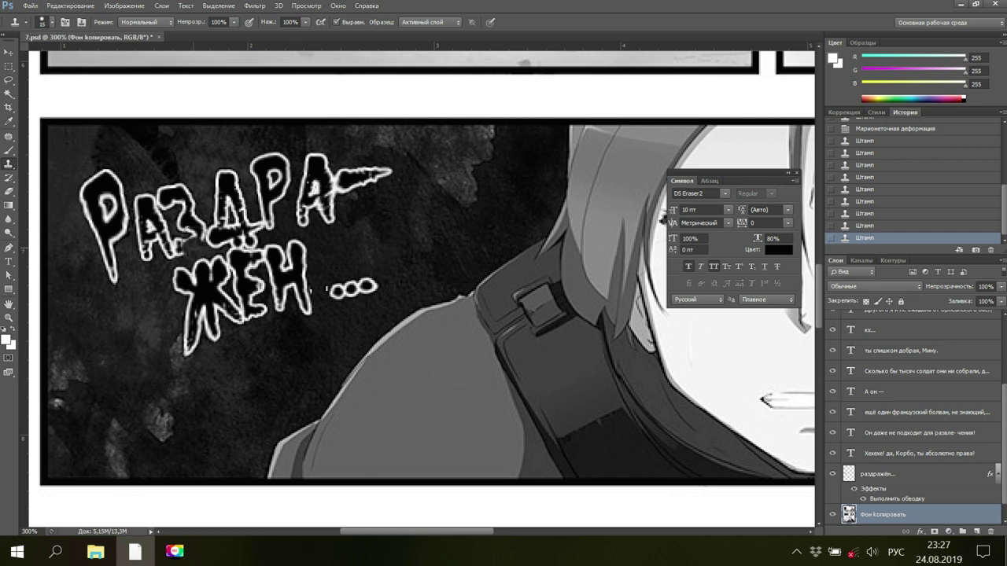
{"action": "left_click", "coordinate": [287, 212]}
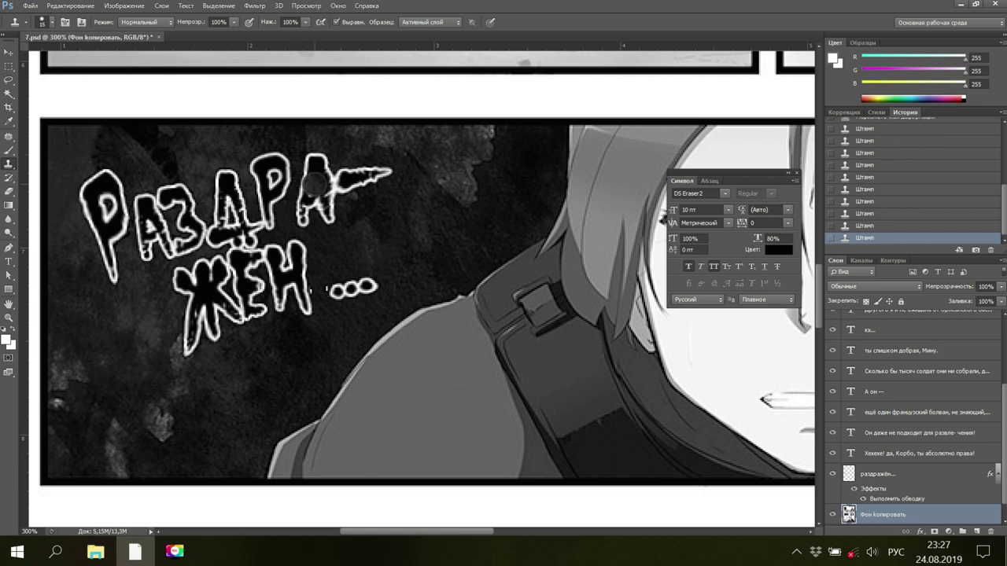
{"action": "left_click", "coordinate": [308, 226]}
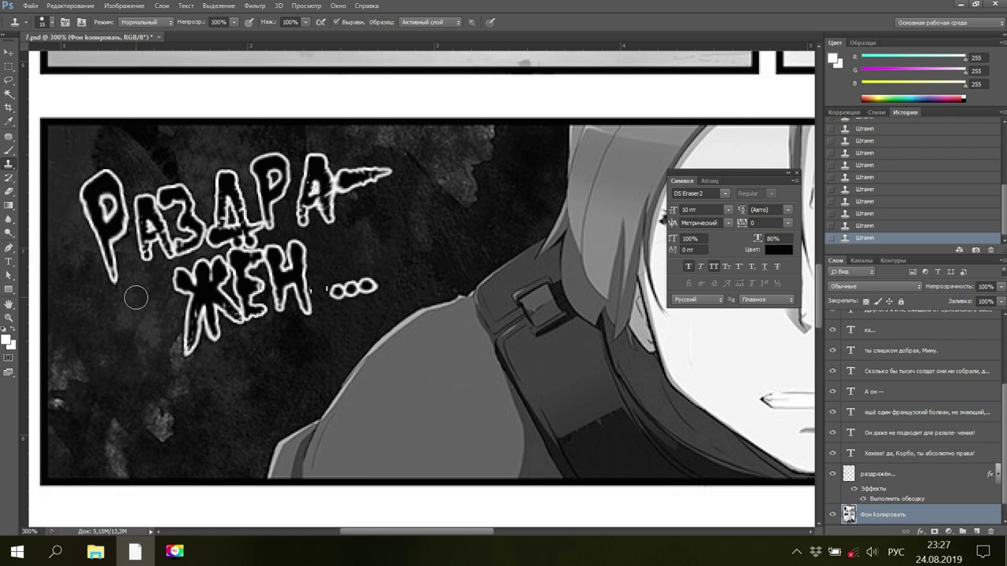
{"action": "left_click", "coordinate": [135, 288], "text": "alt"}
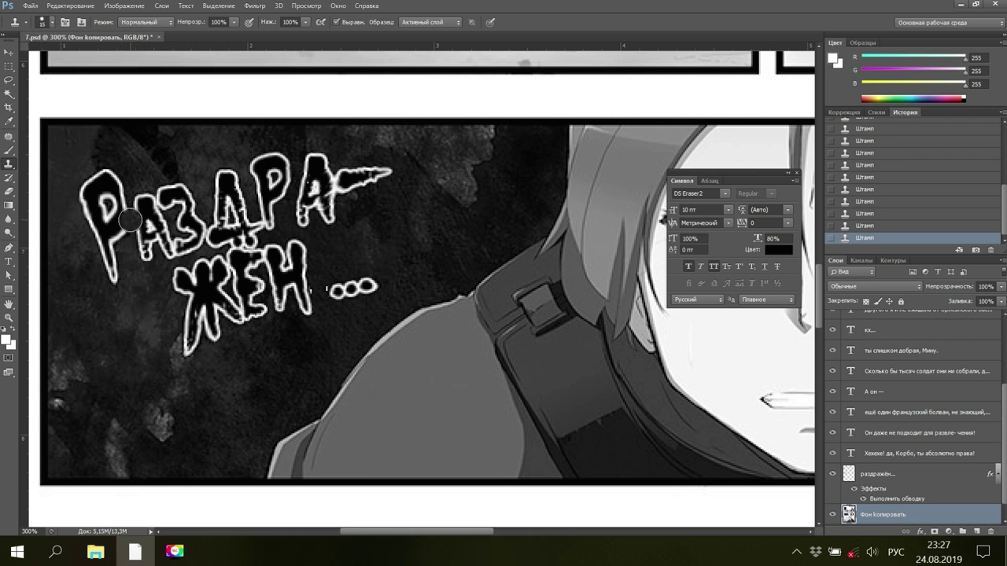
{"action": "mouse_move", "coordinate": [130, 222]}
{"action": "left_mouse_down"}
{"action": "mouse_move", "coordinate": [118, 193]}
{"action": "mouse_move", "coordinate": [105, 192]}
{"action": "mouse_move", "coordinate": [150, 209]}
{"action": "mouse_move", "coordinate": [167, 232]}
{"action": "mouse_move", "coordinate": [163, 251]}
{"action": "left_mouse_up"}
Select the original "Фон" layer and save the changes to 7.psd
{"action": "left_click", "coordinate": [8, 317]}
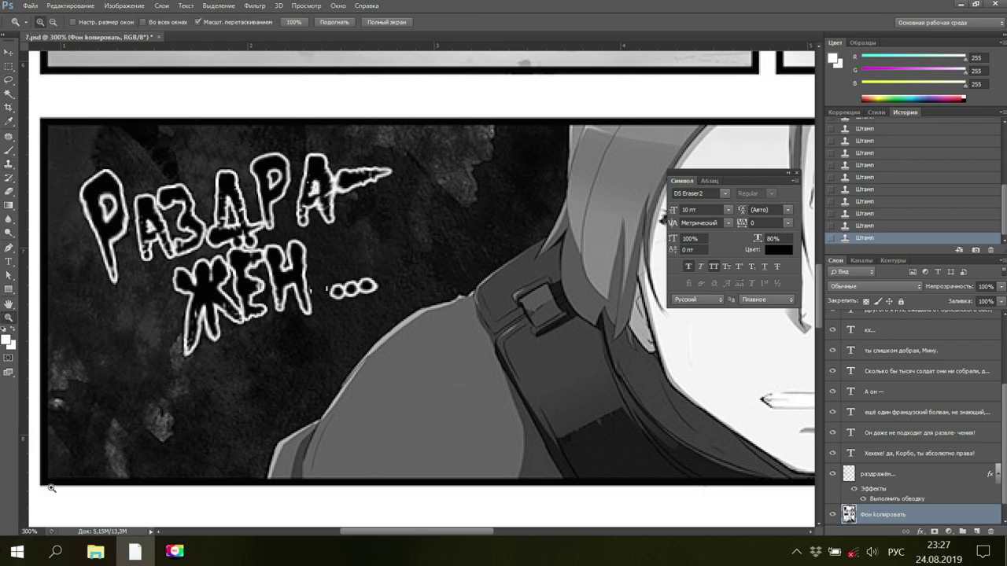
{"action": "left_click", "coordinate": [30, 532]}
{"action": "type", "text": "50"}
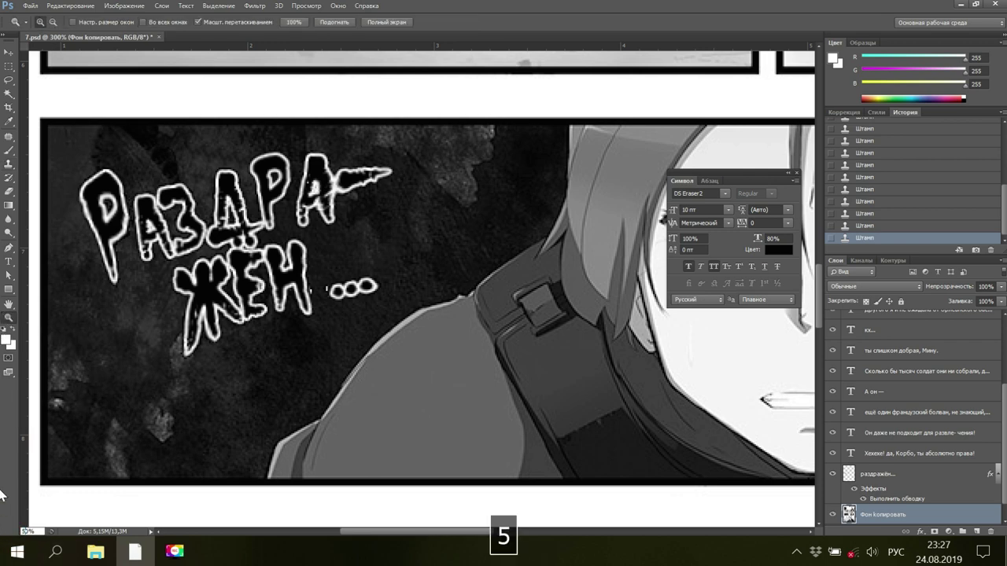
{"action": "key", "text": "Return"}
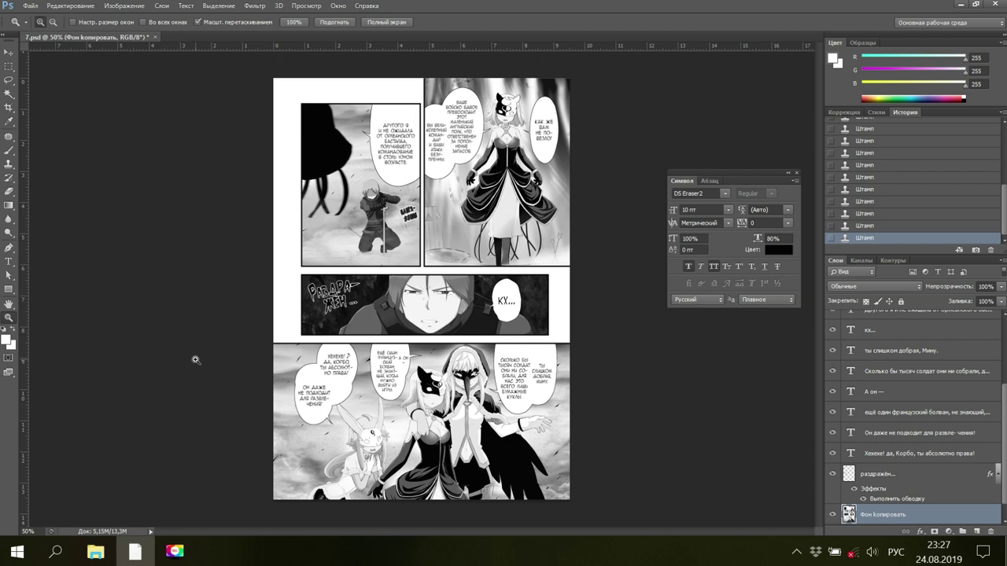
{"action": "scroll", "coordinate": [875, 513], "scroll_direction": "down", "scroll_amount": 1}
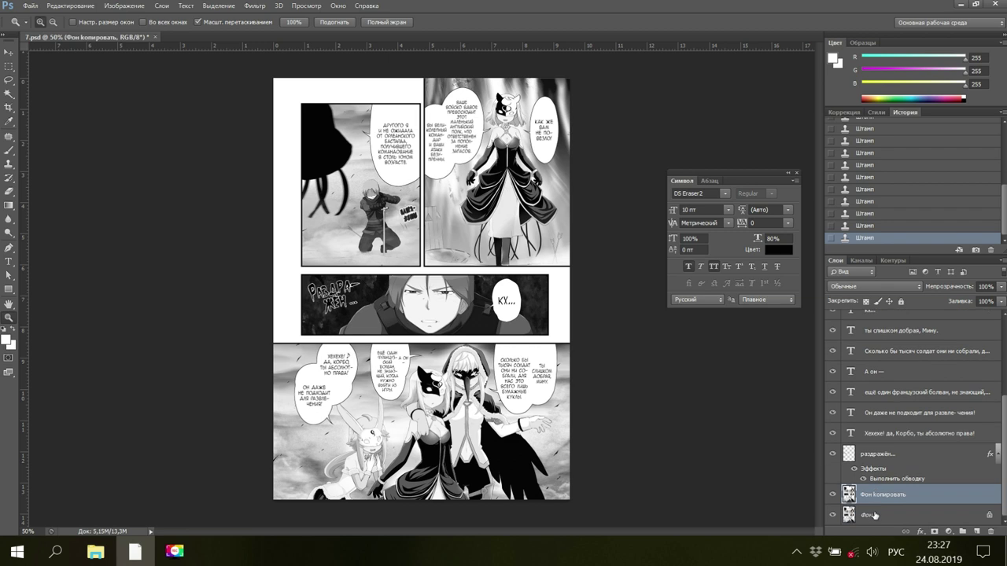
{"action": "left_click", "coordinate": [875, 515]}
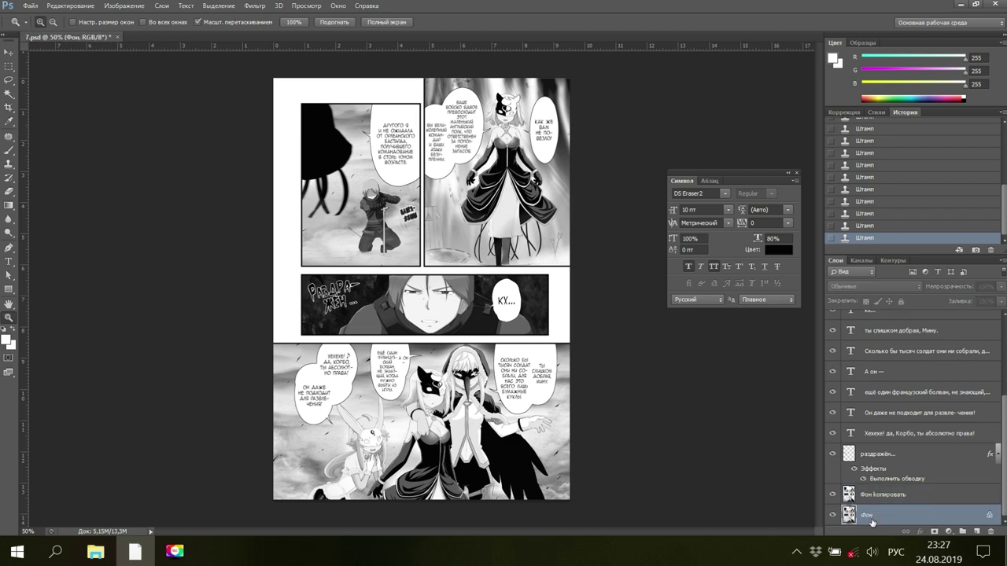
{"action": "left_click", "coordinate": [30, 7]}
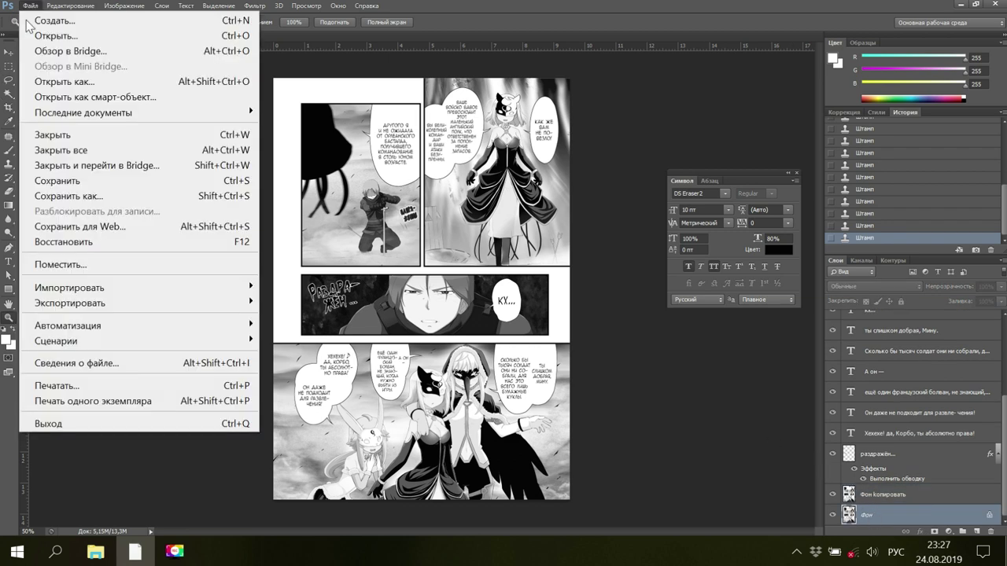
{"action": "left_click", "coordinate": [58, 181]}
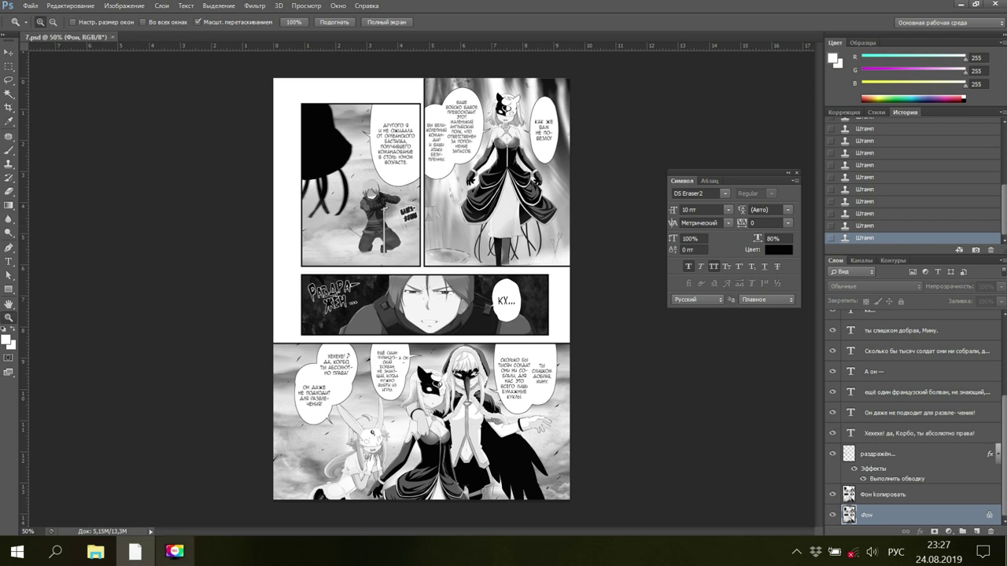
{"action": "left_click", "coordinate": [169, 557]}
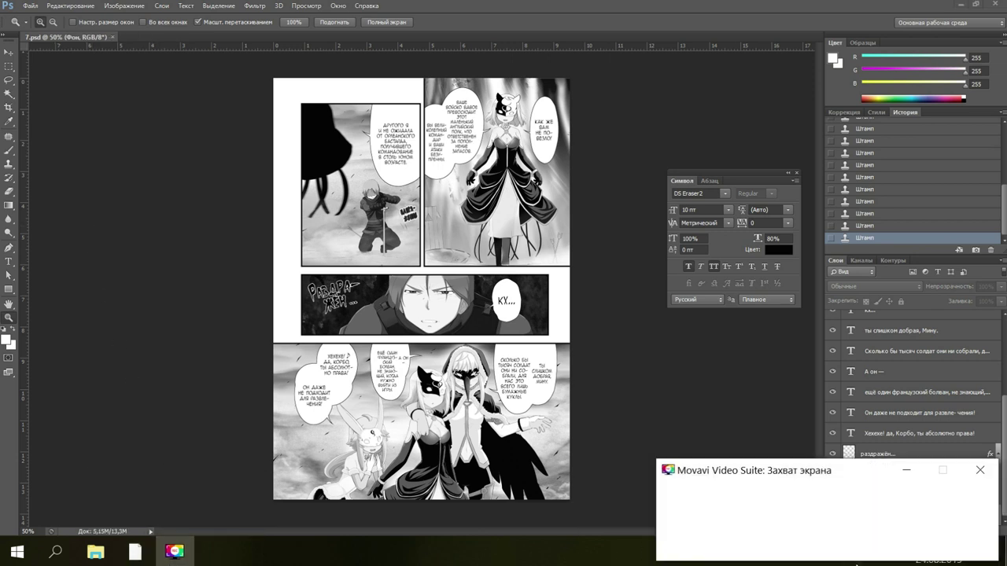